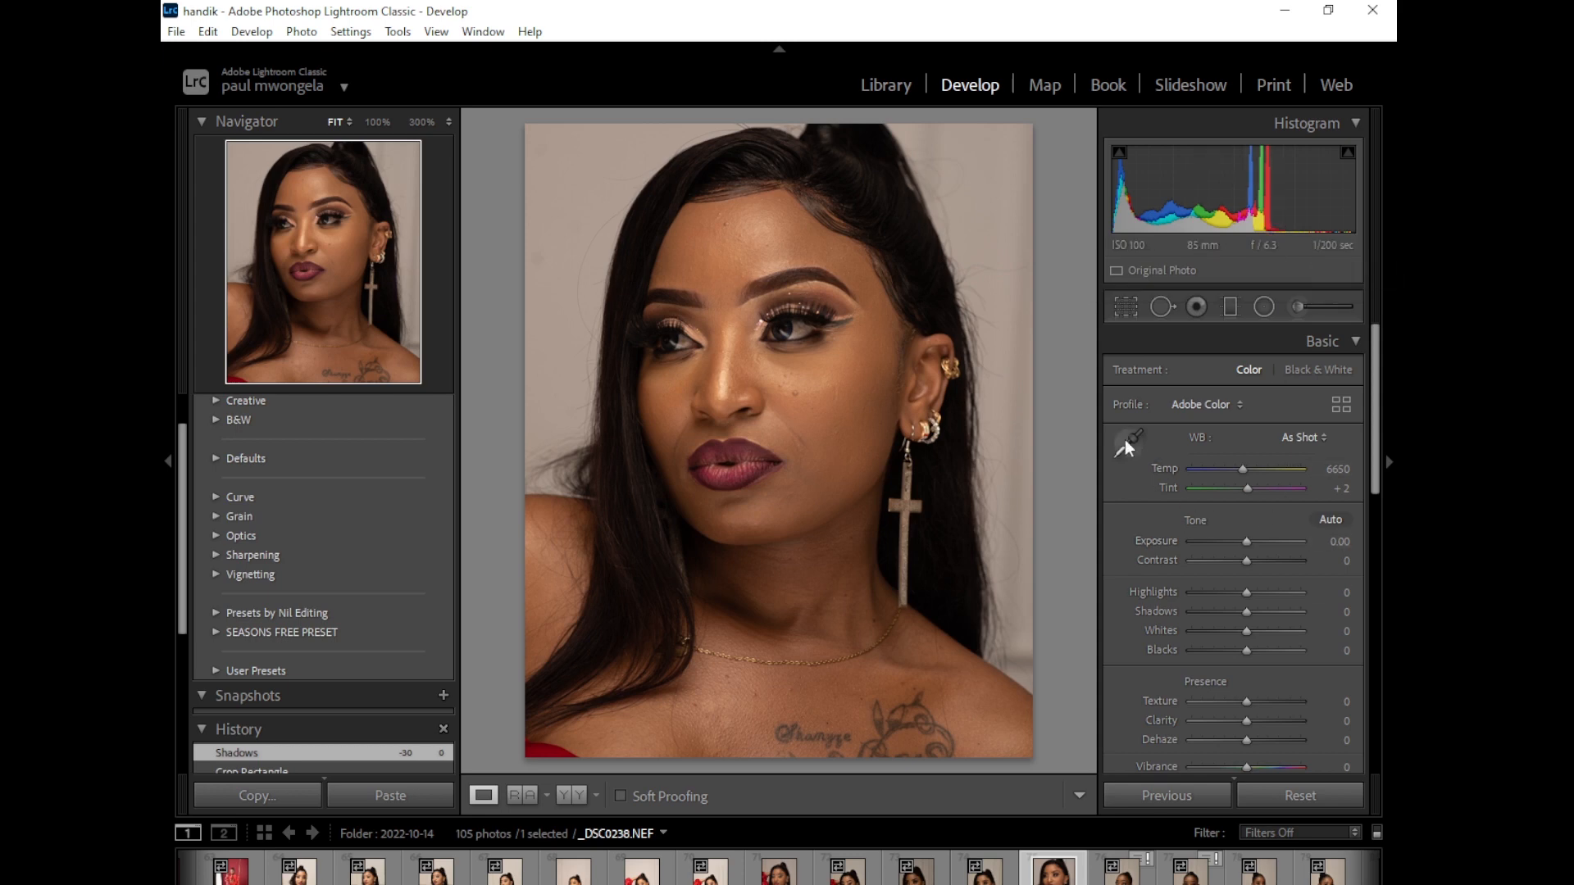
# Inspect the portrait up close, examining the skin on the cheek, nose, eye area and forehead
pyautogui.click(780, 382)
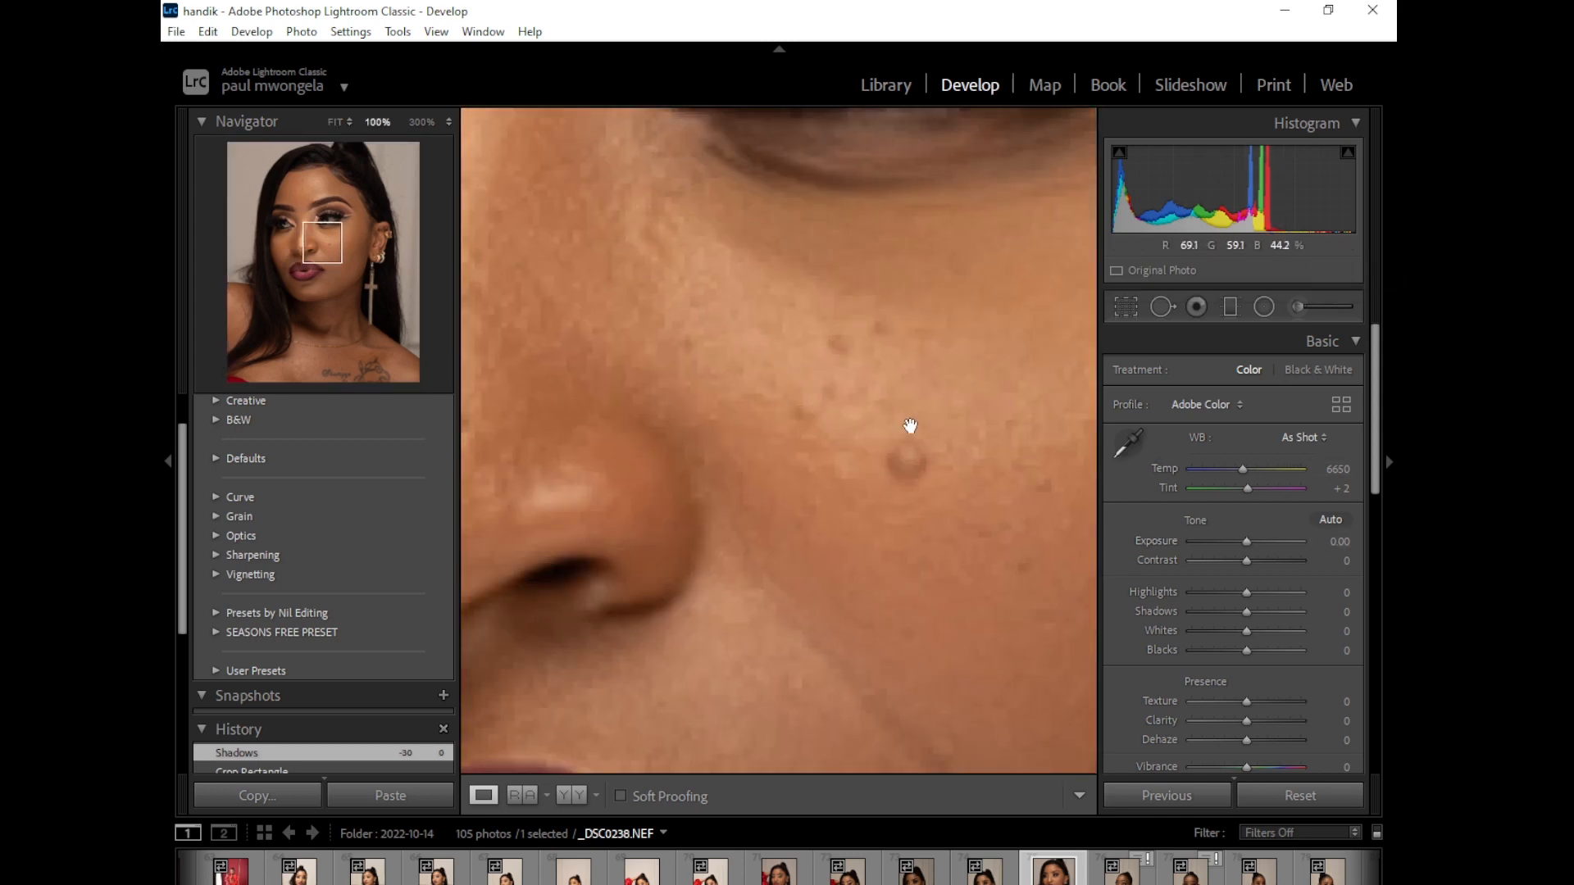
pyautogui.moveTo(903, 425); pyautogui.dragTo(981, 460)
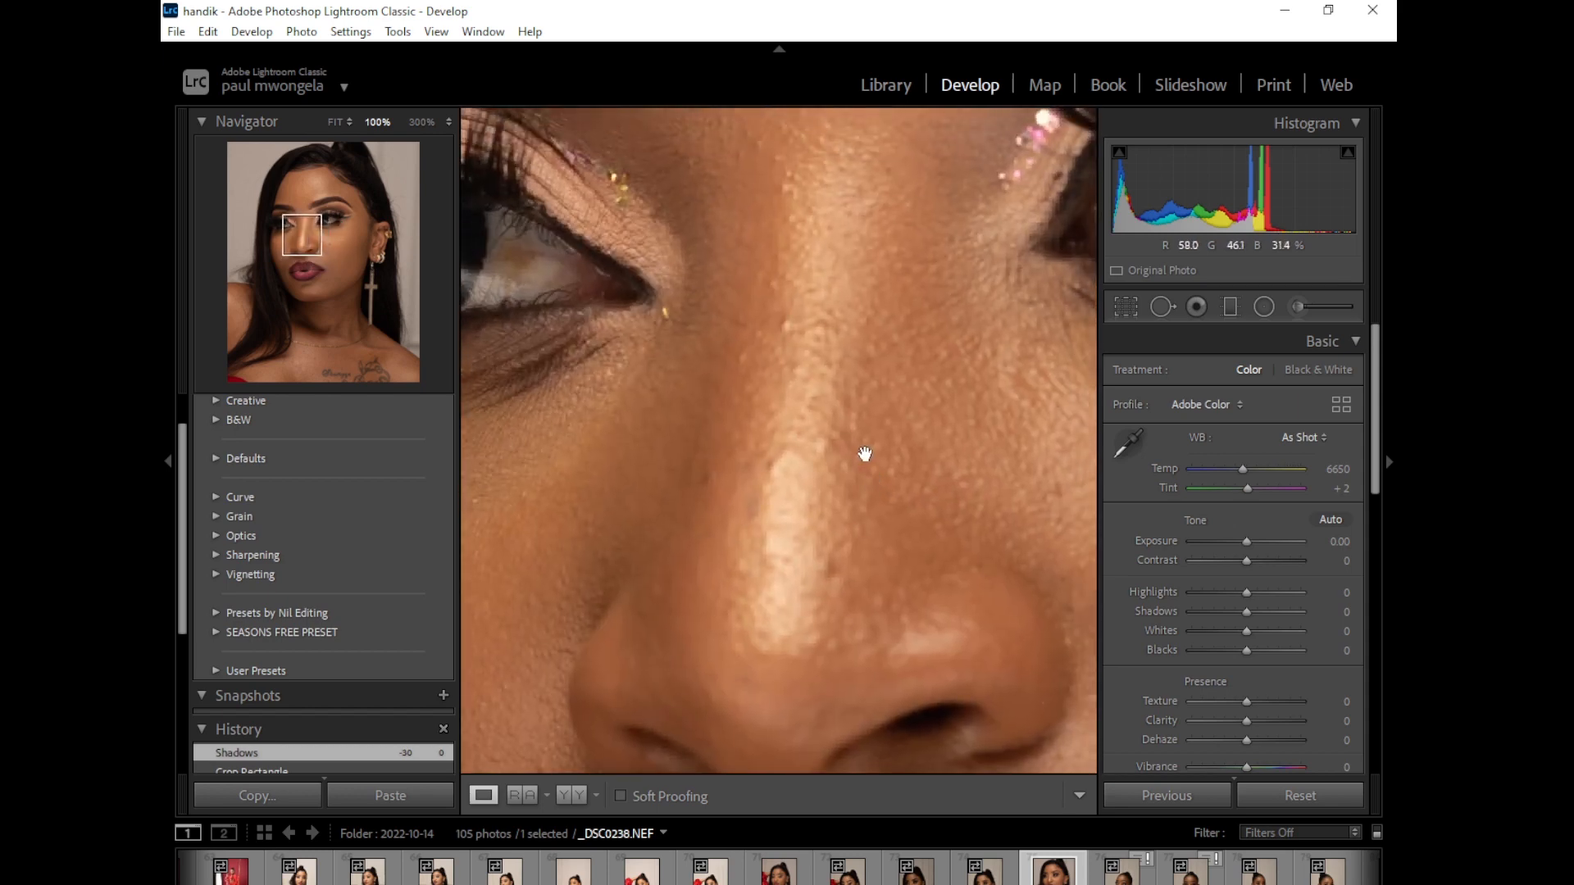
pyautogui.moveTo(790, 457); pyautogui.dragTo(864, 447)
pyautogui.click(779, 389)
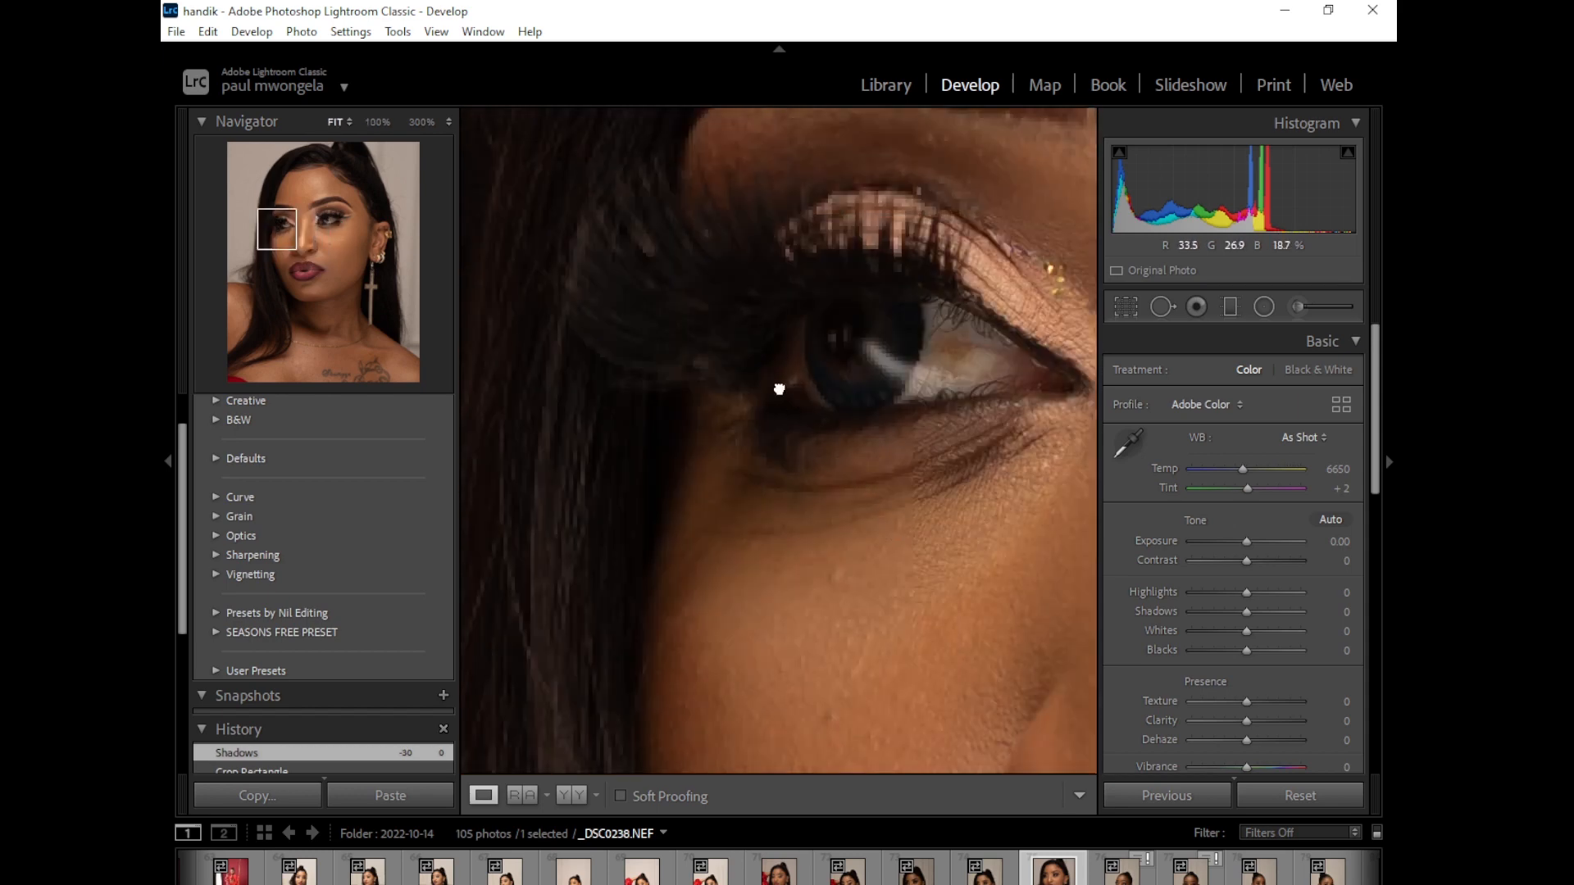
pyautogui.click(857, 488)
pyautogui.click(861, 493)
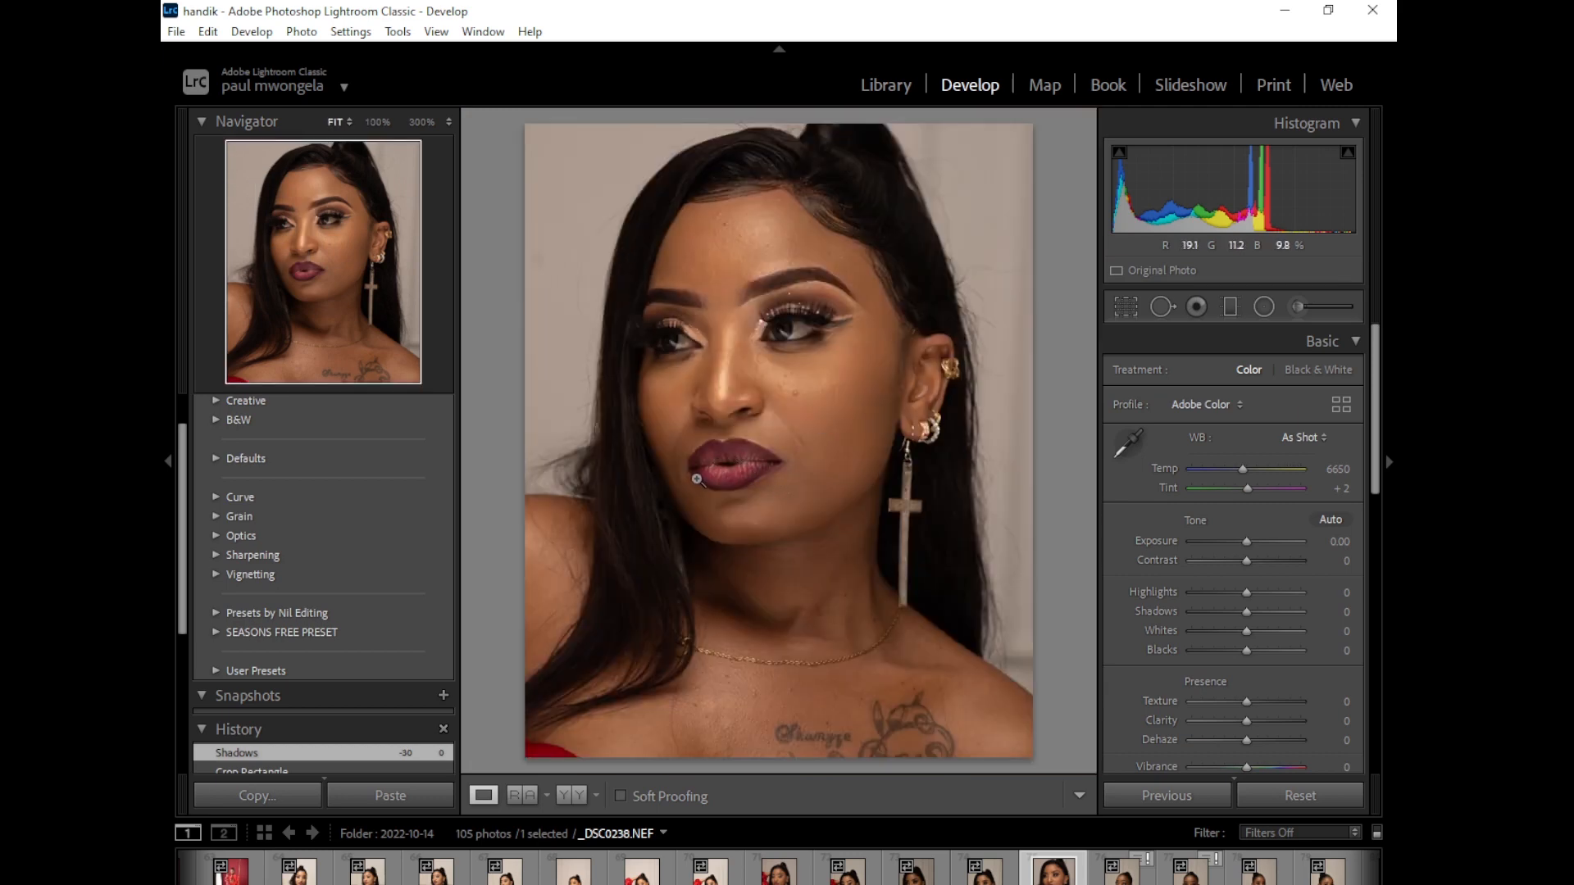
pyautogui.click(754, 320)
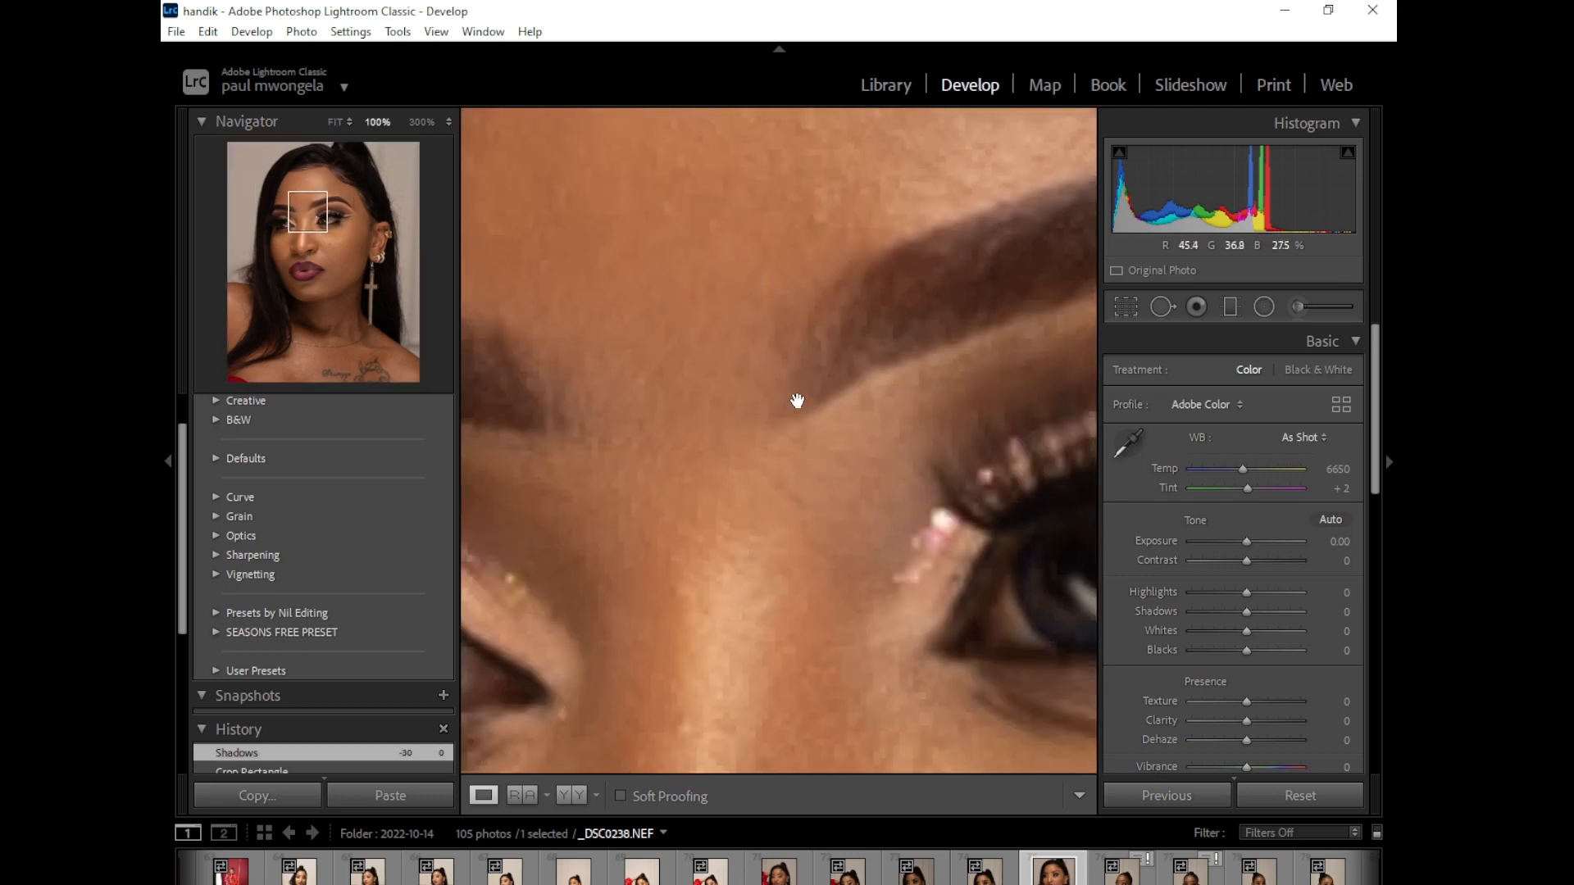
pyautogui.click(797, 401)
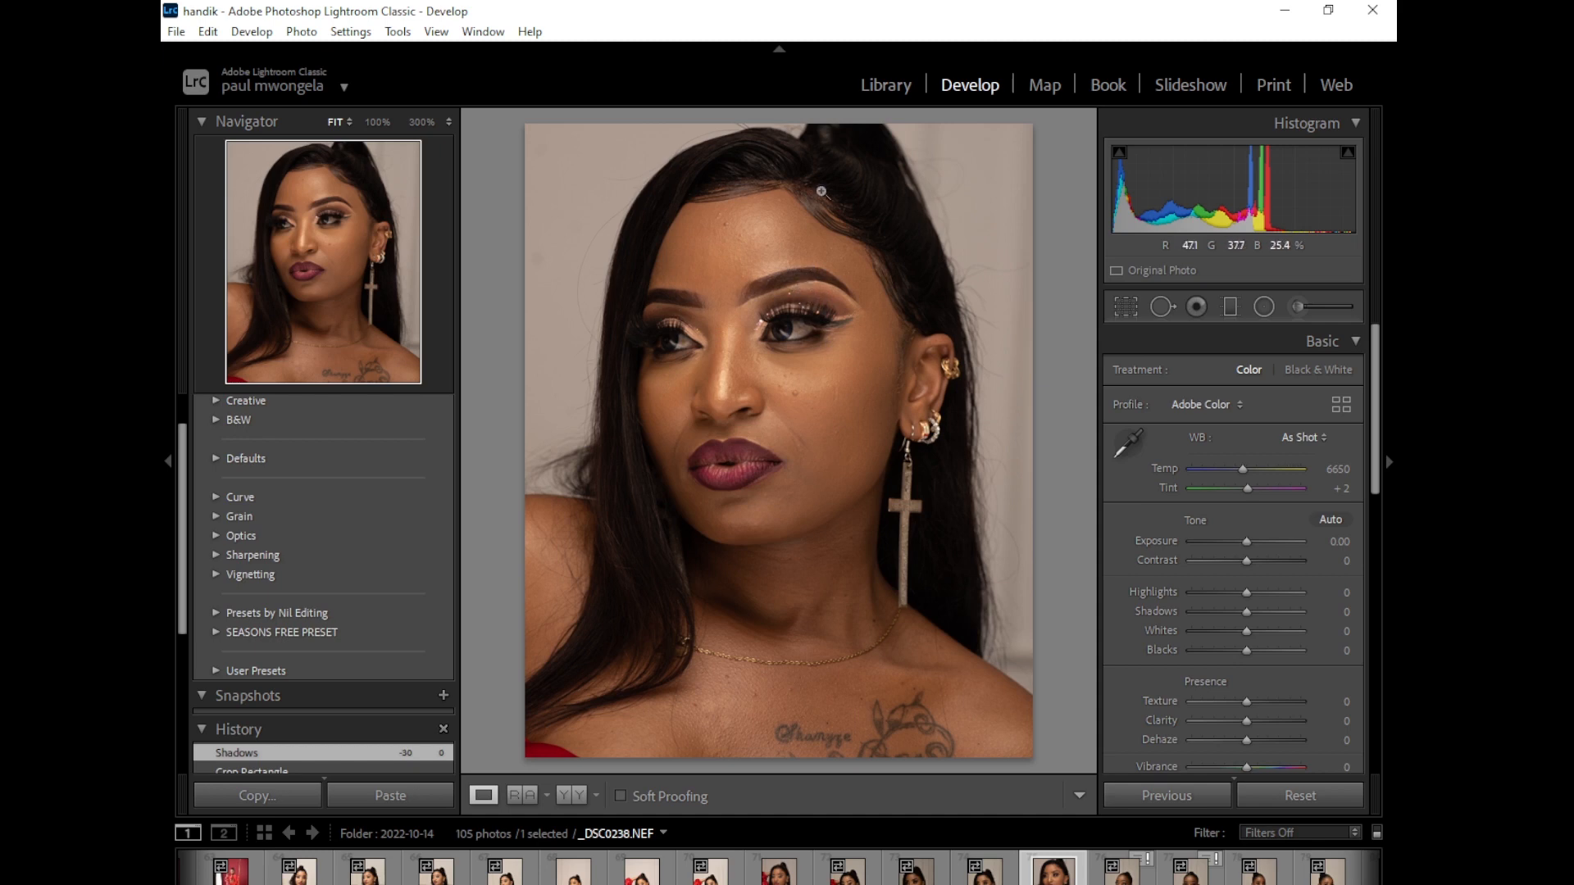
pyautogui.click(820, 191)
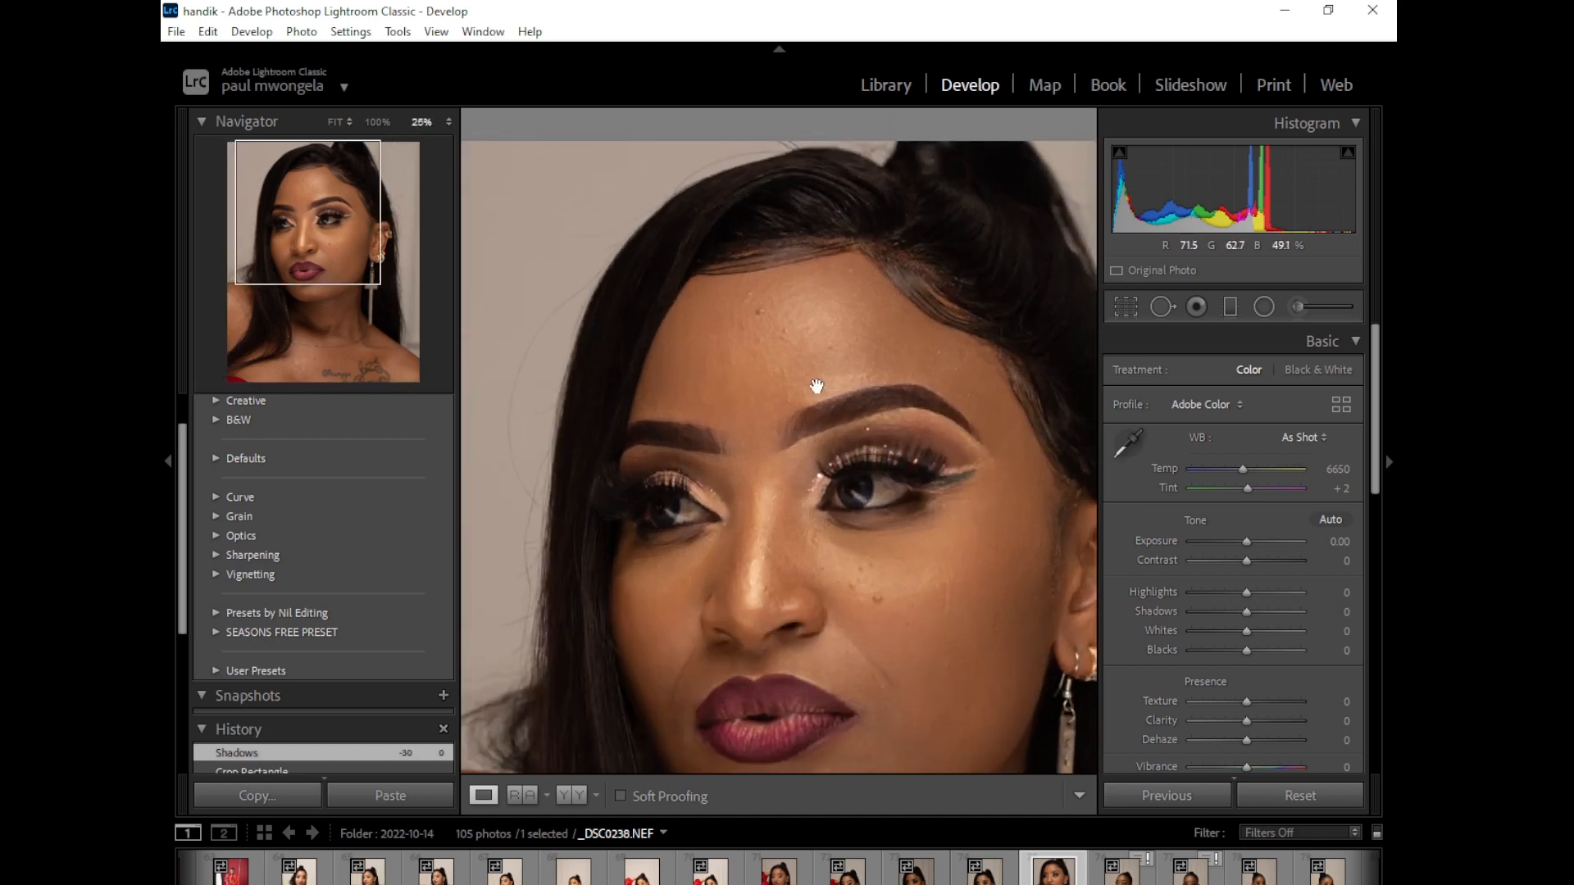
pyautogui.moveTo(814, 381); pyautogui.dragTo(790, 334)
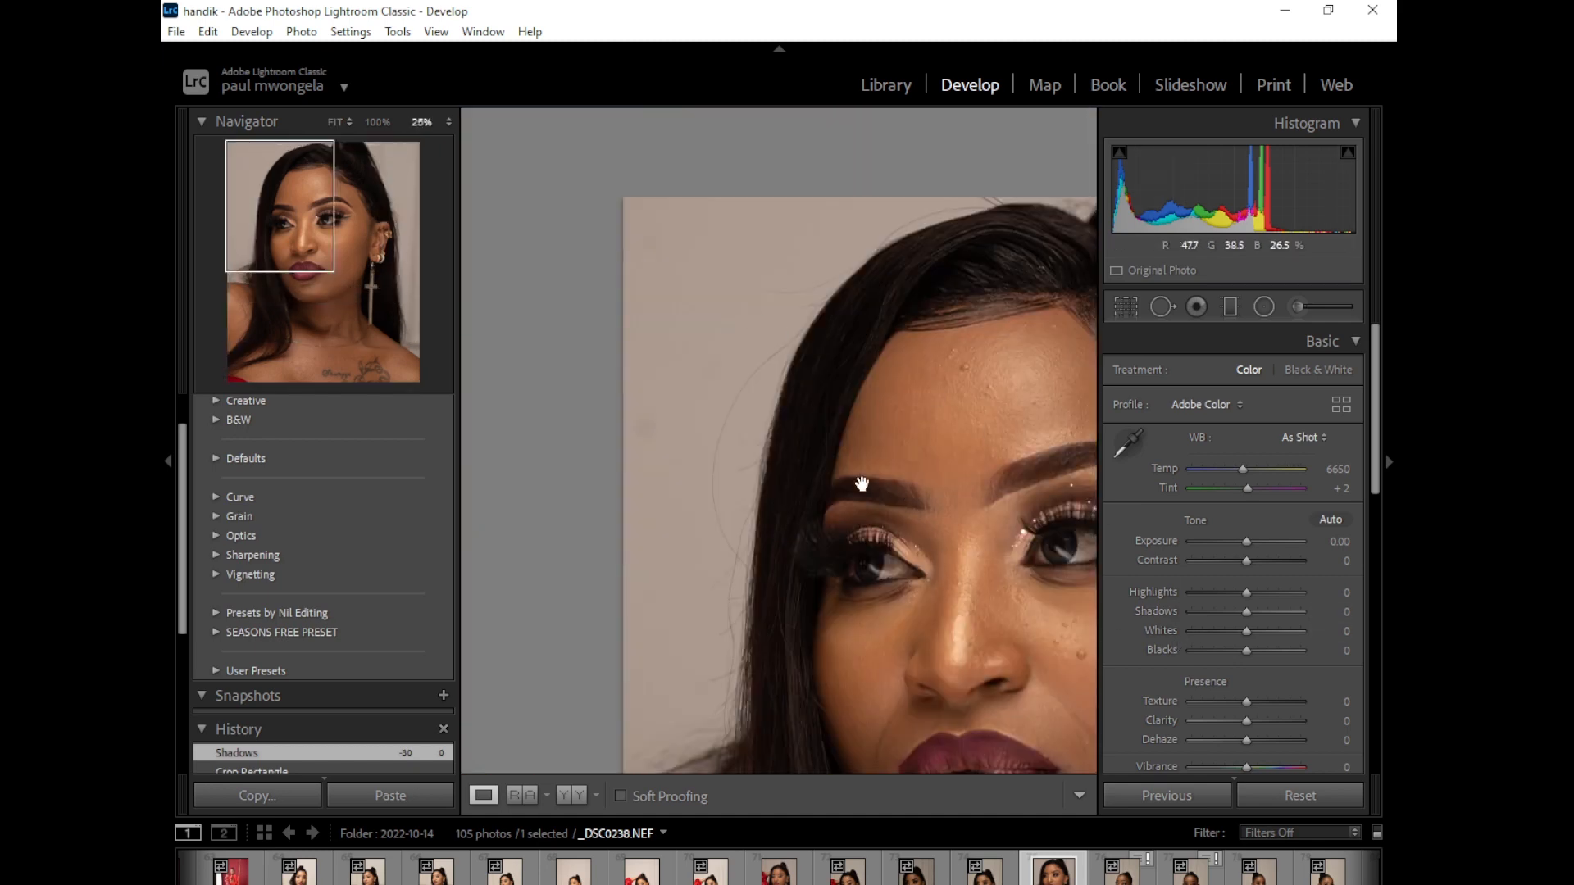
pyautogui.moveTo(862, 485); pyautogui.dragTo(629, 430)
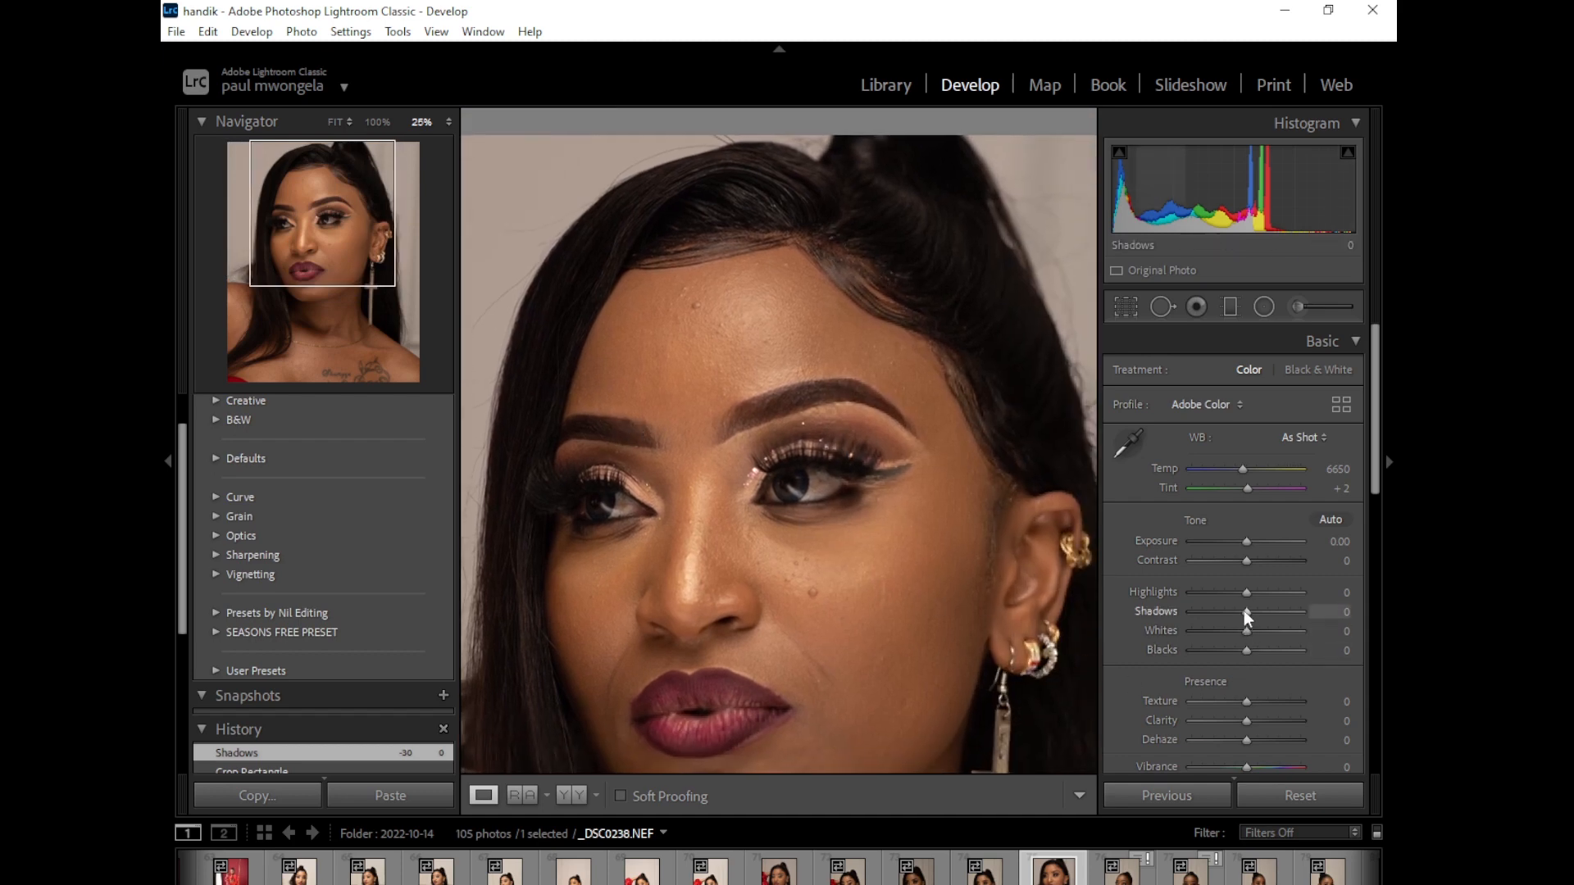
# Set Shadows to +14, Whites to +7 and Blacks to -5, and compare the photo before and after
pyautogui.moveTo(1246, 611); pyautogui.dragTo(1247, 668)
pyautogui.click(865, 649)
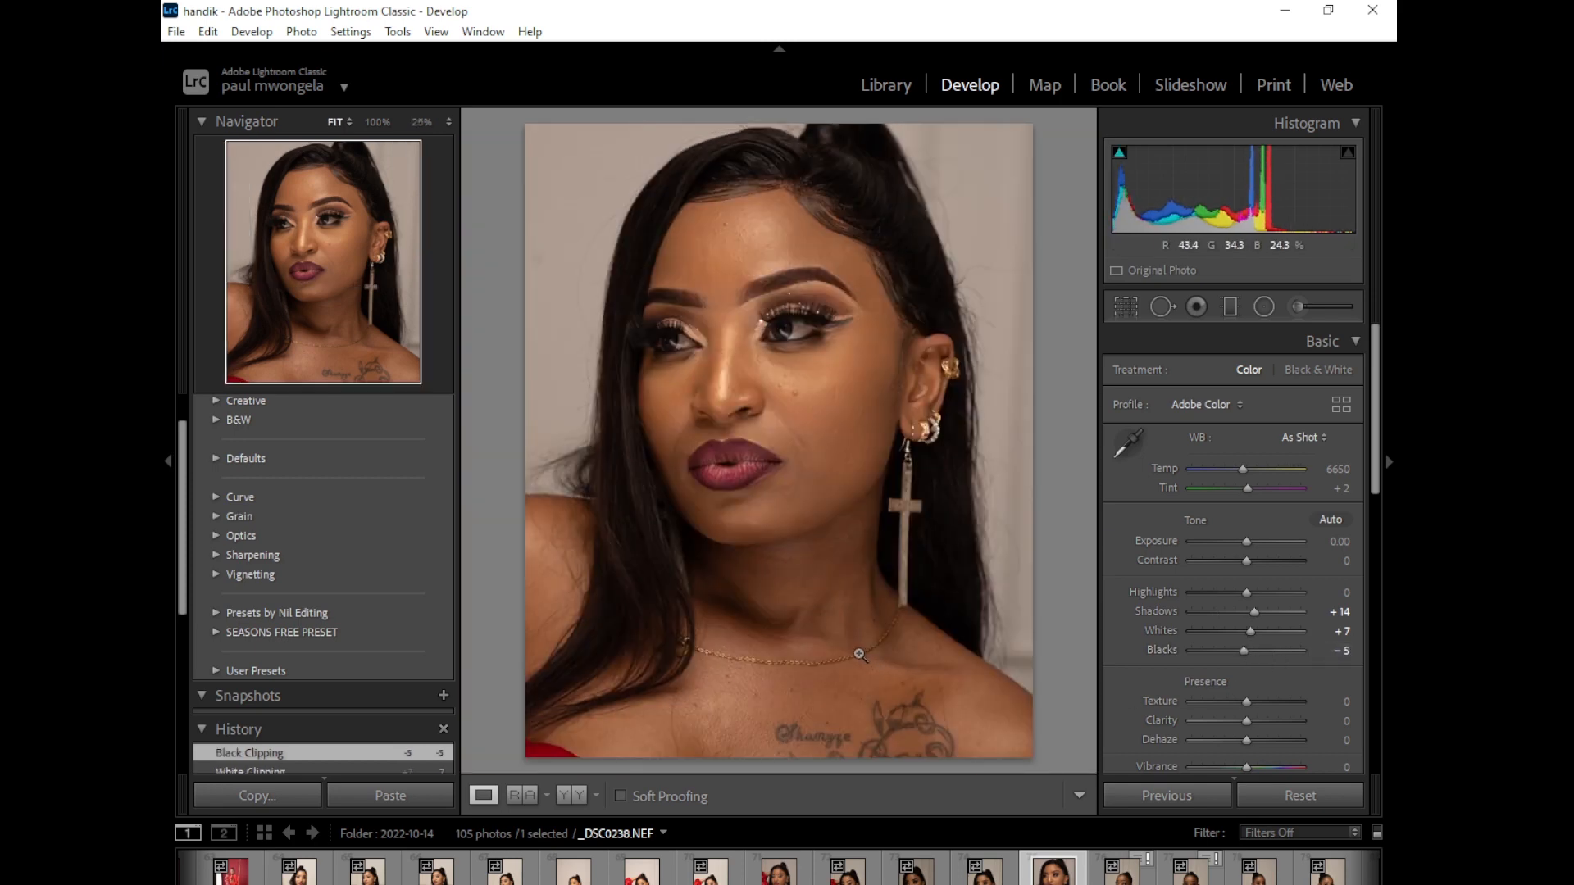
pyautogui.click(568, 794)
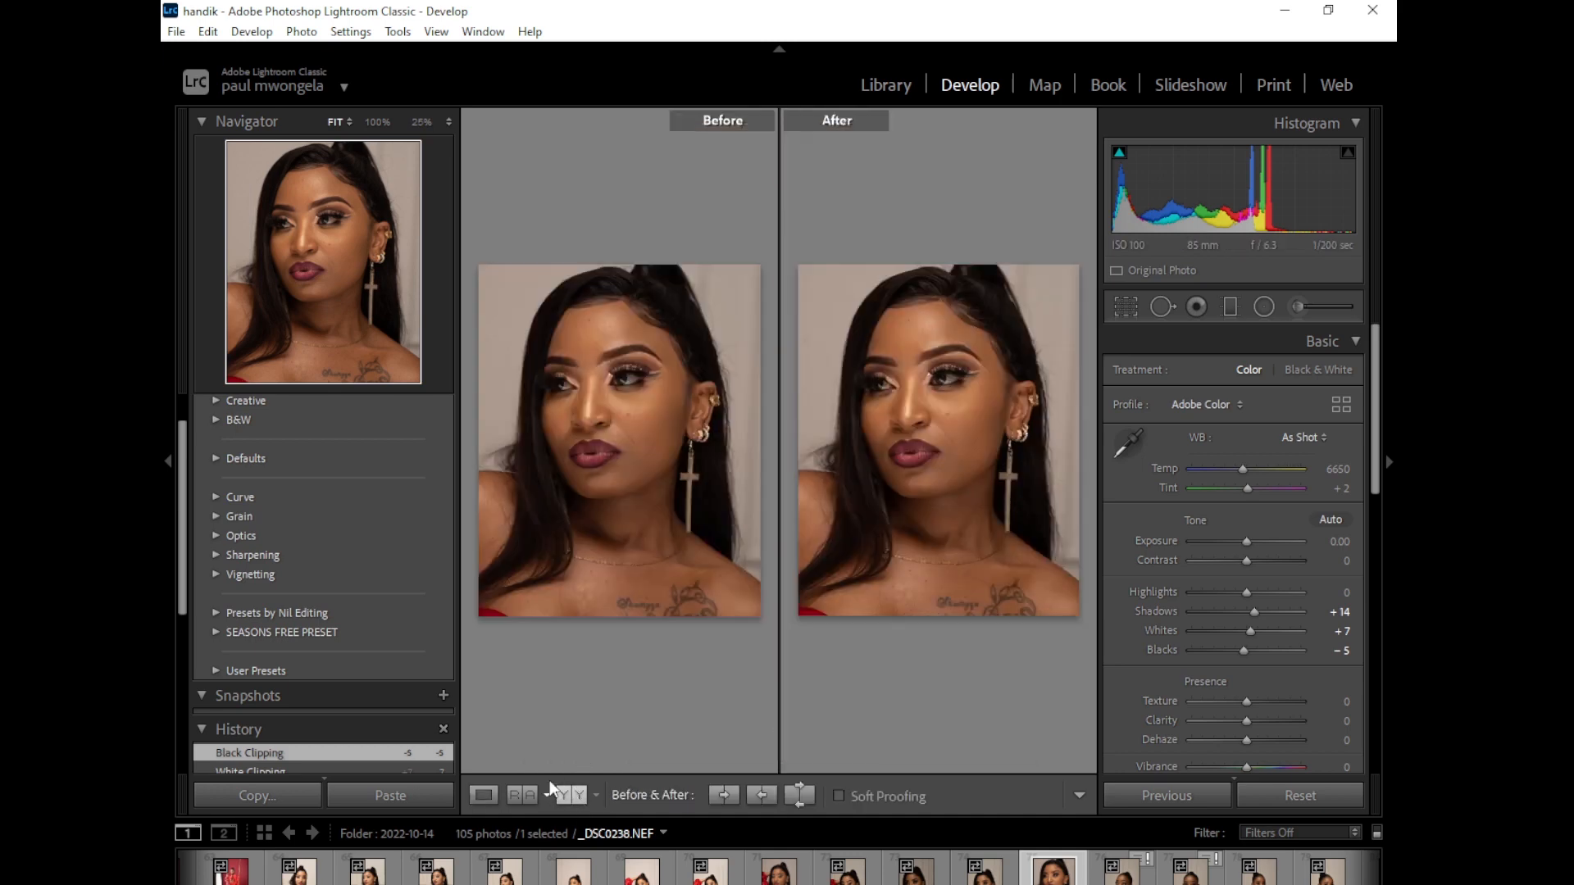
pyautogui.click(484, 795)
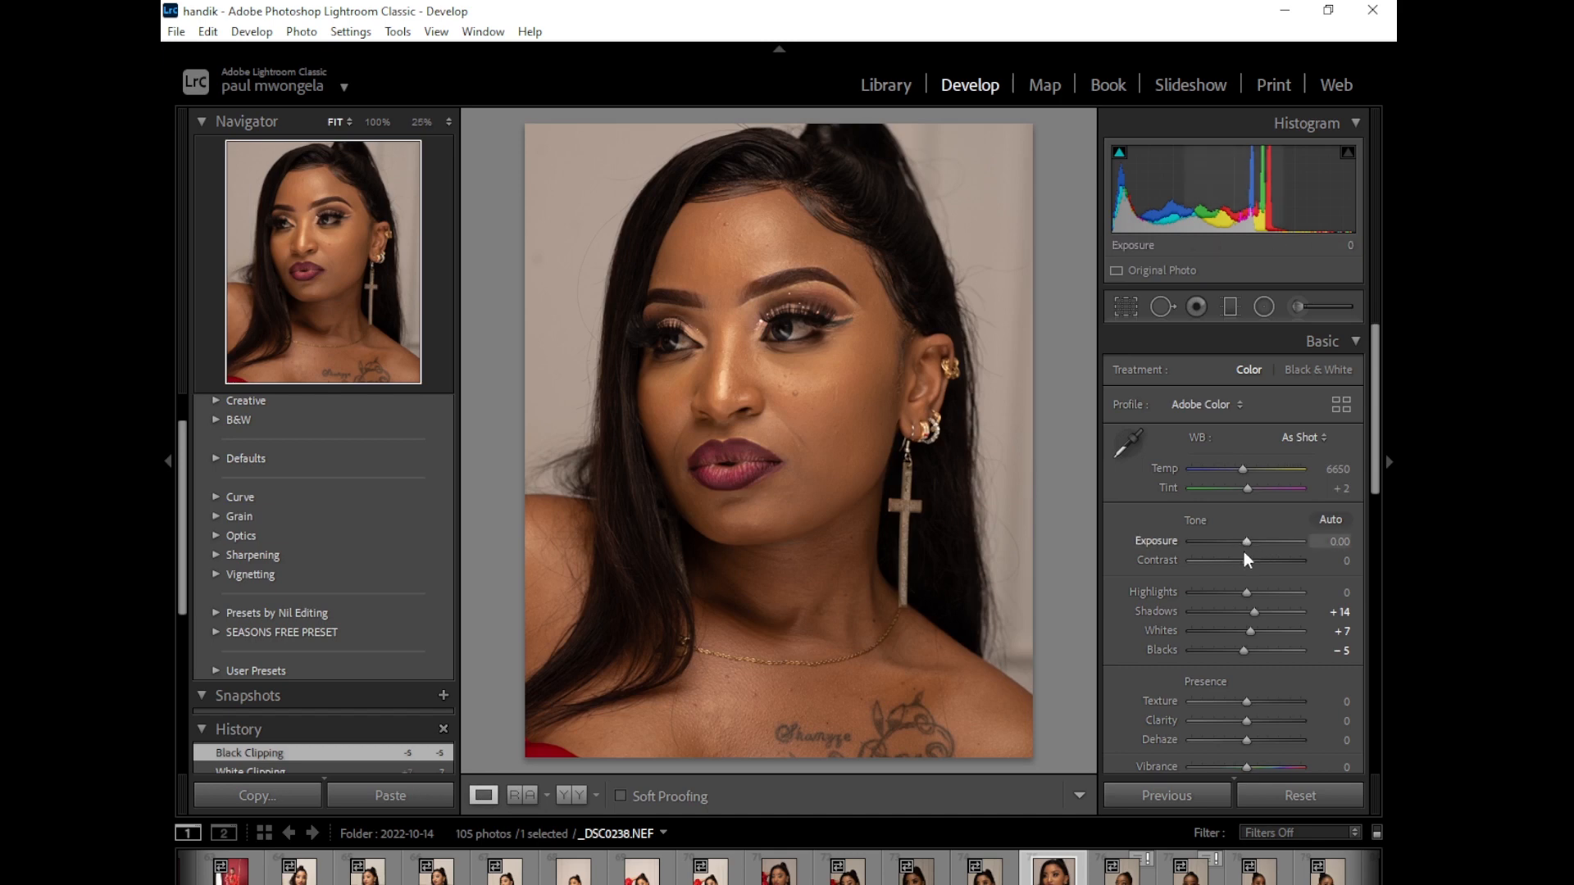
# Try slightly brighter and darker exposures on the portrait and reset Exposure to 0
pyautogui.moveTo(1249, 547)
pyautogui.mouseDown()
pyautogui.moveTo(1230, 546)
pyautogui.moveTo(1256, 549)
pyautogui.mouseUp()
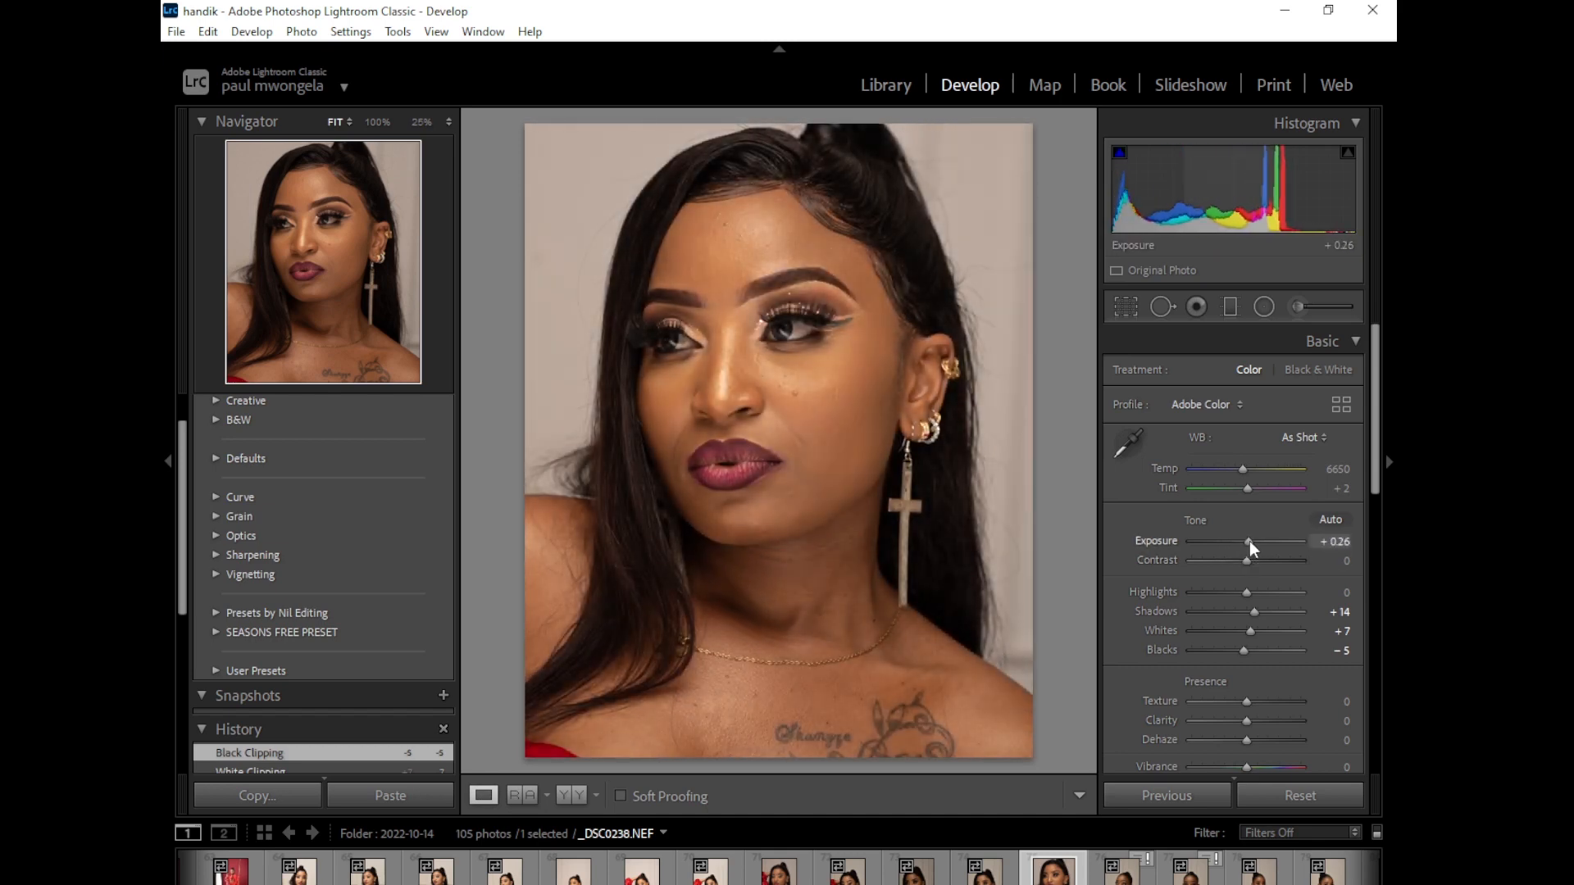
pyautogui.doubleClick(1247, 544)
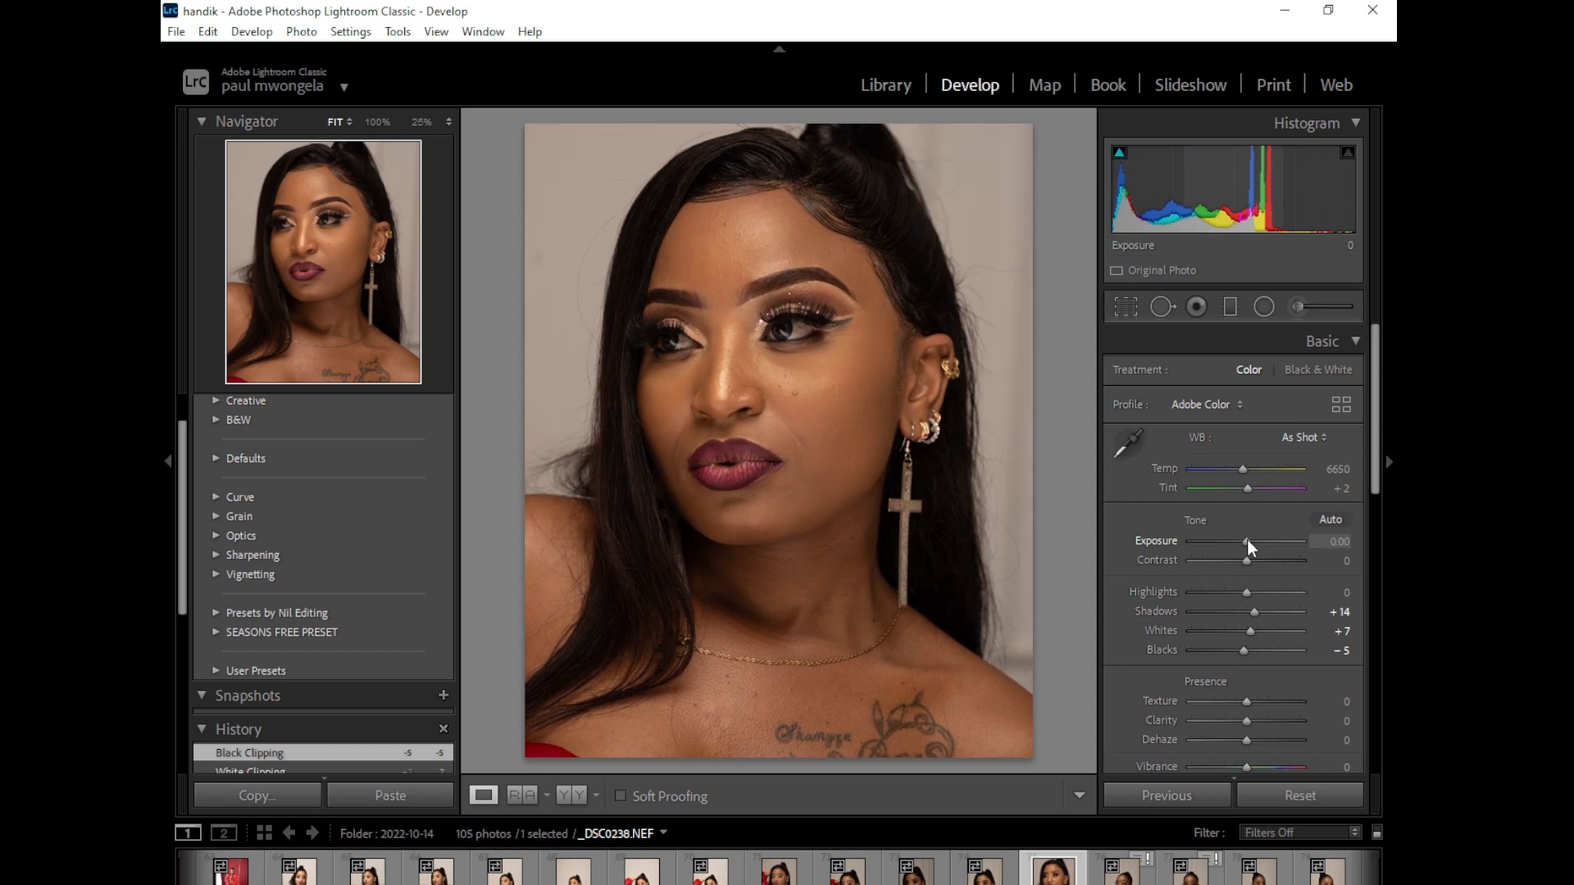
pyautogui.moveTo(1249, 548); pyautogui.dragTo(1253, 550)
pyautogui.click(1329, 543)
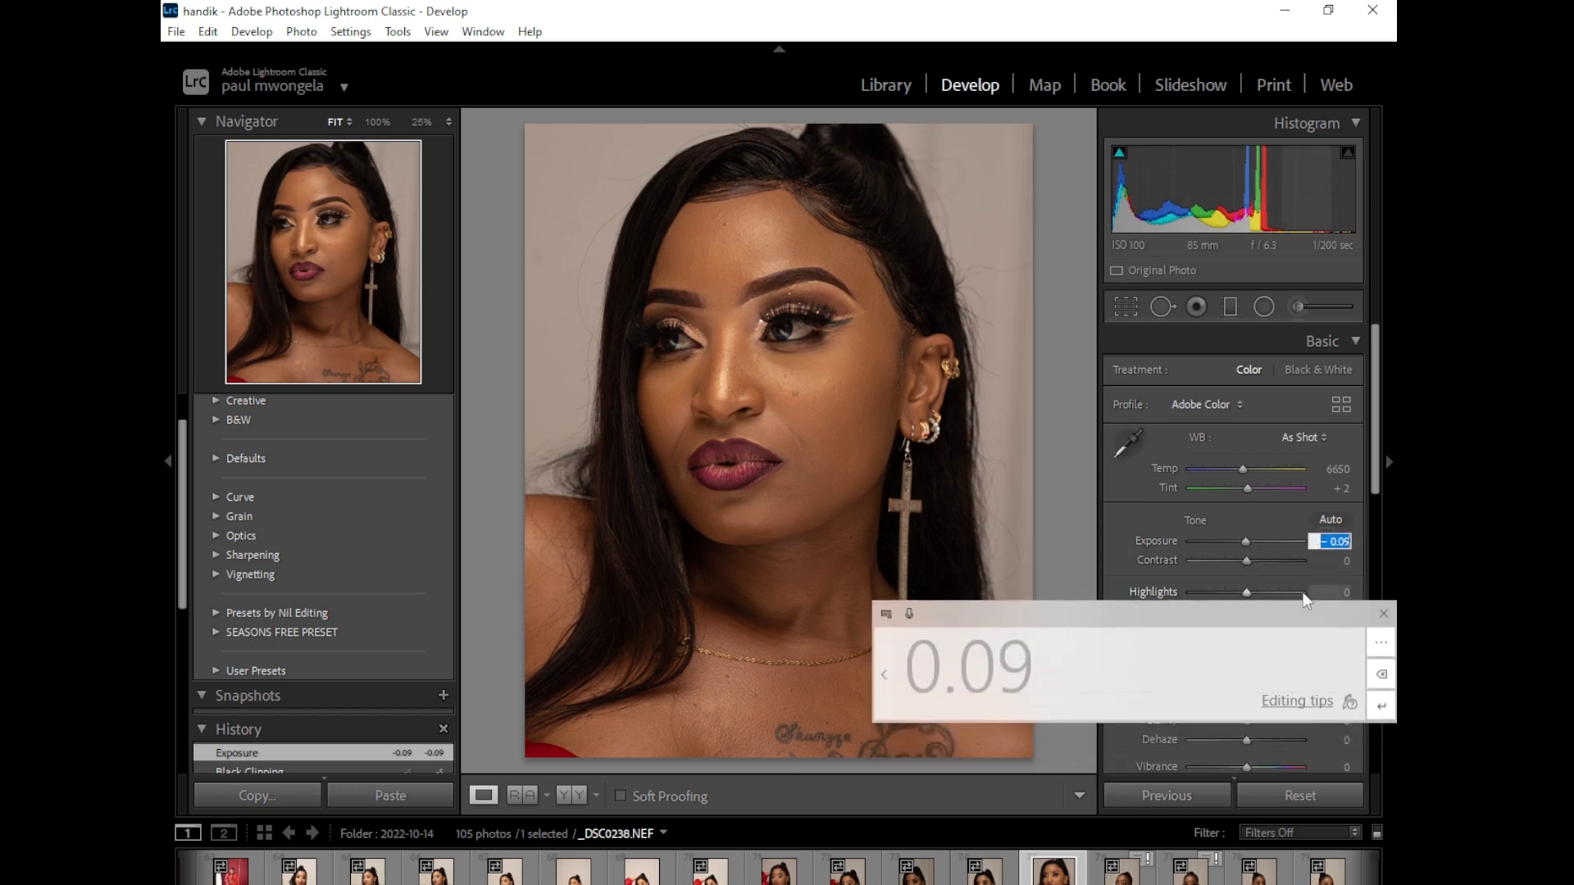
pyautogui.write('0')
pyautogui.click(819, 415)
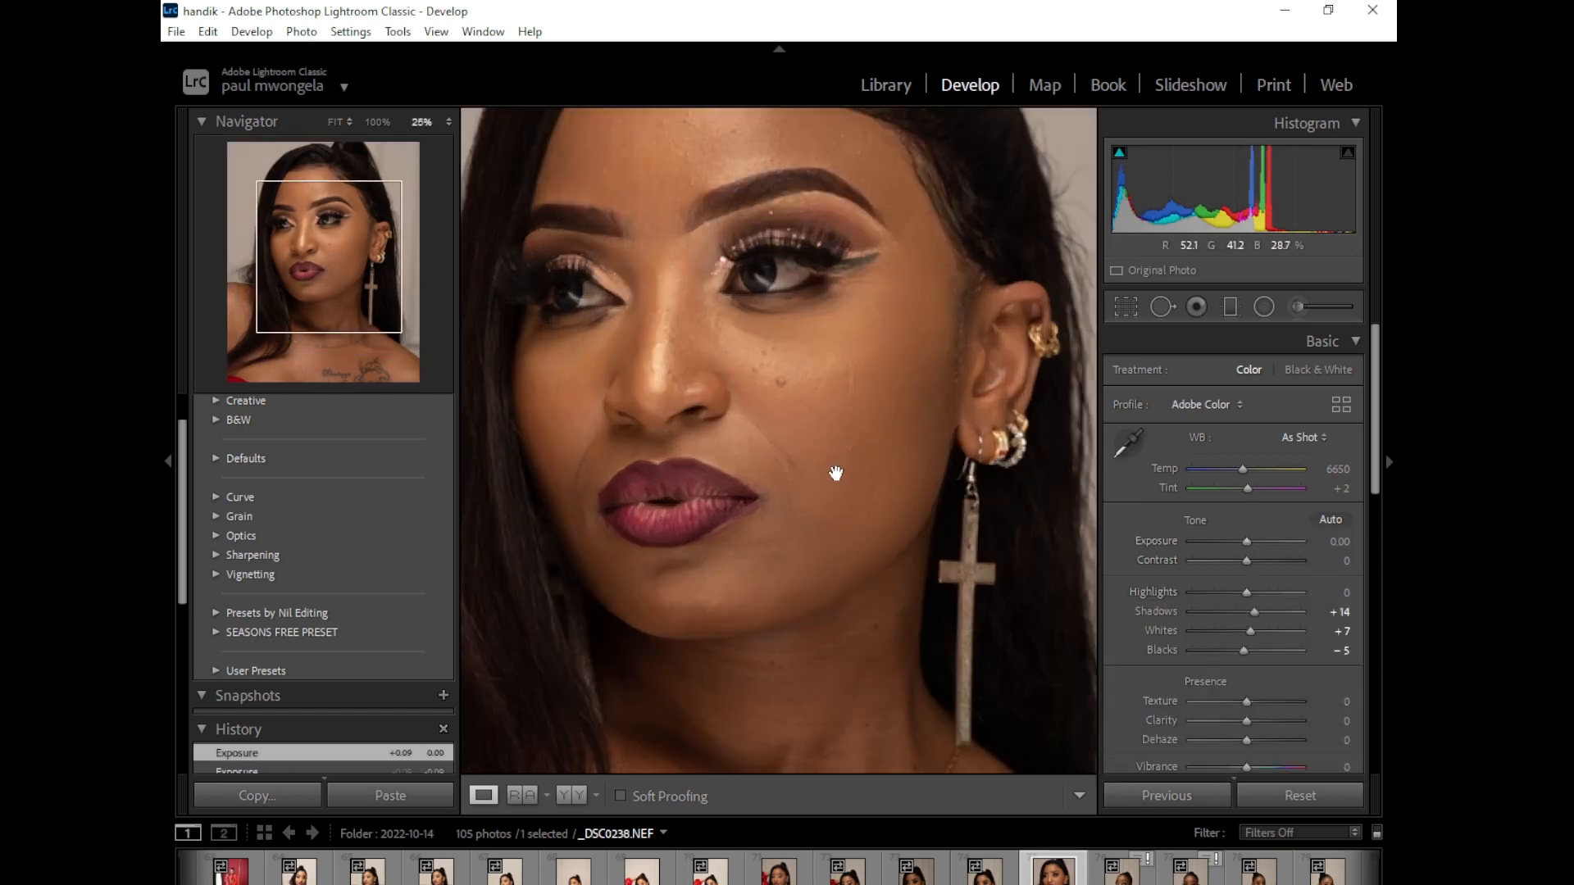
pyautogui.click(841, 443)
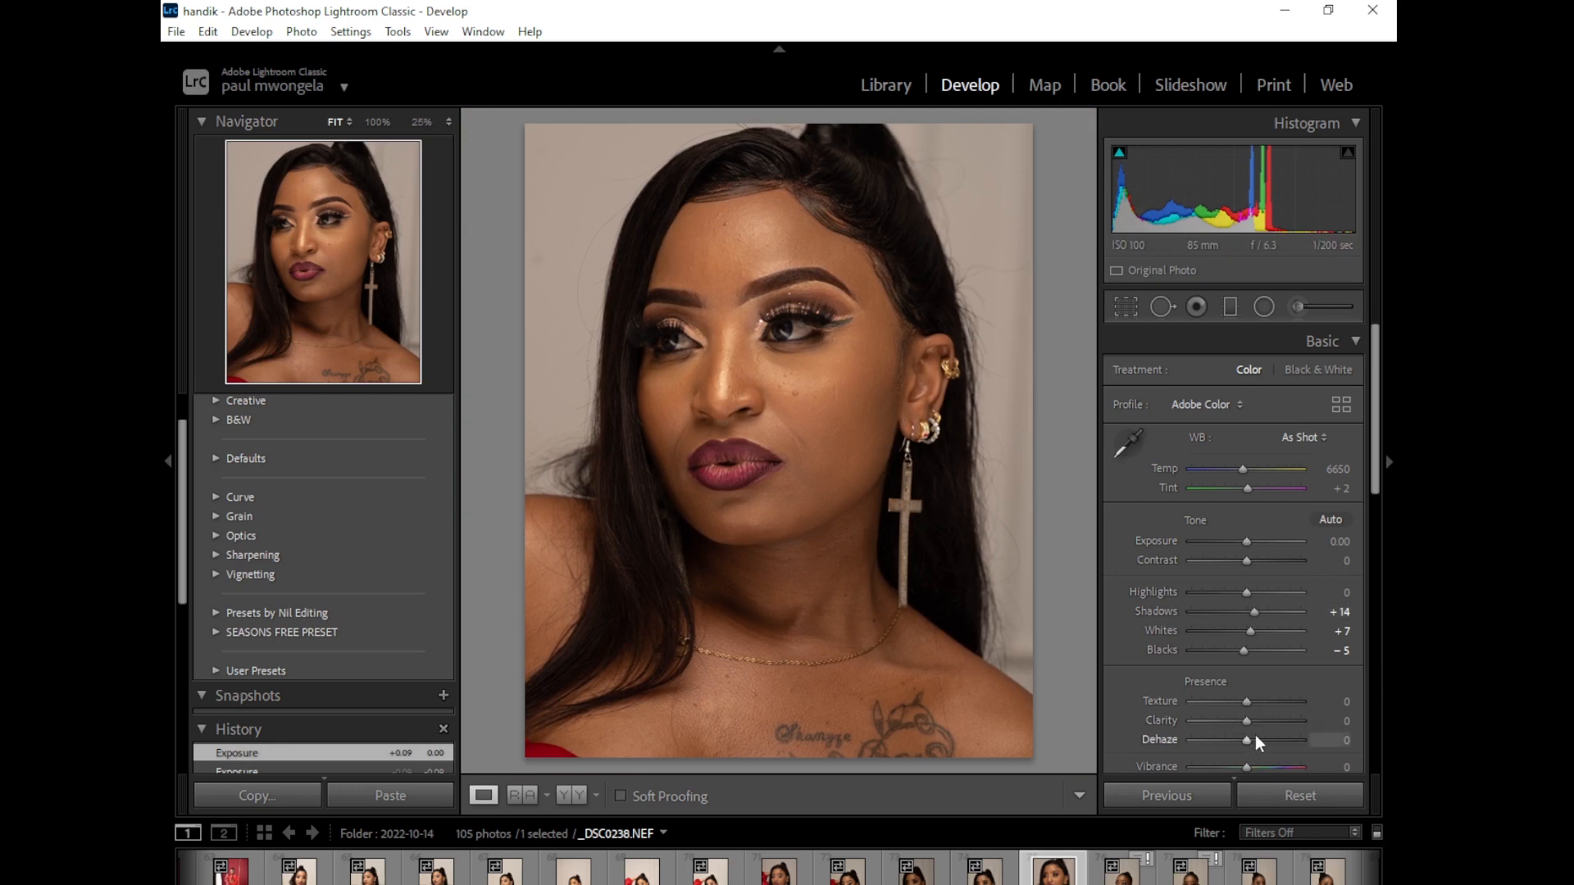
pyautogui.click(864, 386)
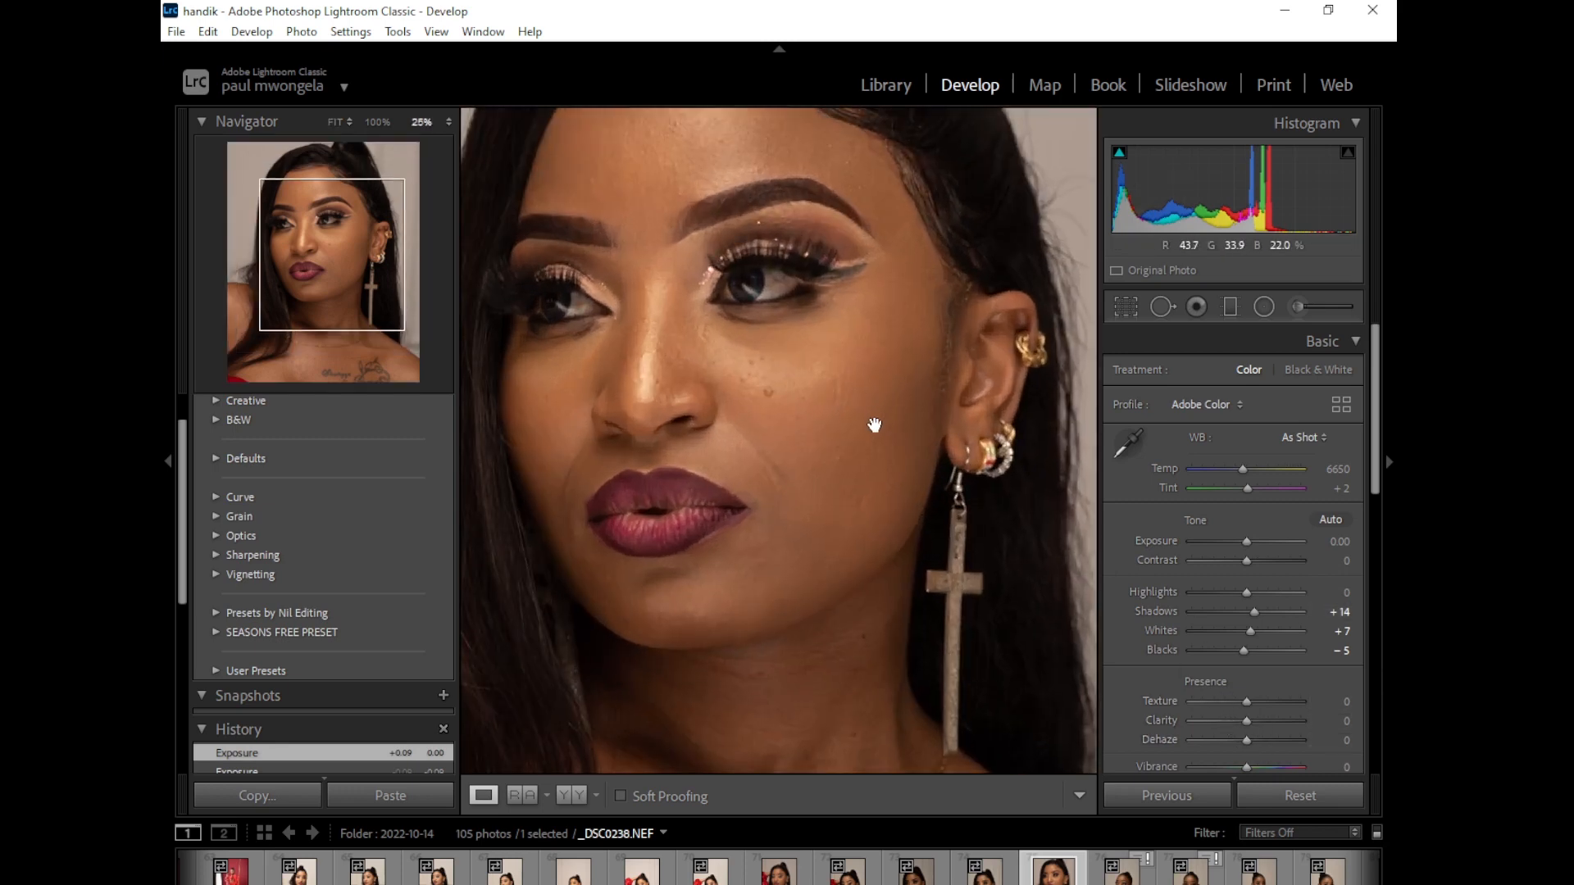
pyautogui.click(861, 412)
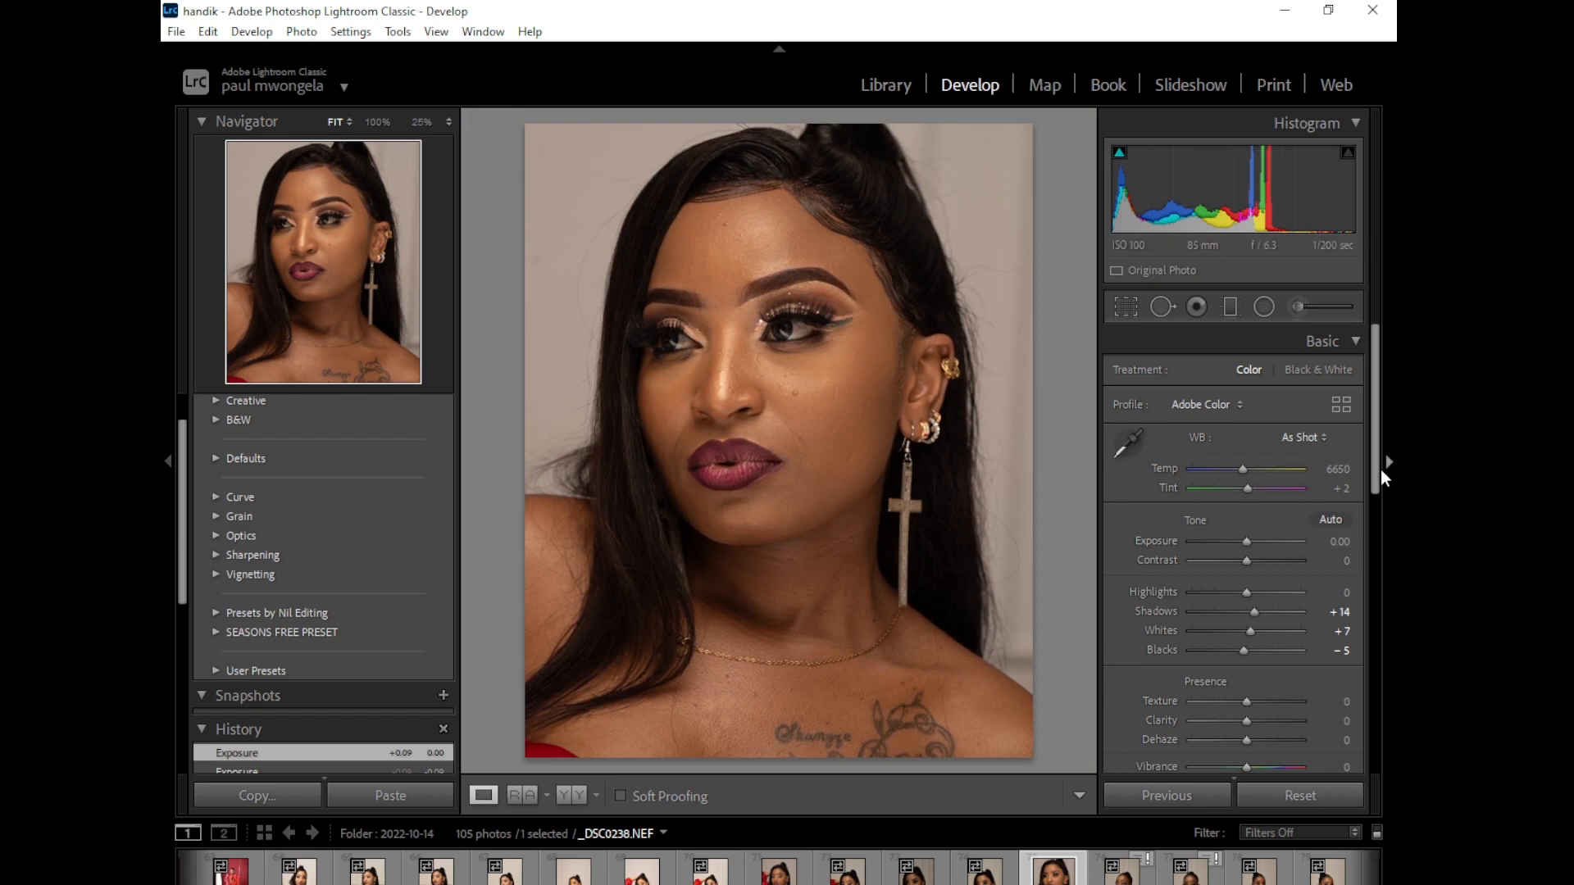
pyautogui.moveTo(1379, 469); pyautogui.dragTo(1374, 537)
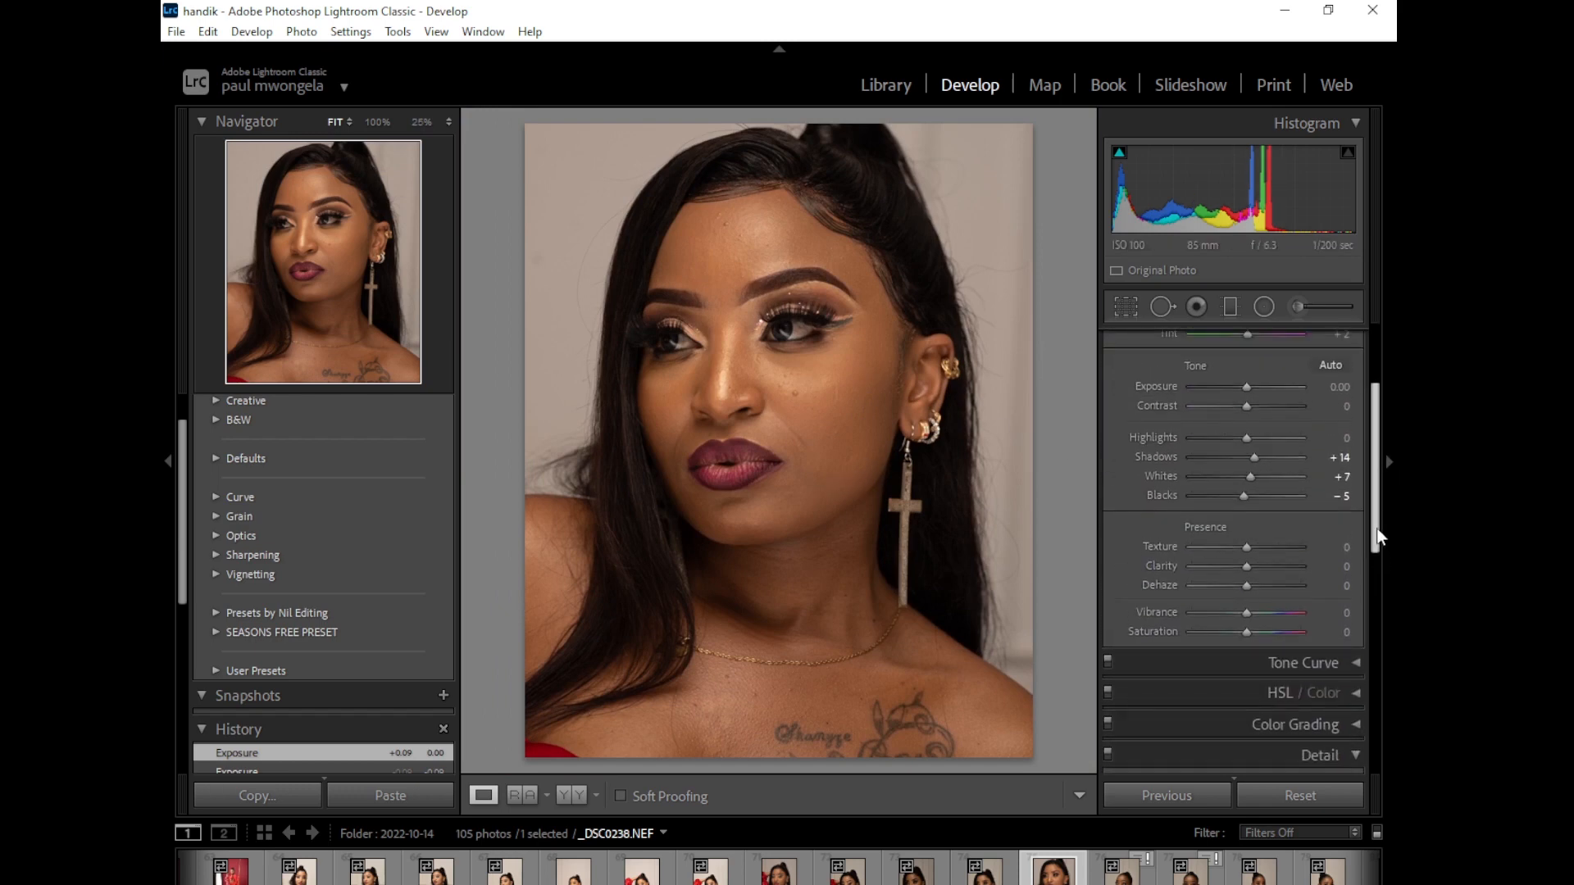
# Open _DSC0238.NEF in Photoshop for editing and switch to the Brush tool
pyautogui.rightClick(769, 397)
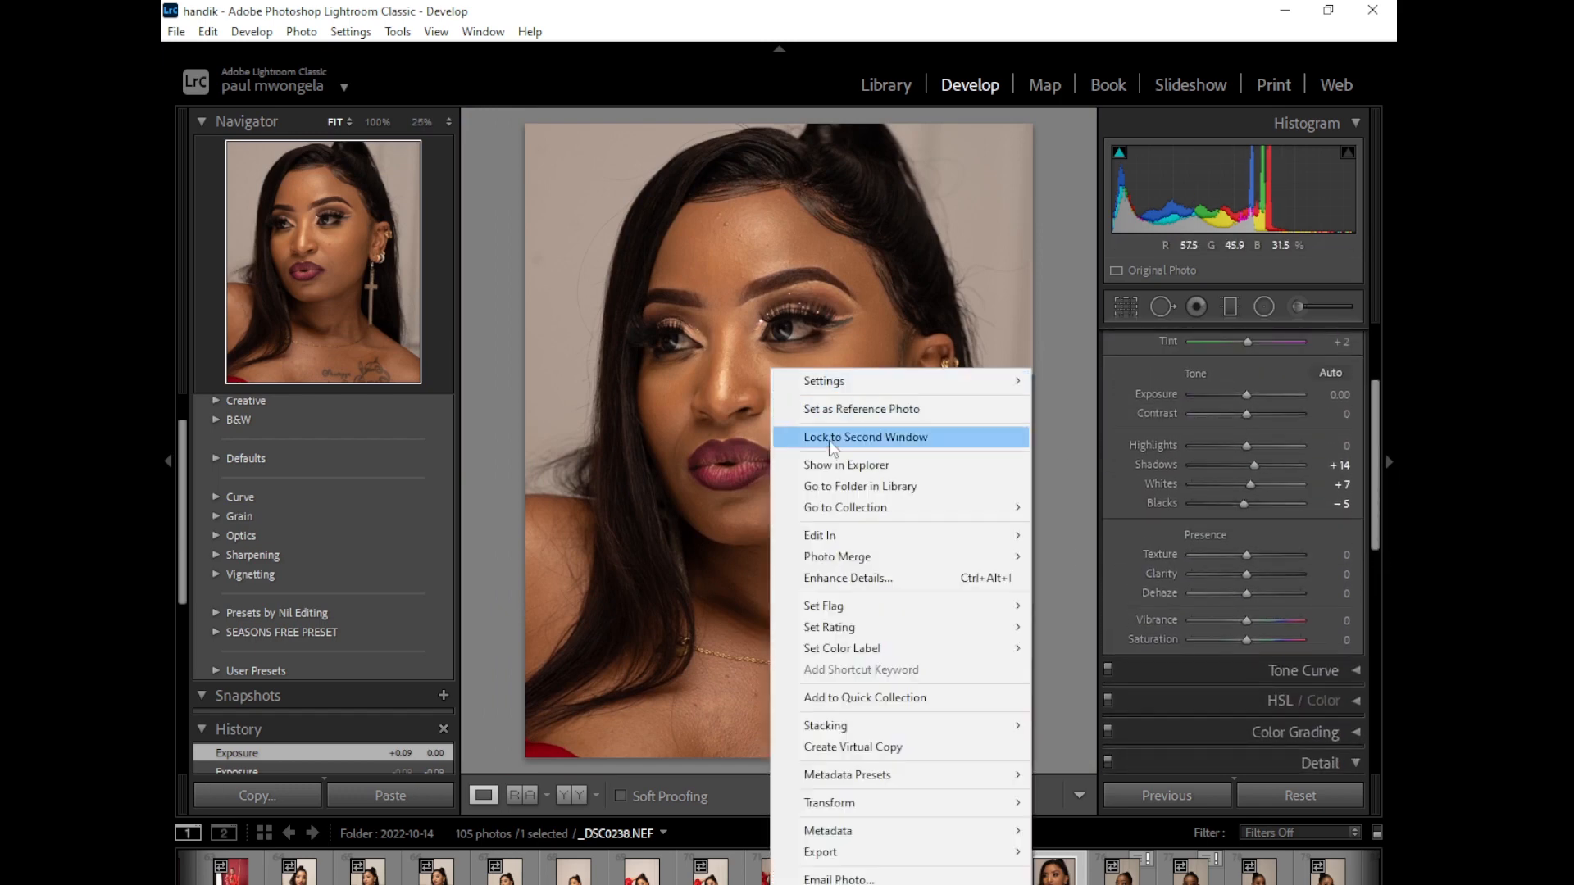
pyautogui.moveTo(830, 537)
pyautogui.click(1163, 534)
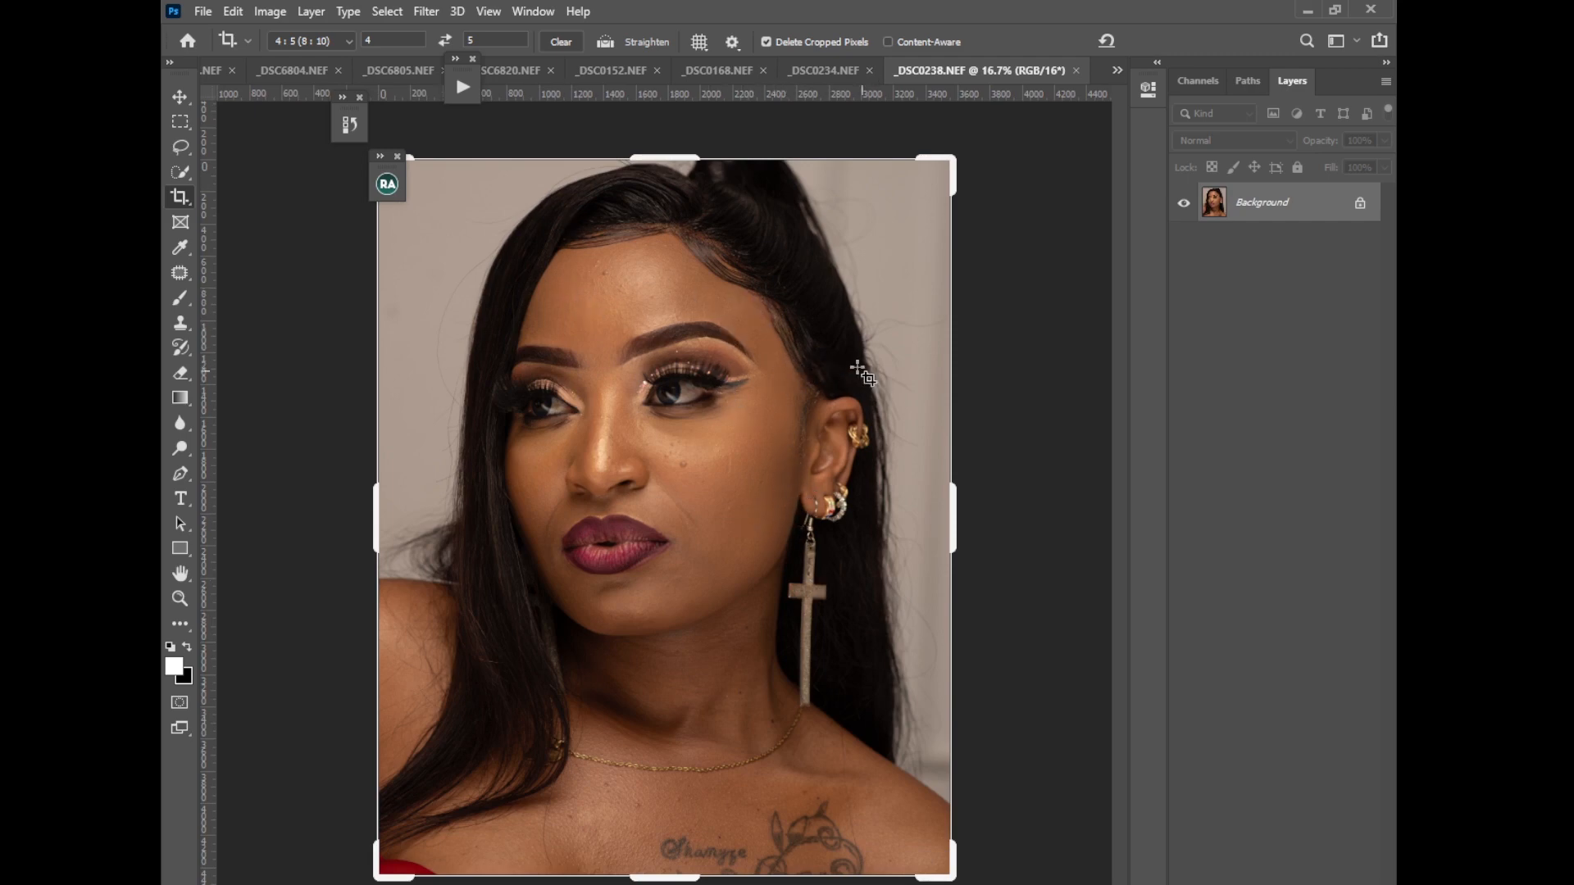
pyautogui.click(388, 185)
pyautogui.click(387, 185)
pyautogui.click(182, 297)
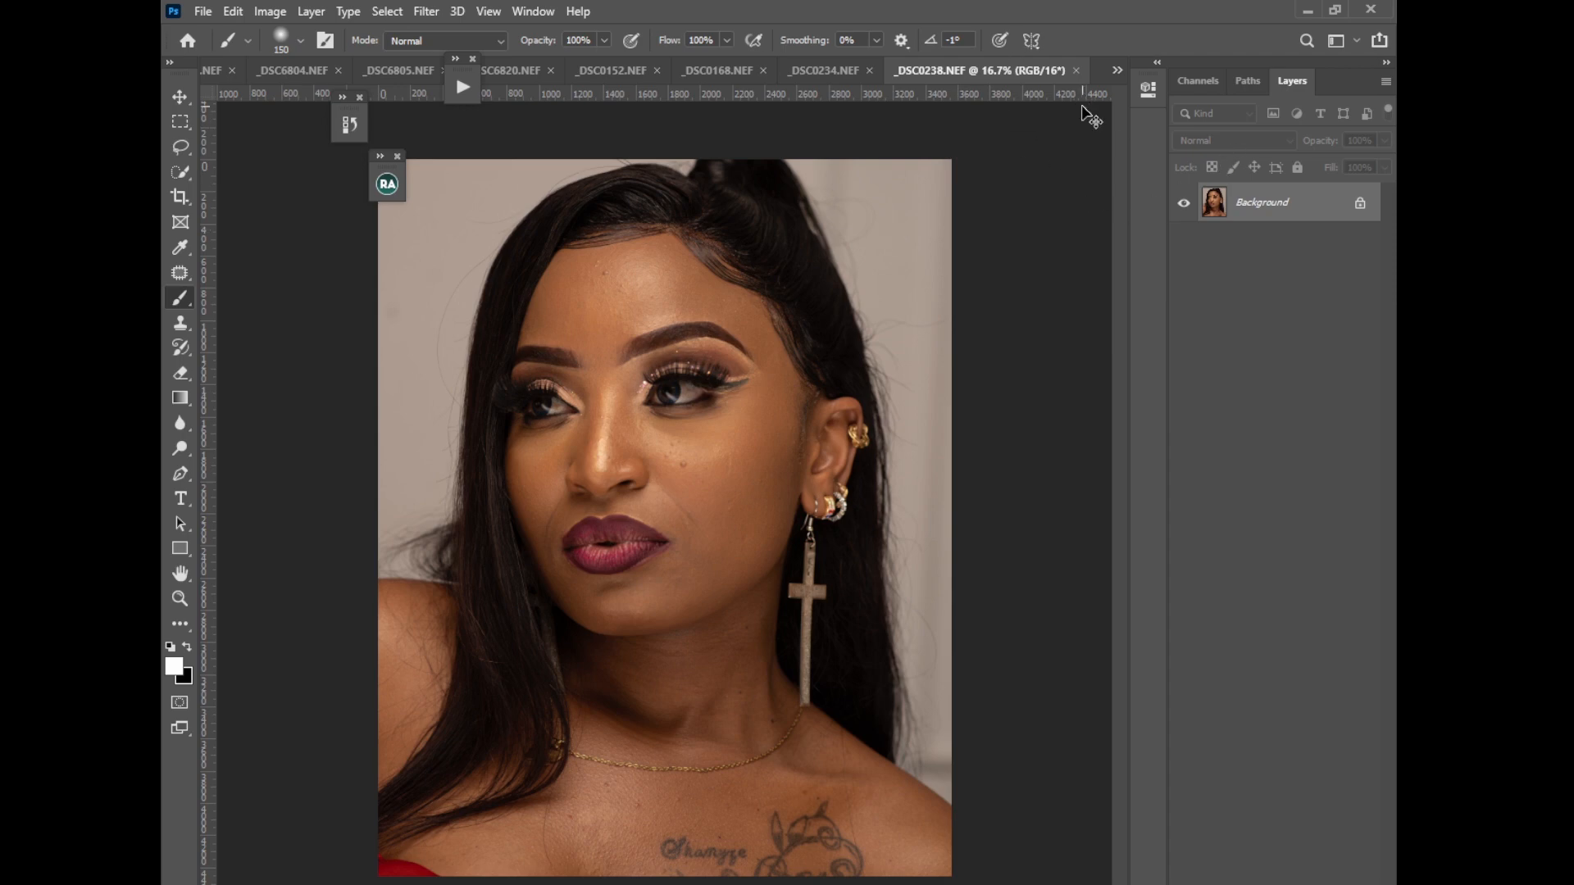
# Duplicate the Background layer twice and name the upper copy "texture" and the lower copy "color"
pyautogui.hotkey('ctrl', 'j')
pyautogui.hotkey('ctrl', 'j')
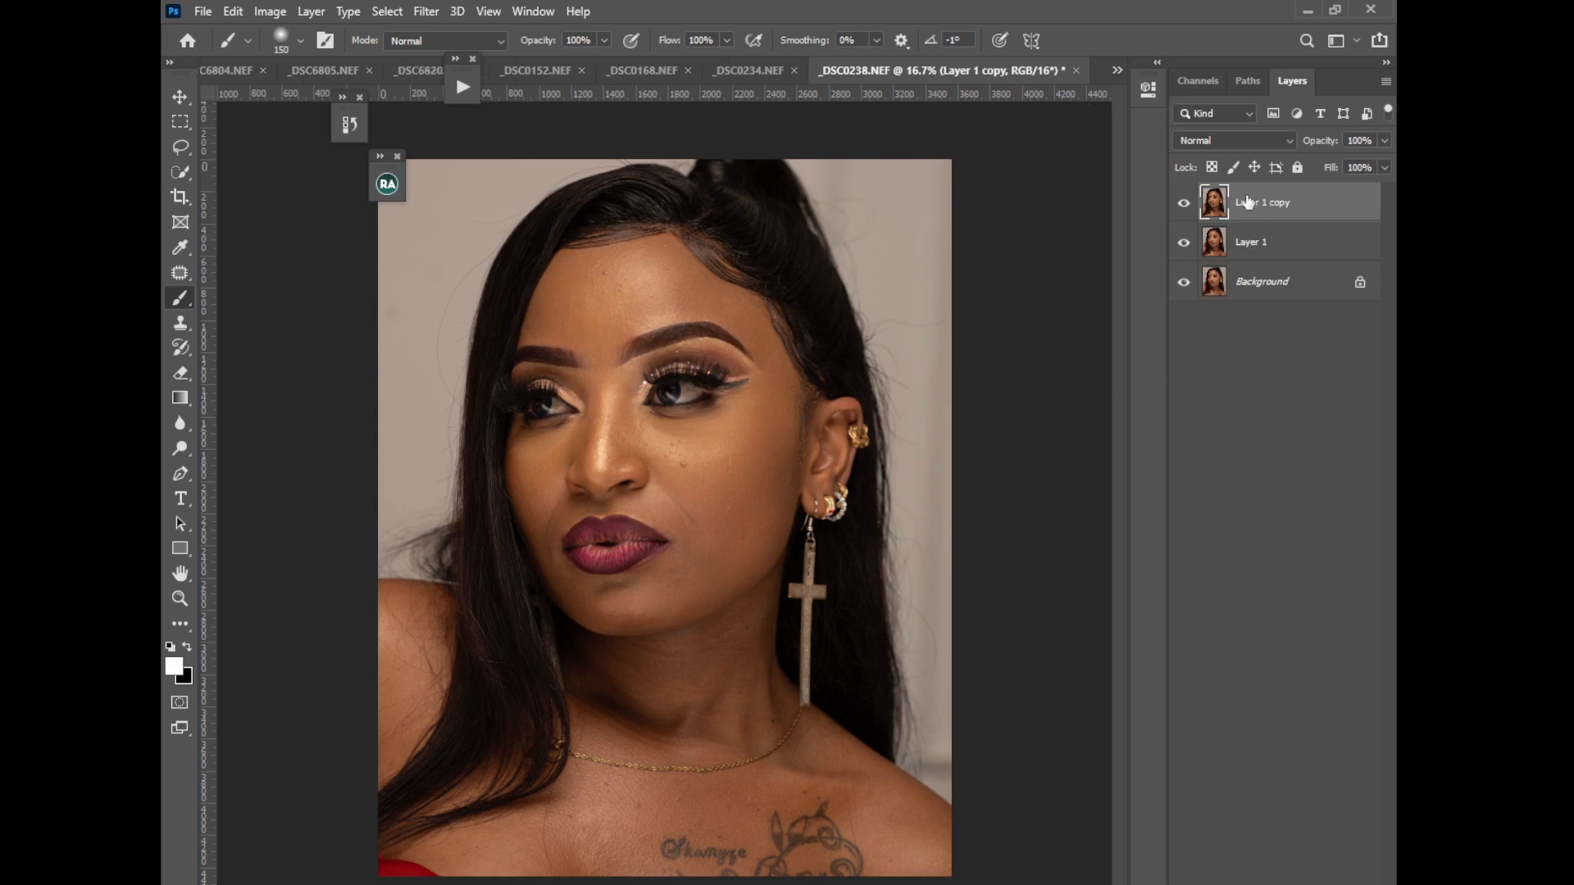
pyautogui.doubleClick(1247, 203)
pyautogui.write('exture')
pyautogui.click(1252, 245)
pyautogui.doubleClick(1251, 244)
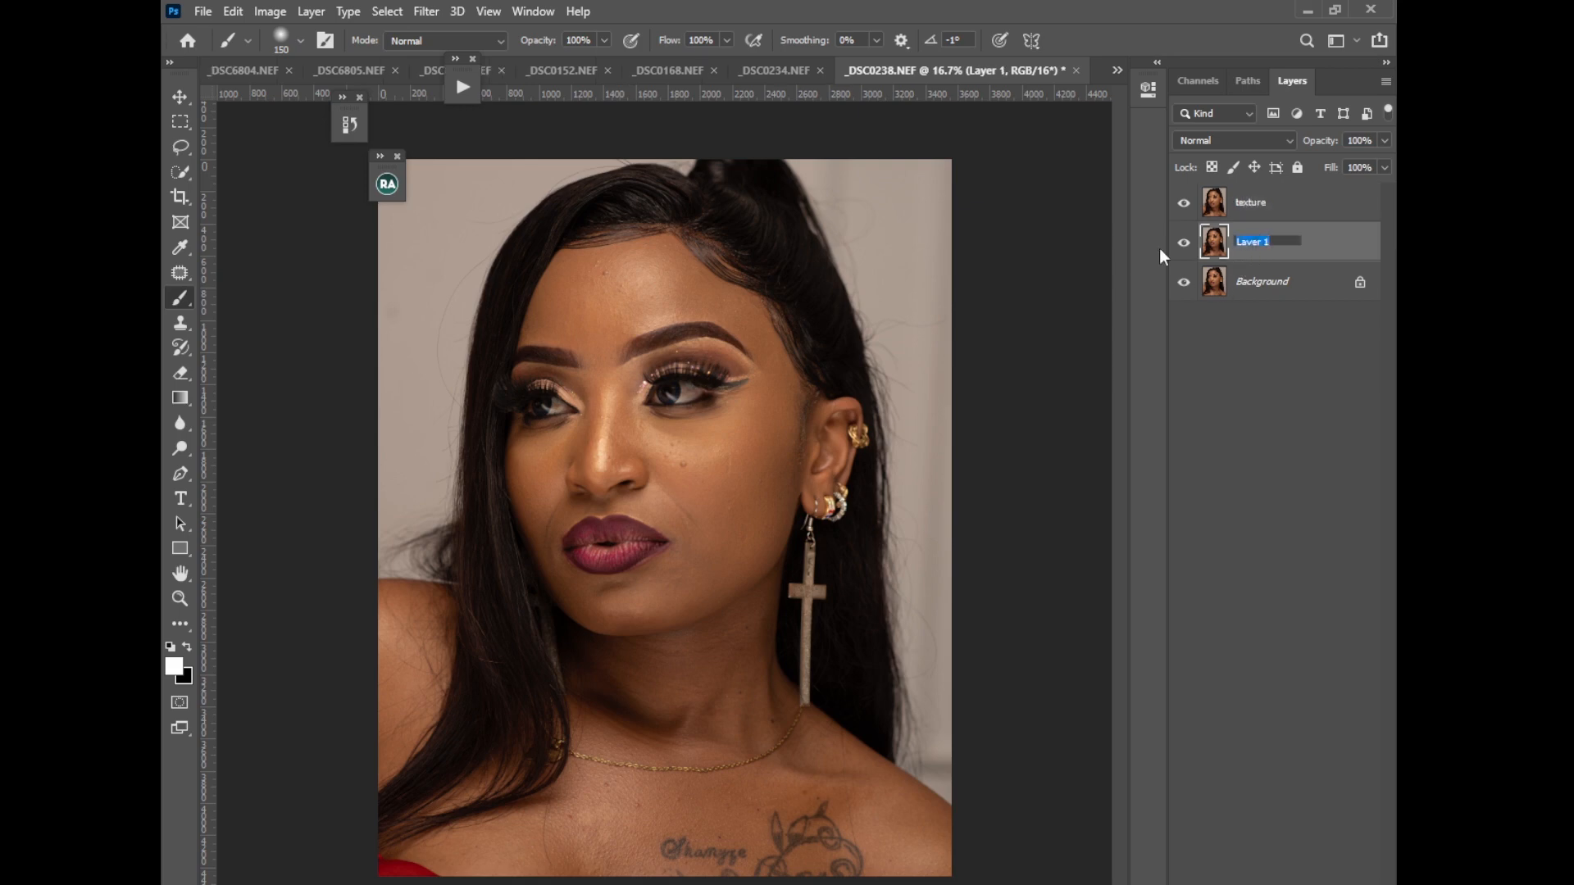
pyautogui.write('color')
pyautogui.press('Return')
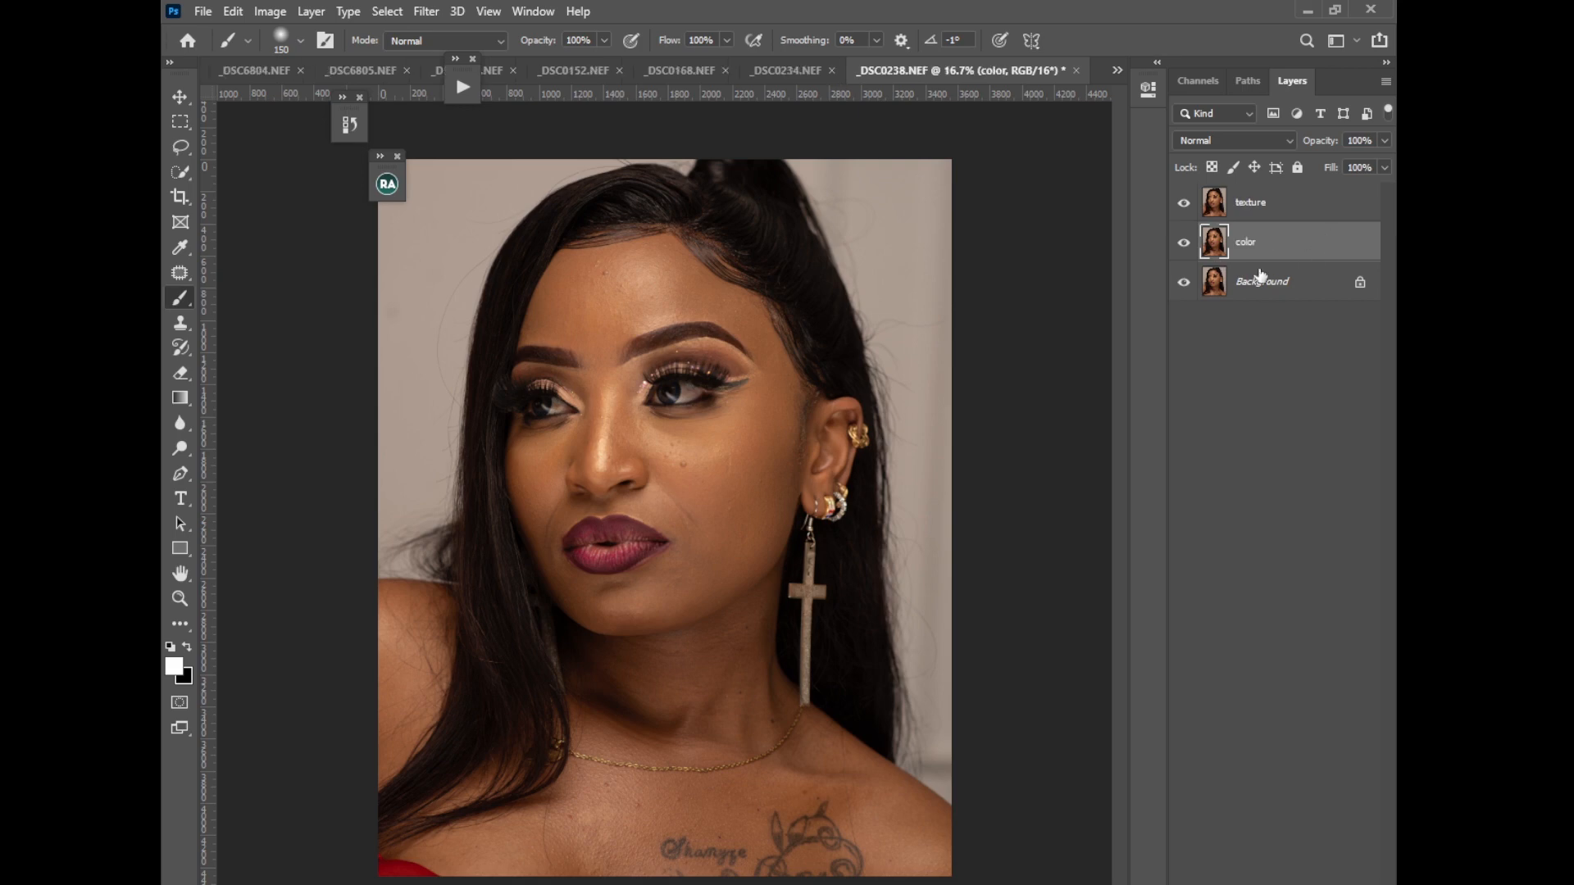
# Hide the texture layer and make the color layer active
pyautogui.click(1237, 203)
pyautogui.click(1185, 203)
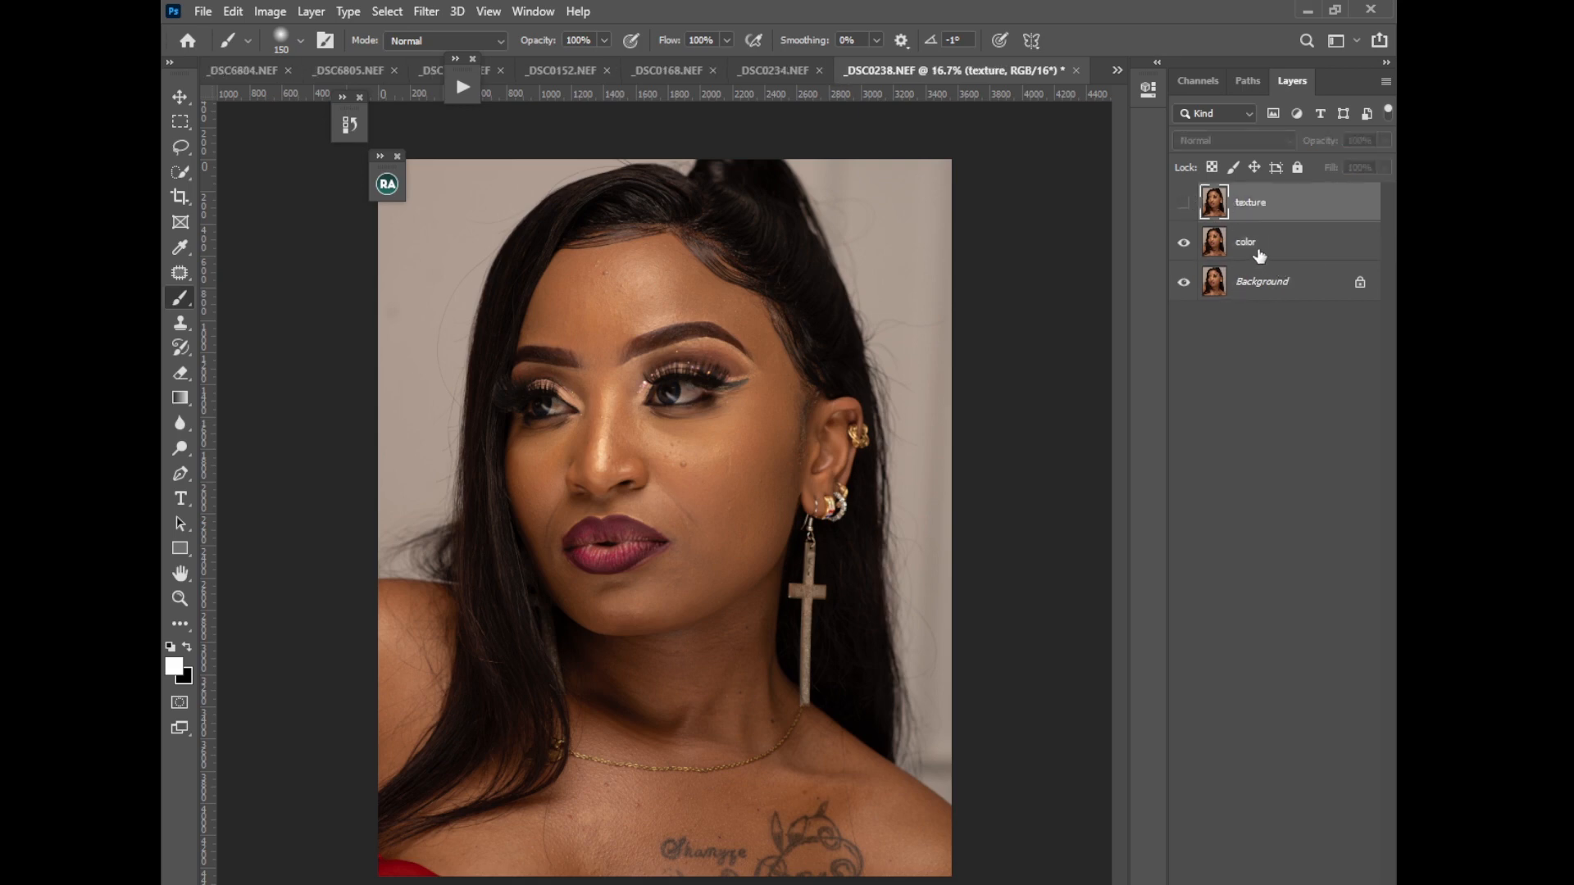
pyautogui.click(1254, 246)
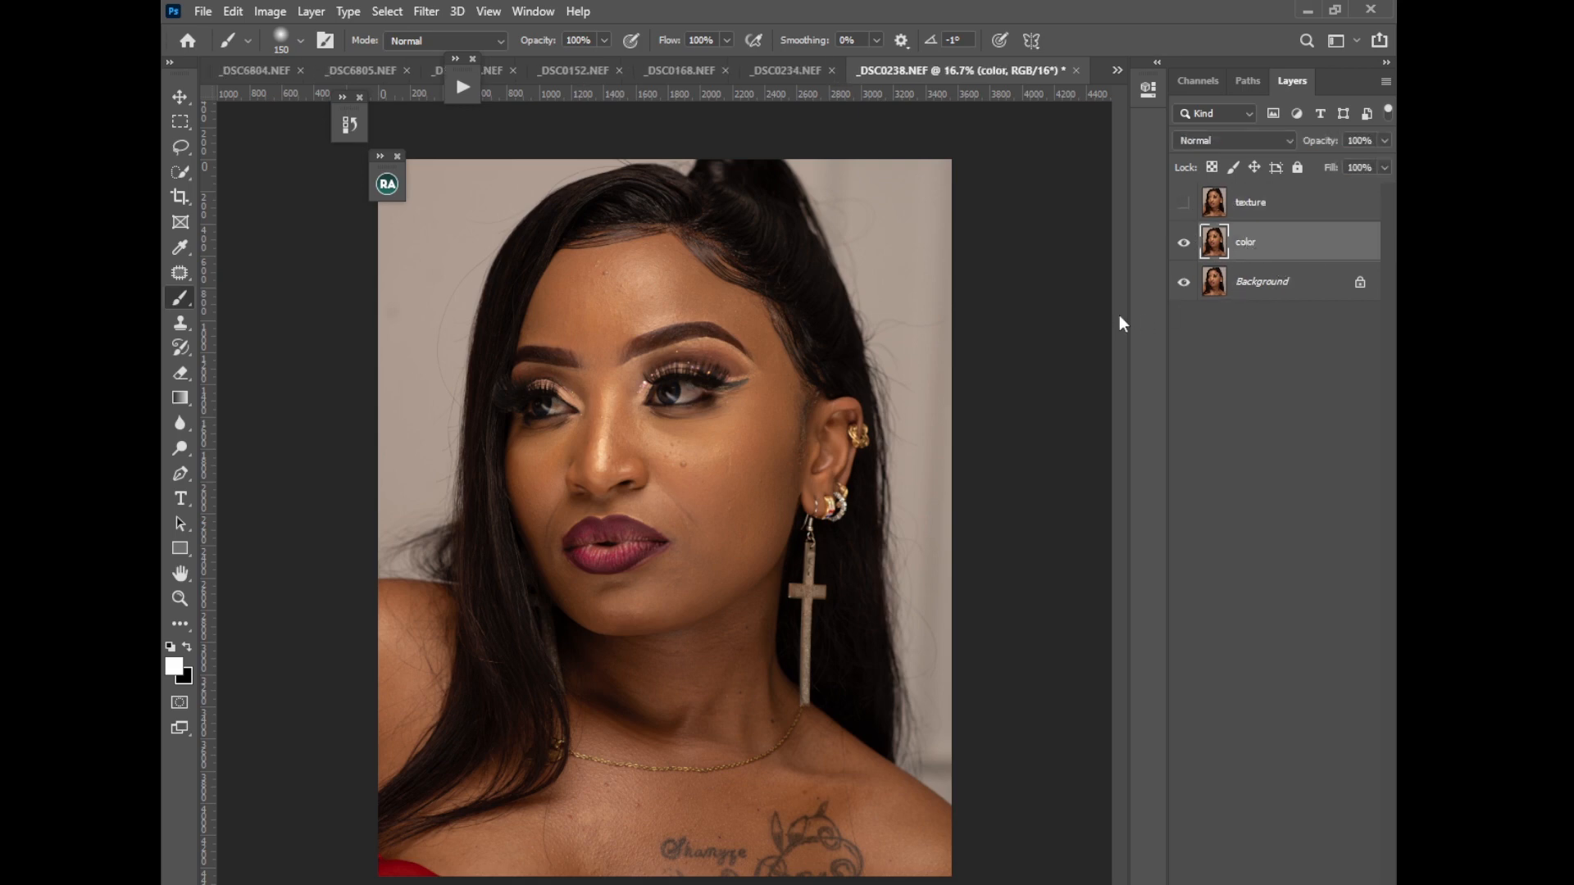
# Apply a Gaussian Blur to the color layer, adjusting the radius while previewing the blemished cheek skin
pyautogui.click(428, 13)
pyautogui.moveTo(446, 231)
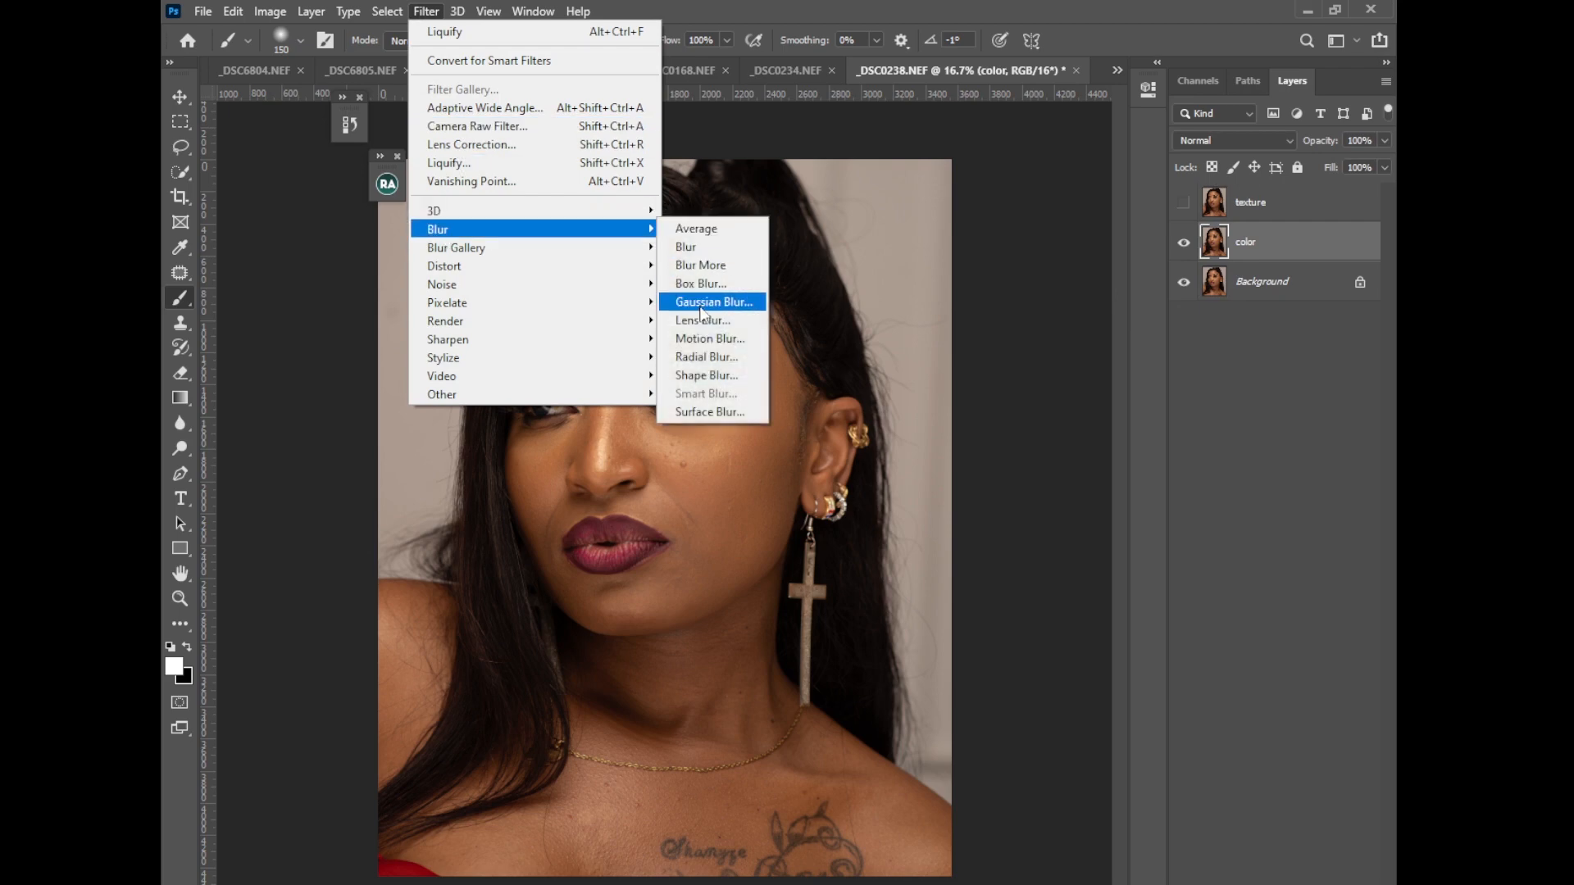
pyautogui.click(702, 313)
pyautogui.click(665, 465)
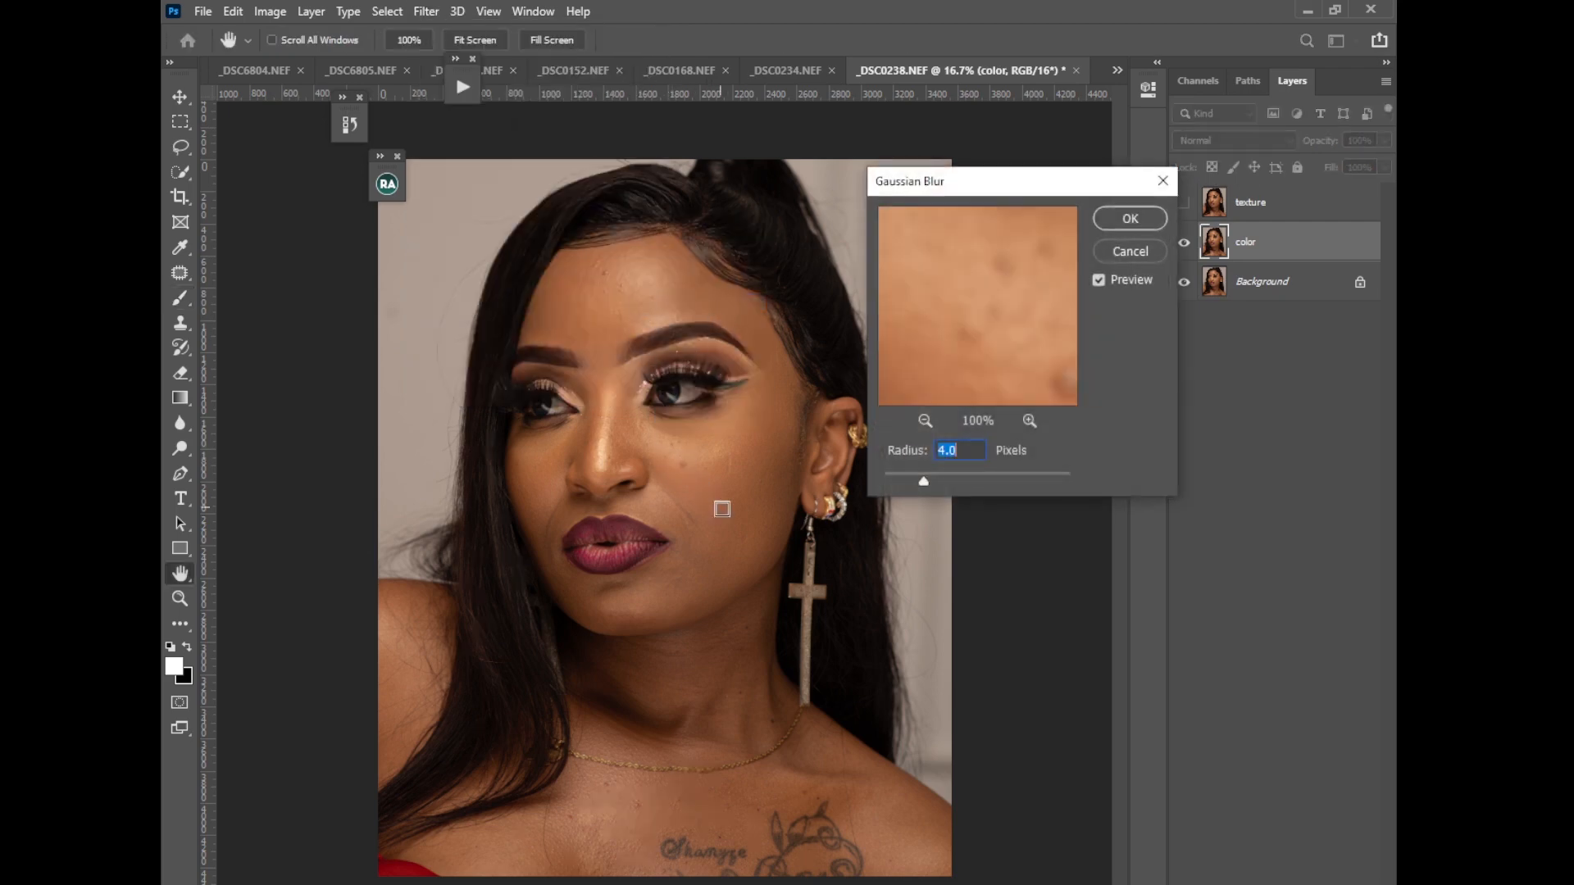
pyautogui.moveTo(949, 360); pyautogui.dragTo(916, 289)
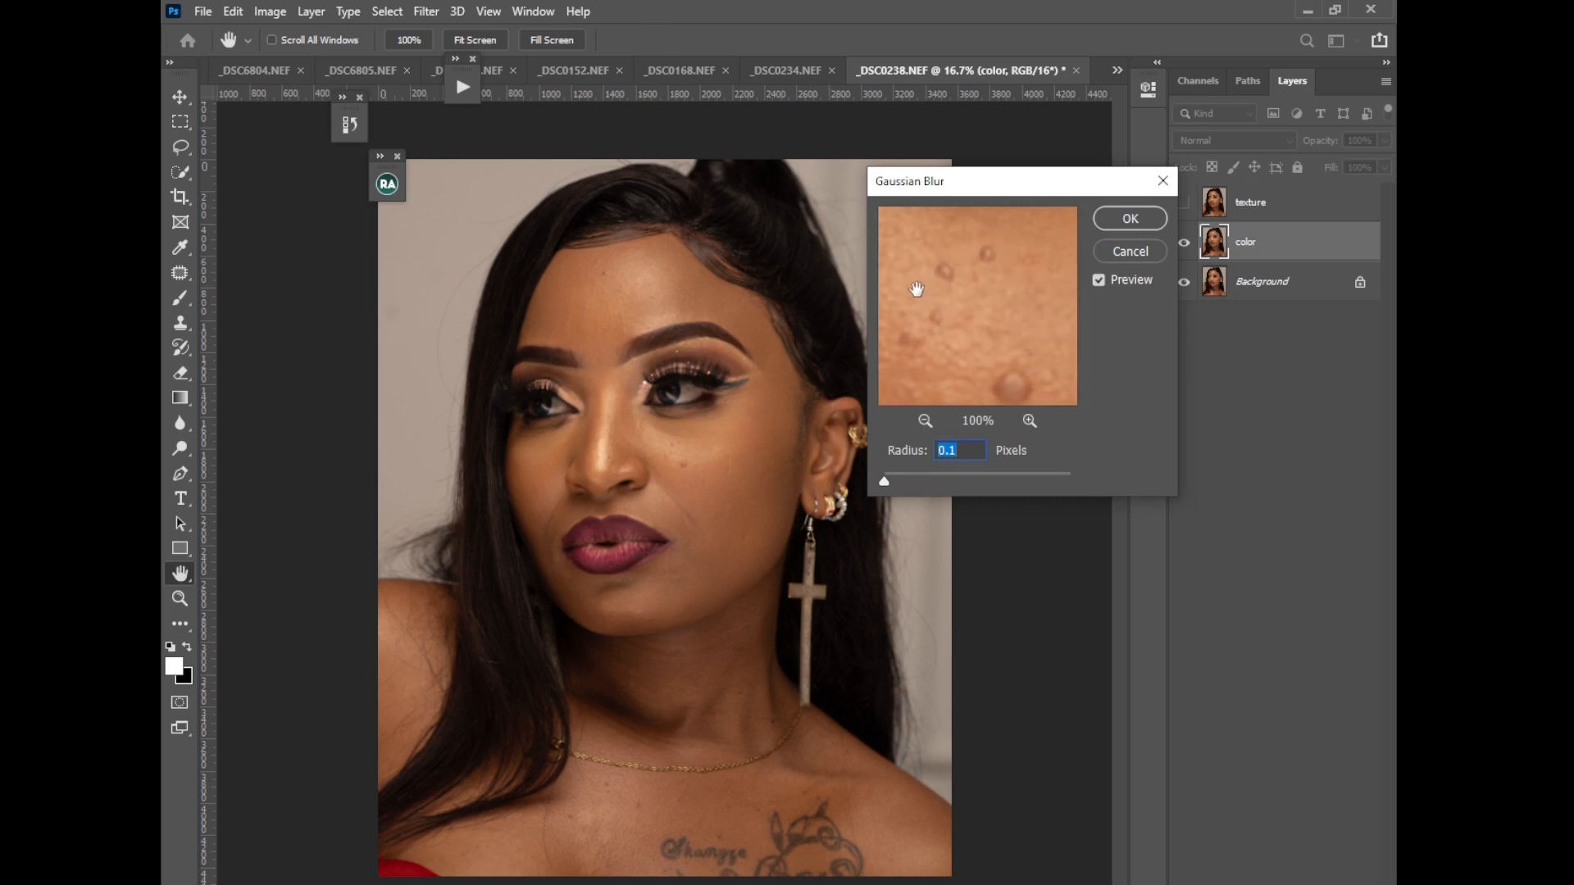
pyautogui.moveTo(884, 482); pyautogui.dragTo(951, 482)
pyautogui.moveTo(924, 475); pyautogui.dragTo(922, 478)
pyautogui.click(1129, 218)
pyautogui.press('b')
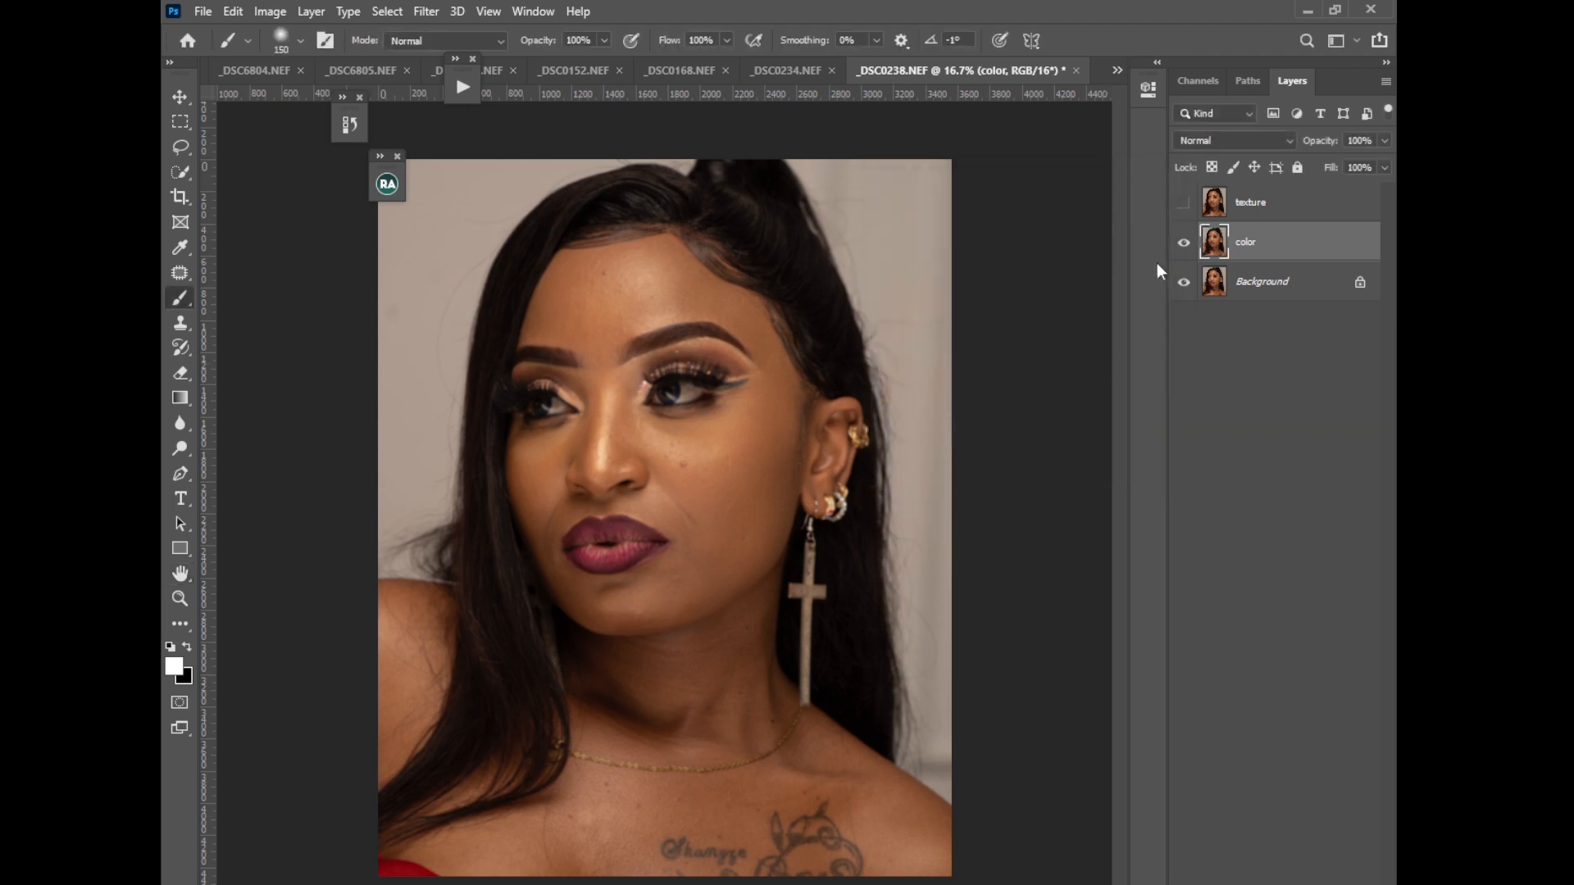
# Show and activate the texture layer, then use Apply Image from the color layer with Subtract blending, scale 2 and offset 128
pyautogui.click(1259, 211)
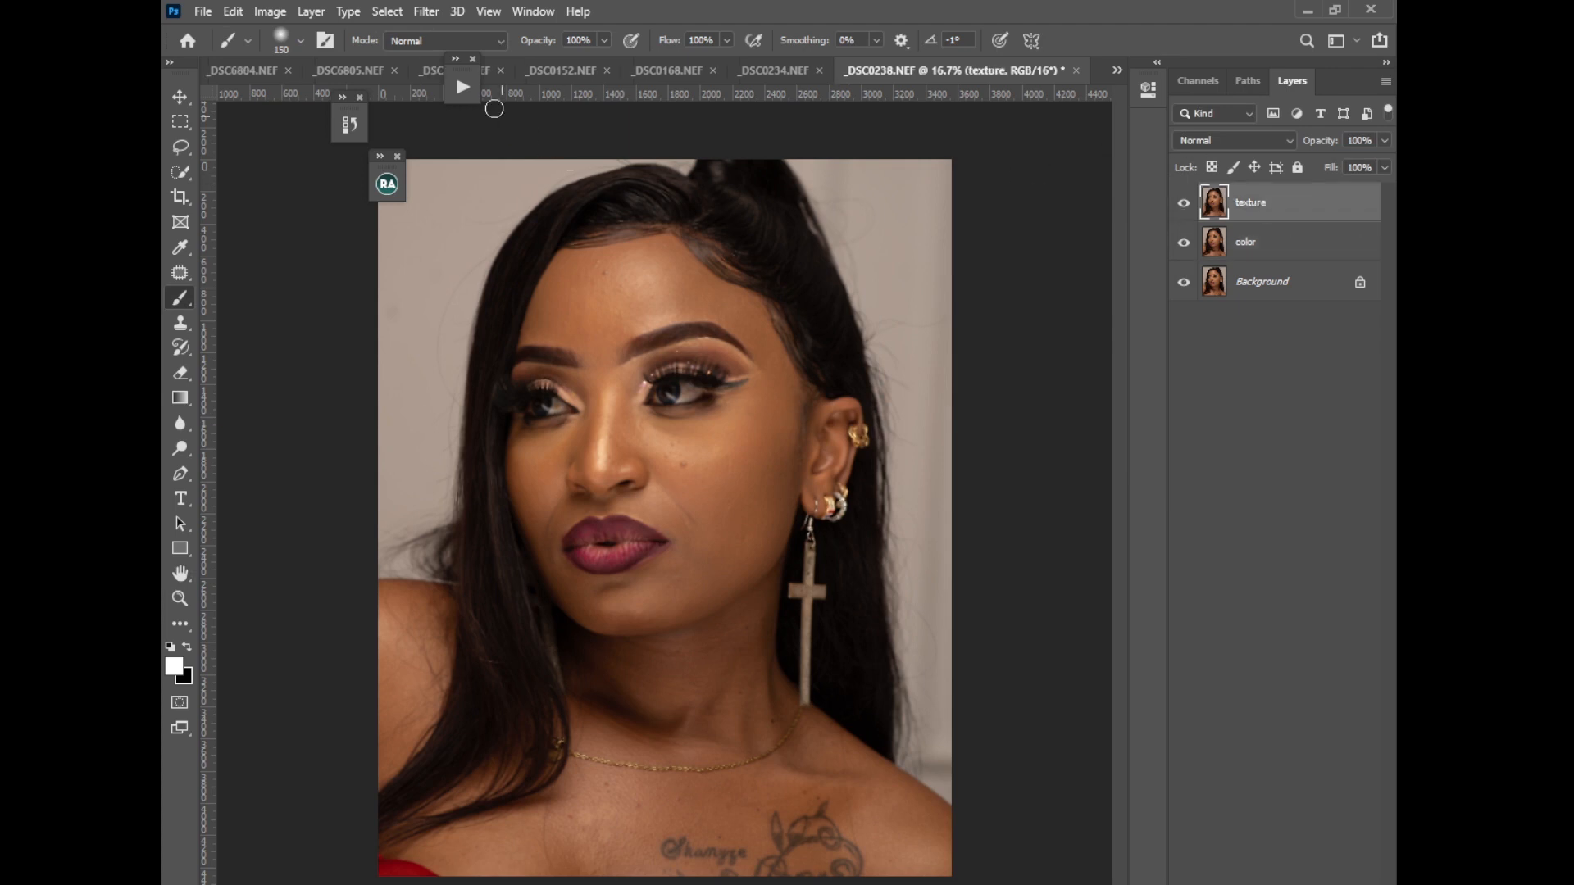
pyautogui.click(270, 11)
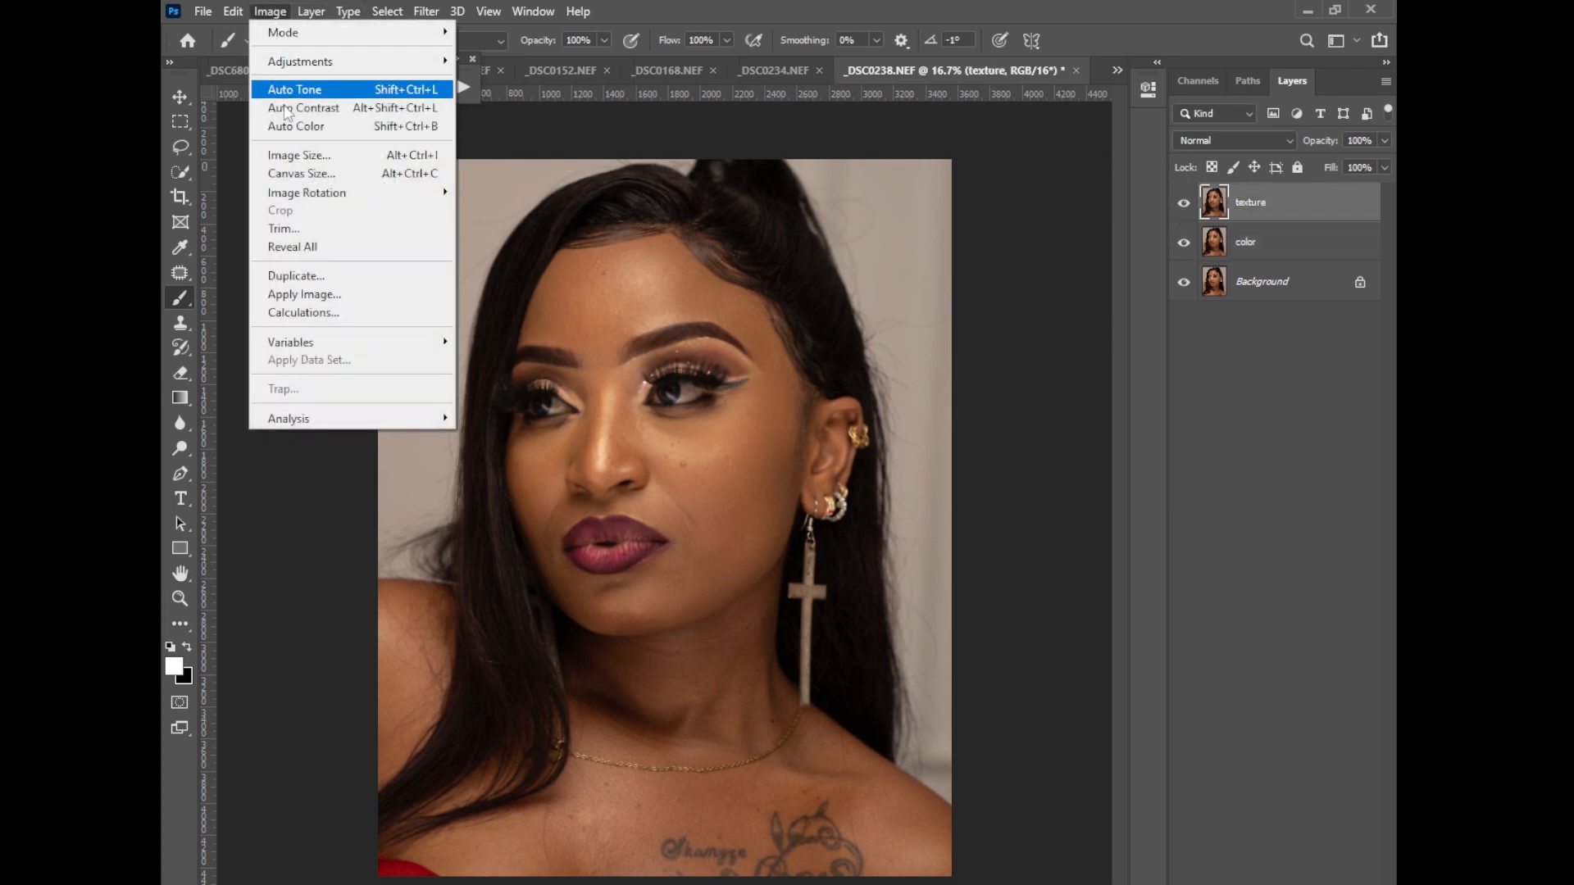
pyautogui.click(301, 291)
pyautogui.click(659, 465)
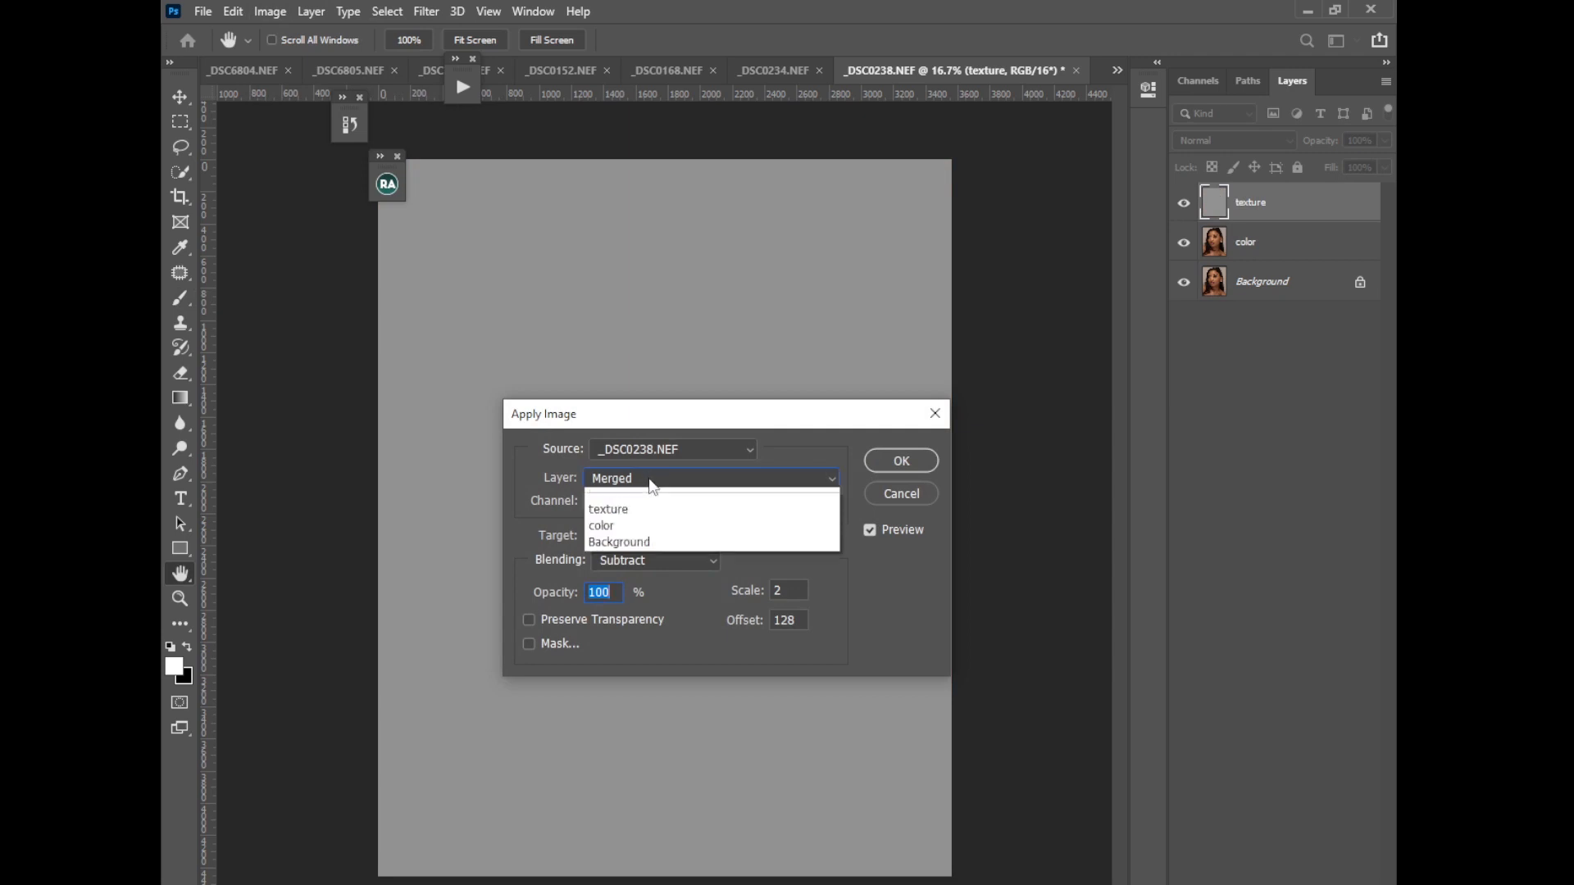
pyautogui.click(616, 545)
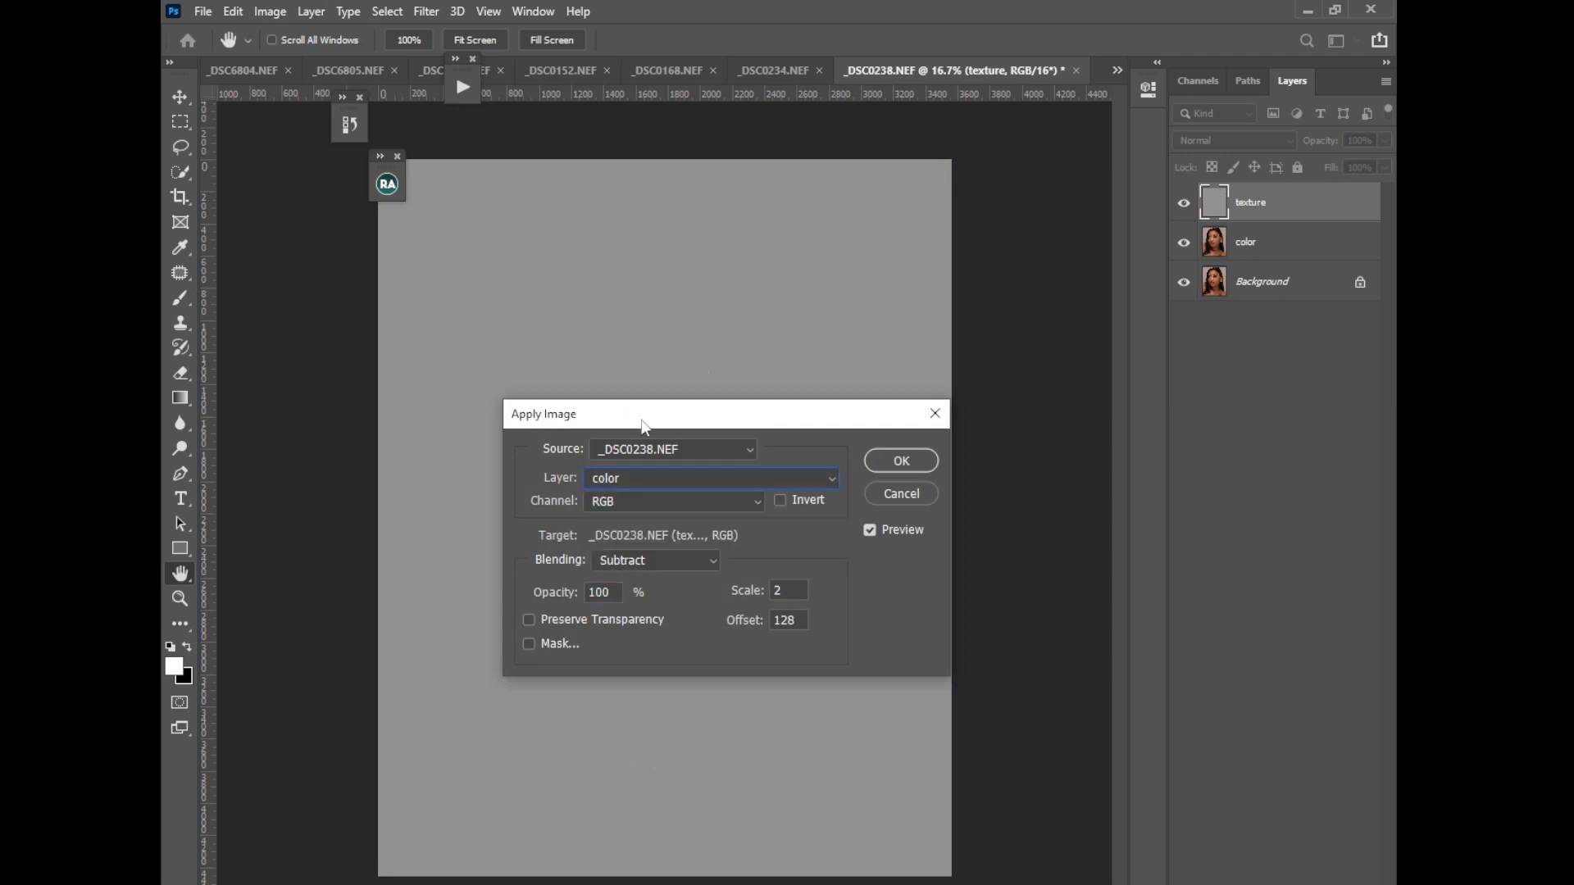
pyautogui.click(661, 569)
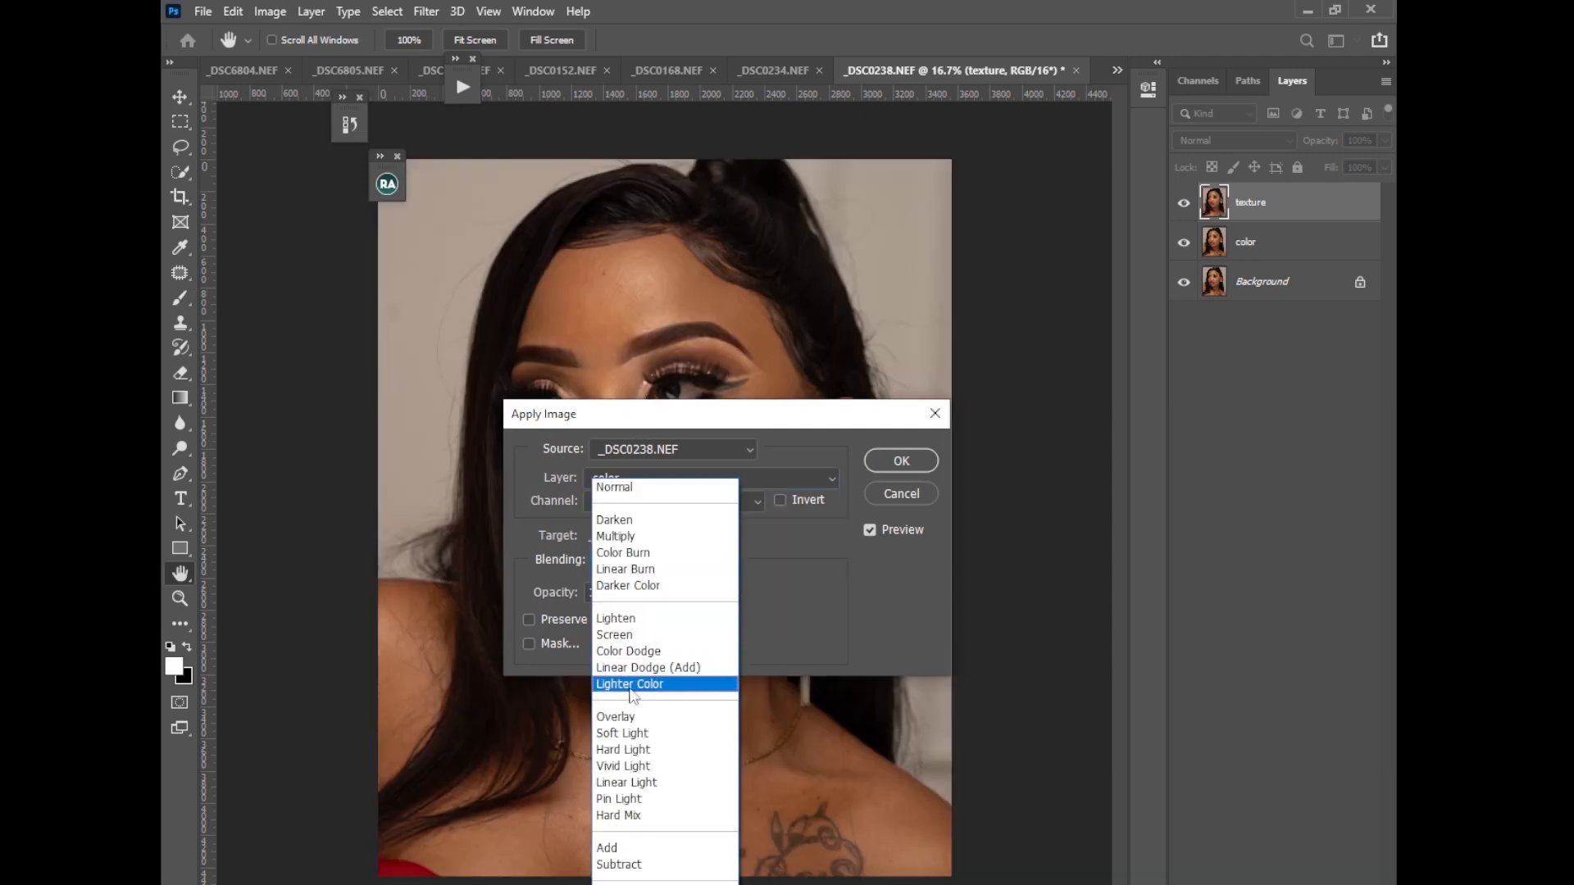
pyautogui.click(611, 848)
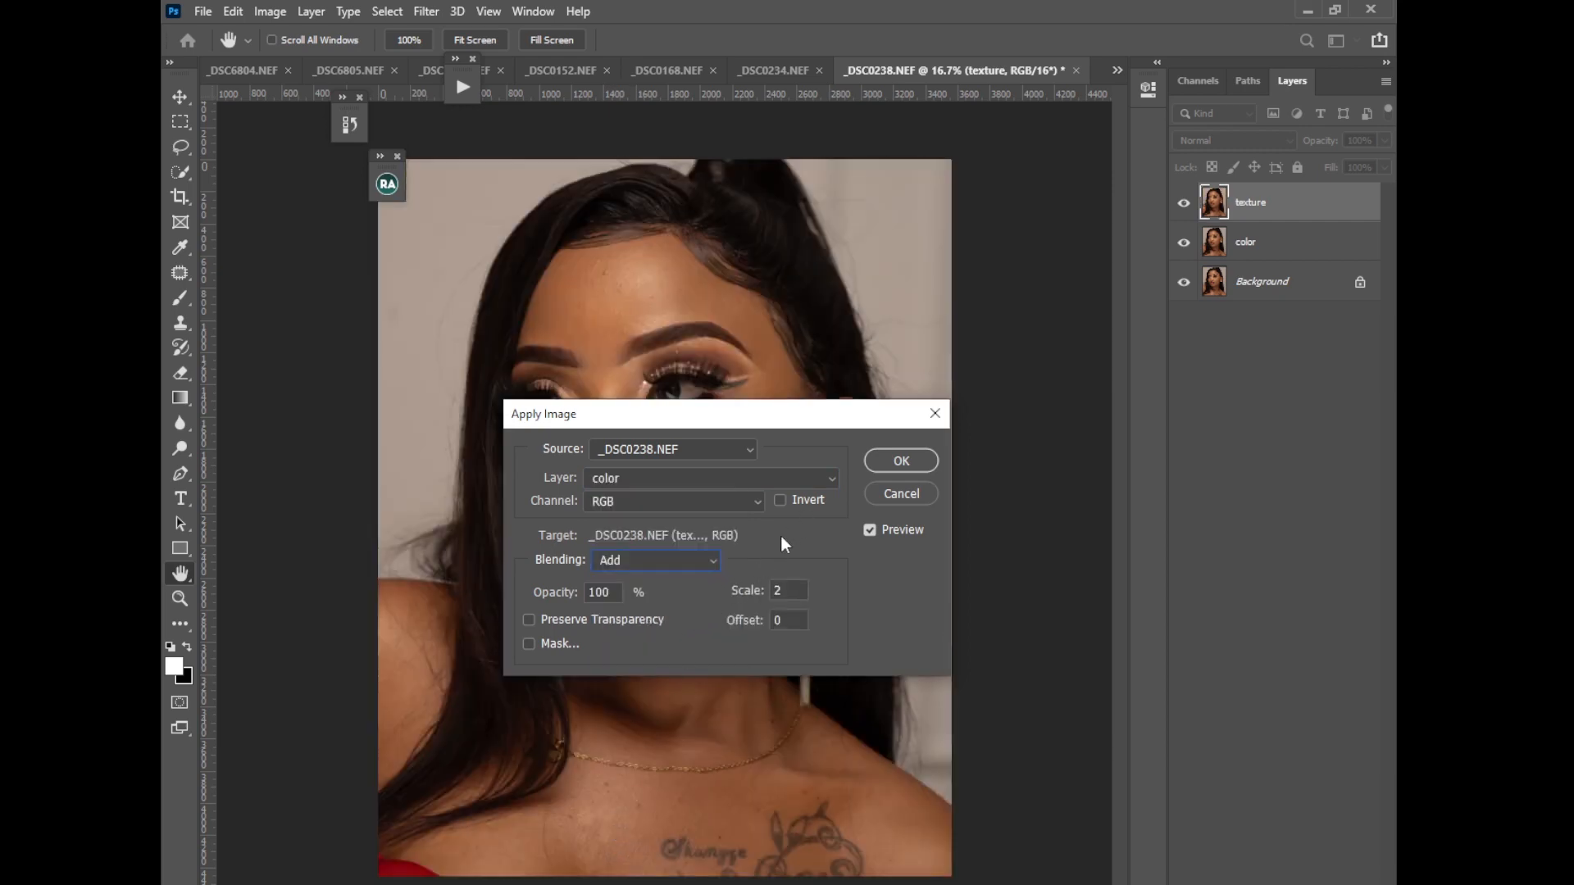
pyautogui.click(908, 462)
# Set the texture layer's blending mode to Linear Light
pyautogui.press('b')
pyautogui.click(1227, 148)
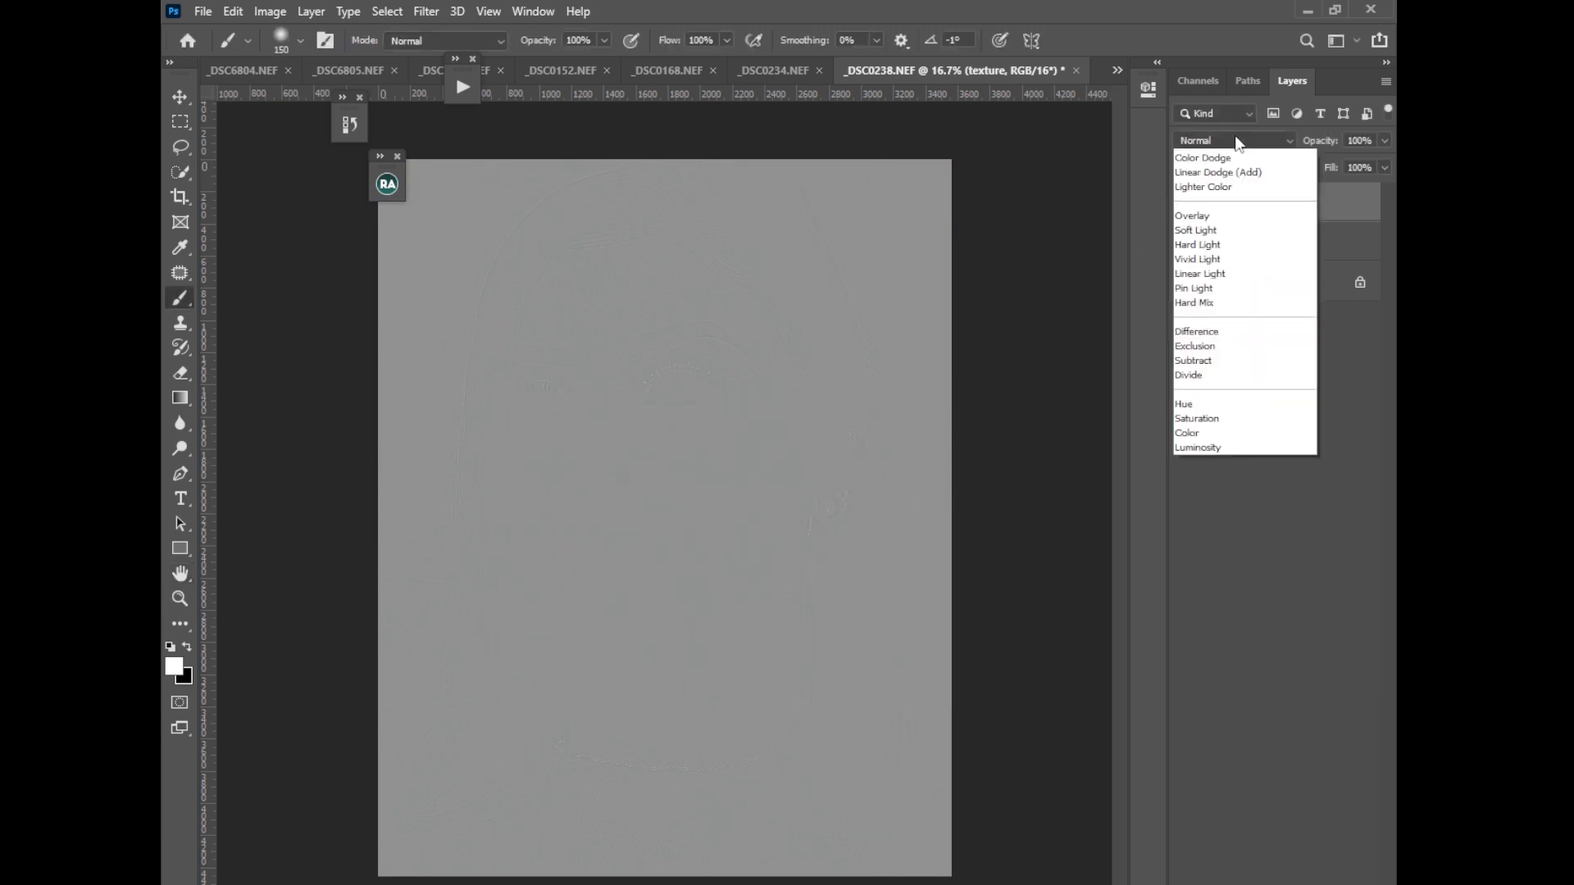
pyautogui.click(1200, 433)
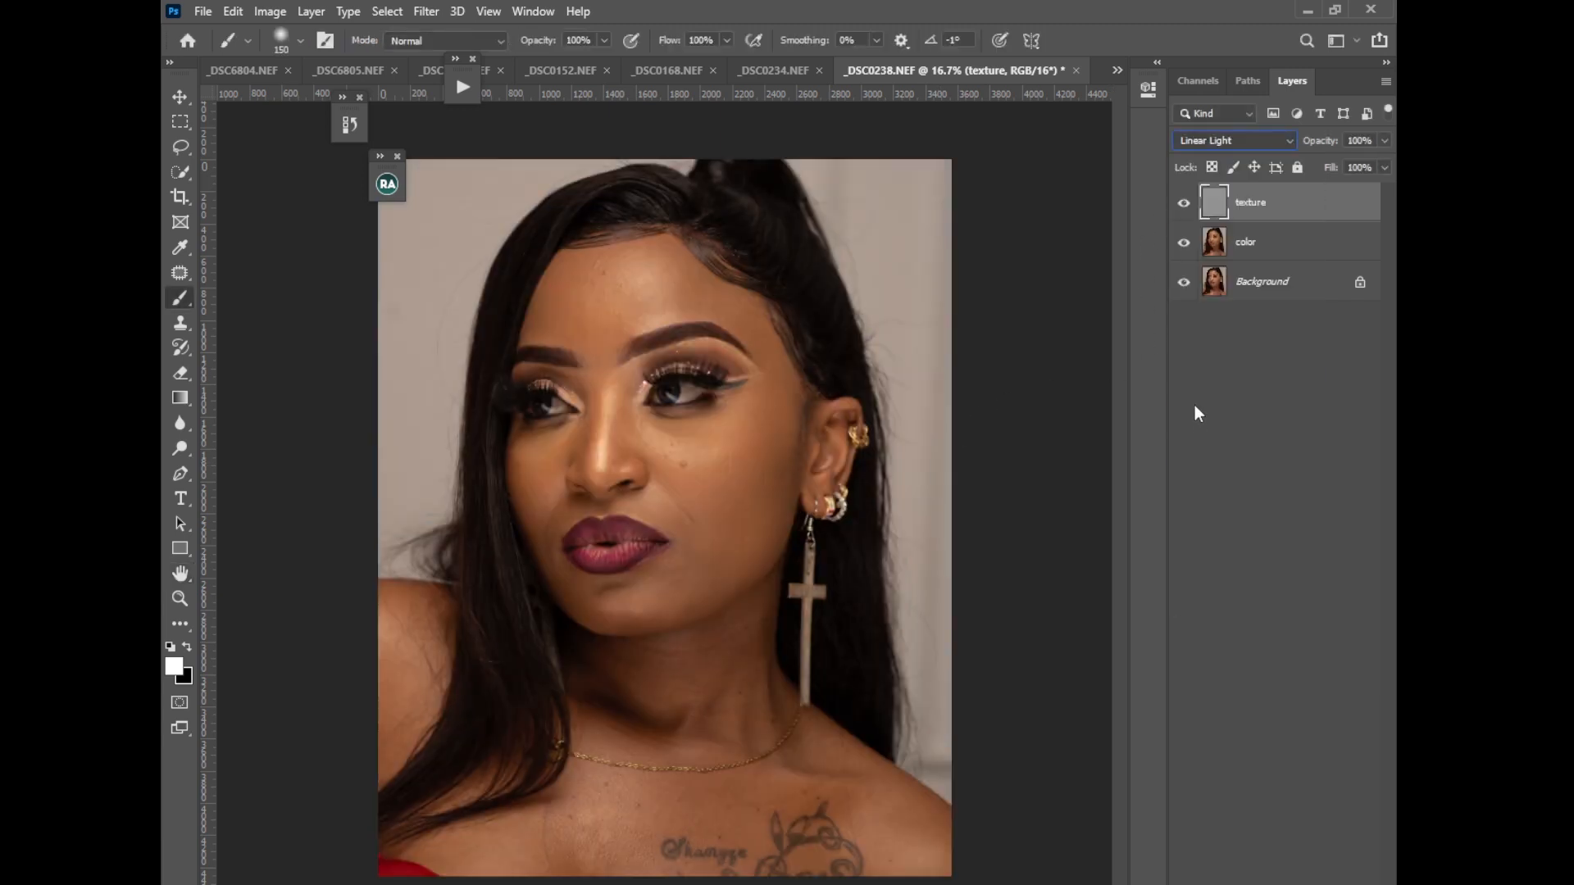
# Add a Black & White adjustment layer above the texture layer with Reds set to -8
pyautogui.click(1295, 879)
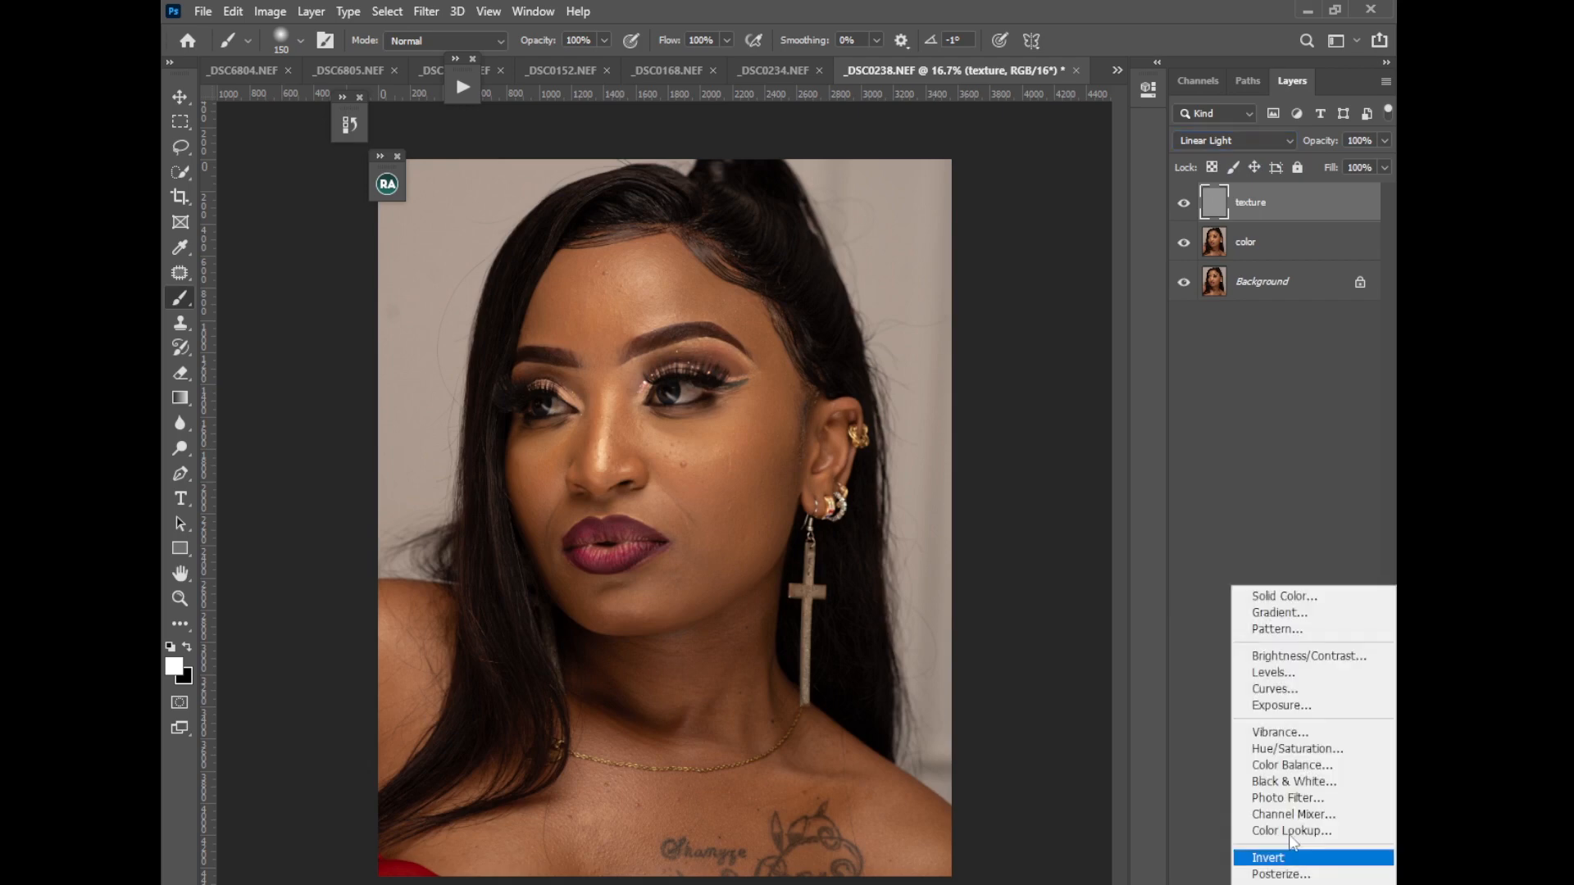
pyautogui.click(1288, 775)
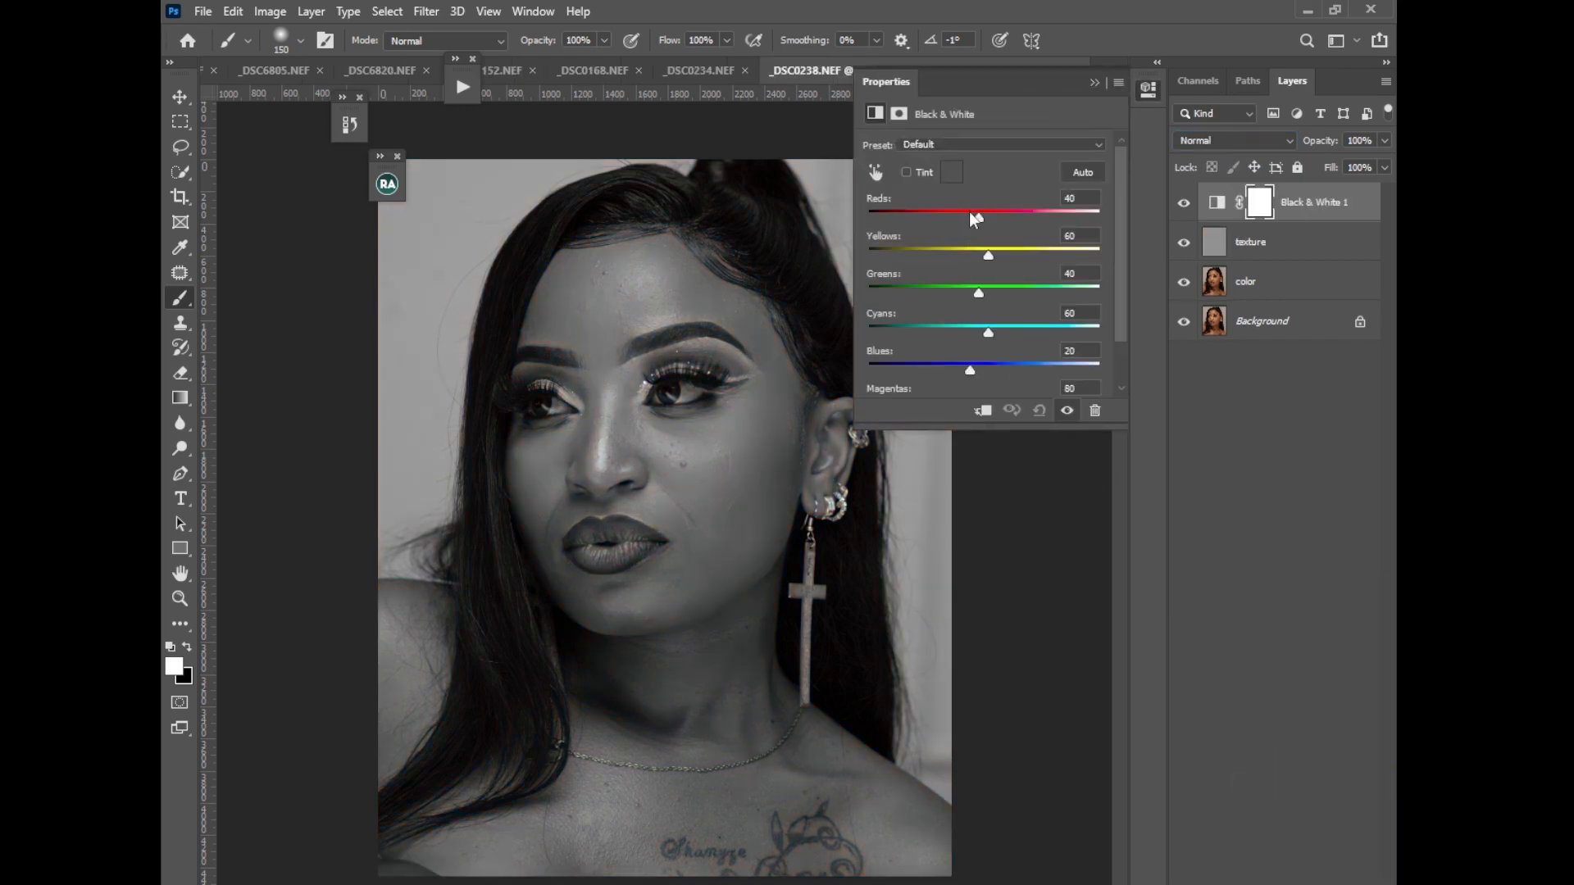
pyautogui.moveTo(974, 217); pyautogui.dragTo(957, 221)
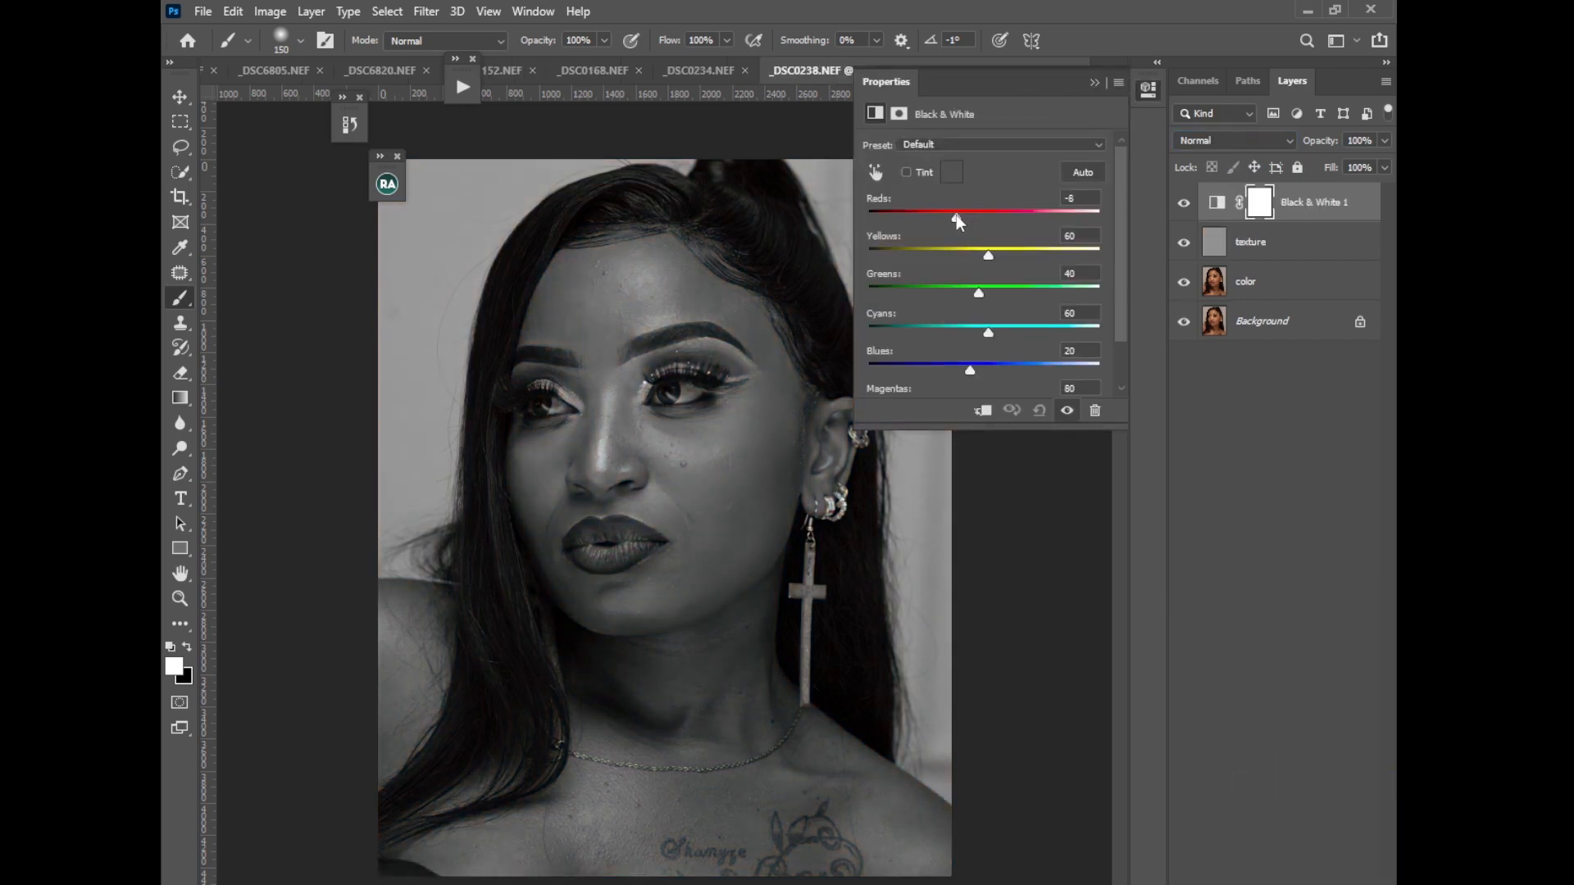
pyautogui.click(1097, 82)
# Make the texture layer active and choose the Healing Brush Tool for retouching the forehead
pyautogui.hotkey('ctrl', '+')
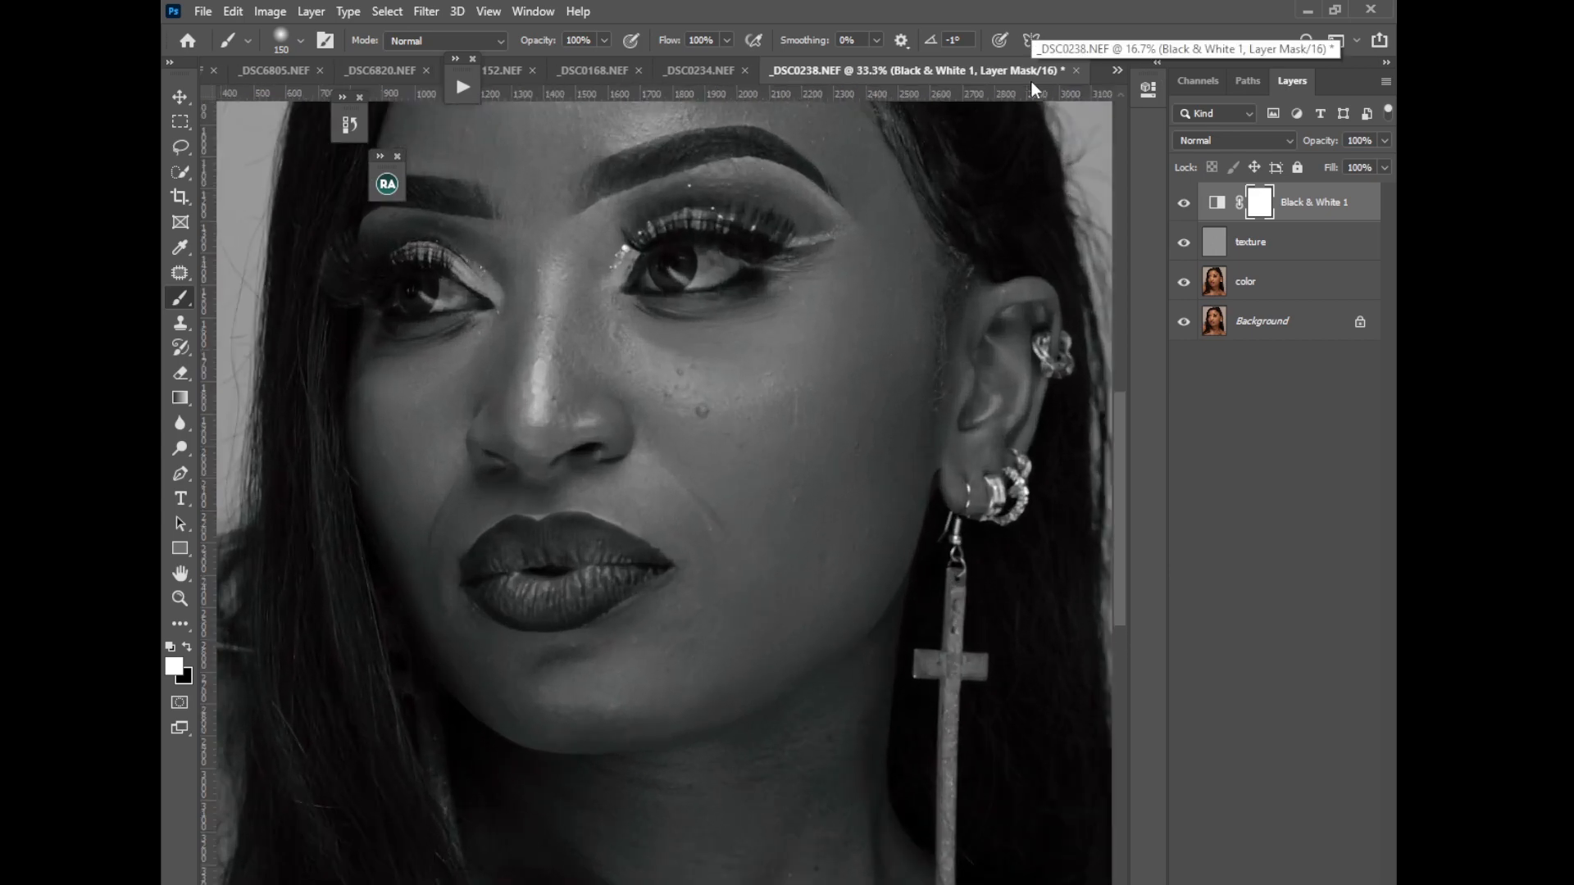
pyautogui.hotkey('ctrl', '+')
pyautogui.moveTo(1119, 434); pyautogui.dragTo(1114, 373)
pyautogui.click(1262, 244)
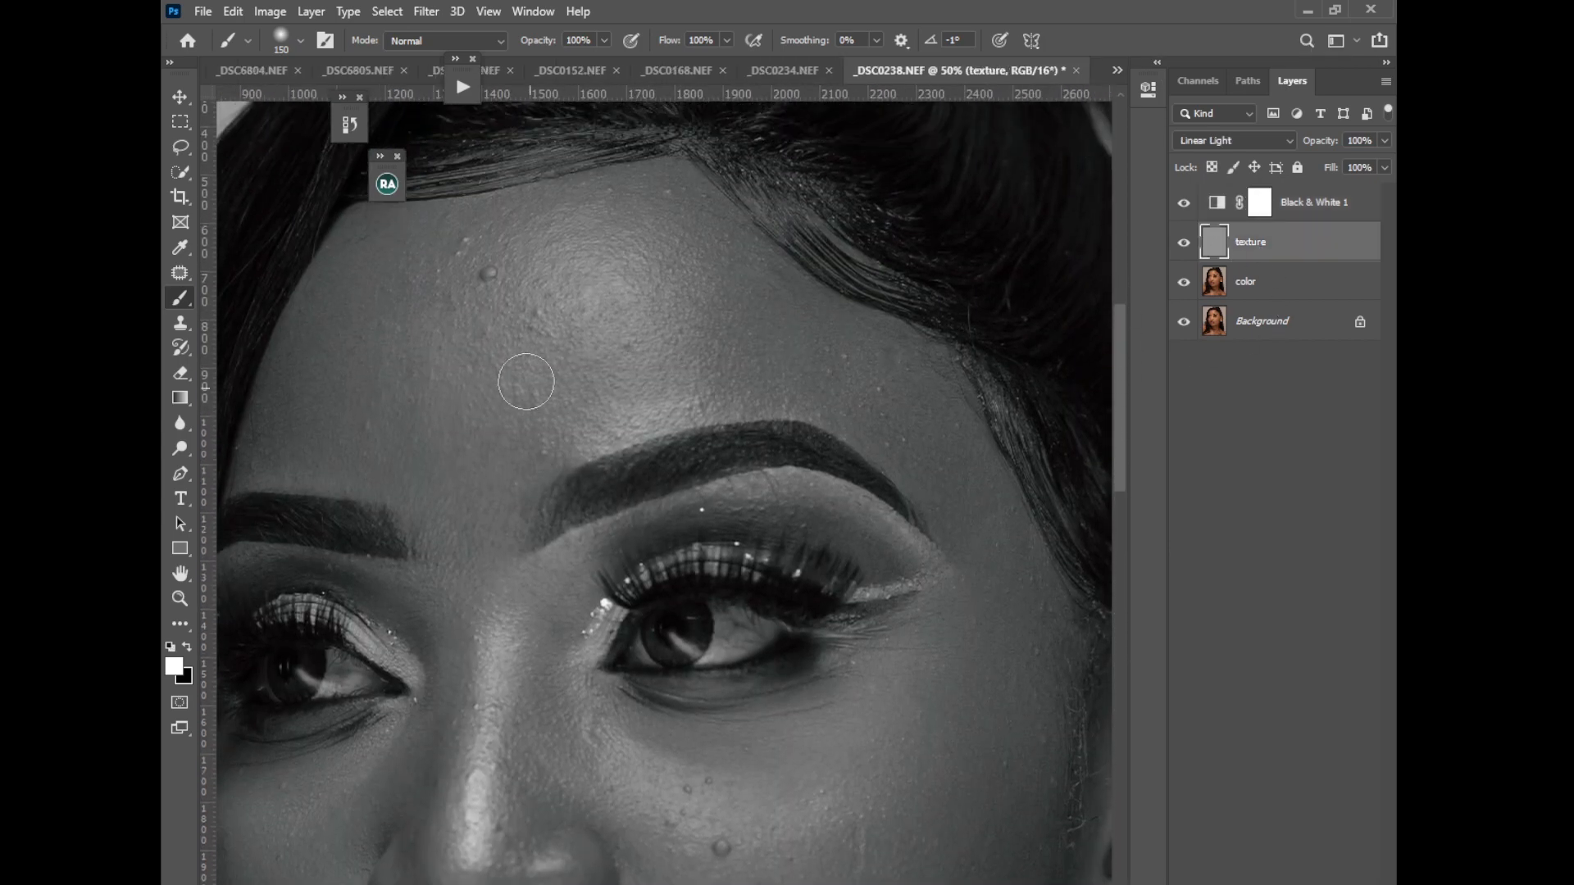
pyautogui.click(181, 323)
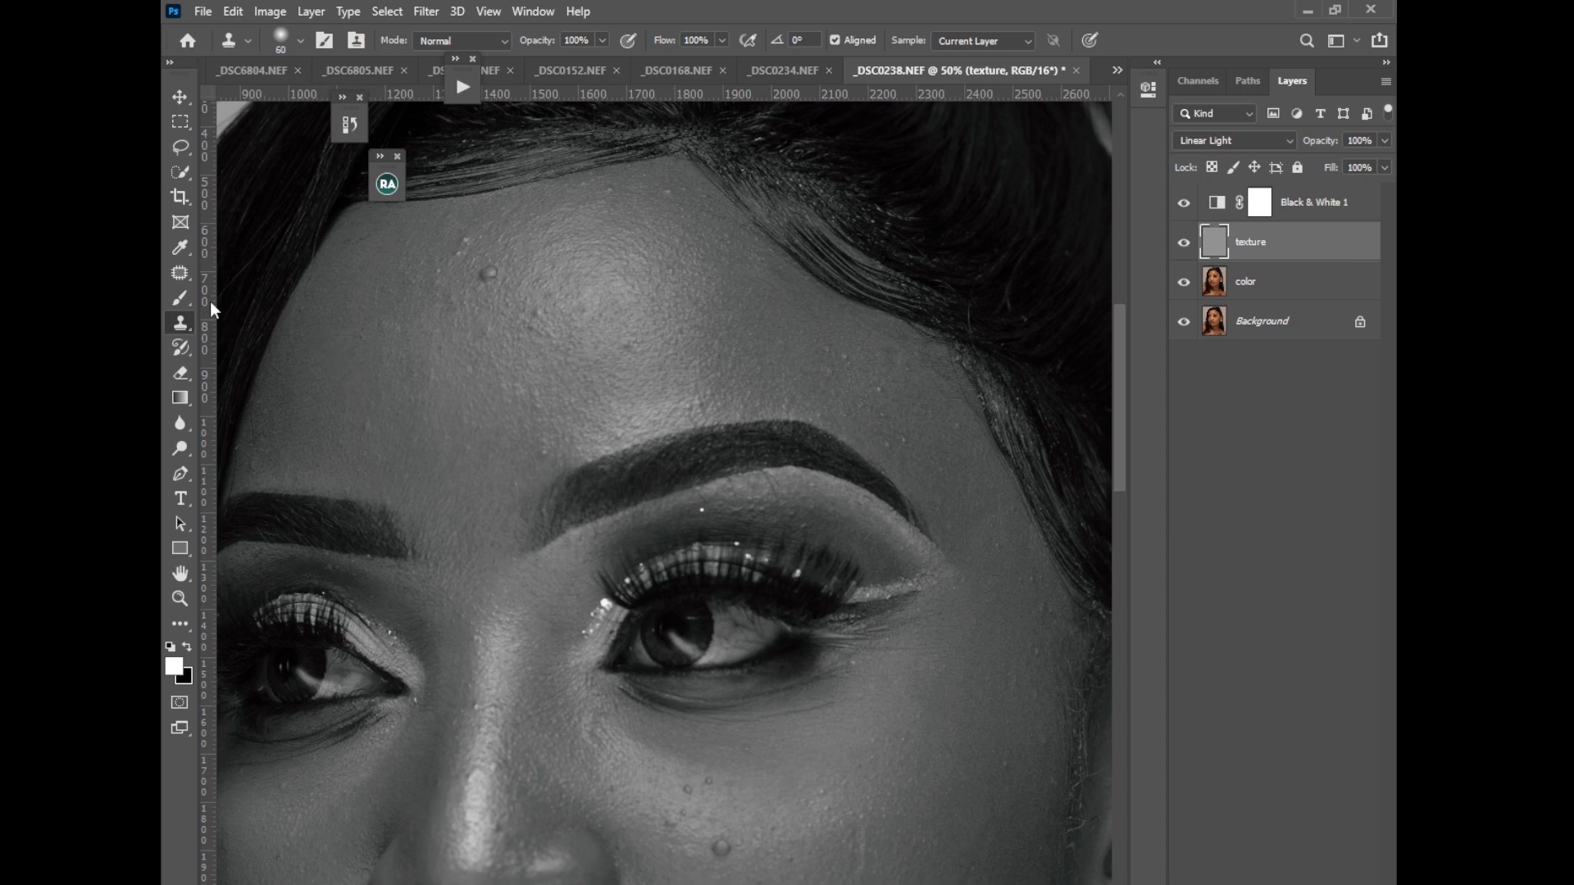
pyautogui.rightClick(183, 279)
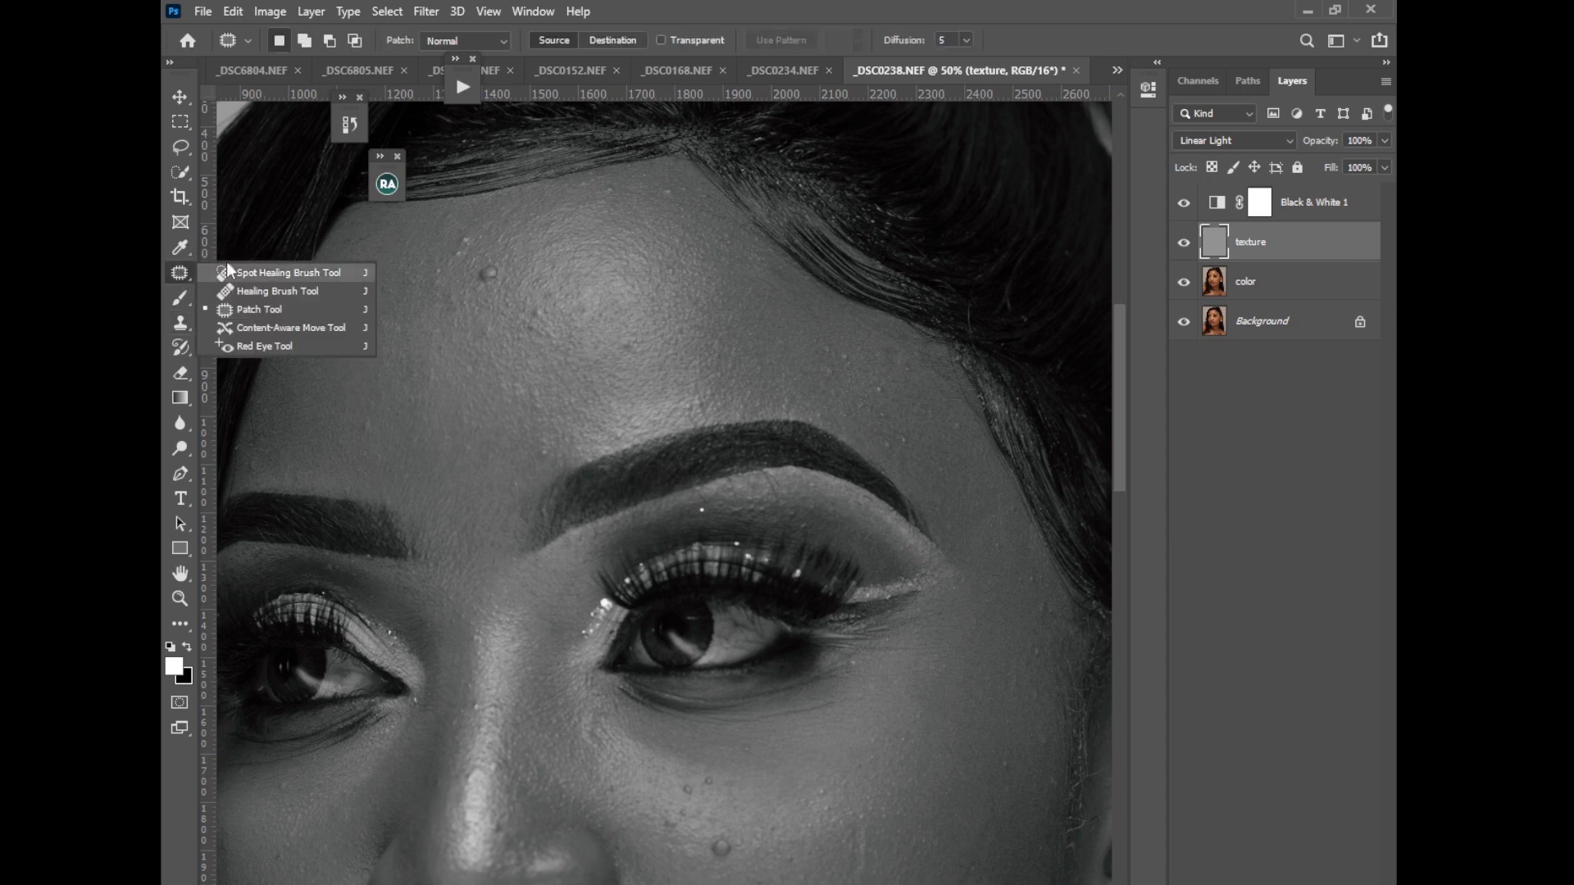
pyautogui.click(249, 287)
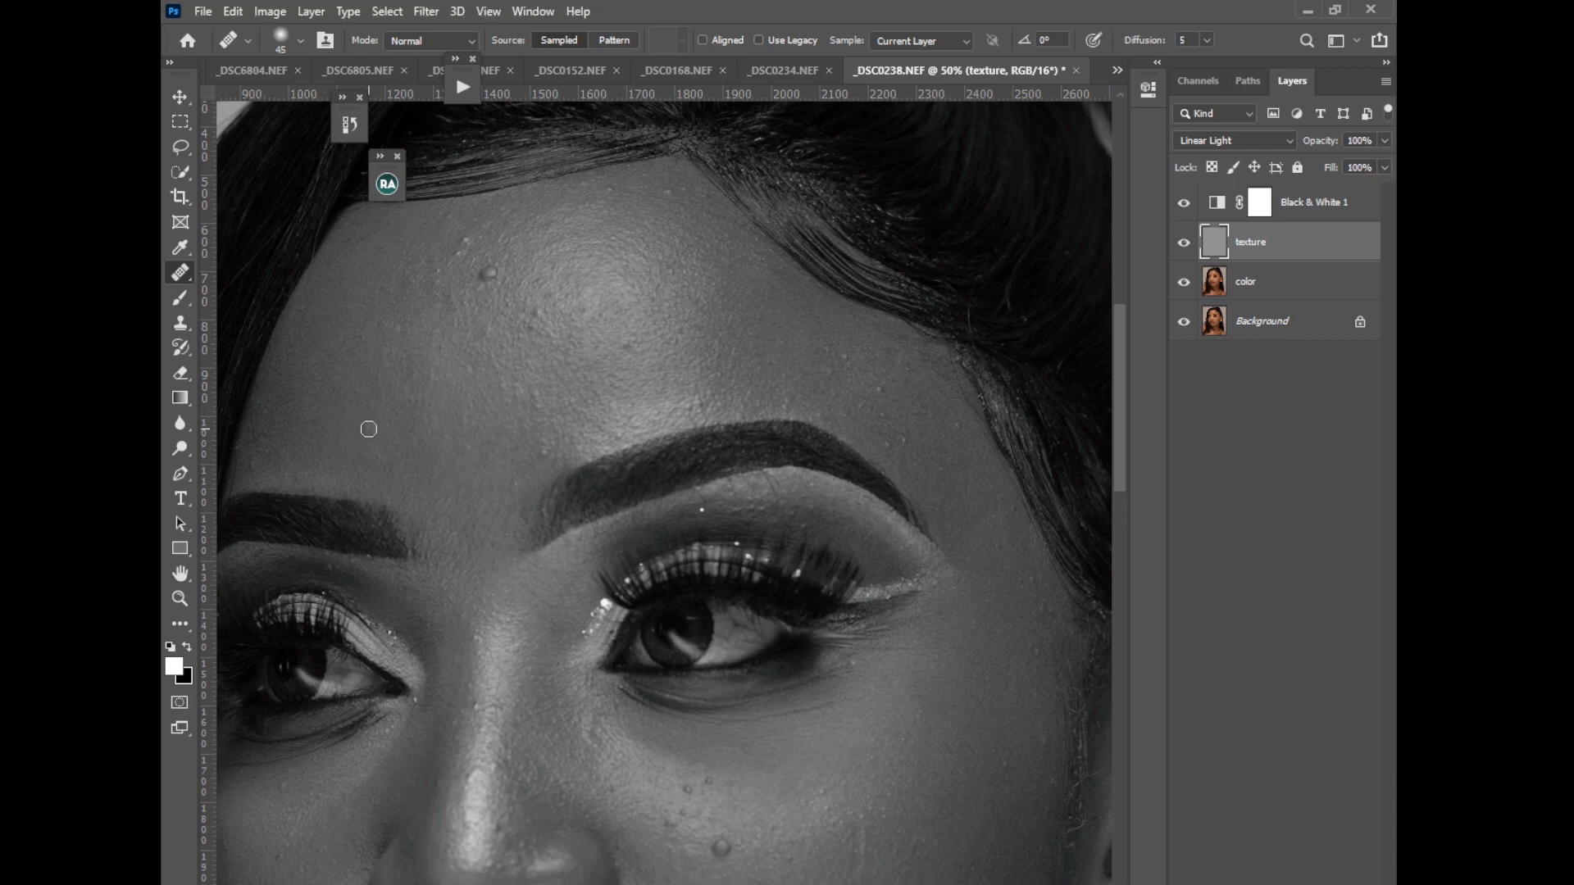
# Heal small blemishes across the forehead and above the brow on the texture layer, sampling clean skin nearby
pyautogui.moveTo(366, 425); pyautogui.dragTo(366, 434)
pyautogui.moveTo(343, 443); pyautogui.dragTo(339, 456)
pyautogui.keyDown('alt'); pyautogui.click(839, 388); pyautogui.keyUp('alt')
pyautogui.click(849, 356)
# Heal the cluster of small spots on the cheek below the eye, sampling clean skin beside them
pyautogui.scroll(-4, 1110, 395)
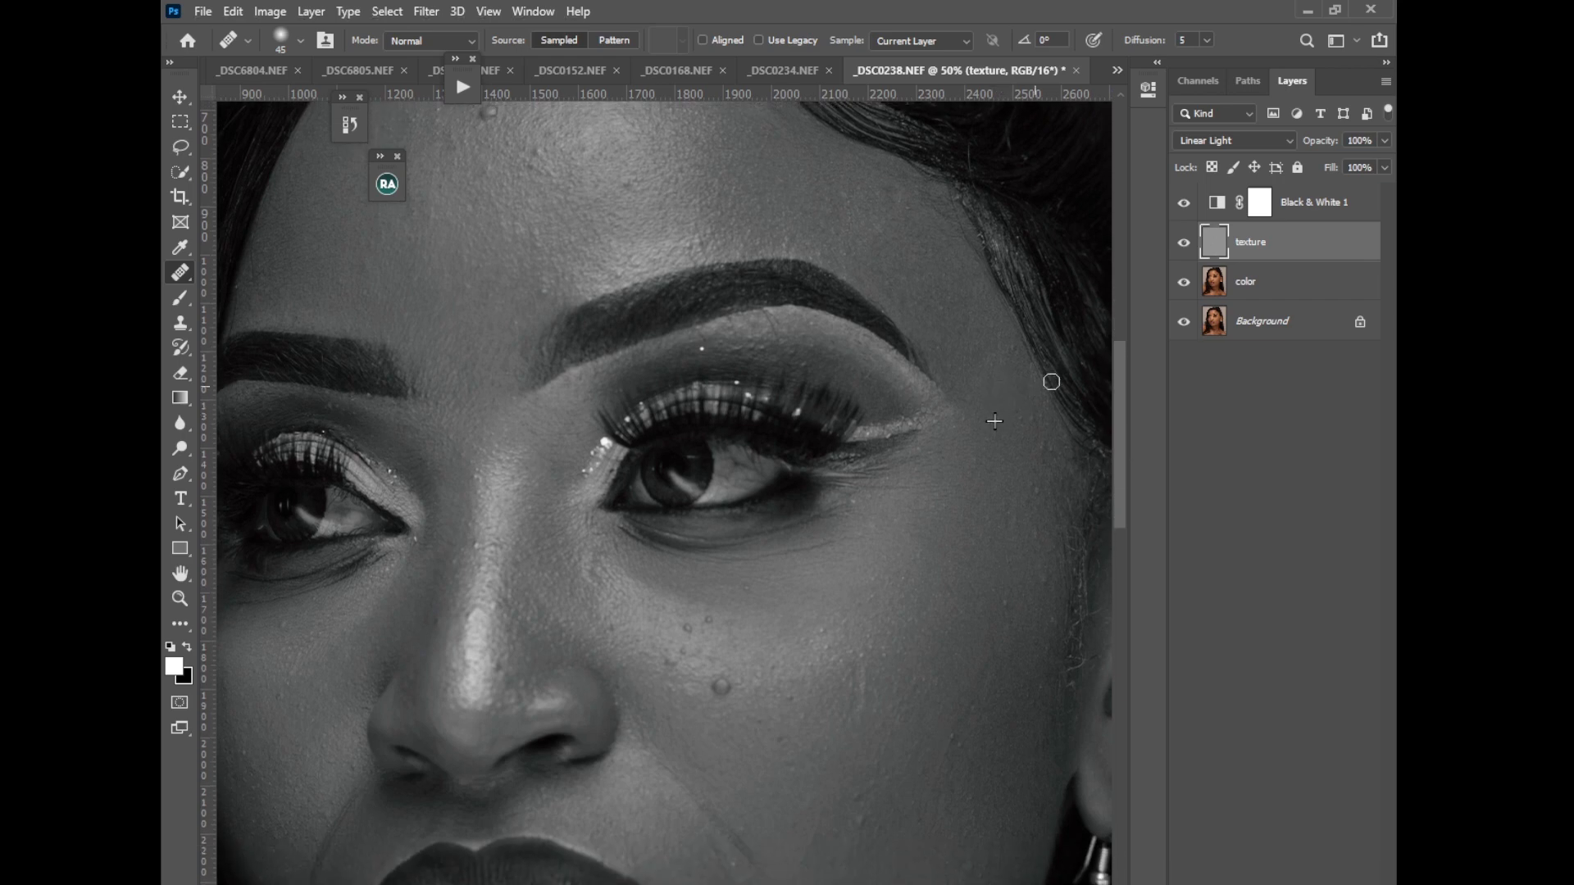
pyautogui.scroll(-2, 1122, 380)
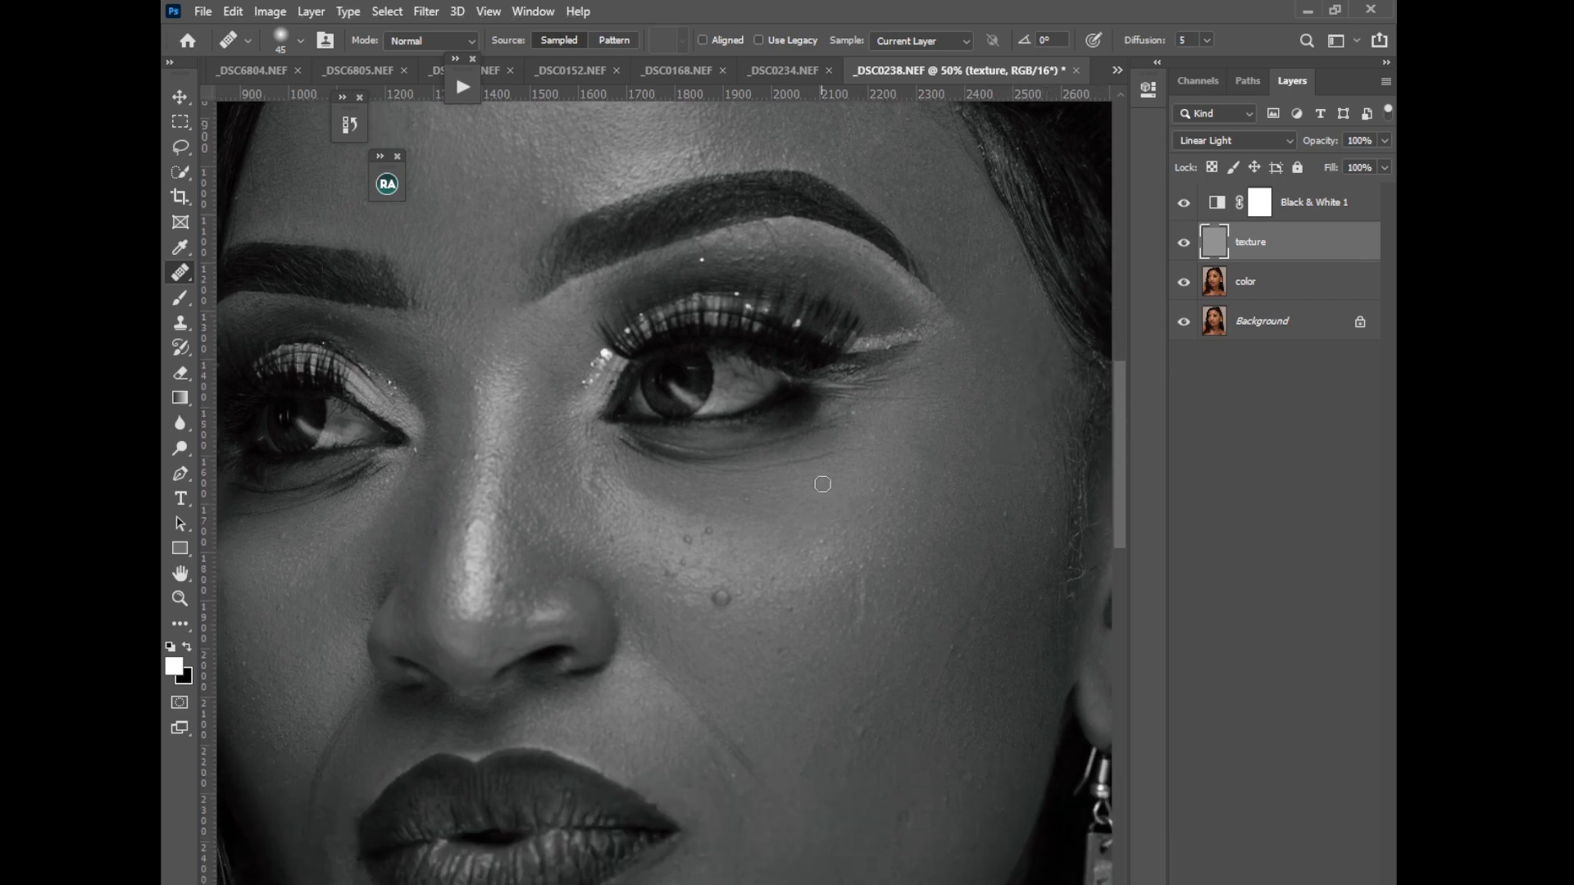
pyautogui.click(722, 600)
pyautogui.keyDown('alt'); pyautogui.click(665, 598); pyautogui.keyUp('alt')
pyautogui.click(676, 575)
pyautogui.keyDown('alt'); pyautogui.click(713, 552); pyautogui.keyUp('alt')
pyautogui.click(686, 540)
pyautogui.click(709, 532)
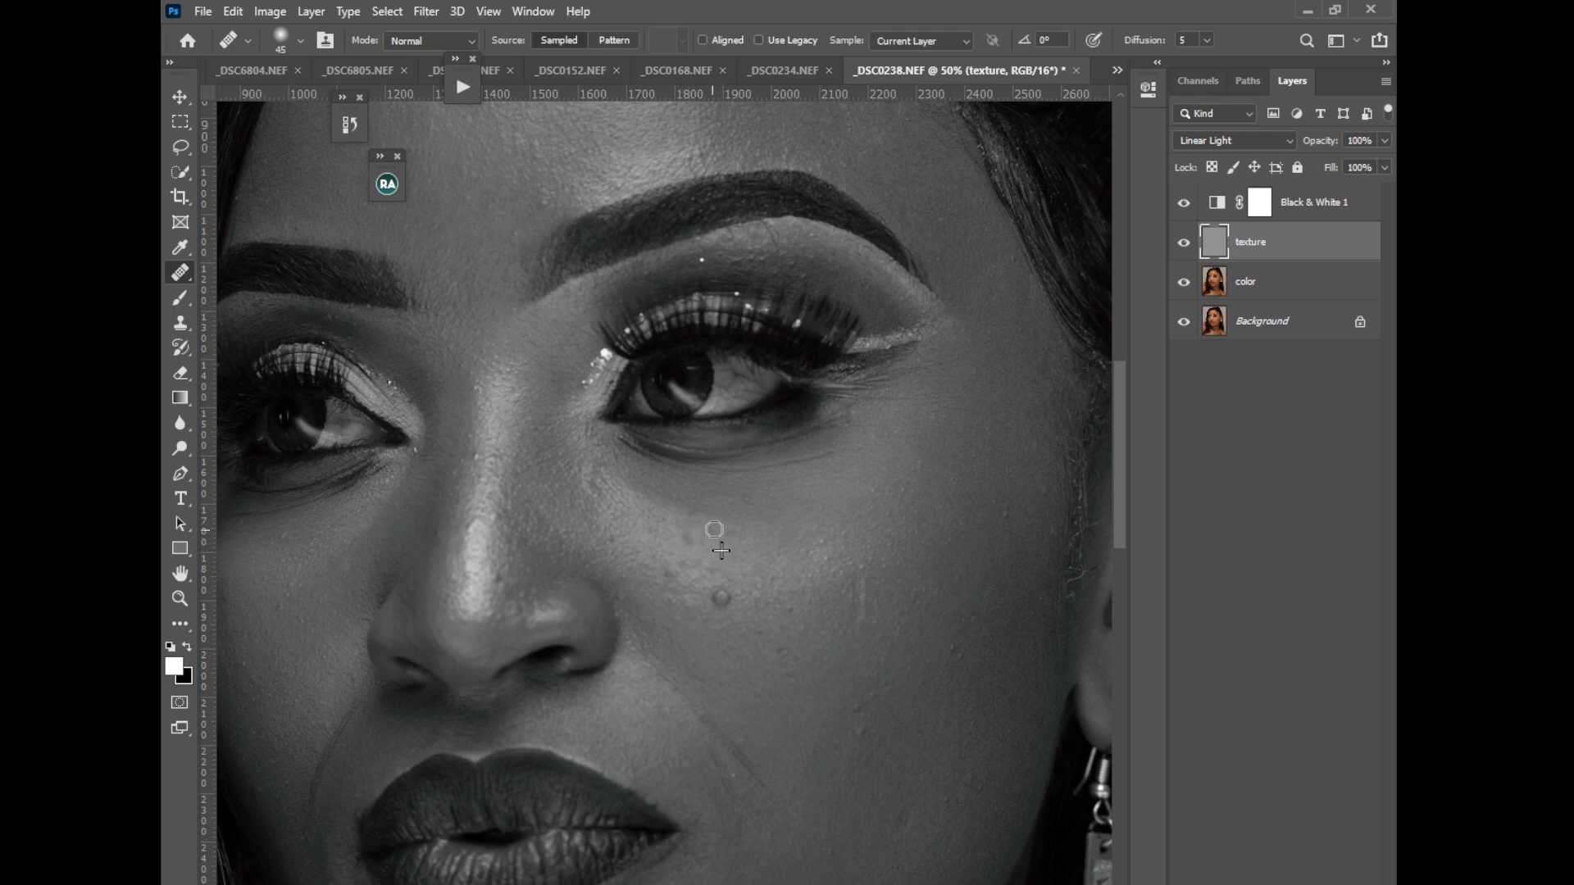
# Heal the uneven skin texture on the outer and lower cheek beside the mouth
pyautogui.keyDown('alt'); pyautogui.click(836, 675); pyautogui.keyUp('alt')
pyautogui.moveTo(1119, 420); pyautogui.dragTo(1120, 453)
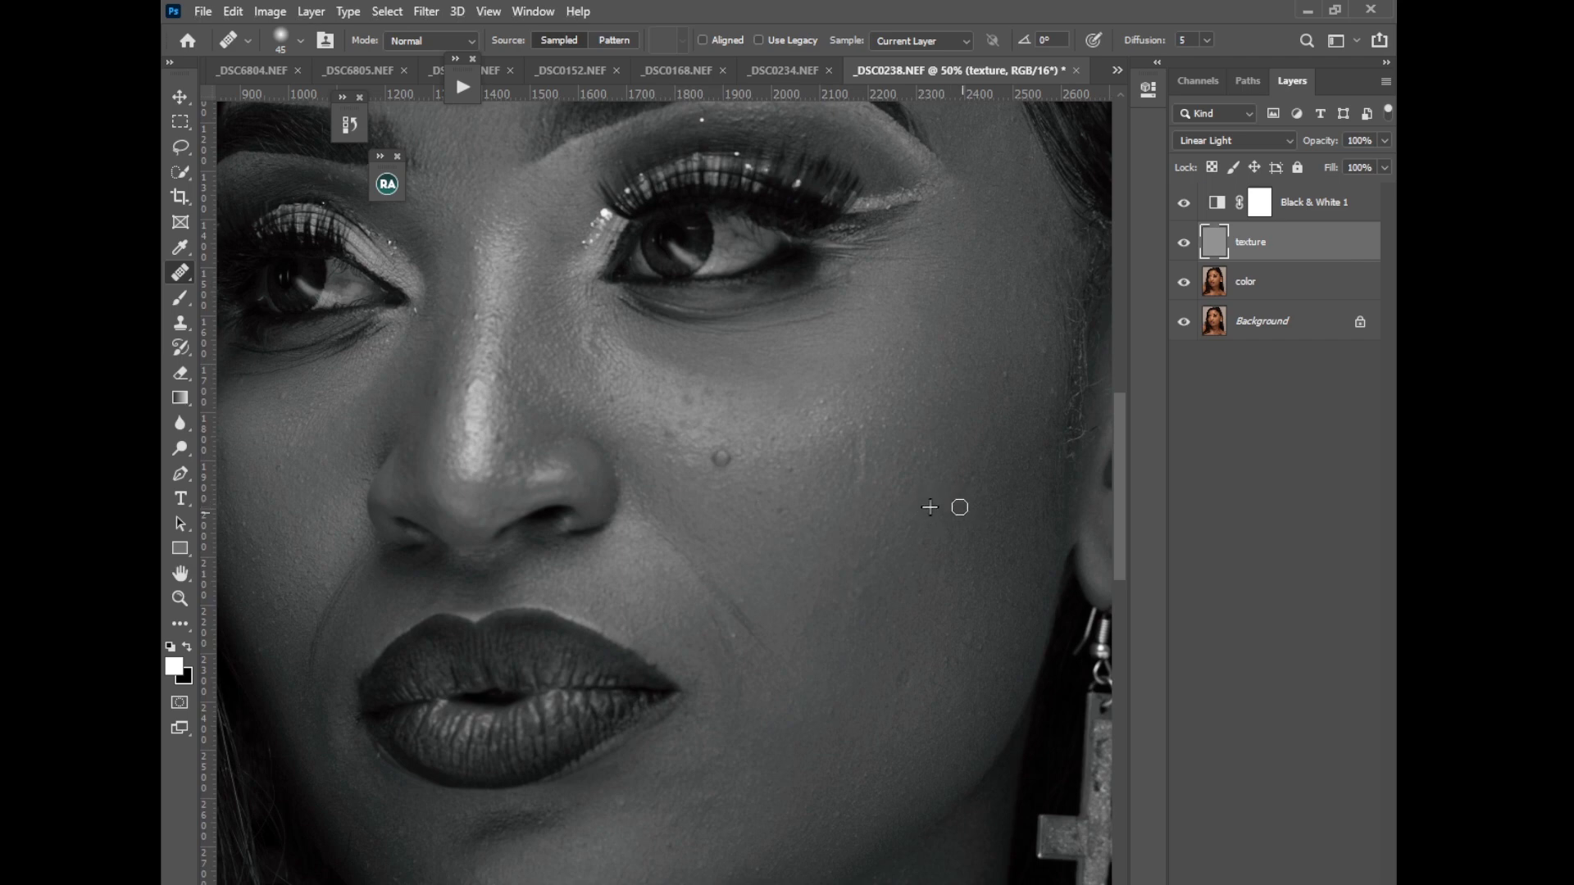
pyautogui.keyDown('alt'); pyautogui.click(1045, 388); pyautogui.keyUp('alt')
pyautogui.moveTo(1127, 456); pyautogui.dragTo(1127, 478)
pyautogui.click(862, 697)
pyautogui.click(864, 640)
pyautogui.click(872, 607)
pyautogui.click(856, 617)
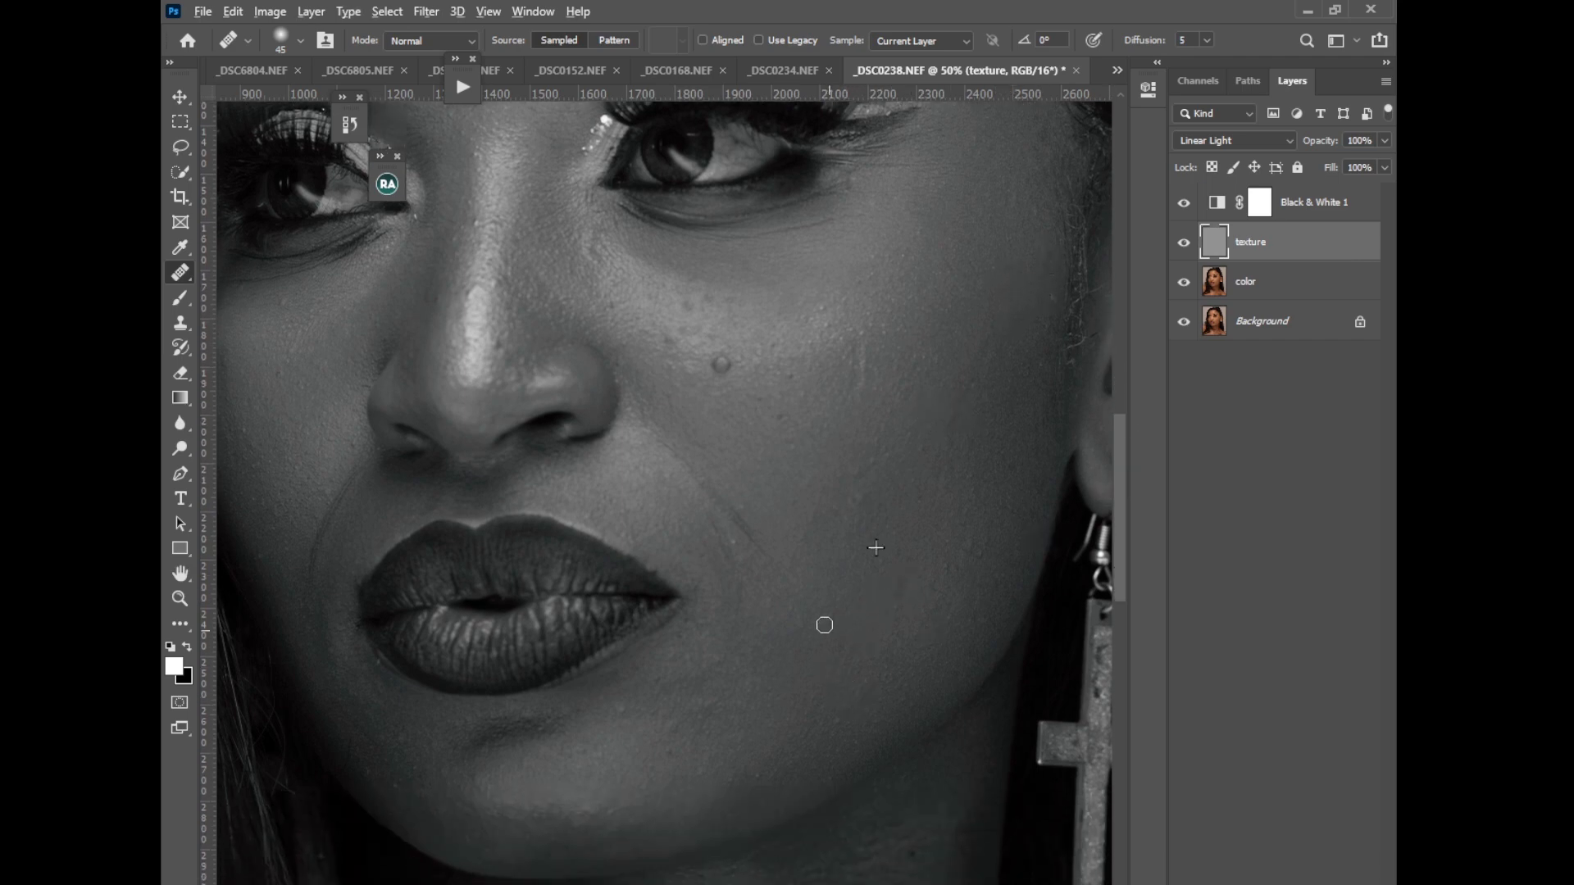
# Heal the chin area and the cheek on the far side of the nose, using freshly sampled skin texture
pyautogui.keyDown('alt'); pyautogui.click(654, 752); pyautogui.keyUp('alt')
pyautogui.hscroll(-2, 778, 869)
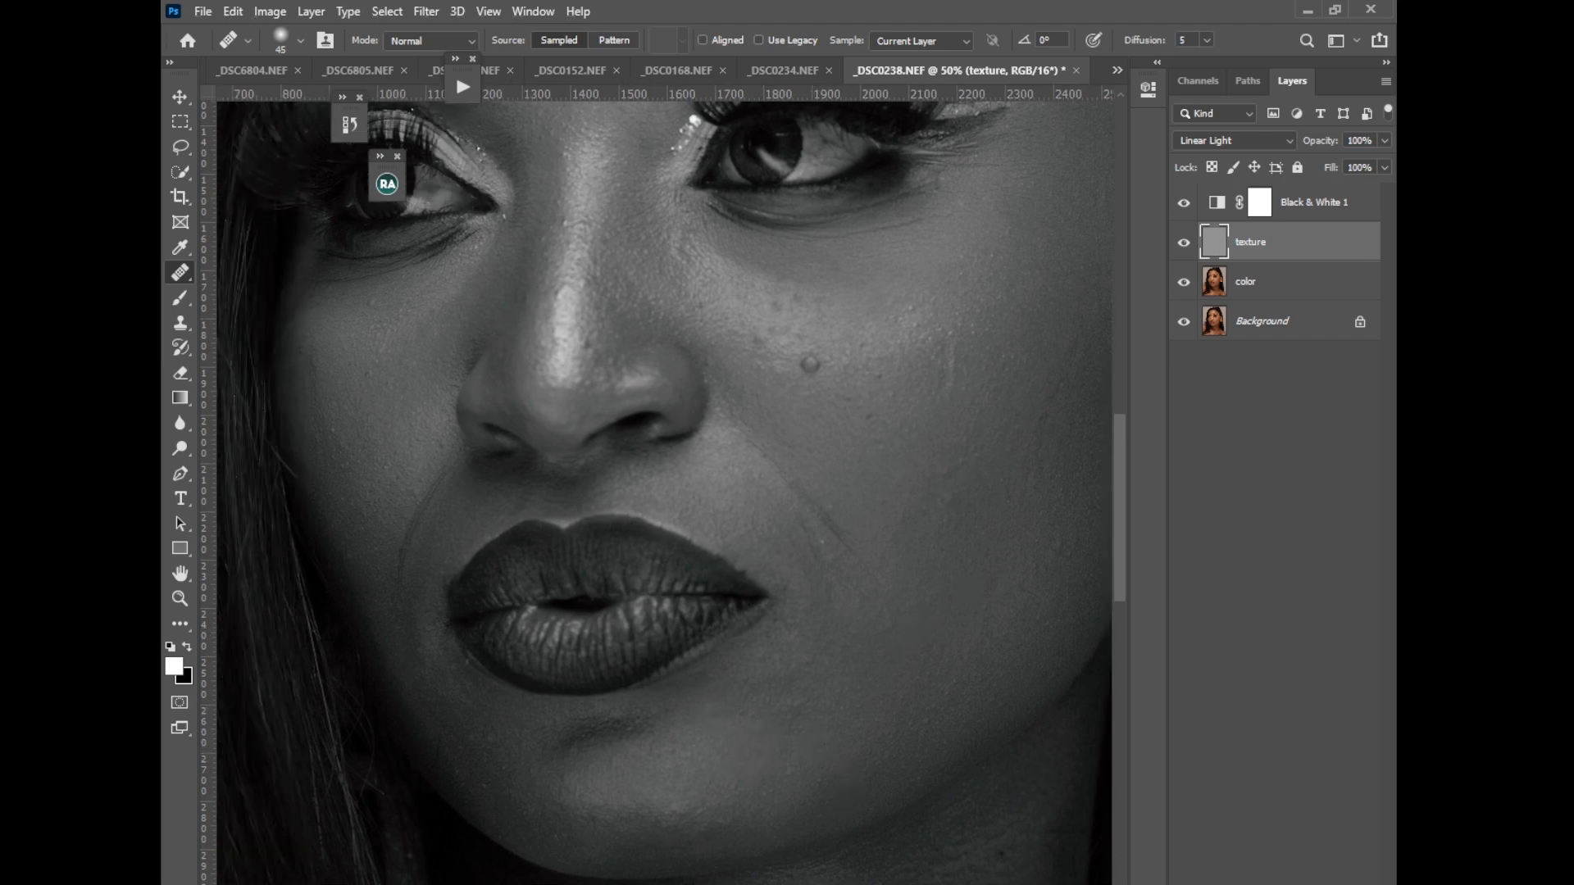
pyautogui.hscroll(-5, 696, 779)
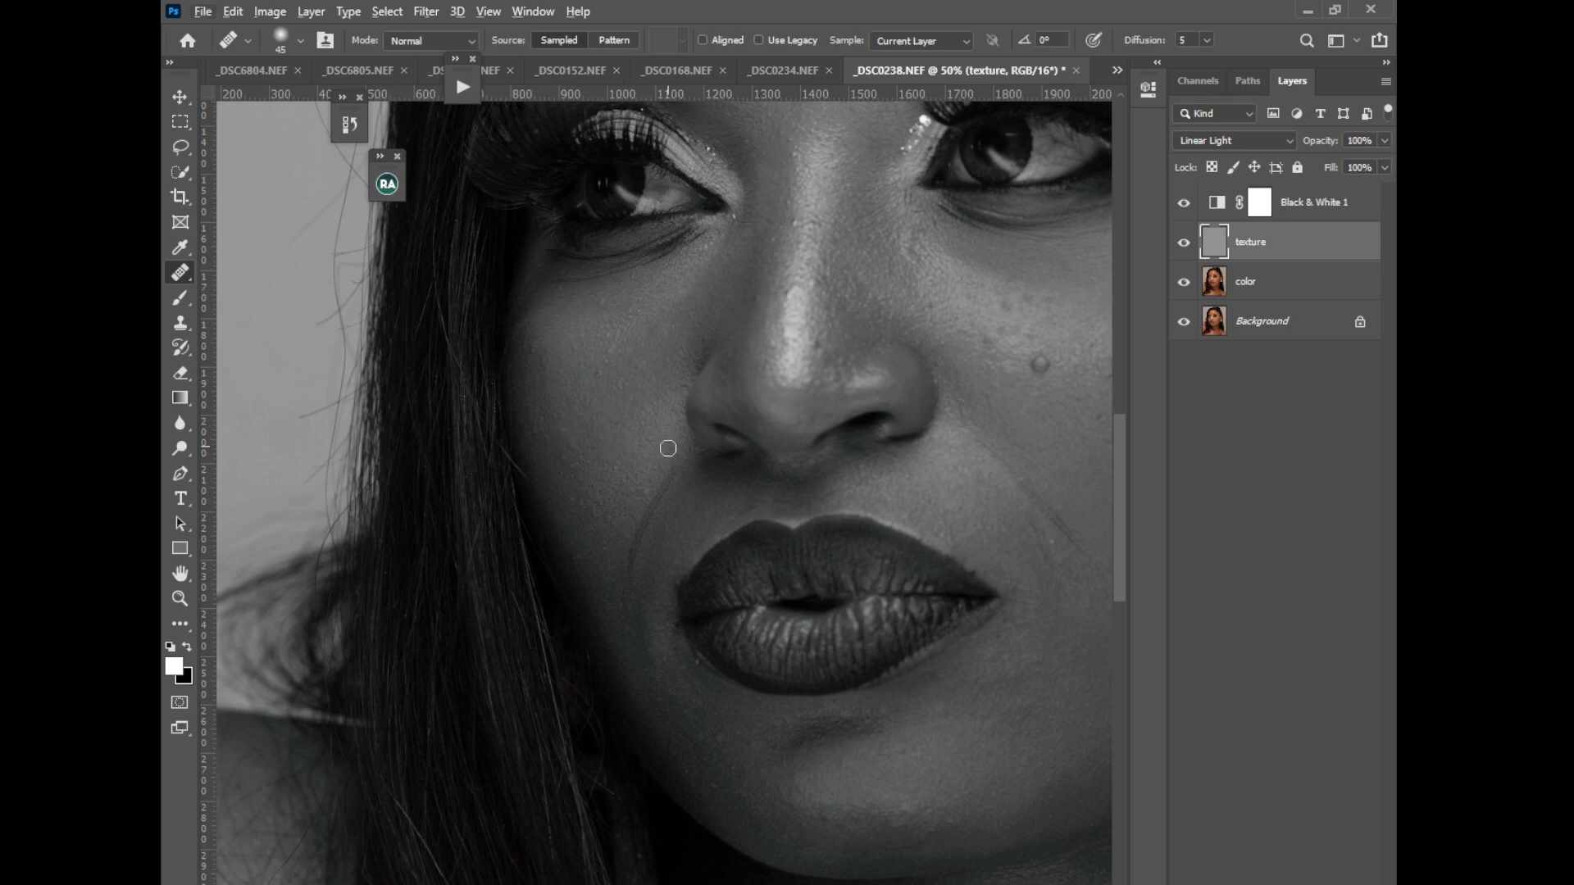
pyautogui.keyDown('alt'); pyautogui.click(619, 440); pyautogui.keyUp('alt')
pyautogui.moveTo(596, 378)
pyautogui.mouseDown()
pyautogui.moveTo(611, 371)
pyautogui.moveTo(613, 301)
pyautogui.mouseUp()
# Smooth the crease lines on both sides of the mouth using the Healing Brush at size 80
pyautogui.moveTo(1119, 557); pyautogui.dragTo(1121, 602)
pyautogui.hscroll(2, 902, 552)
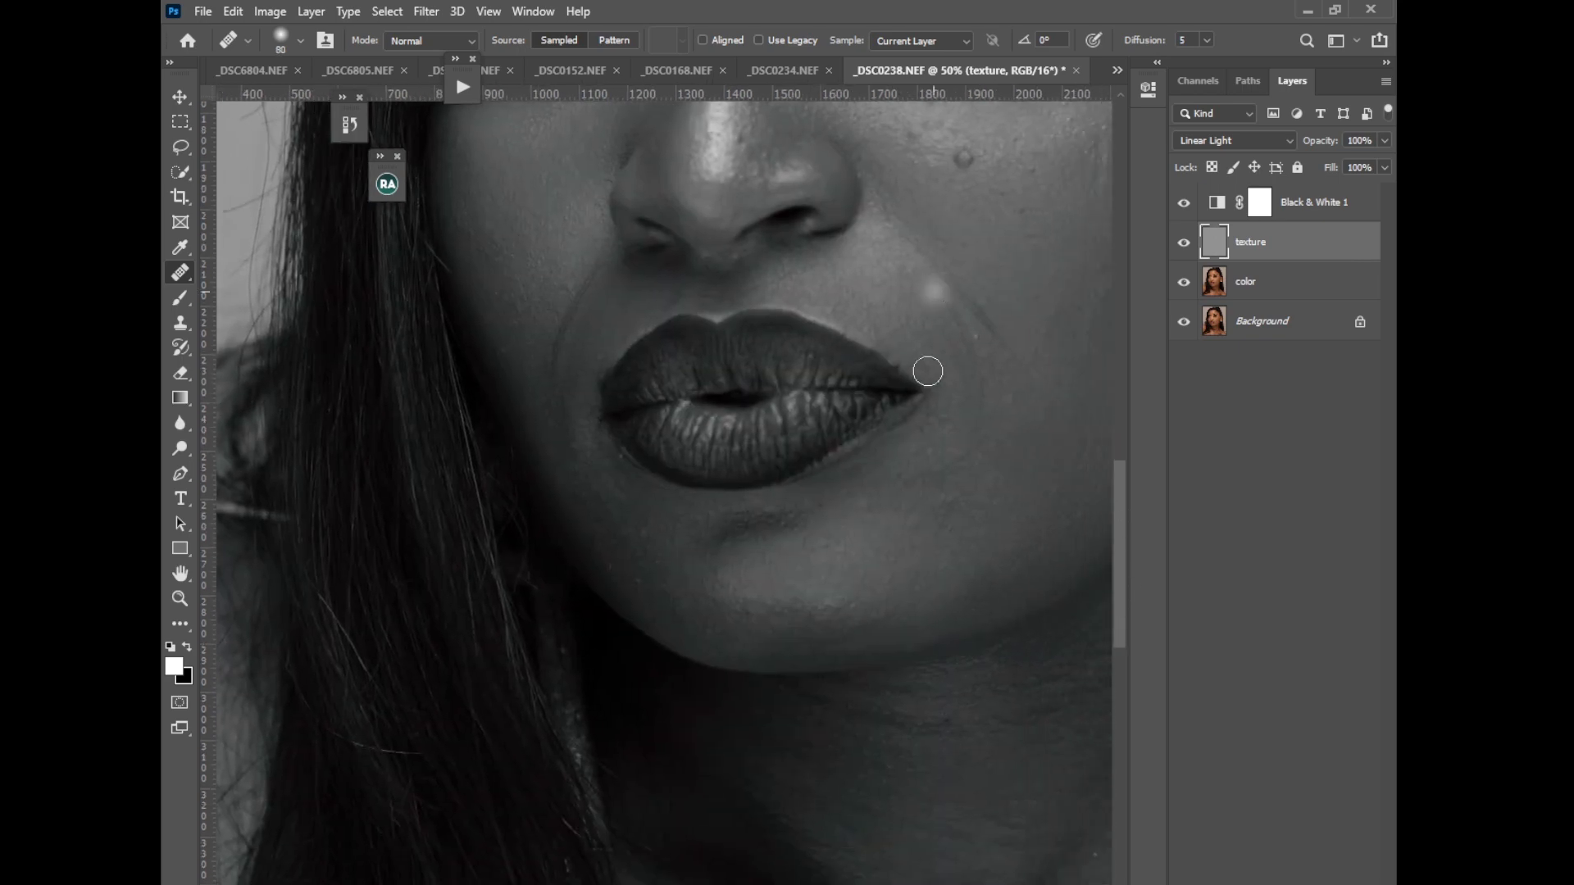
pyautogui.keyDown('alt'); pyautogui.click(1001, 367); pyautogui.keyUp('alt')
pyautogui.moveTo(993, 329); pyautogui.dragTo(966, 299)
pyautogui.keyDown('alt'); pyautogui.click(584, 411); pyautogui.keyUp('alt')
pyautogui.moveTo(546, 353); pyautogui.dragTo(526, 340)
# Check the whole retouched portrait and switch to the Mixer Brush Tool
pyautogui.moveTo(1120, 524); pyautogui.dragTo(1089, 356)
pyautogui.scroll(-4, 1015, 262)
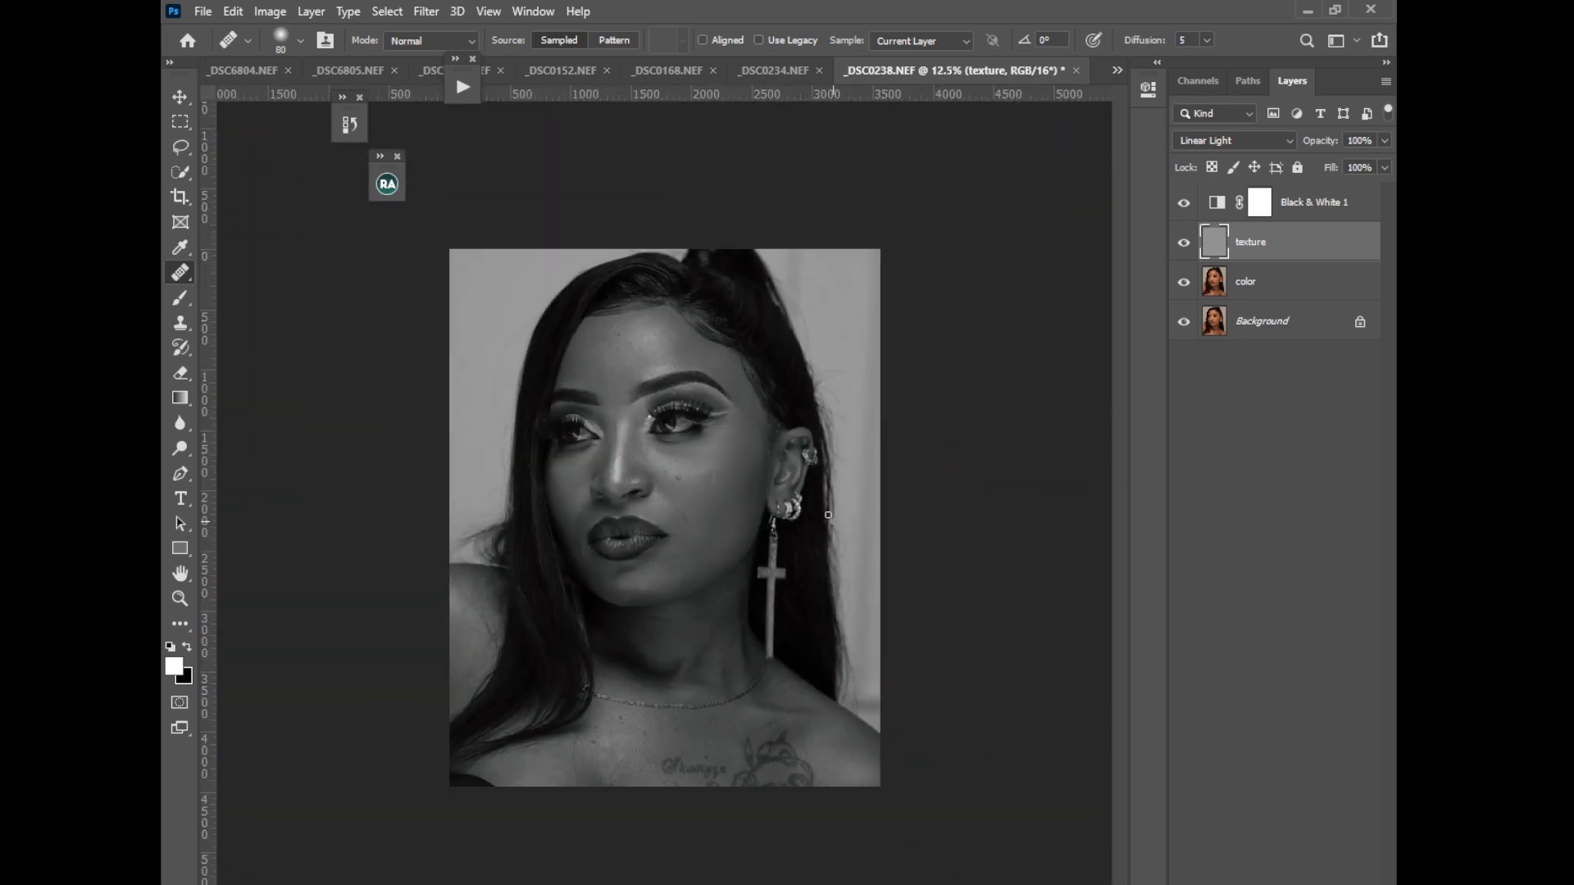
pyautogui.scroll(1, 779, 271)
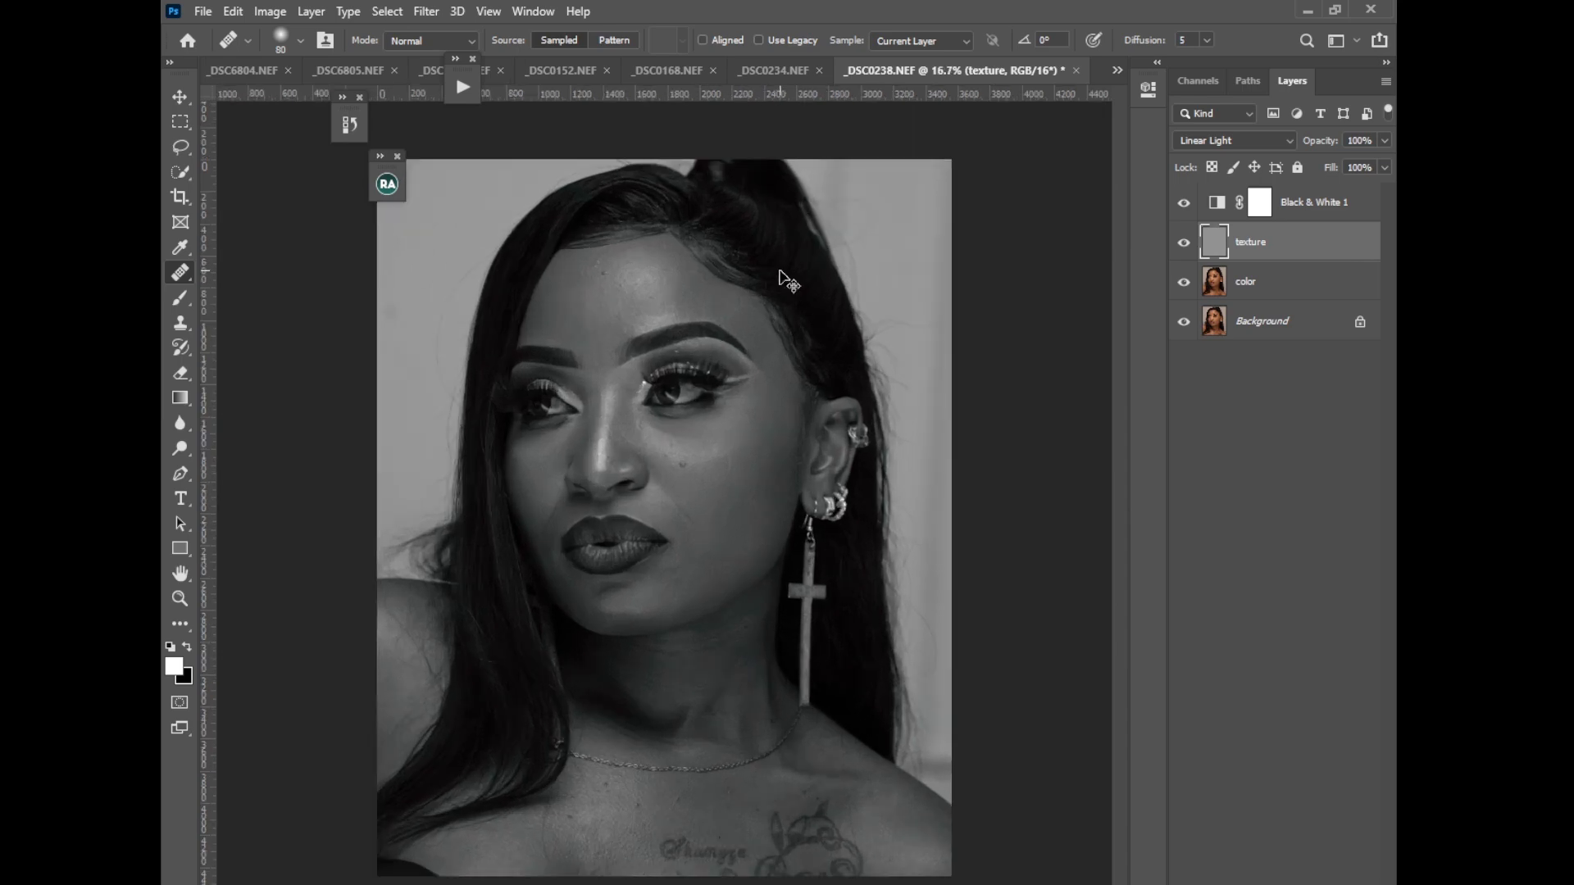
pyautogui.scroll(1, 782, 274)
pyautogui.moveTo(1120, 430); pyautogui.dragTo(1134, 395)
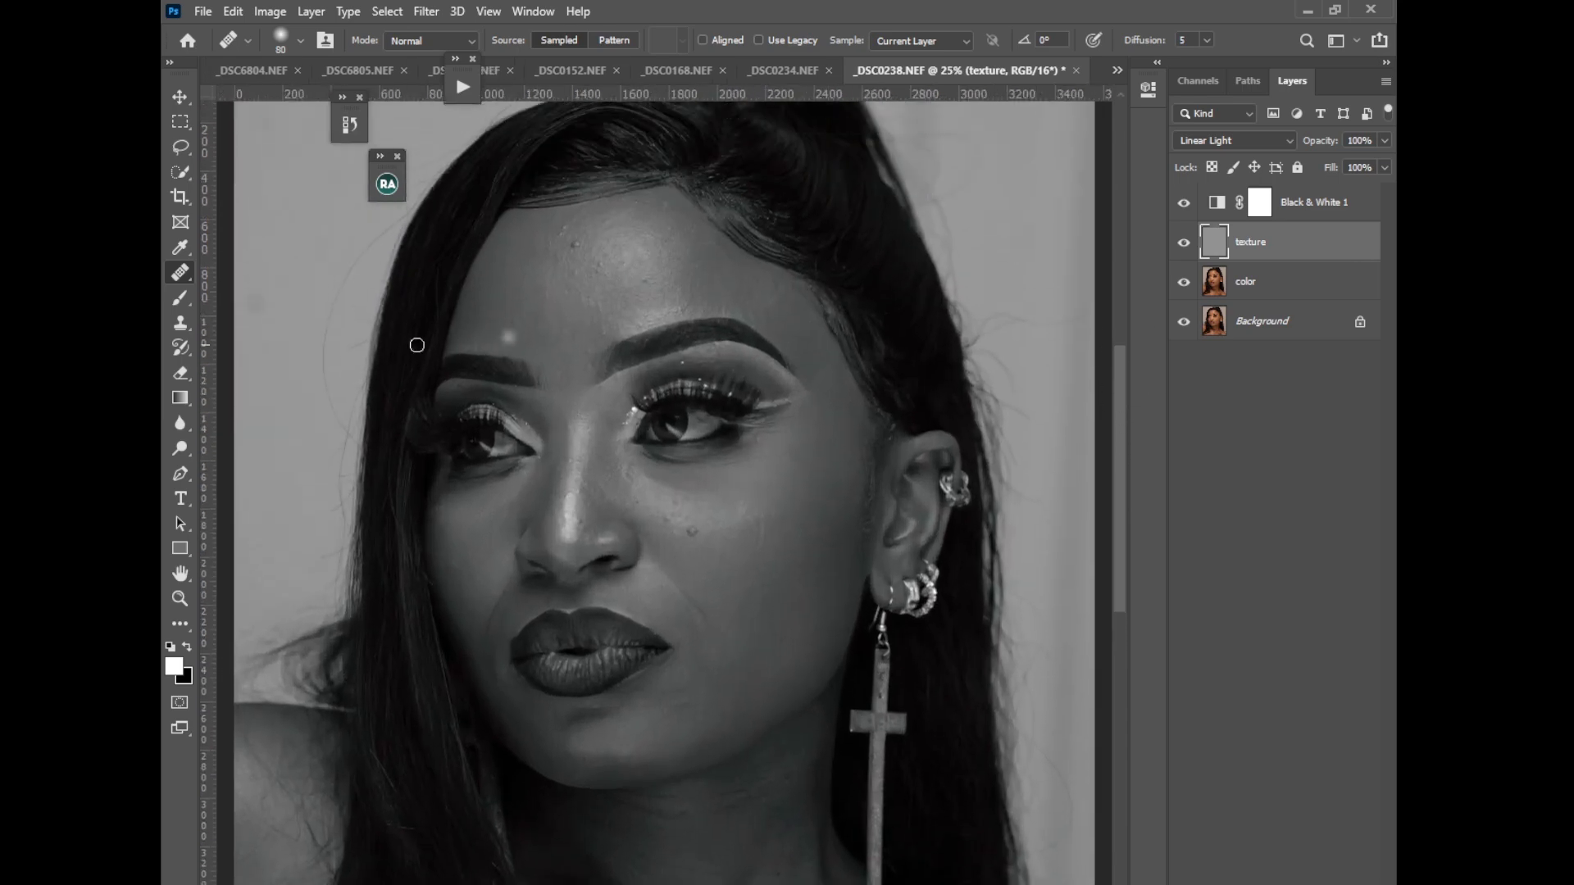
pyautogui.click(179, 299)
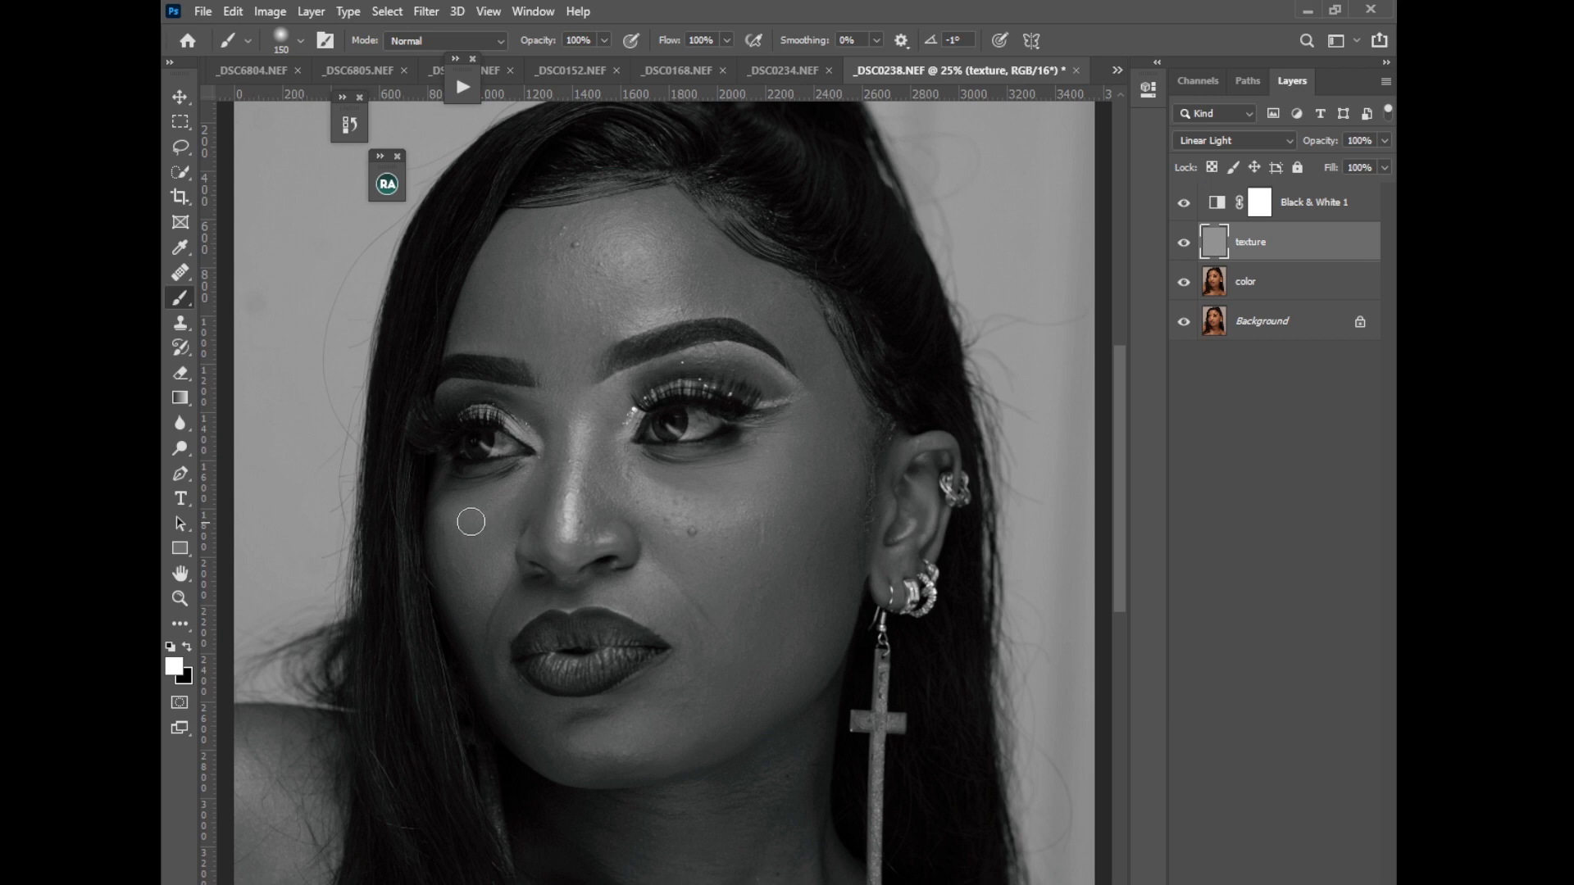
pyautogui.rightClick(178, 297)
pyautogui.click(196, 301)
pyautogui.rightClick(185, 295)
pyautogui.click(248, 353)
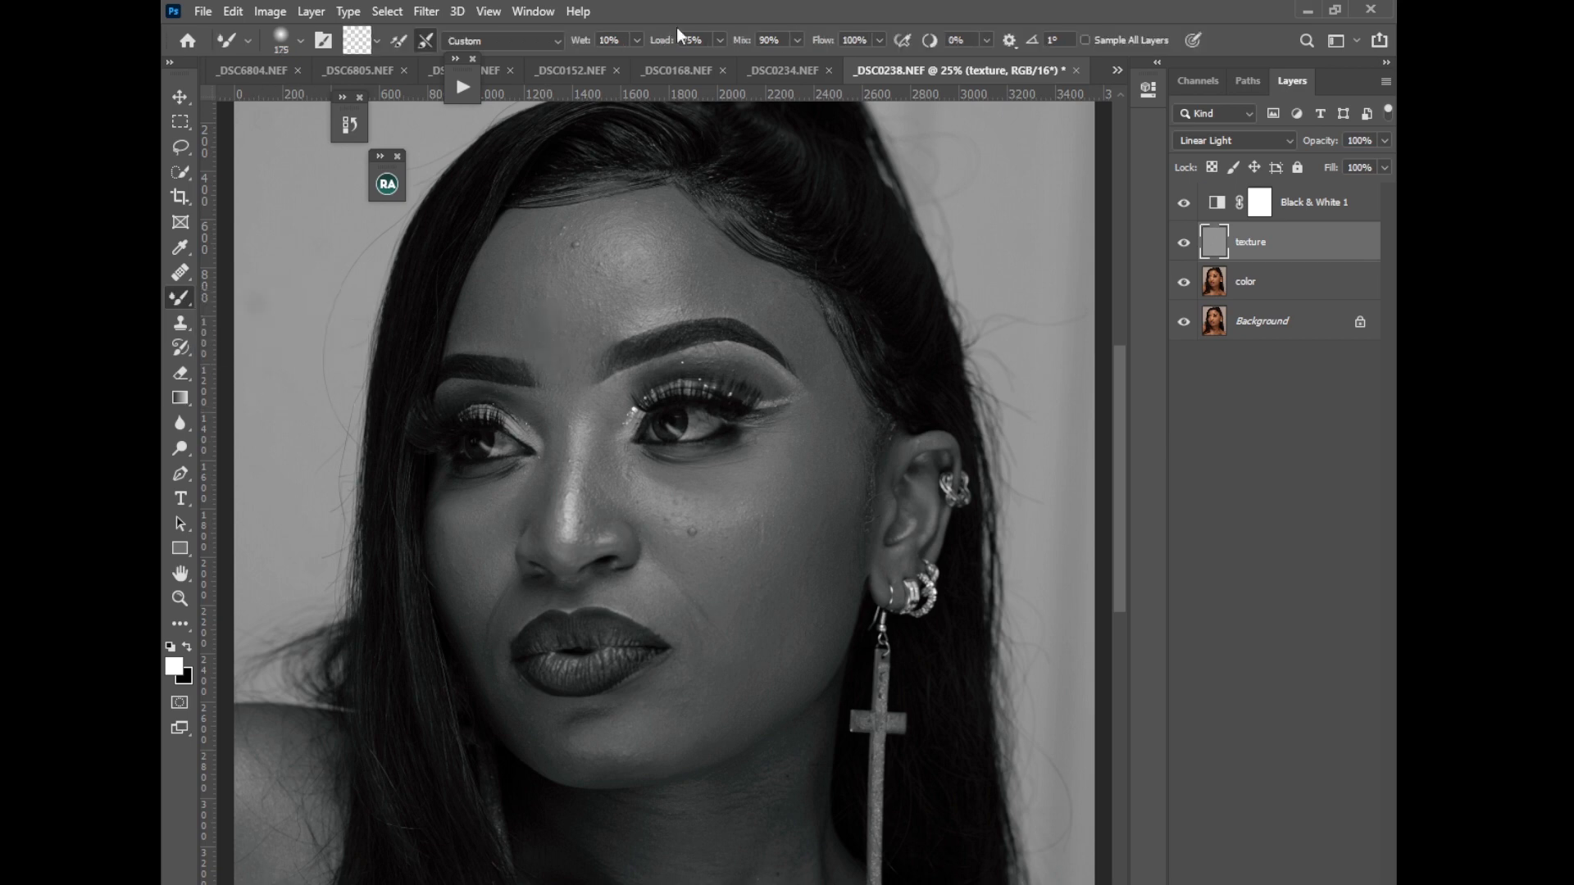
# Hide the texture layer and blend the forehead tones on the color layer with the Mixer Brush at size 250
pyautogui.scroll(2, 1120, 436)
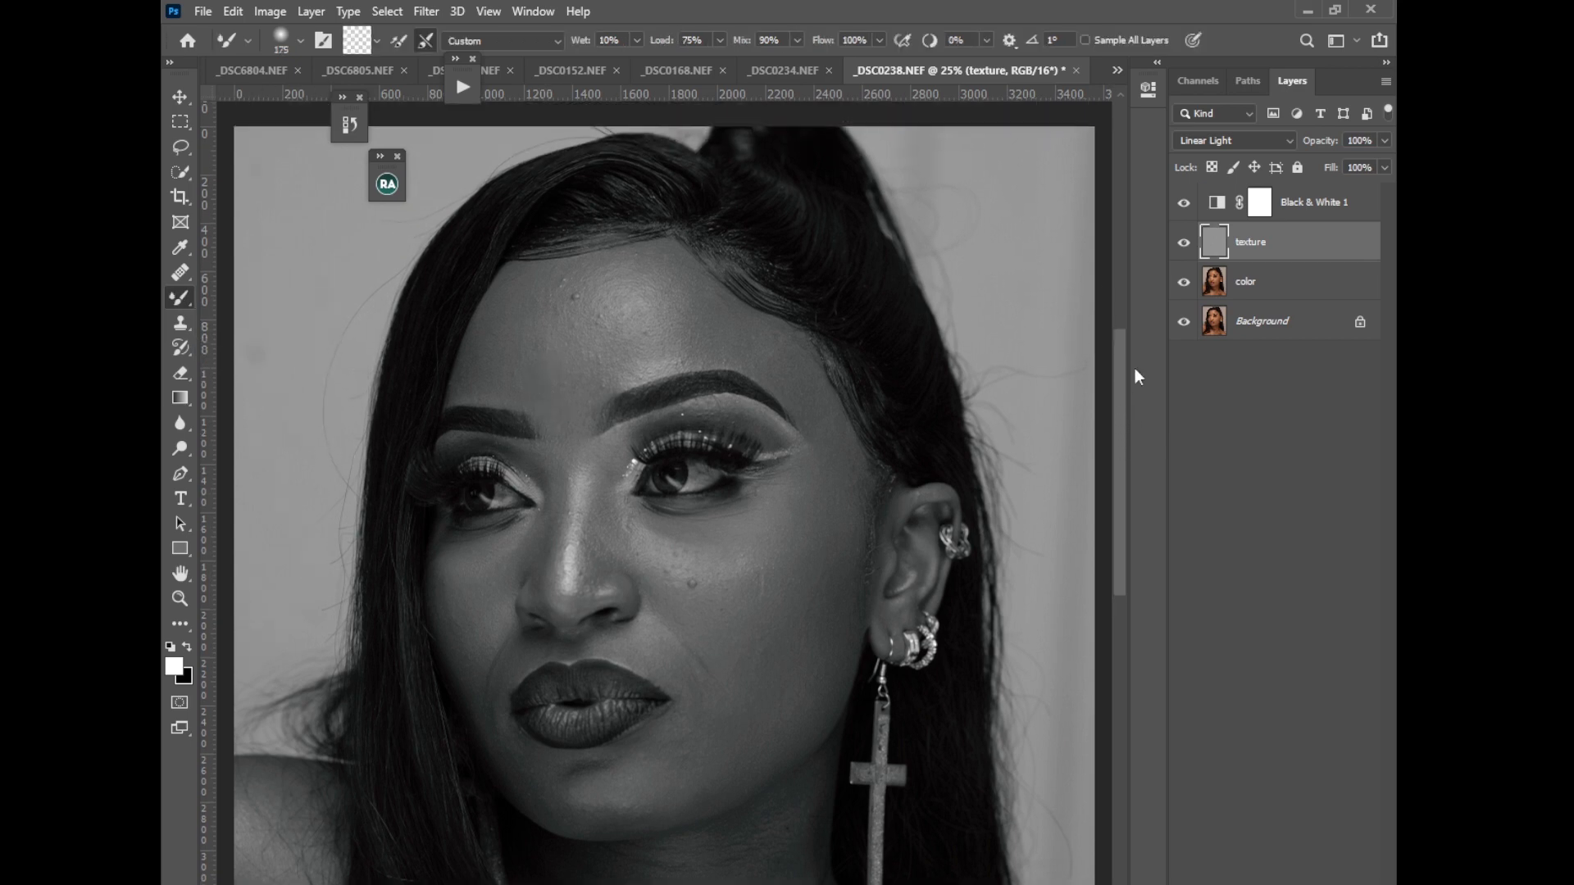
pyautogui.click(1252, 281)
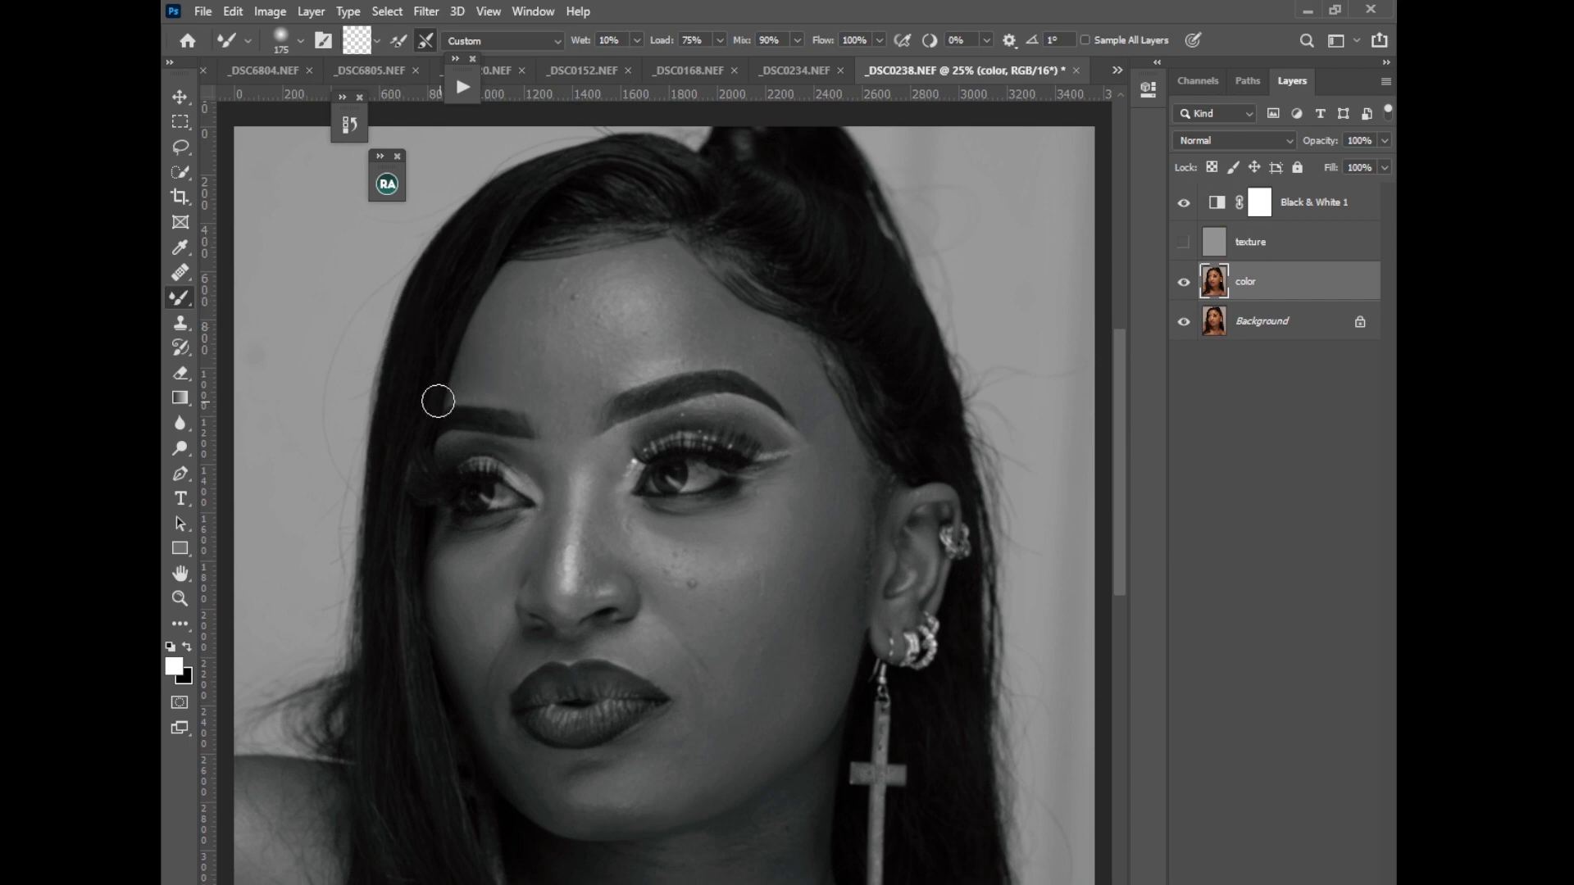
pyautogui.press(']')
pyautogui.press(']')
pyautogui.moveTo(528, 389)
pyautogui.mouseDown()
pyautogui.moveTo(520, 306)
pyautogui.moveTo(484, 344)
pyautogui.moveTo(505, 303)
pyautogui.moveTo(560, 413)
pyautogui.moveTo(633, 298)
pyautogui.moveTo(582, 336)
pyautogui.moveTo(599, 336)
pyautogui.moveTo(610, 297)
pyautogui.mouseUp()
pyautogui.moveTo(624, 373)
pyautogui.mouseDown()
pyautogui.moveTo(640, 382)
pyautogui.moveTo(609, 361)
pyautogui.mouseUp()
pyautogui.moveTo(580, 305)
pyautogui.mouseDown()
pyautogui.moveTo(600, 263)
pyautogui.moveTo(549, 293)
pyautogui.mouseUp()
# Toggle the Black & White 1 layer off and on to check the forehead in colour, then hide the texture layer
pyautogui.click(1184, 204)
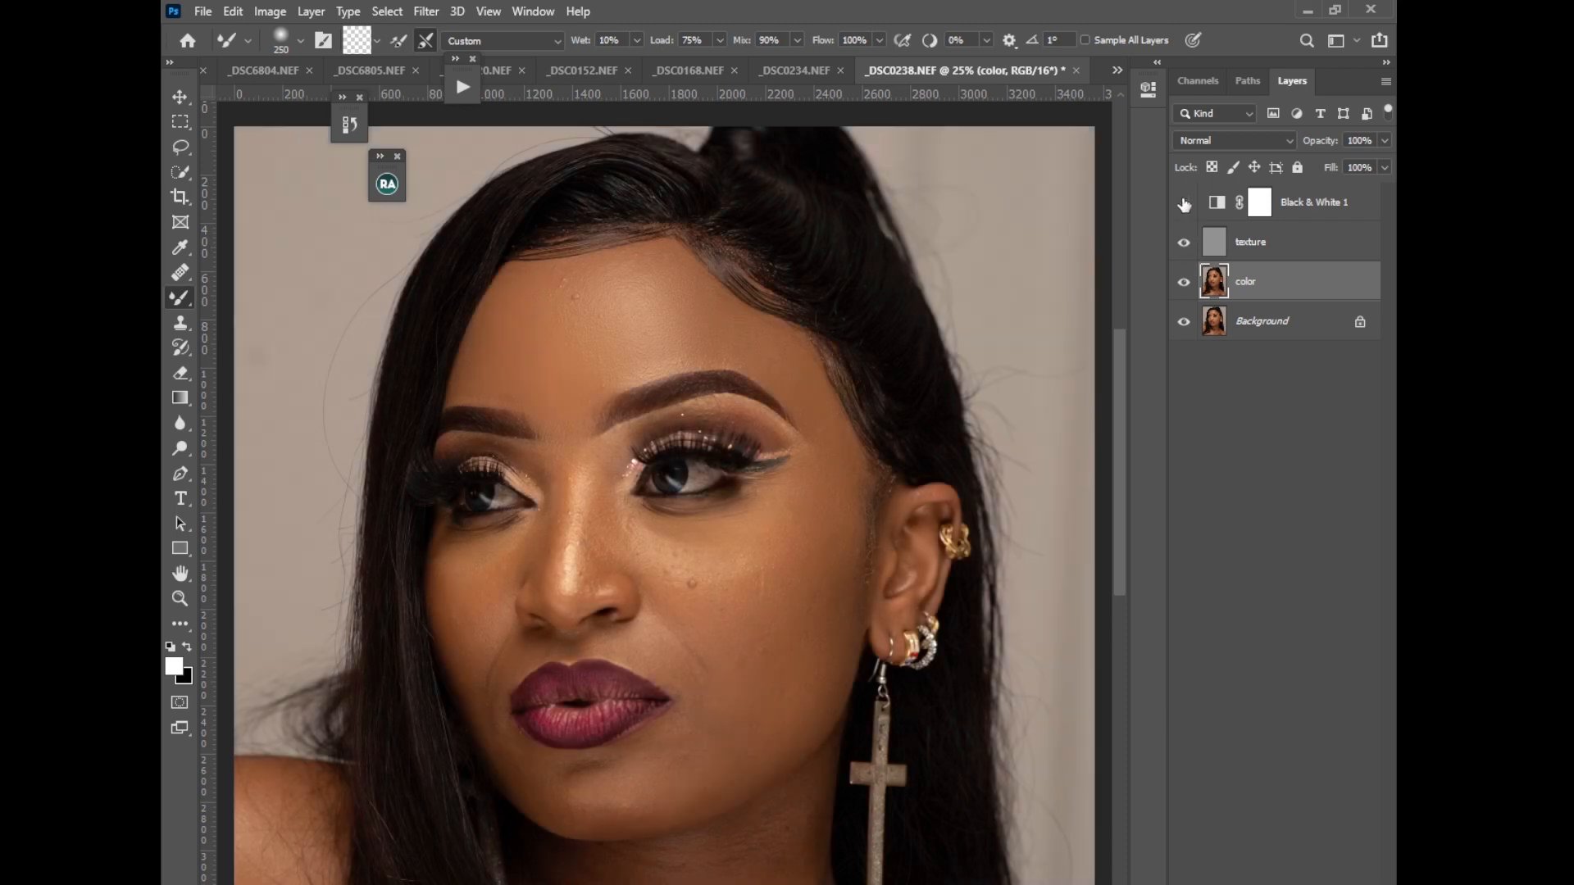
pyautogui.click(1184, 204)
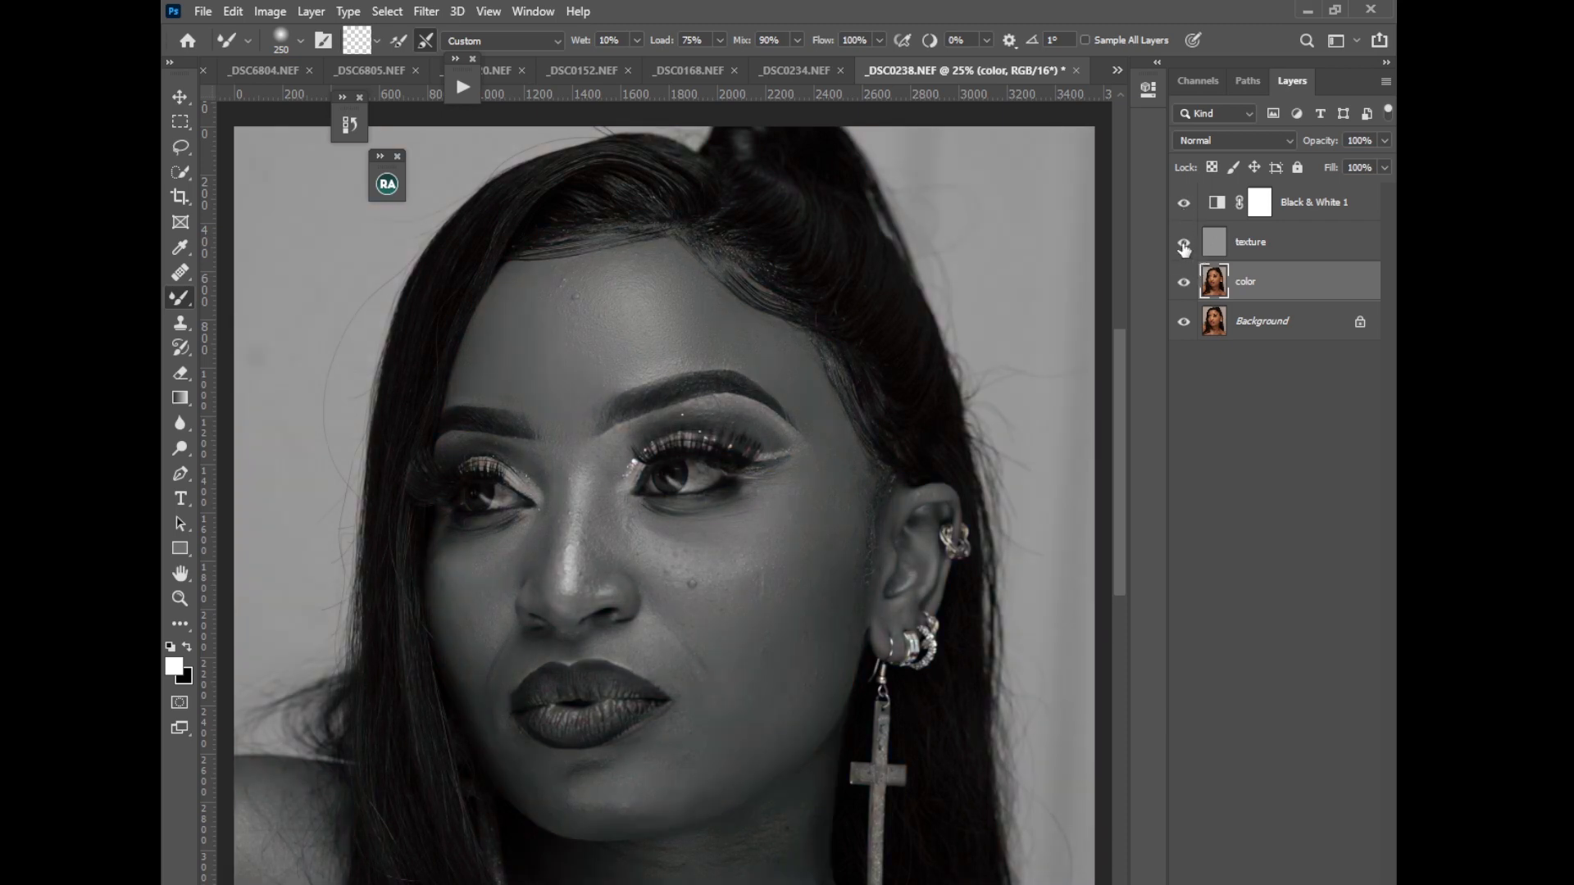
pyautogui.click(1183, 246)
# Rotate the canvas view to -165° and magnify the face to 33.3%
pyautogui.press('r')
pyautogui.moveTo(737, 323); pyautogui.dragTo(574, 549)
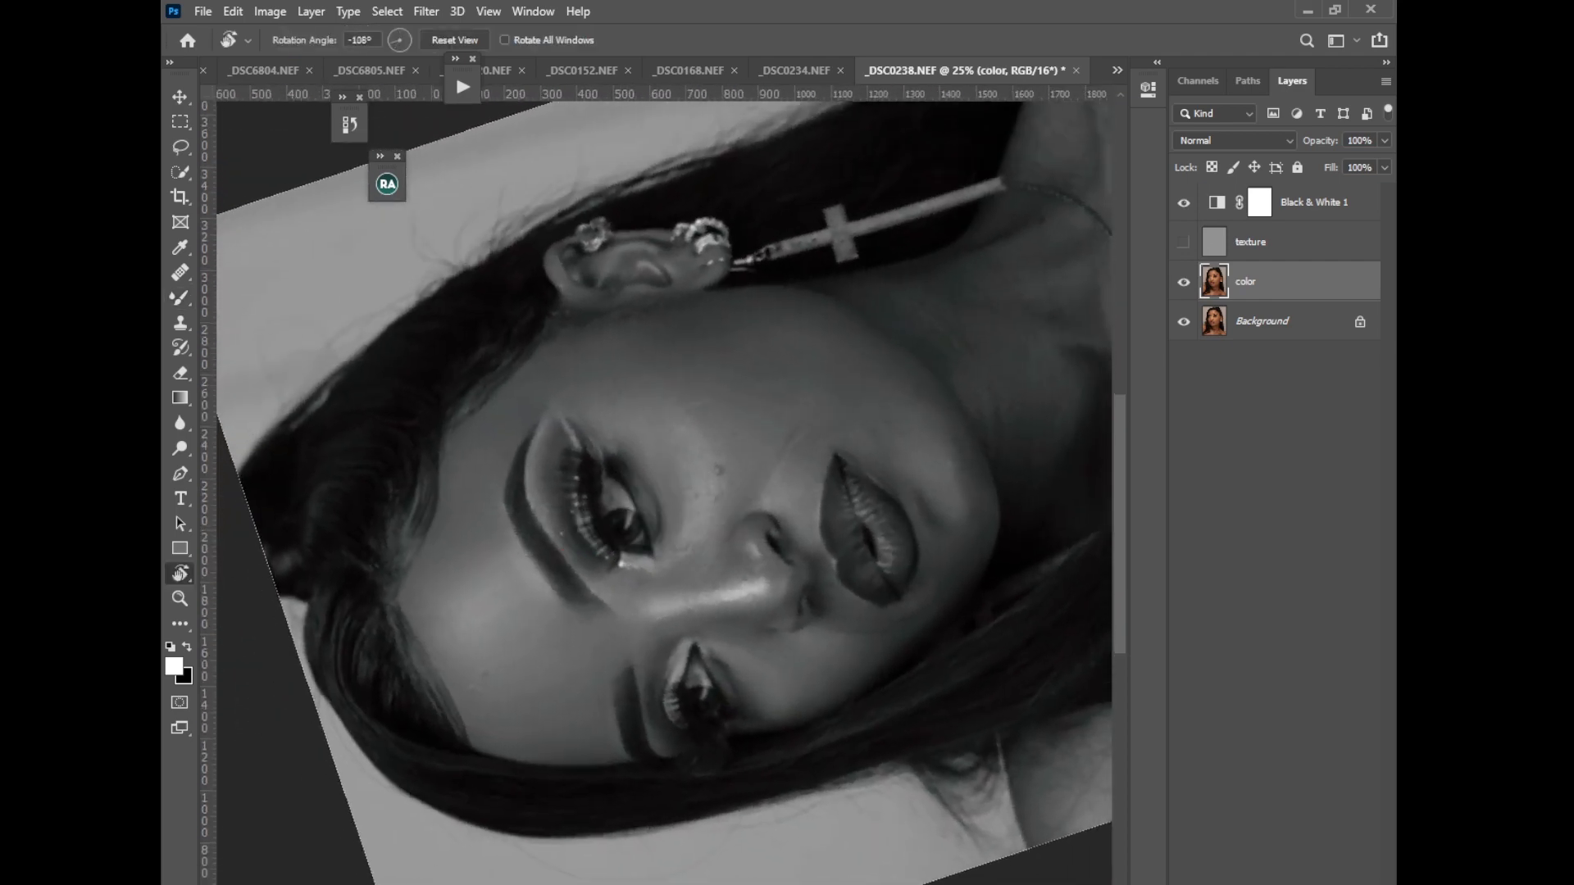
pyautogui.moveTo(509, 396); pyautogui.dragTo(447, 541)
pyautogui.hotkey('ctrl', '+')
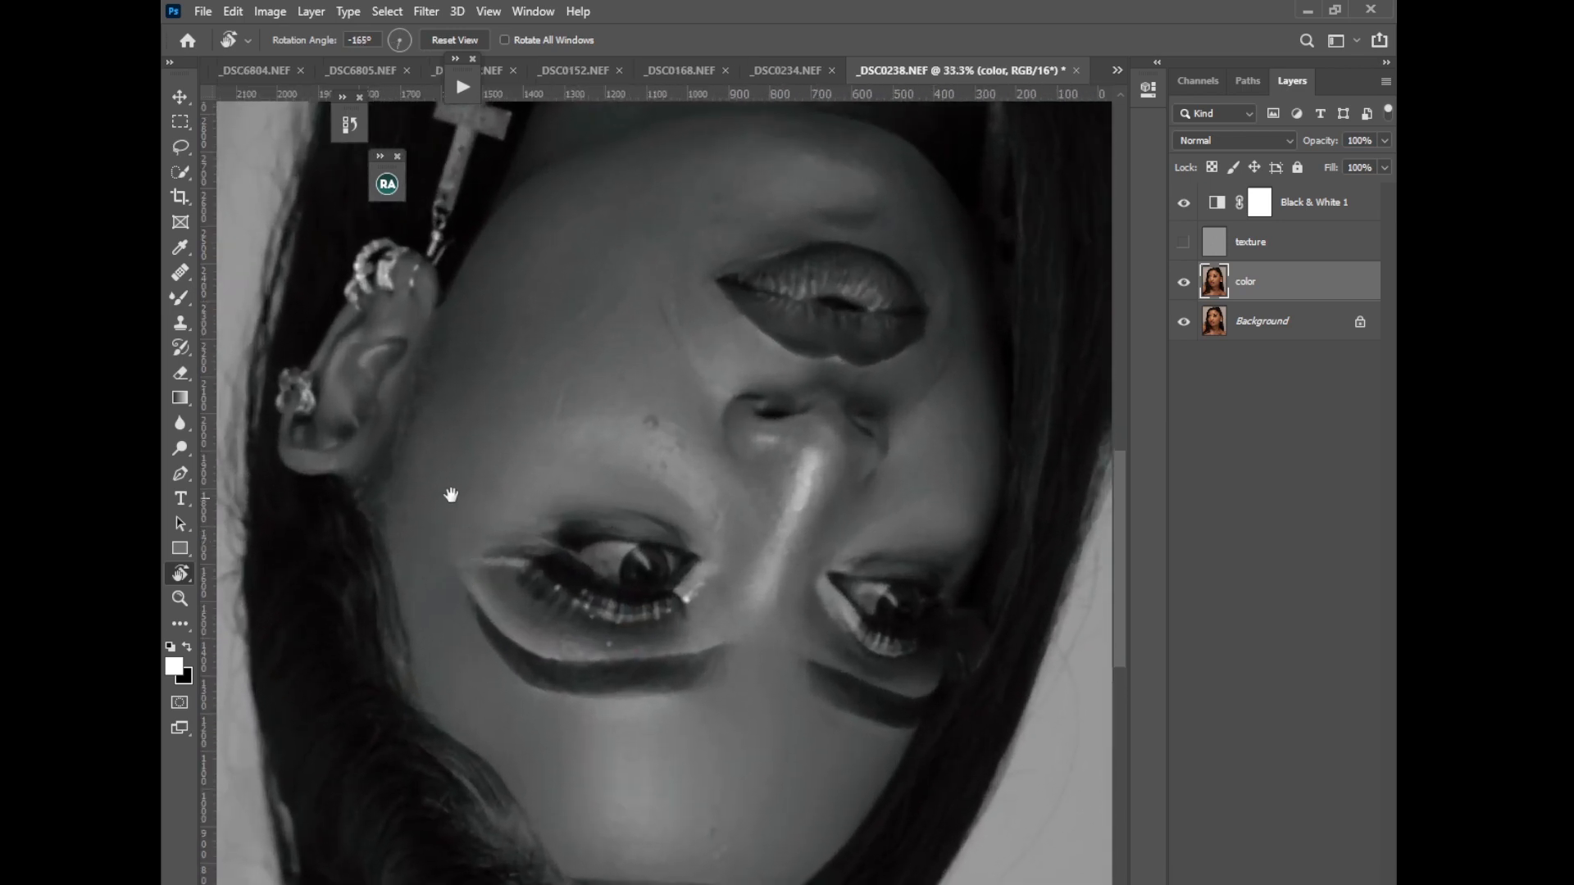
# Blend the tones between the eyebrow and eye on the color layer using a Mixer Brush smaller than 250
pyautogui.moveTo(460, 477); pyautogui.dragTo(517, 513)
pyautogui.click(170, 301)
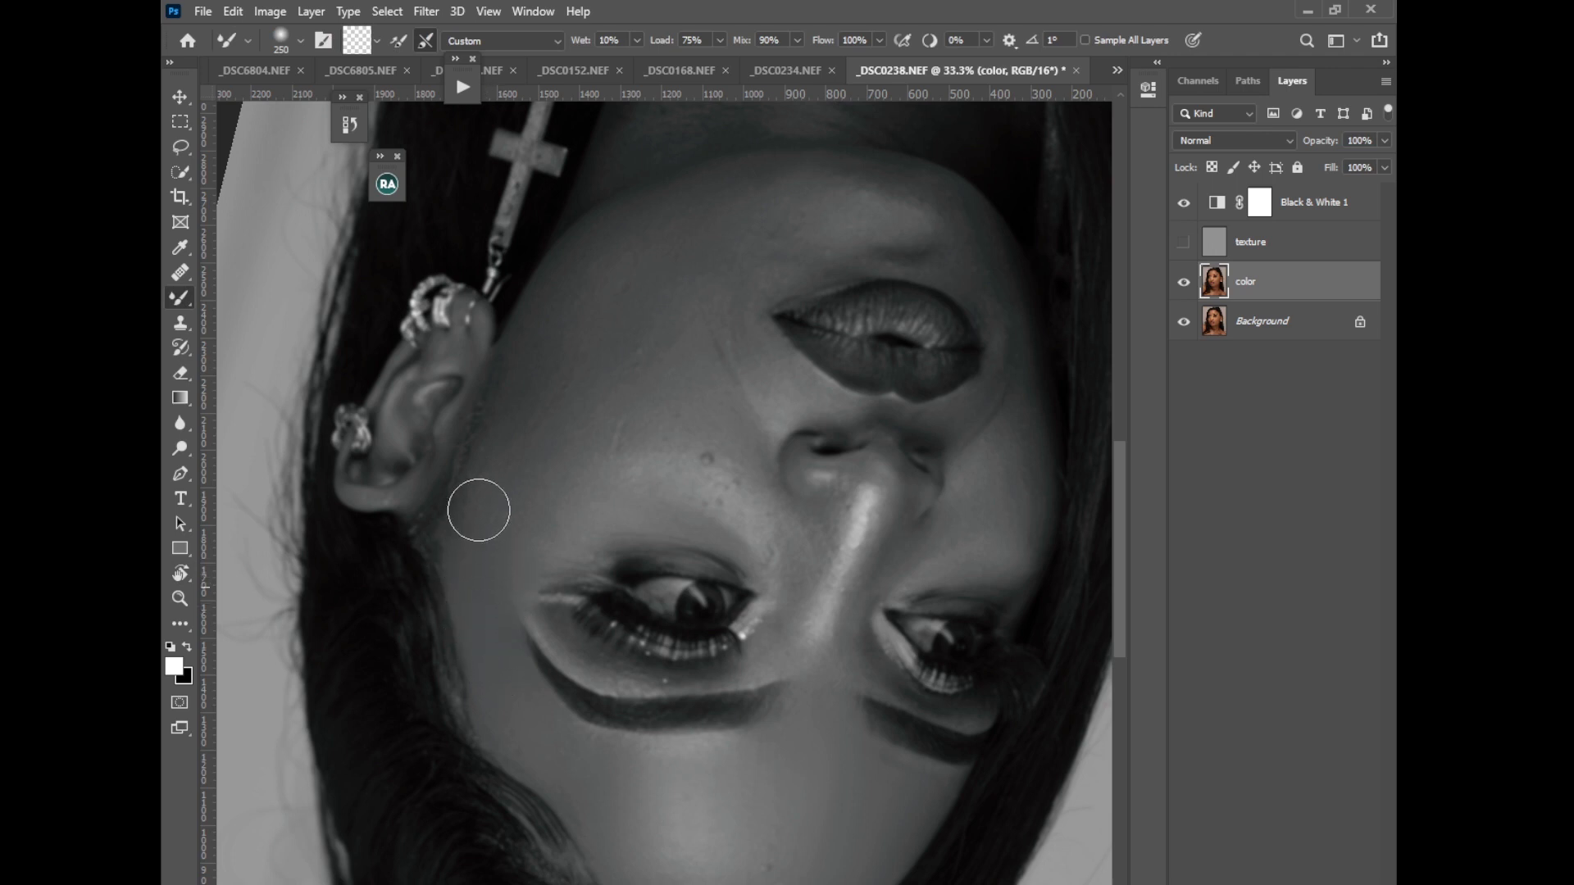
pyautogui.press('[')
pyautogui.press('[')
pyautogui.press('[')
pyautogui.press('[')
pyautogui.press('[')
pyautogui.moveTo(548, 629)
pyautogui.mouseDown()
pyautogui.moveTo(635, 683)
pyautogui.moveTo(671, 672)
pyautogui.moveTo(639, 677)
pyautogui.moveTo(663, 673)
pyautogui.moveTo(553, 637)
pyautogui.moveTo(738, 698)
pyautogui.moveTo(661, 685)
pyautogui.moveTo(734, 665)
pyautogui.mouseUp()
pyautogui.press(']')
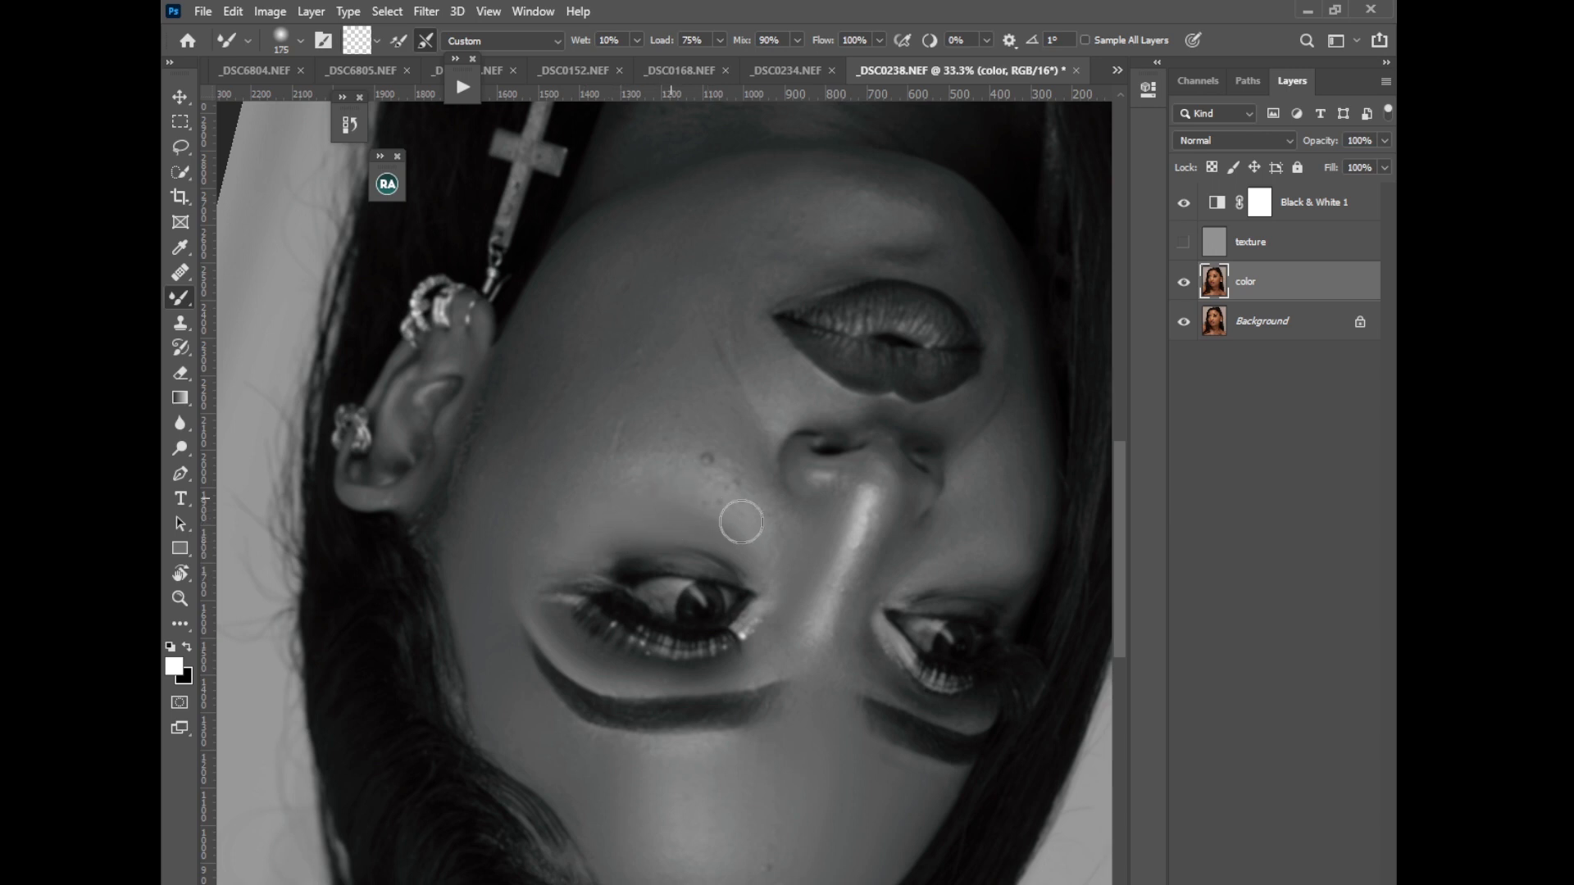
# Smooth the cheek tones below the eye on the color layer with the Mixer Brush, starting at size 175
pyautogui.moveTo(741, 522)
pyautogui.mouseDown()
pyautogui.moveTo(650, 491)
pyautogui.moveTo(741, 517)
pyautogui.moveTo(763, 499)
pyautogui.moveTo(614, 504)
pyautogui.mouseUp()
pyautogui.press(']')
pyautogui.press(']')
# Return the canvas to upright, show the texture layer, and toggle Black & White 1 to check the whole portrait in colour
pyautogui.click(181, 196)
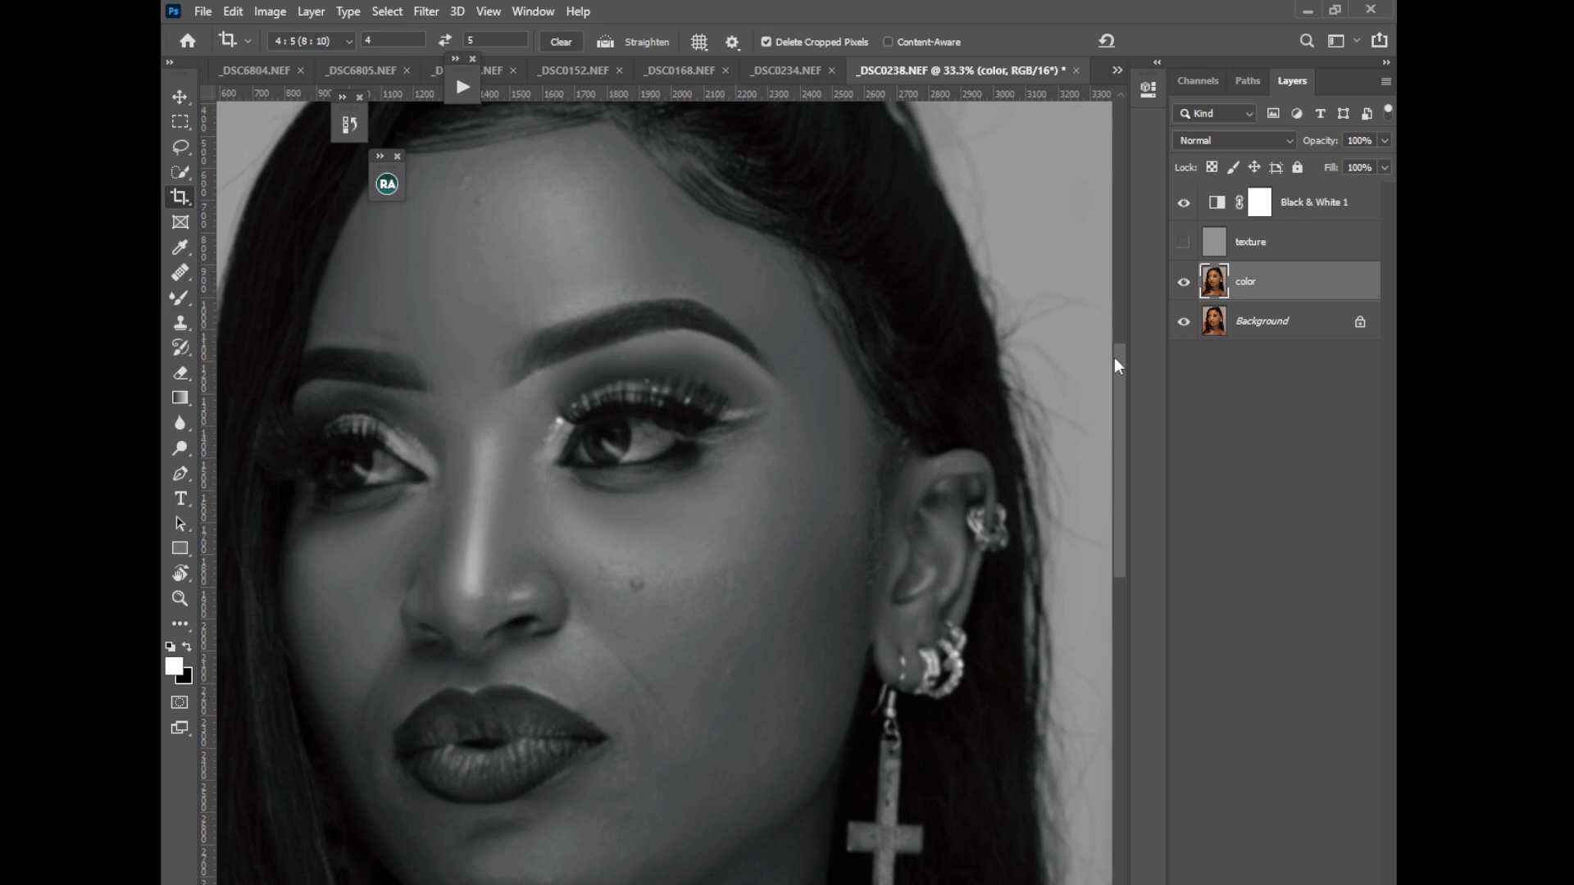
pyautogui.click(1183, 243)
pyautogui.hotkey('ctrl', '-')
pyautogui.hotkey('ctrl', '-')
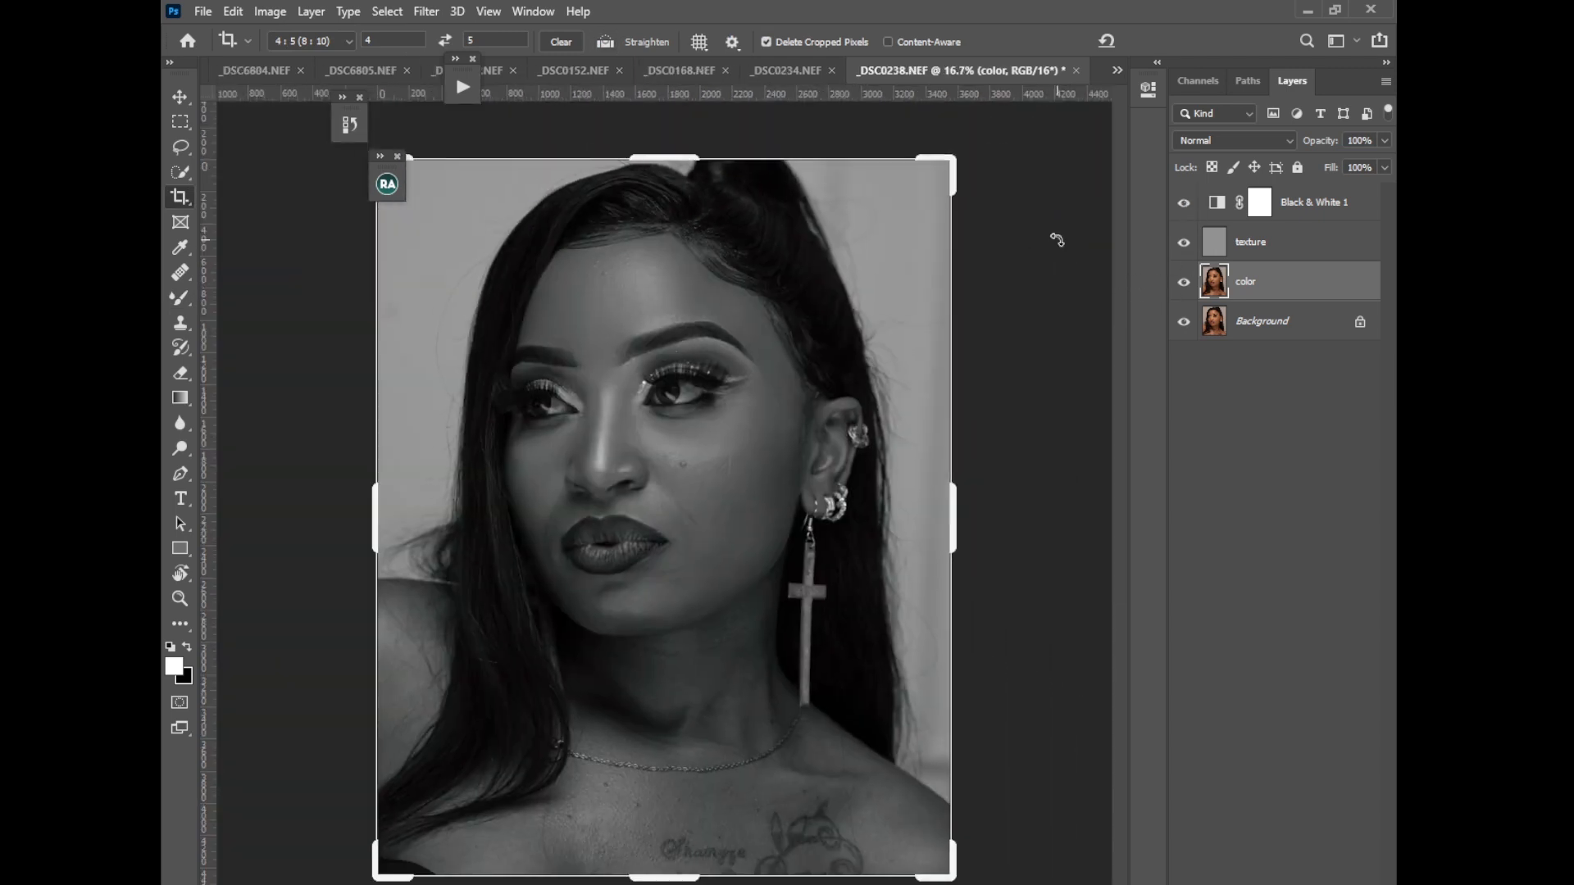
pyautogui.click(1183, 203)
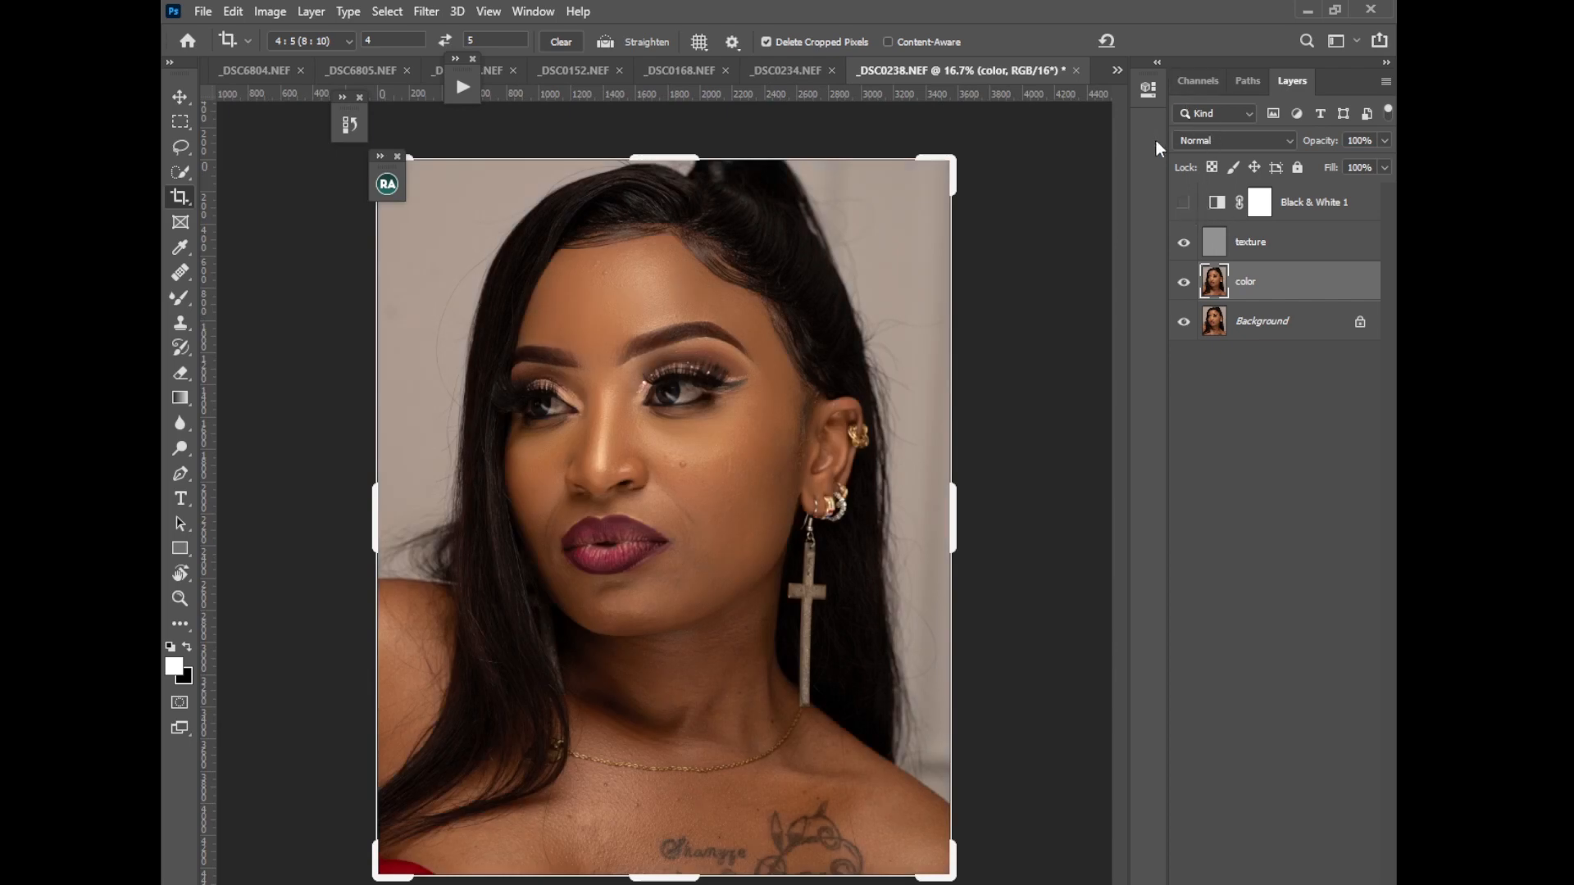
pyautogui.click(1185, 203)
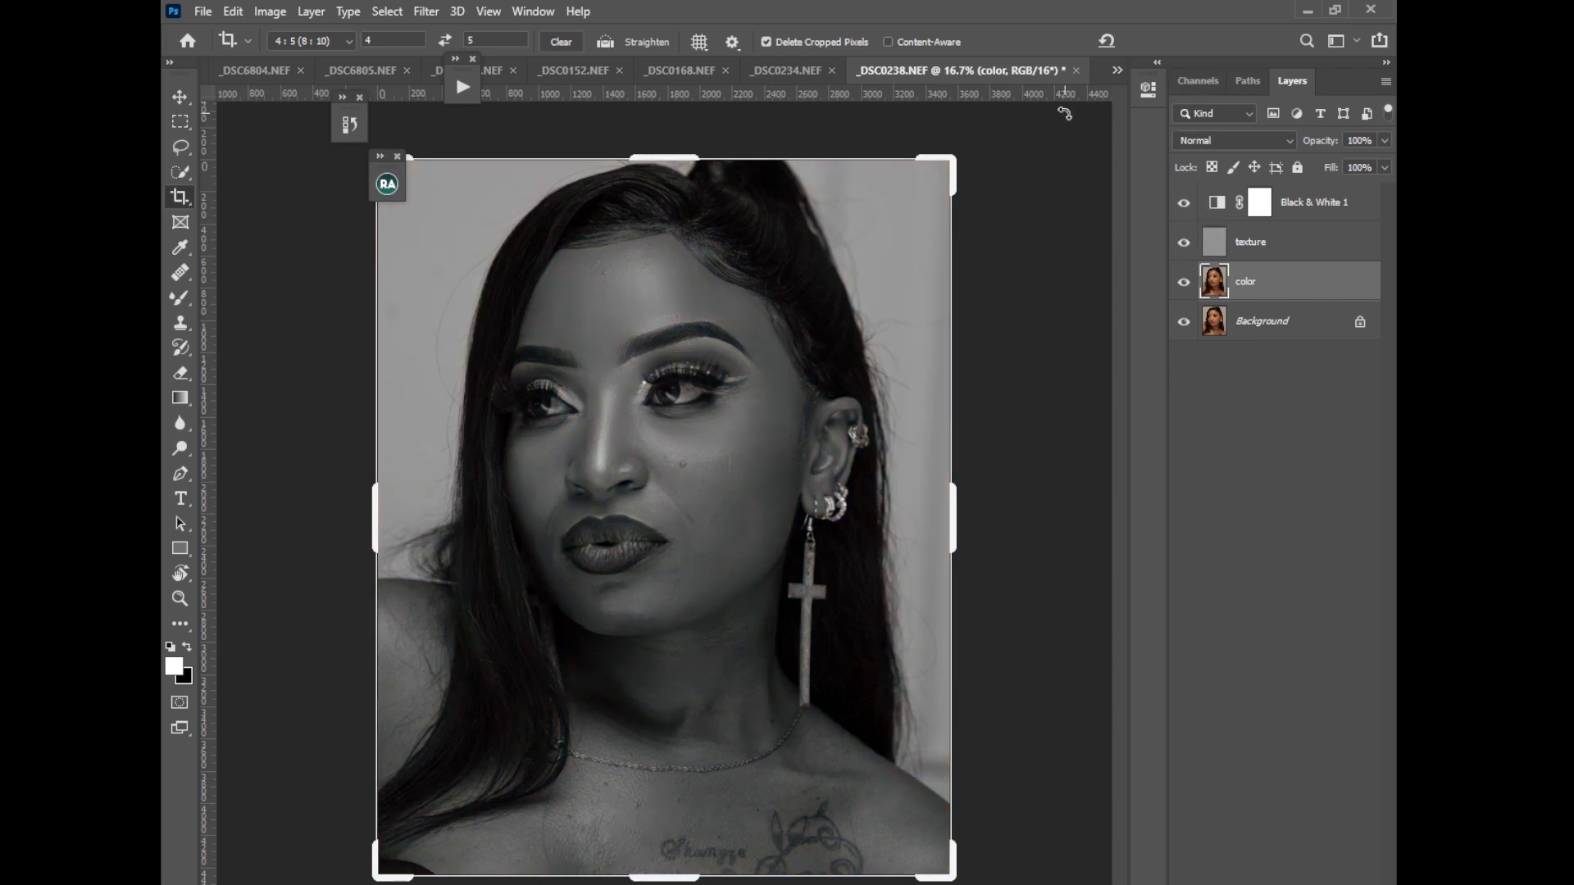
# Rotate the view upside down, blend the cheek tones on the color layer with the Mixer Brush, and restore the upright view
pyautogui.click(181, 298)
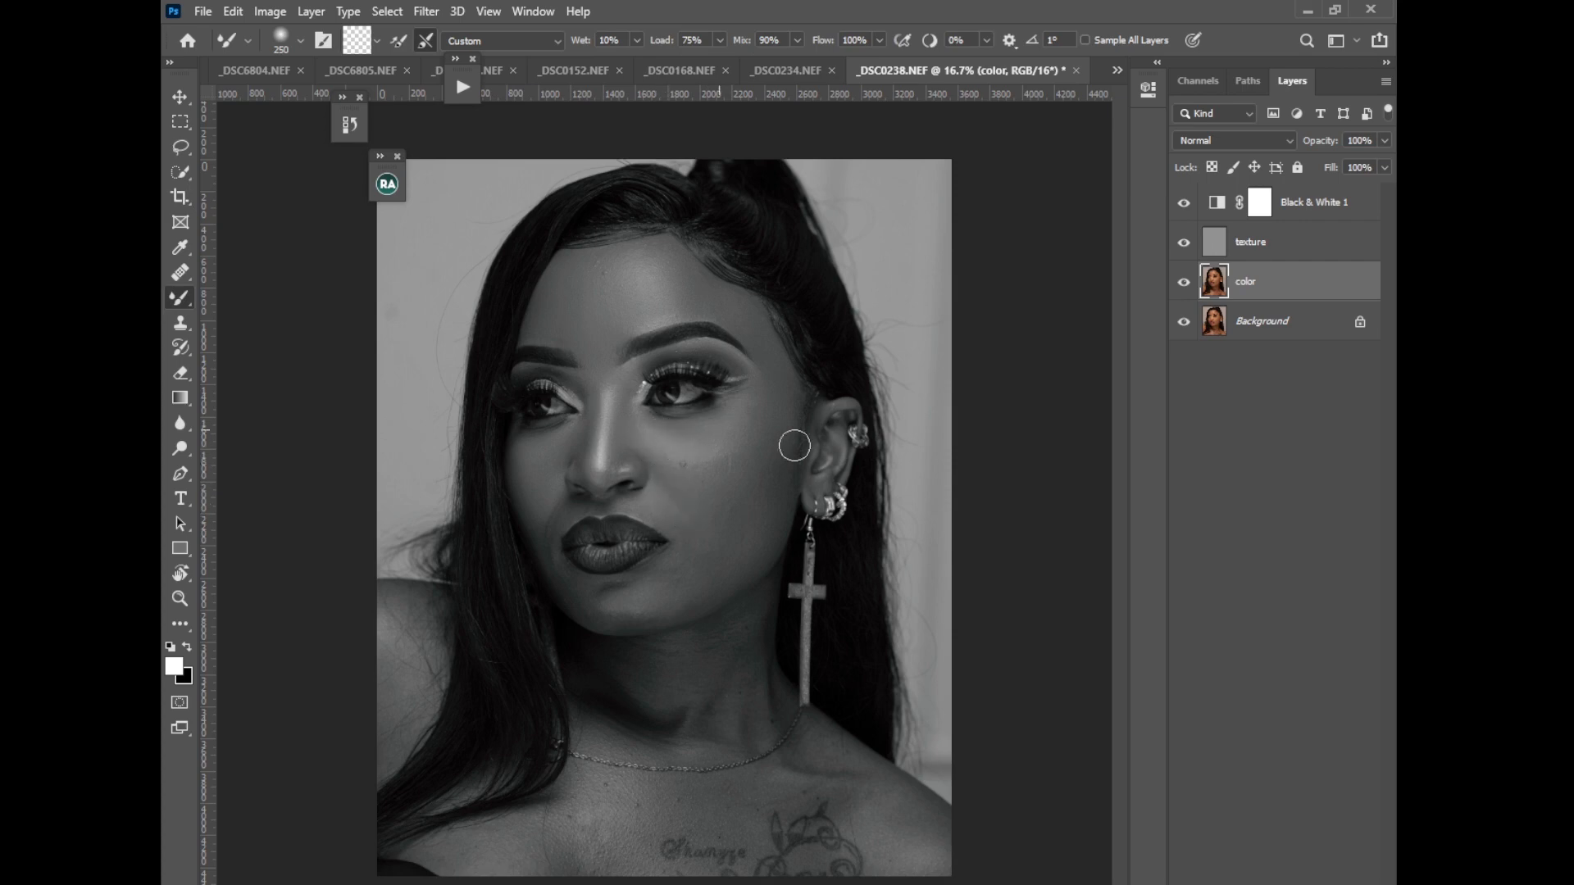
pyautogui.press('r')
pyautogui.moveTo(766, 410); pyautogui.dragTo(557, 529)
pyautogui.click(180, 297)
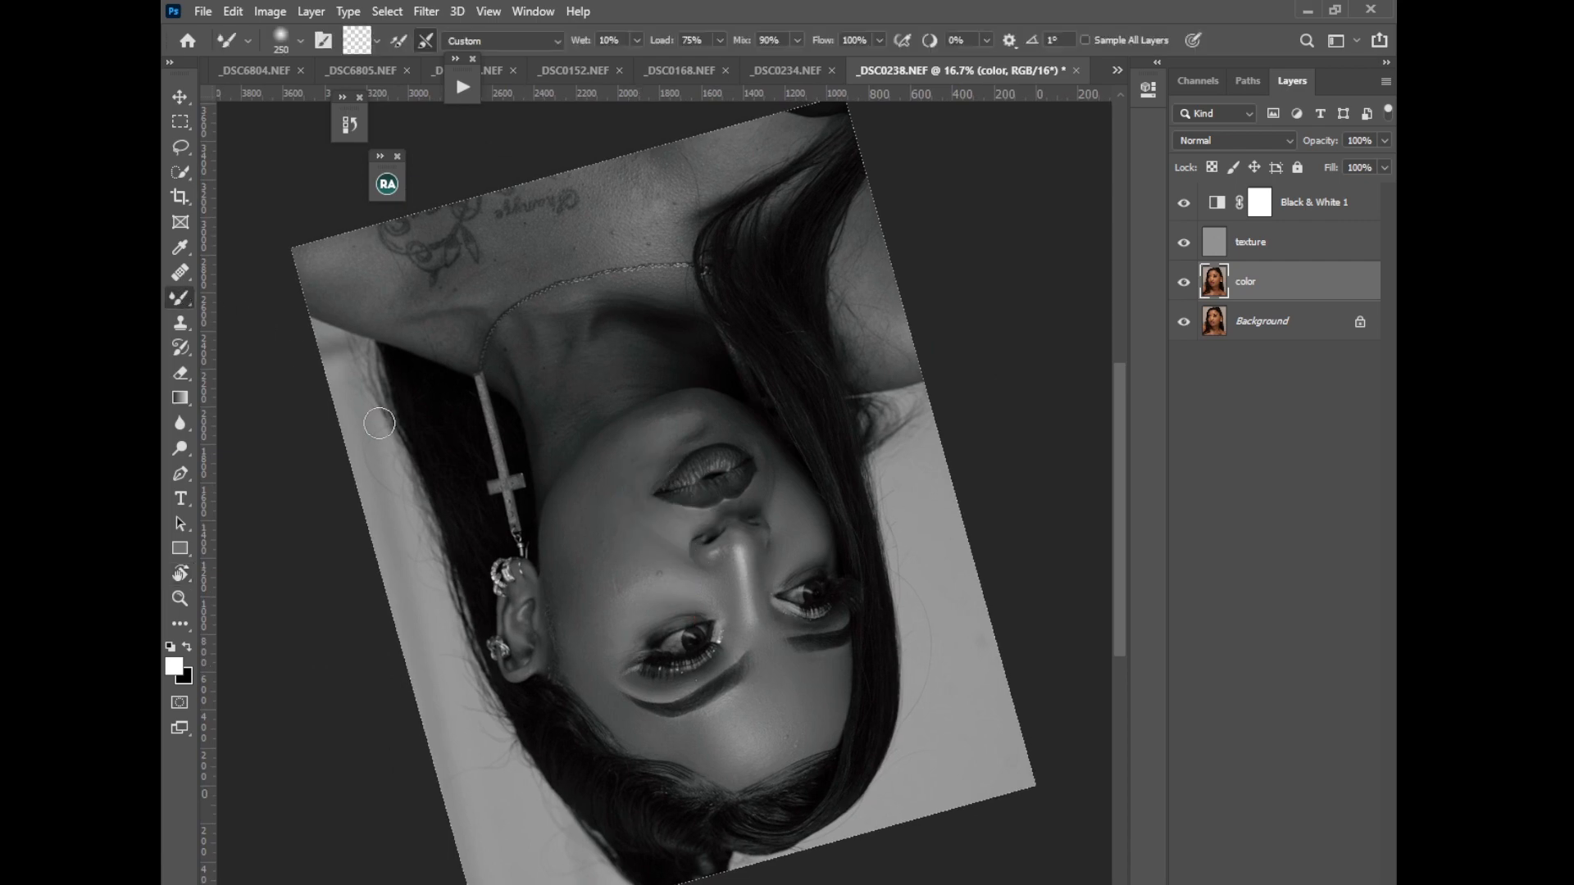
pyautogui.press(']')
pyautogui.press(']')
pyautogui.press('[')
pyautogui.click(185, 196)
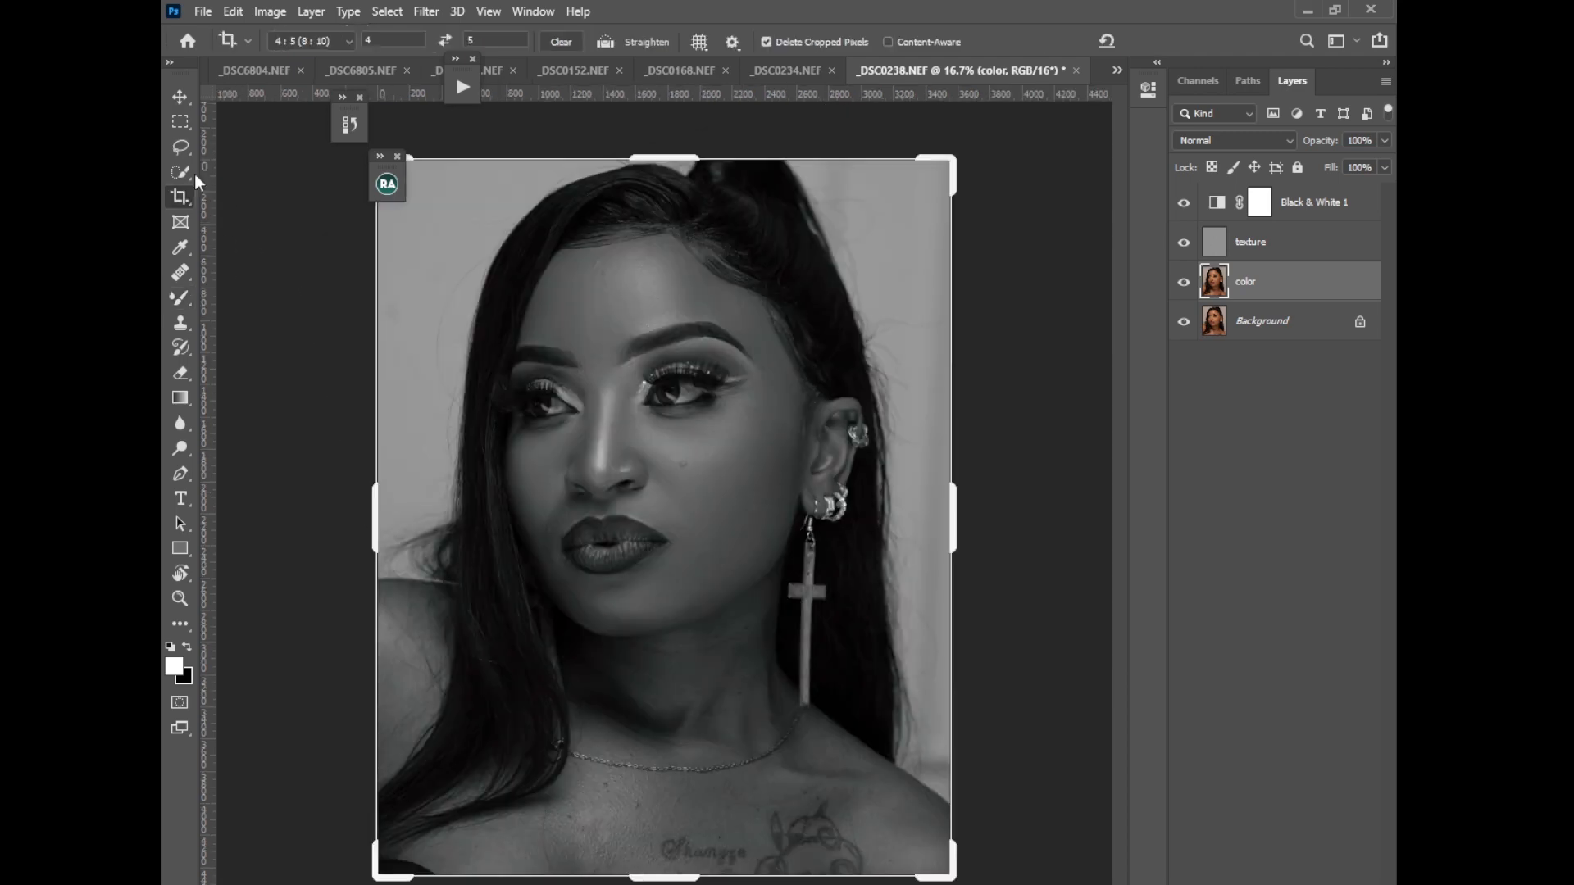
# Hide the Black & White 1 layer and group the texture and color layers
pyautogui.click(1184, 204)
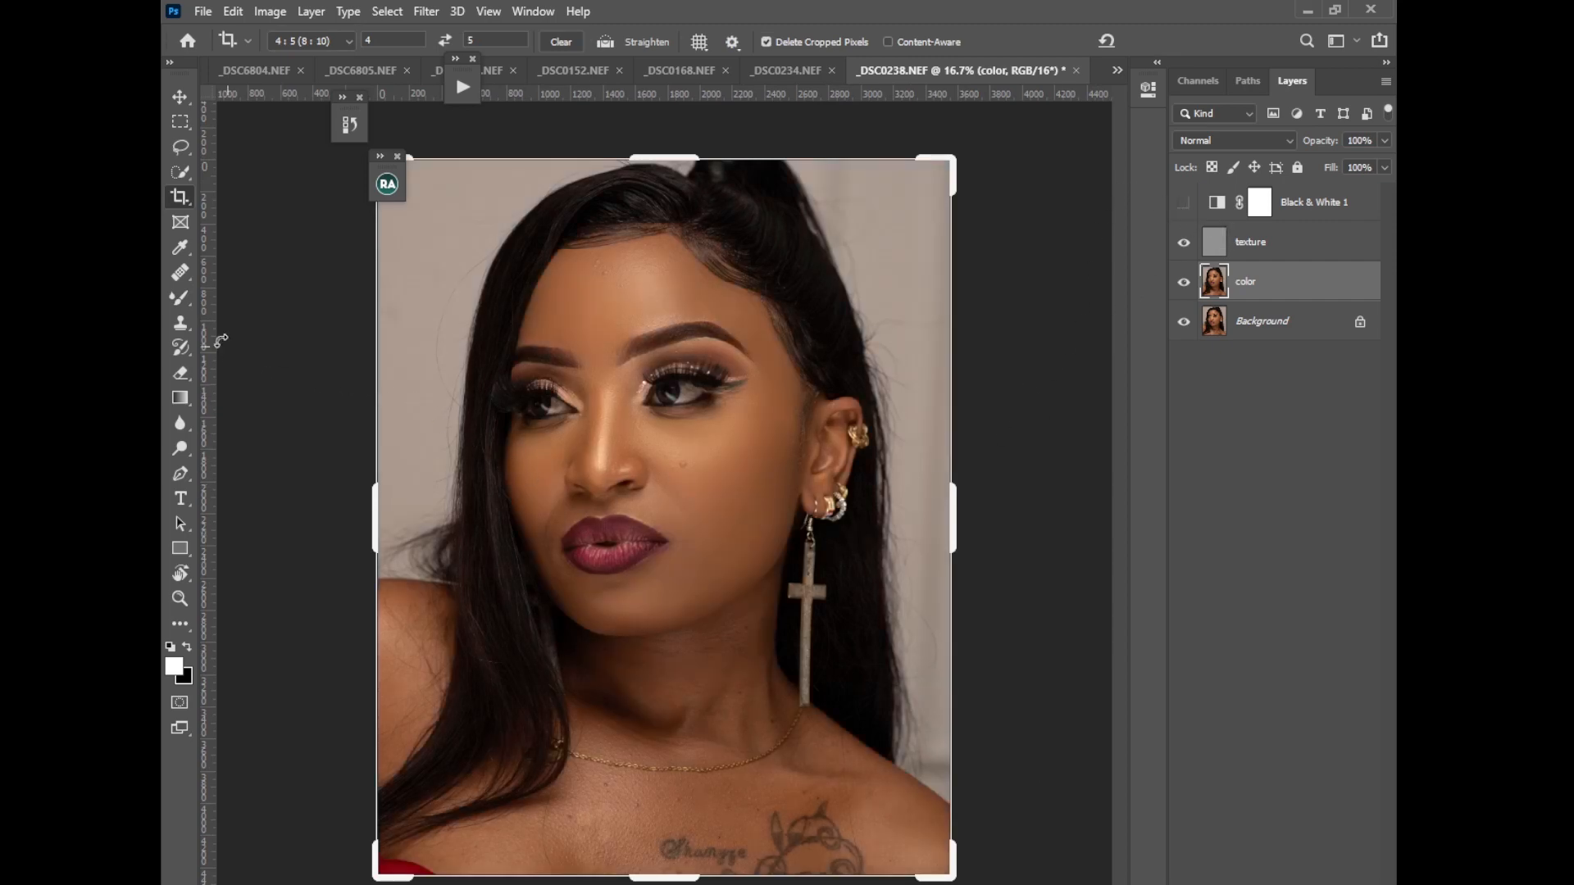
pyautogui.rightClick(180, 297)
pyautogui.click(262, 343)
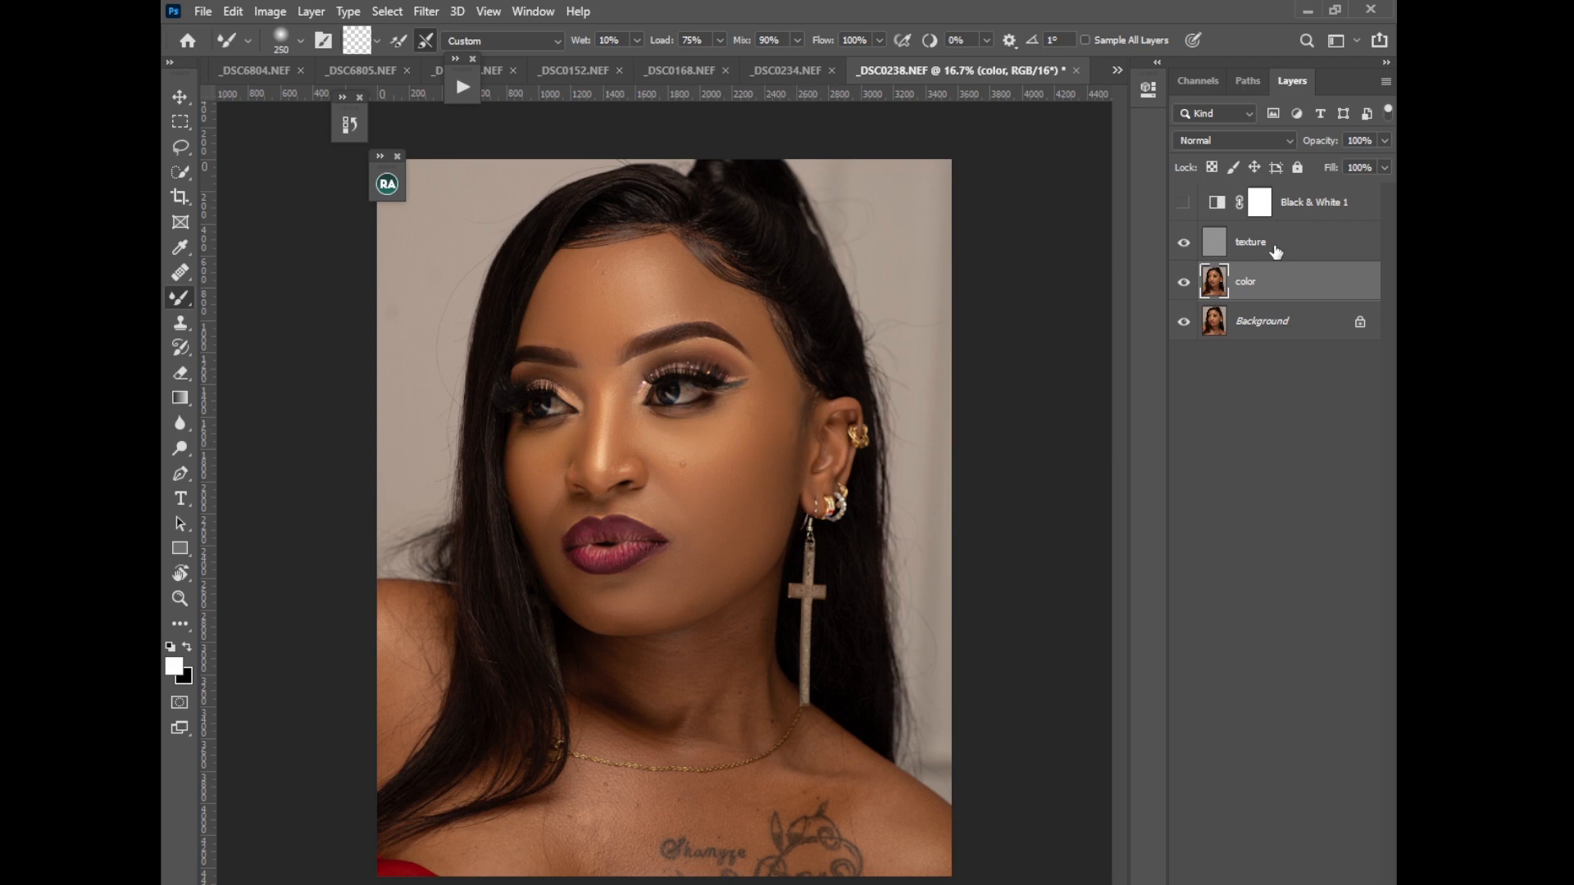
pyautogui.keyDown('shift'); pyautogui.click(1275, 251); pyautogui.keyUp('shift')
pyautogui.hotkey('ctrl', 'g')
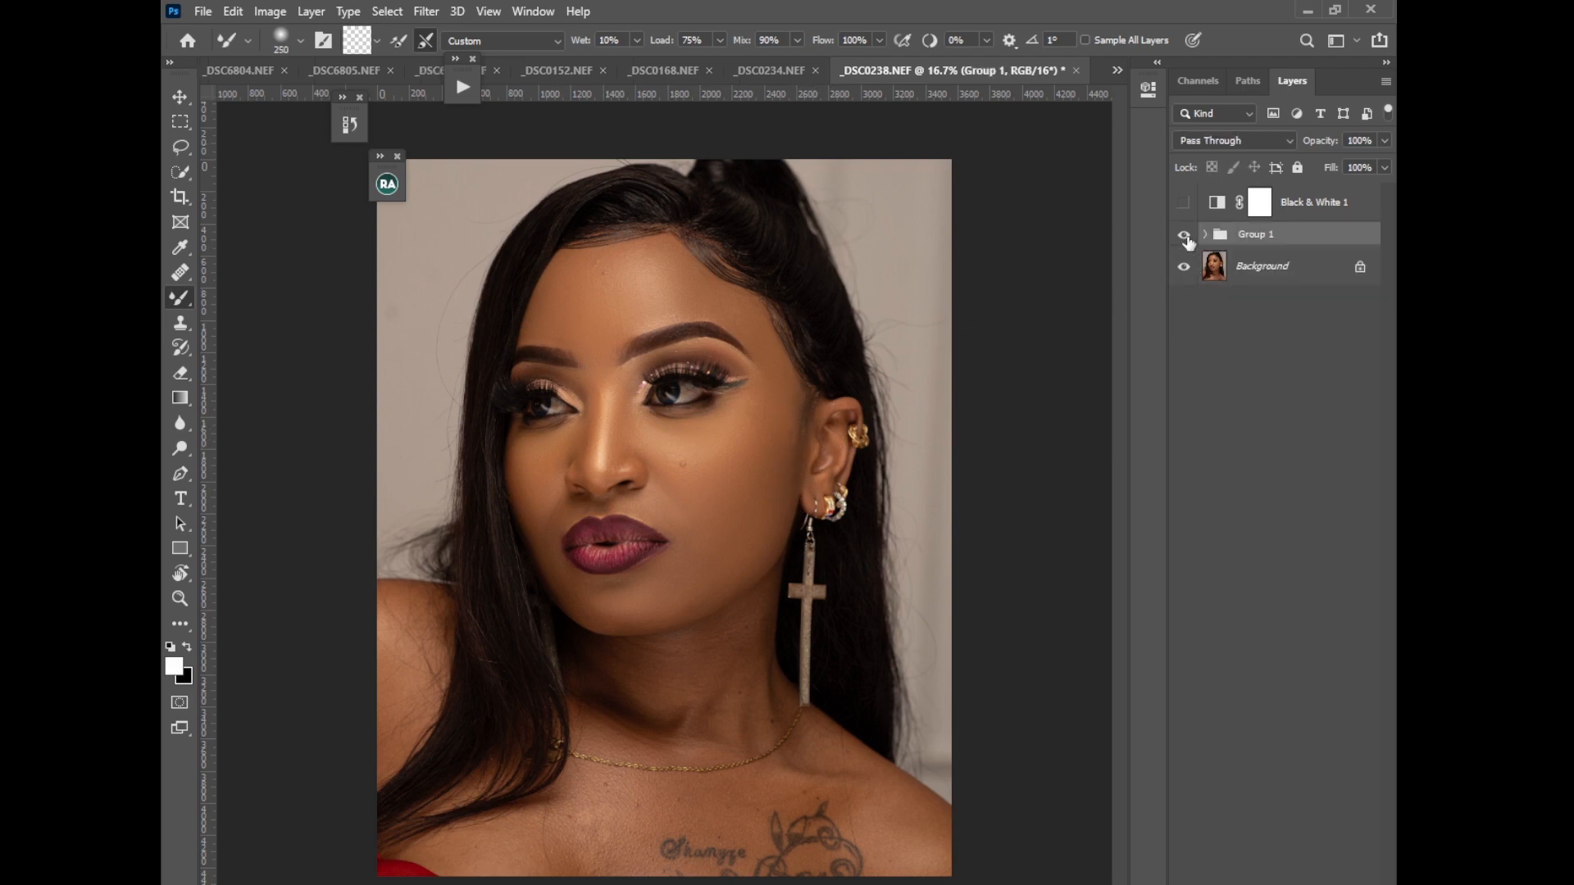
# Toggle the visibility of Group 1 to compare the retouched skin with the original
pyautogui.click(1184, 236)
pyautogui.click(1184, 235)
pyautogui.click(1185, 236)
pyautogui.click(1188, 238)
# Blend the upper chest tones on the color layer inside Group 1 with the Mixer Brush at sizes 500 and 400
pyautogui.click(1205, 235)
pyautogui.click(1263, 313)
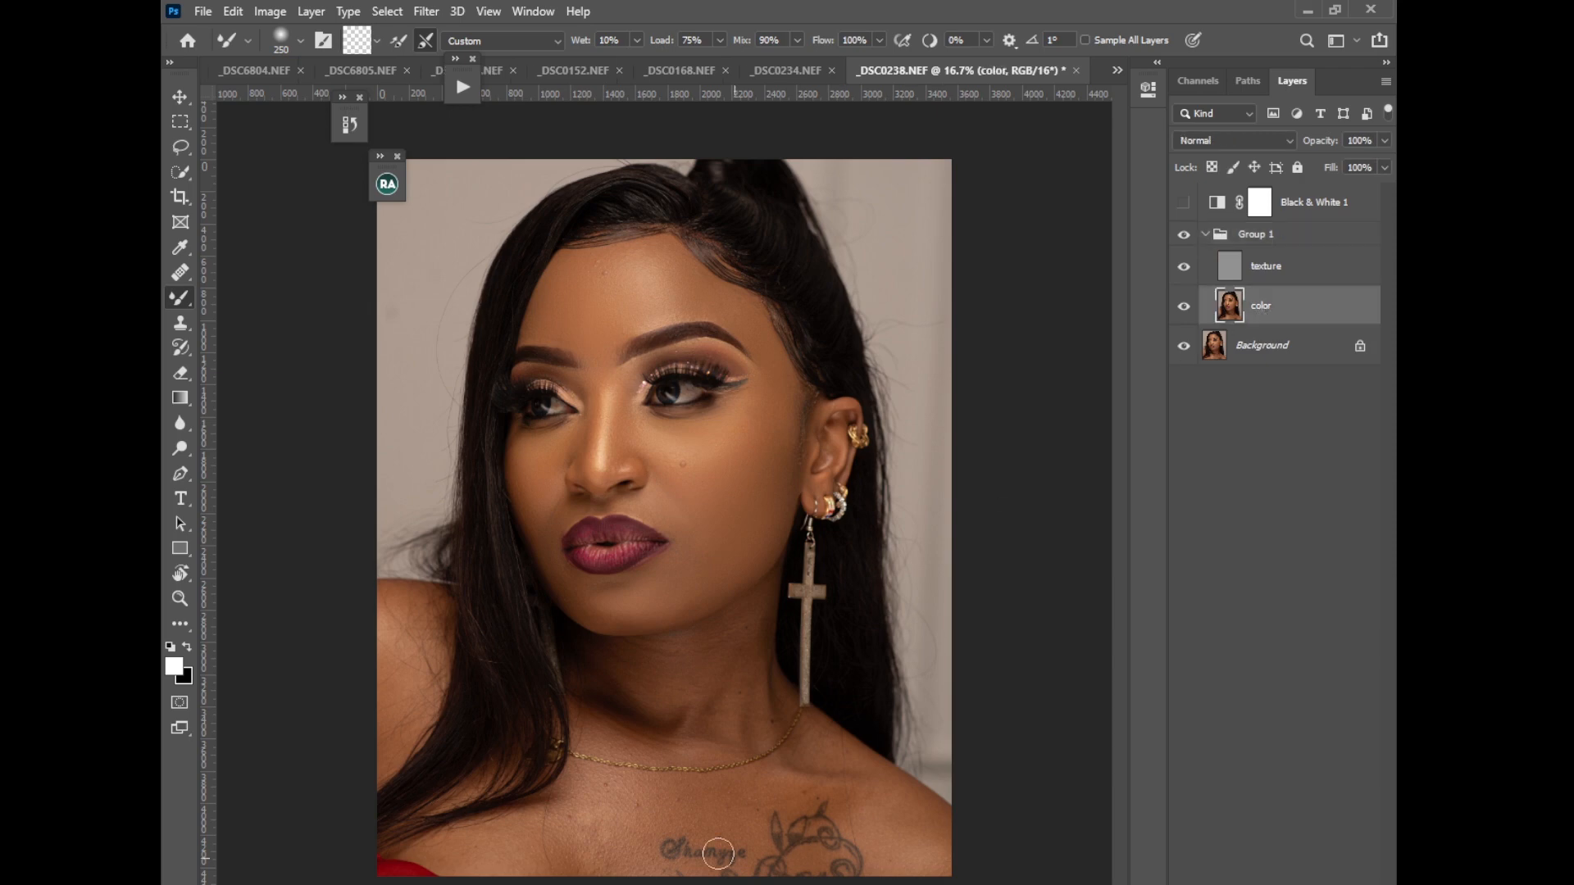
pyautogui.press(']')
pyautogui.press(']')
pyautogui.press(']')
pyautogui.press(']')
pyautogui.press('[')
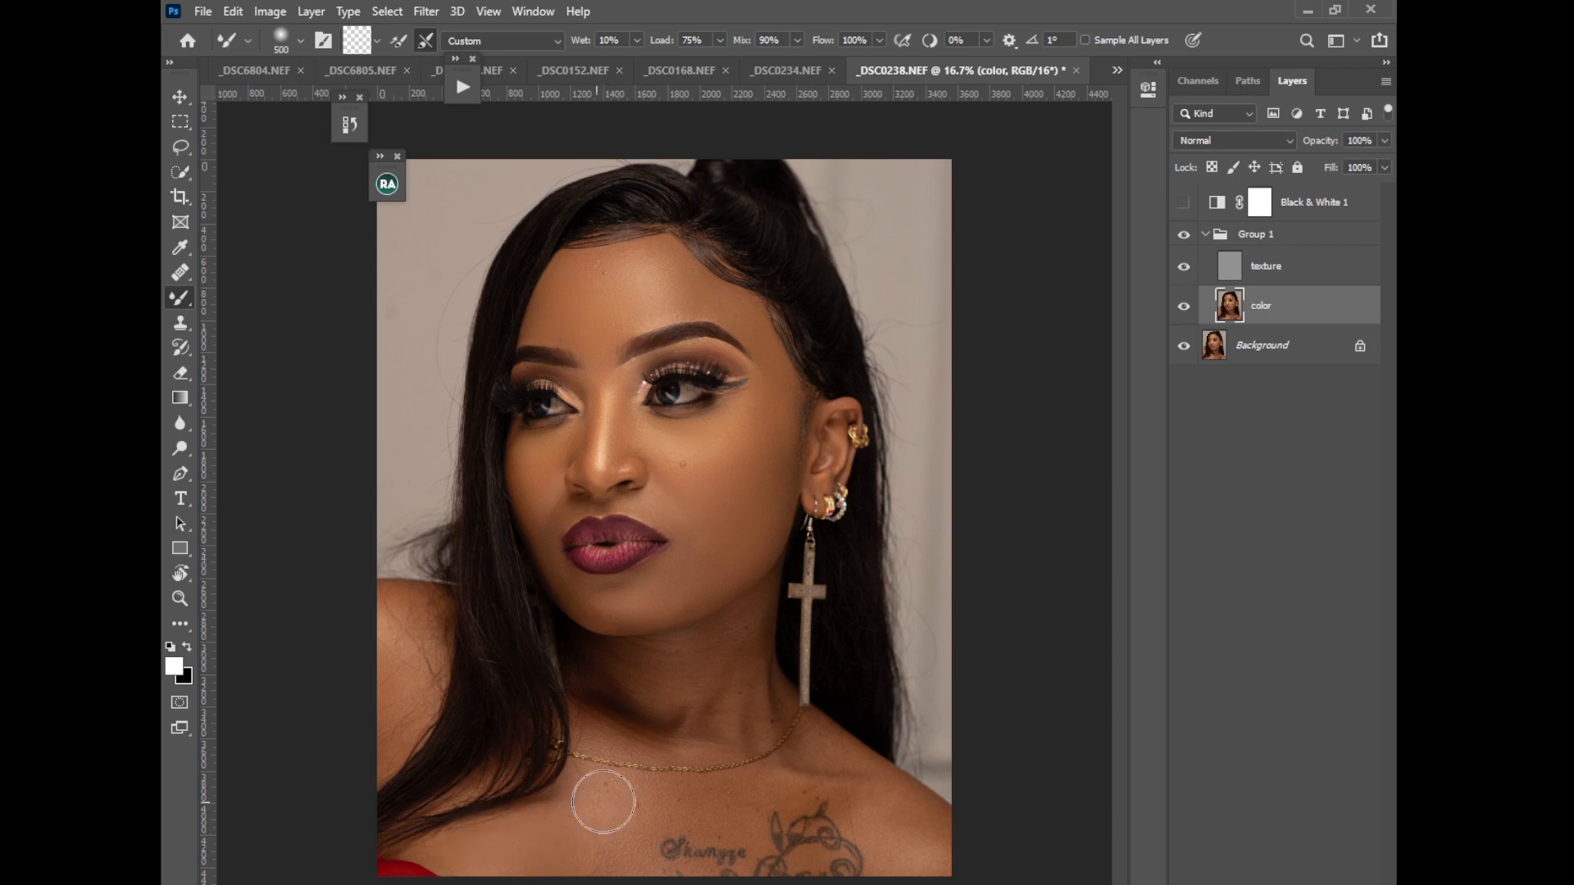
pyautogui.press('[')
pyautogui.press('[')
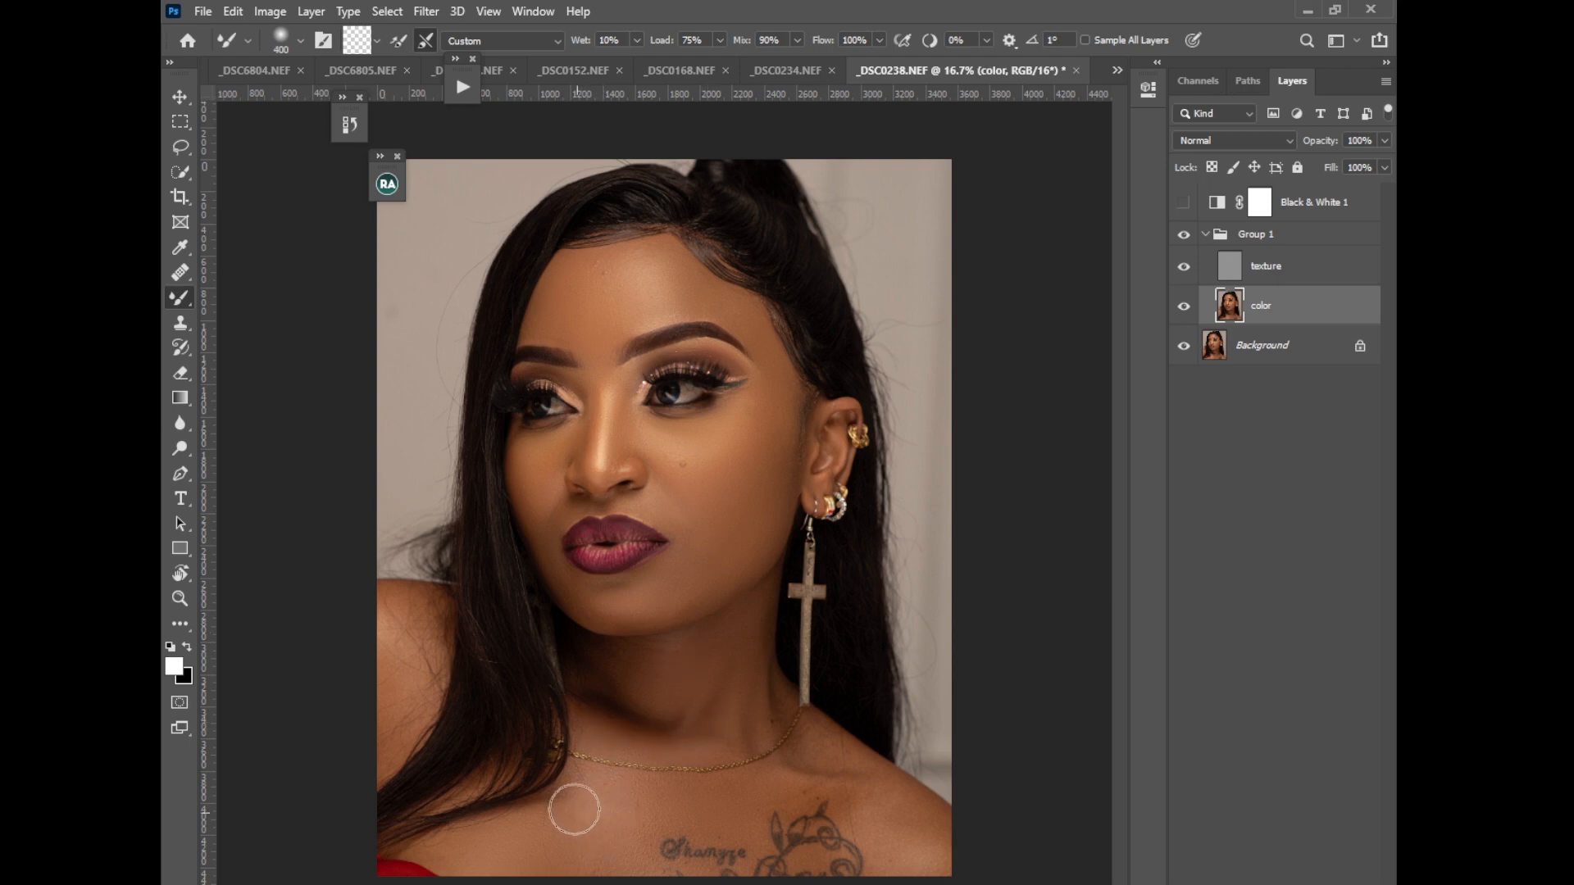
# Continue smoothing the chest skin around the necklace and tattoo, reducing the Mixer Brush to size 300
pyautogui.press(']')
pyautogui.press('[')
pyautogui.press('[')
pyautogui.press('[')
pyautogui.press('[')
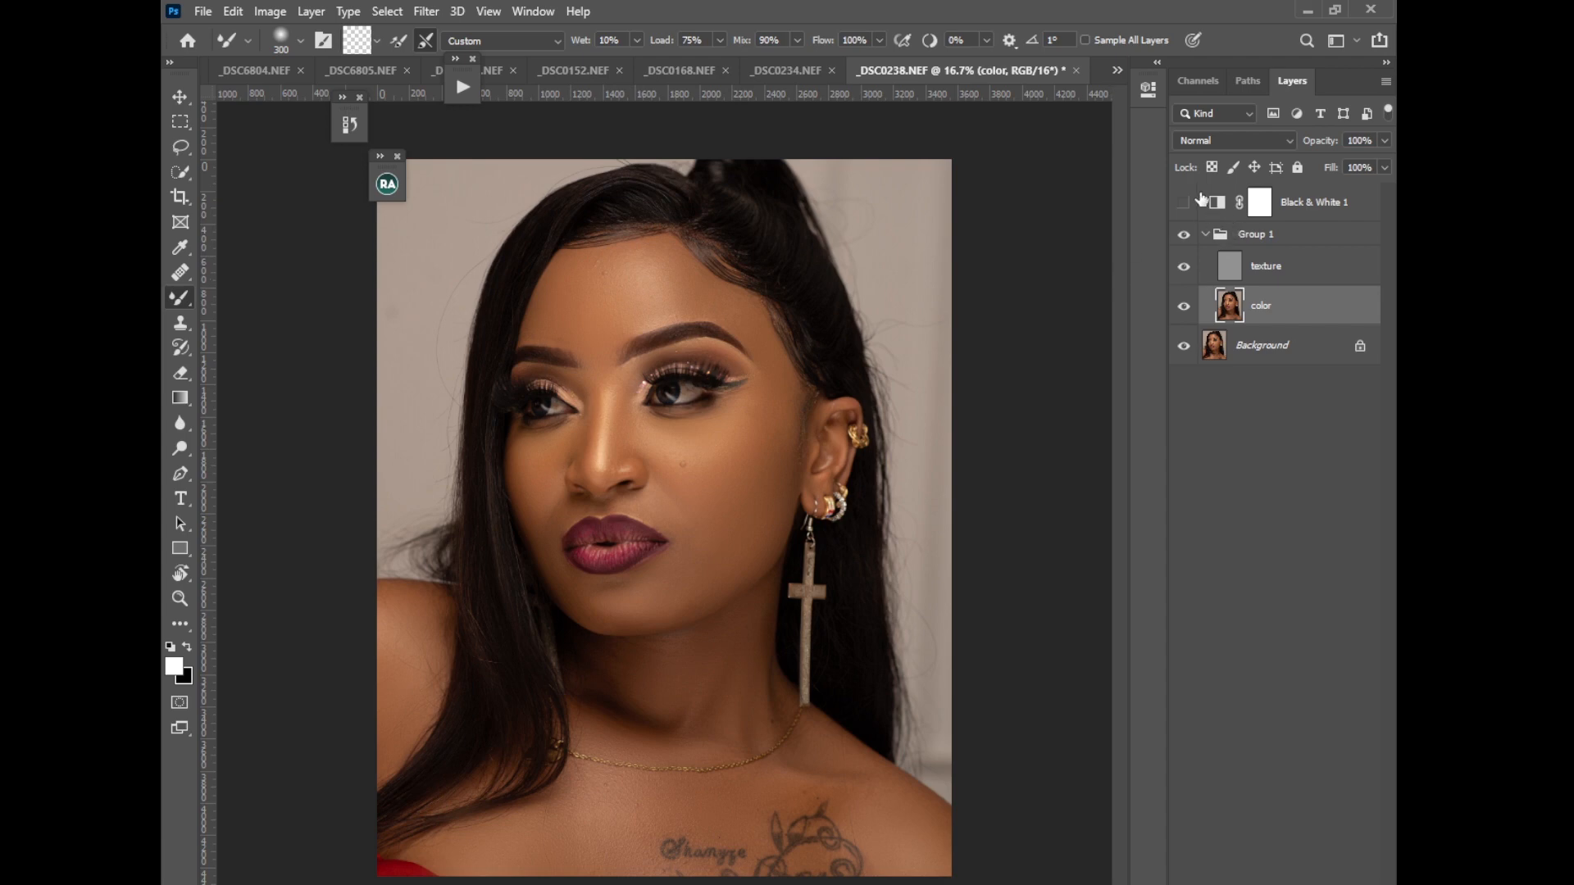
# Delete the Black & White 1 layer and activate the Spot Healing Brush Tool on the texture layer
pyautogui.click(1307, 210)
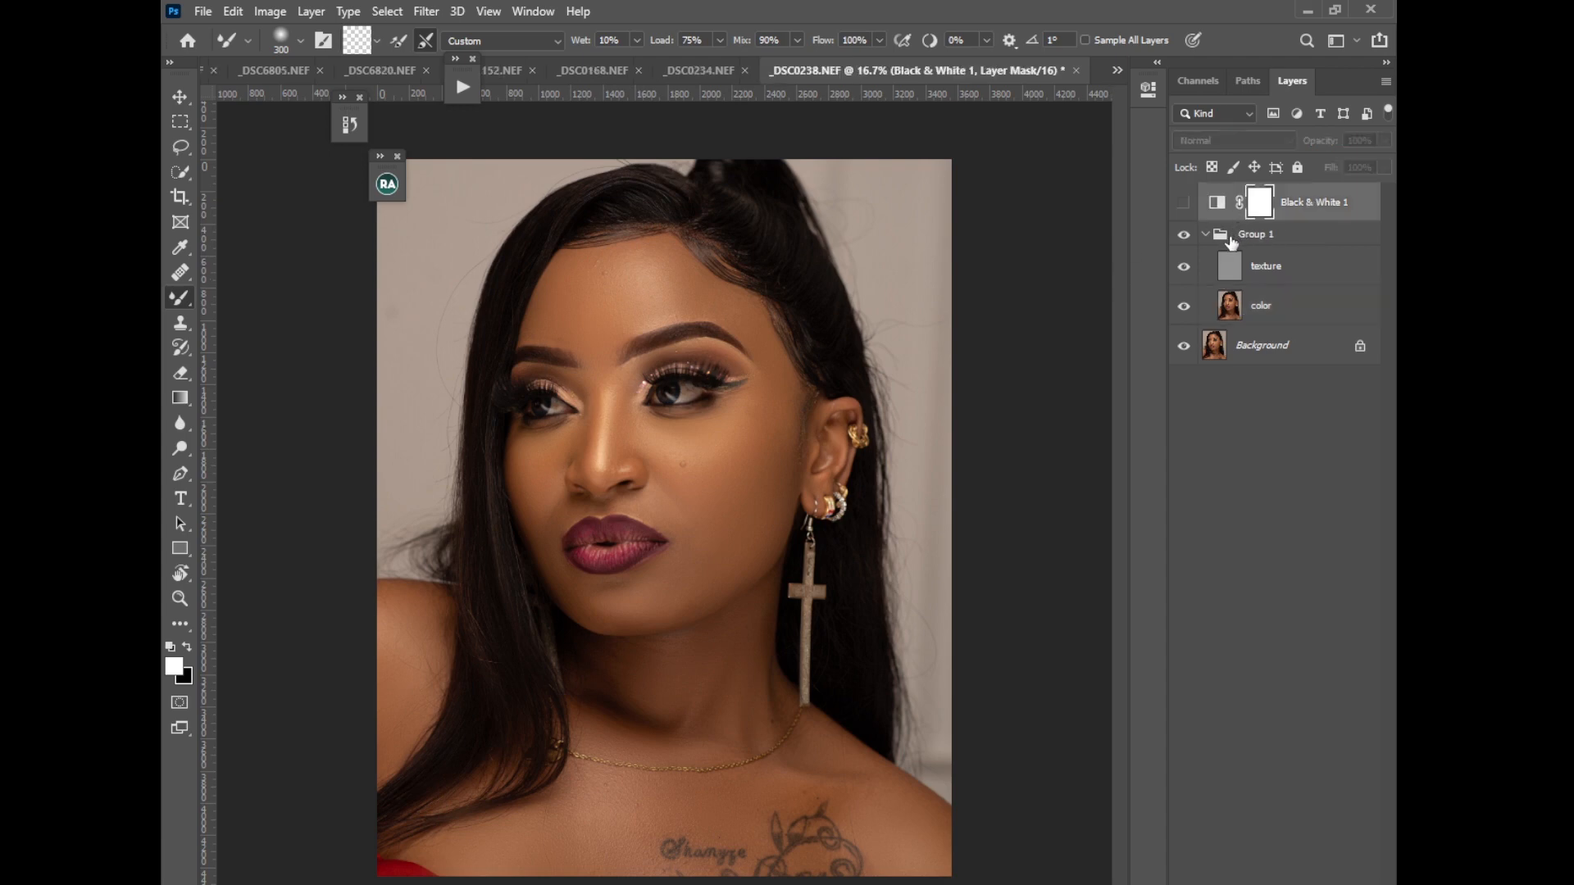
pyautogui.press('Delete')
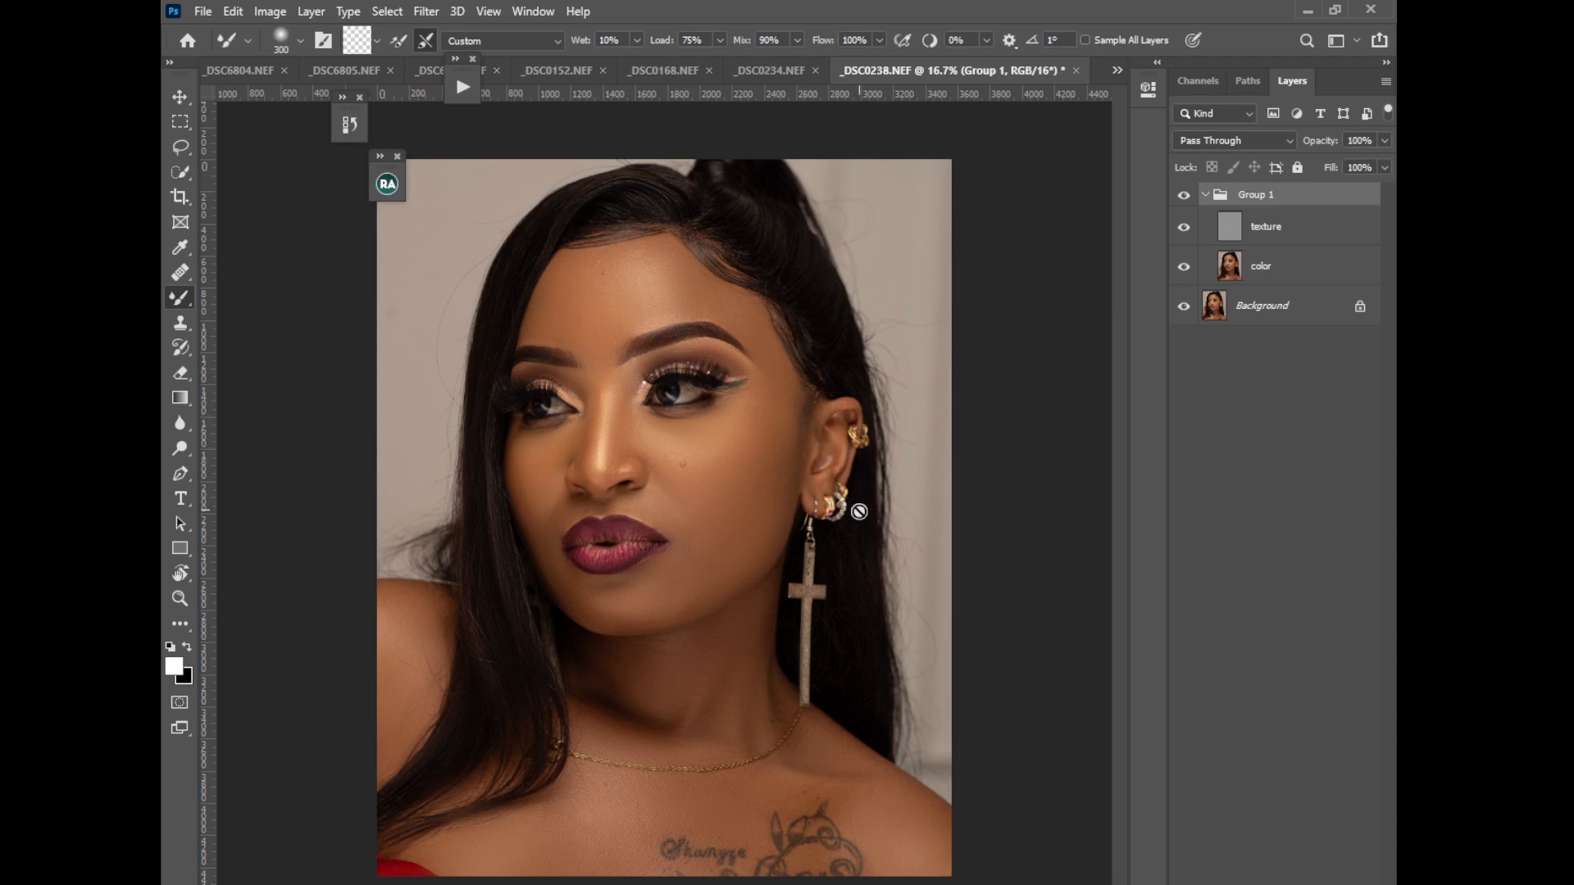
pyautogui.rightClick(182, 275)
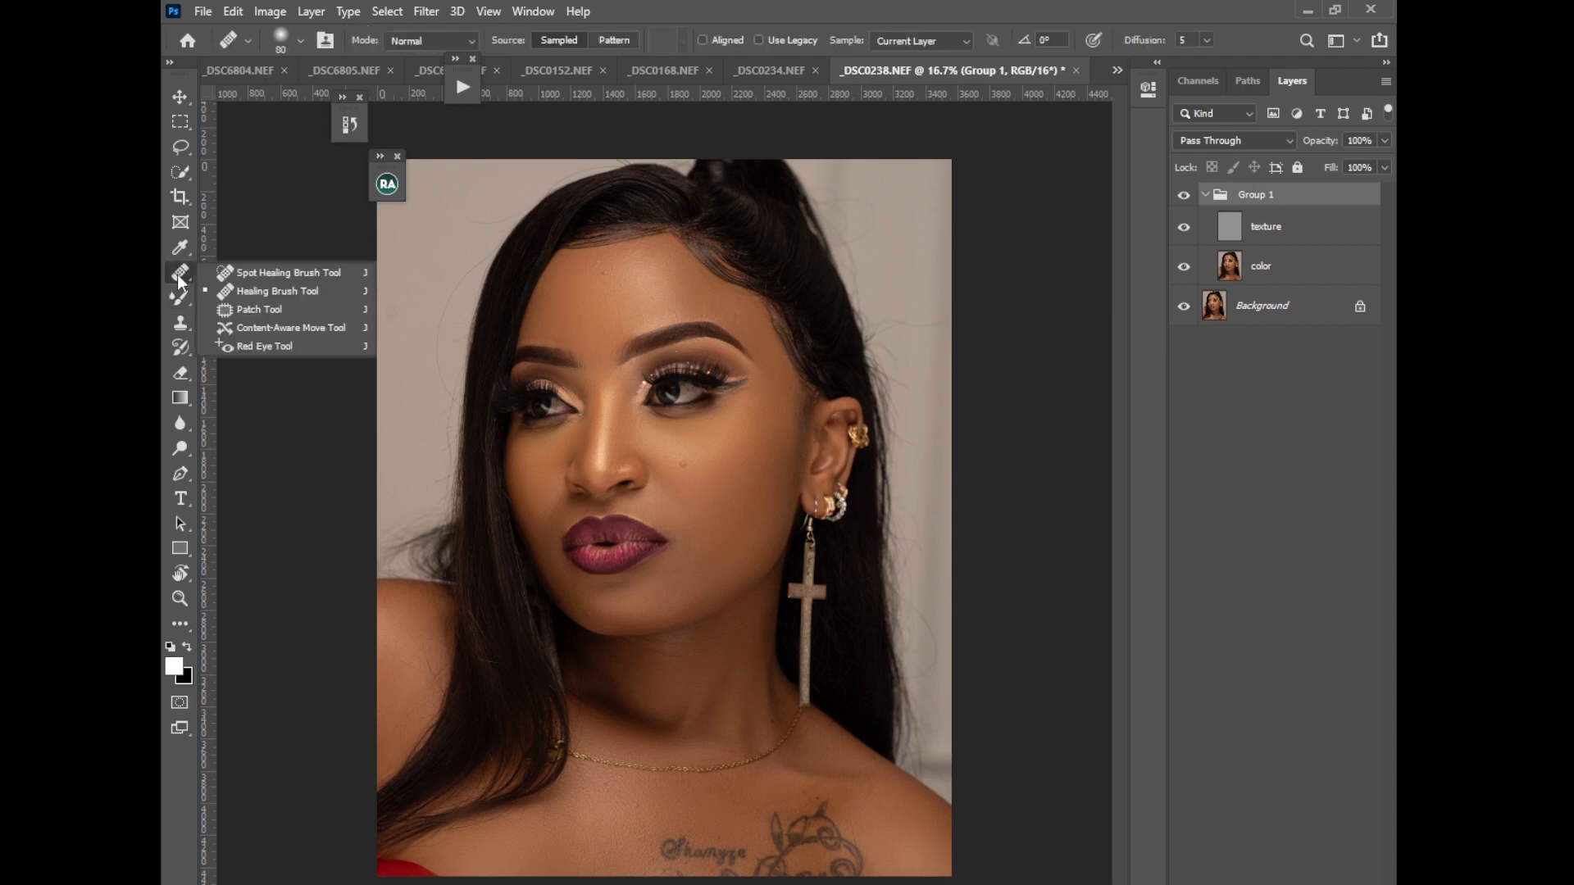
pyautogui.click(251, 269)
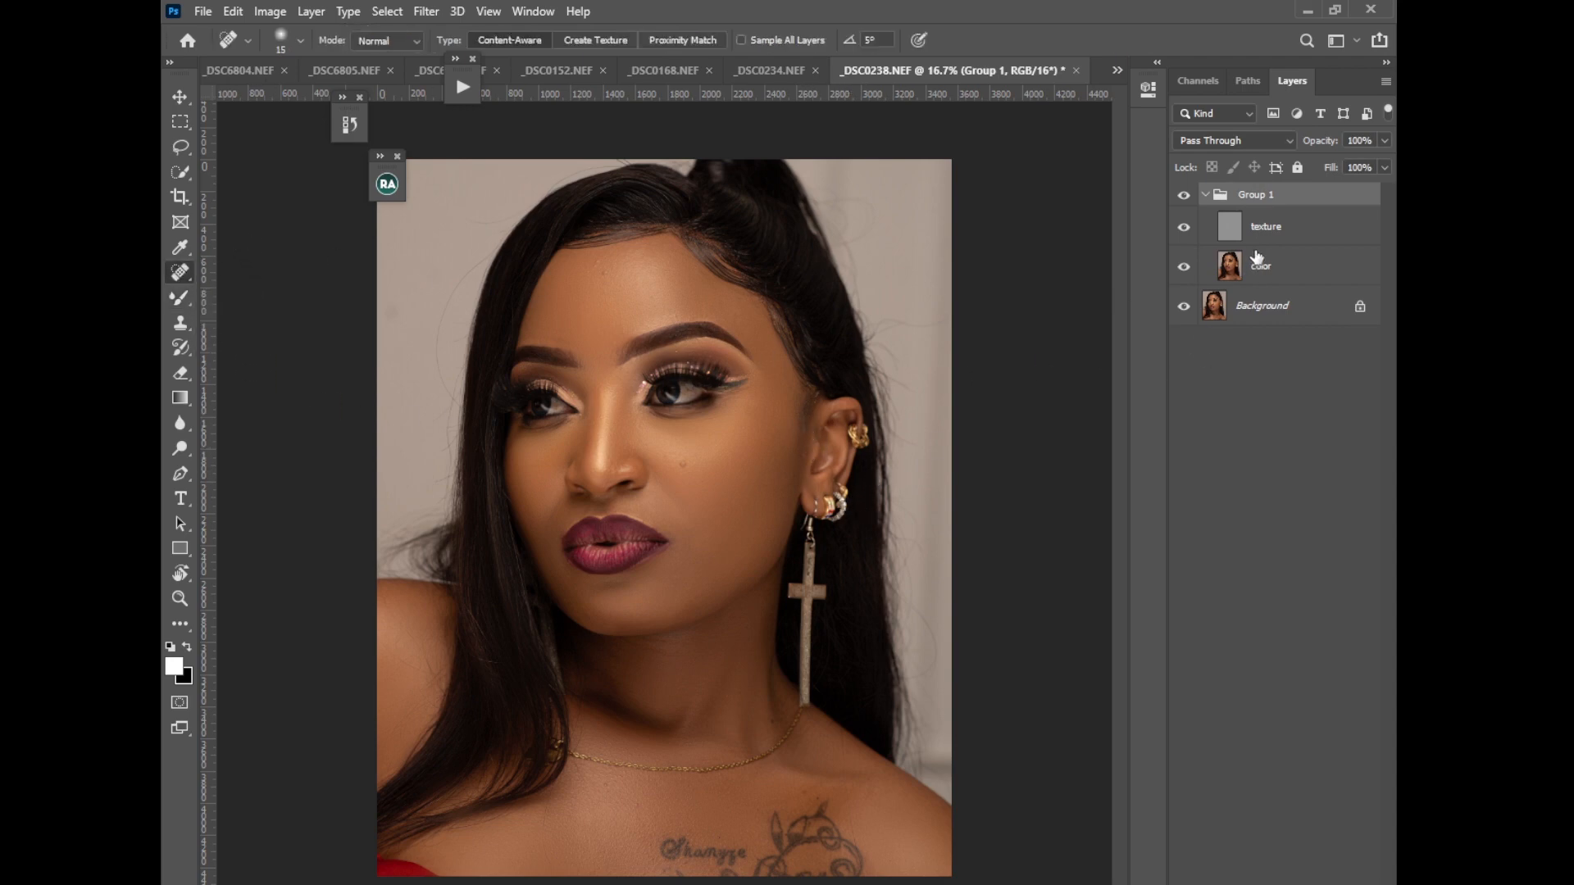
pyautogui.click(1260, 229)
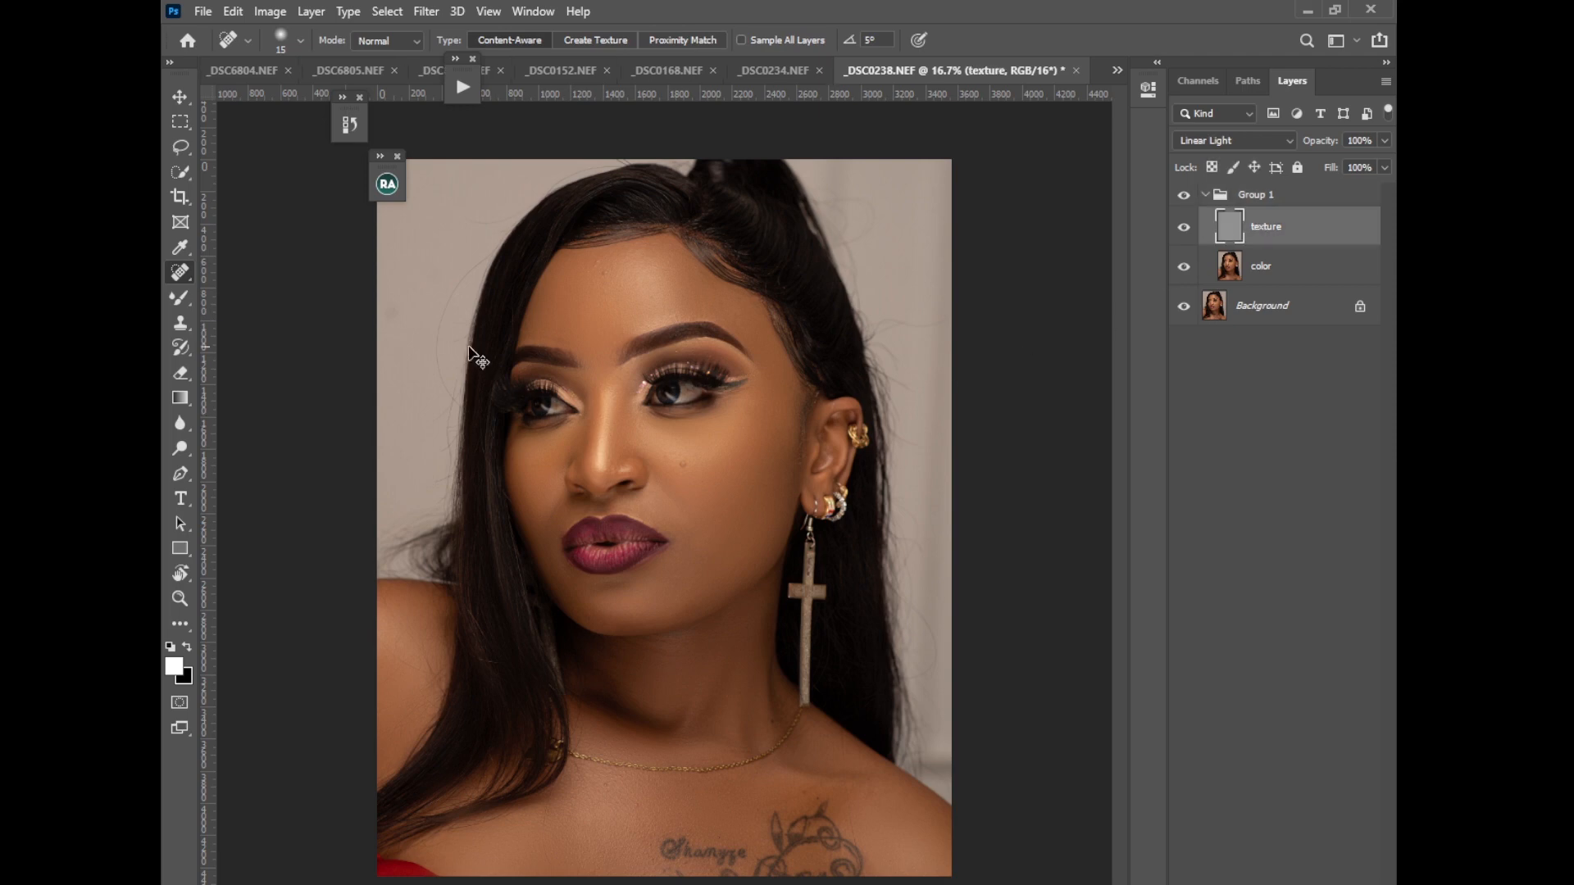
# Remove stray hairs from the background beside the long hair with the Spot Healing Brush at size 125
pyautogui.hotkey('ctrl', '+')
pyautogui.hotkey('ctrl', '+')
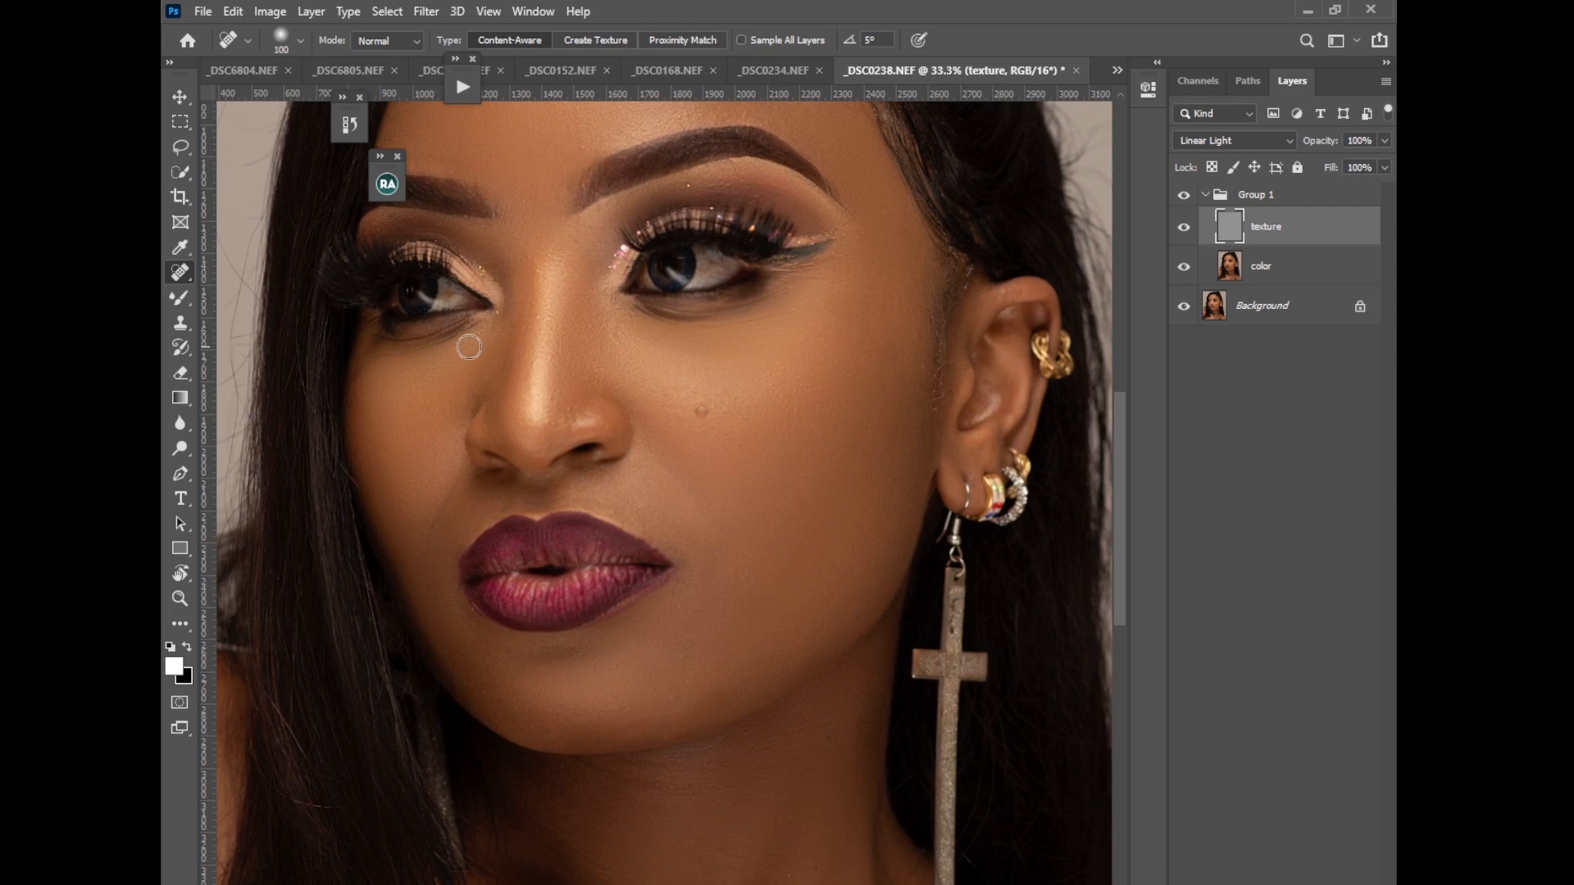
pyautogui.press(']')
pyautogui.hscroll(-6, 623, 783)
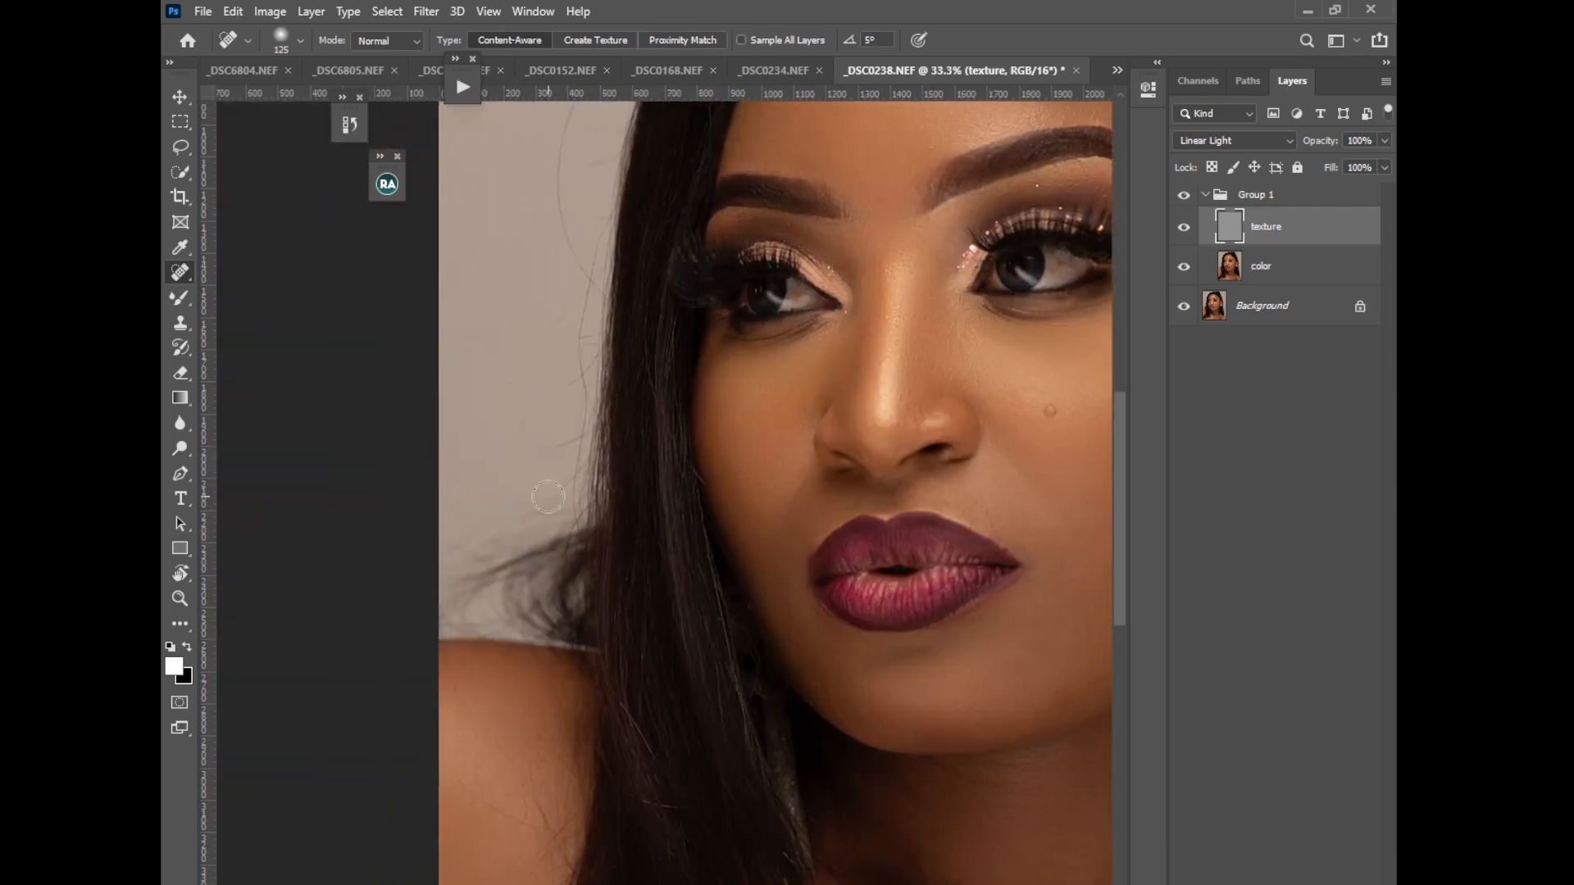
pyautogui.moveTo(579, 267); pyautogui.dragTo(572, 147)
pyautogui.scroll(2, 1123, 418)
pyautogui.scroll(3, 1123, 423)
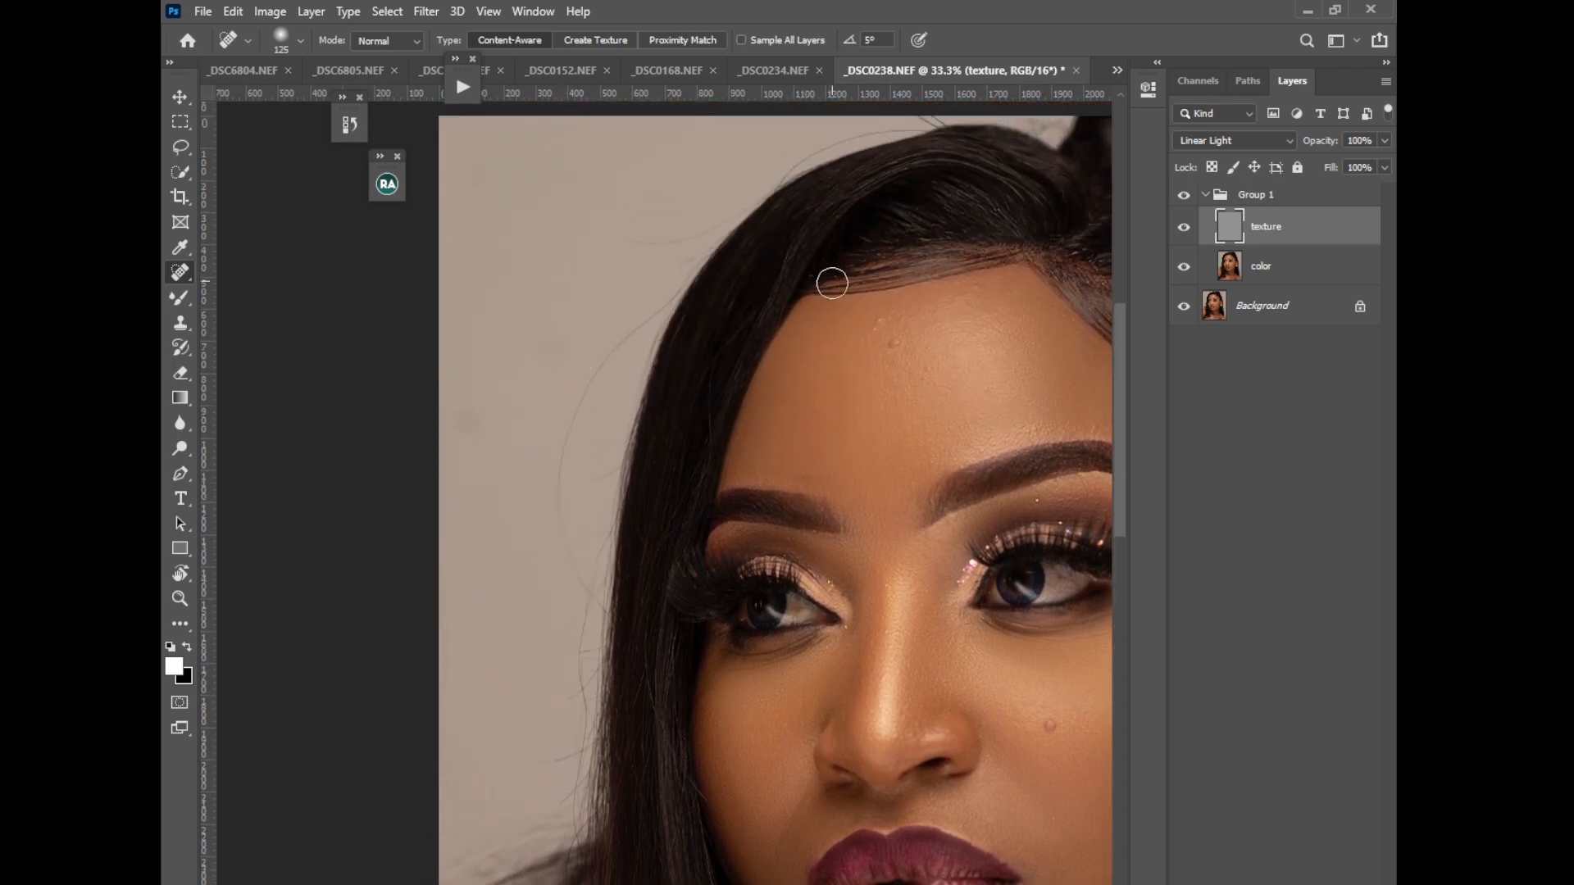
# Heal the small forehead blemishes near the hairline on the texture layer, starting with the Spot Healing Brush at size 80
pyautogui.scroll(2, 818, 264)
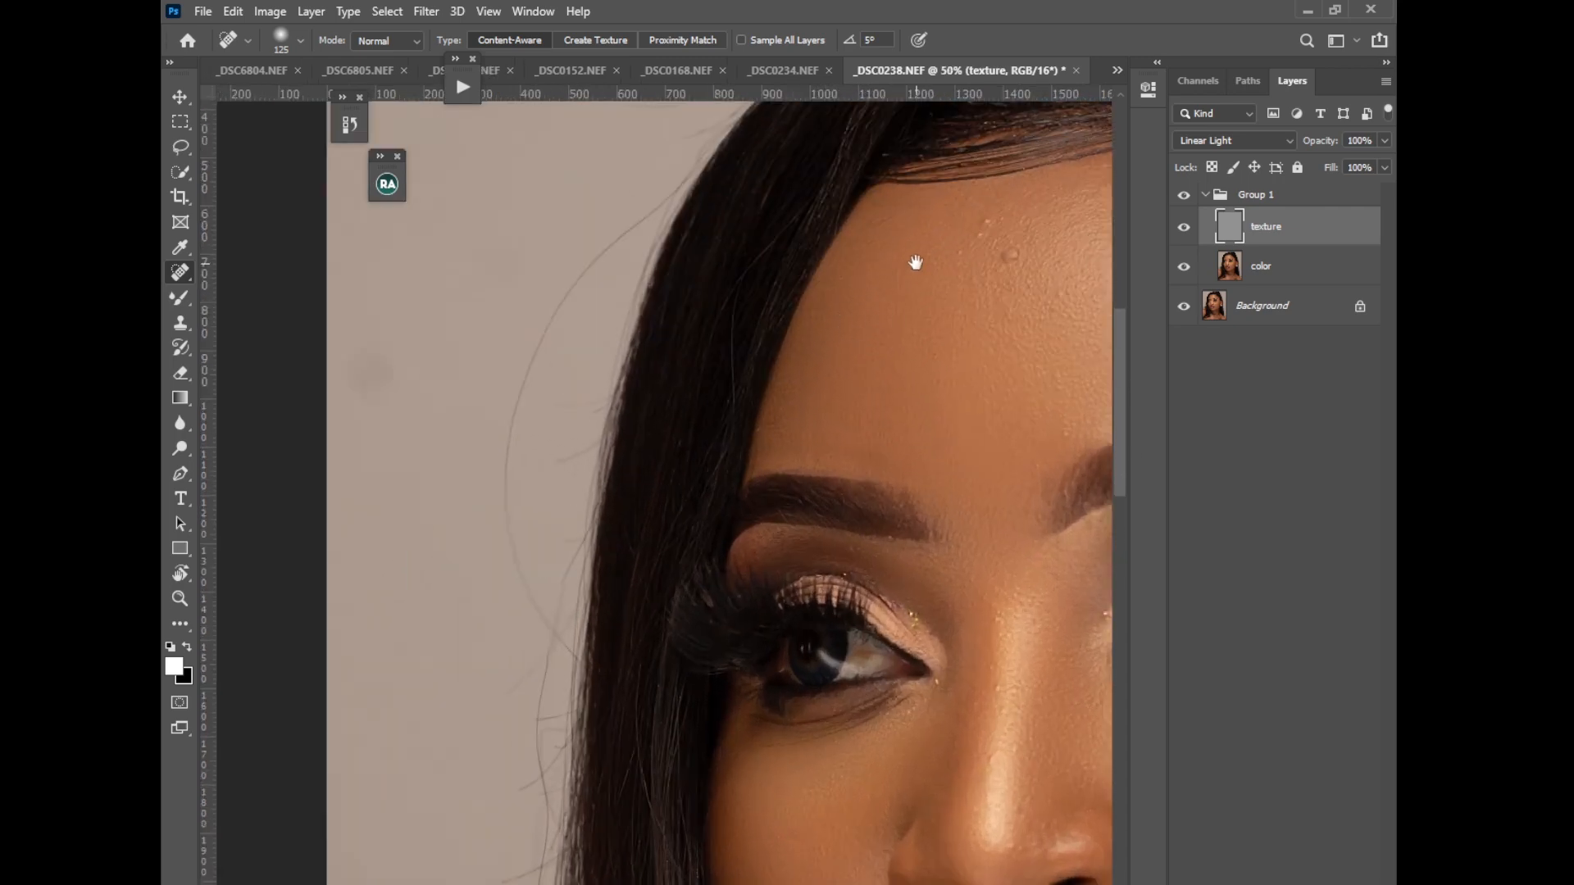
pyautogui.moveTo(916, 262); pyautogui.dragTo(843, 456)
pyautogui.press('[')
pyautogui.press('[')
pyautogui.press('[')
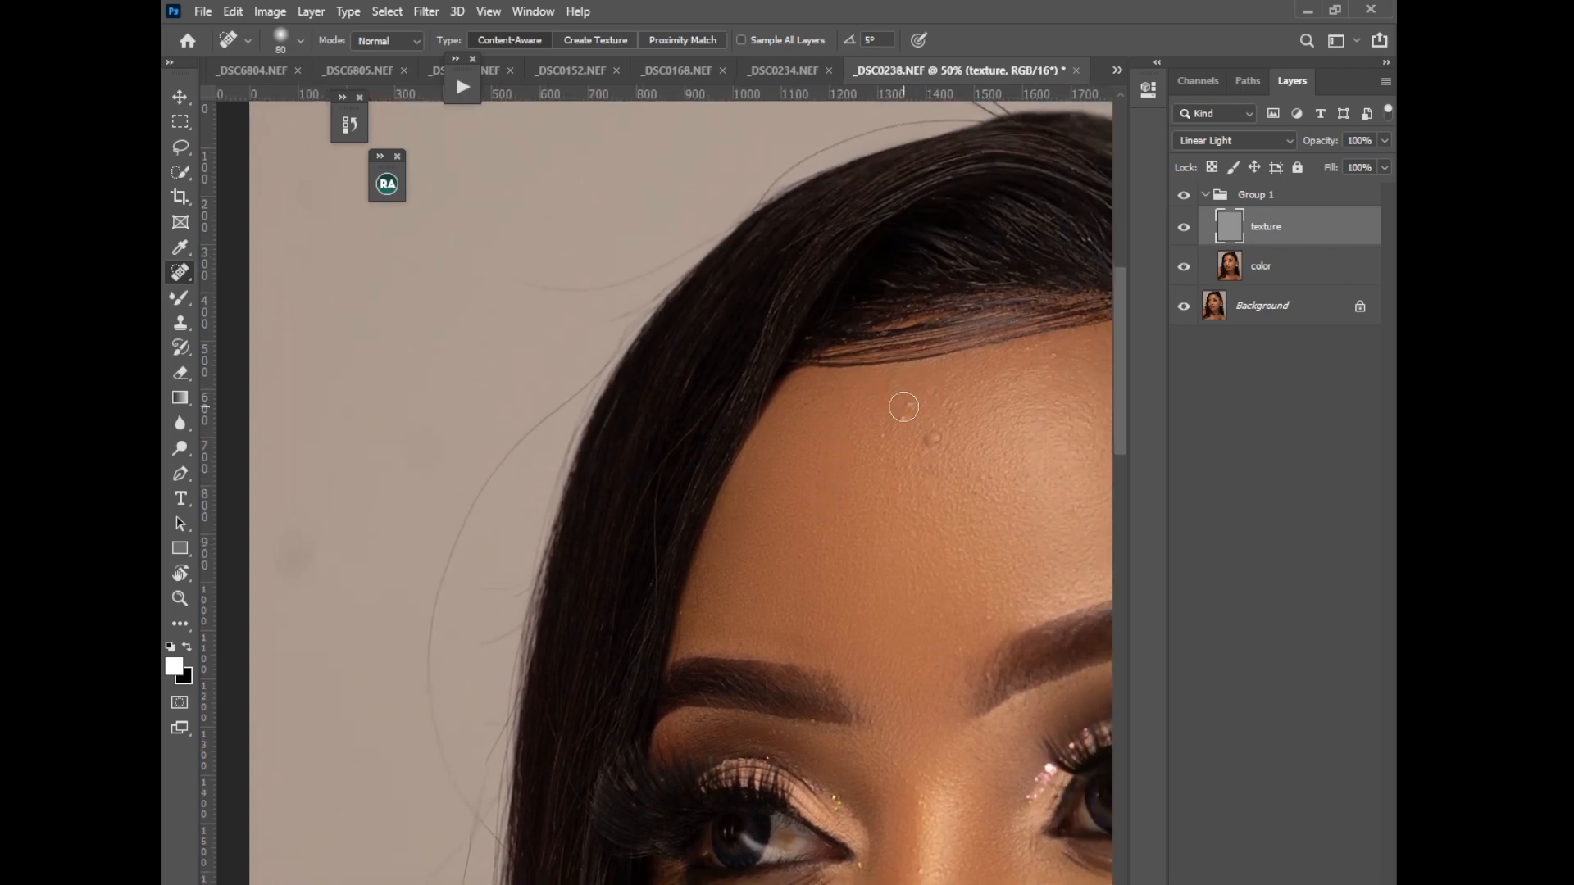
pyautogui.click(905, 407)
pyautogui.click(893, 379)
pyautogui.click(1036, 354)
pyautogui.click(812, 646)
pyautogui.click(698, 566)
# Heal the marks on the cheek and beside the corner of the lips with the Spot Healing Brush at size 50
pyautogui.moveTo(1124, 453); pyautogui.dragTo(1123, 525)
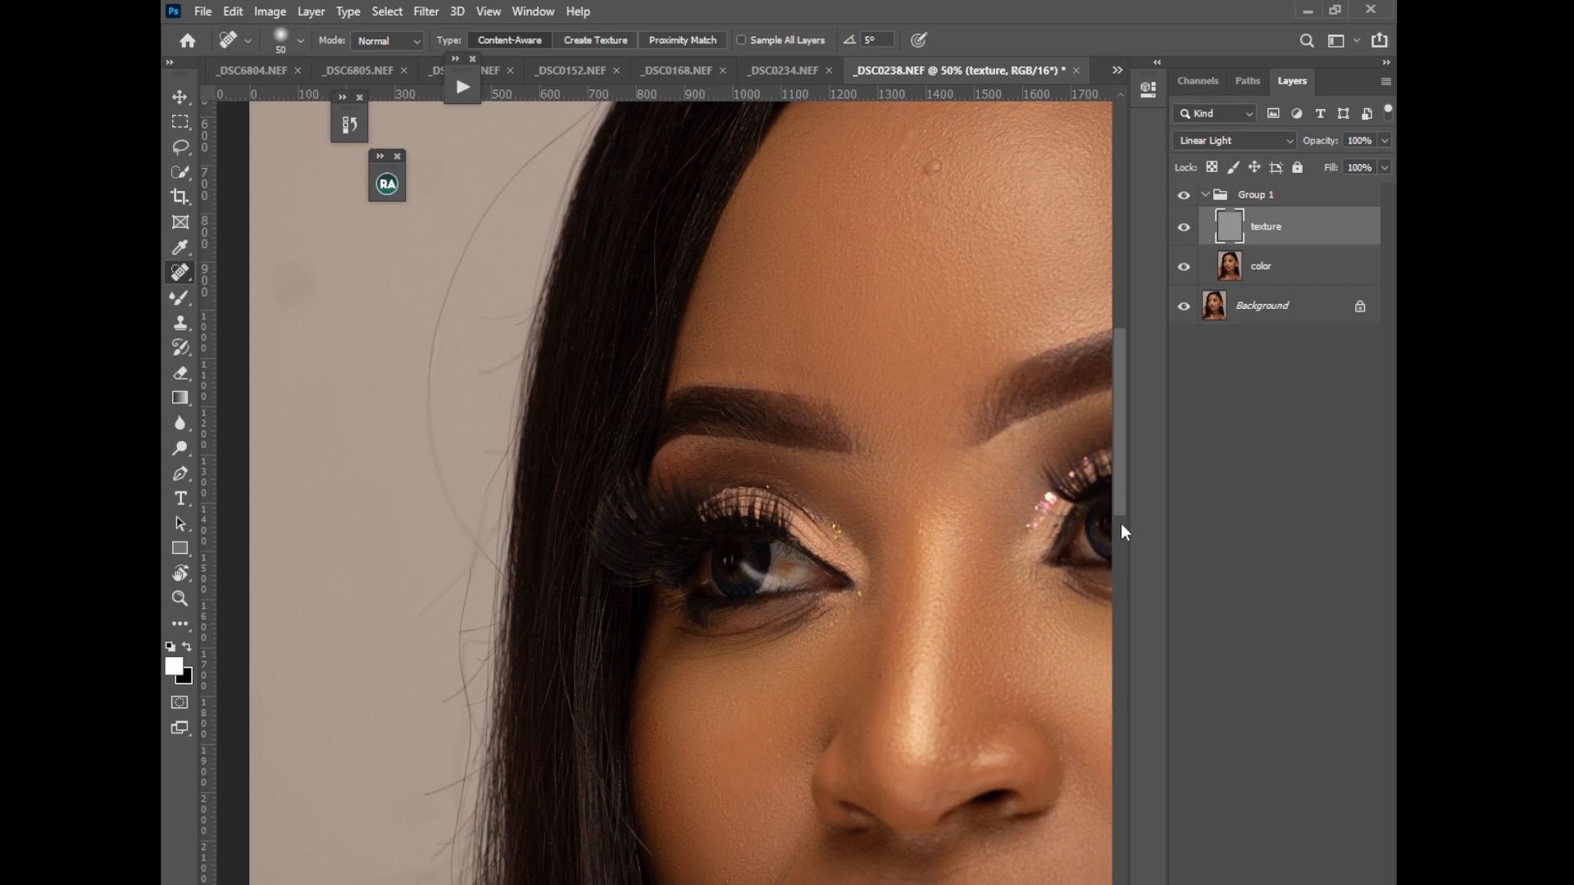
pyautogui.moveTo(1125, 533); pyautogui.dragTo(1124, 573)
pyautogui.moveTo(760, 774)
pyautogui.mouseDown()
pyautogui.moveTo(790, 682)
pyautogui.moveTo(818, 654)
pyautogui.mouseUp()
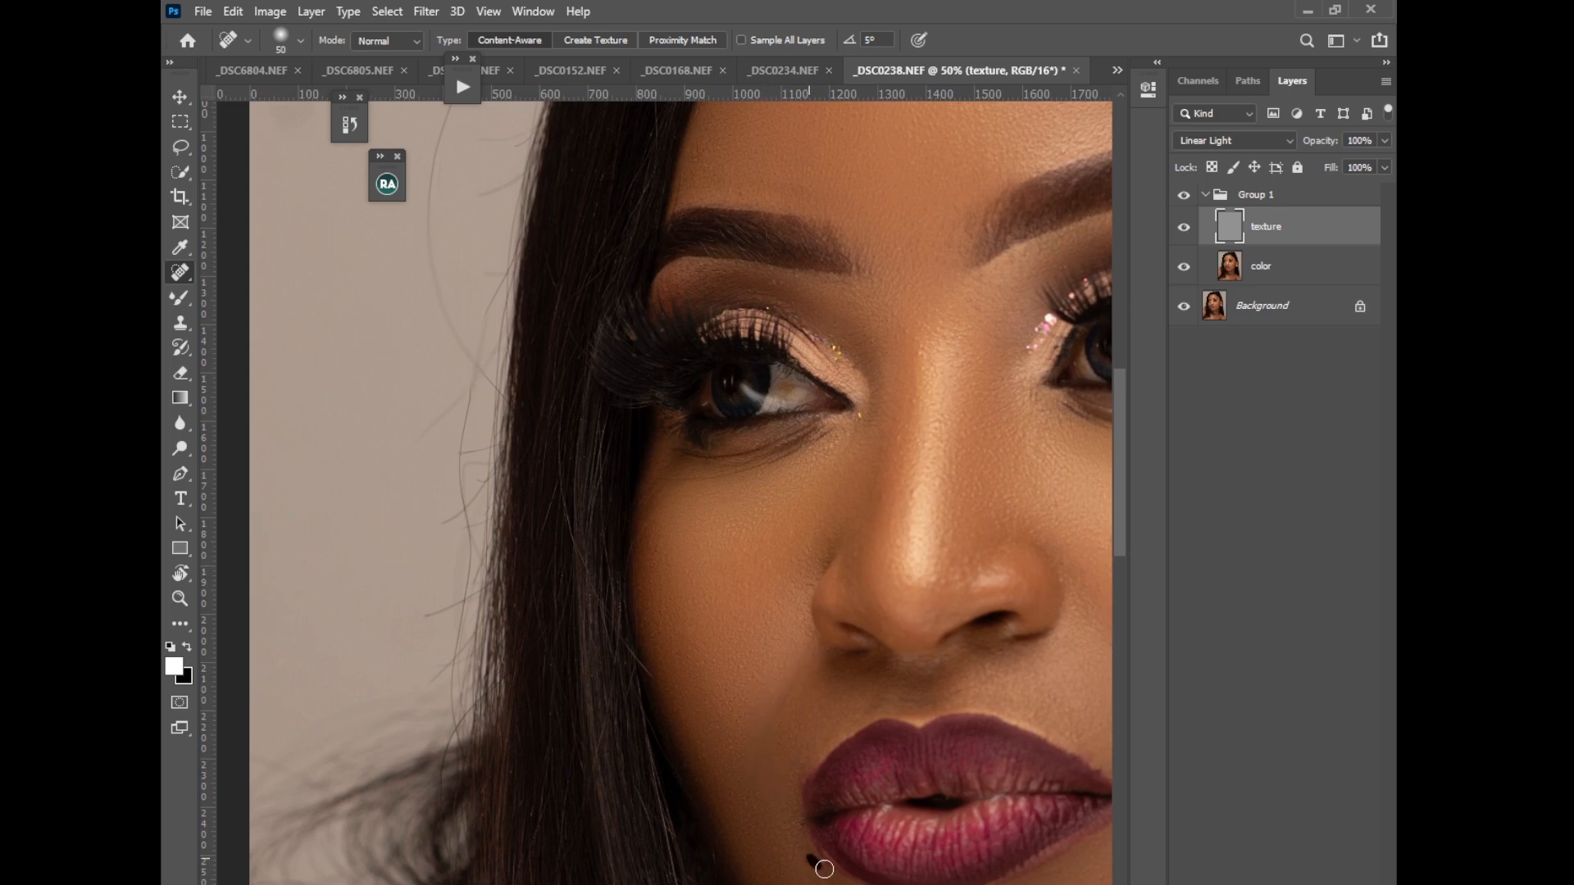
pyautogui.hscroll(5, 820, 759)
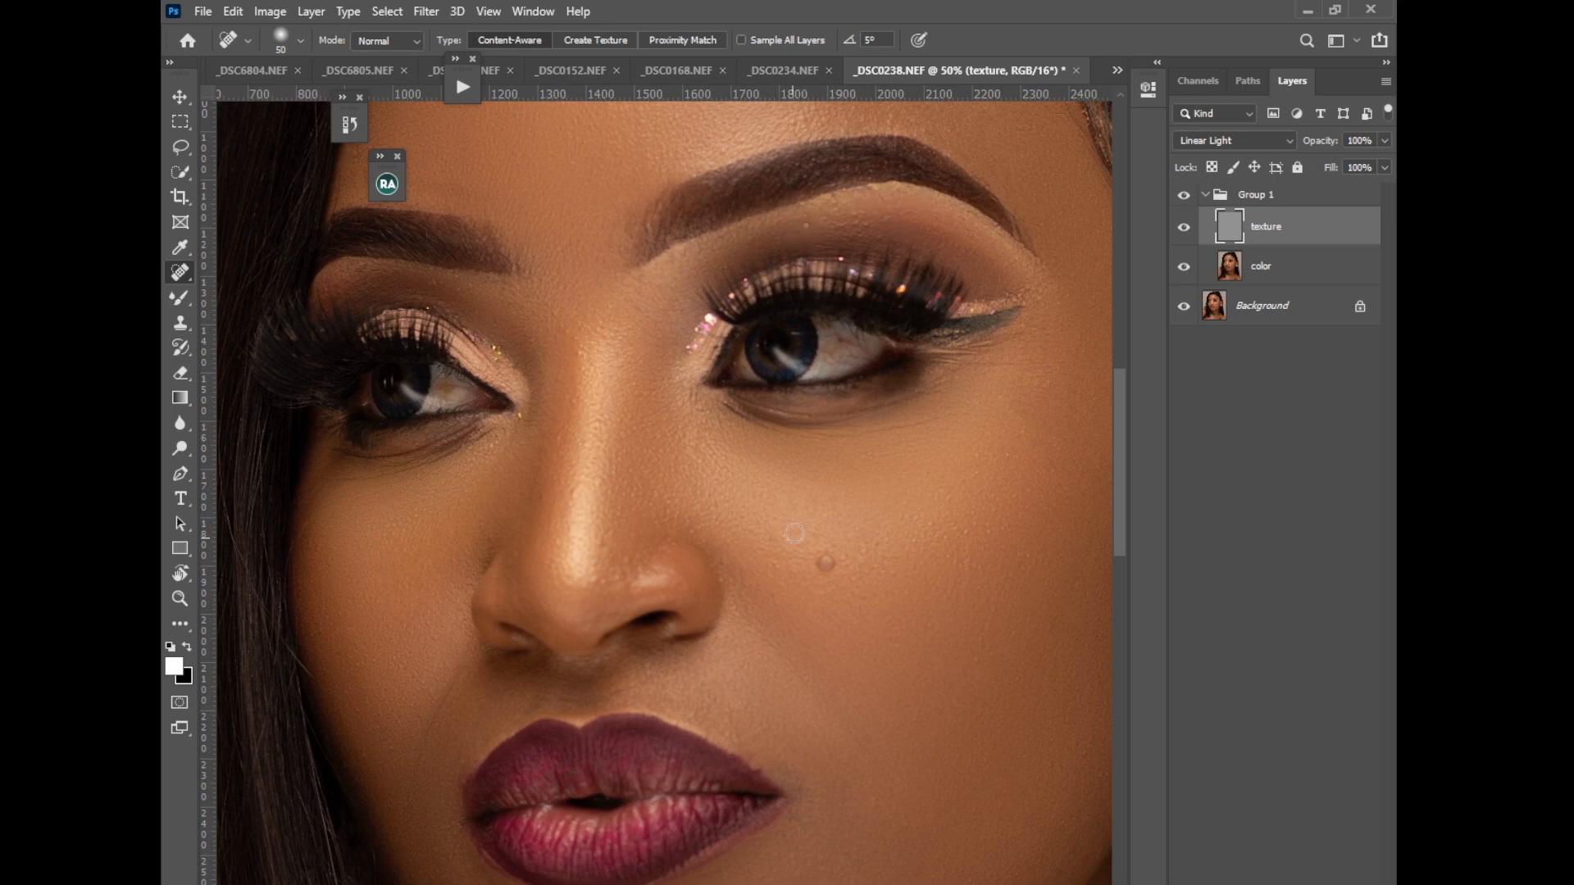
# Heal the remaining spots in front of the ear, on the neck and on the upper chest on the texture layer
pyautogui.moveTo(816, 884); pyautogui.dragTo(852, 884)
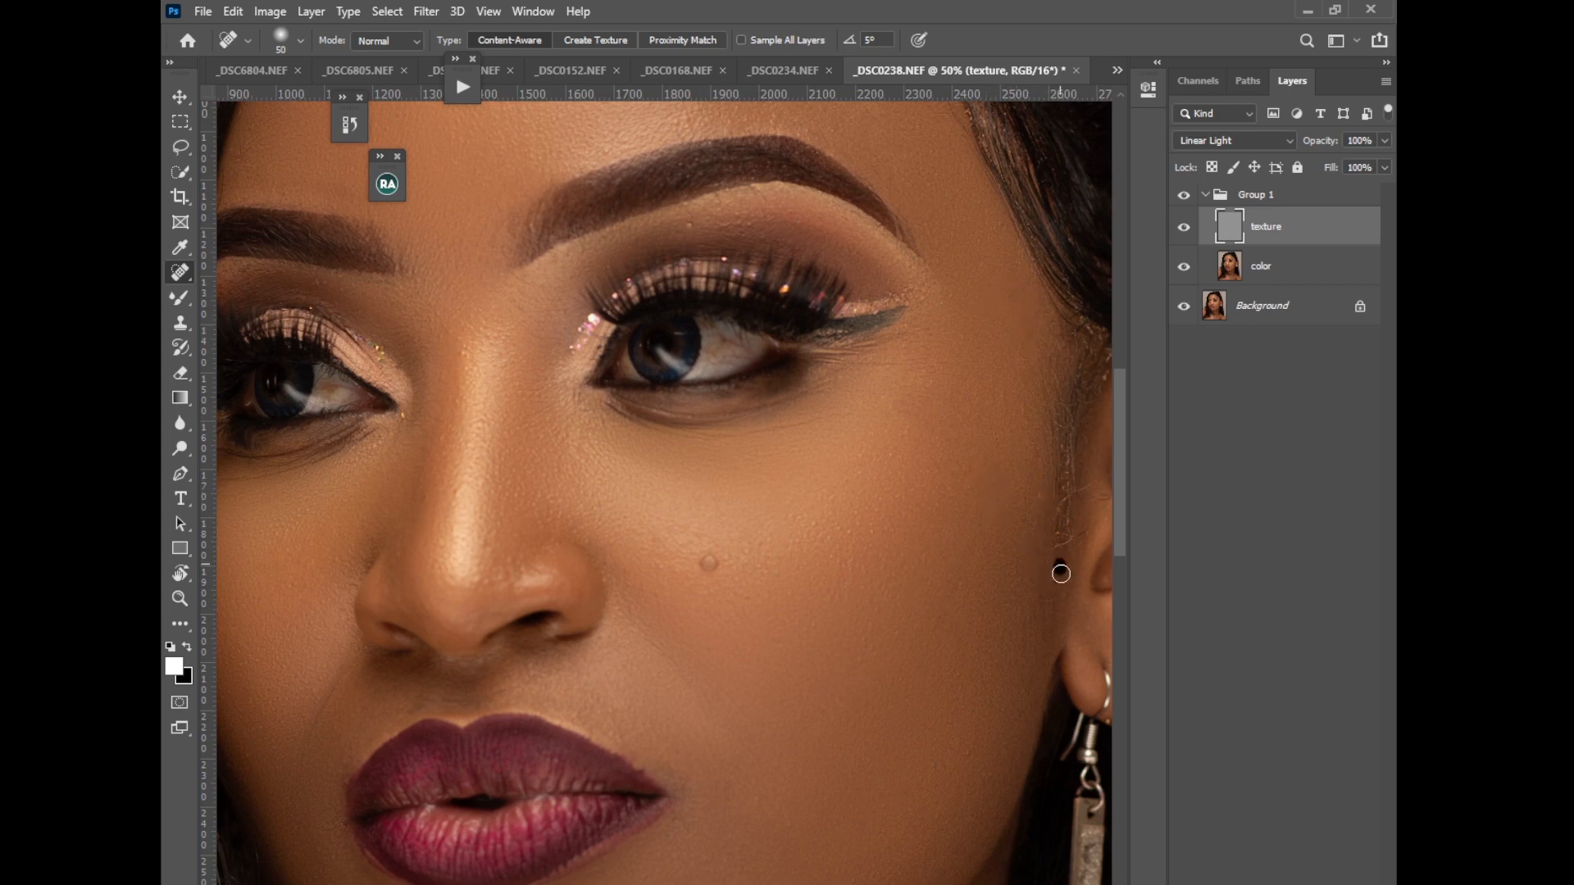
pyautogui.scroll(5, 1130, 490)
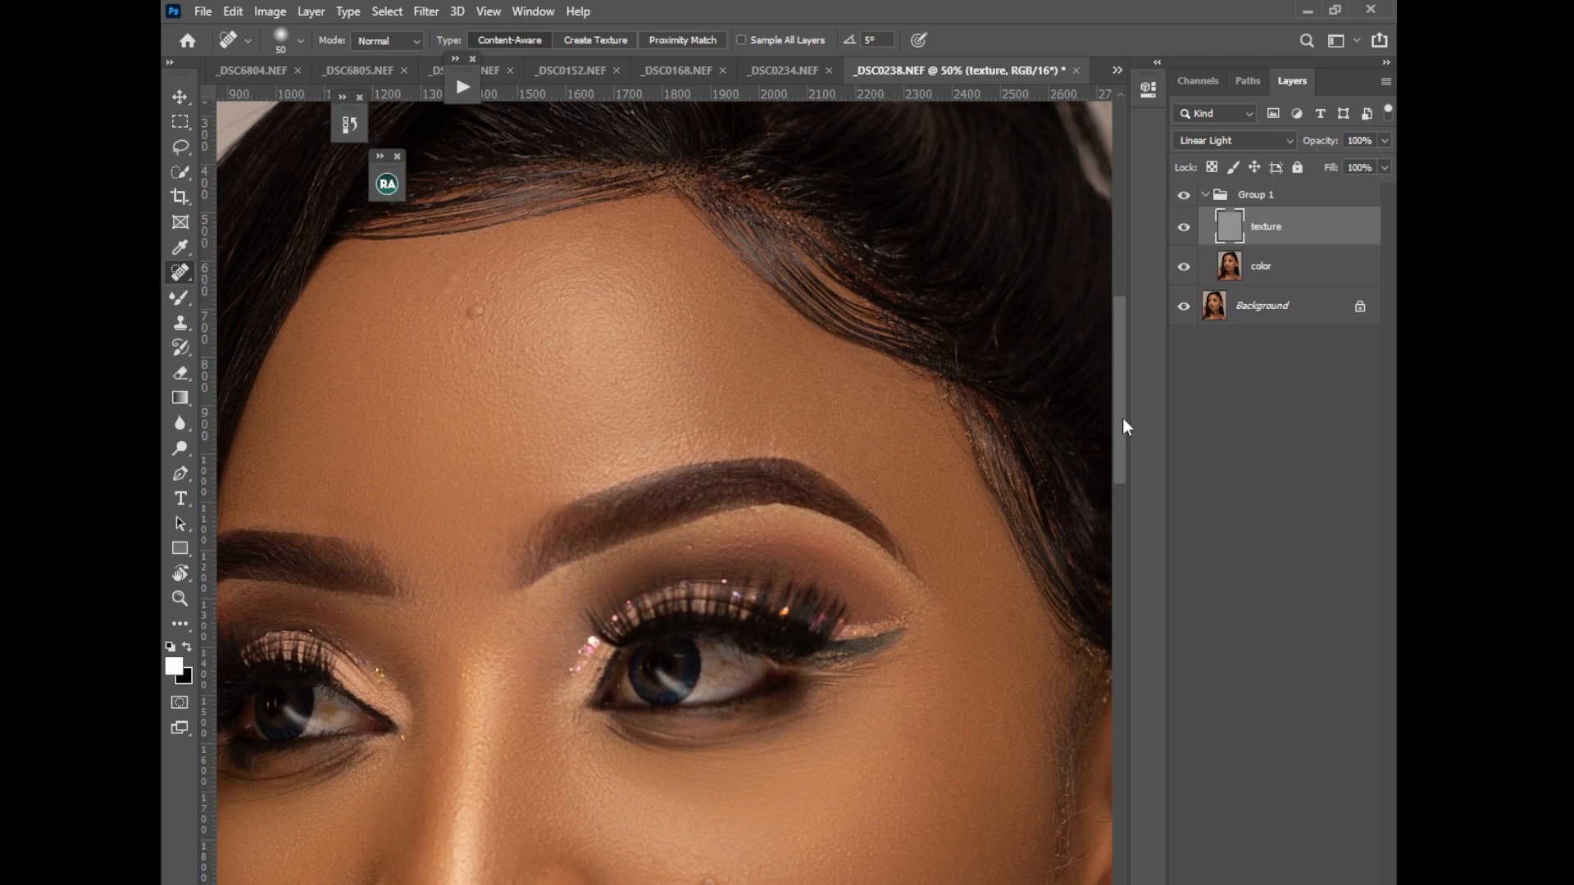
pyautogui.moveTo(1123, 418)
pyautogui.mouseDown()
pyautogui.moveTo(1140, 527)
pyautogui.moveTo(1114, 665)
pyautogui.mouseUp()
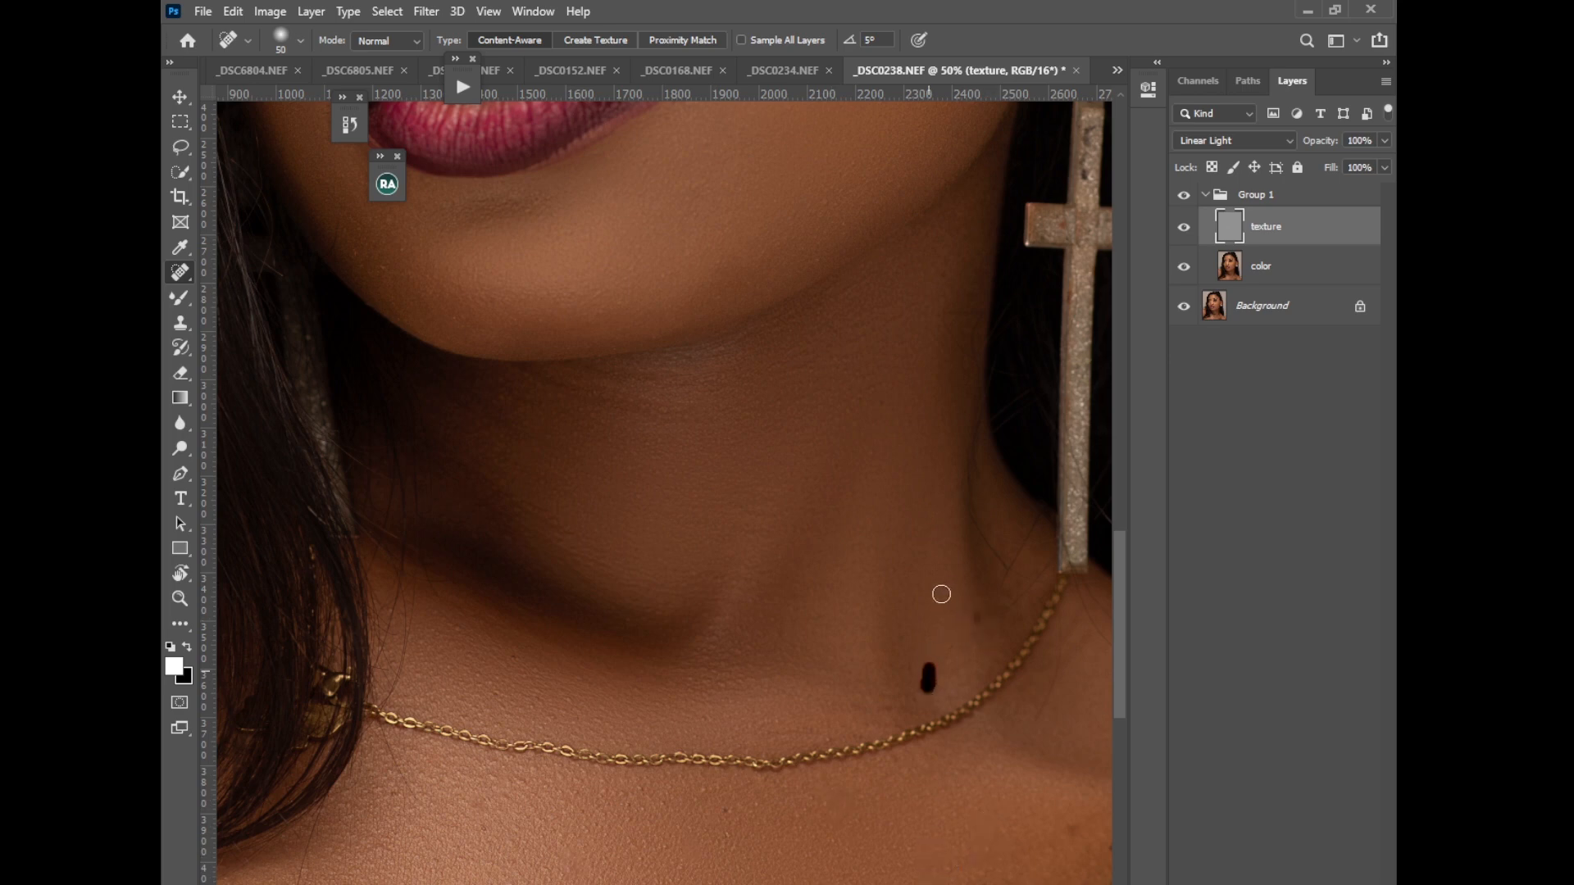
pyautogui.scroll(-3, 804, 567)
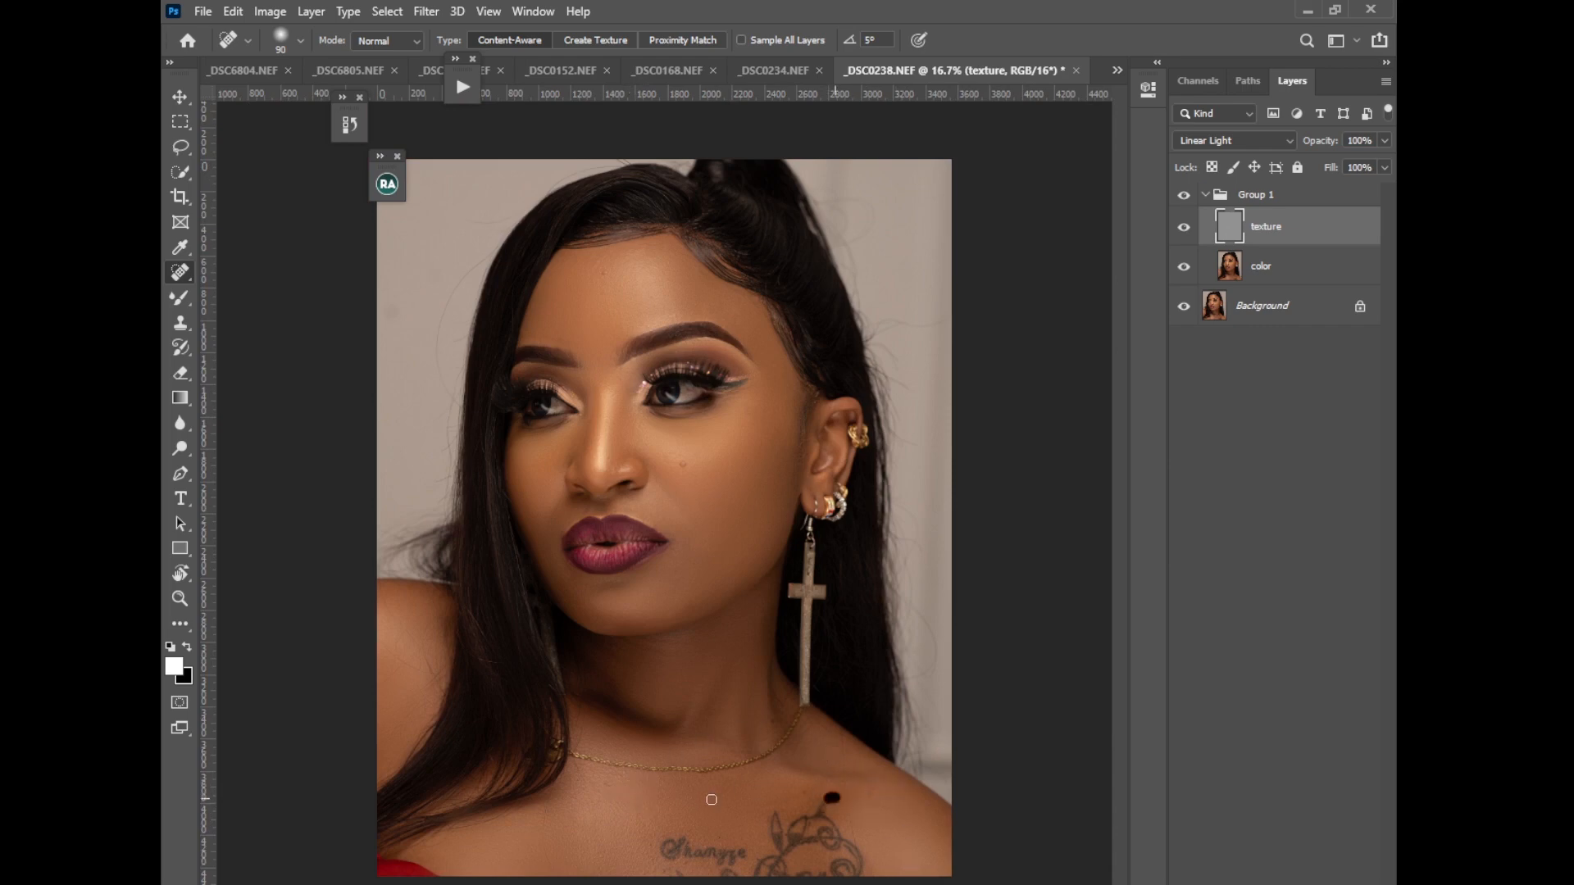
# Switch Group 1 off and on repeatedly to compare the portrait before and after the retouch
pyautogui.click(1183, 196)
pyautogui.click(1182, 197)
pyautogui.click(1180, 199)
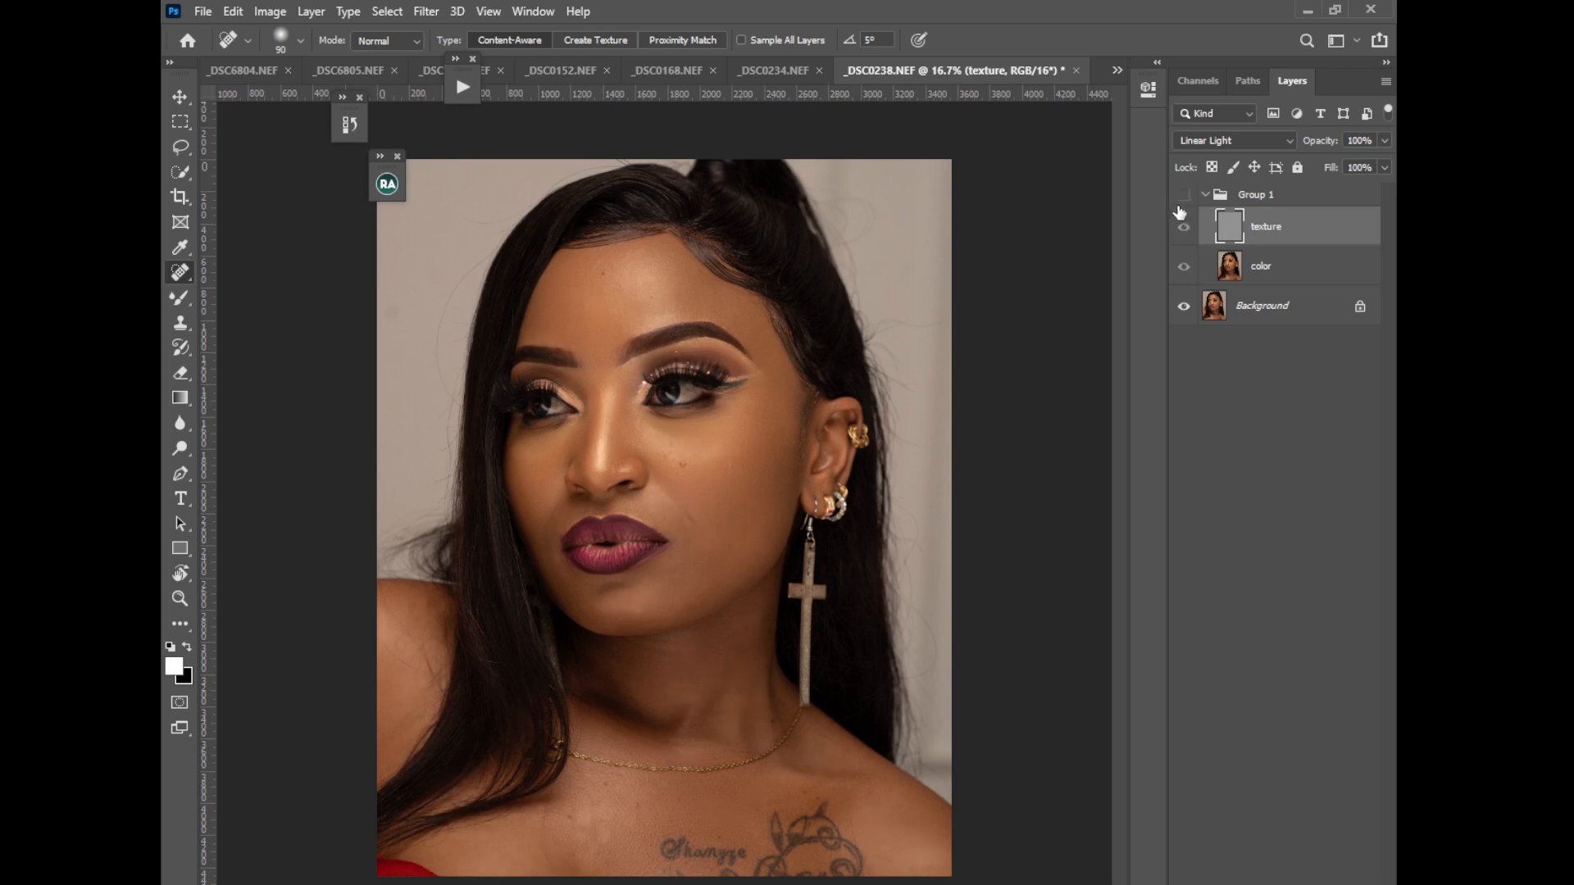
pyautogui.click(1183, 197)
pyautogui.click(1180, 207)
pyautogui.click(1180, 208)
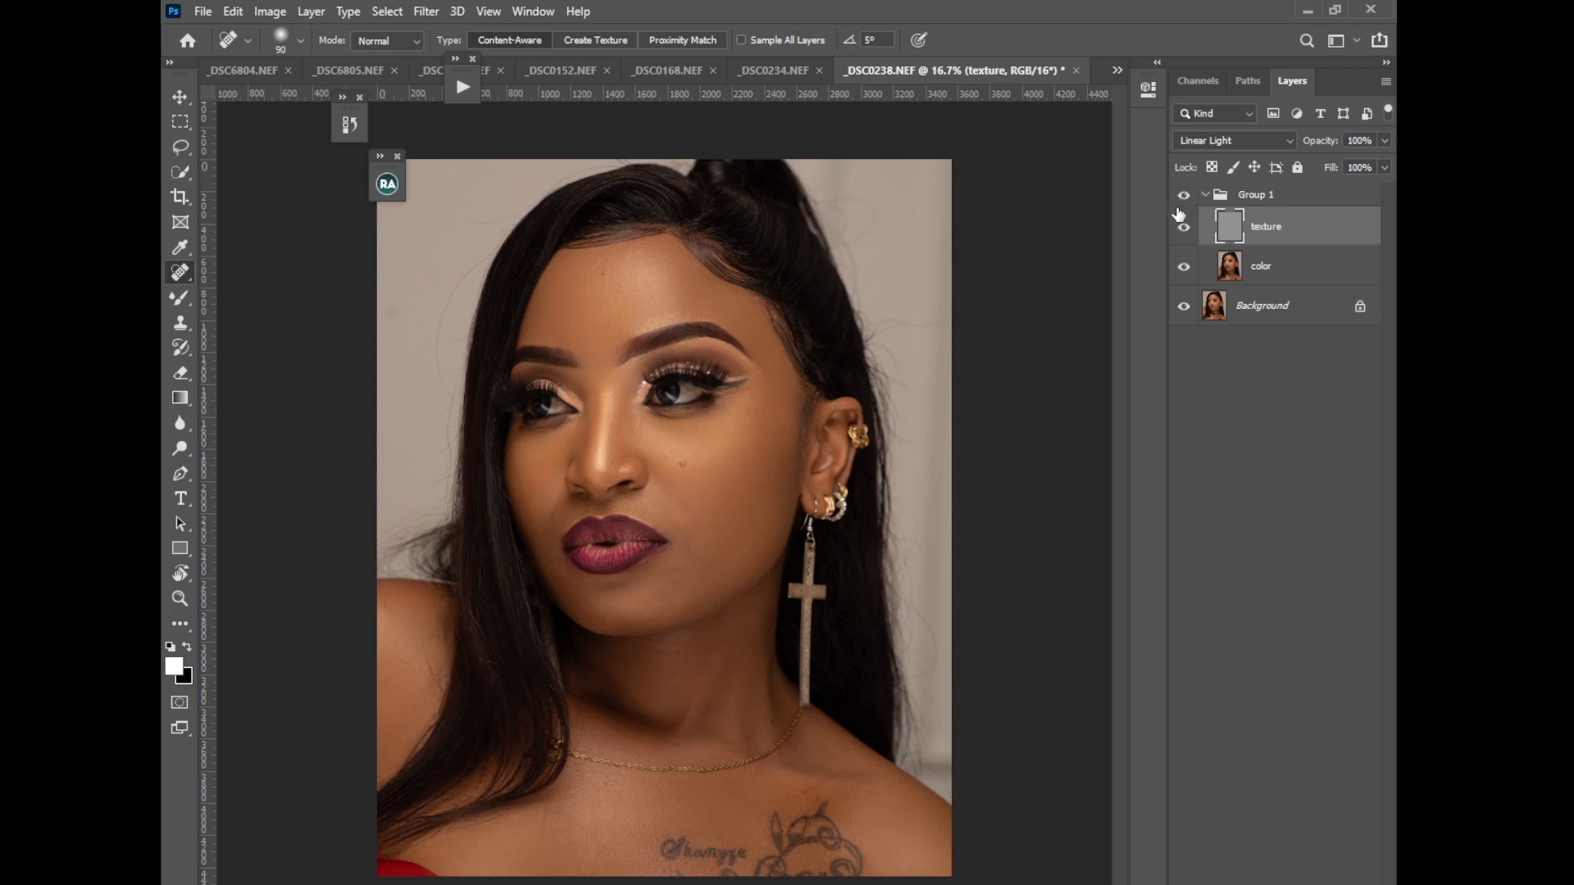
# Heal the stray marks on the backdrop beside the hair and at the hair's edge near the cheek on the texture layer
pyautogui.moveTo(926, 319); pyautogui.dragTo(919, 289)
pyautogui.moveTo(921, 384); pyautogui.dragTo(919, 408)
pyautogui.moveTo(866, 233); pyautogui.dragTo(908, 249)
pyautogui.click(948, 285)
pyautogui.click(519, 472)
# Collapse Group 1 and switch it off and on to compare the portrait before and after the cleanup
pyautogui.click(1205, 195)
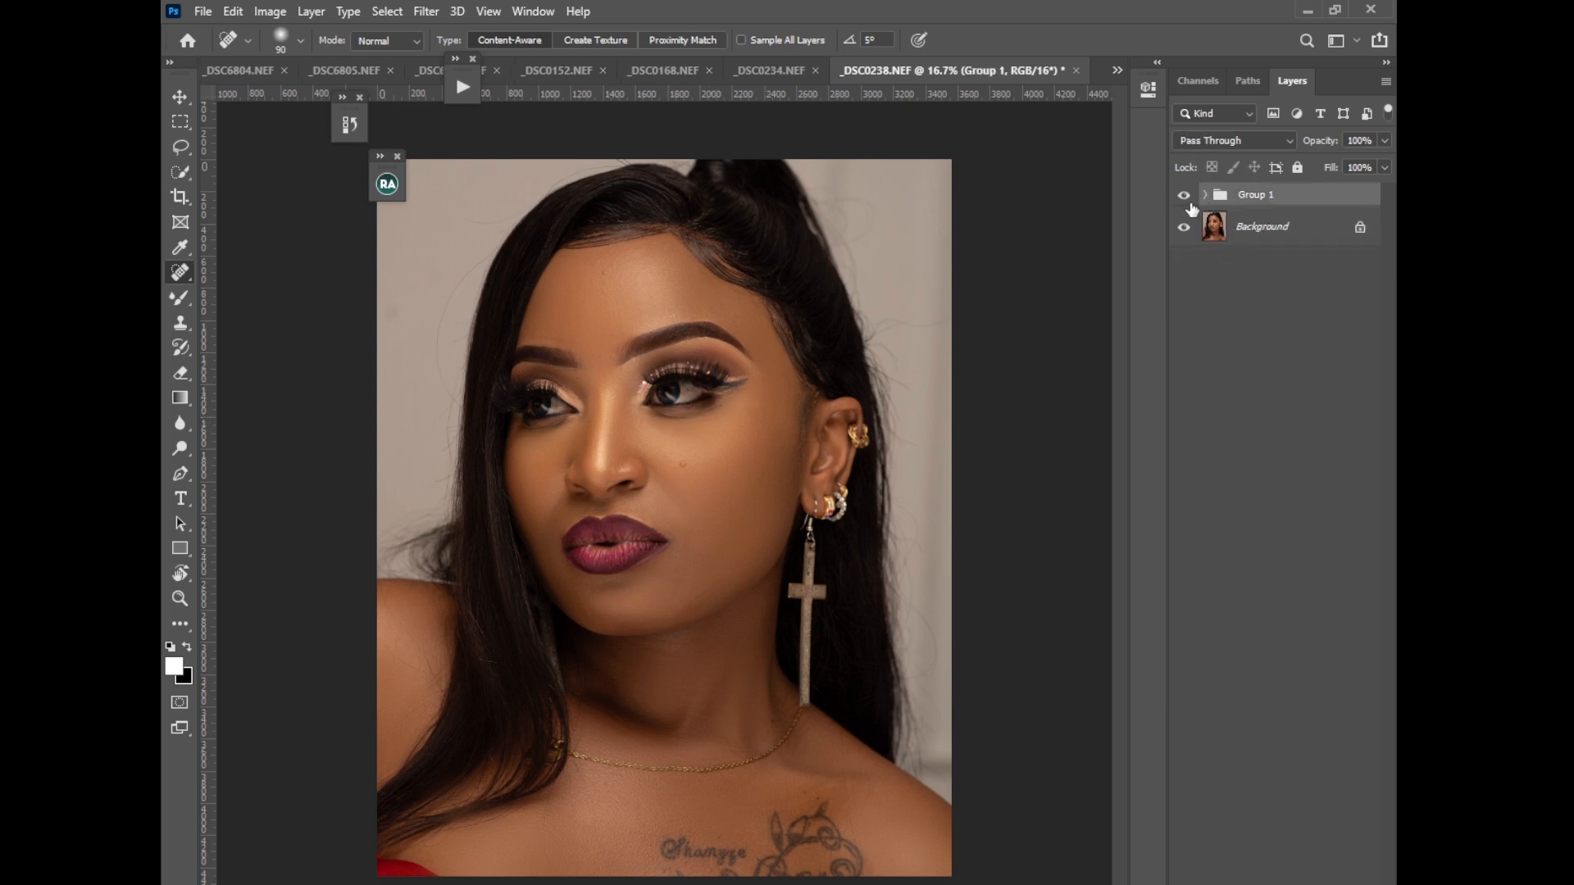
pyautogui.click(1184, 195)
pyautogui.click(1183, 195)
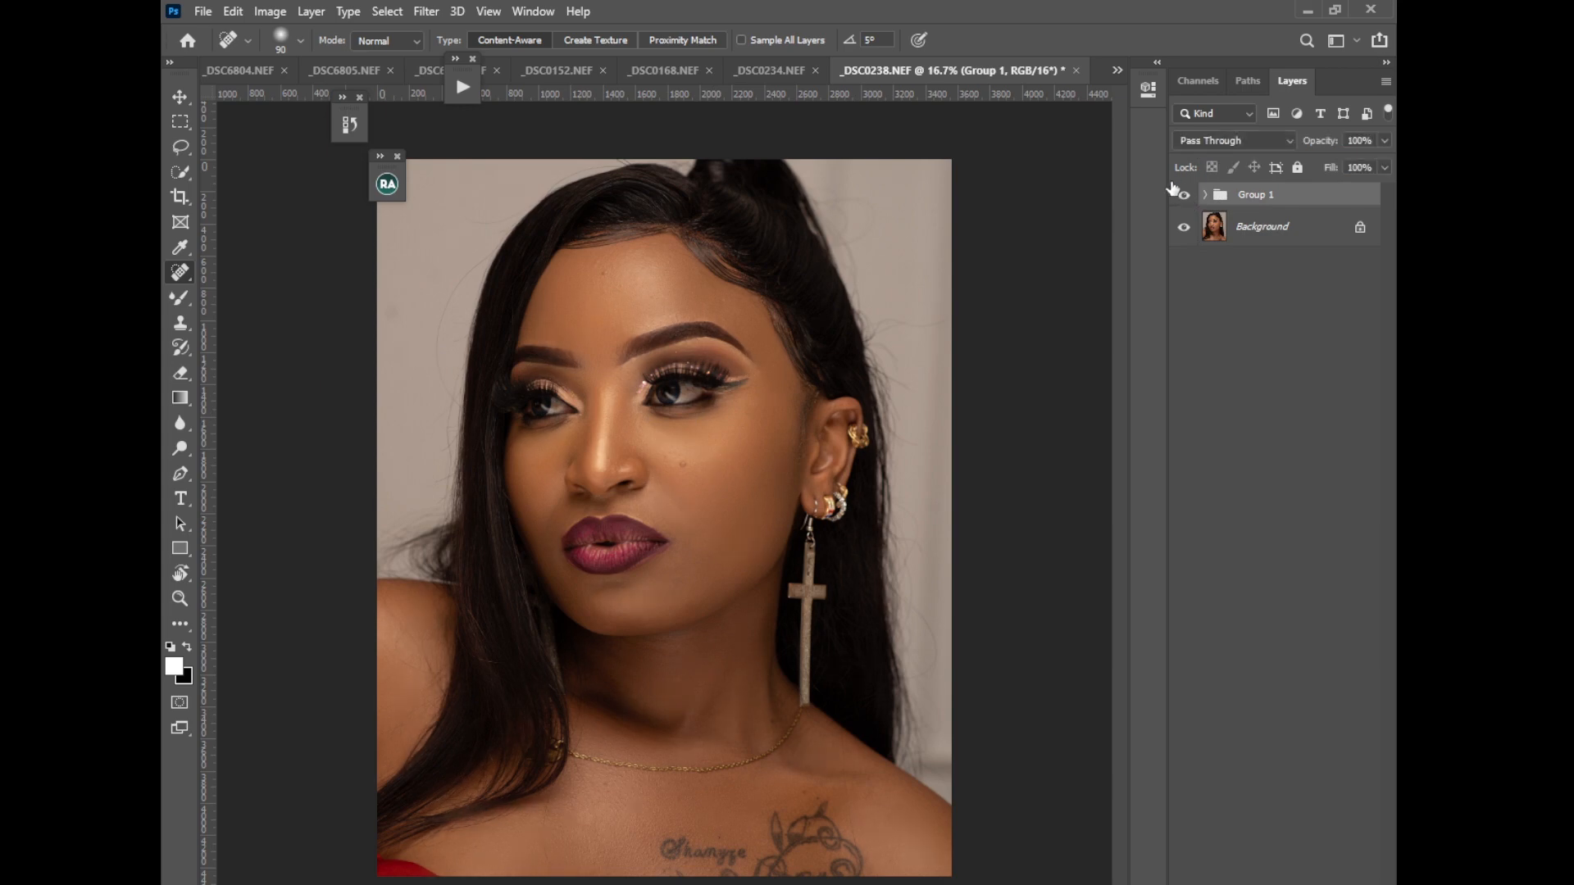
# Create the DB Curves dodge and burn setup with Beauty Retouch and expand its Dodge & Burn group
pyautogui.click(388, 187)
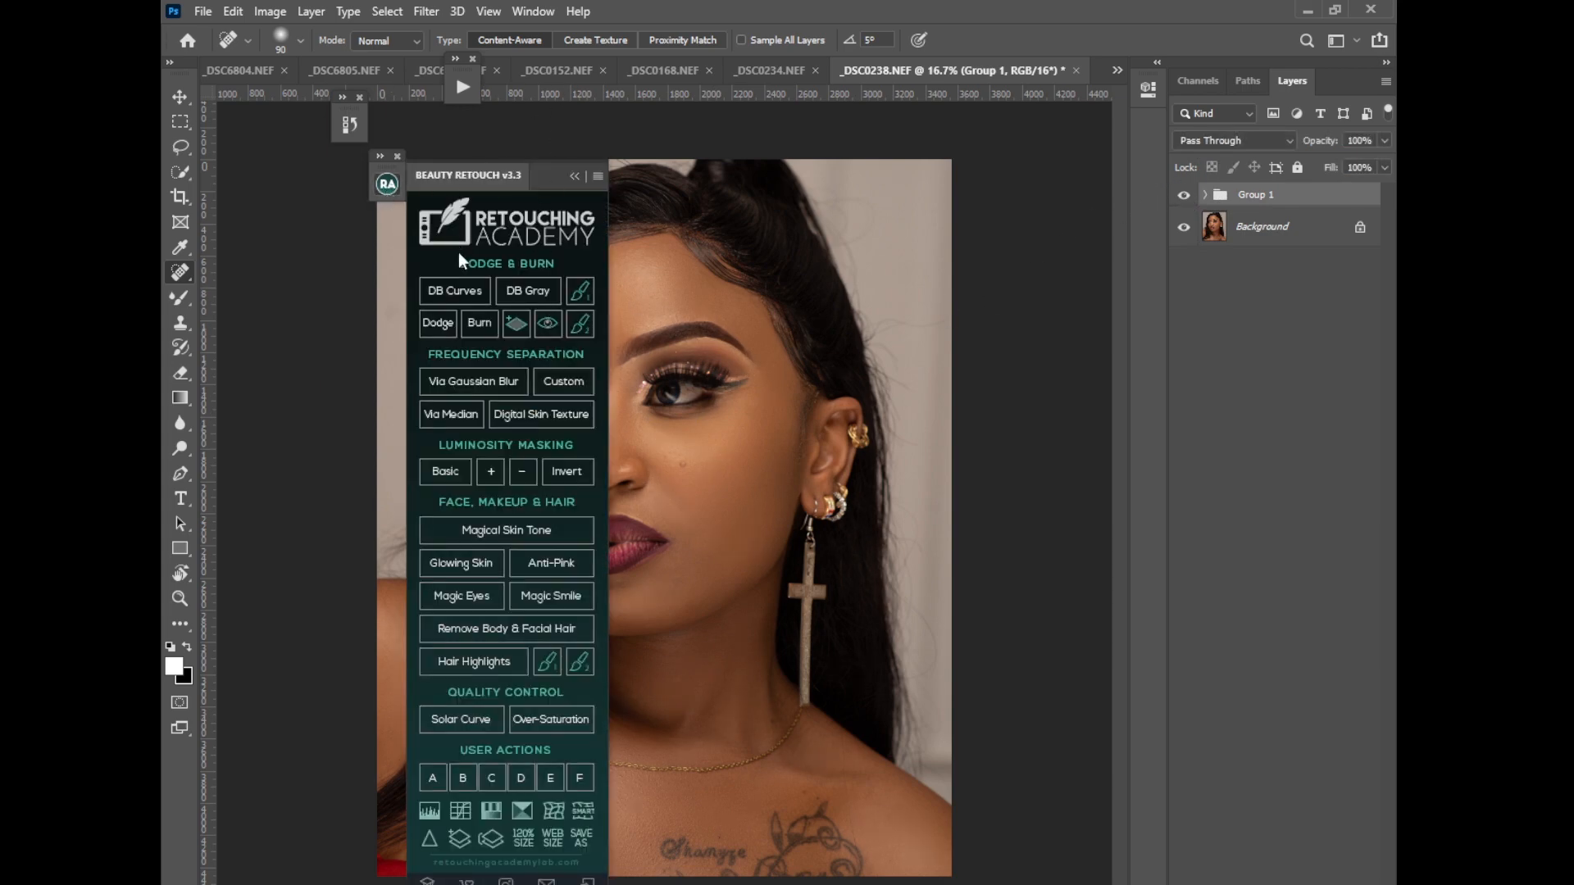
pyautogui.click(454, 290)
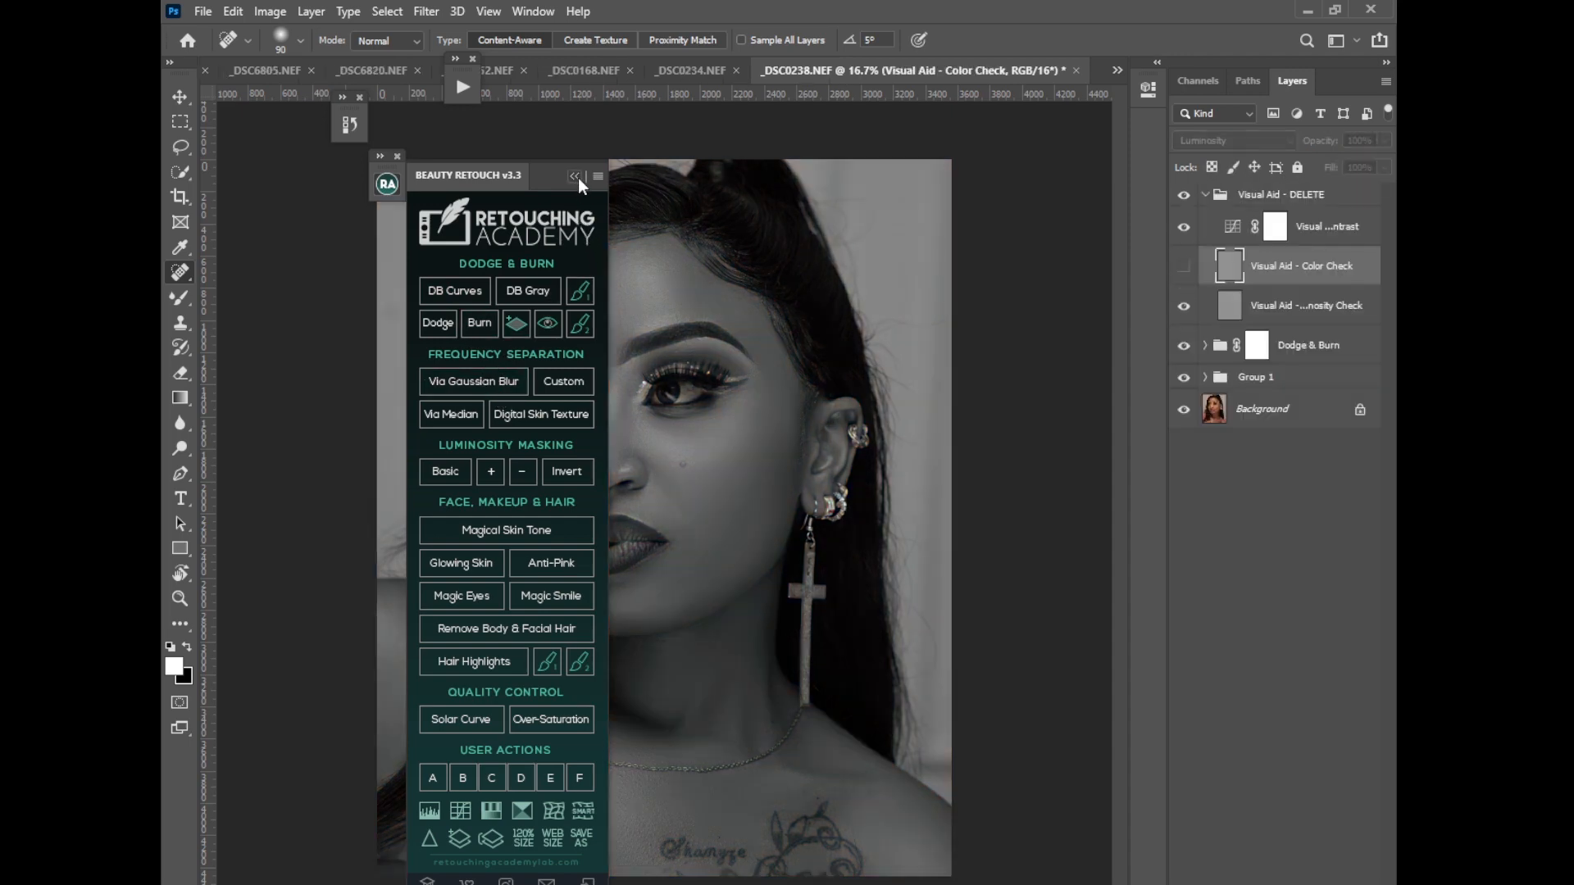
pyautogui.click(574, 177)
pyautogui.click(1204, 345)
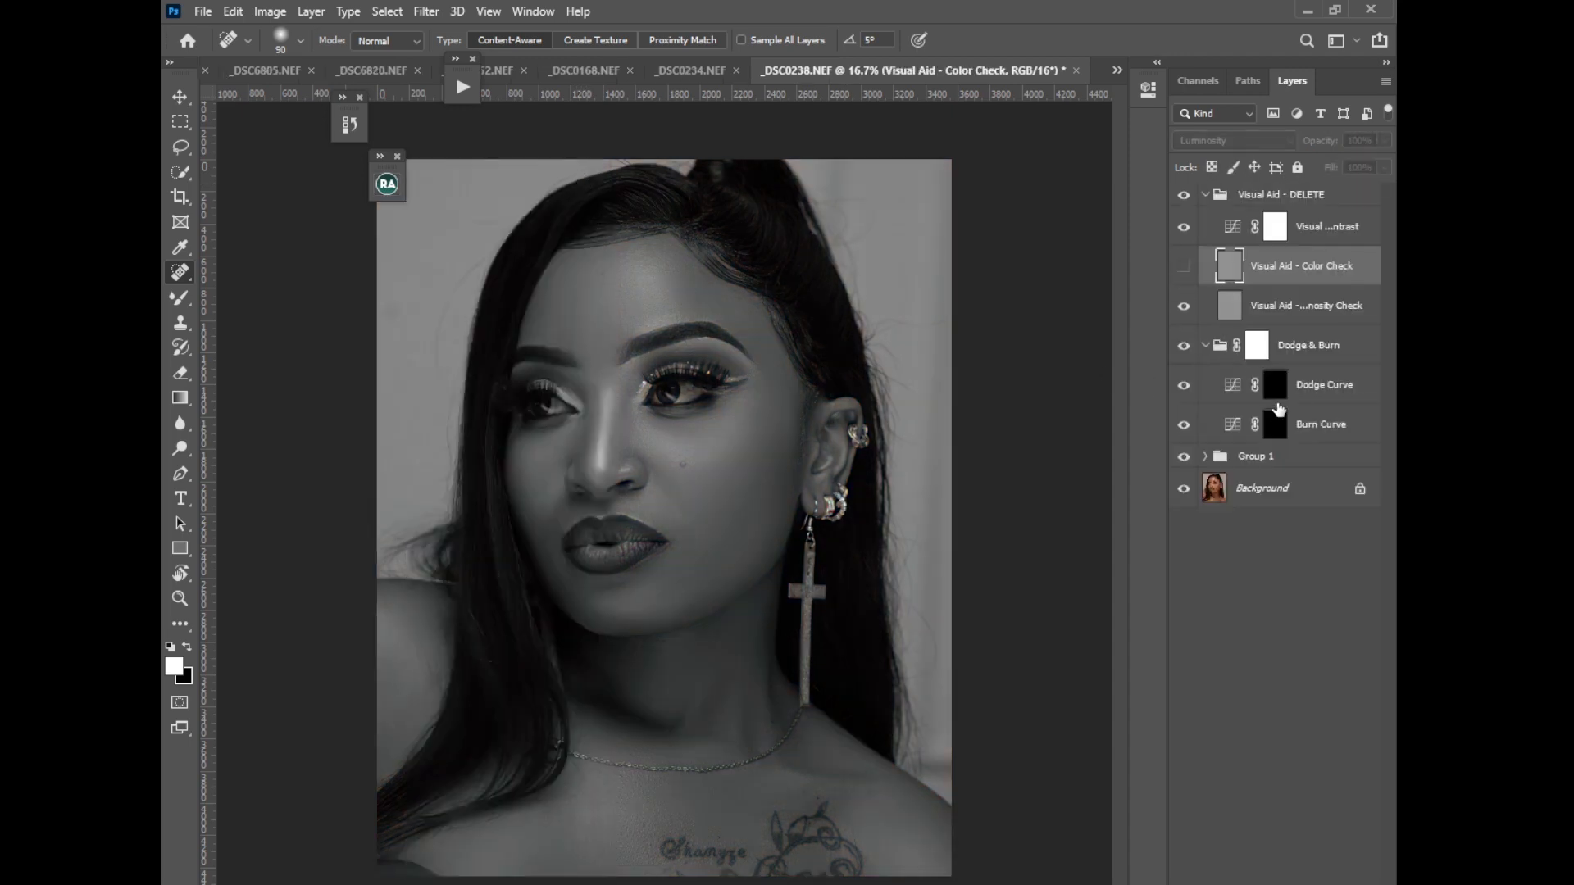
# Paint white over the chest and neck on the Dodge Curve mask with the Brush at size 800 and 4% flow
pyautogui.click(1275, 390)
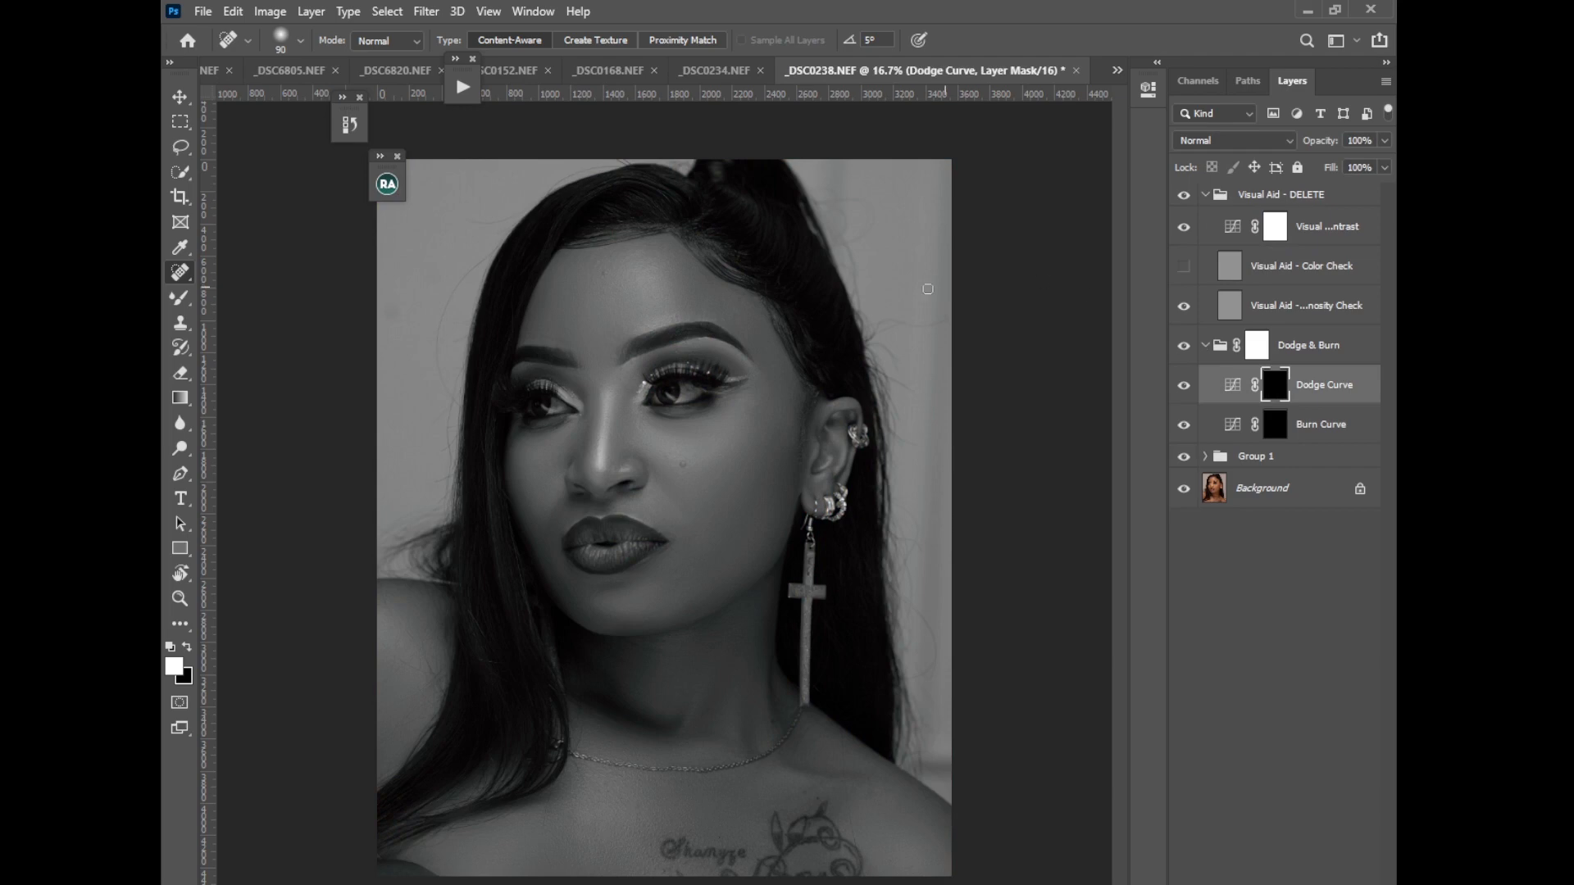
pyautogui.rightClick(187, 295)
pyautogui.click(254, 297)
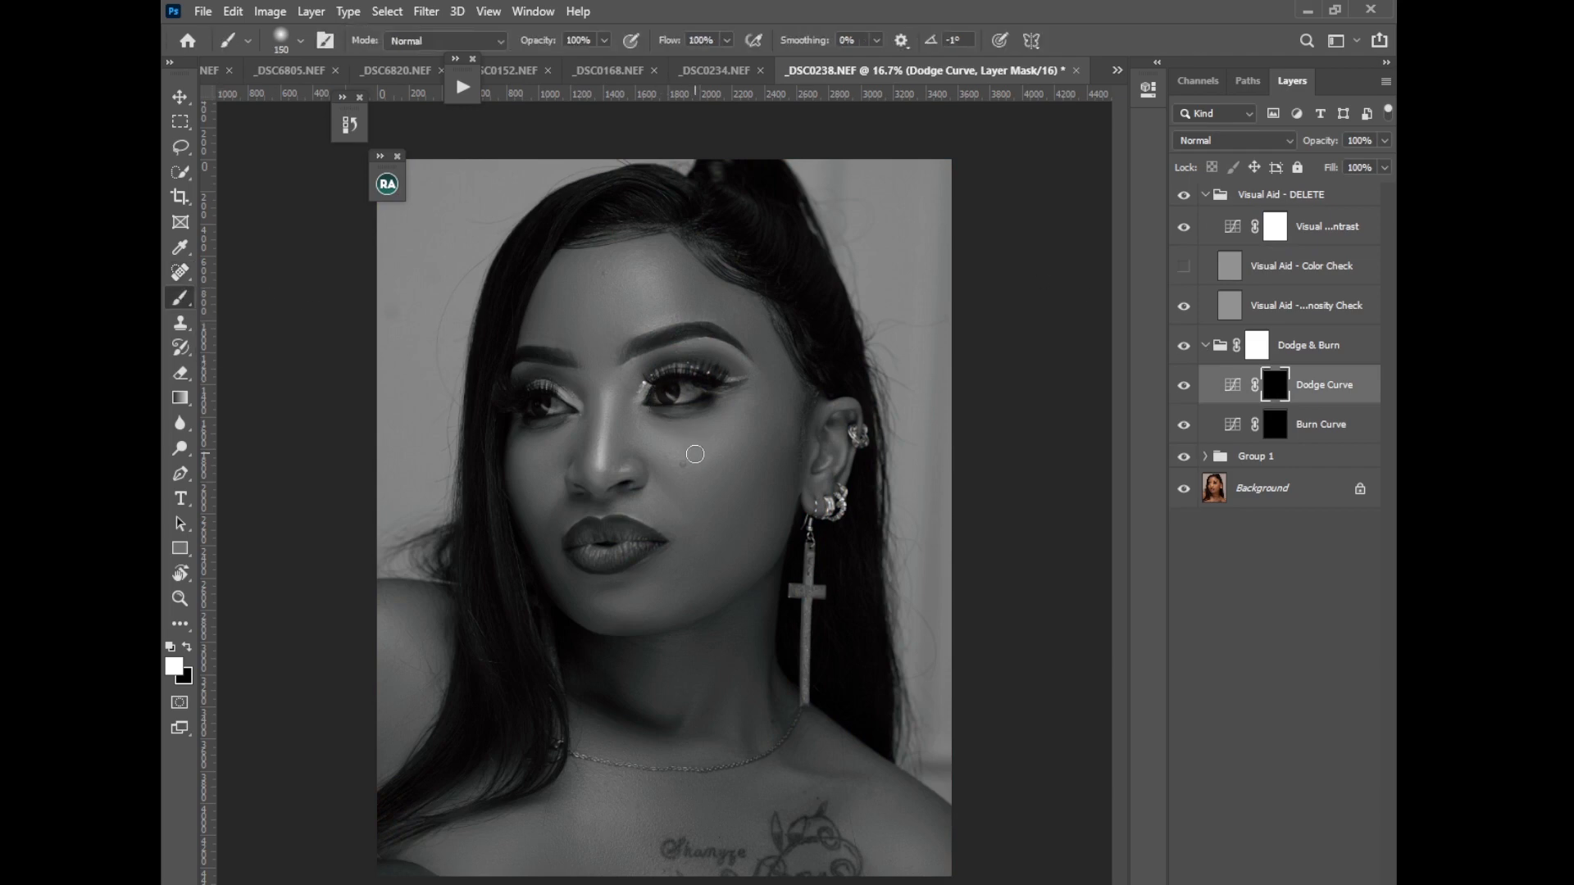
pyautogui.press(']')
pyautogui.press(']')
pyautogui.press(']')
pyautogui.press(']')
pyautogui.press(']')
pyautogui.click(726, 40)
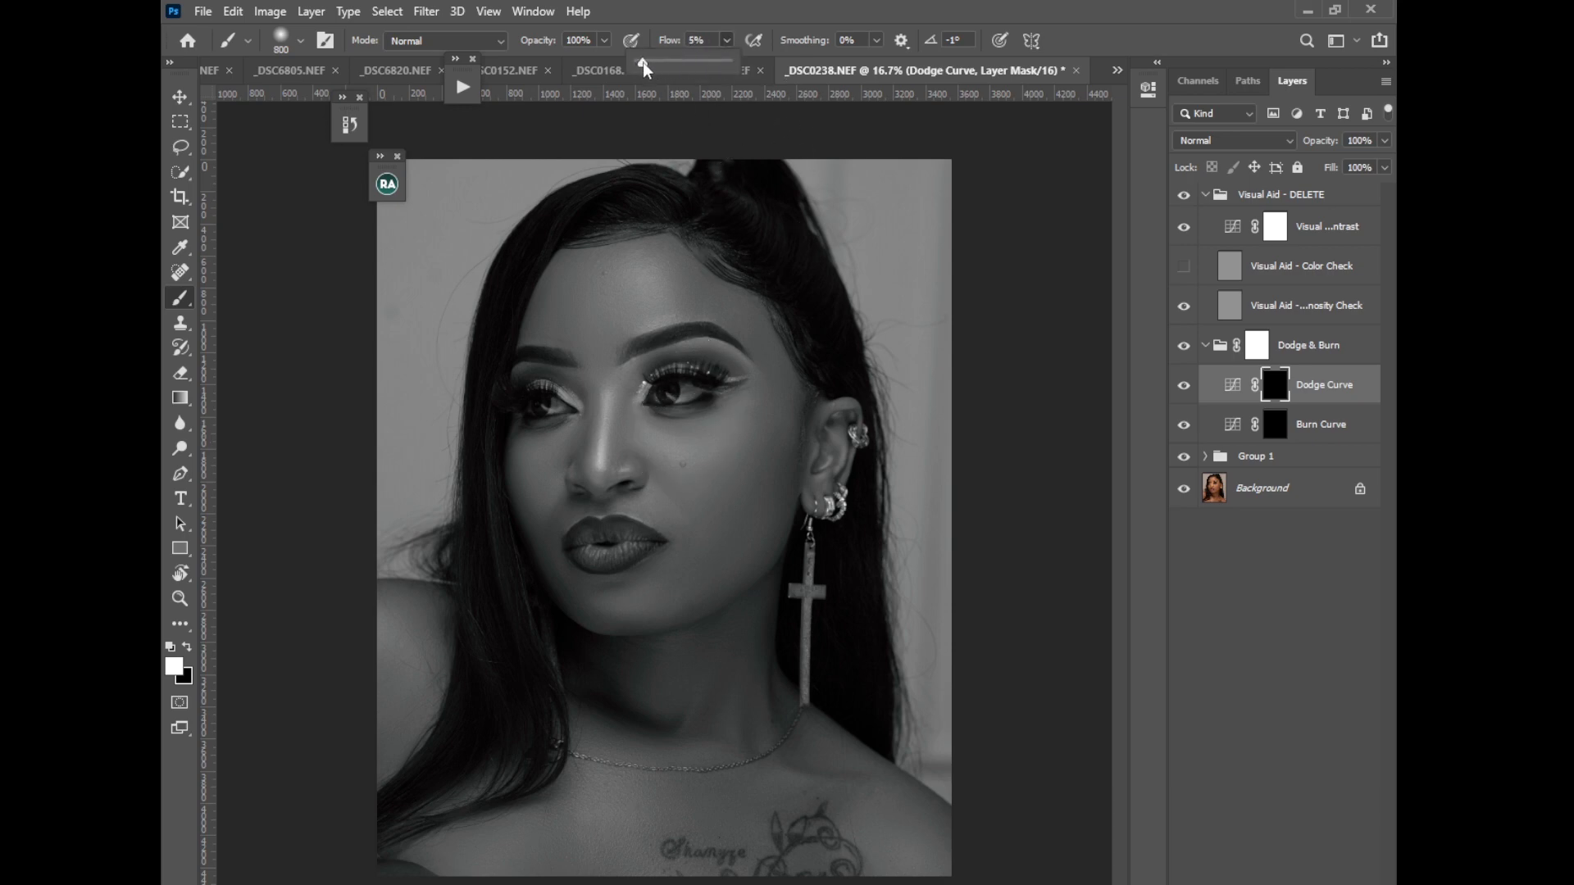
pyautogui.click(672, 820)
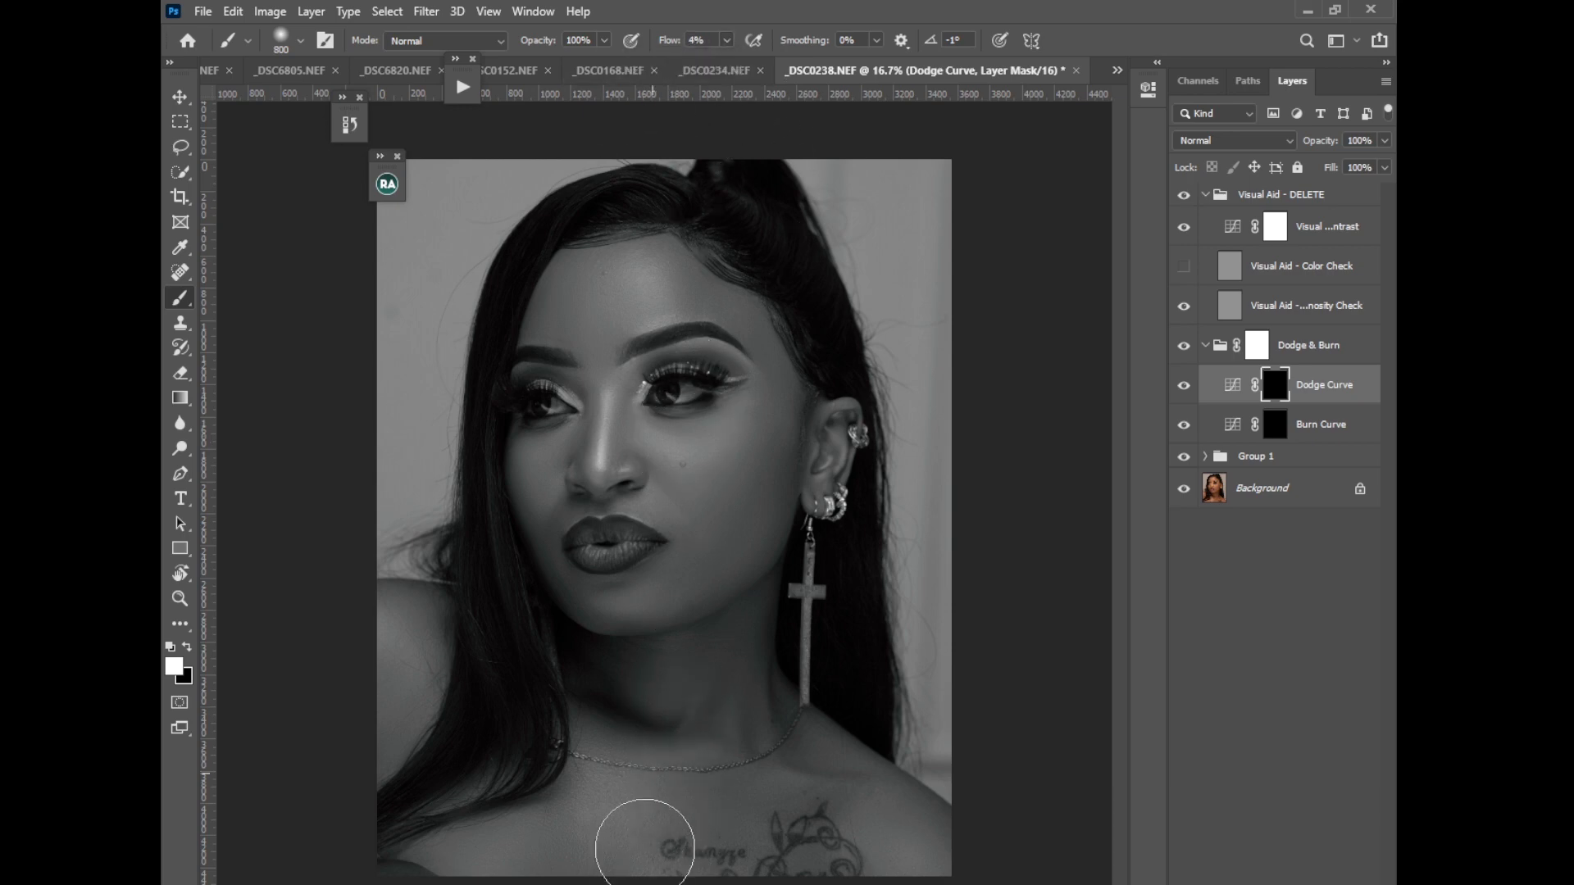
pyautogui.moveTo(811, 791)
pyautogui.mouseDown()
pyautogui.moveTo(732, 869)
pyautogui.moveTo(664, 743)
pyautogui.moveTo(614, 808)
pyautogui.moveTo(666, 697)
pyautogui.moveTo(629, 712)
pyautogui.moveTo(628, 671)
pyautogui.mouseUp()
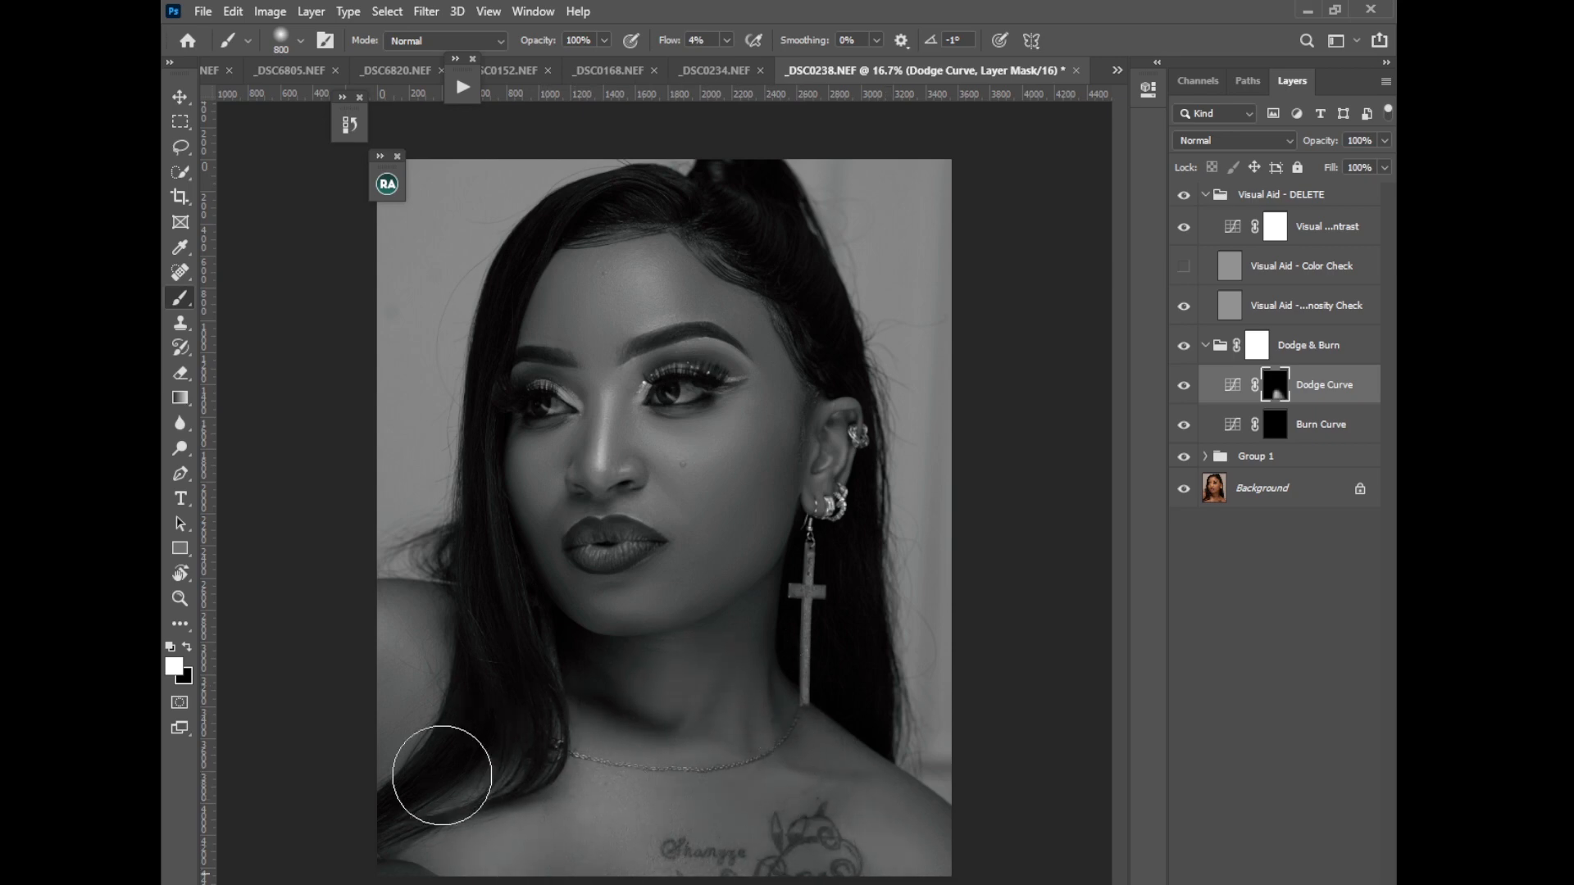
# Collapse the Visual Aid - DELETE group and delete it to bring the portrait back to colour
pyautogui.click(1205, 195)
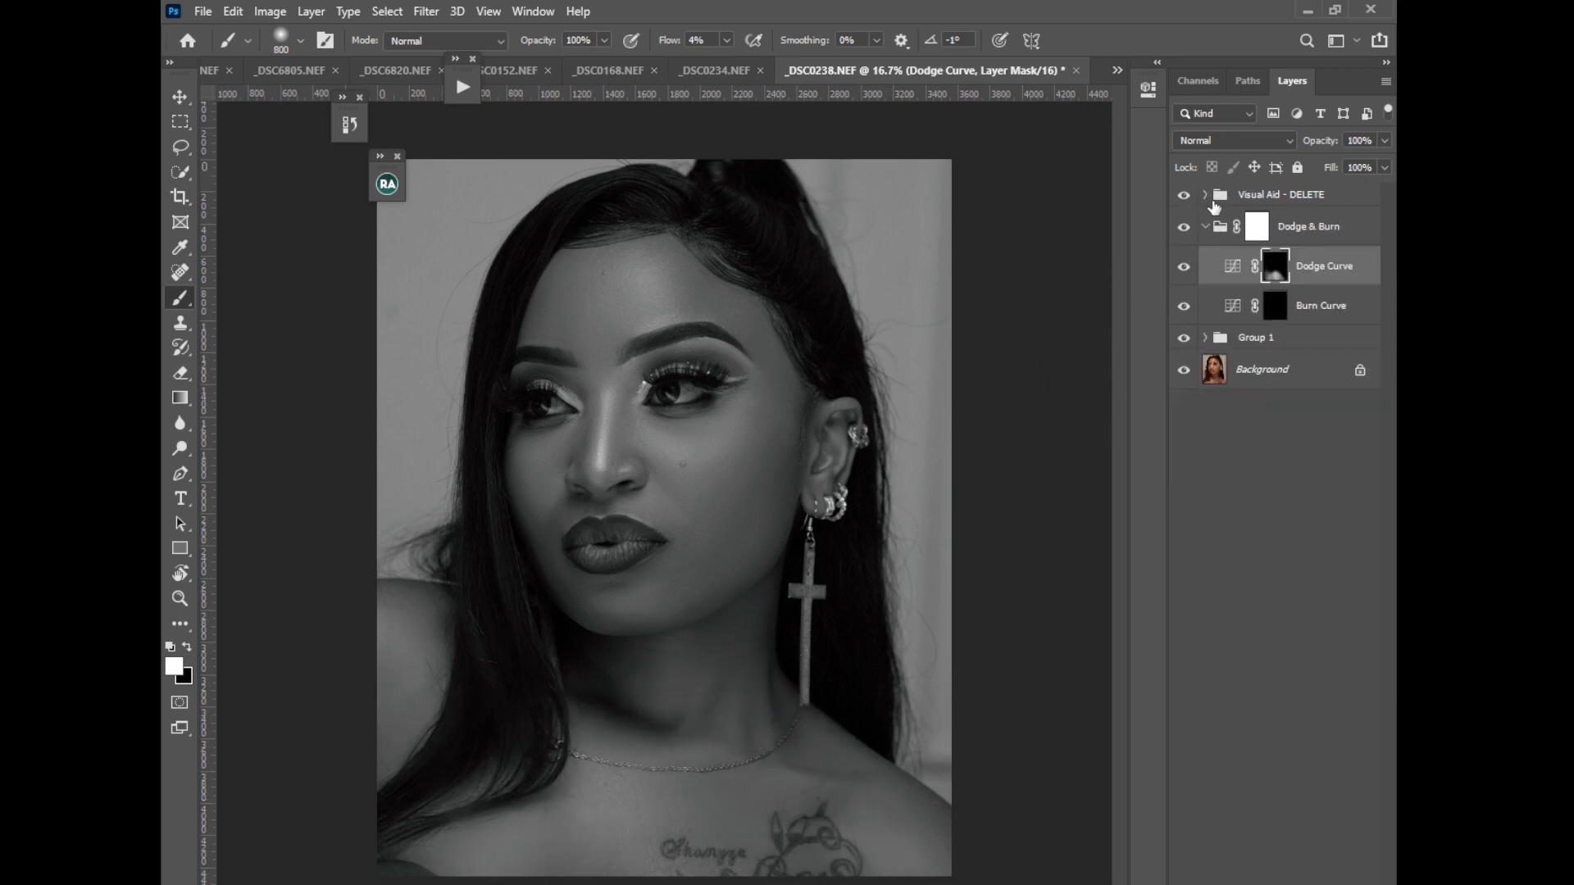
pyautogui.click(1260, 195)
pyautogui.press('Delete')
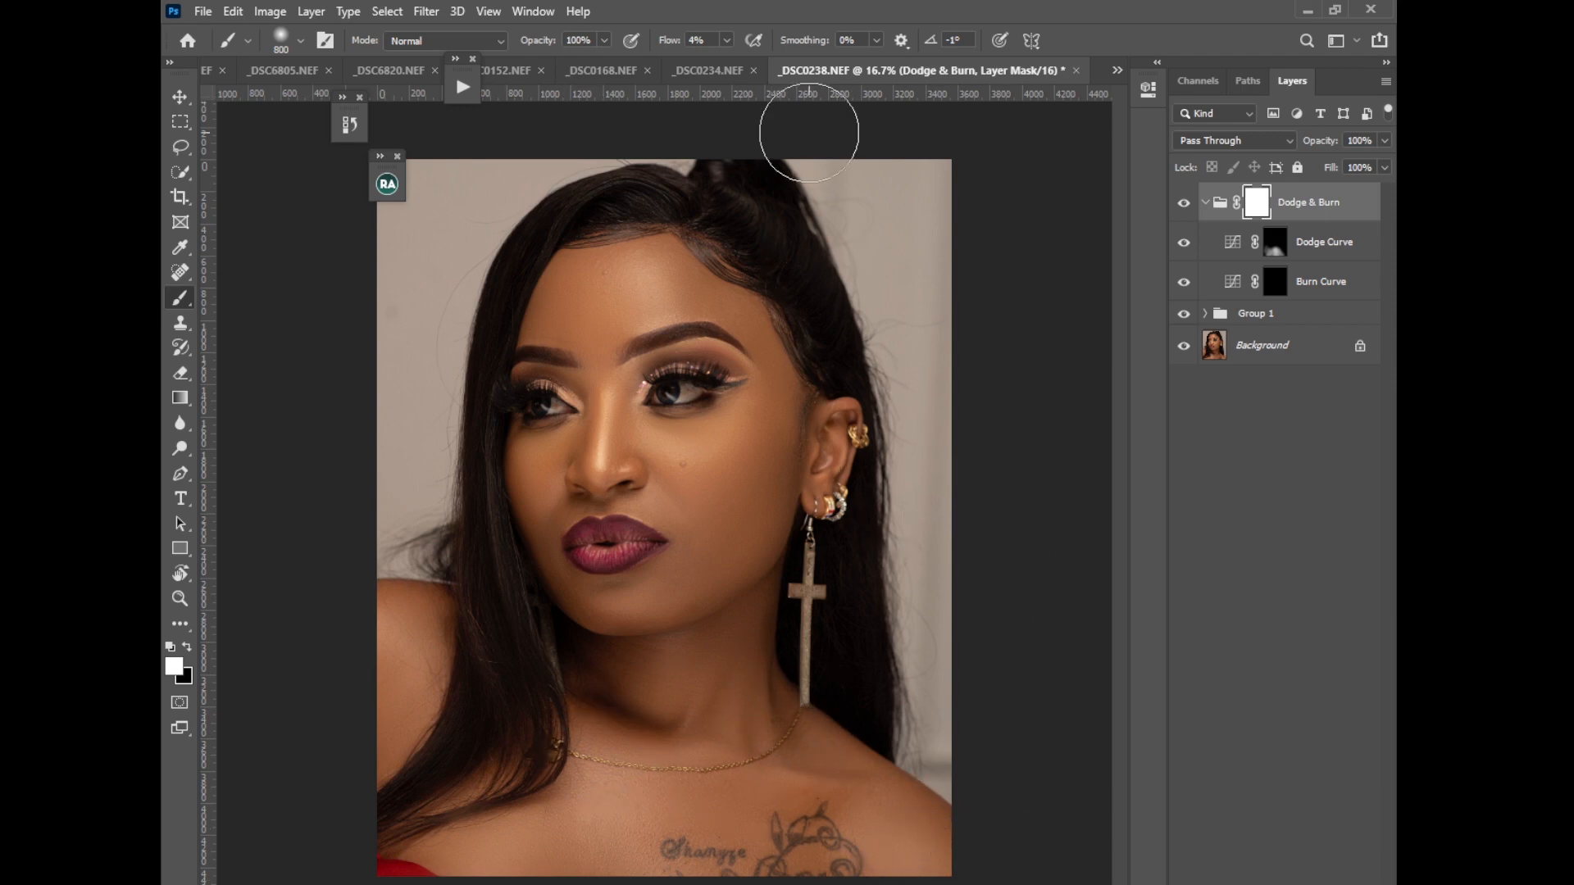
# Examine the forehead, eyes, cheeks and nose up close for areas that need dodging or burning
pyautogui.hotkey('ctrl', '+')
pyautogui.press('[')
pyautogui.press('[')
pyautogui.press('[')
pyautogui.press('[')
pyautogui.press('[')
pyautogui.press('[')
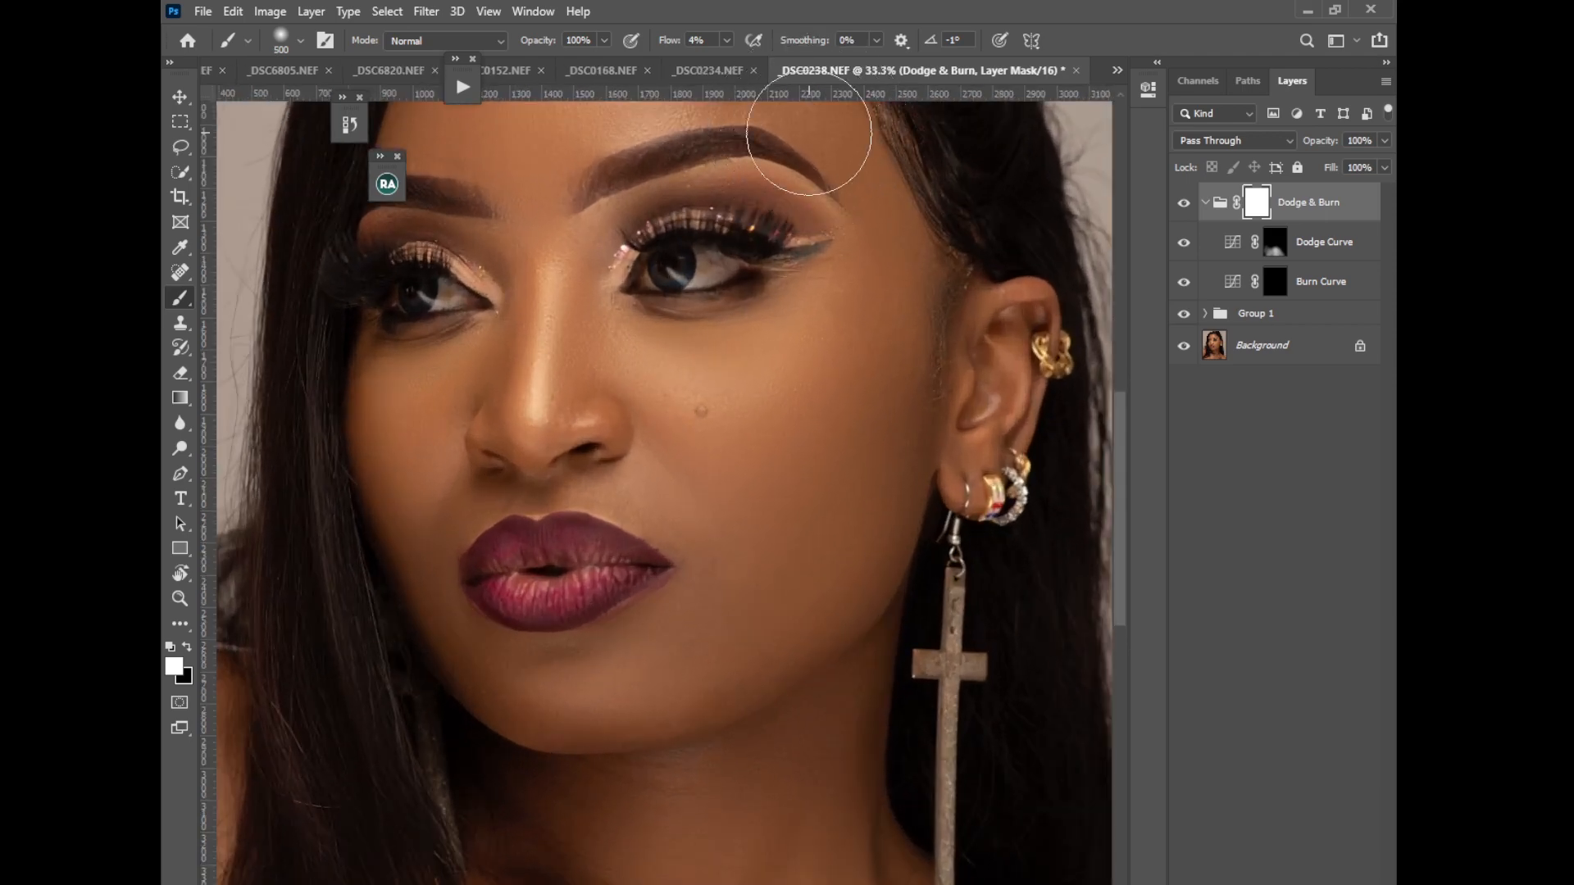
pyautogui.scroll(3, 1123, 457)
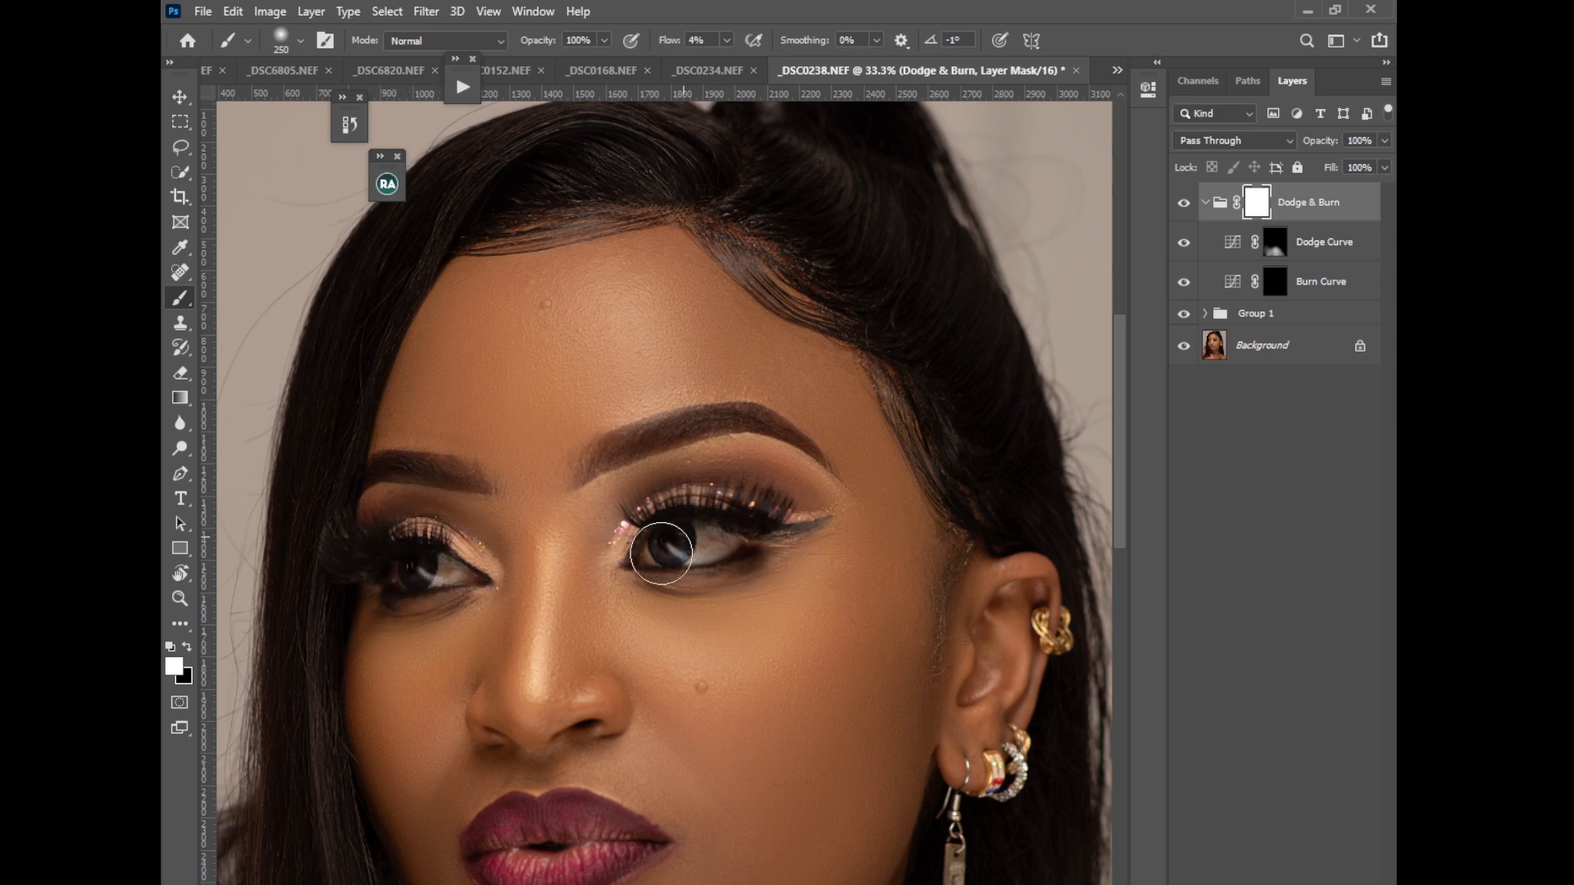
pyautogui.hotkey('ctrl', '-')
pyautogui.hotkey('ctrl', '-')
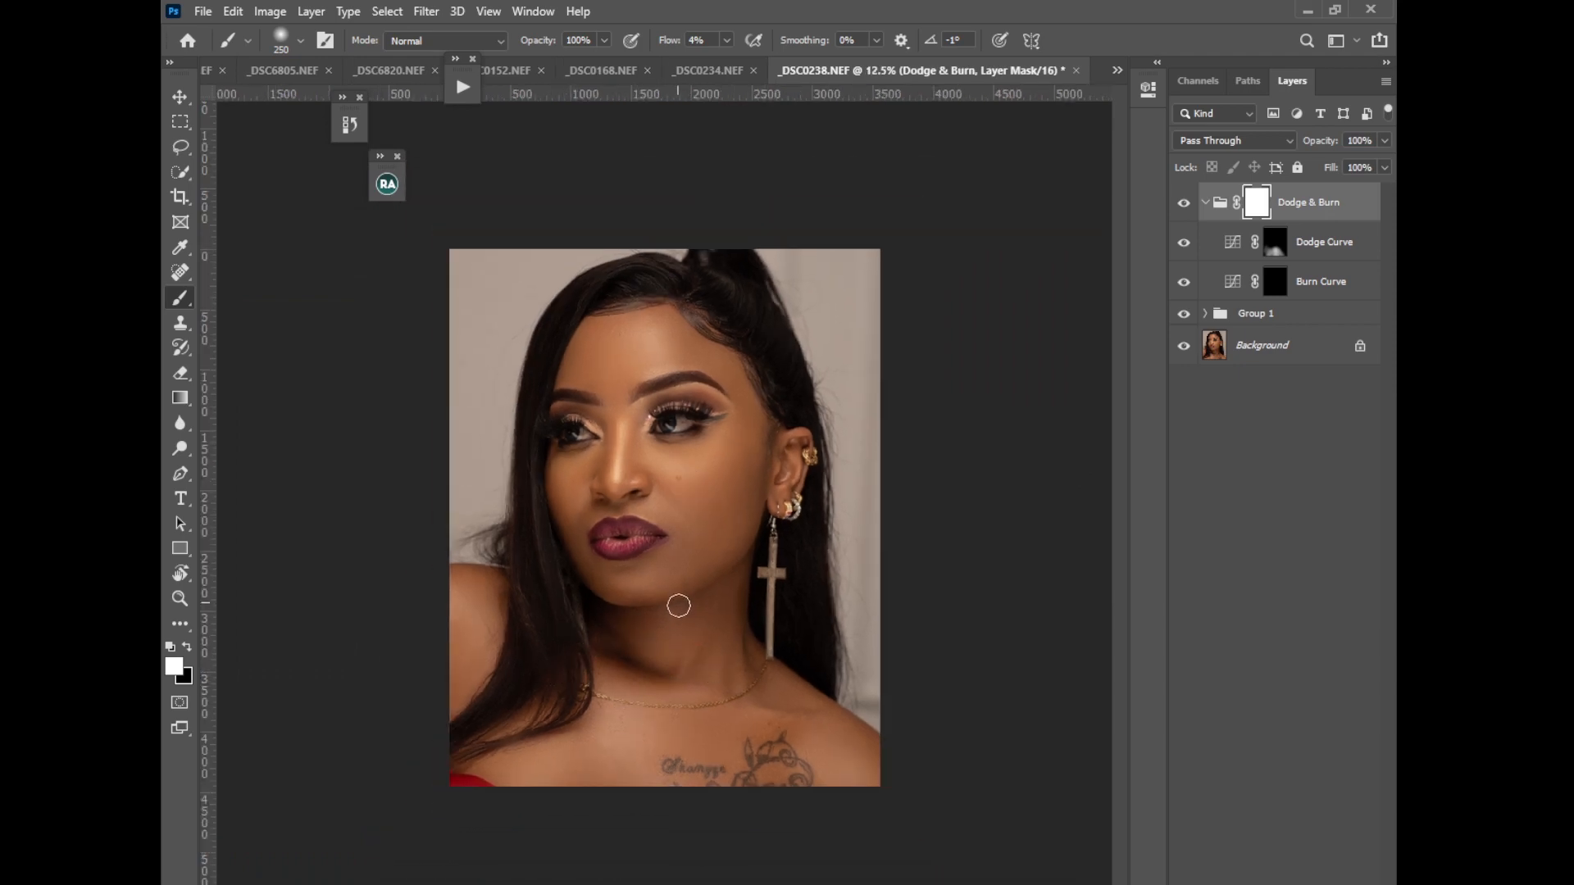
# Brighten more of the chest and shoulder area on the Dodge Curve mask with the Brush at size 700
pyautogui.press(']')
pyautogui.press(']')
pyautogui.press(']')
pyautogui.press(']')
pyautogui.press(']')
pyautogui.press(']')
pyautogui.click(1268, 250)
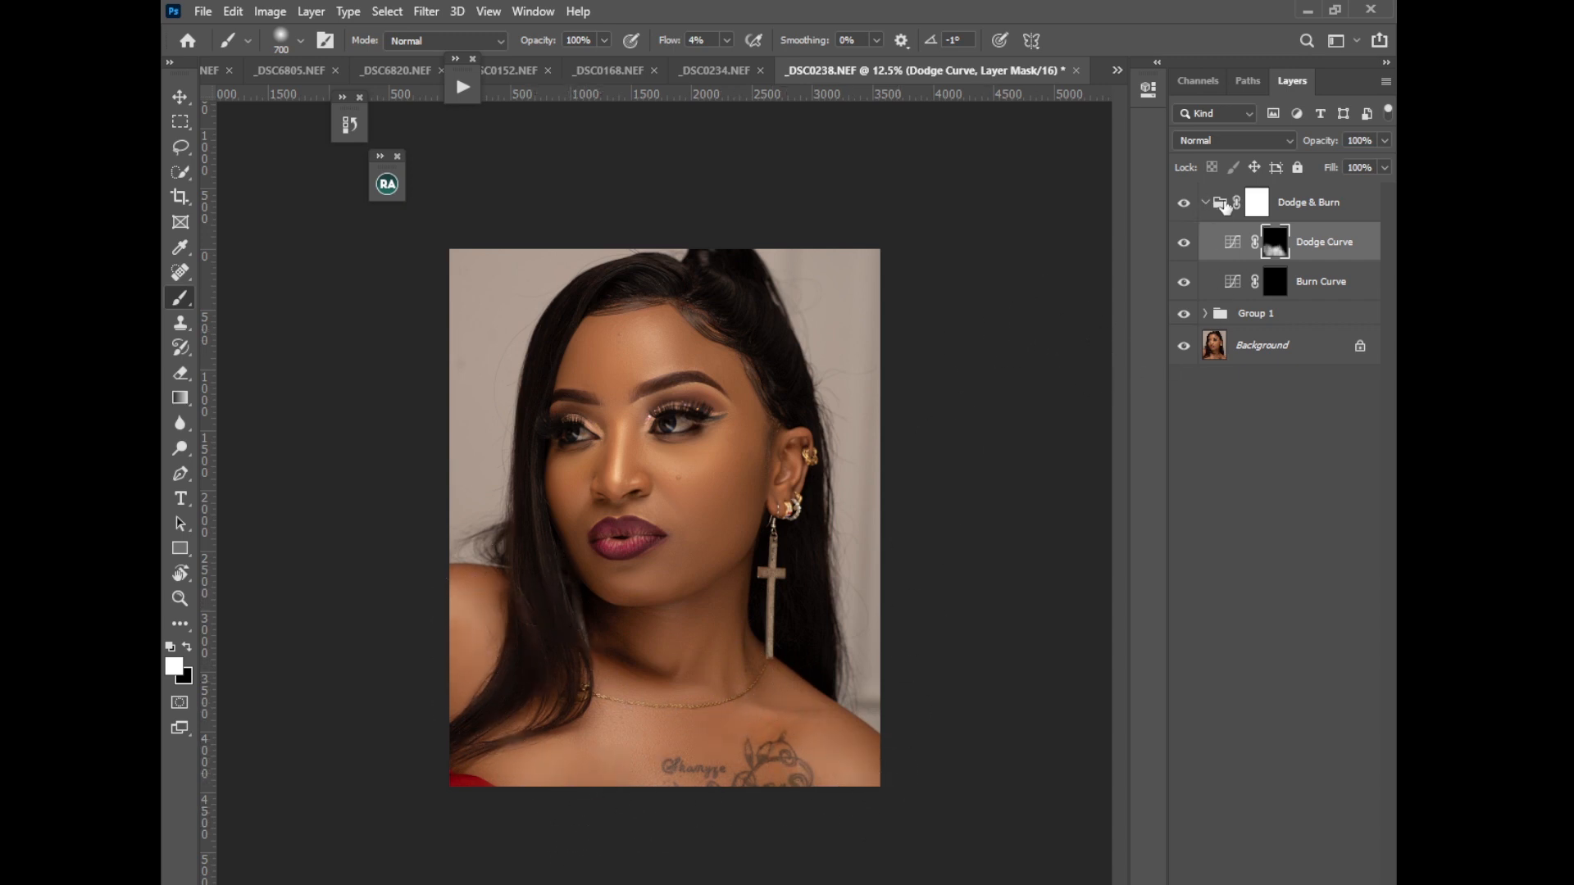
# Compare the portrait with and without the Dodge & Burn group, and merge all the layers into one
pyautogui.click(1203, 216)
pyautogui.click(1205, 202)
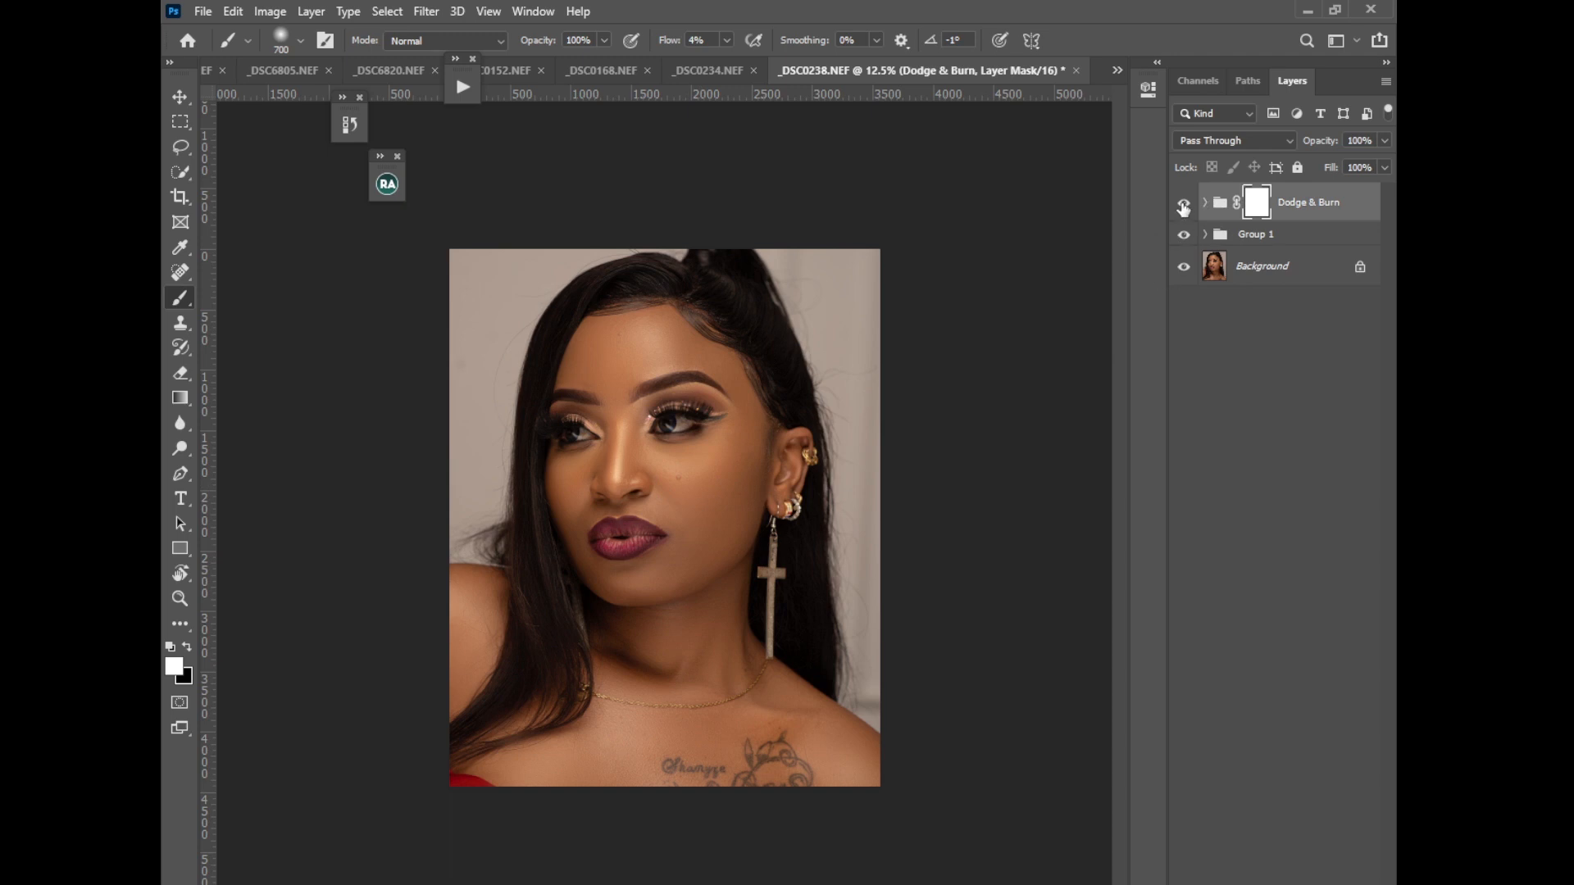
pyautogui.click(1183, 202)
pyautogui.click(1183, 202)
pyautogui.rightClick(1268, 268)
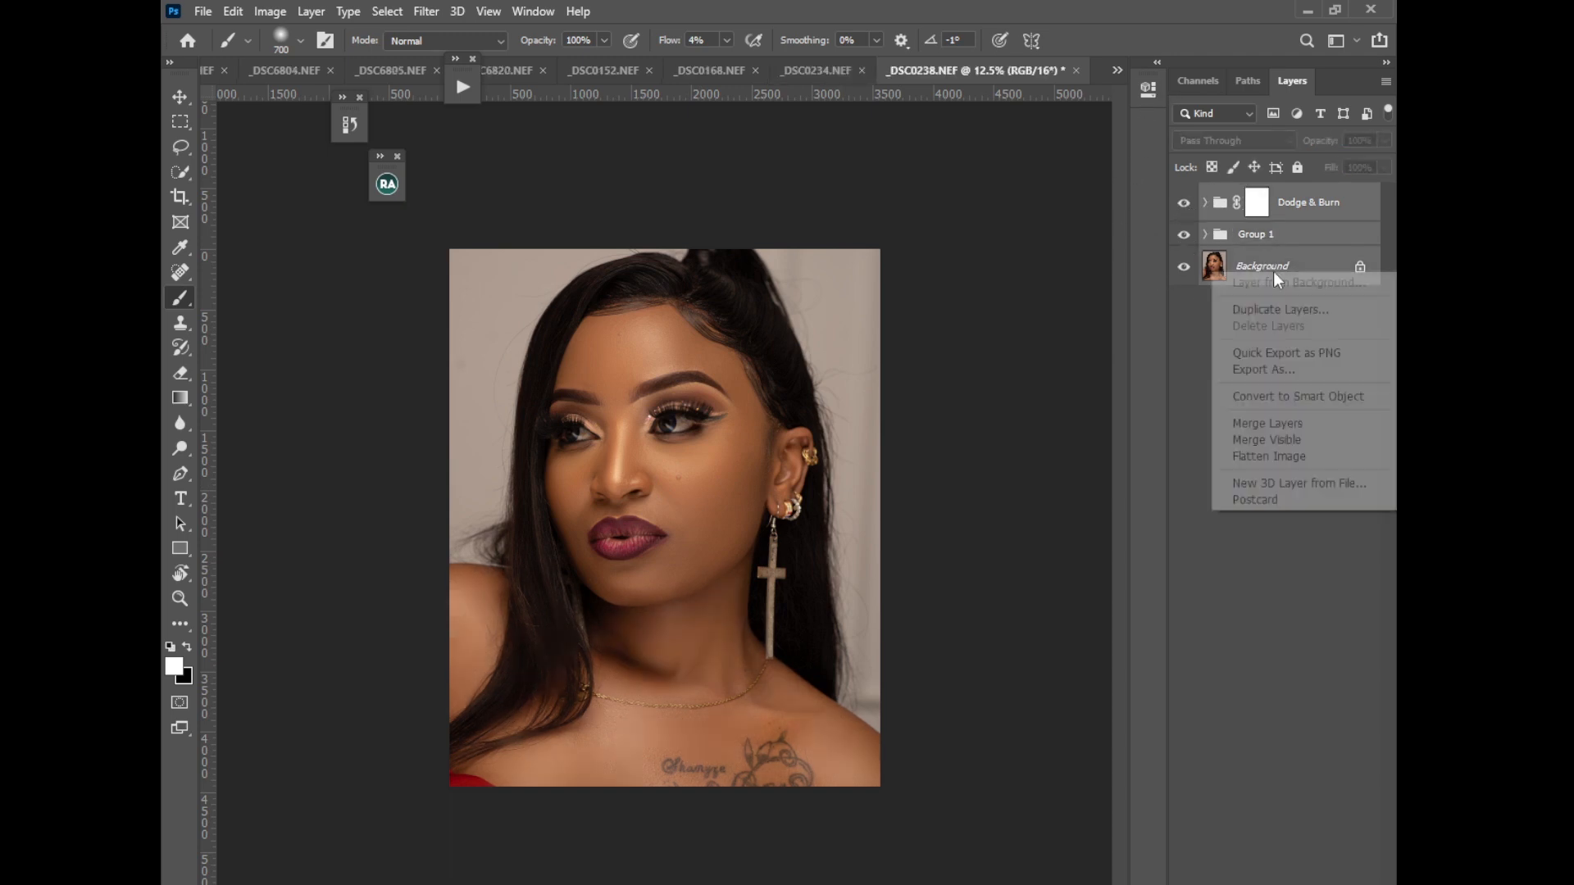
pyautogui.click(1254, 427)
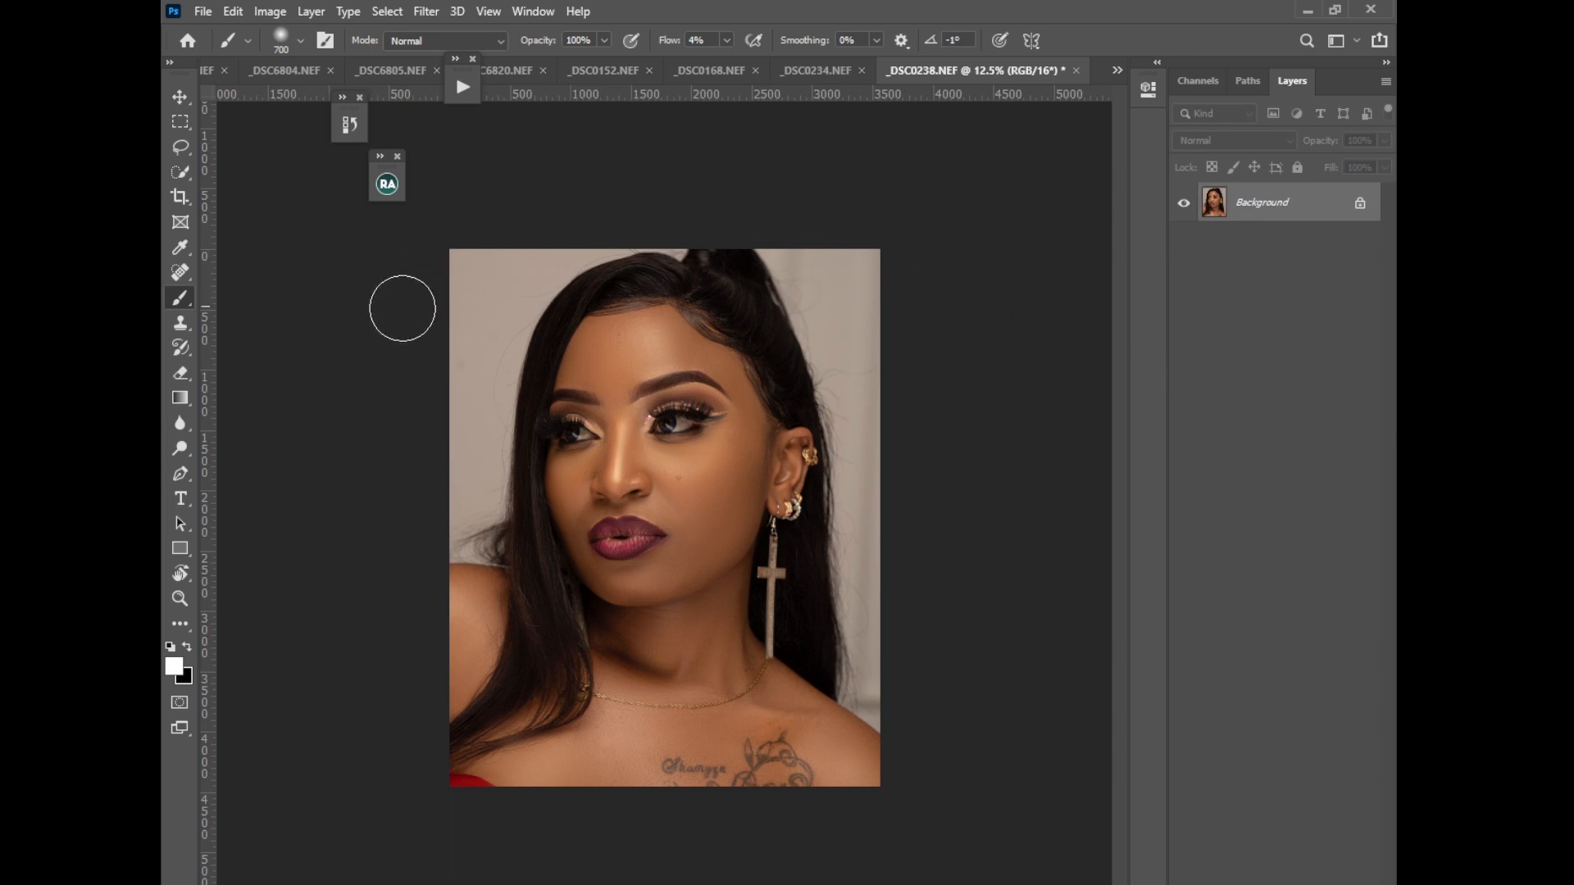
# Run the Even Skin Tones action, accept its gradient map and invert the layer mask to white
pyautogui.click(462, 88)
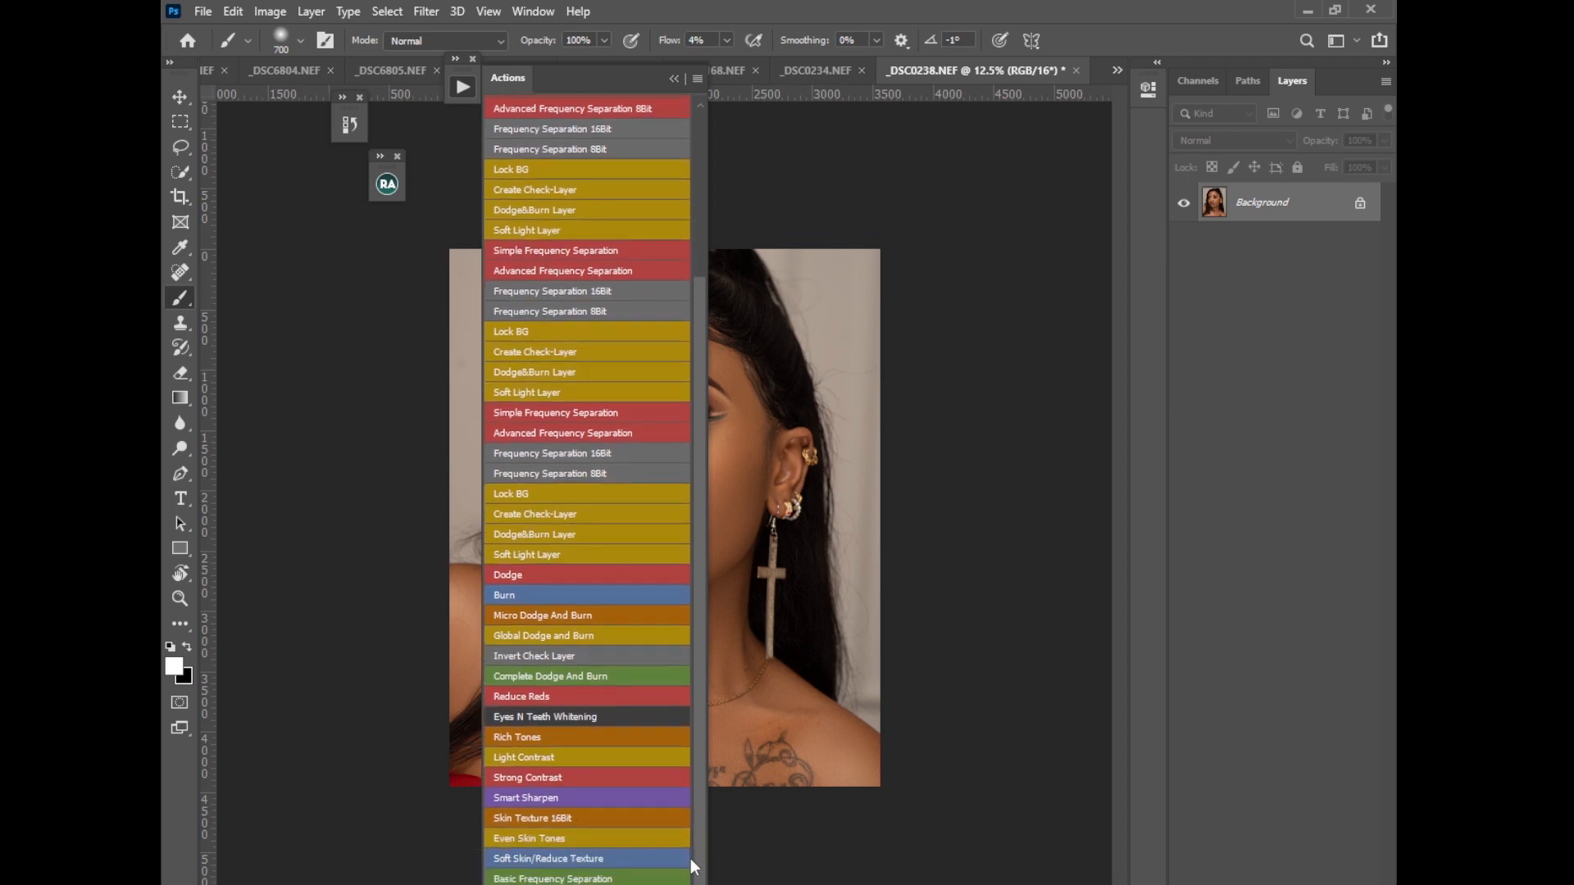
pyautogui.click(545, 836)
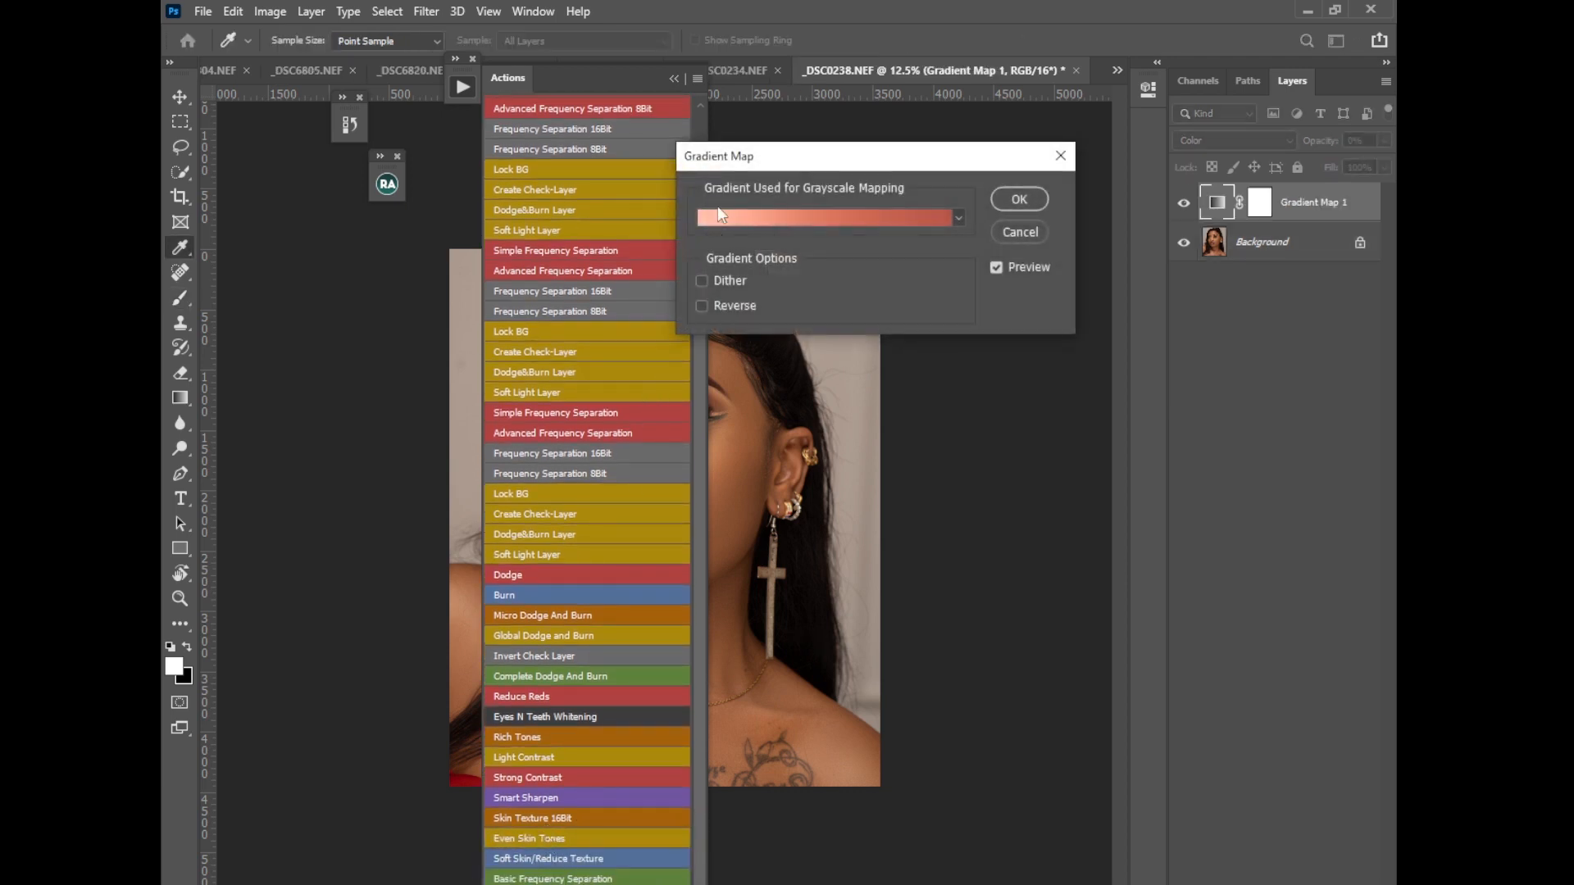
pyautogui.click(674, 79)
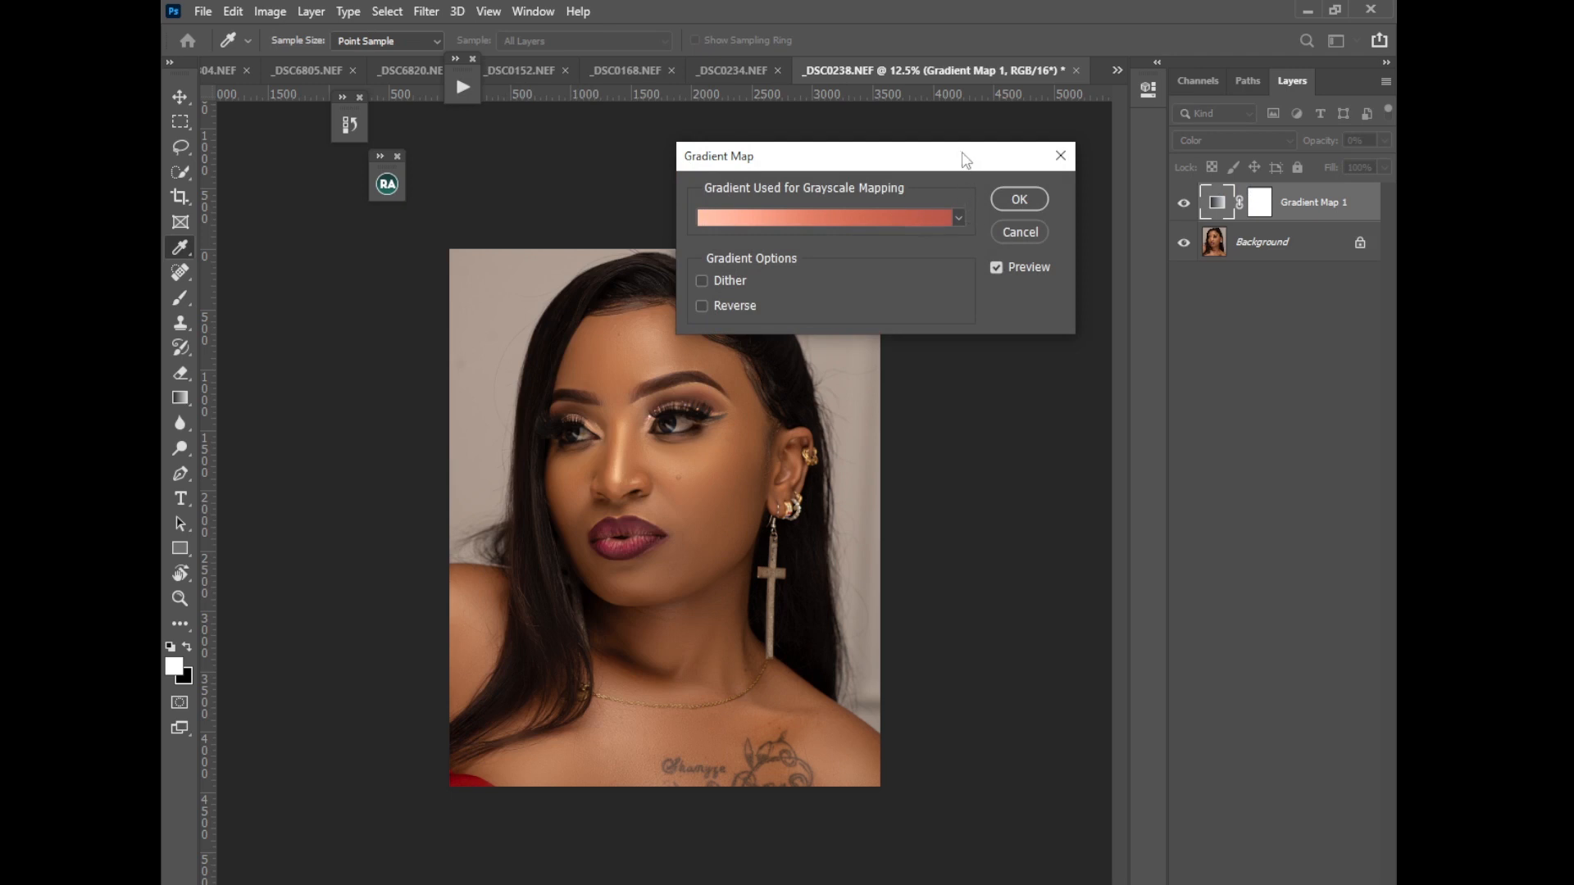
pyautogui.moveTo(965, 159); pyautogui.dragTo(1040, 291)
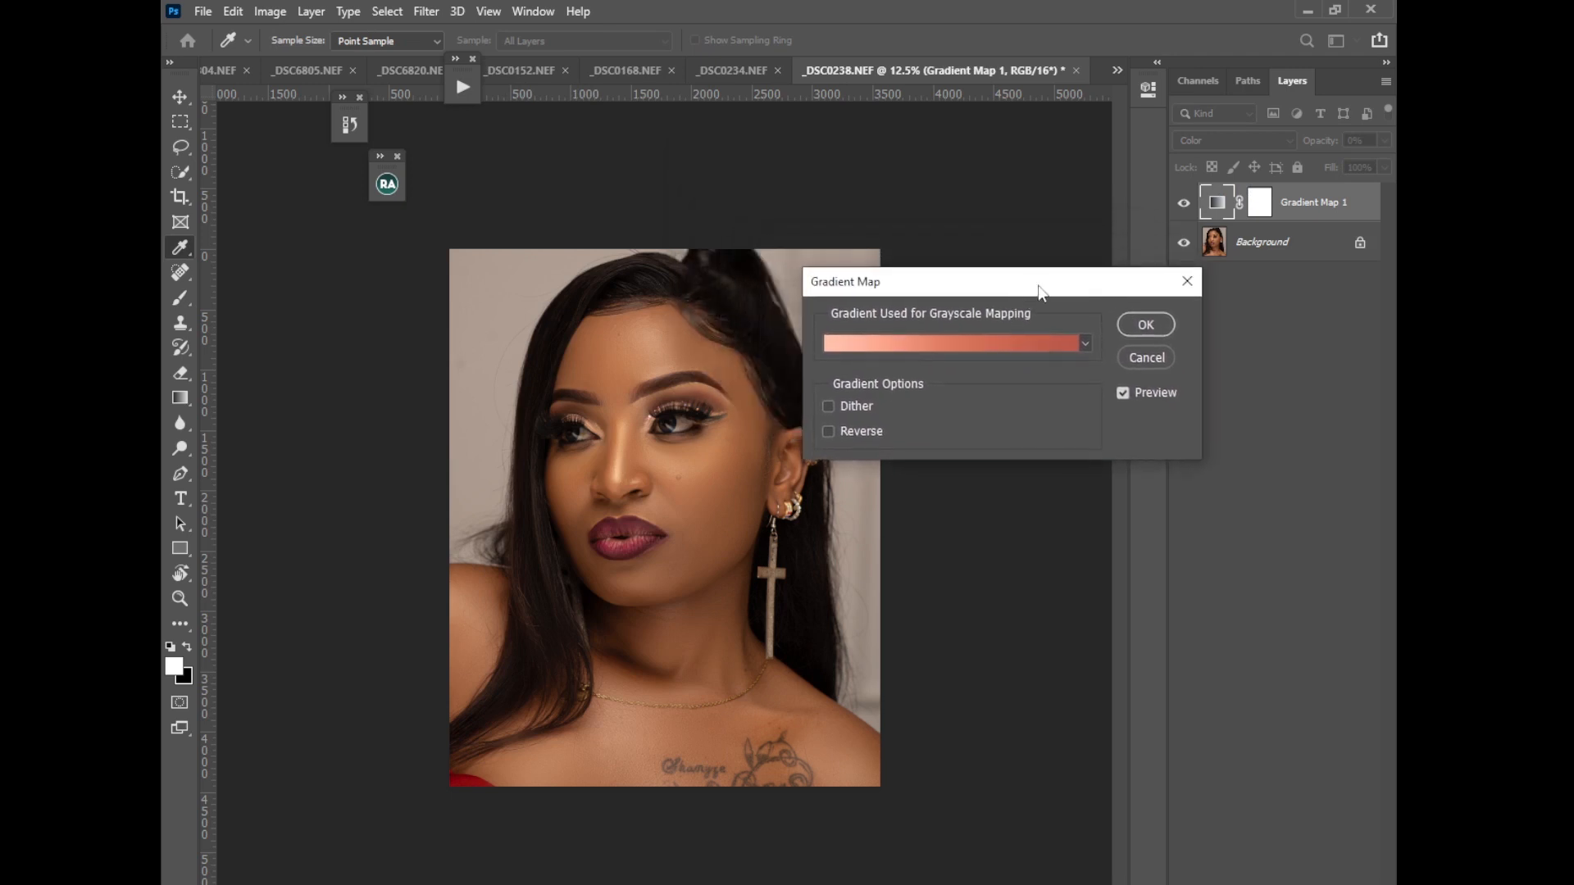
pyautogui.click(1149, 324)
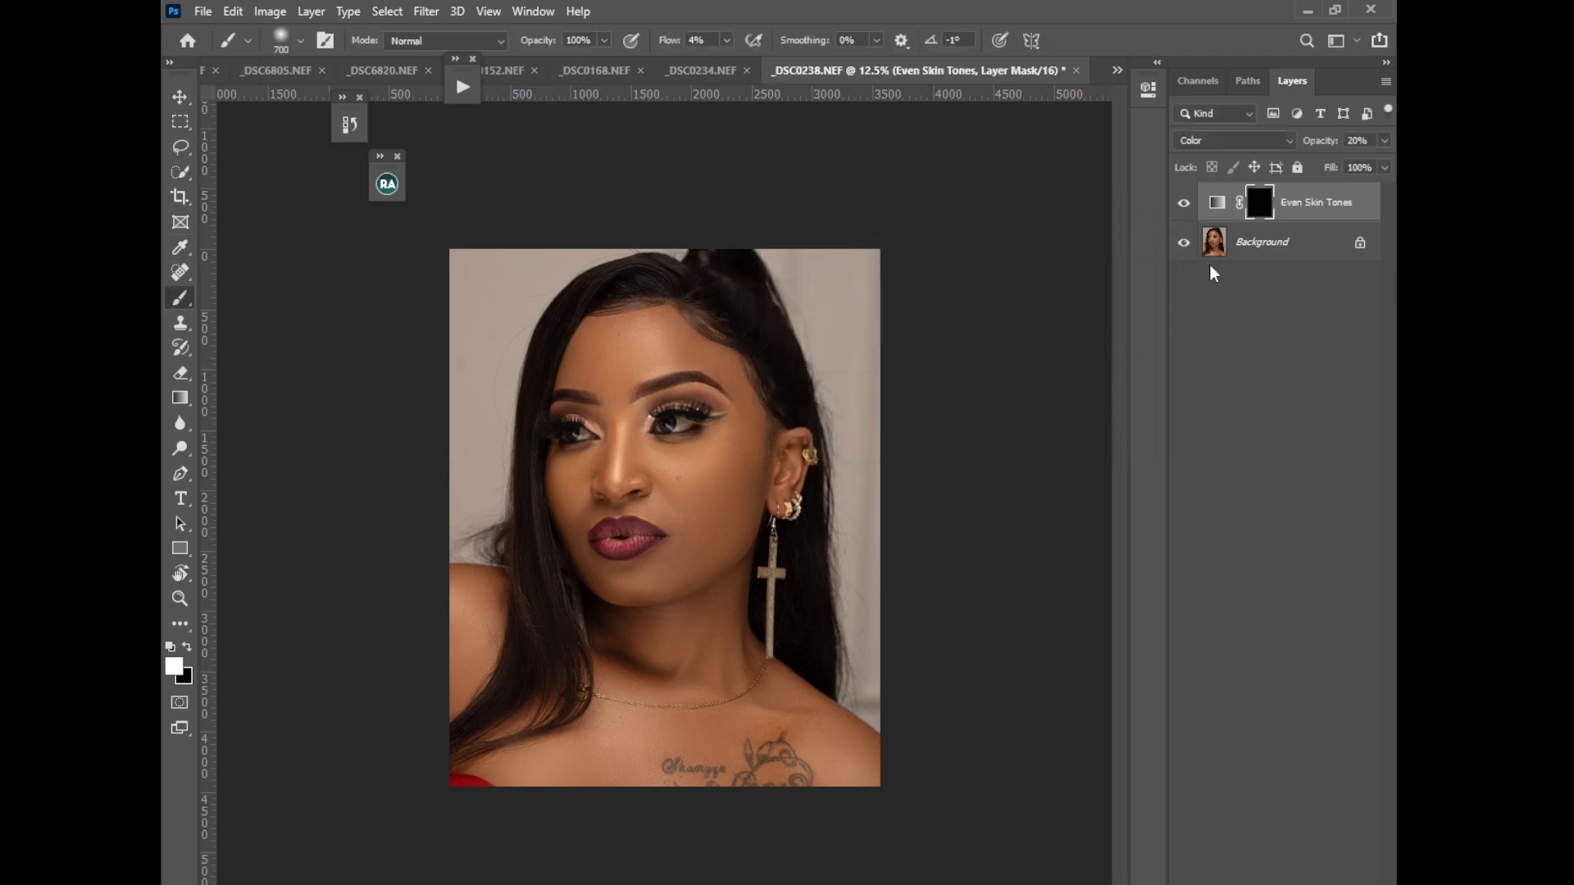
pyautogui.hotkey('ctrl', 'i')
# Hide the Even Skin Tones layer and duplicate the Background layer
pyautogui.click(1182, 203)
pyautogui.click(1266, 246)
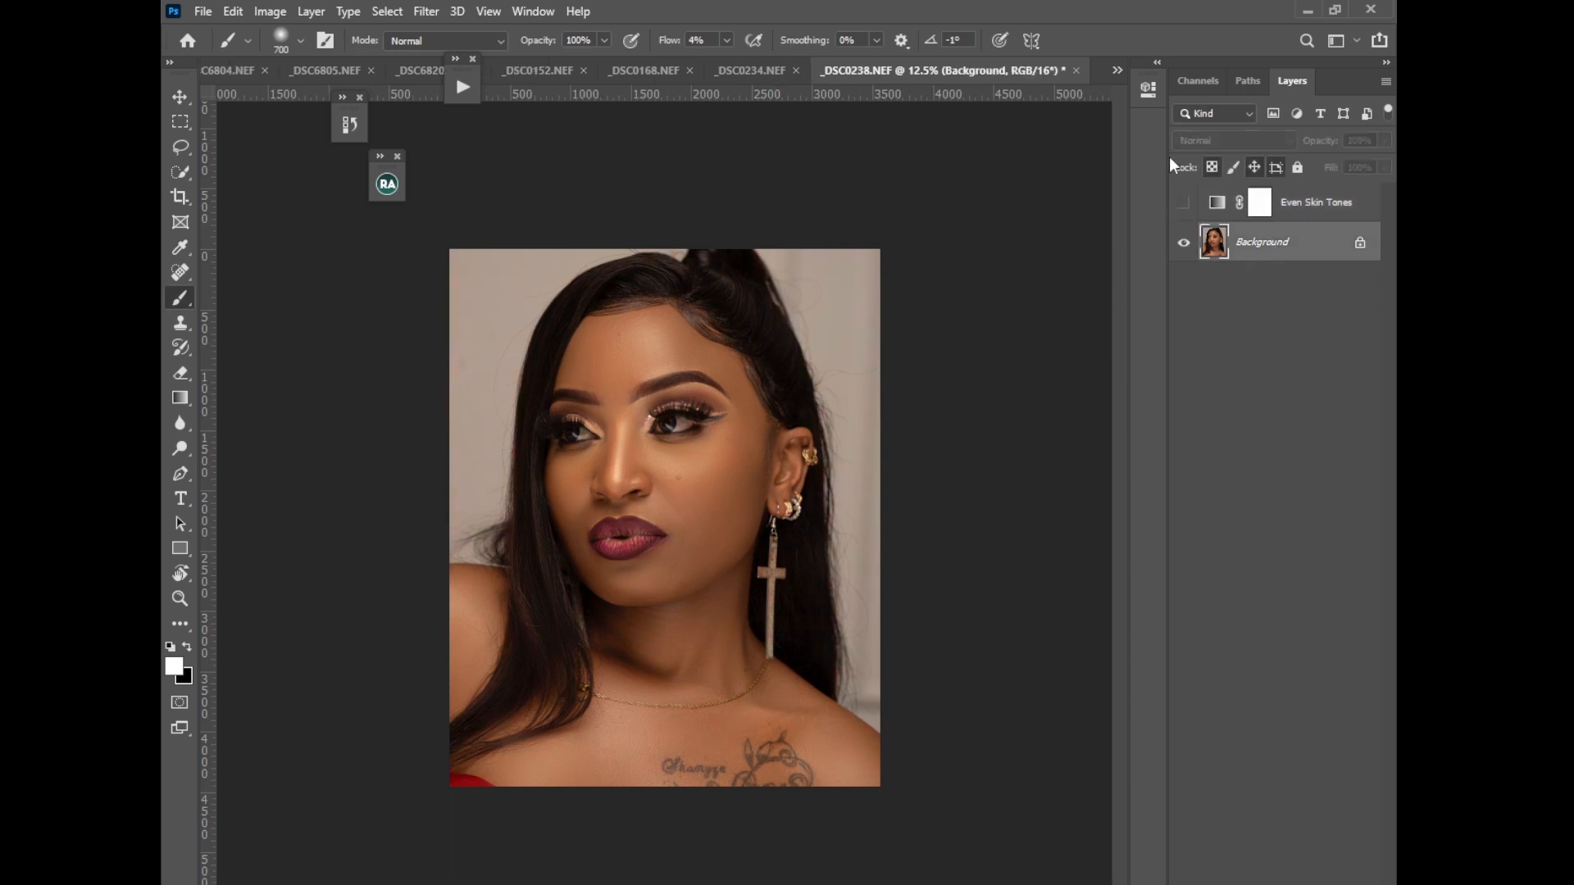
pyautogui.hotkey('ctrl', 'j')
# Choose the Brush tool and set its hardness to 100%
pyautogui.click(181, 298)
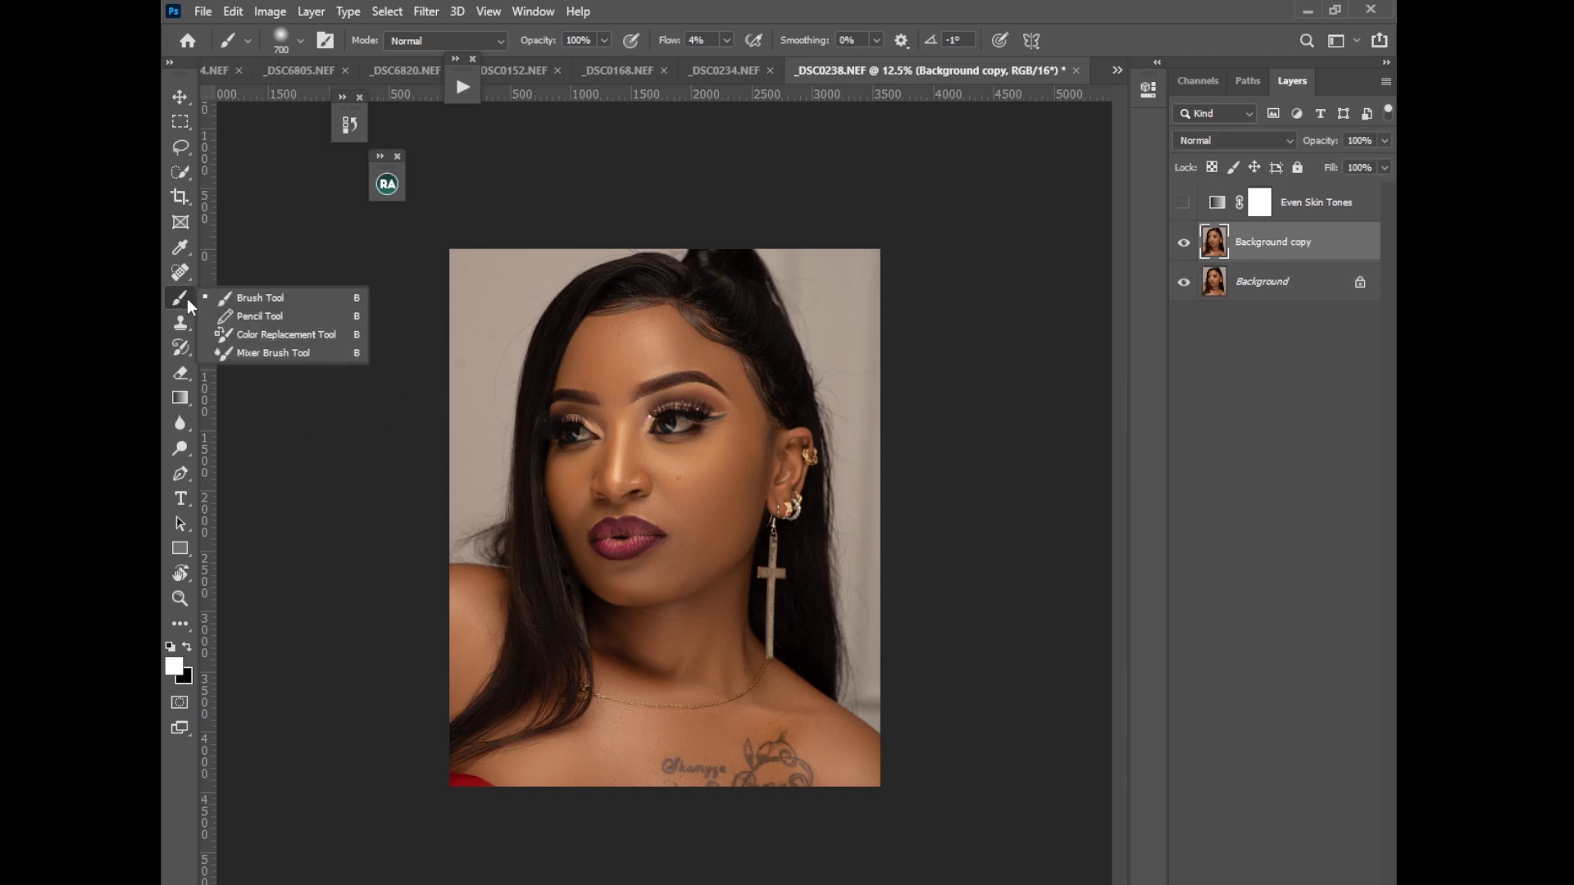
pyautogui.click(237, 298)
pyautogui.click(299, 41)
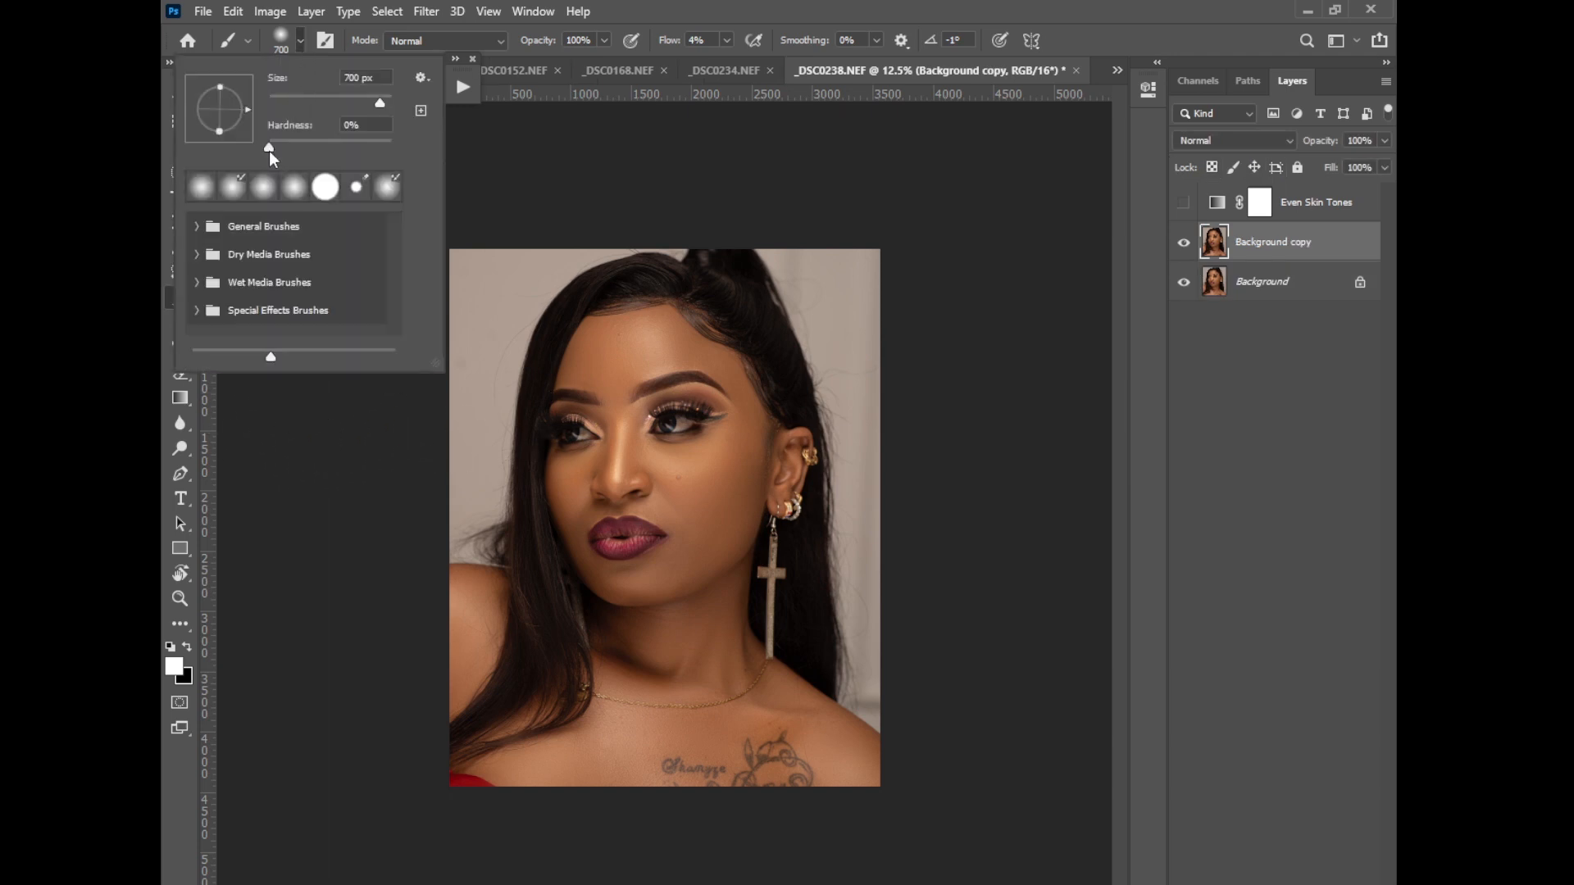
pyautogui.moveTo(271, 150); pyautogui.dragTo(391, 150)
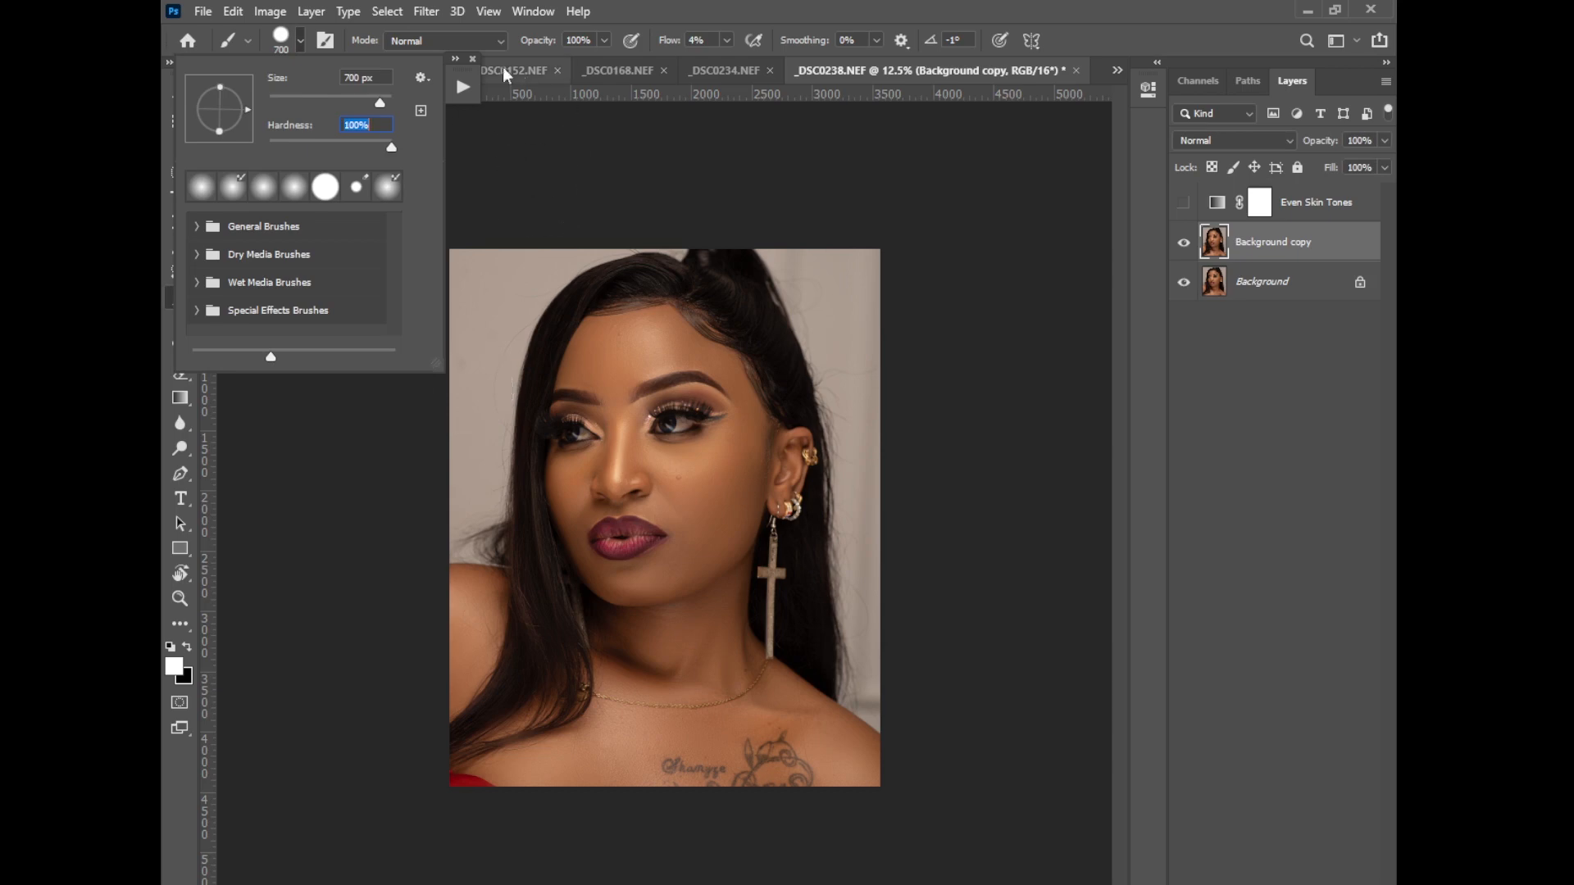
pyautogui.press('Return')
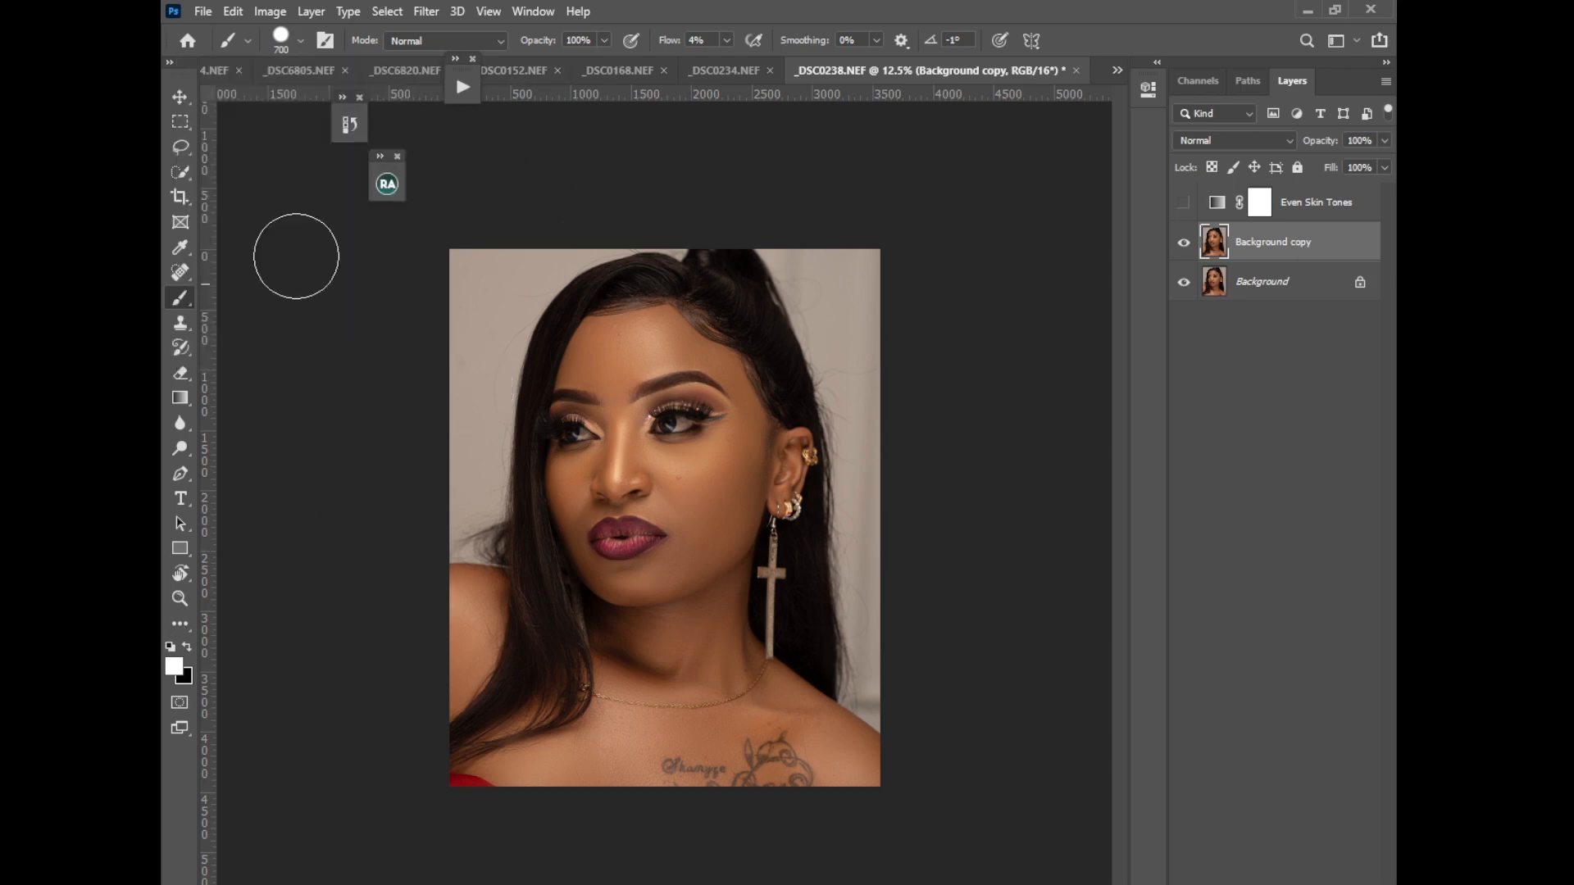
# Reduce the brush to size 60 and sample the skin tone from the forehead as the foreground colour
pyautogui.hotkey('ctrl', '+')
pyautogui.hotkey('ctrl', '+')
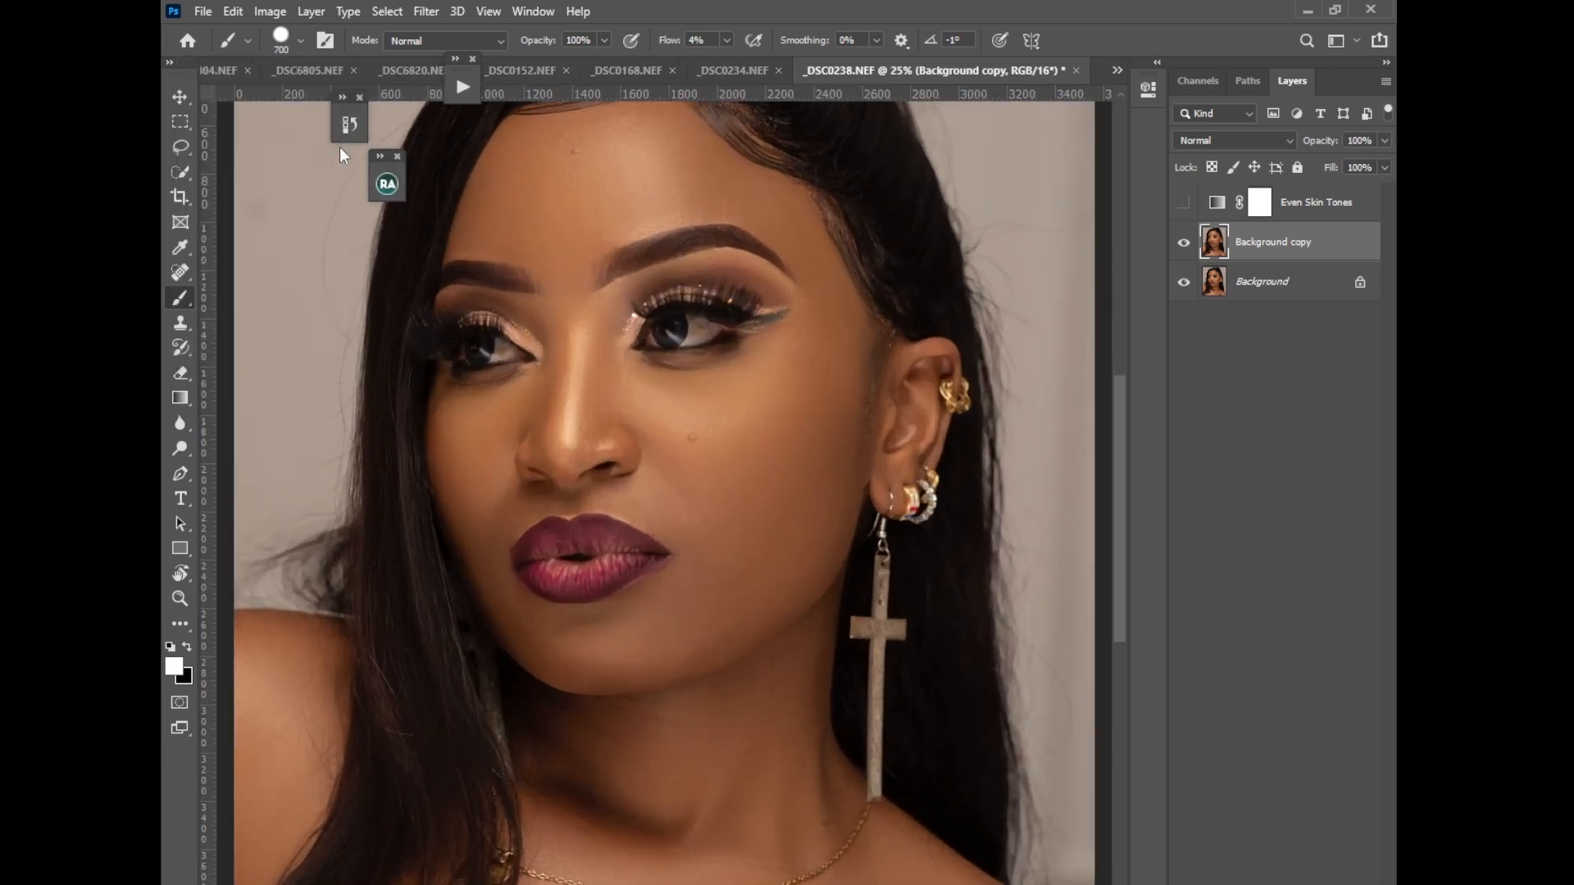
pyautogui.moveTo(758, 438)
pyautogui.mouseDown()
pyautogui.moveTo(791, 472)
pyautogui.moveTo(746, 364)
pyautogui.moveTo(715, 383)
pyautogui.mouseUp()
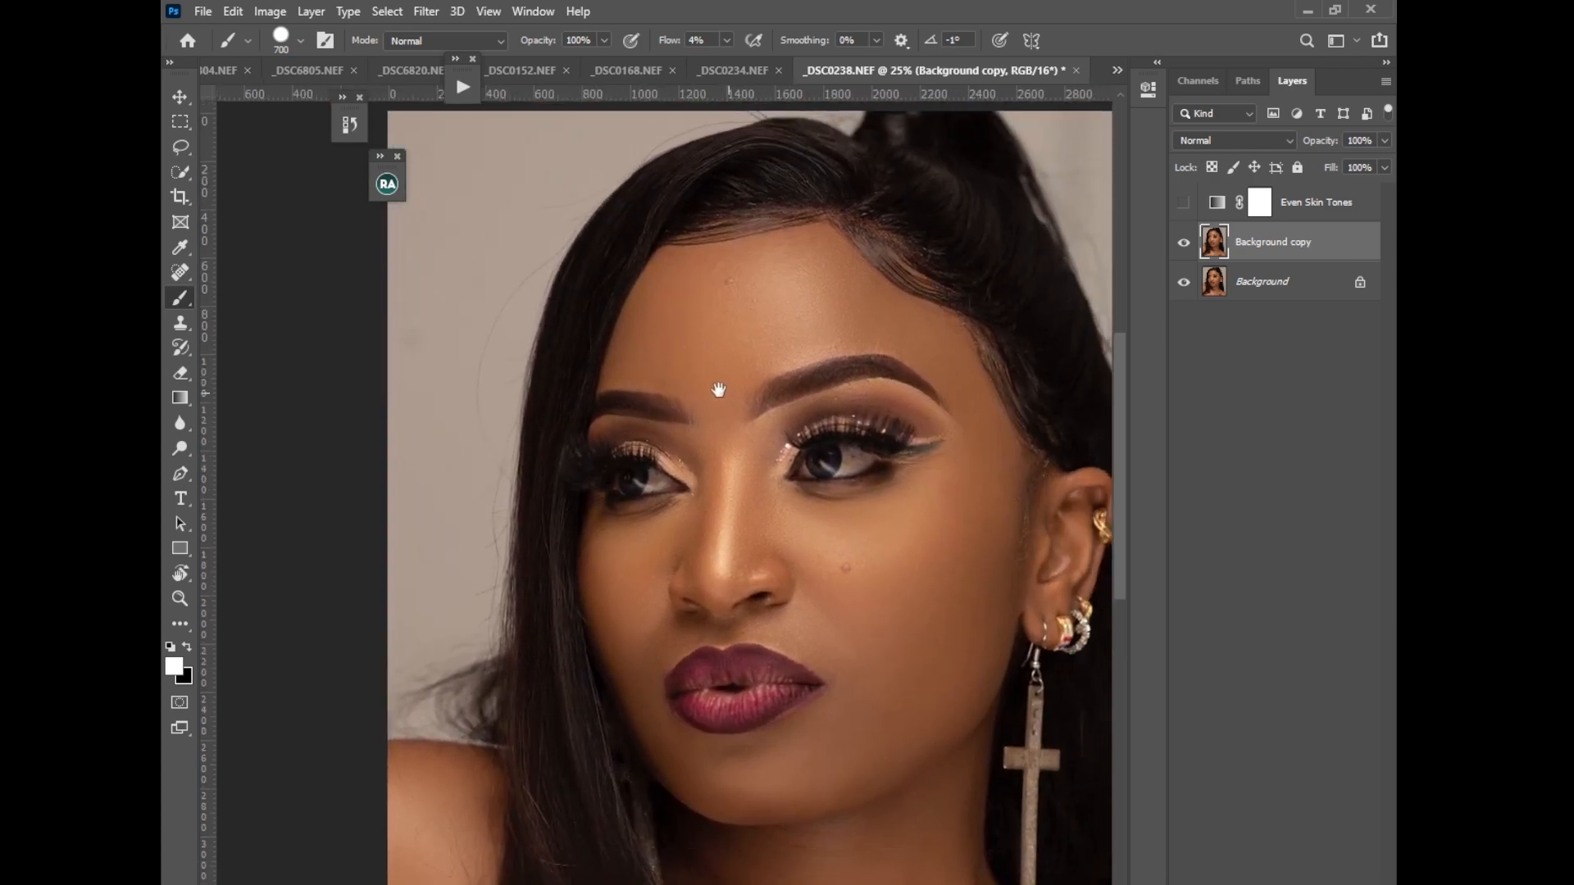
pyautogui.rightClick(182, 299)
pyautogui.click(252, 299)
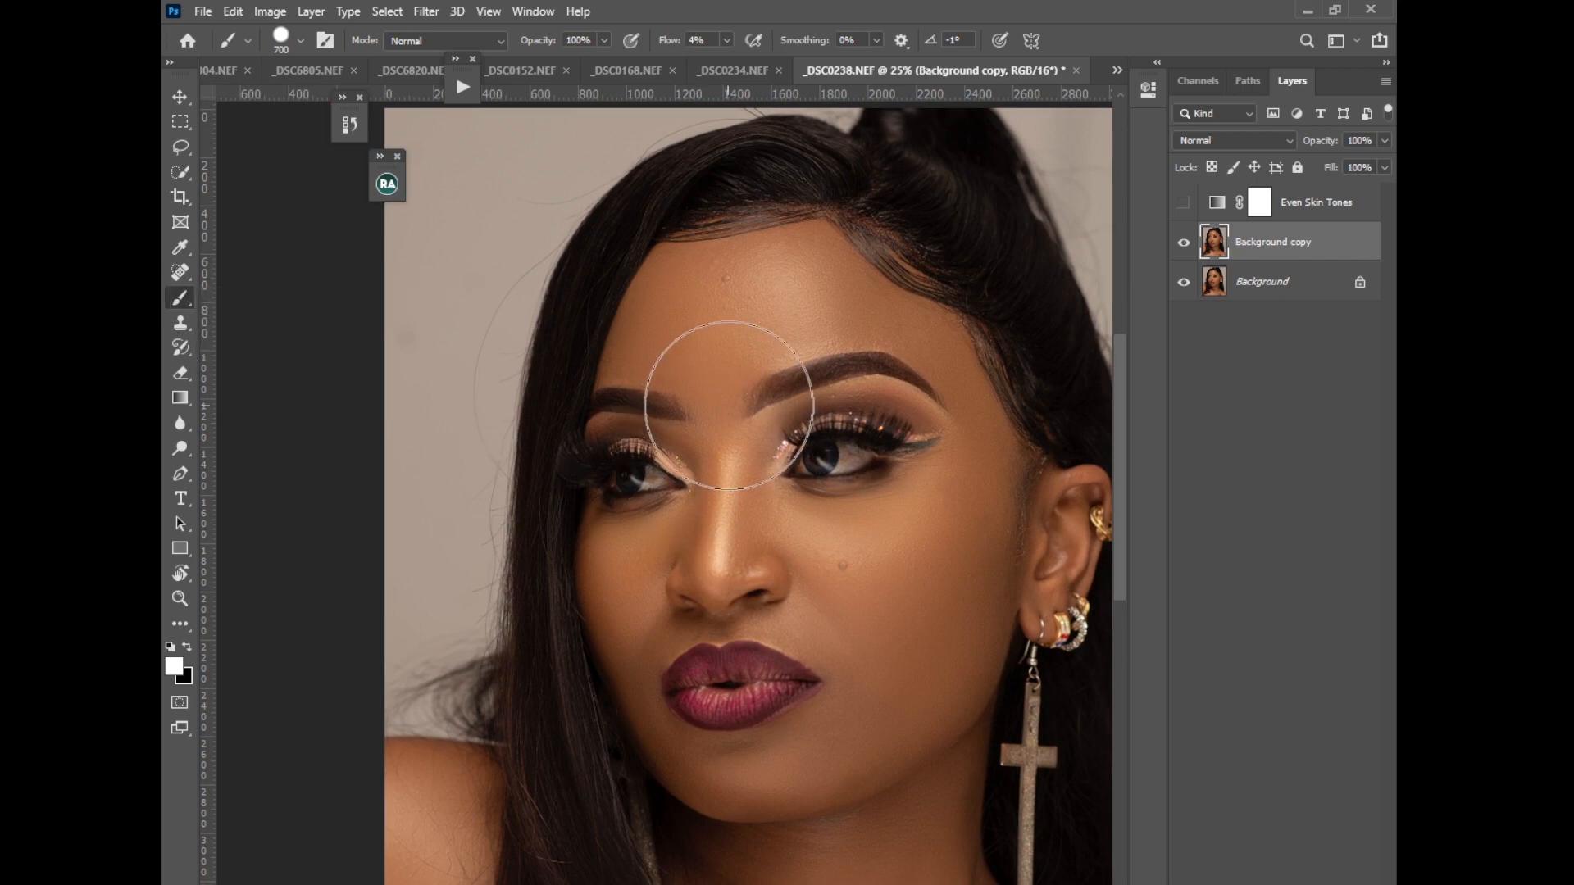
pyautogui.press('[')
pyautogui.press('[')
pyautogui.press('[')
pyautogui.press('[')
pyautogui.press('[')
pyautogui.press('[')
pyautogui.press('[')
pyautogui.press('[')
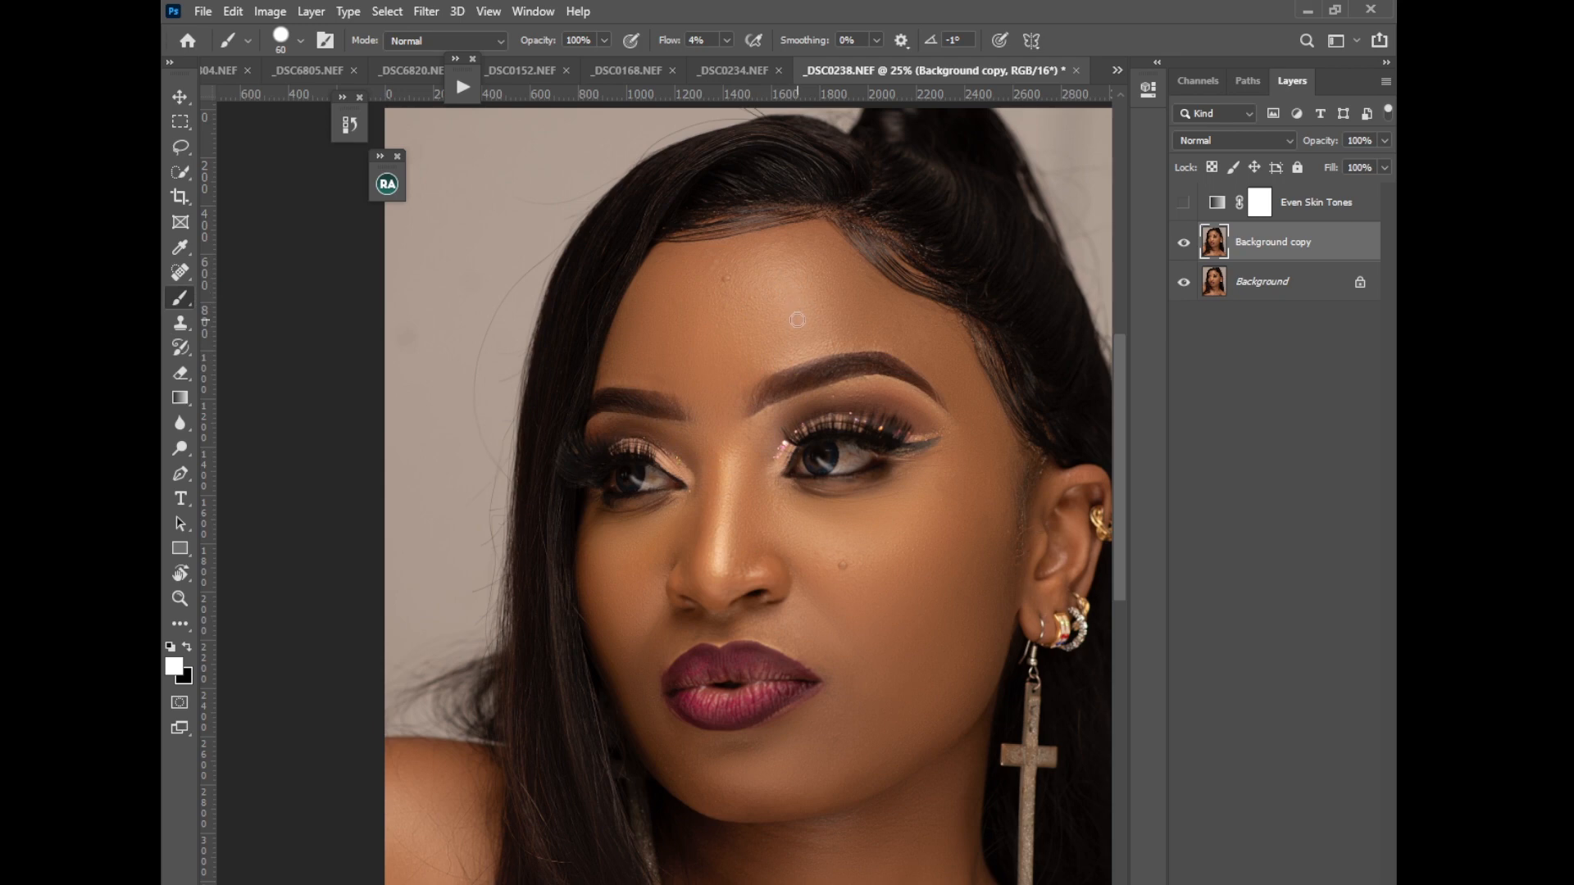
pyautogui.press('alt')
pyautogui.keyDown('alt'); pyautogui.click(802, 281); pyautogui.keyUp('alt')
# Set the brush to size 175 and 100% flow, and try a stroke of the sampled colour on the backdrop, undoing it
pyautogui.press(']')
pyautogui.press(']')
pyautogui.press(']')
pyautogui.press(']')
pyautogui.press(']')
pyautogui.press(']')
pyautogui.press(']')
pyautogui.click(726, 40)
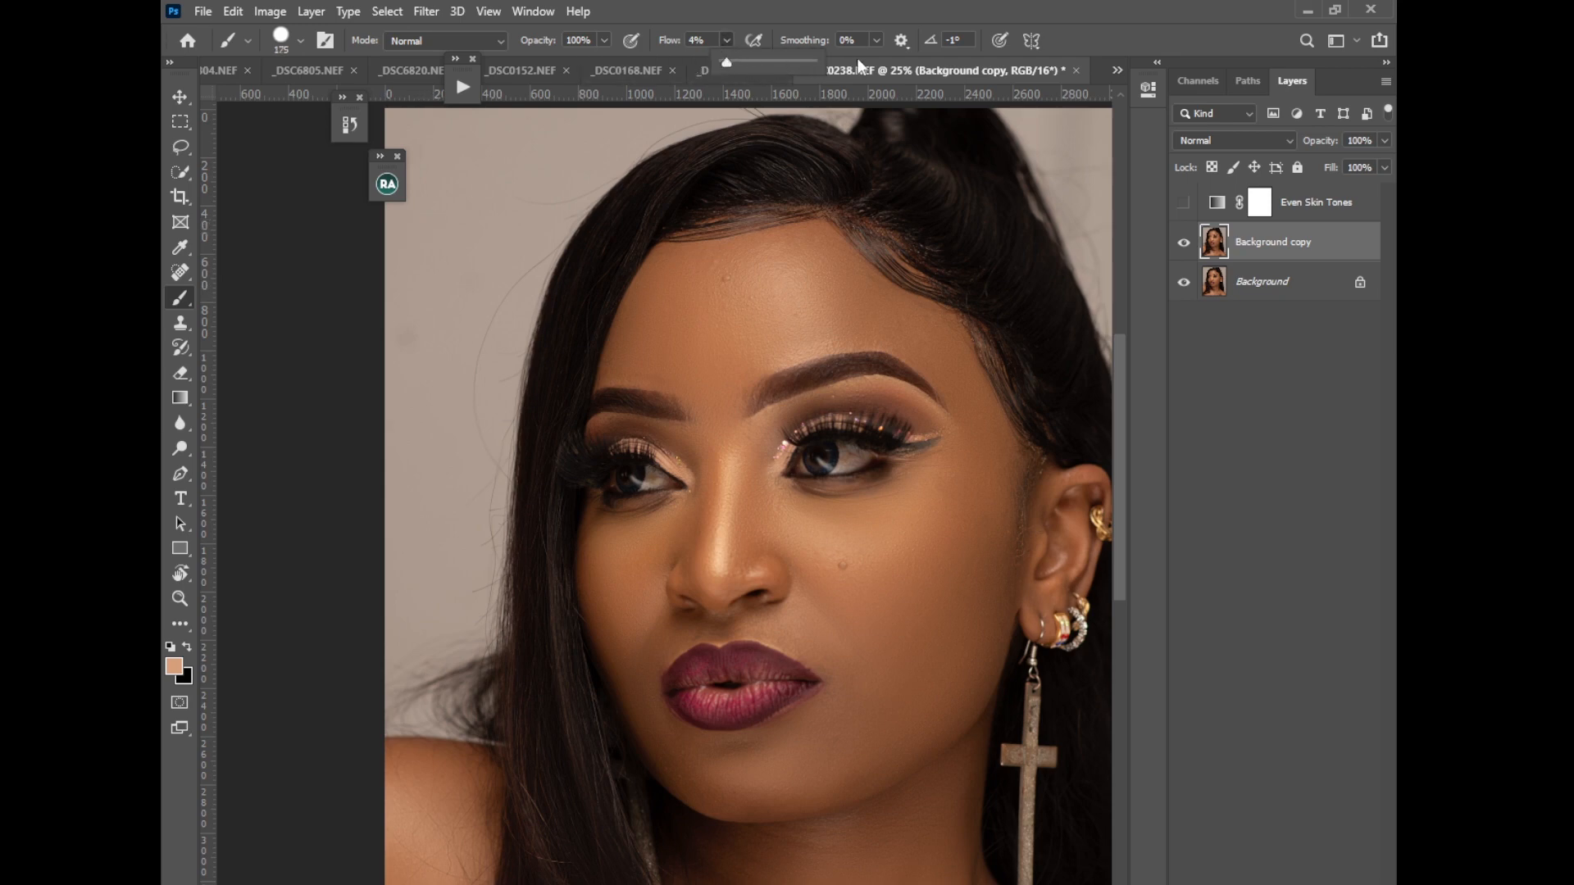
pyautogui.moveTo(432, 173); pyautogui.dragTo(557, 177)
pyautogui.hotkey('ctrl', 'z')
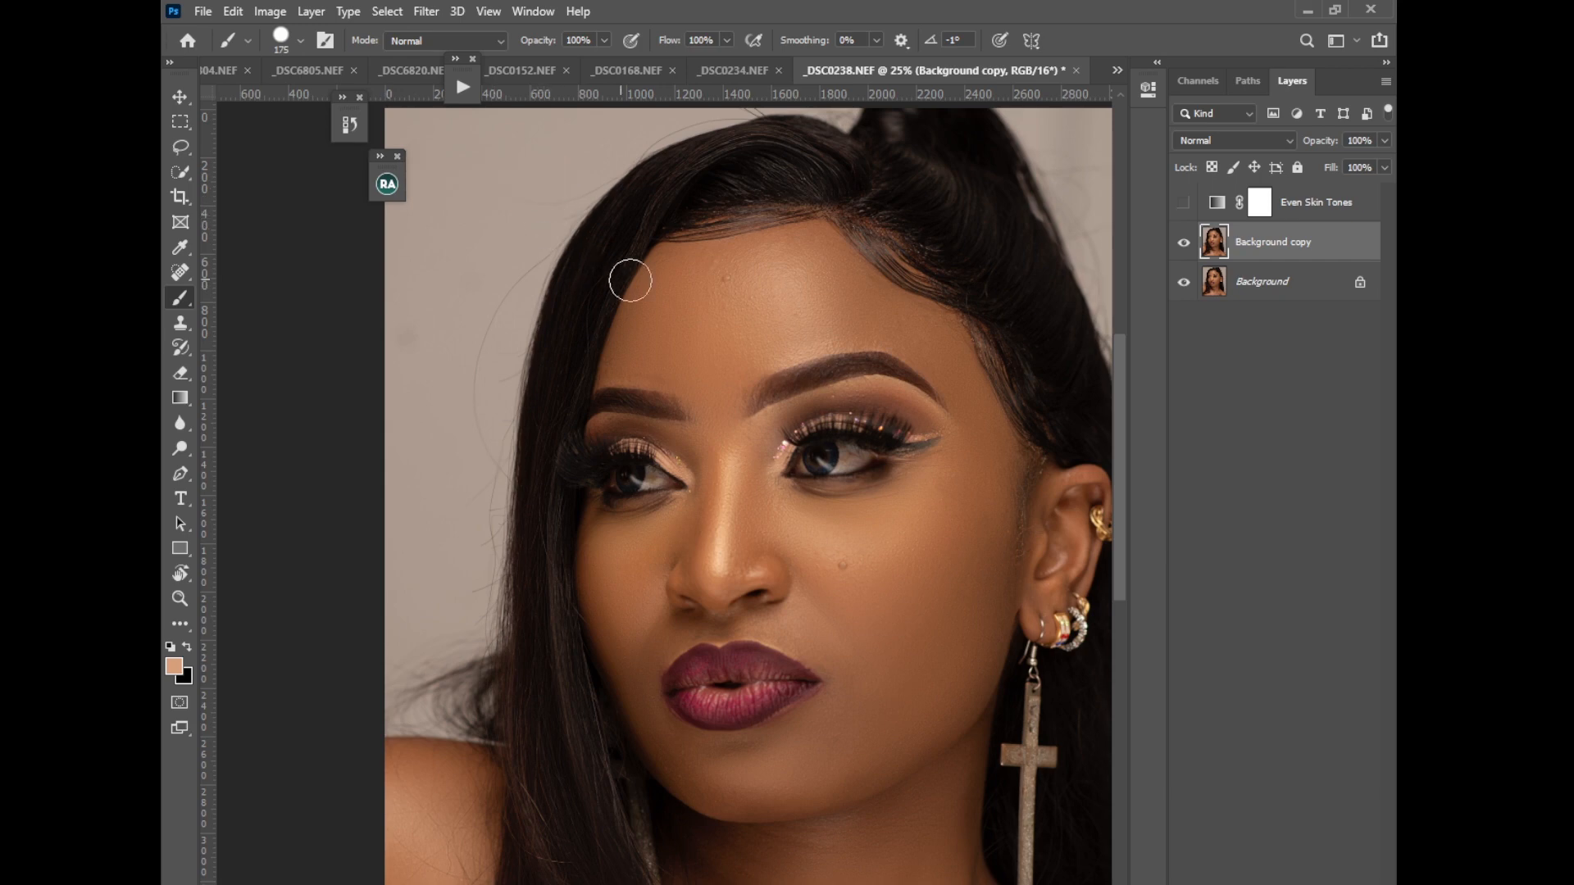
# Sample the highlight tone from the nose and paint a size 300 swatch of it on the backdrop's upper corner
pyautogui.press('[')
pyautogui.press('[')
pyautogui.press('[')
pyautogui.press('[')
pyautogui.press('[')
pyautogui.press('[')
pyautogui.keyDown('alt'); pyautogui.click(723, 554); pyautogui.keyUp('alt')
pyautogui.press(']')
pyautogui.press(']')
pyautogui.press(']')
pyautogui.press(']')
pyautogui.press(']')
pyautogui.press(']')
pyautogui.press(']')
pyautogui.press(']')
pyautogui.press(']')
pyautogui.press(']')
pyautogui.moveTo(437, 170); pyautogui.dragTo(532, 169)
# Sample a medium skin tone from the forehead and paint a size 250 swatch of it below the light one
pyautogui.press('[')
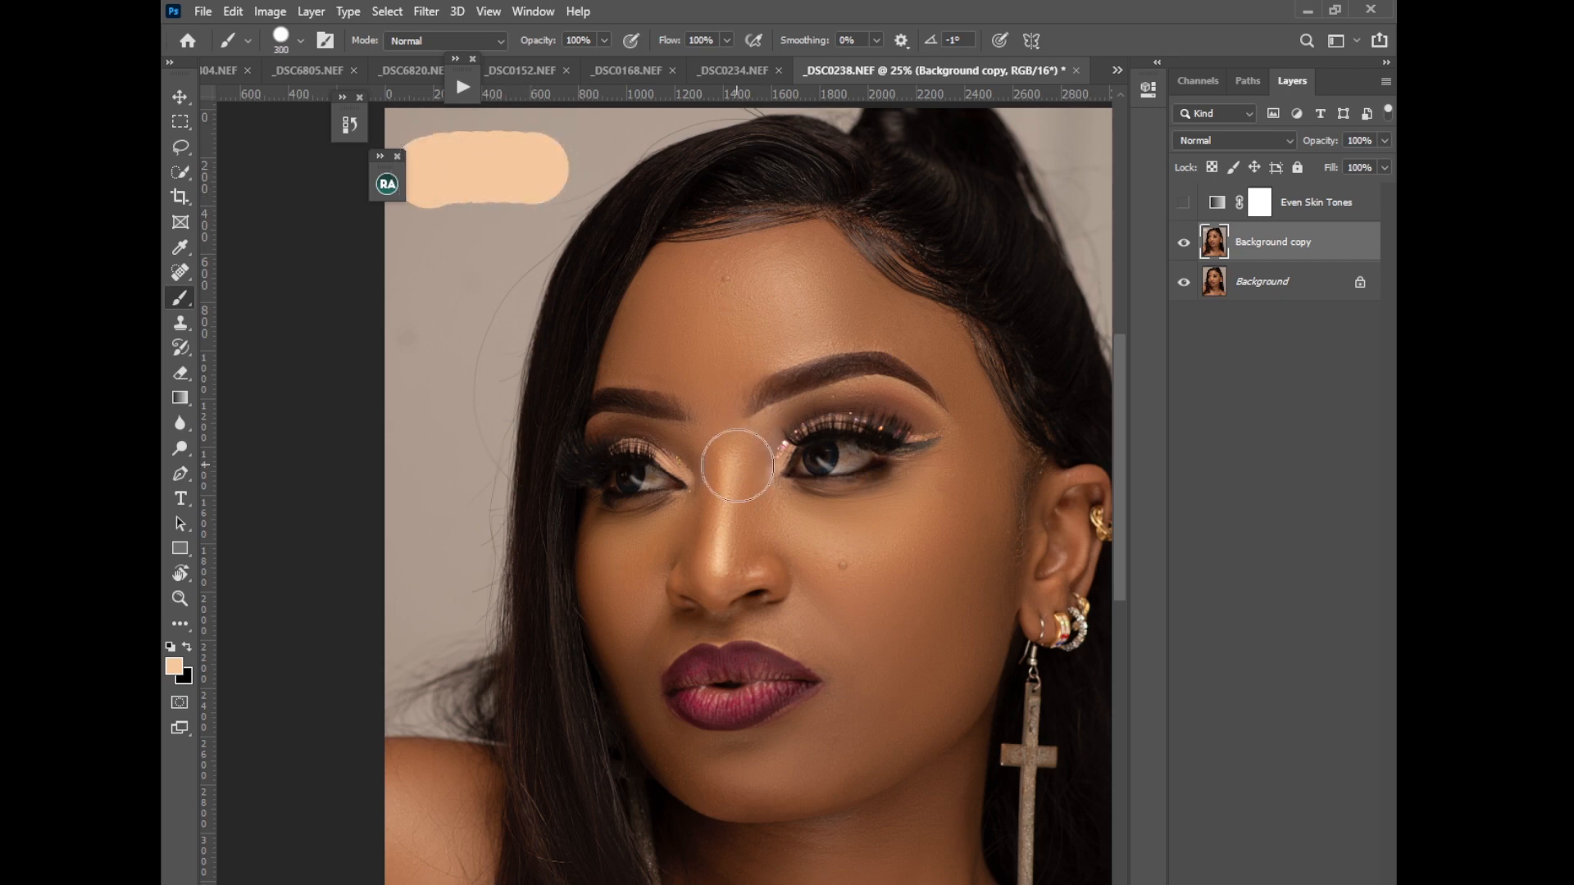
pyautogui.press('[')
pyautogui.press('[')
pyautogui.press('[')
pyautogui.press('[')
pyautogui.press('[')
pyautogui.moveTo(1120, 425)
pyautogui.mouseDown()
pyautogui.moveTo(1129, 597)
pyautogui.moveTo(1120, 370)
pyautogui.mouseUp()
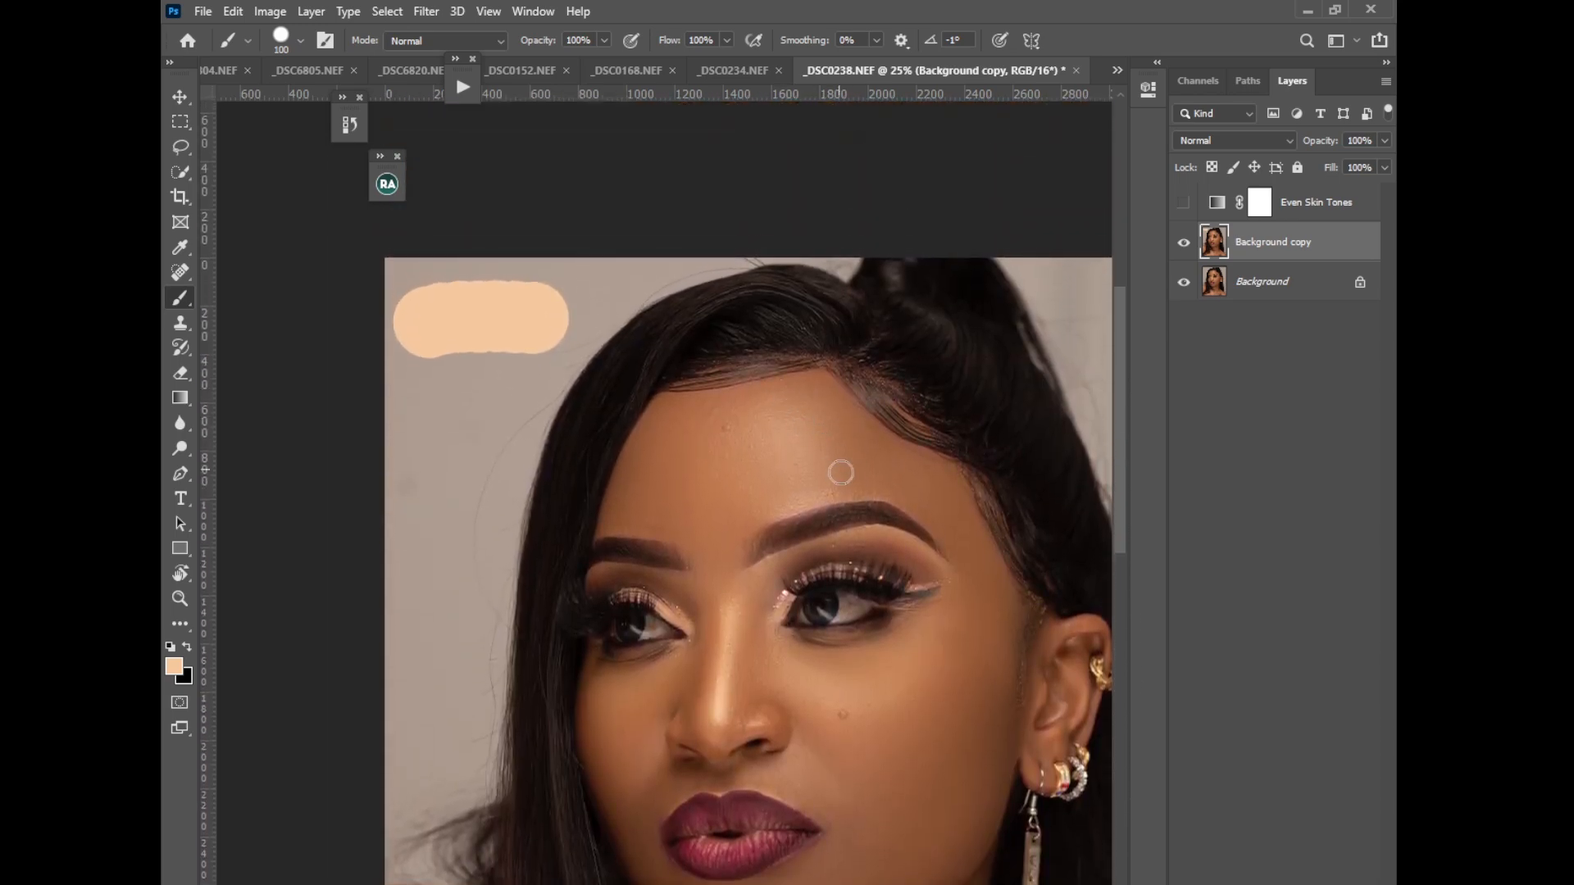
pyautogui.press('[')
pyautogui.press('[')
pyautogui.keyDown('alt'); pyautogui.click(837, 453); pyautogui.keyUp('alt')
pyautogui.moveTo(410, 389); pyautogui.dragTo(562, 369)
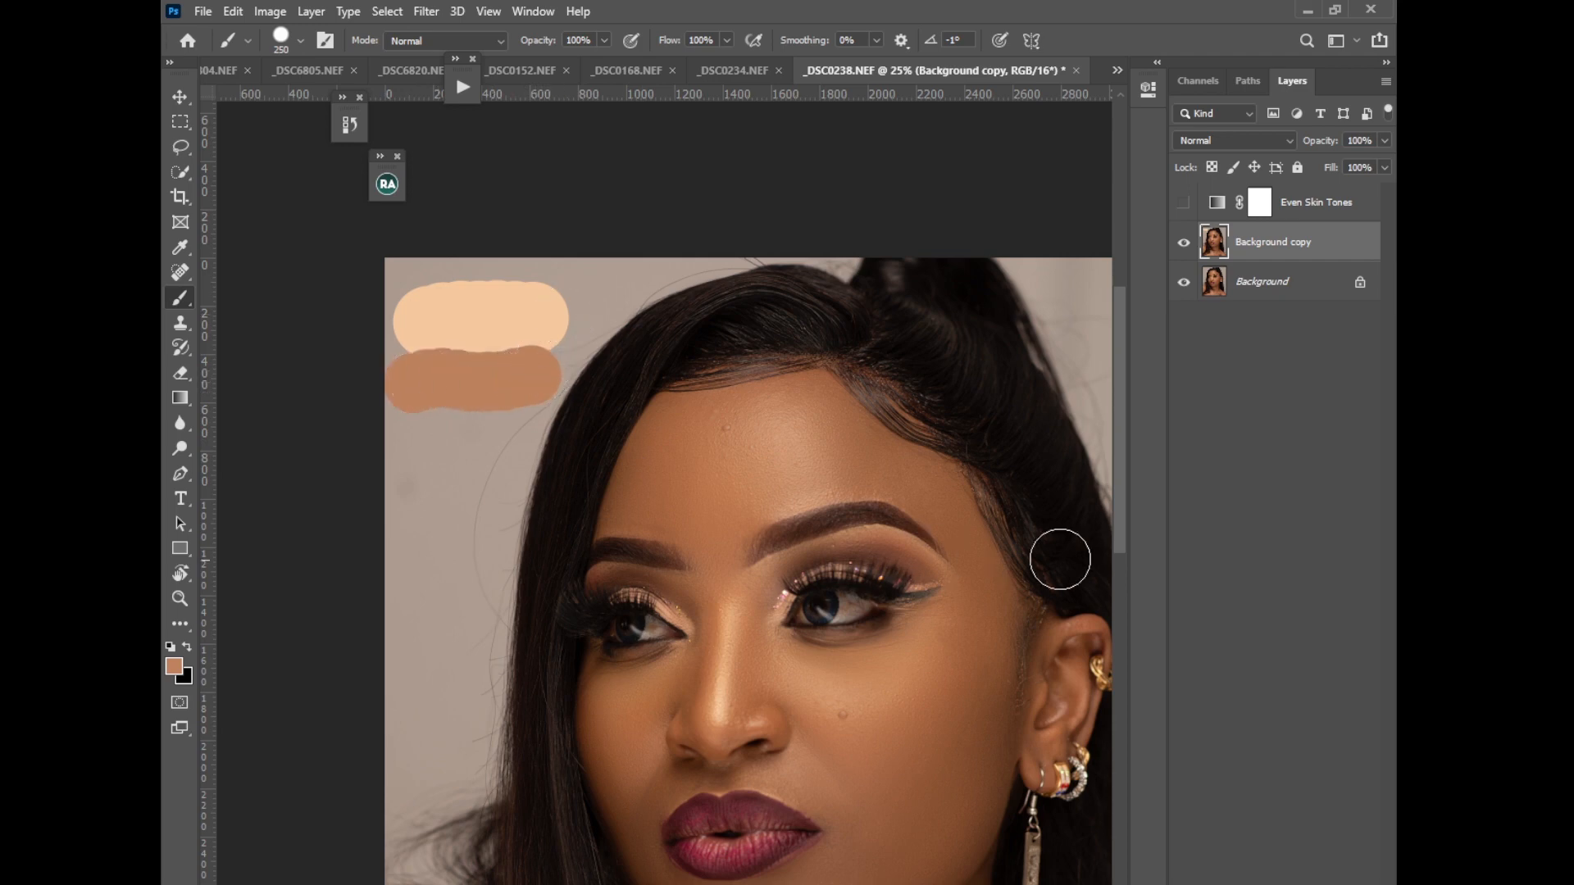
# Sample a dark brown tone from the portrait and paint a size 250 swatch of it below the medium one
pyautogui.scroll(-2, 1123, 541)
pyautogui.scroll(-8, 1120, 582)
pyautogui.scroll(5, 1117, 606)
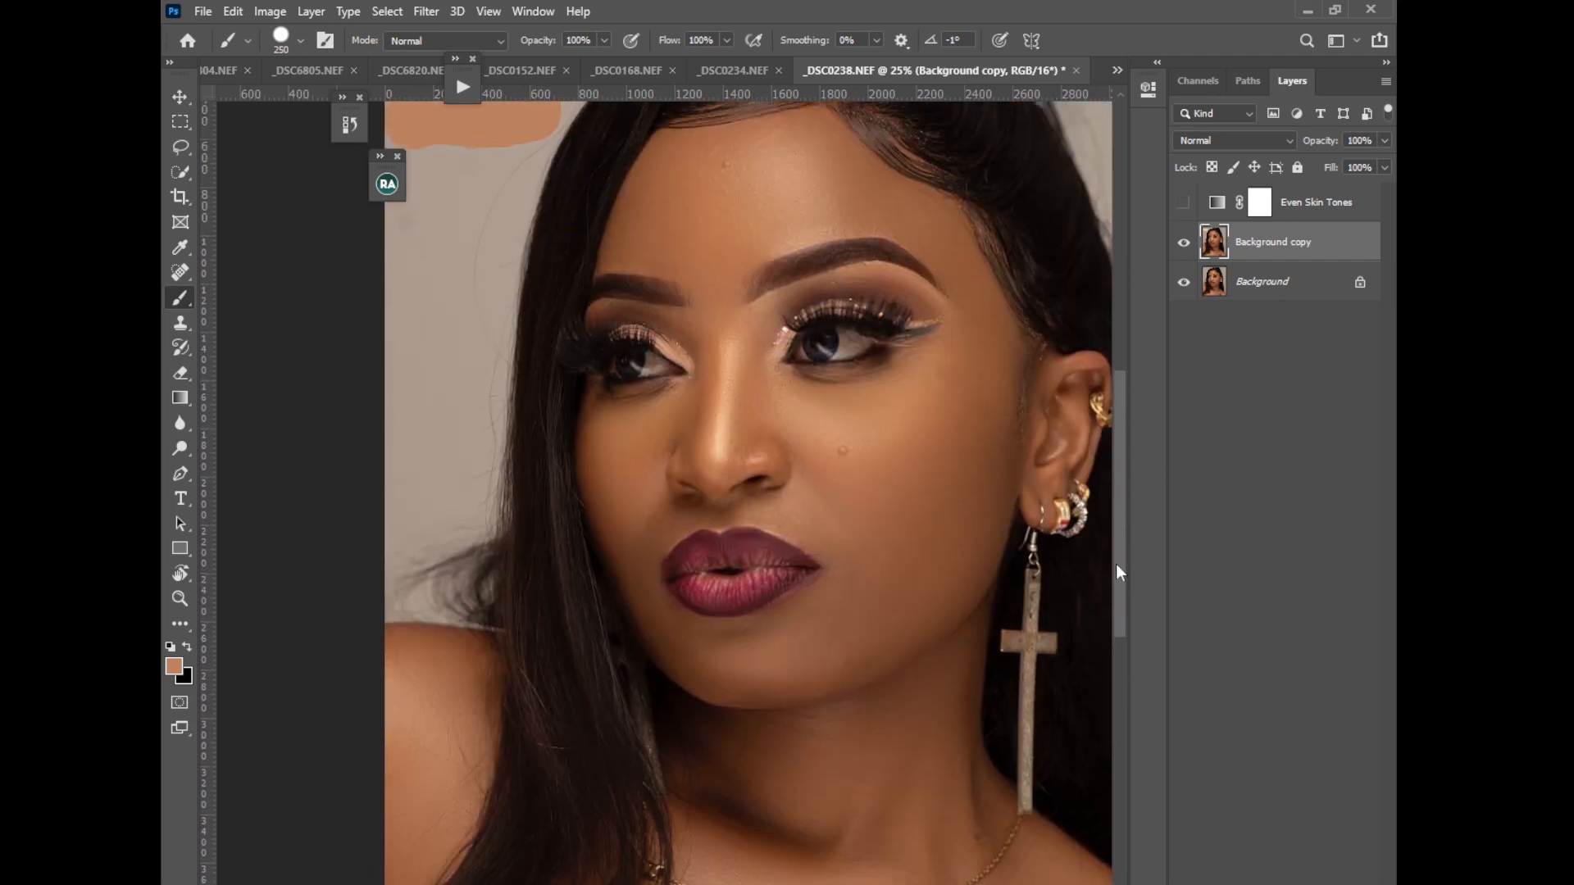
pyautogui.press('[')
pyautogui.press('[')
pyautogui.press('[')
pyautogui.press('[')
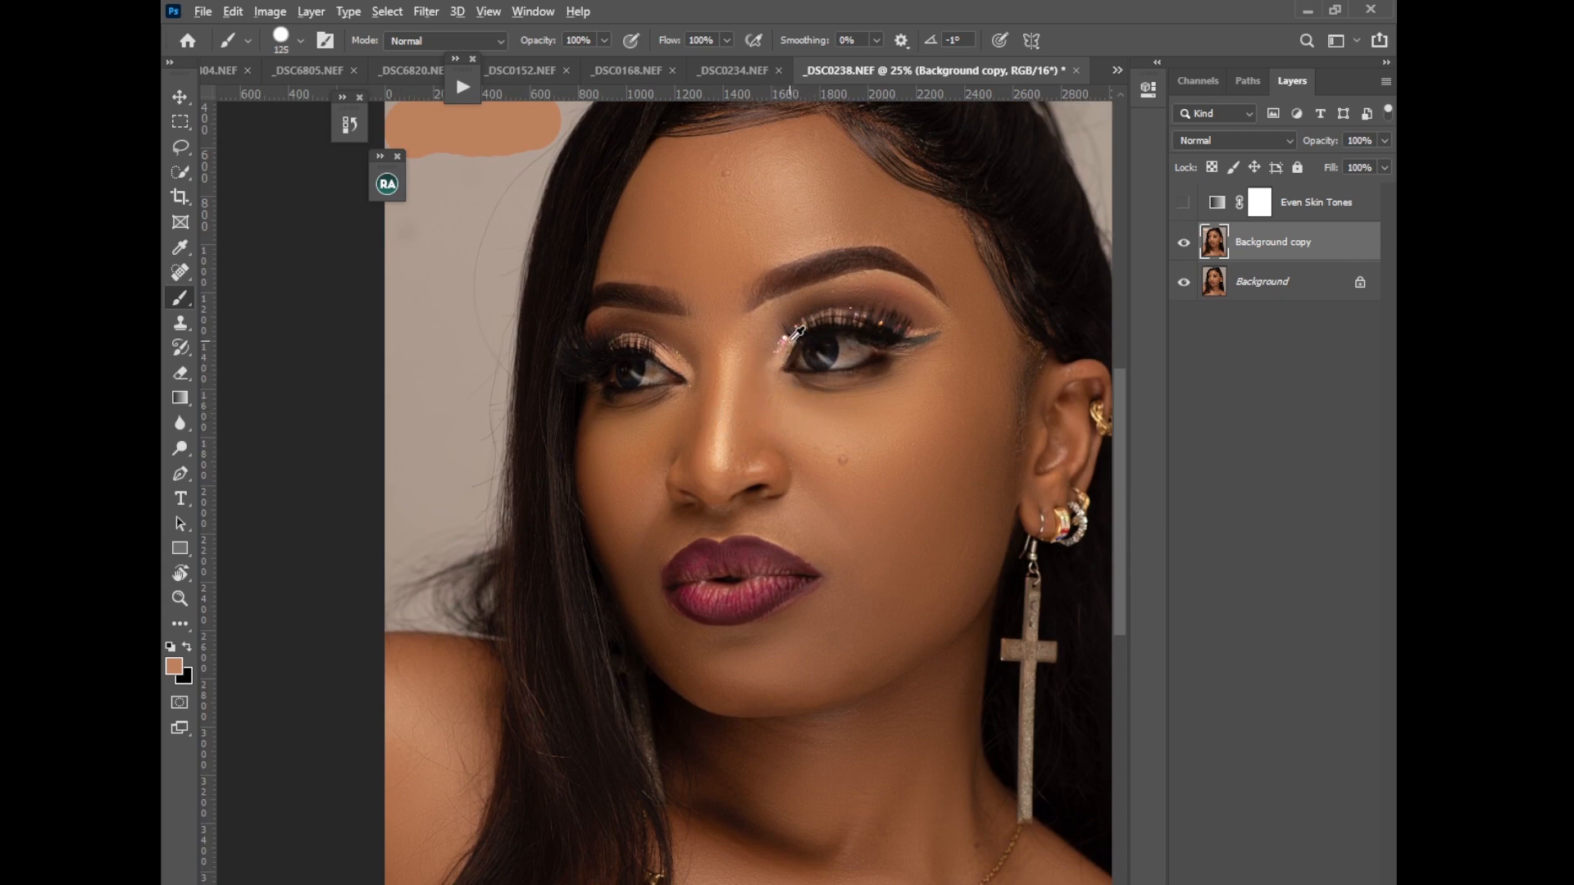
pyautogui.moveTo(609, 251); pyautogui.dragTo(607, 259)
pyautogui.scroll(5, 1114, 384)
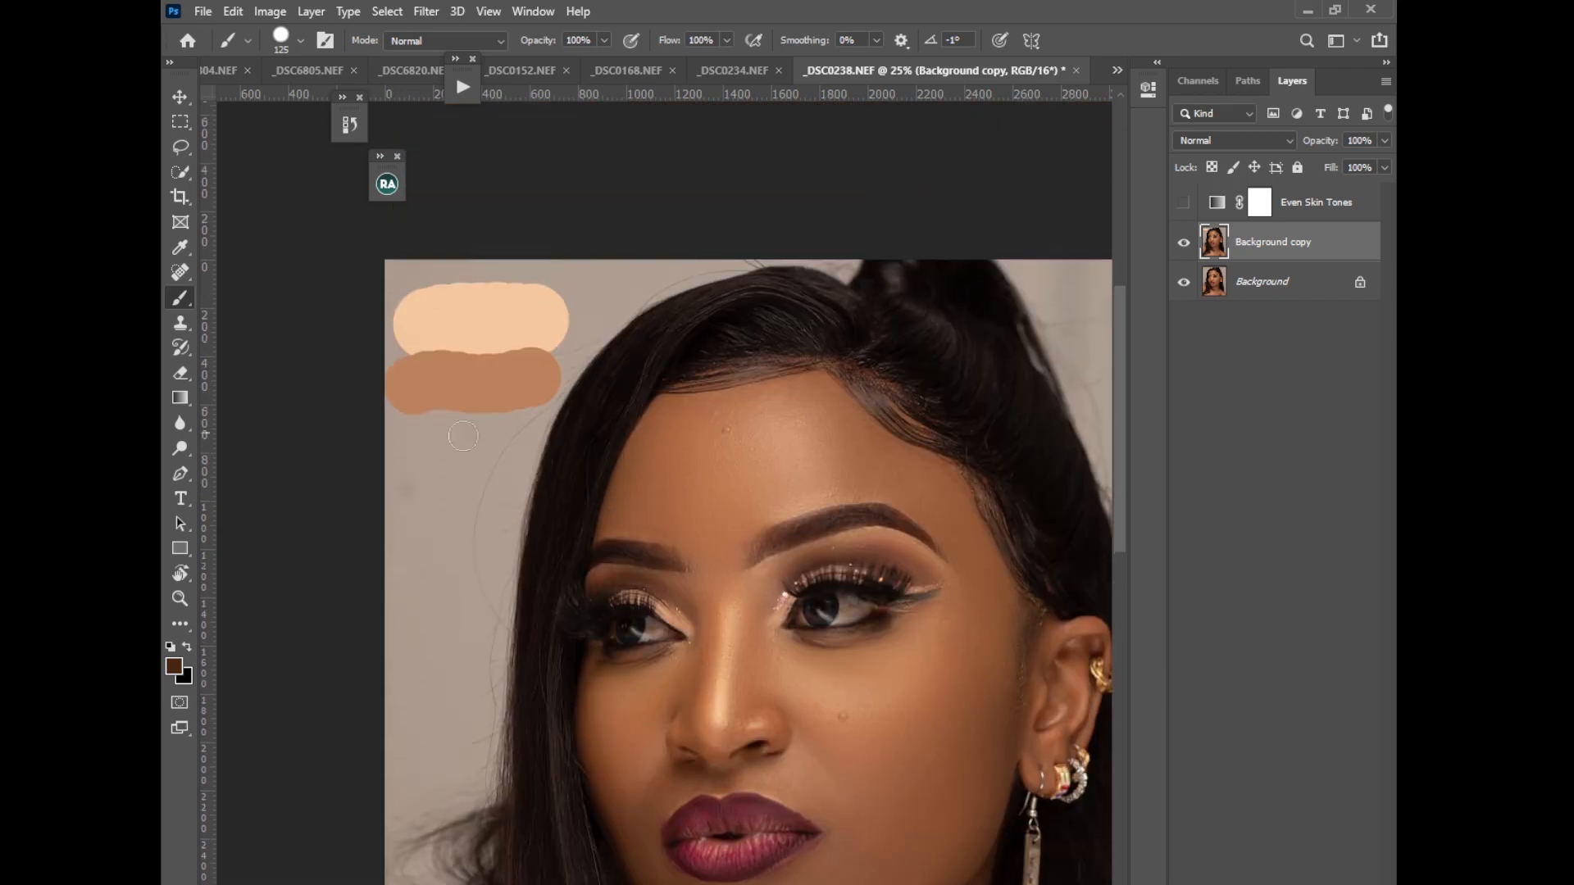
pyautogui.press(']')
pyautogui.press(']')
pyautogui.moveTo(396, 441); pyautogui.dragTo(527, 421)
# Reduce the brush to size 90 and show the Even Skin Tones layer with its gradient map settings
pyautogui.press('[')
pyautogui.press('[')
pyautogui.press('[')
pyautogui.press('[')
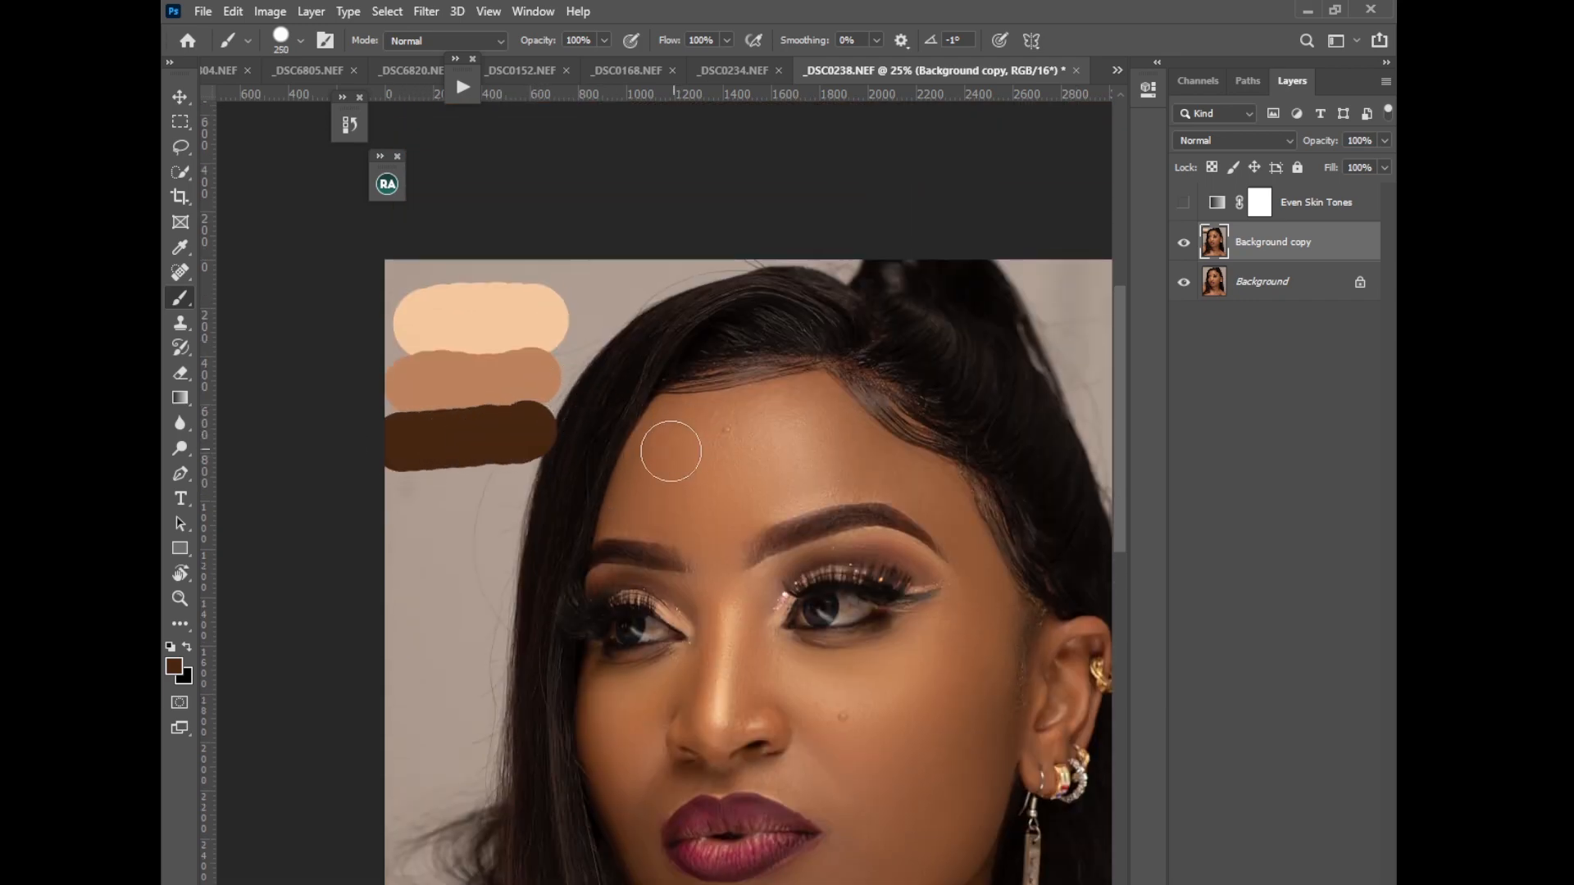
pyautogui.press('[')
pyautogui.press('[')
pyautogui.press('[')
pyautogui.click(1183, 203)
pyautogui.doubleClick(1218, 210)
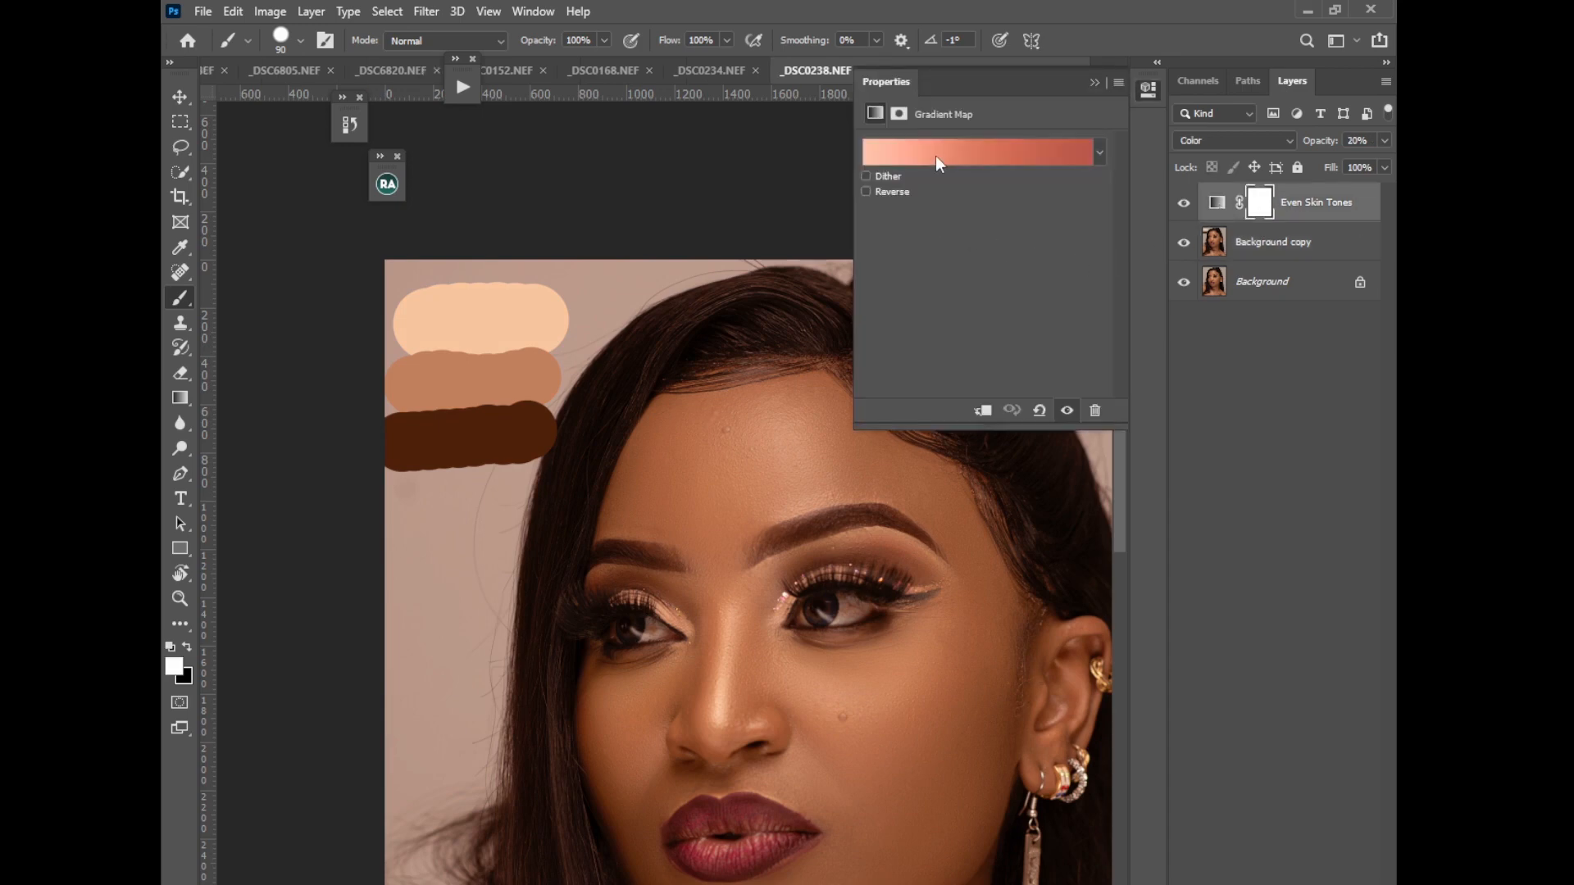
pyautogui.click(935, 156)
pyautogui.moveTo(850, 422); pyautogui.dragTo(914, 330)
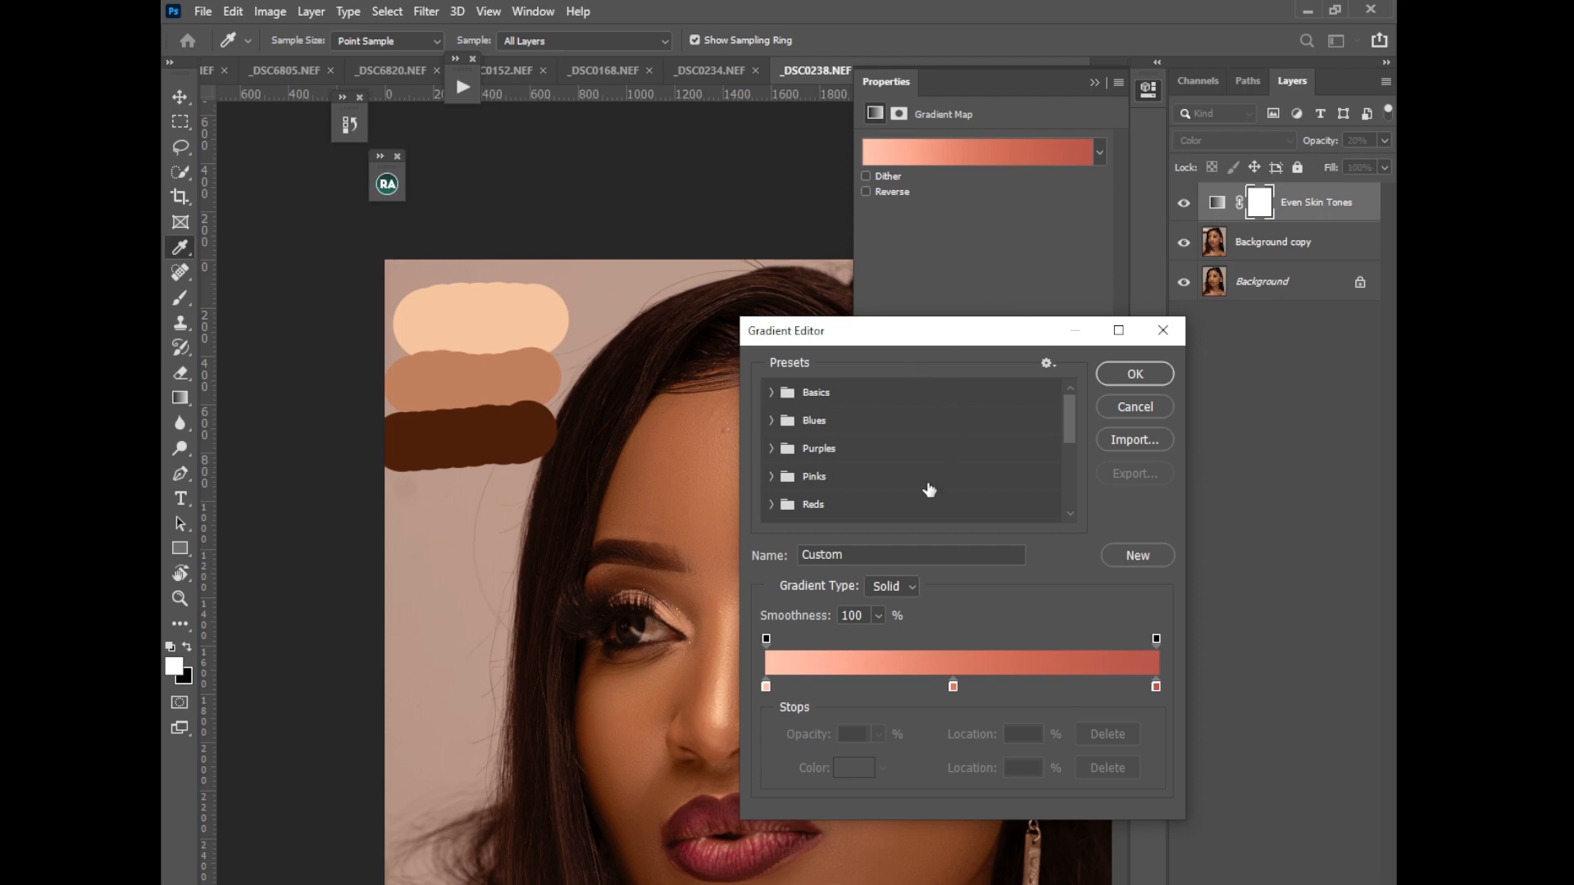
pyautogui.click(765, 686)
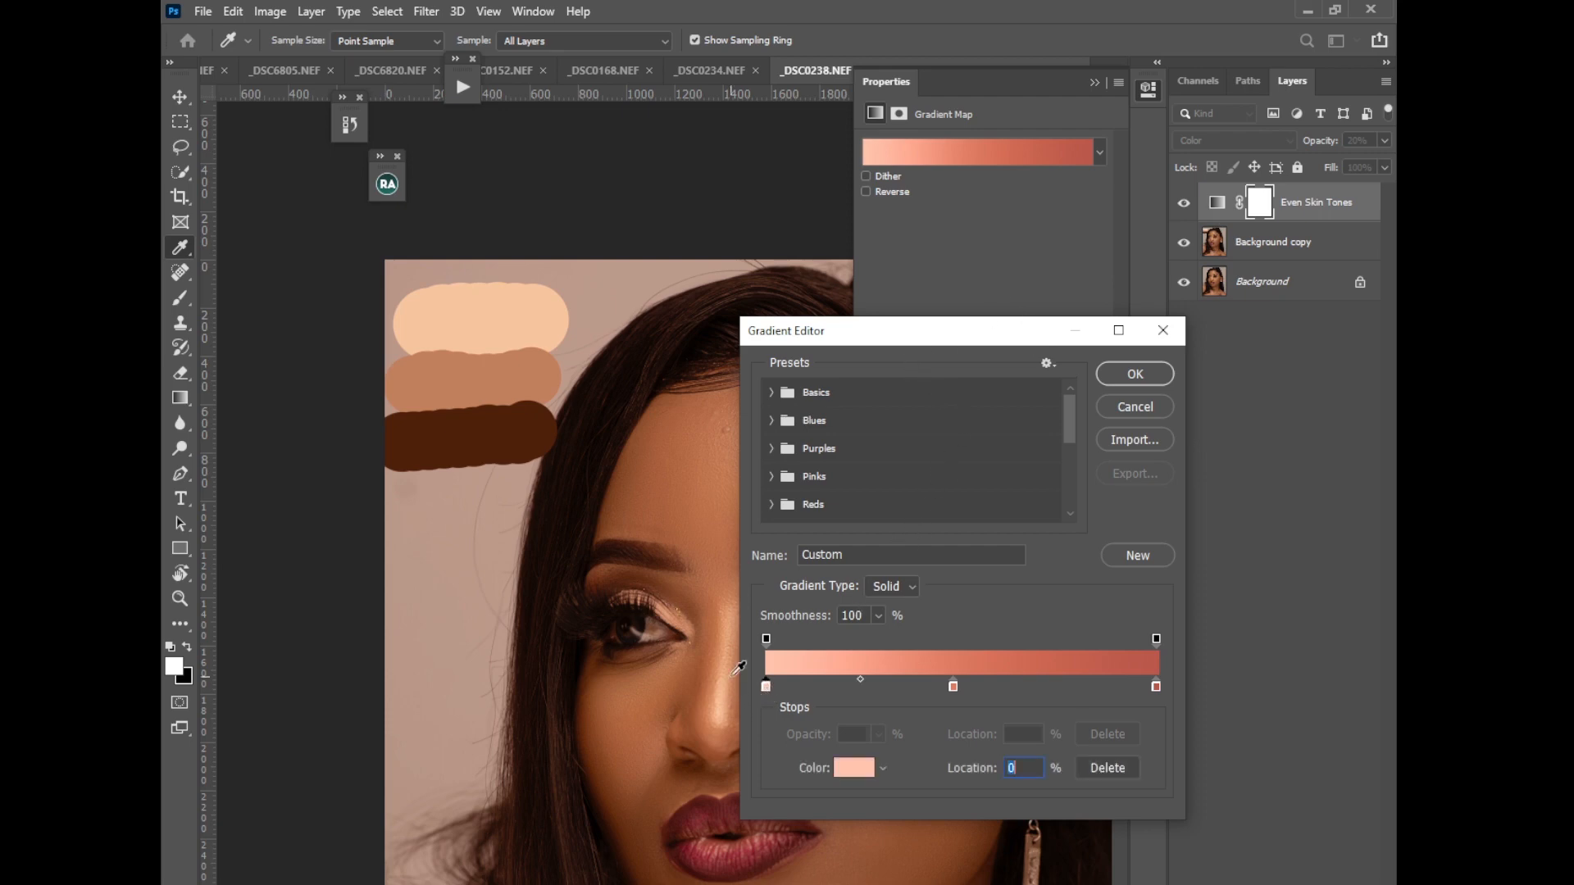
pyautogui.click(481, 308)
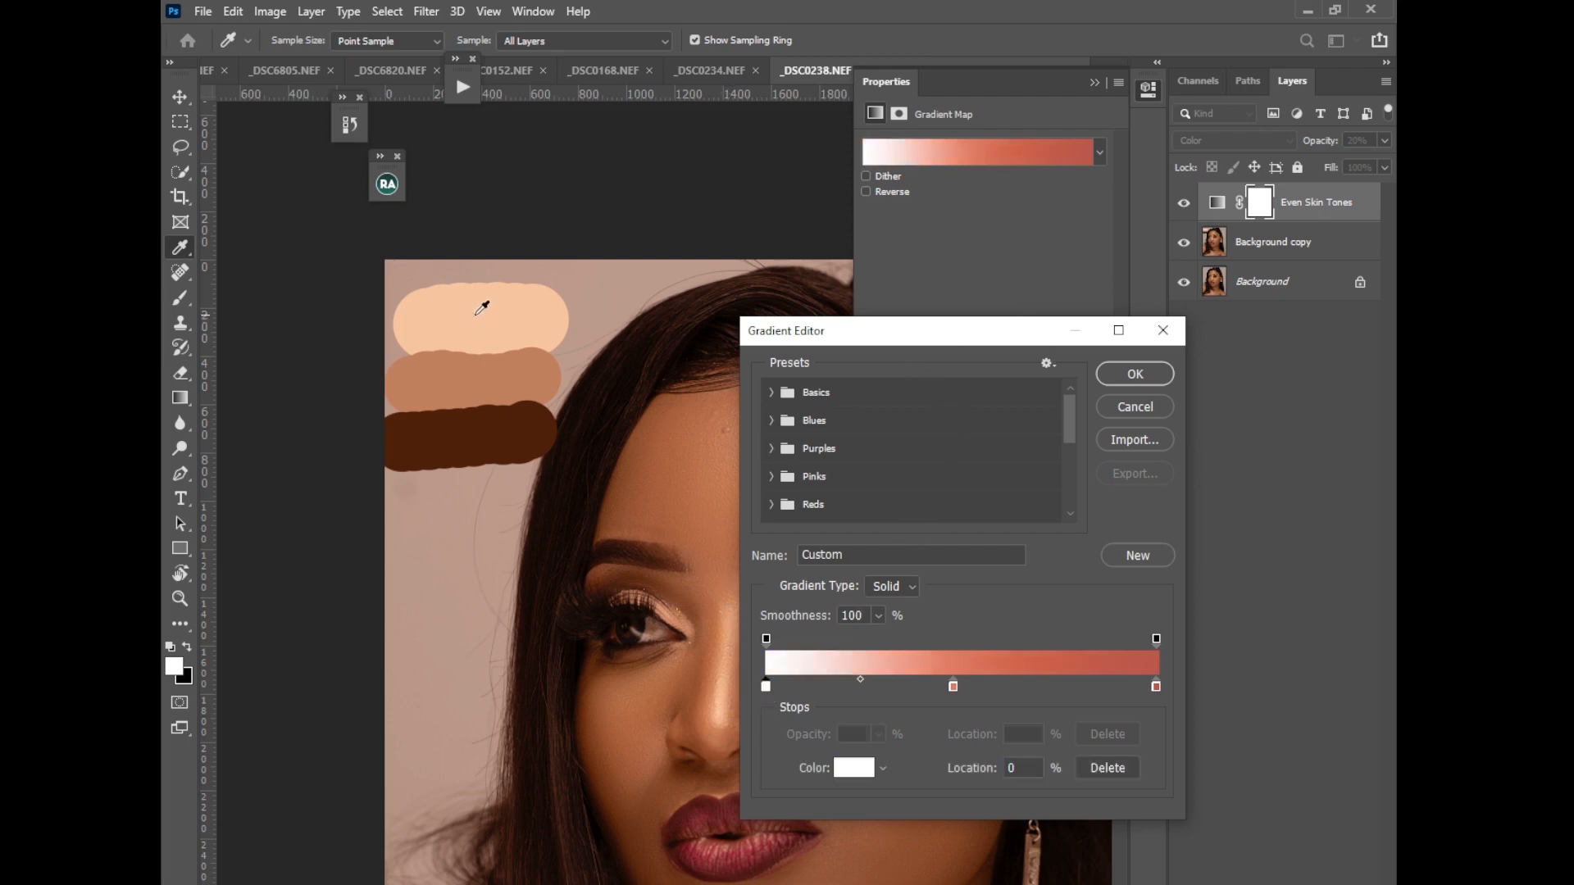
pyautogui.click(953, 686)
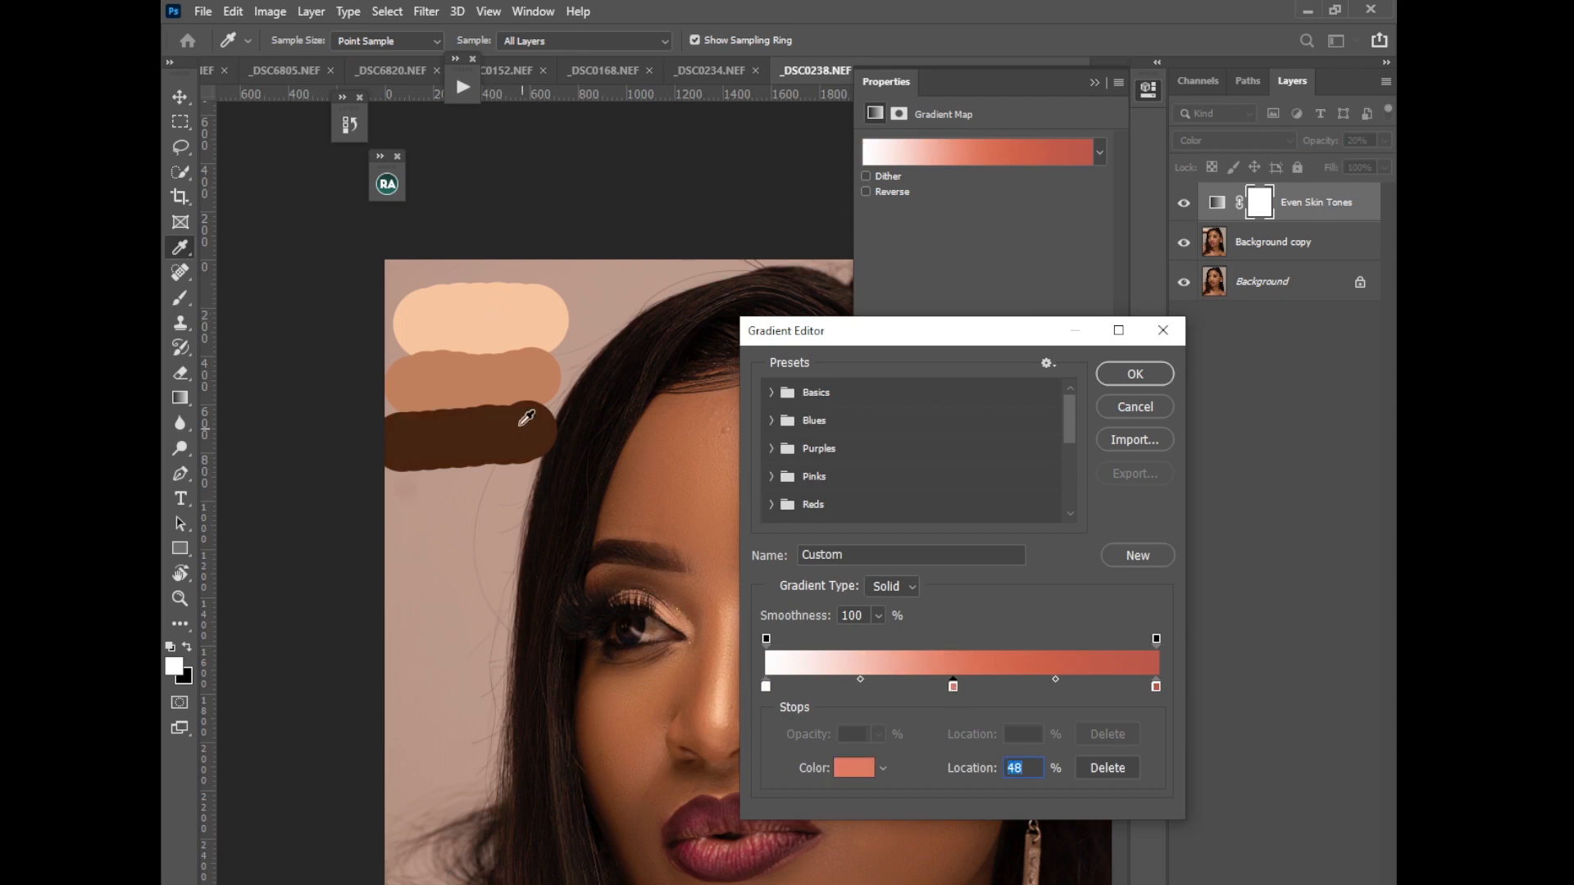
pyautogui.click(486, 375)
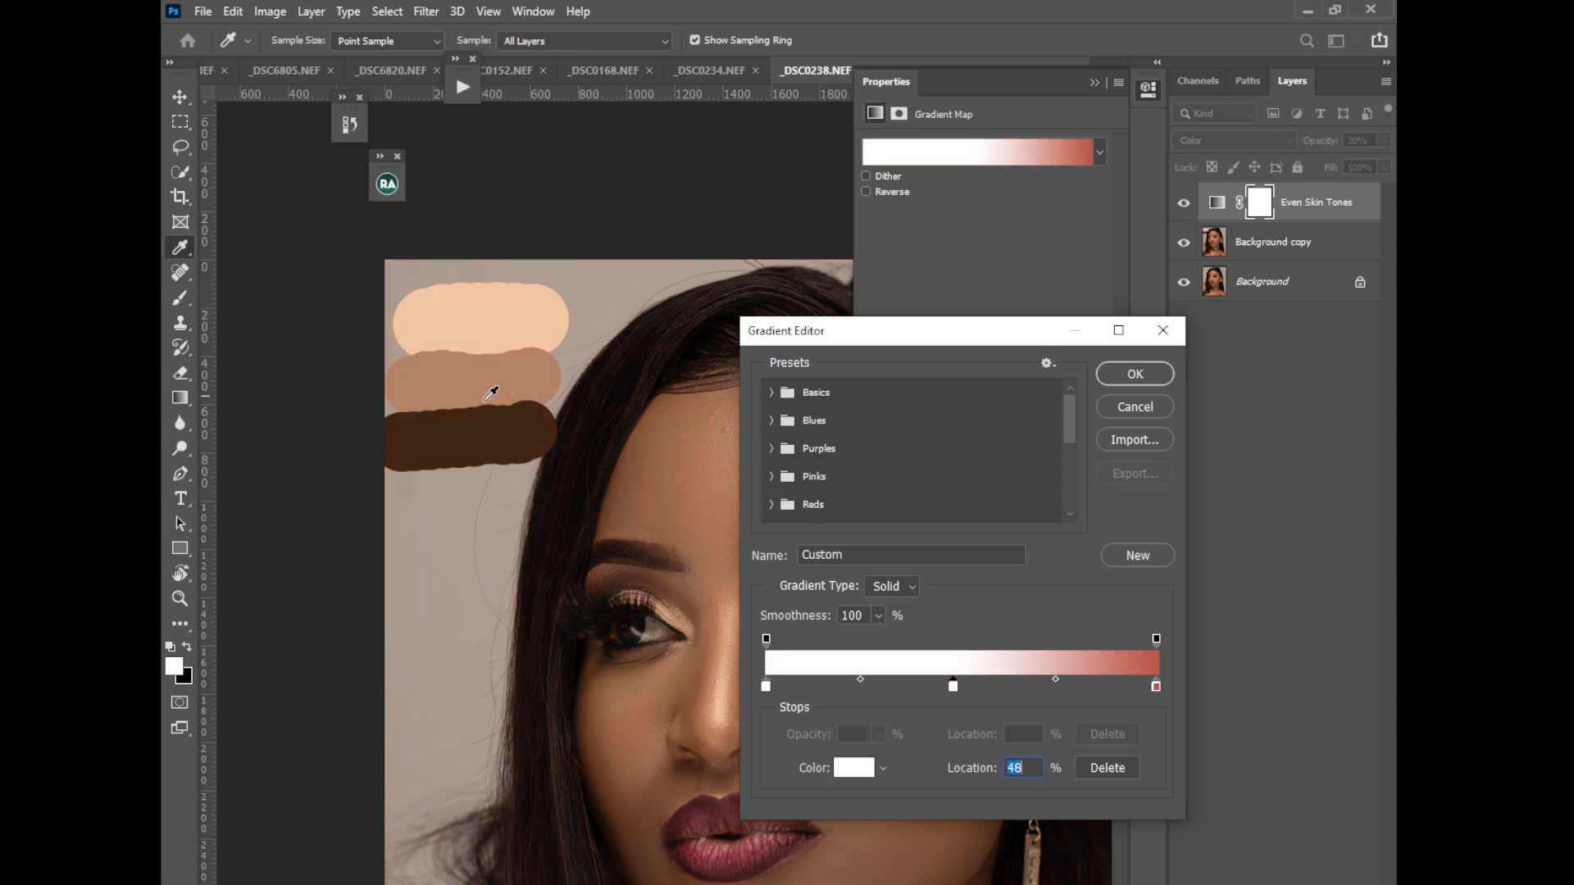
pyautogui.click(492, 408)
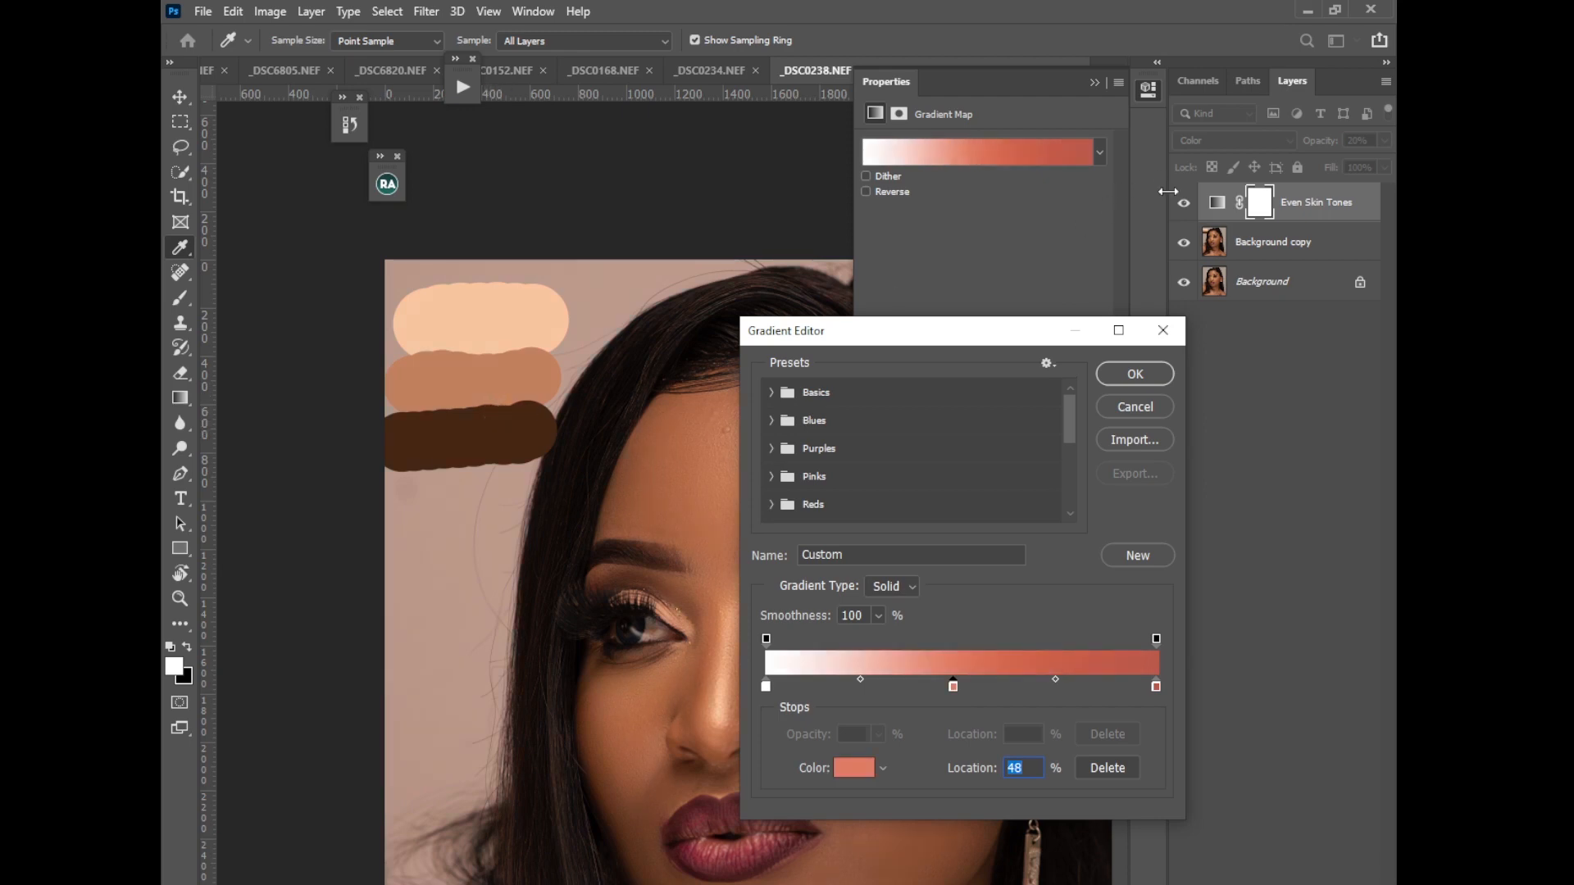
pyautogui.click(1136, 408)
# Invert the Even Skin Tones layer's mask to black
pyautogui.click(1246, 243)
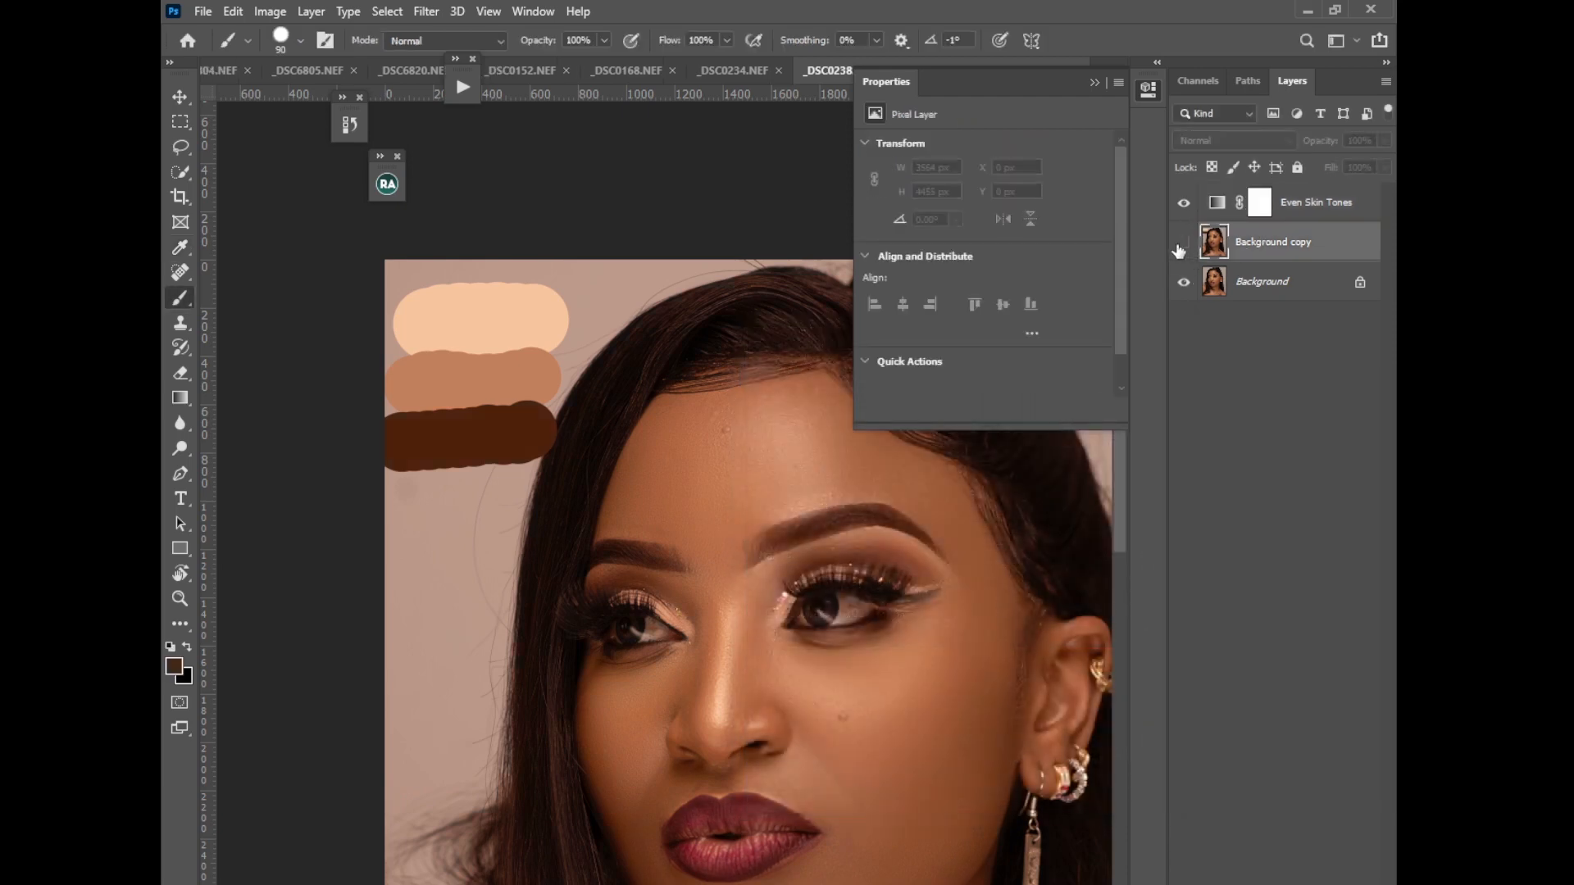
pyautogui.click(1183, 243)
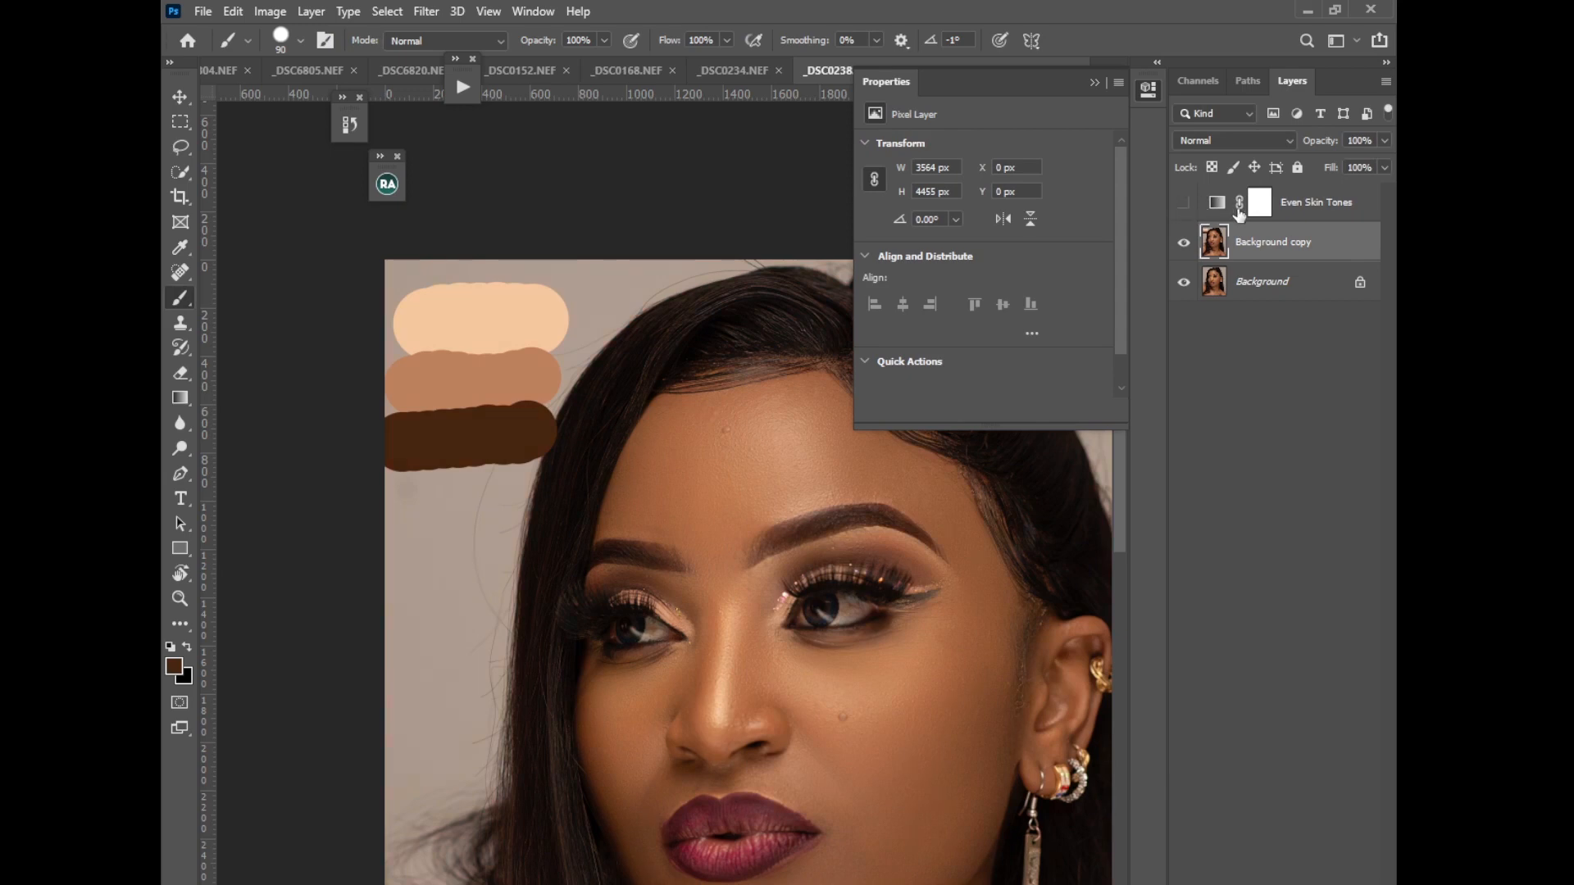
pyautogui.click(1301, 204)
pyautogui.click(1182, 202)
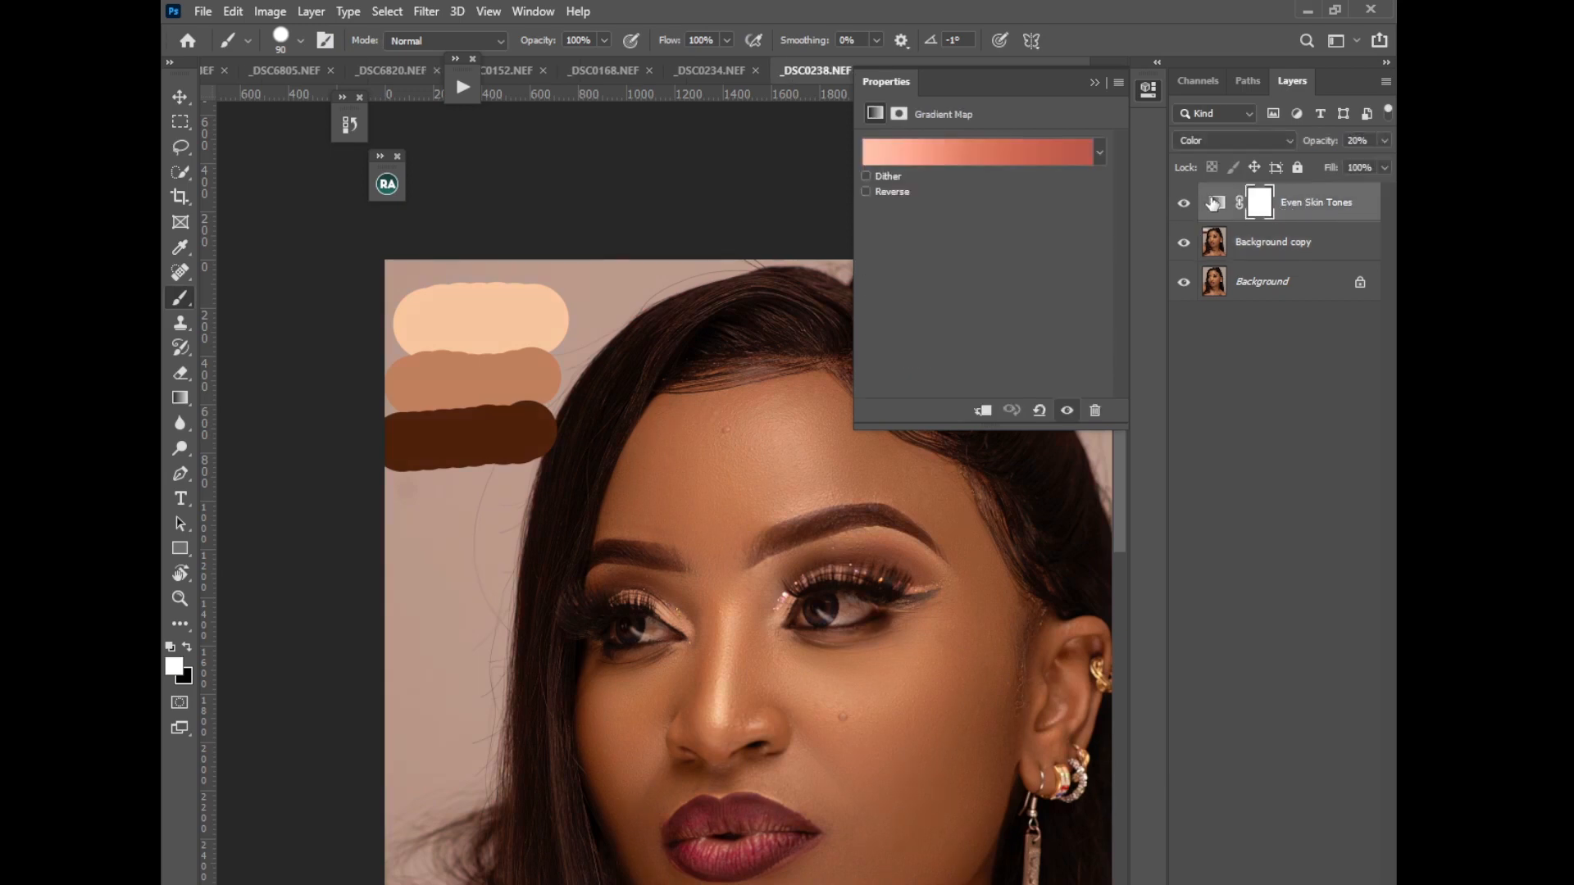
pyautogui.click(1260, 204)
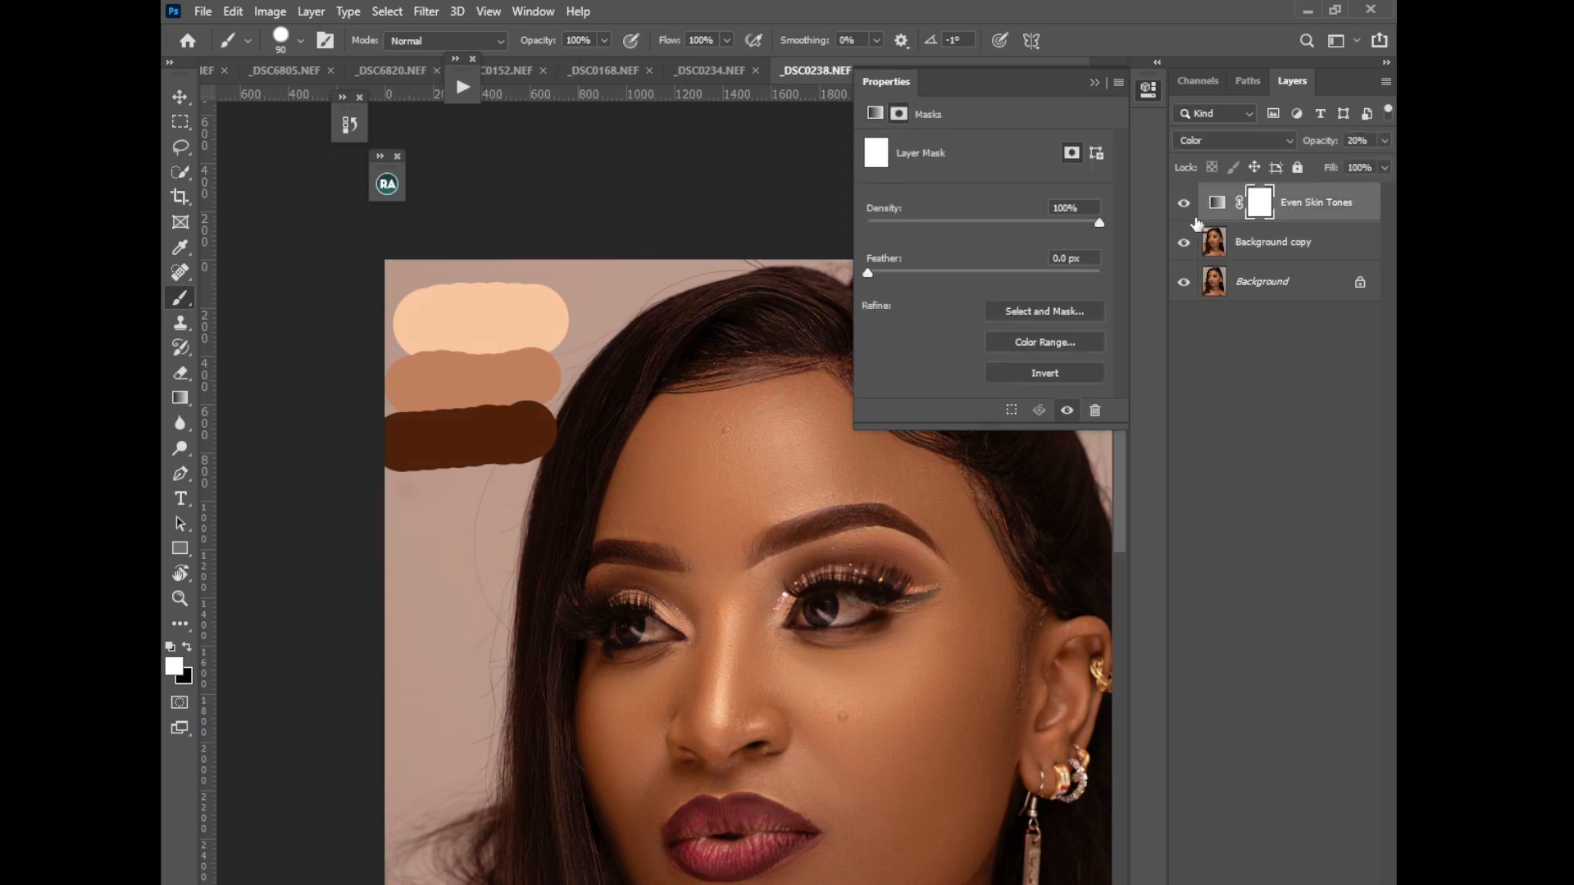
pyautogui.hotkey('ctrl', 'i')
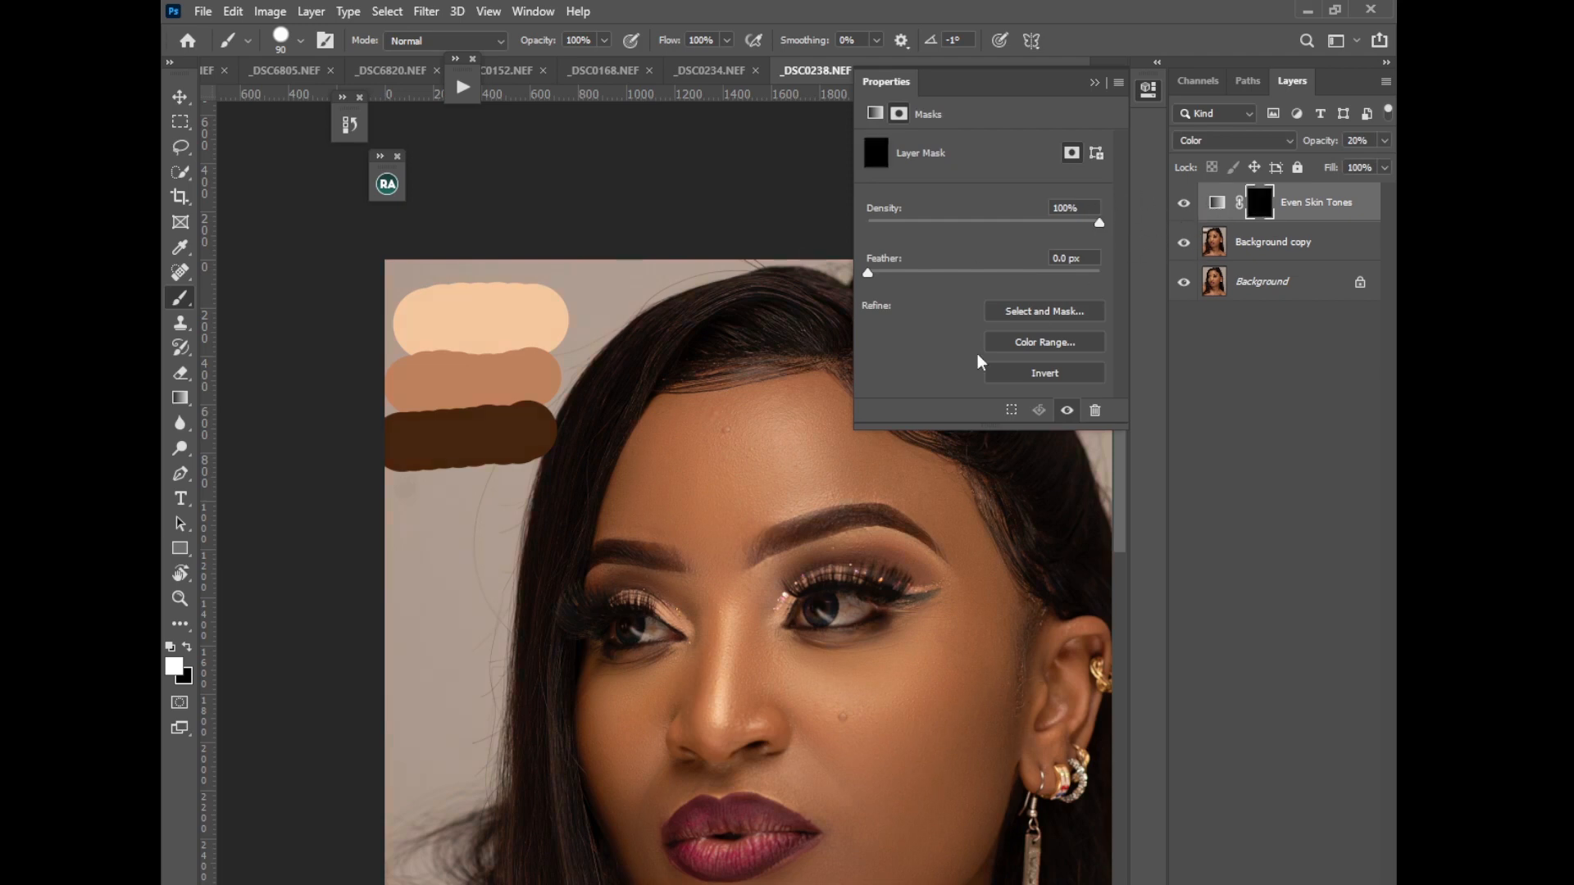
# Set the gradient map's 0% stop to the light swatch colour and its 48% stop to the medium swatch colour
pyautogui.click(1216, 202)
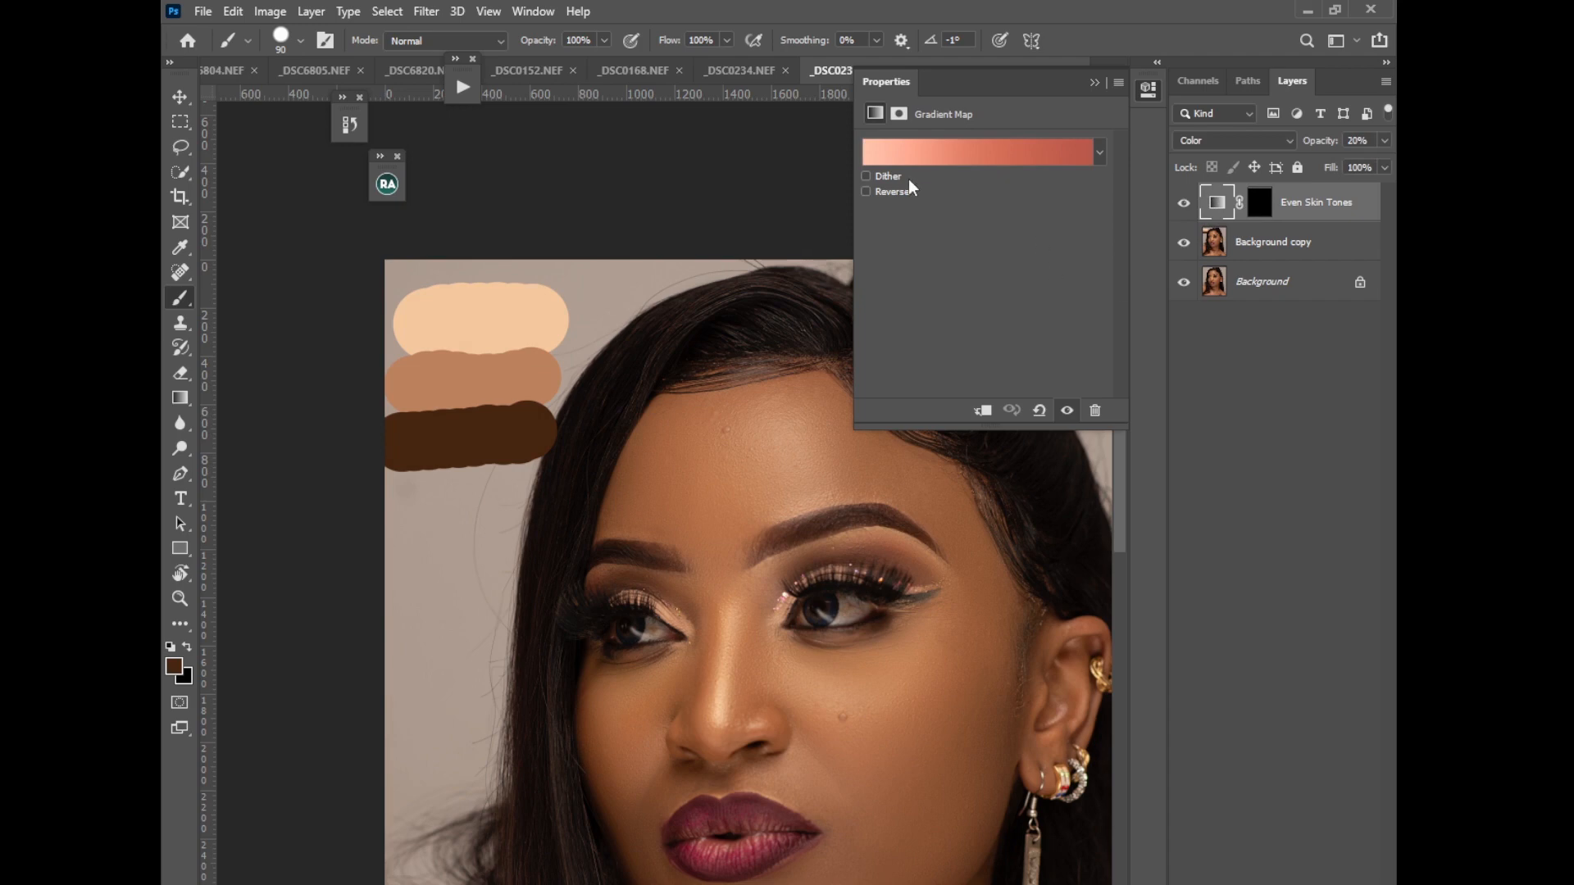
pyautogui.click(922, 155)
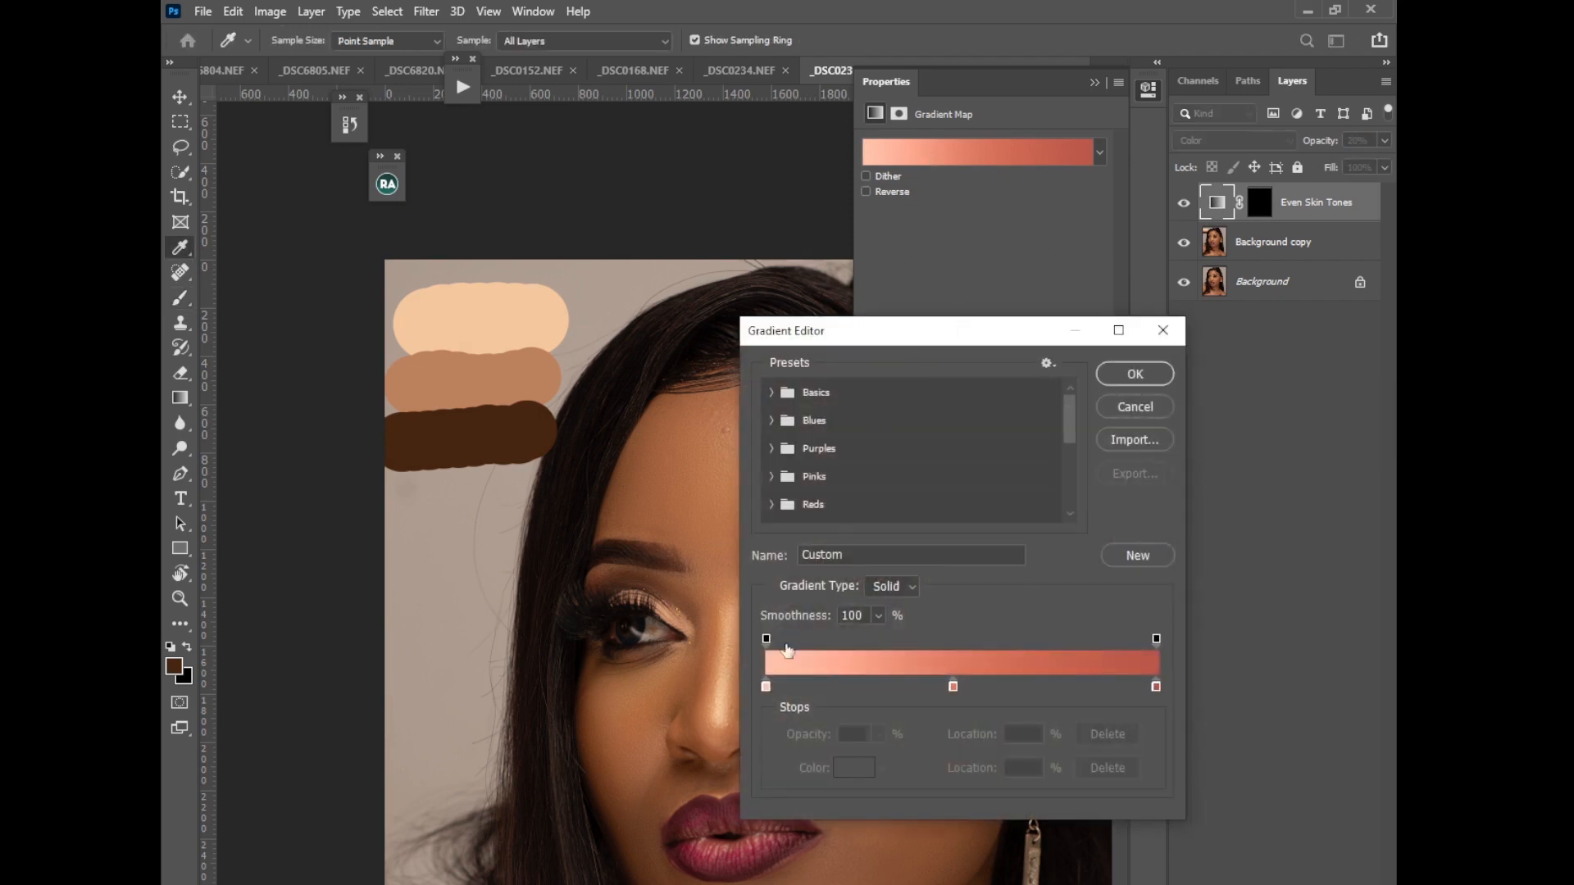
pyautogui.click(766, 688)
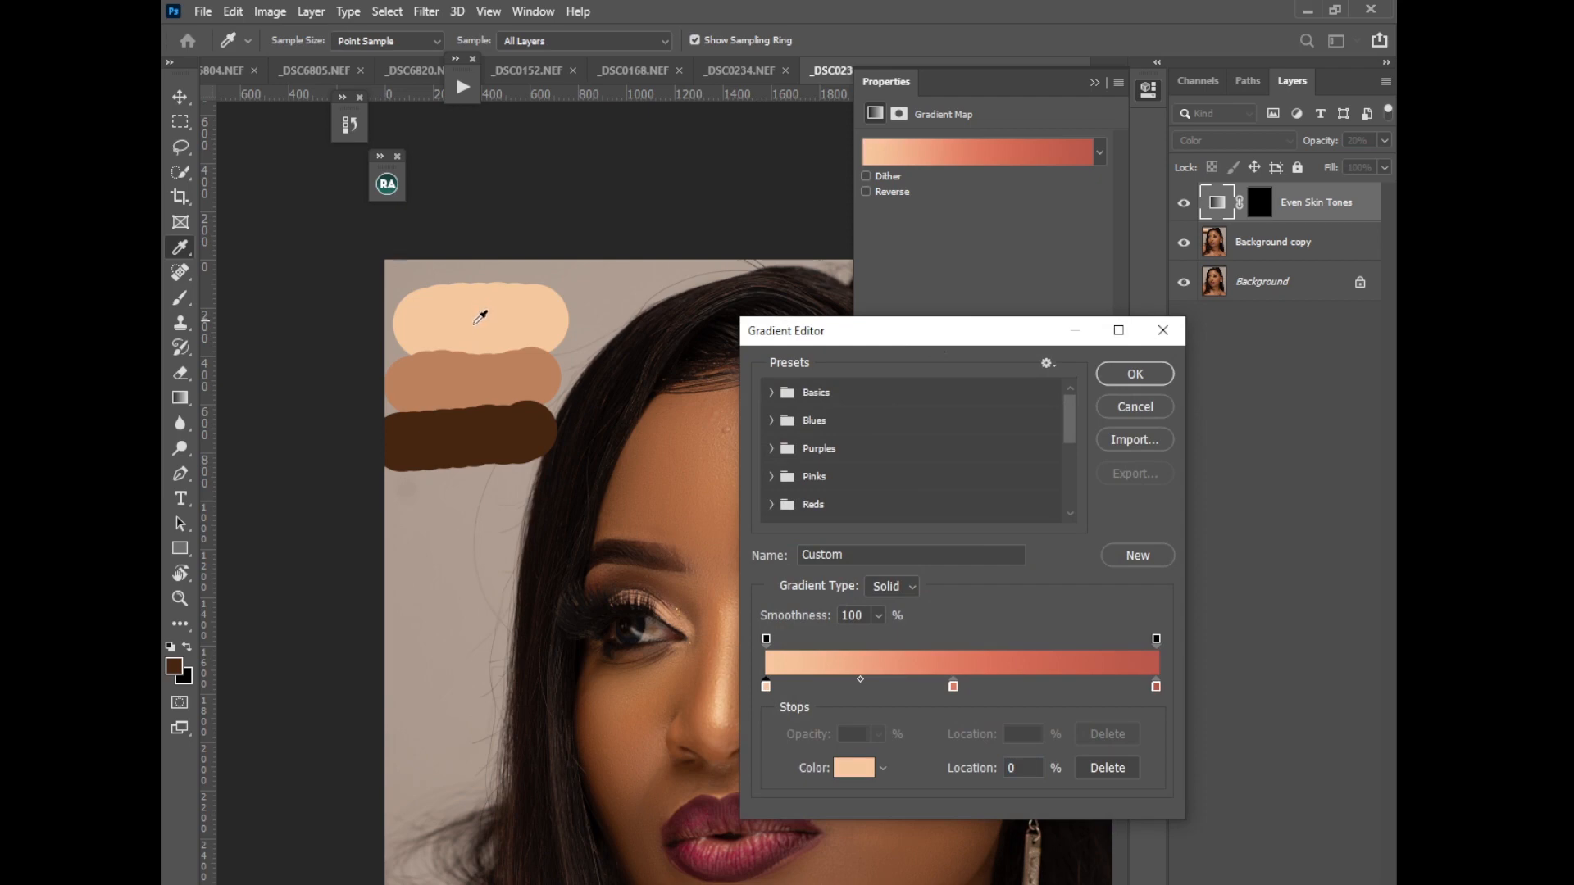
pyautogui.click(952, 687)
pyautogui.click(954, 686)
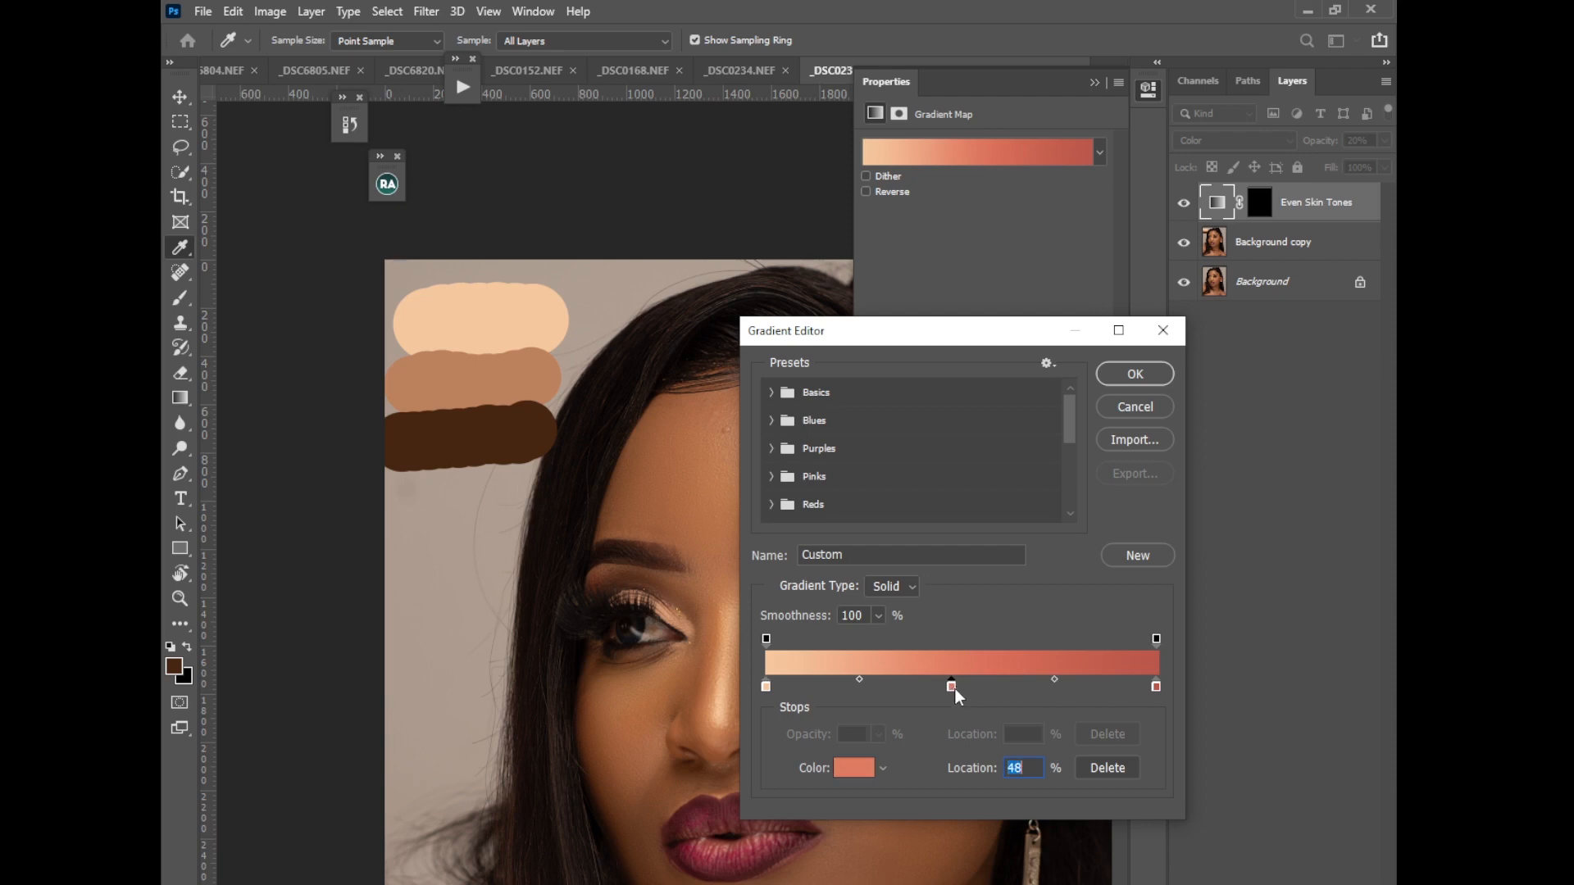
pyautogui.click(481, 382)
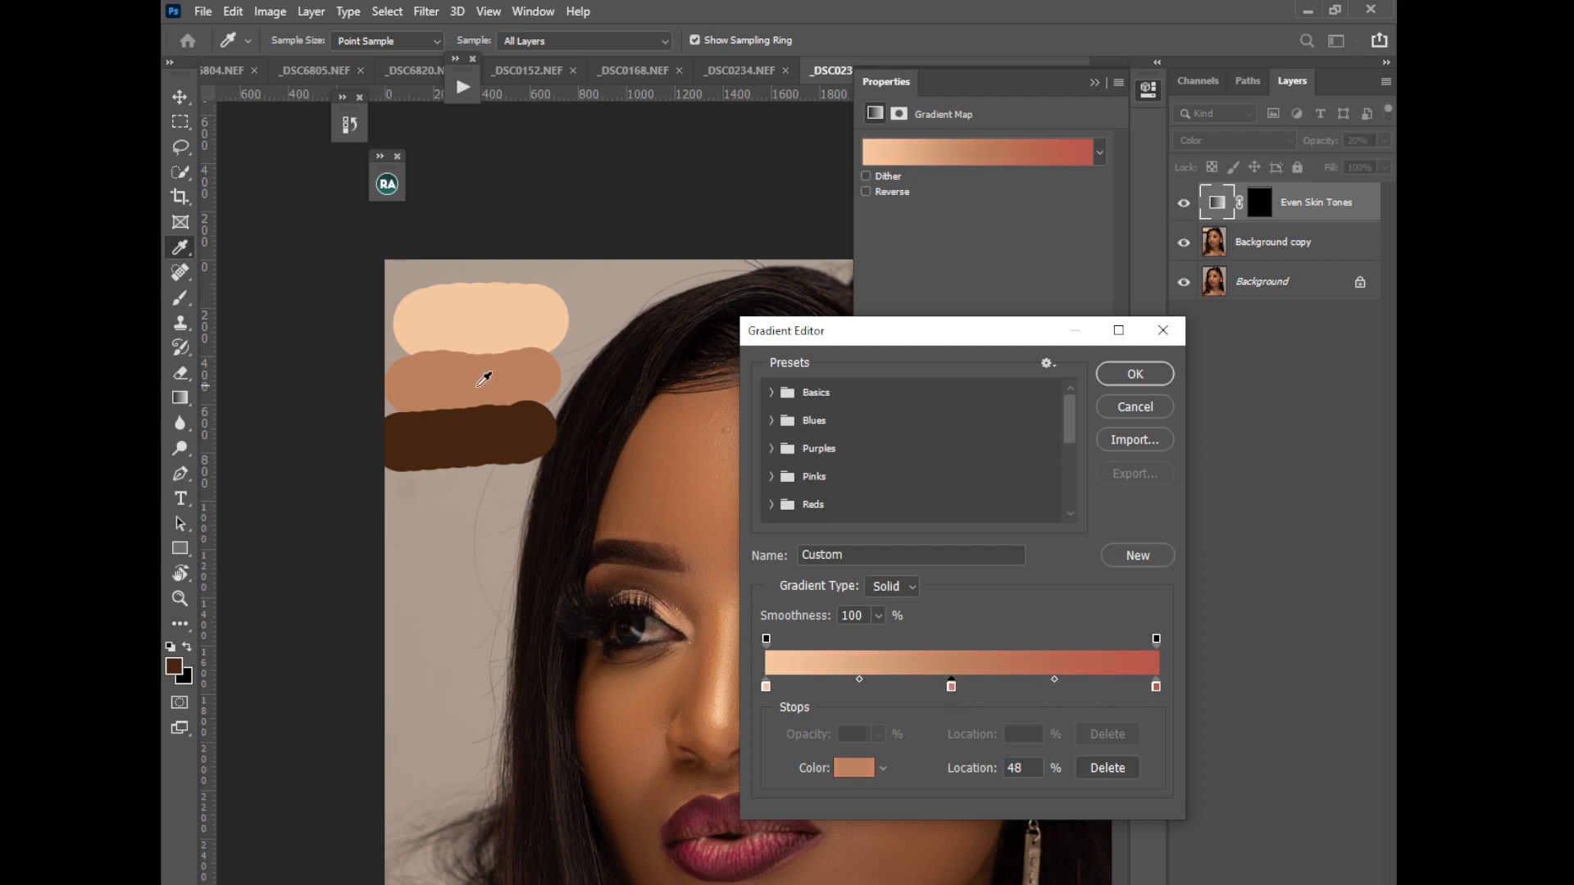
# Set the gradient's 100% stop to the dark brown swatch colour and apply the gradient
pyautogui.click(1155, 686)
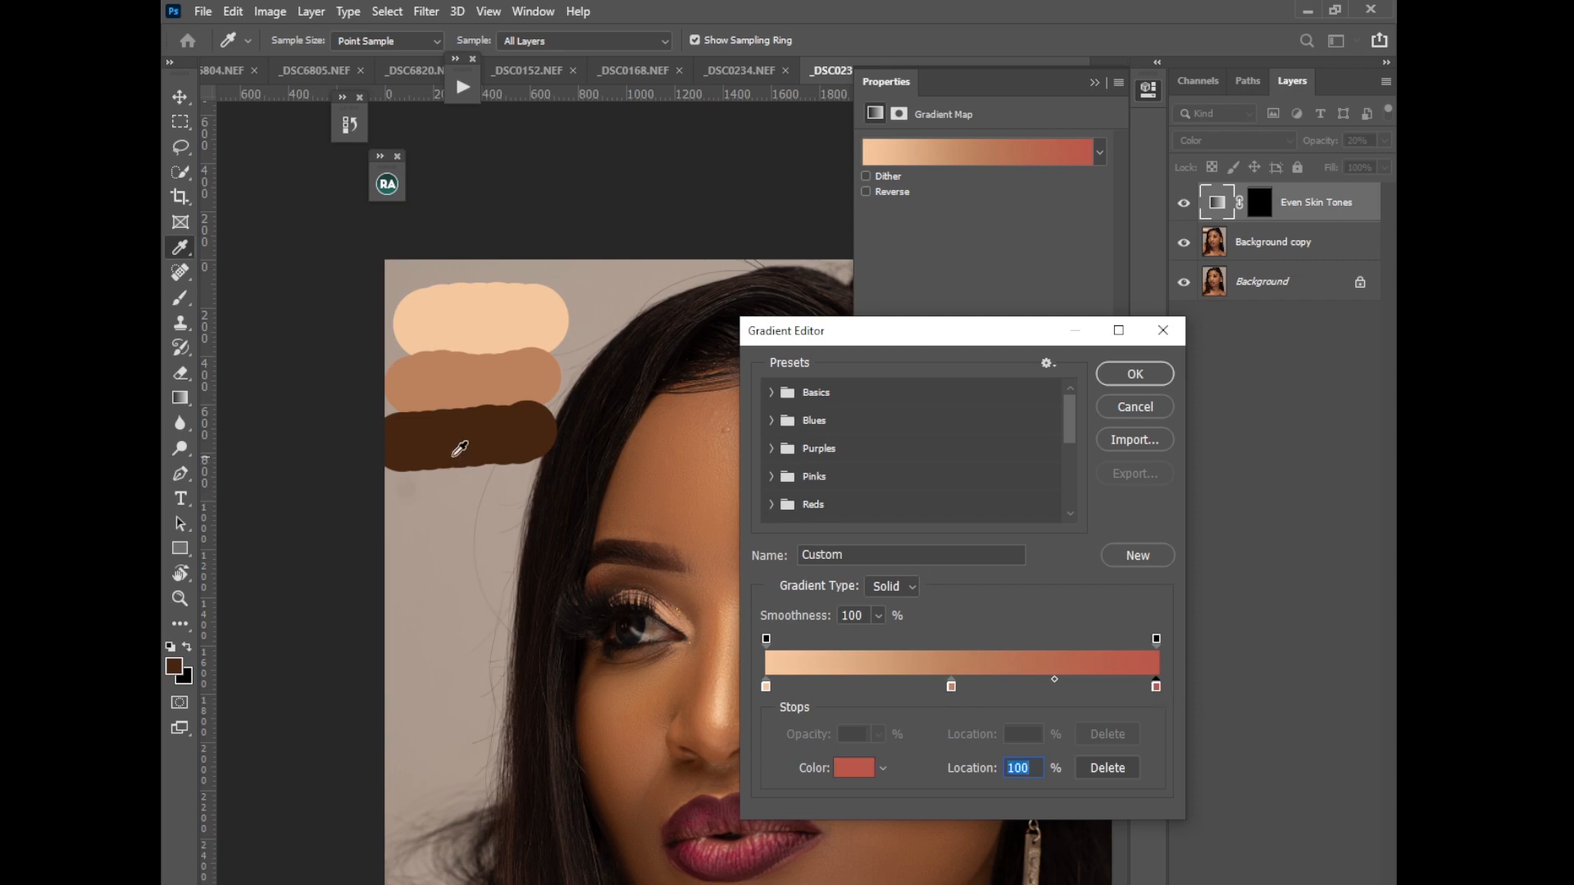
pyautogui.click(461, 447)
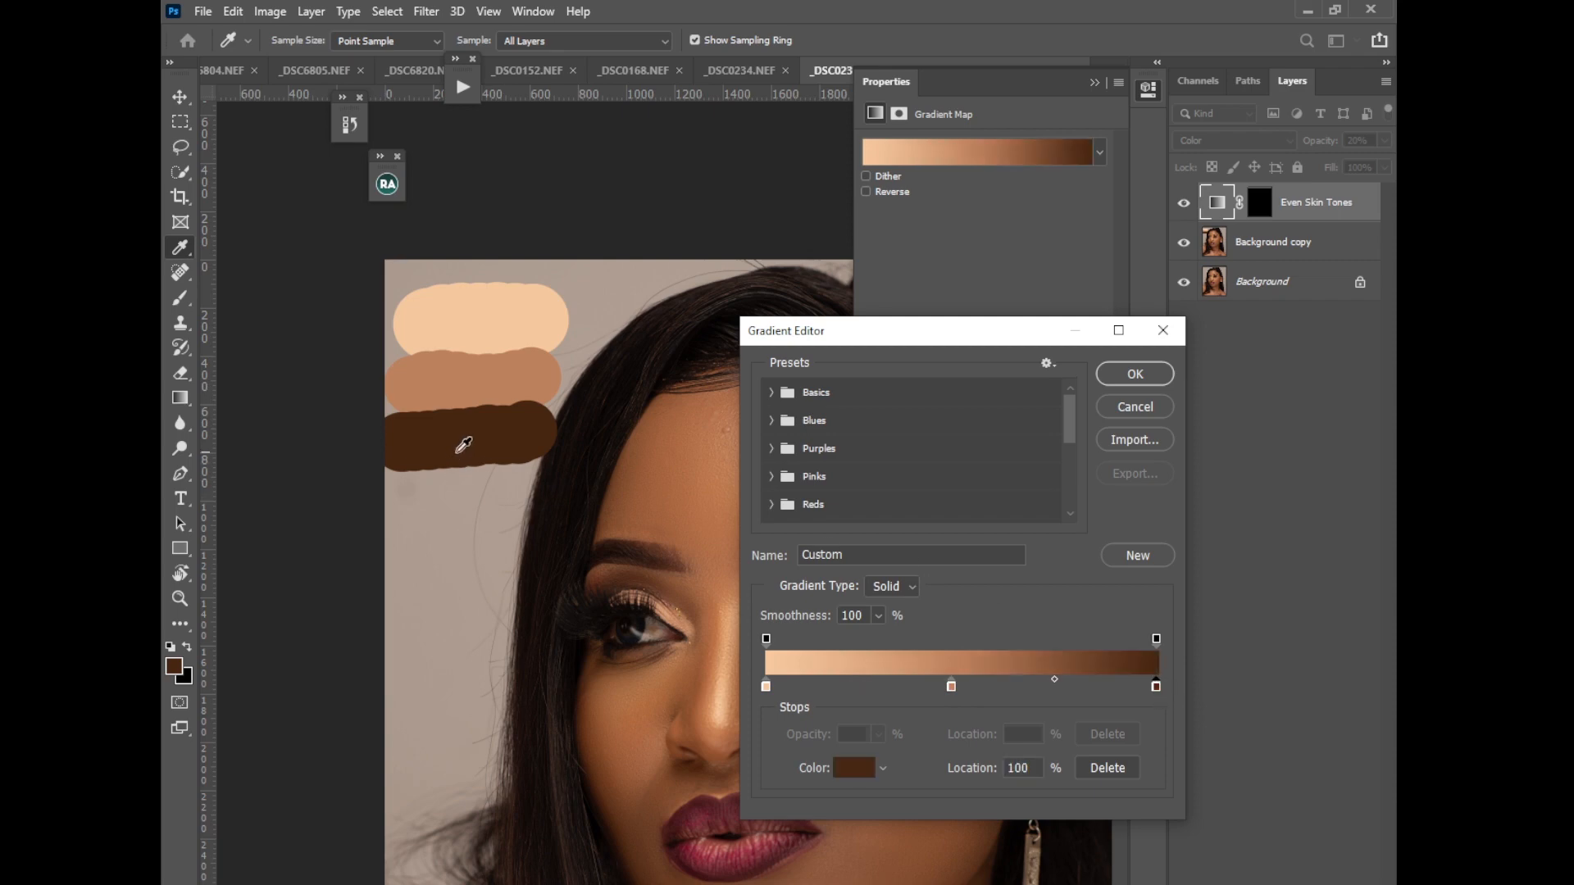
pyautogui.click(1132, 373)
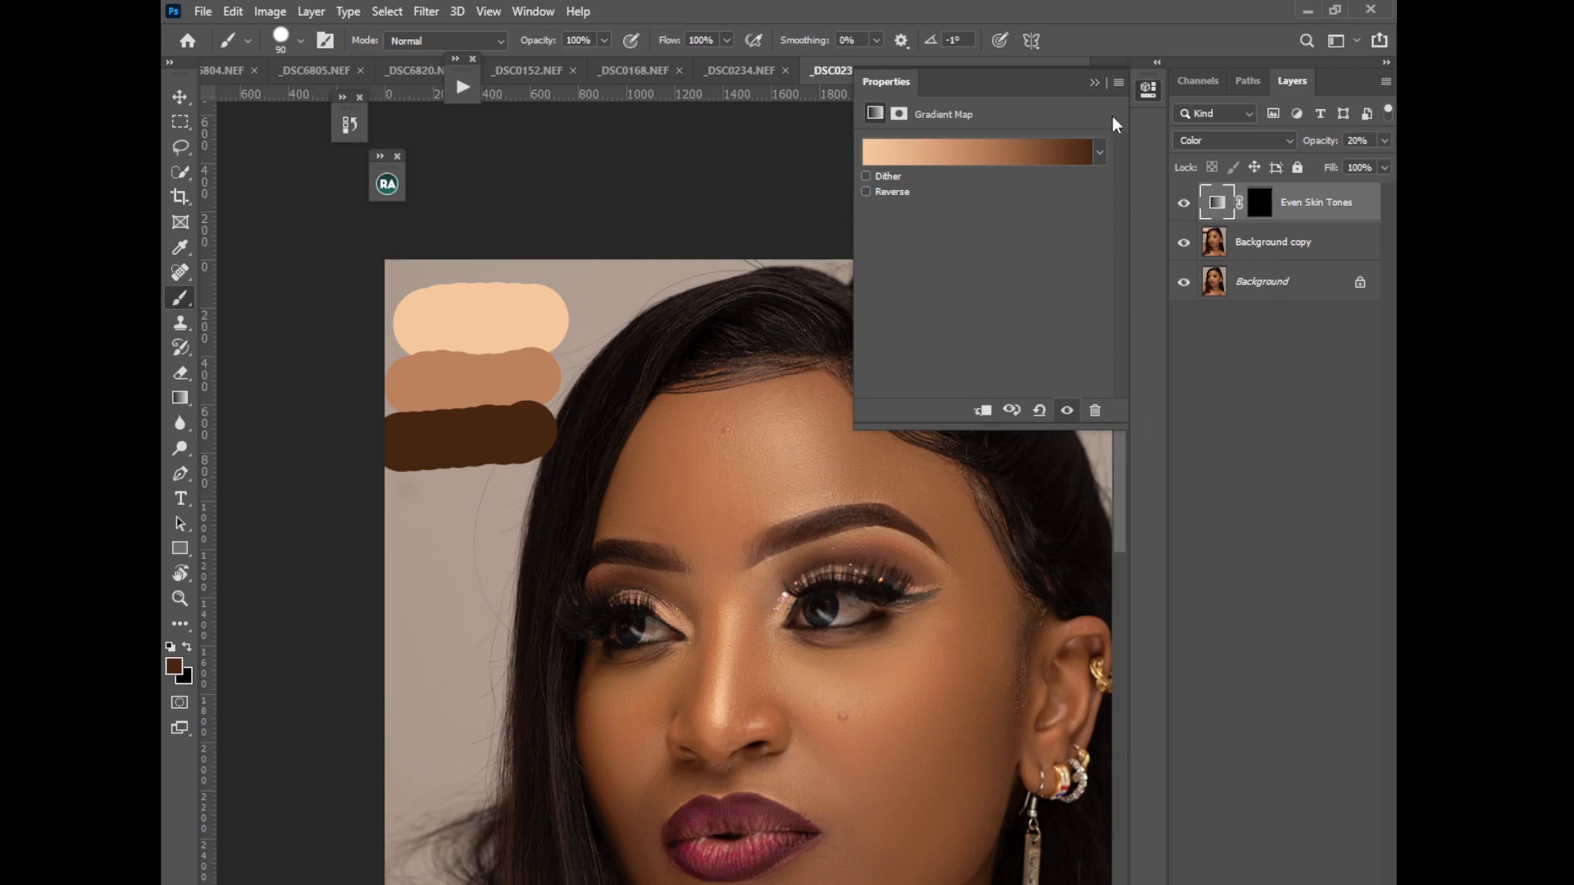
pyautogui.click(1101, 88)
# Delete the Background copy layer with the painted swatches and make a fresh duplicate of the Background layer
pyautogui.click(1262, 258)
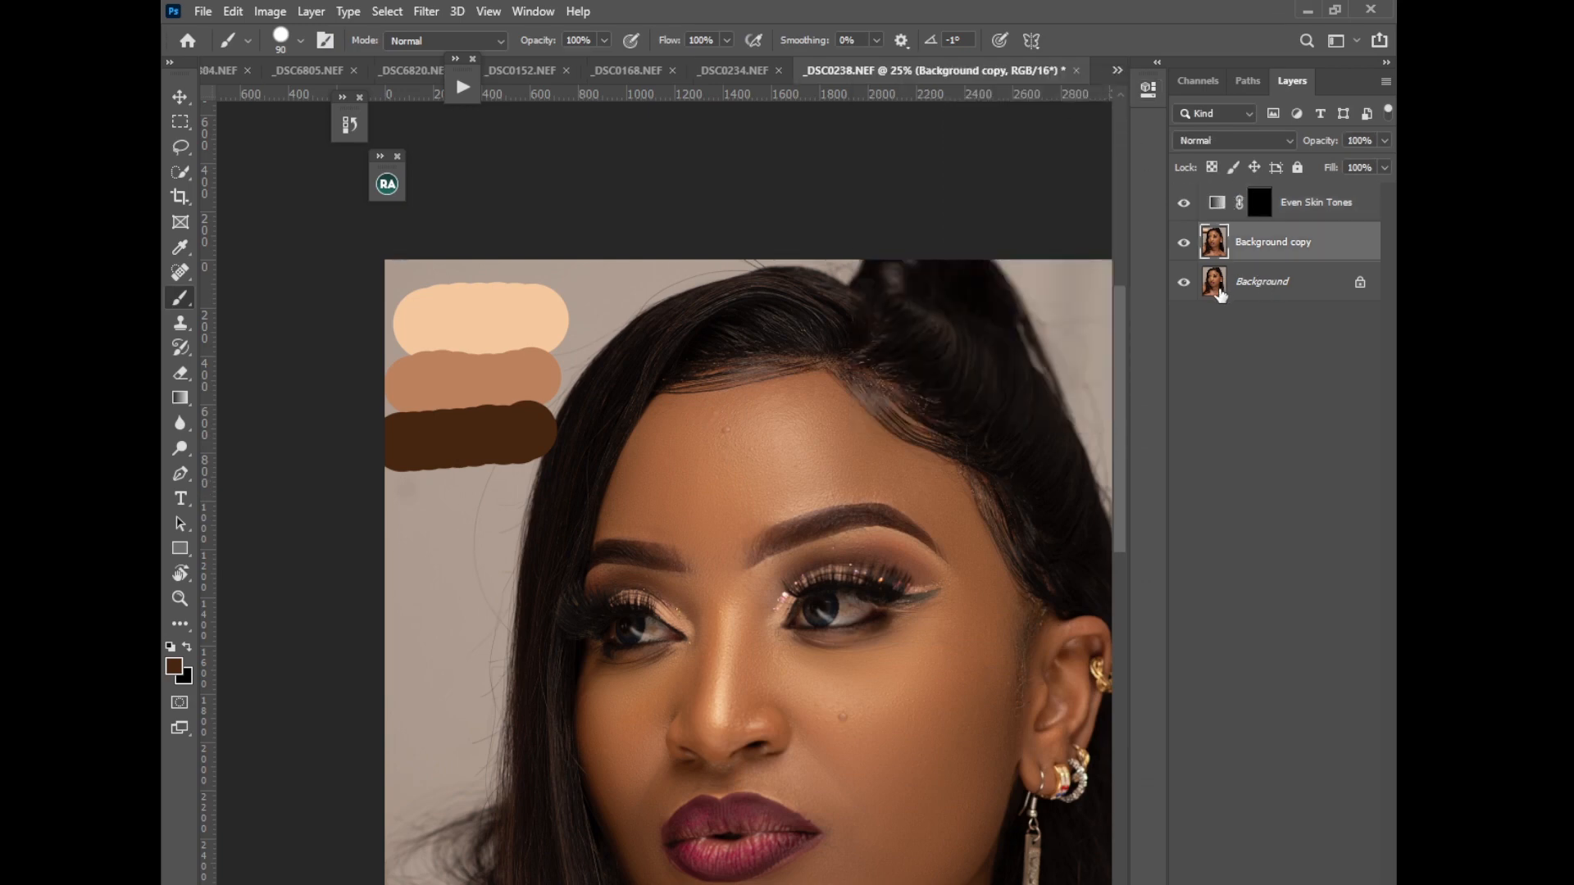
pyautogui.press('Delete')
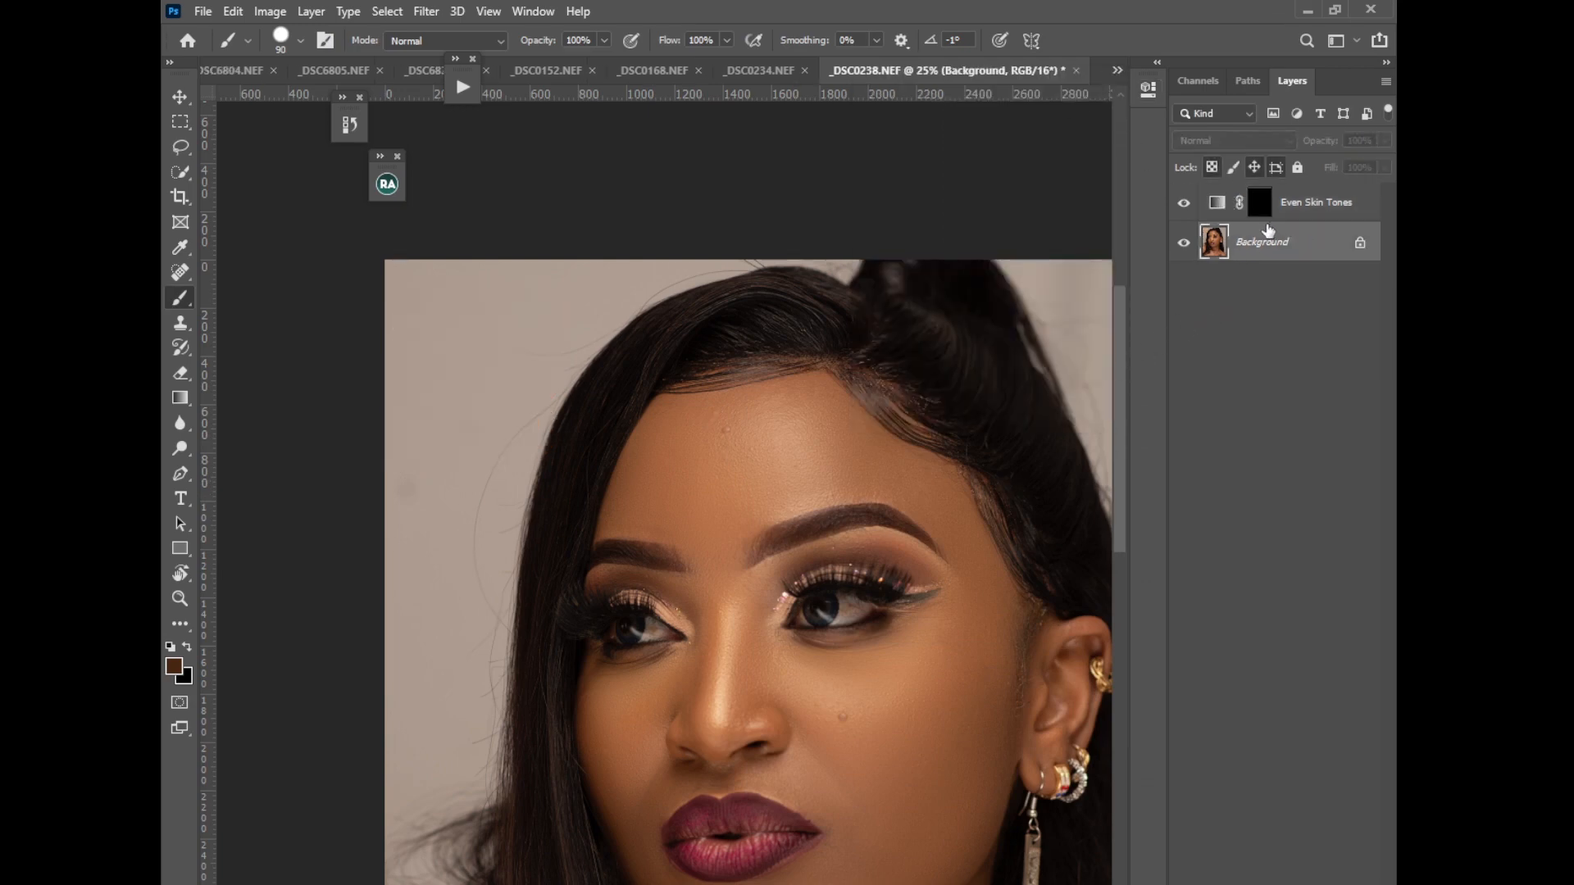
pyautogui.hotkey('ctrl', 'z')
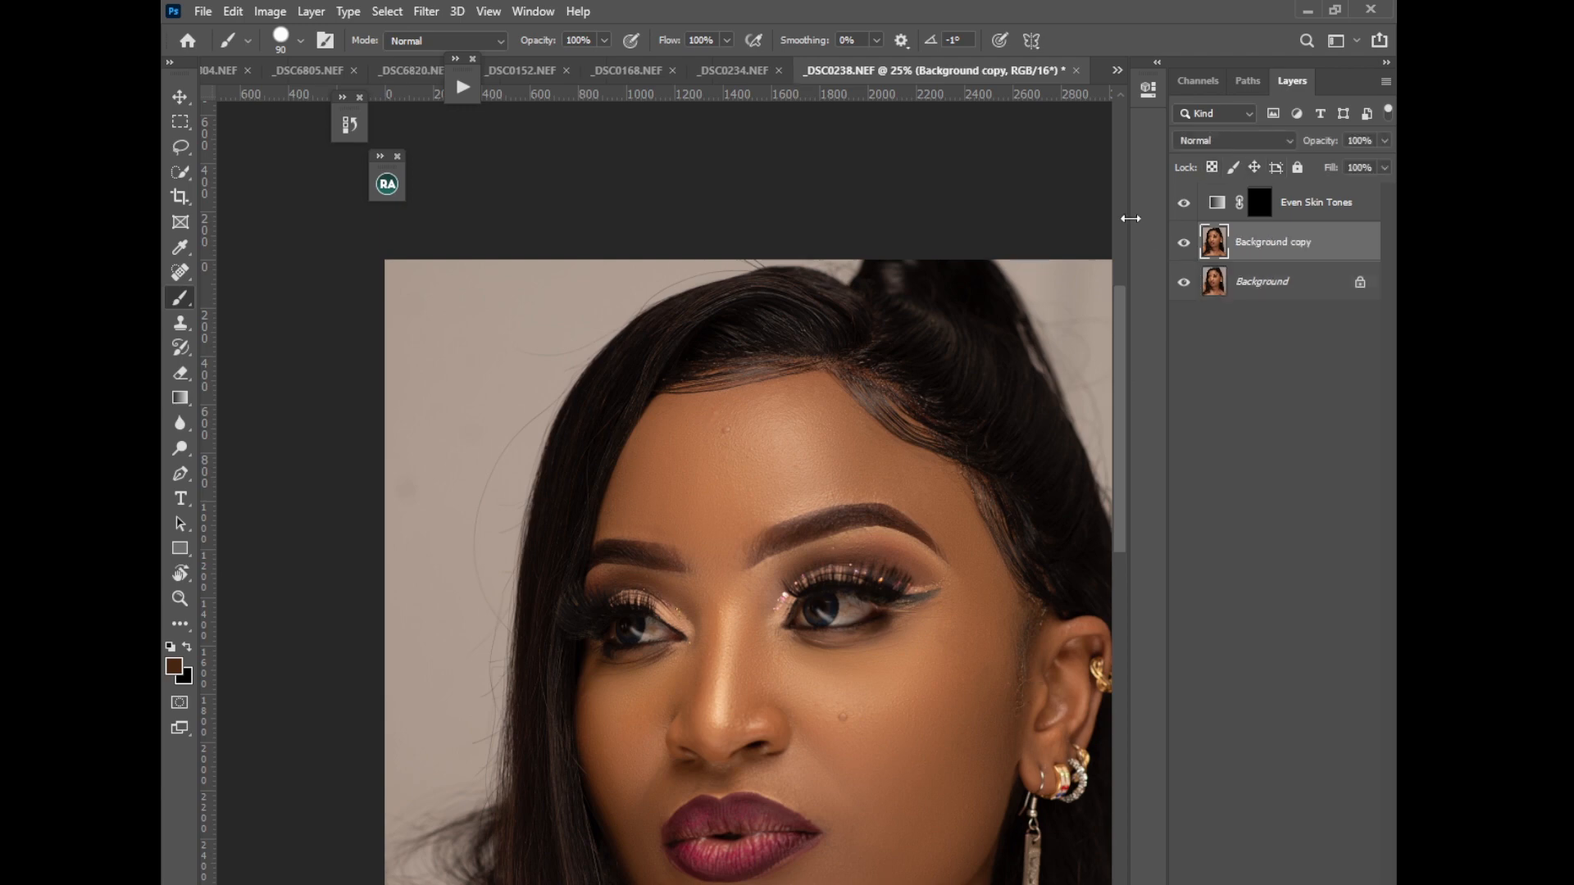
# Target the Even Skin Tones layer's mask and set the Brush tool to size 200 with minimum hardness
pyautogui.click(1262, 210)
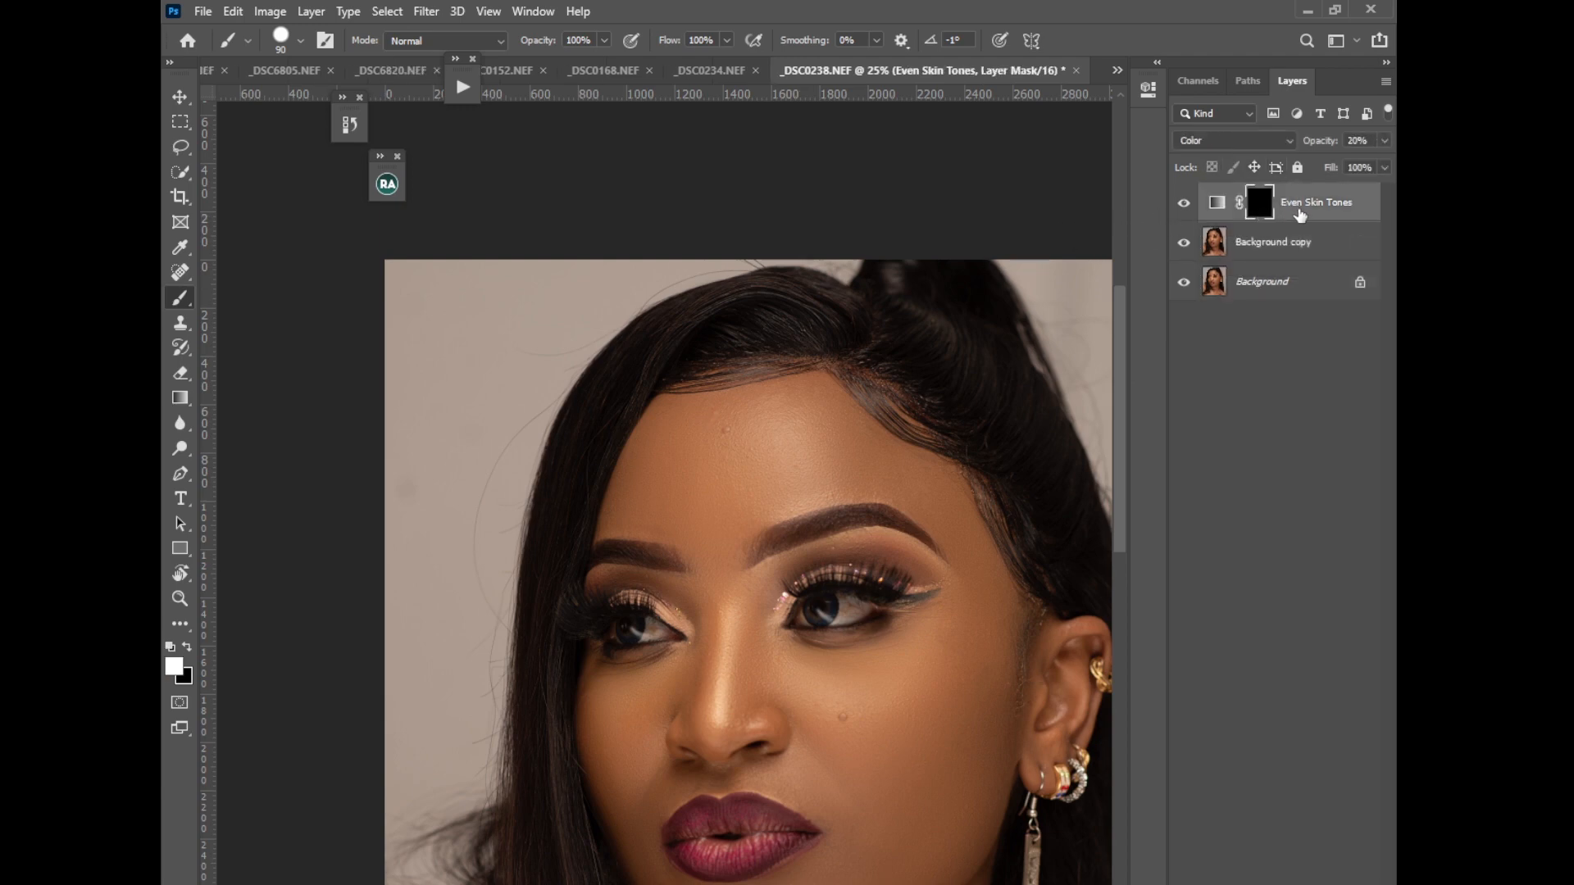
pyautogui.rightClick(188, 302)
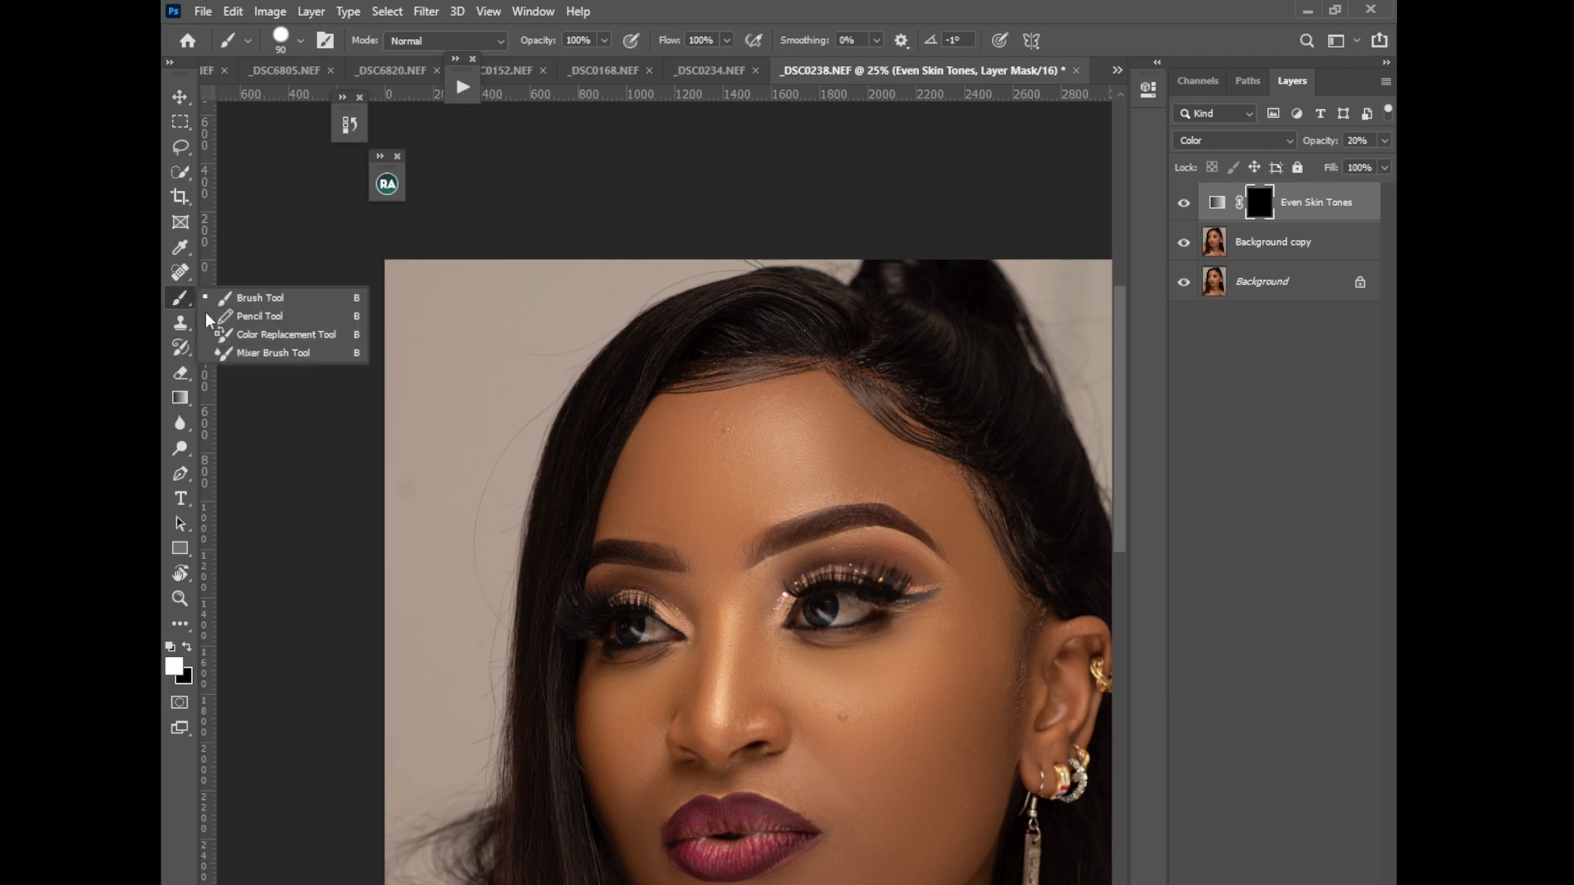
pyautogui.click(256, 302)
pyautogui.press(']')
pyautogui.press(']')
pyautogui.press(']')
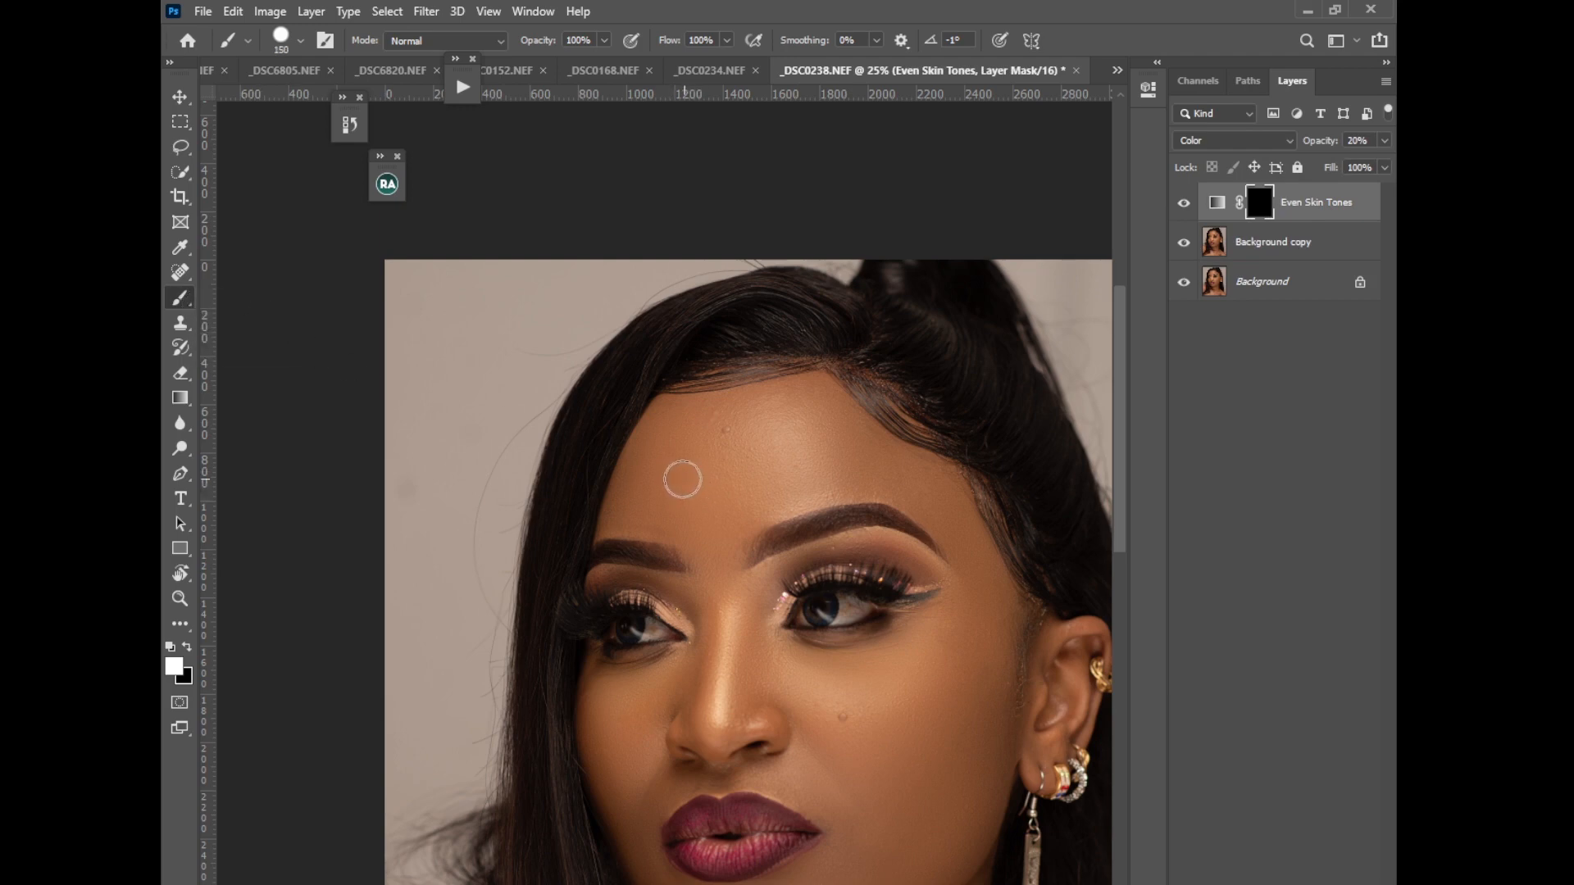
pyautogui.press(']')
pyautogui.press(']')
pyautogui.click(299, 41)
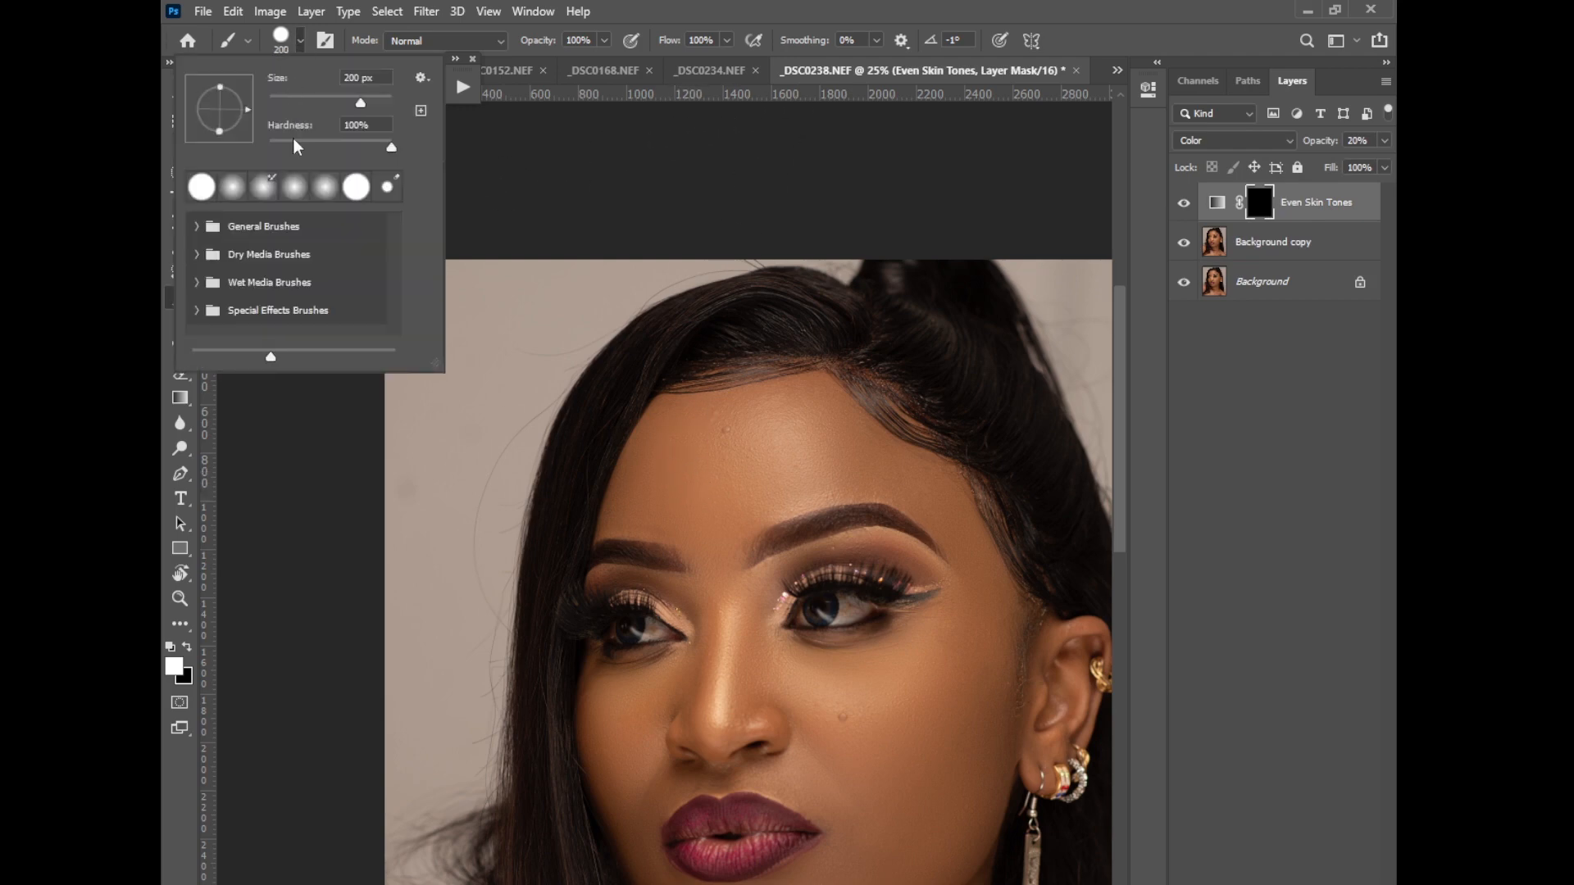
pyautogui.moveTo(296, 146); pyautogui.dragTo(260, 147)
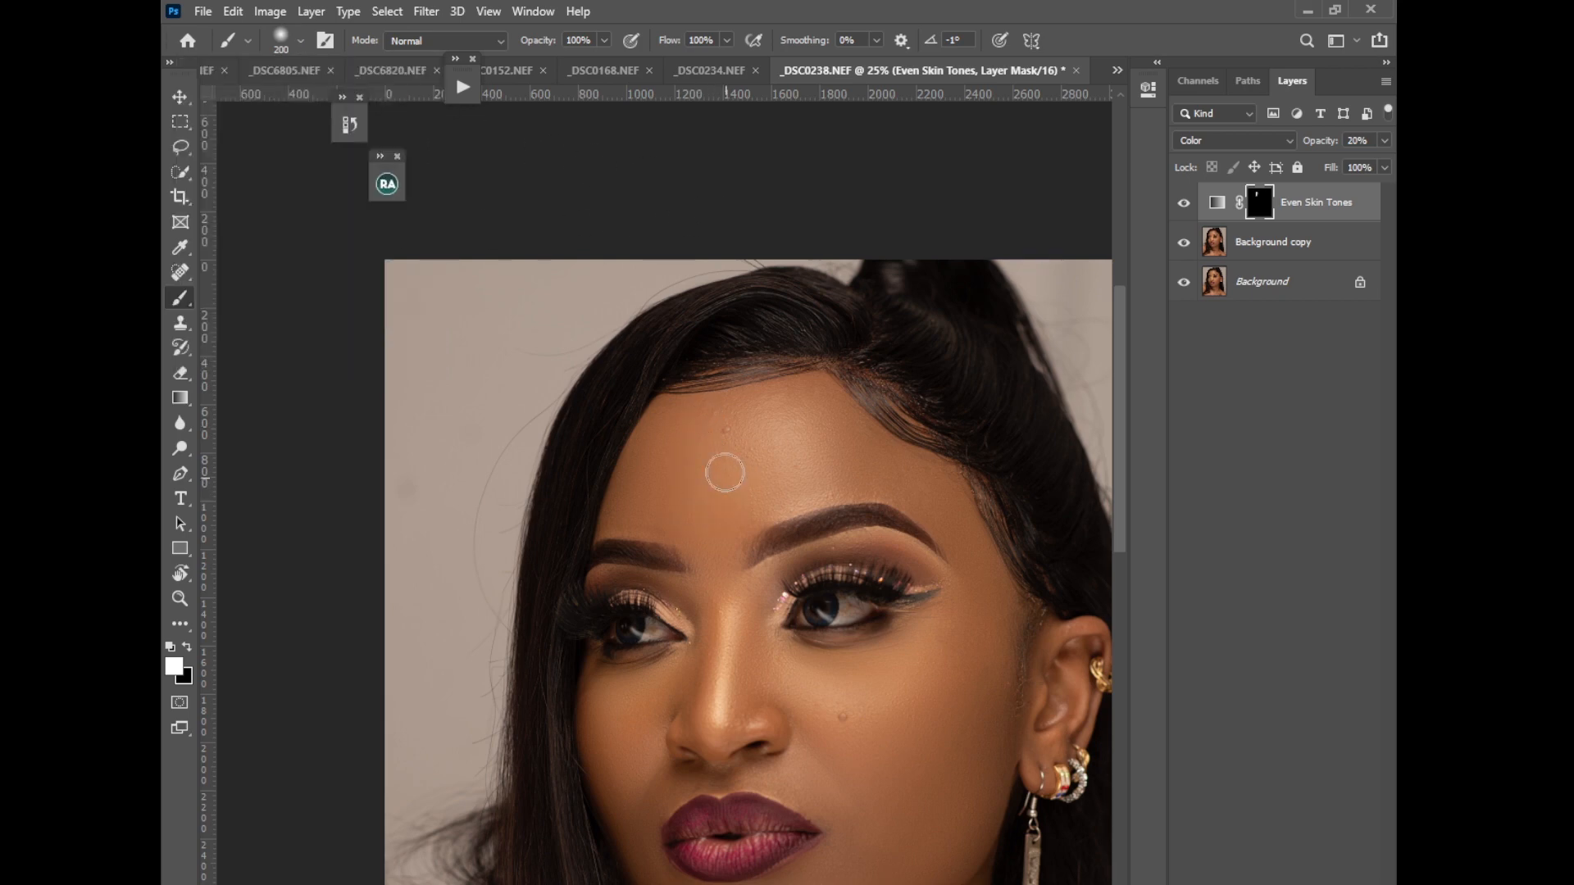
# Adjust the brush size and paint white on the Even Skin Tones mask over the forehead skin
pyautogui.press(']')
pyautogui.press(']')
pyautogui.press(']')
pyautogui.press('[')
pyautogui.press('[')
pyautogui.press('[')
pyautogui.press(']')
pyautogui.press(']')
pyautogui.click(1184, 204)
pyautogui.click(1184, 204)
pyautogui.moveTo(726, 518)
pyautogui.mouseDown()
pyautogui.moveTo(703, 547)
pyautogui.moveTo(663, 520)
pyautogui.mouseUp()
# Paint the Even Skin Tones mask white over the larger visible cheek and down along the jaw, resizing the brush to fit
pyautogui.moveTo(1121, 469); pyautogui.dragTo(1124, 519)
pyautogui.press(']')
pyautogui.press(']')
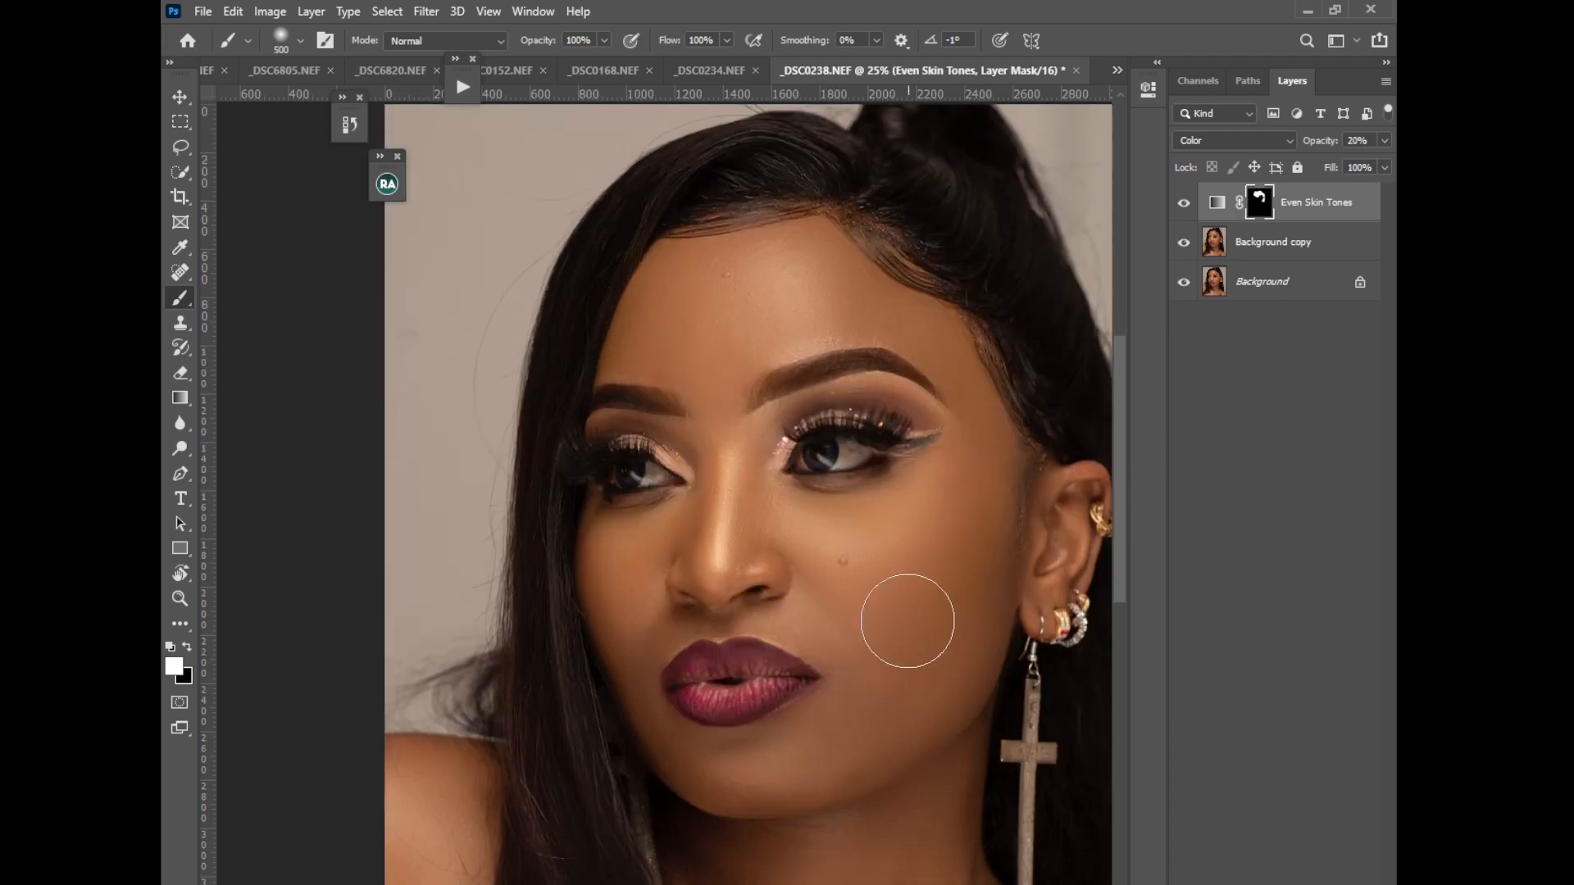
pyautogui.press('[')
pyautogui.press('[')
pyautogui.moveTo(798, 522)
pyautogui.mouseDown()
pyautogui.moveTo(891, 523)
pyautogui.moveTo(909, 484)
pyautogui.mouseUp()
pyautogui.press(']')
pyautogui.press(']')
pyautogui.moveTo(833, 740)
pyautogui.mouseDown()
pyautogui.moveTo(928, 667)
pyautogui.moveTo(987, 437)
pyautogui.moveTo(957, 601)
pyautogui.moveTo(890, 686)
pyautogui.mouseUp()
# Paint the mask white over the narrower cheek beside the long hair and along the nose bridge with smaller brushes
pyautogui.press('[')
pyautogui.press('[')
pyautogui.press('[')
pyautogui.moveTo(621, 621)
pyautogui.mouseDown()
pyautogui.moveTo(634, 555)
pyautogui.moveTo(635, 622)
pyautogui.moveTo(639, 540)
pyautogui.moveTo(654, 533)
pyautogui.mouseUp()
pyautogui.press('[')
pyautogui.press('[')
pyautogui.moveTo(711, 514)
pyautogui.mouseDown()
pyautogui.moveTo(719, 452)
pyautogui.moveTo(737, 468)
pyautogui.moveTo(754, 458)
pyautogui.moveTo(782, 498)
pyautogui.moveTo(748, 445)
pyautogui.moveTo(789, 514)
pyautogui.moveTo(849, 531)
pyautogui.moveTo(905, 507)
pyautogui.moveTo(810, 501)
pyautogui.mouseUp()
pyautogui.press('[')
# Show the mask overlay and paint the missed skin around the mouth, chin and forehead edge with a size 250 brush
pyautogui.press('\\')
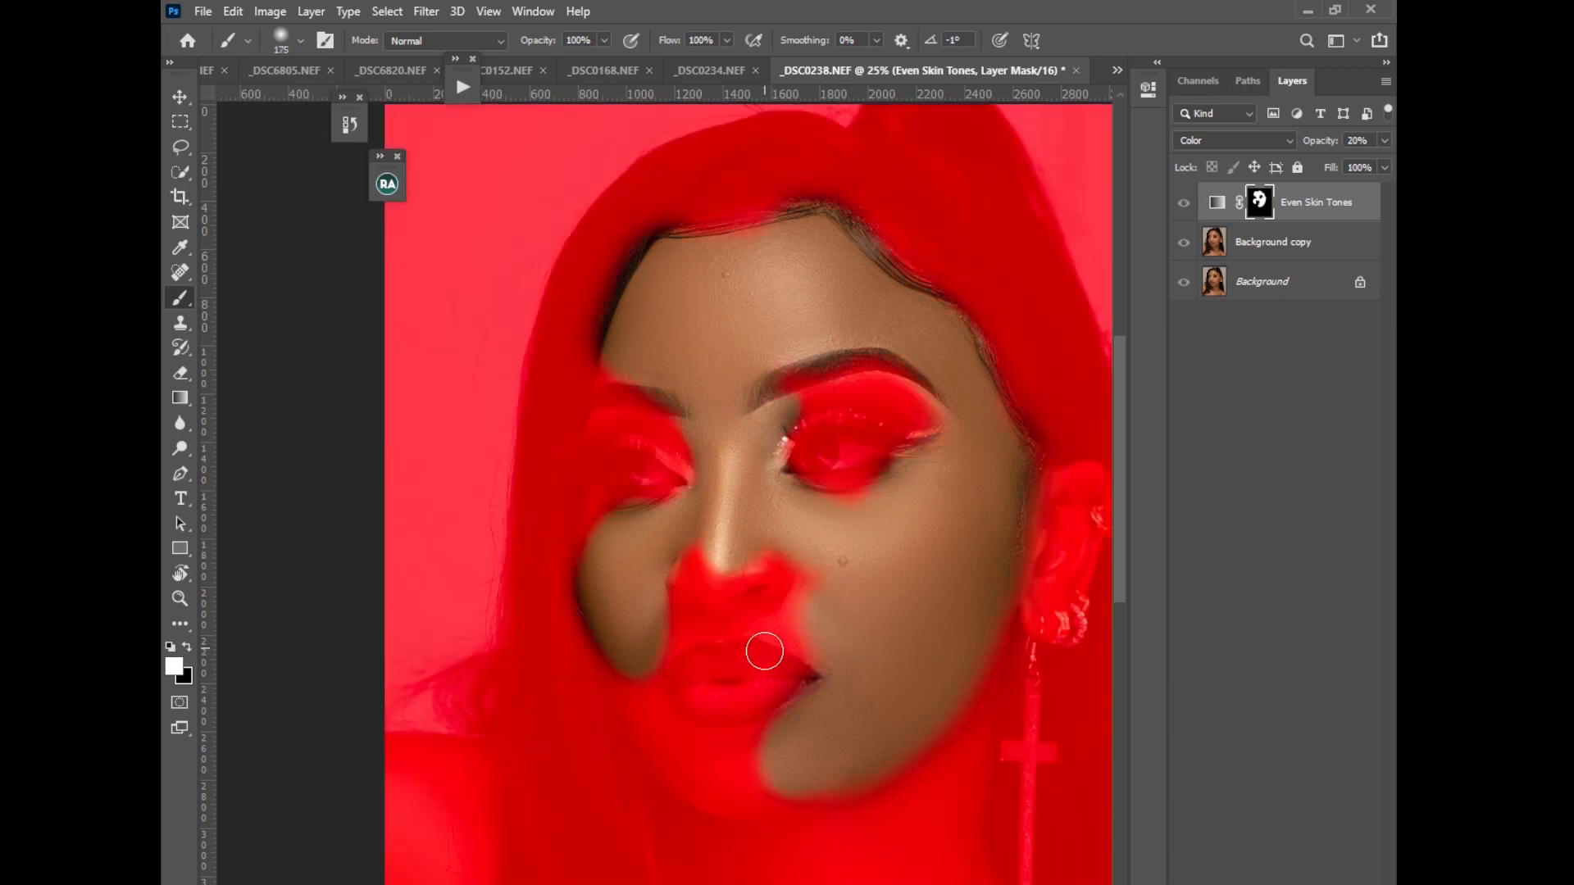
pyautogui.press(']')
pyautogui.press(']')
pyautogui.moveTo(764, 651)
pyautogui.mouseDown()
pyautogui.moveTo(672, 646)
pyautogui.moveTo(636, 683)
pyautogui.moveTo(682, 751)
pyautogui.moveTo(721, 765)
pyautogui.moveTo(766, 744)
pyautogui.moveTo(736, 765)
pyautogui.moveTo(772, 775)
pyautogui.moveTo(677, 754)
pyautogui.moveTo(646, 701)
pyautogui.mouseUp()
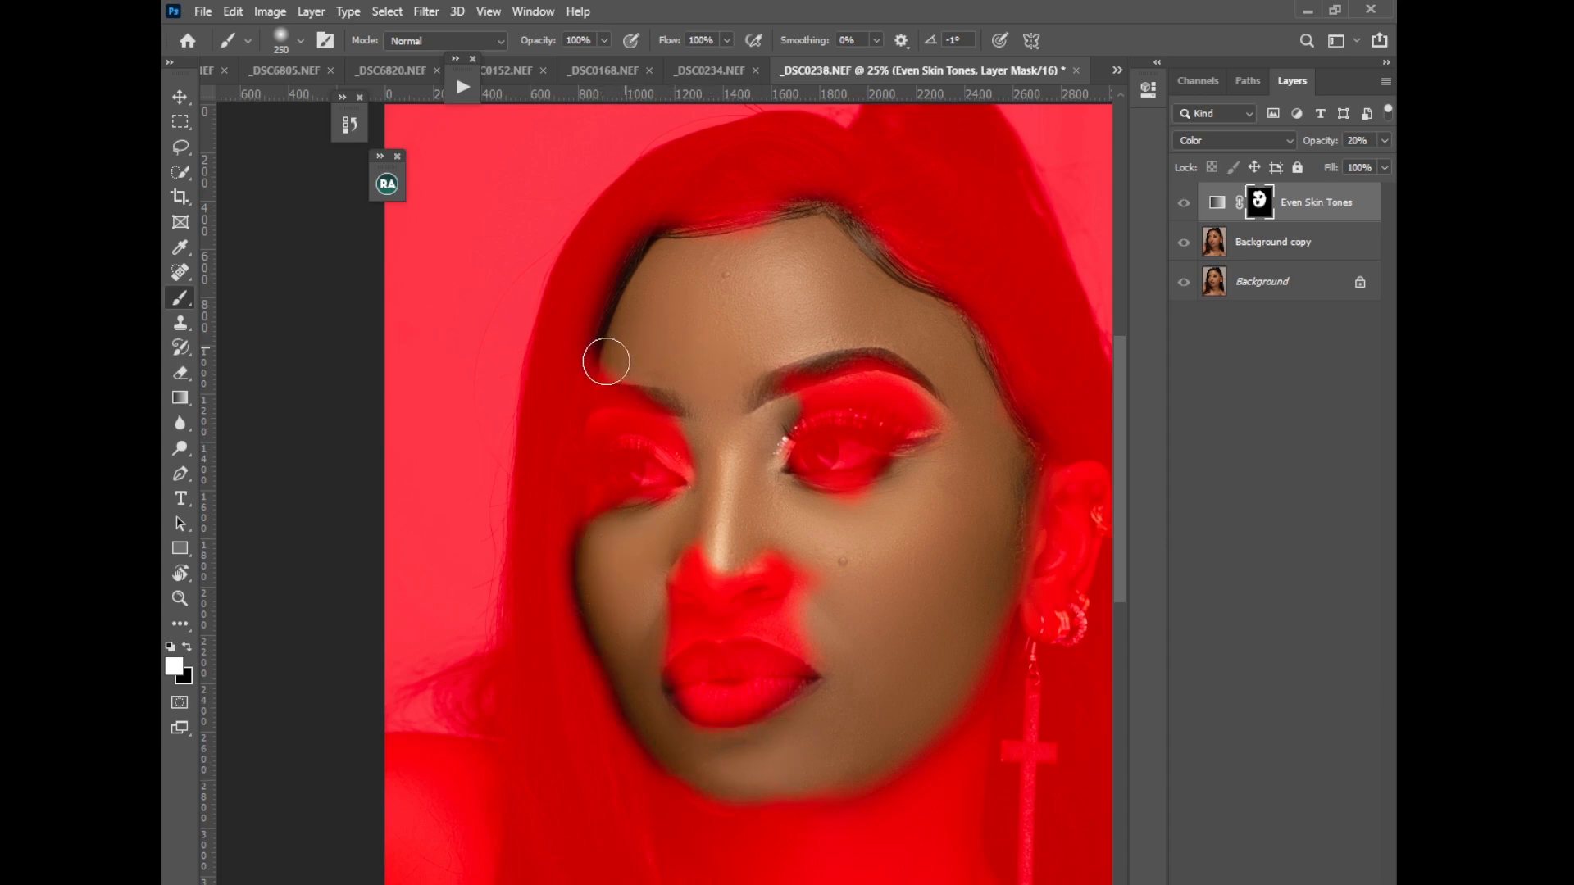
pyautogui.moveTo(606, 361); pyautogui.dragTo(652, 308)
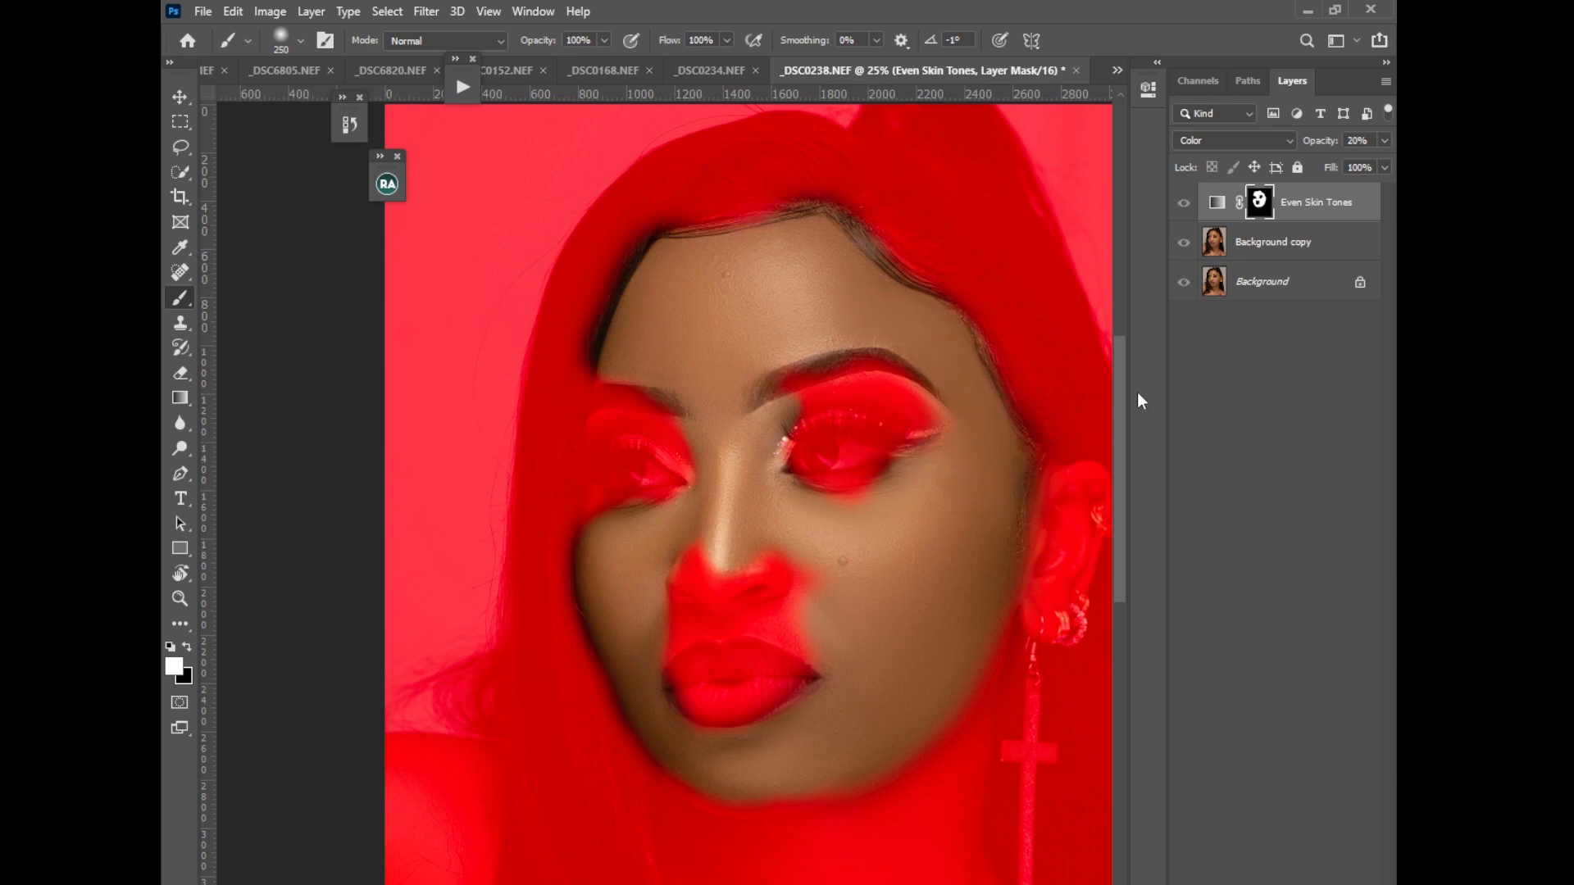
# Paint the mask white over the neck, upper chest and the hair ends by the shoulder with a size 400 brush
pyautogui.moveTo(1120, 457); pyautogui.dragTo(1118, 602)
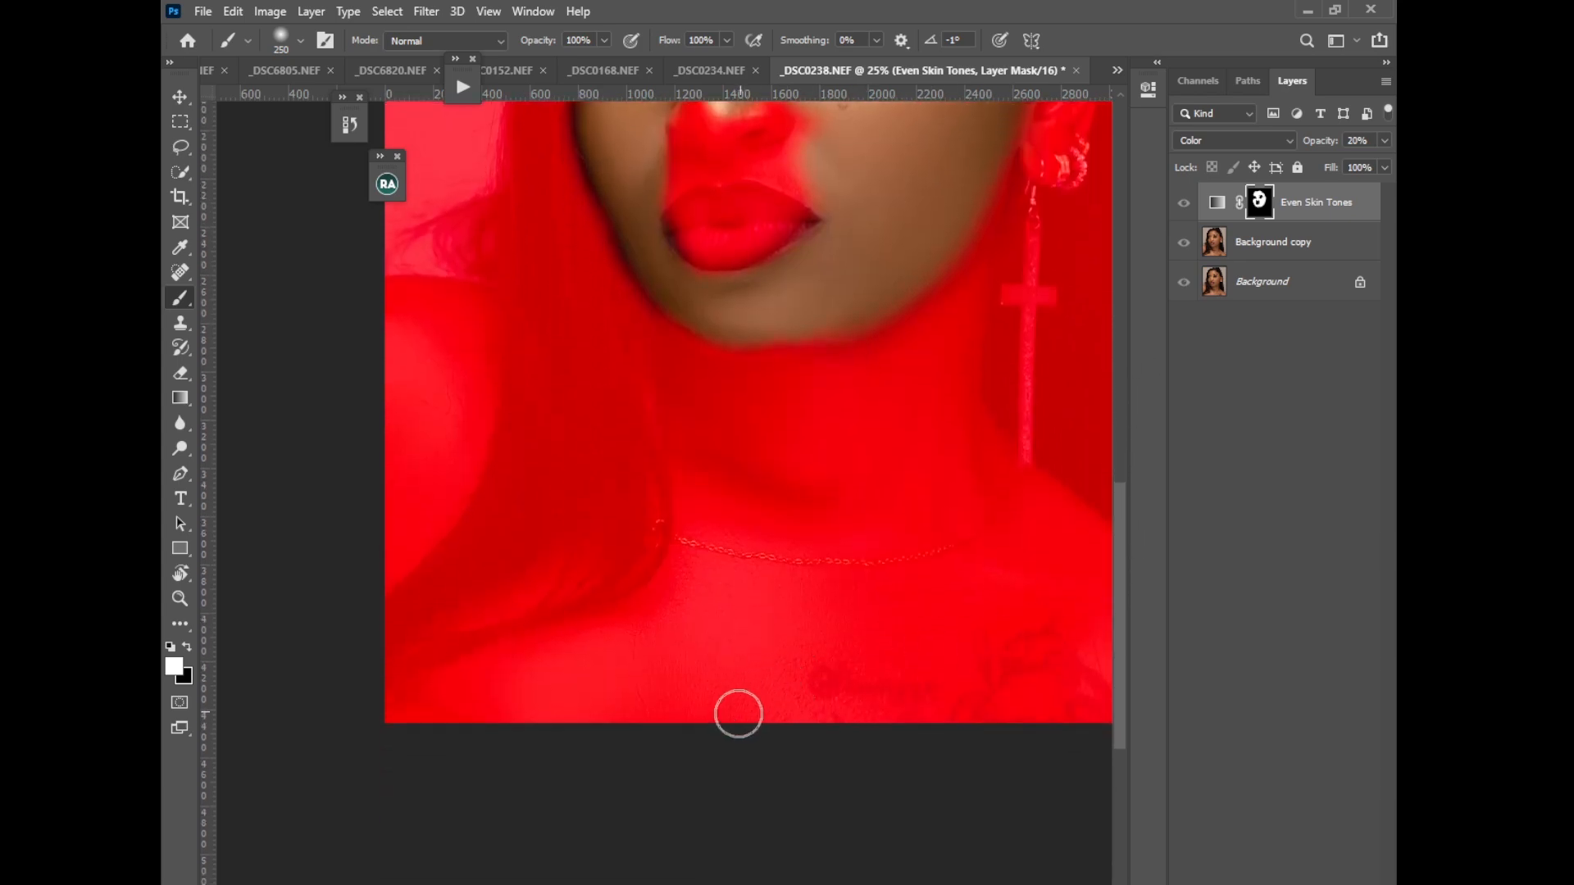
pyautogui.press(']')
pyautogui.press(']')
pyautogui.moveTo(755, 625)
pyautogui.mouseDown()
pyautogui.moveTo(631, 689)
pyautogui.moveTo(642, 658)
pyautogui.moveTo(501, 713)
pyautogui.moveTo(465, 704)
pyautogui.moveTo(653, 659)
pyautogui.moveTo(715, 620)
pyautogui.moveTo(934, 608)
pyautogui.moveTo(792, 632)
pyautogui.moveTo(925, 606)
pyautogui.moveTo(793, 500)
pyautogui.moveTo(811, 526)
pyautogui.moveTo(708, 514)
pyautogui.moveTo(741, 503)
pyautogui.moveTo(690, 390)
pyautogui.moveTo(771, 411)
pyautogui.moveTo(877, 472)
pyautogui.moveTo(916, 409)
pyautogui.moveTo(936, 318)
pyautogui.moveTo(898, 363)
pyautogui.moveTo(735, 398)
pyautogui.moveTo(935, 438)
pyautogui.moveTo(947, 233)
pyautogui.moveTo(879, 341)
pyautogui.moveTo(685, 343)
pyautogui.moveTo(680, 325)
pyautogui.moveTo(904, 357)
pyautogui.moveTo(942, 496)
pyautogui.moveTo(914, 578)
pyautogui.moveTo(999, 540)
pyautogui.moveTo(1045, 540)
pyautogui.moveTo(1075, 566)
pyautogui.moveTo(871, 610)
pyautogui.moveTo(732, 674)
pyautogui.moveTo(796, 708)
pyautogui.moveTo(724, 701)
pyautogui.mouseUp()
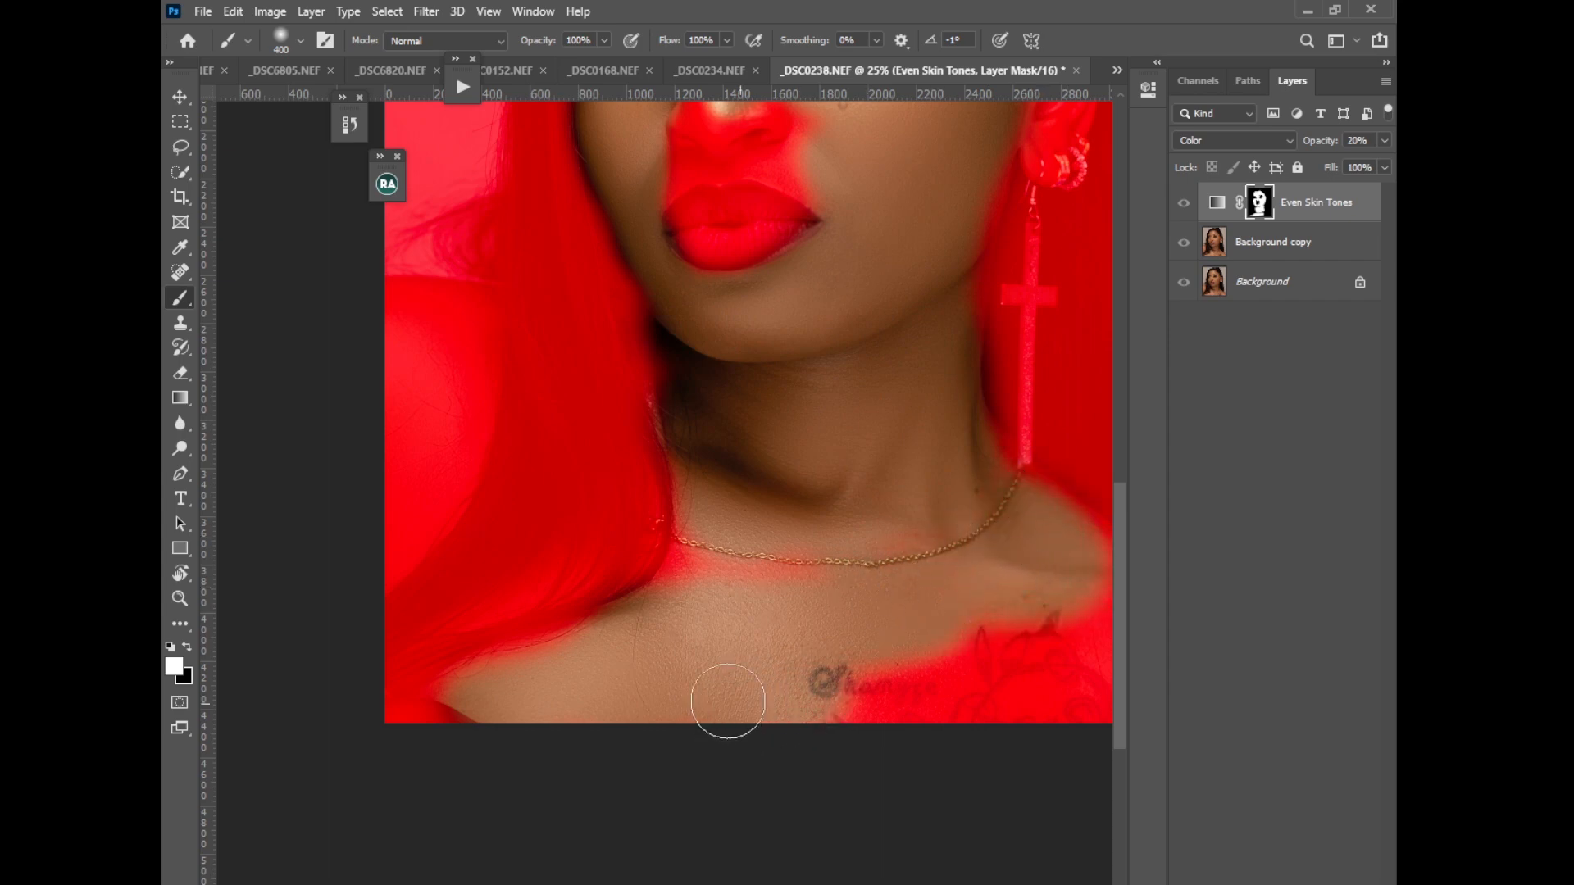
pyautogui.moveTo(519, 517)
pyautogui.mouseDown()
pyautogui.moveTo(580, 555)
pyautogui.moveTo(525, 579)
pyautogui.mouseUp()
pyautogui.click(626, 559)
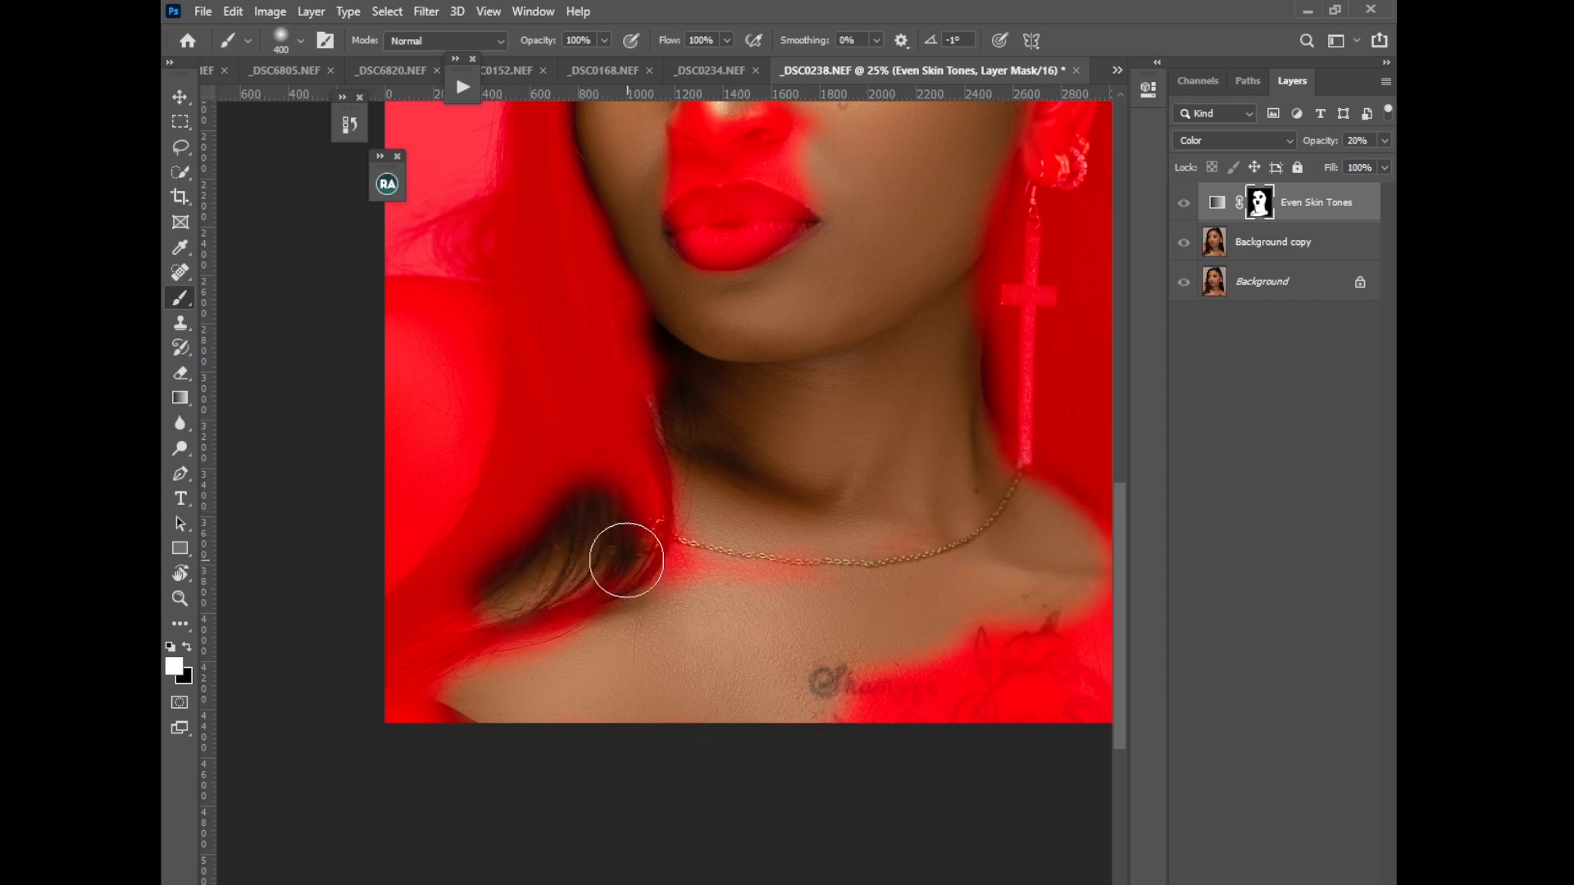
# Paint the mask white over the tattooed chest and the remaining shoulder skin, and hide the mask overlay
pyautogui.hotkey('ctrl', '-')
pyautogui.hotkey('ctrl', '-')
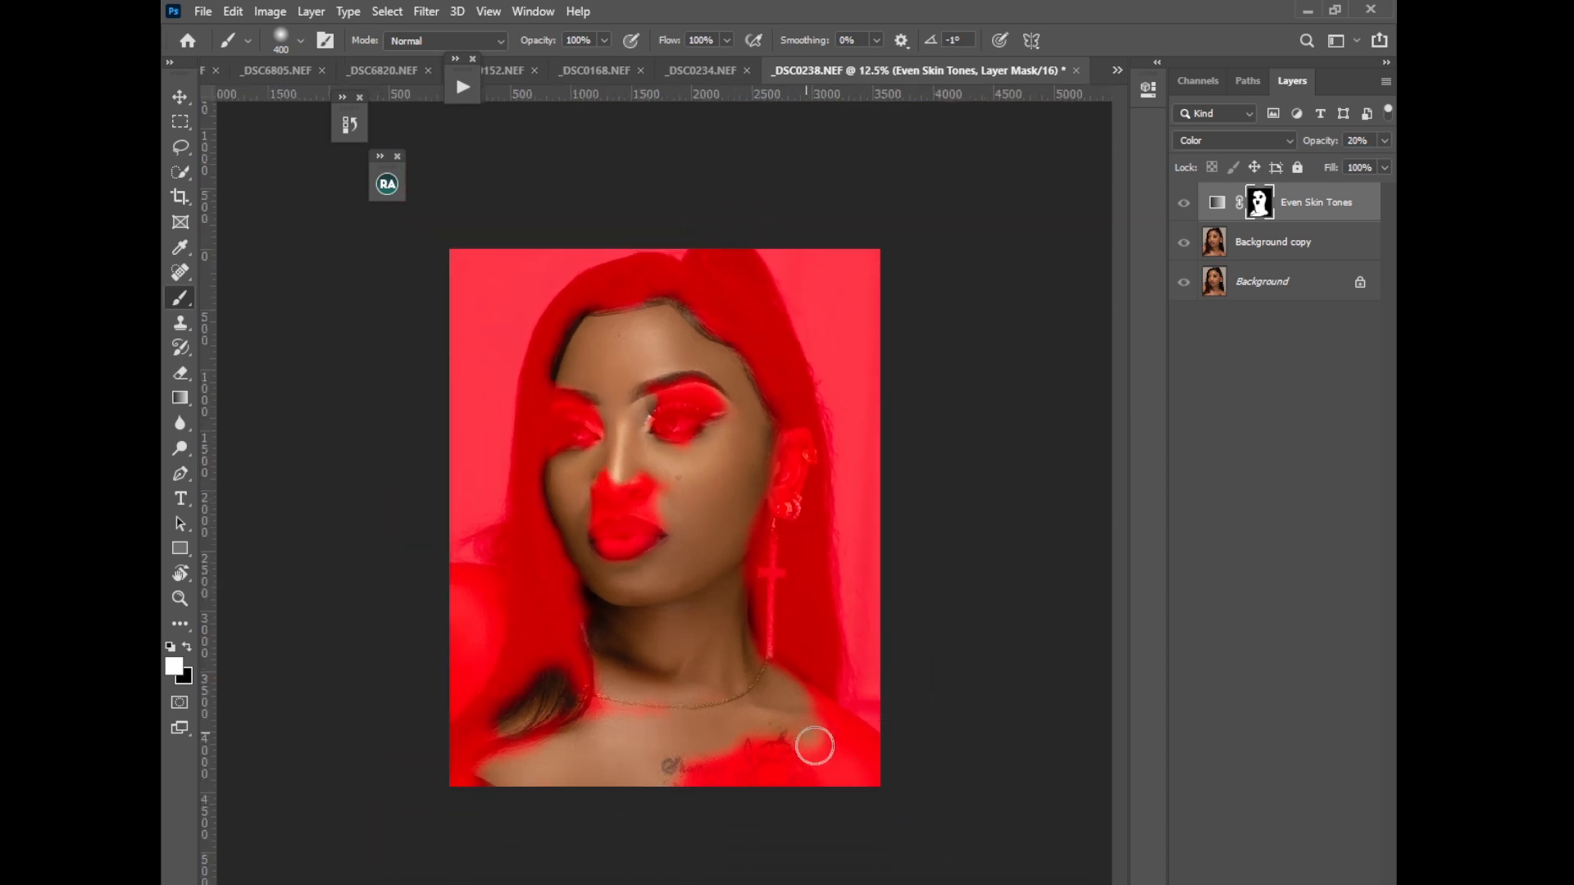
pyautogui.moveTo(815, 741)
pyautogui.mouseDown()
pyautogui.moveTo(836, 748)
pyautogui.moveTo(794, 706)
pyautogui.moveTo(851, 774)
pyautogui.moveTo(721, 762)
pyautogui.moveTo(770, 751)
pyautogui.mouseUp()
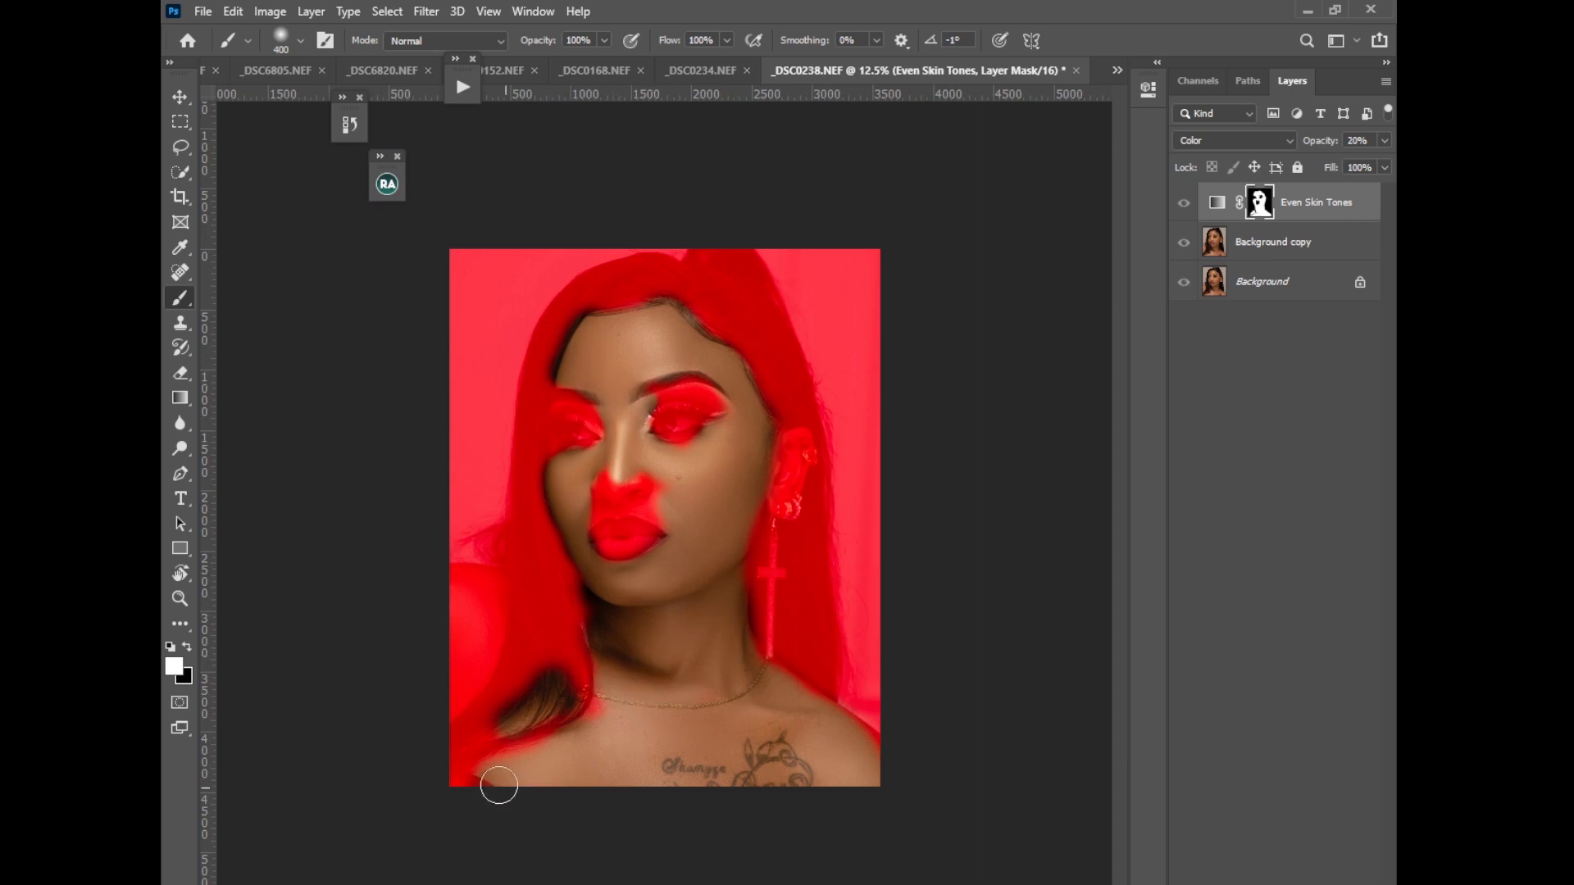
pyautogui.moveTo(499, 785); pyautogui.dragTo(517, 758)
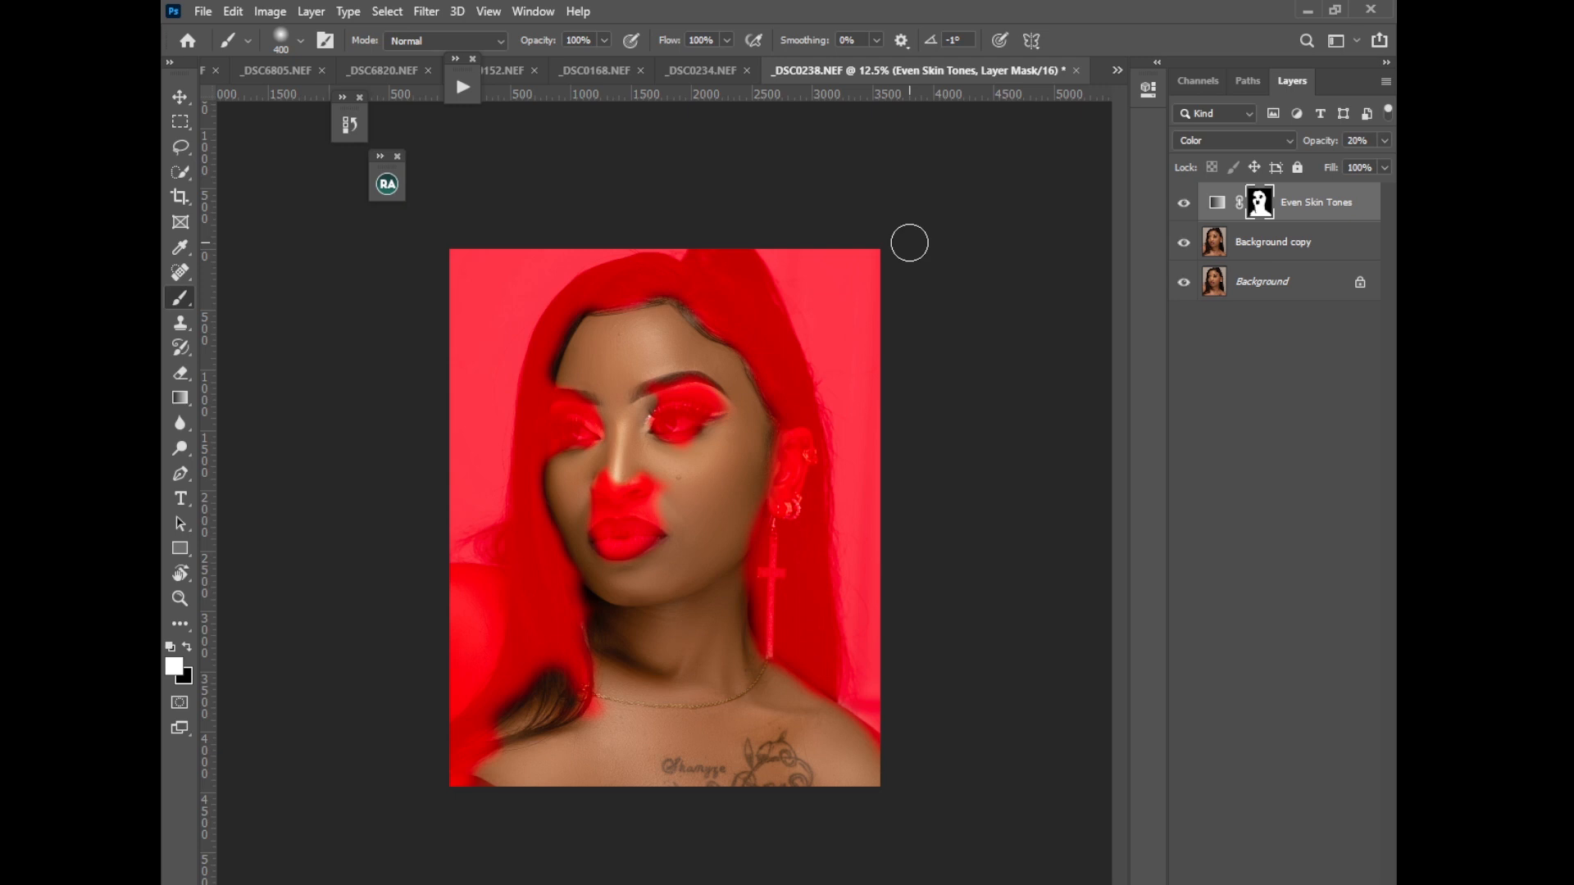
pyautogui.press('\\')
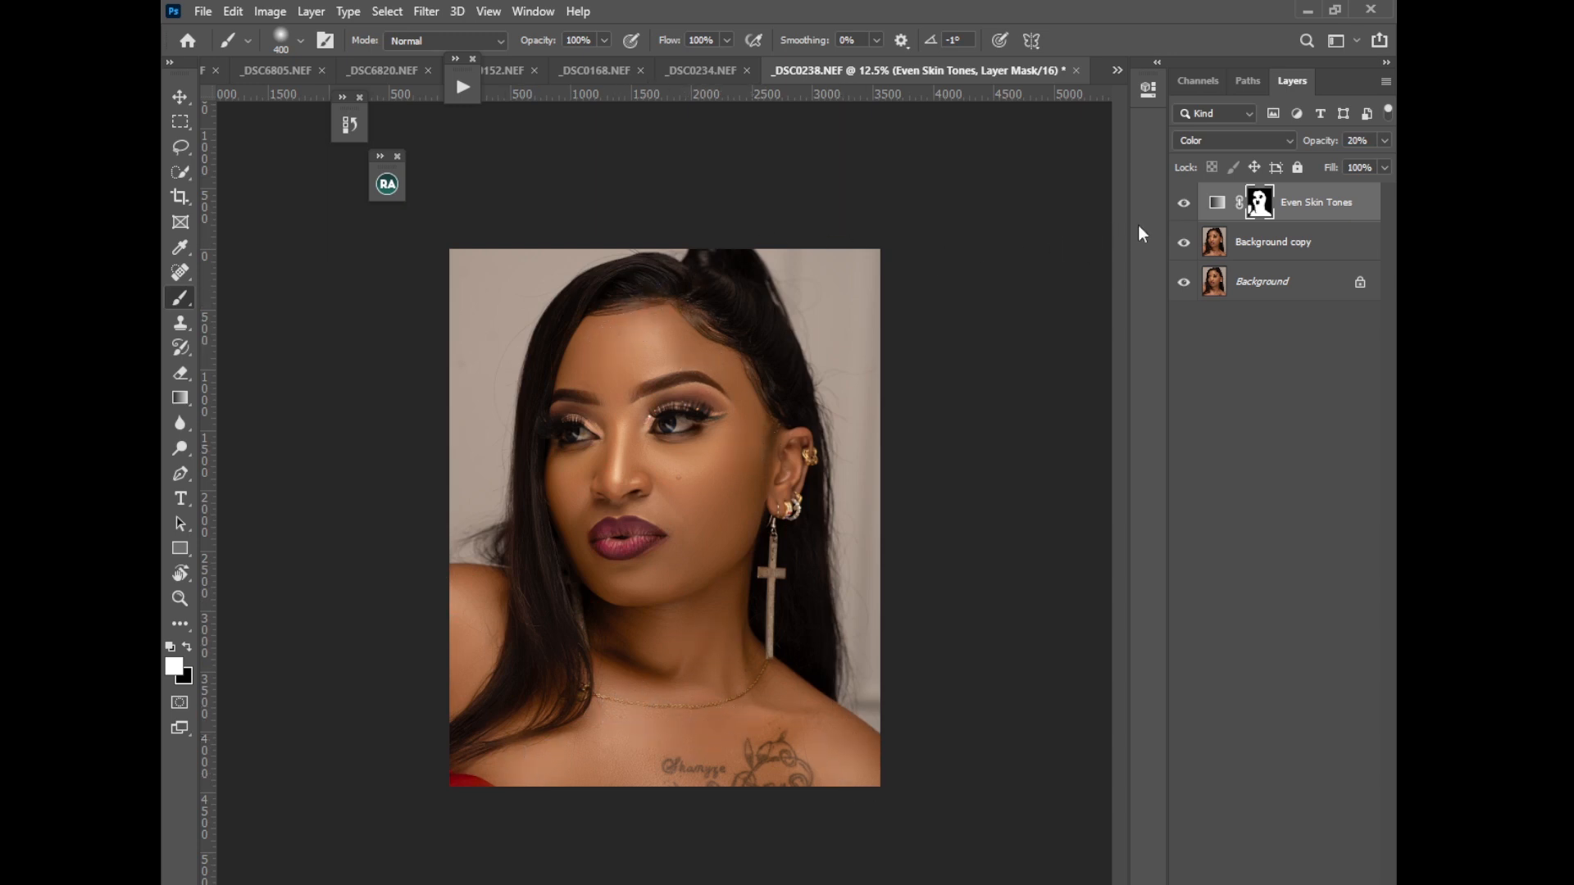
# In the Even Skin Tones layer's blending options, split the Blend If This Layer highlight slider to 112 / 255
pyautogui.click(1222, 208)
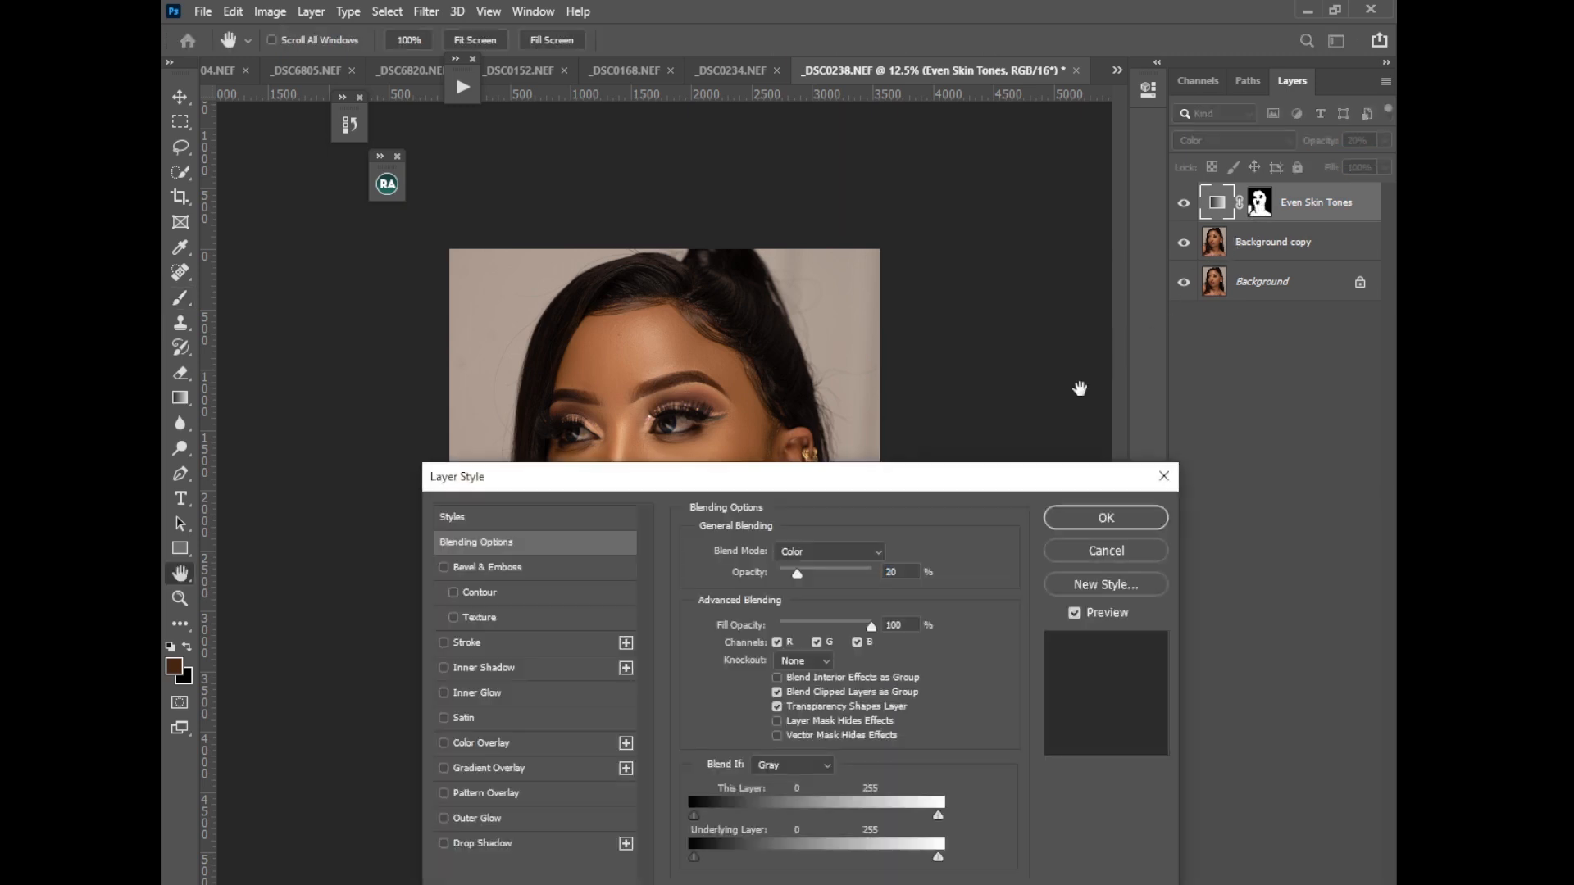
pyautogui.moveTo(990, 484); pyautogui.dragTo(1315, 173)
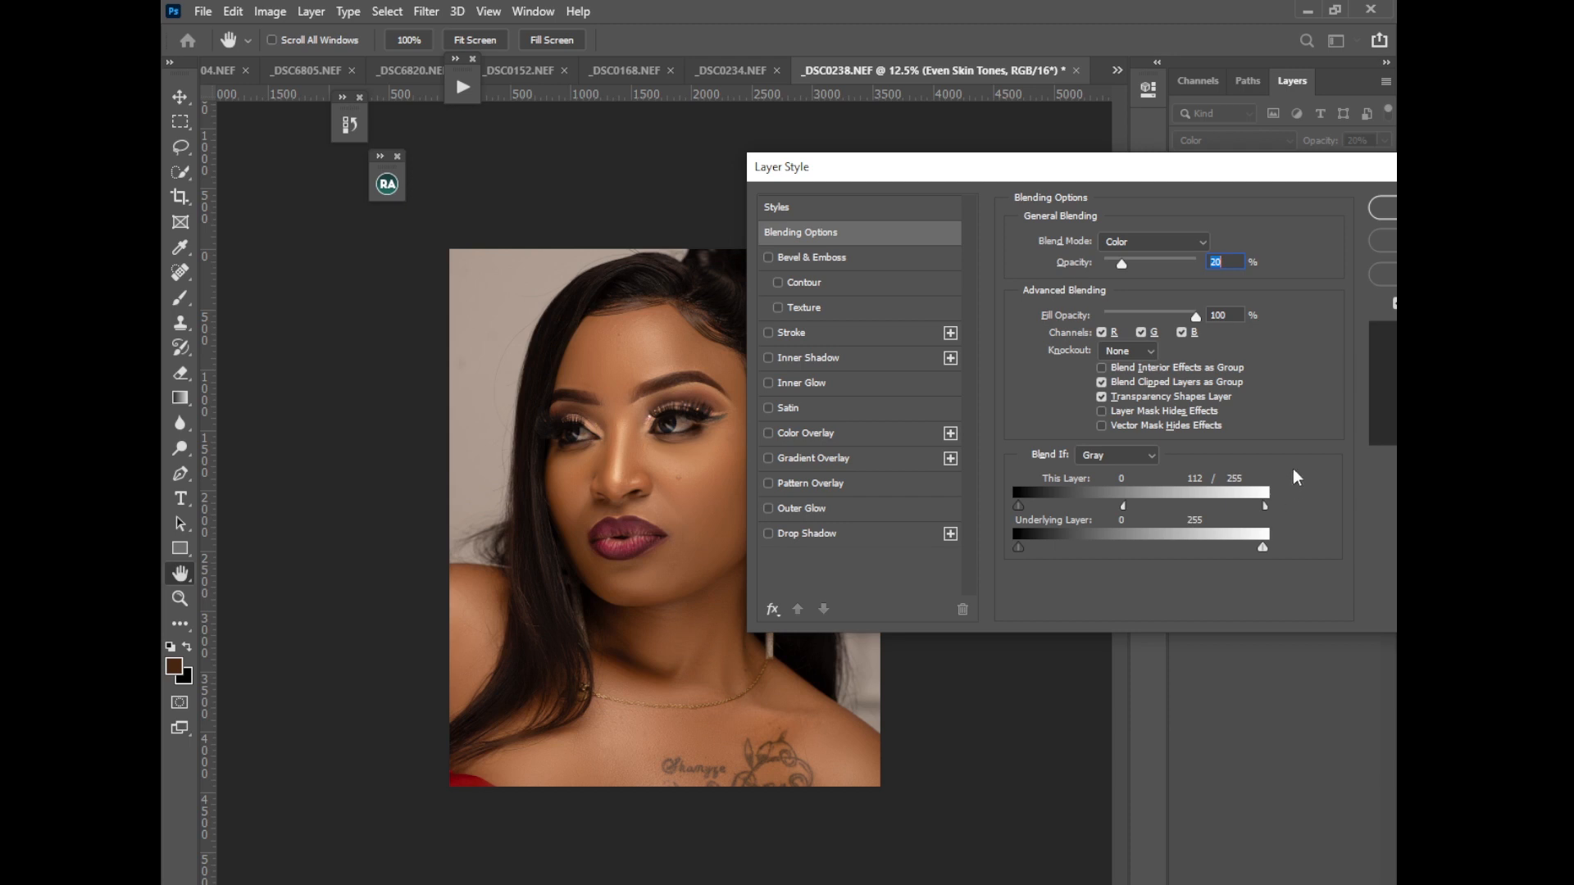
pyautogui.click(1390, 205)
# Feather the Even Skin Tones layer mask by 6.0 px in Select and Mask
pyautogui.click(1260, 209)
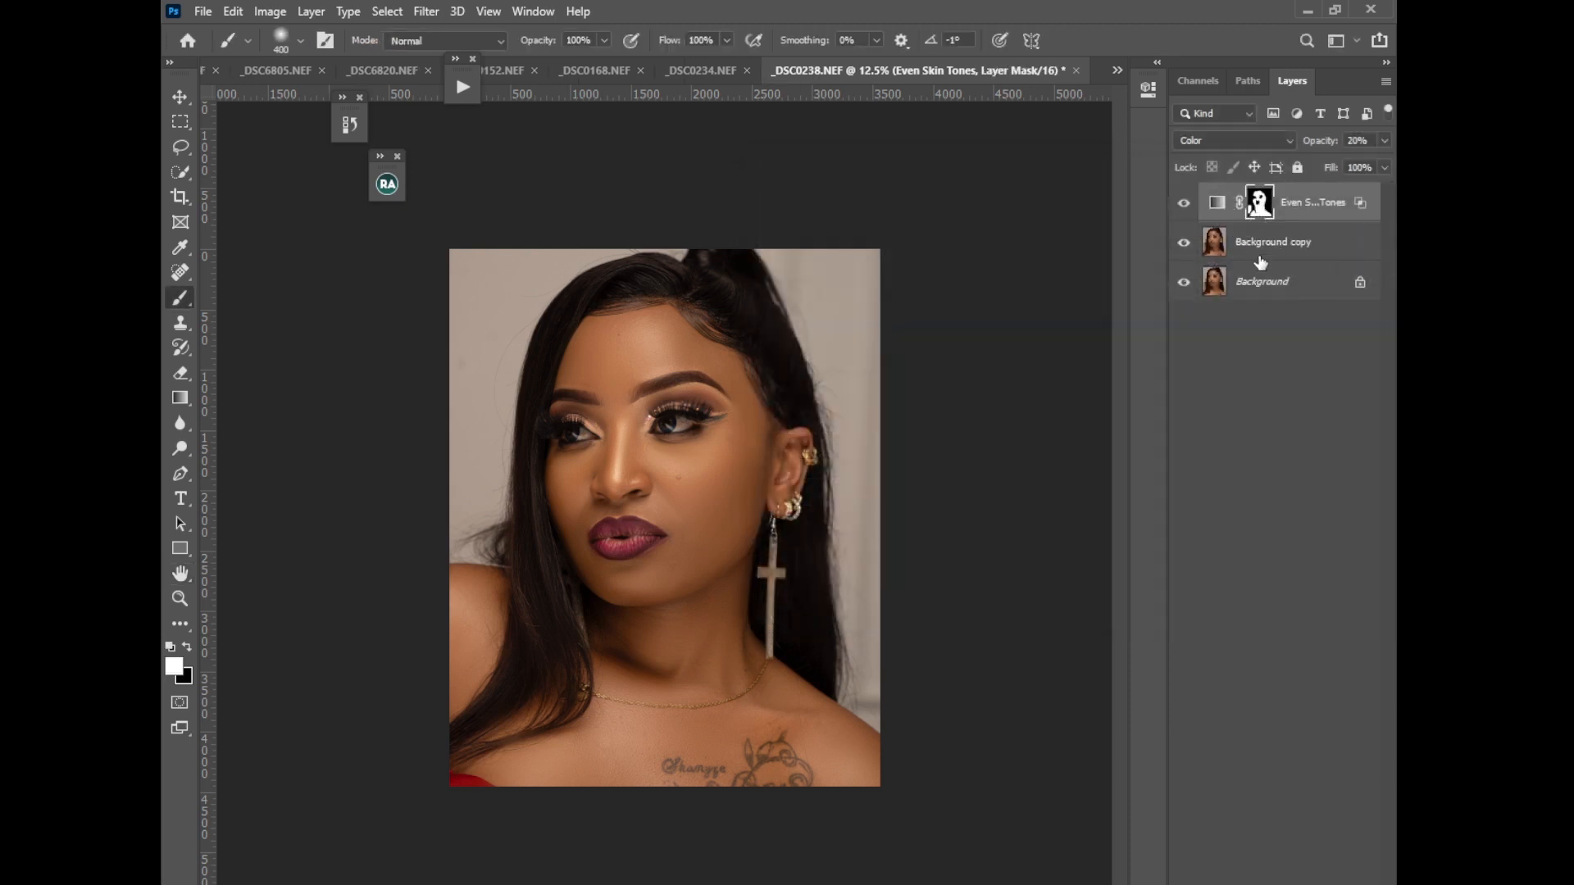
pyautogui.hotkey('ctrl', 'alt', 'r')
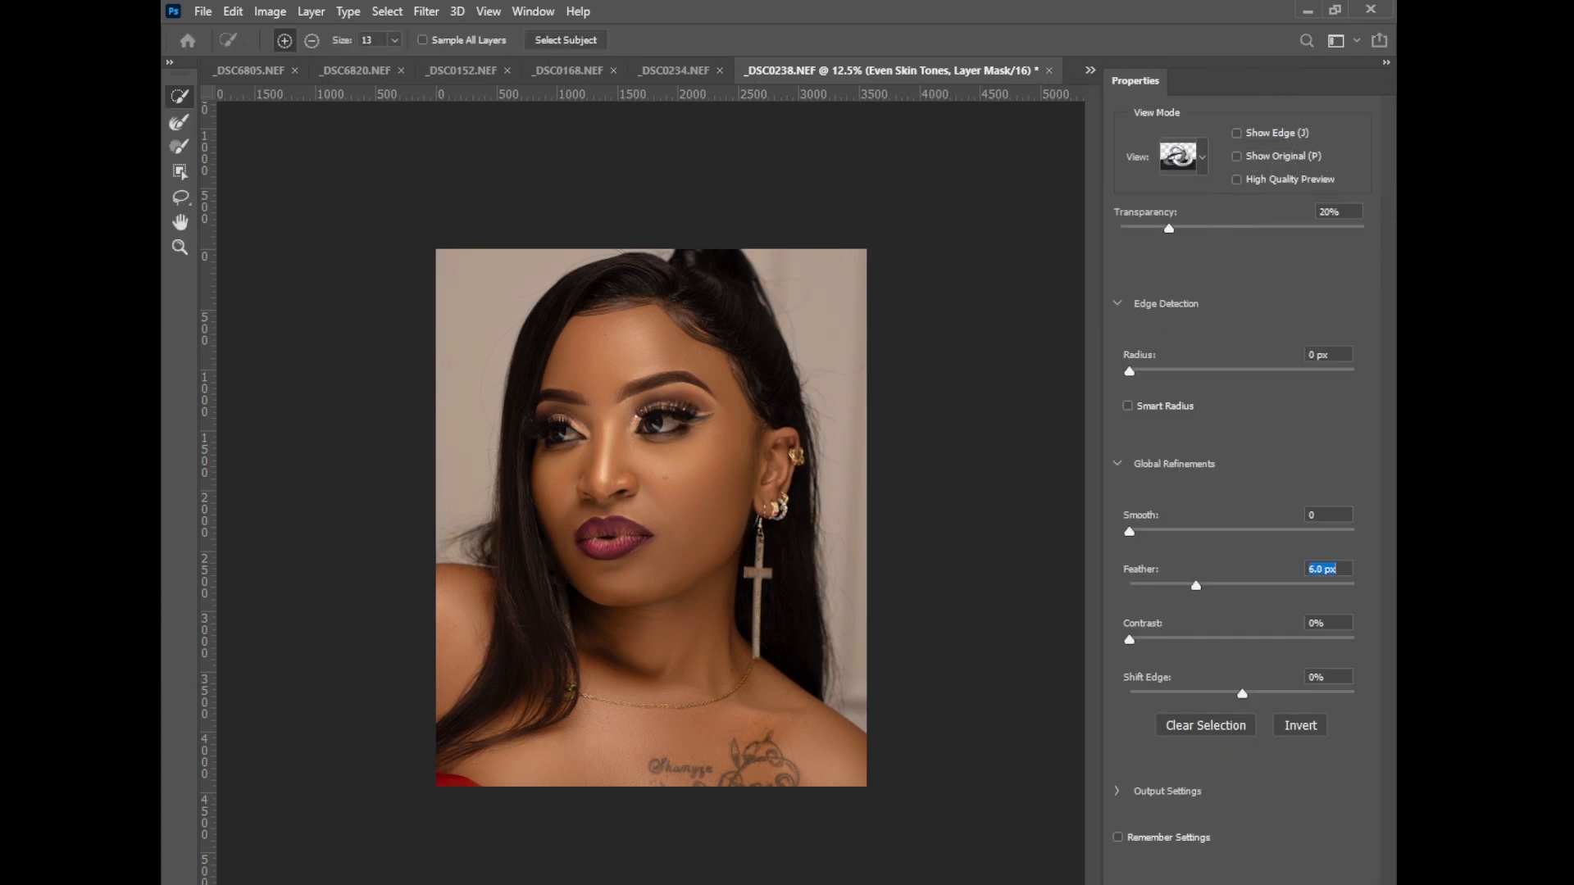
pyautogui.press('Return')
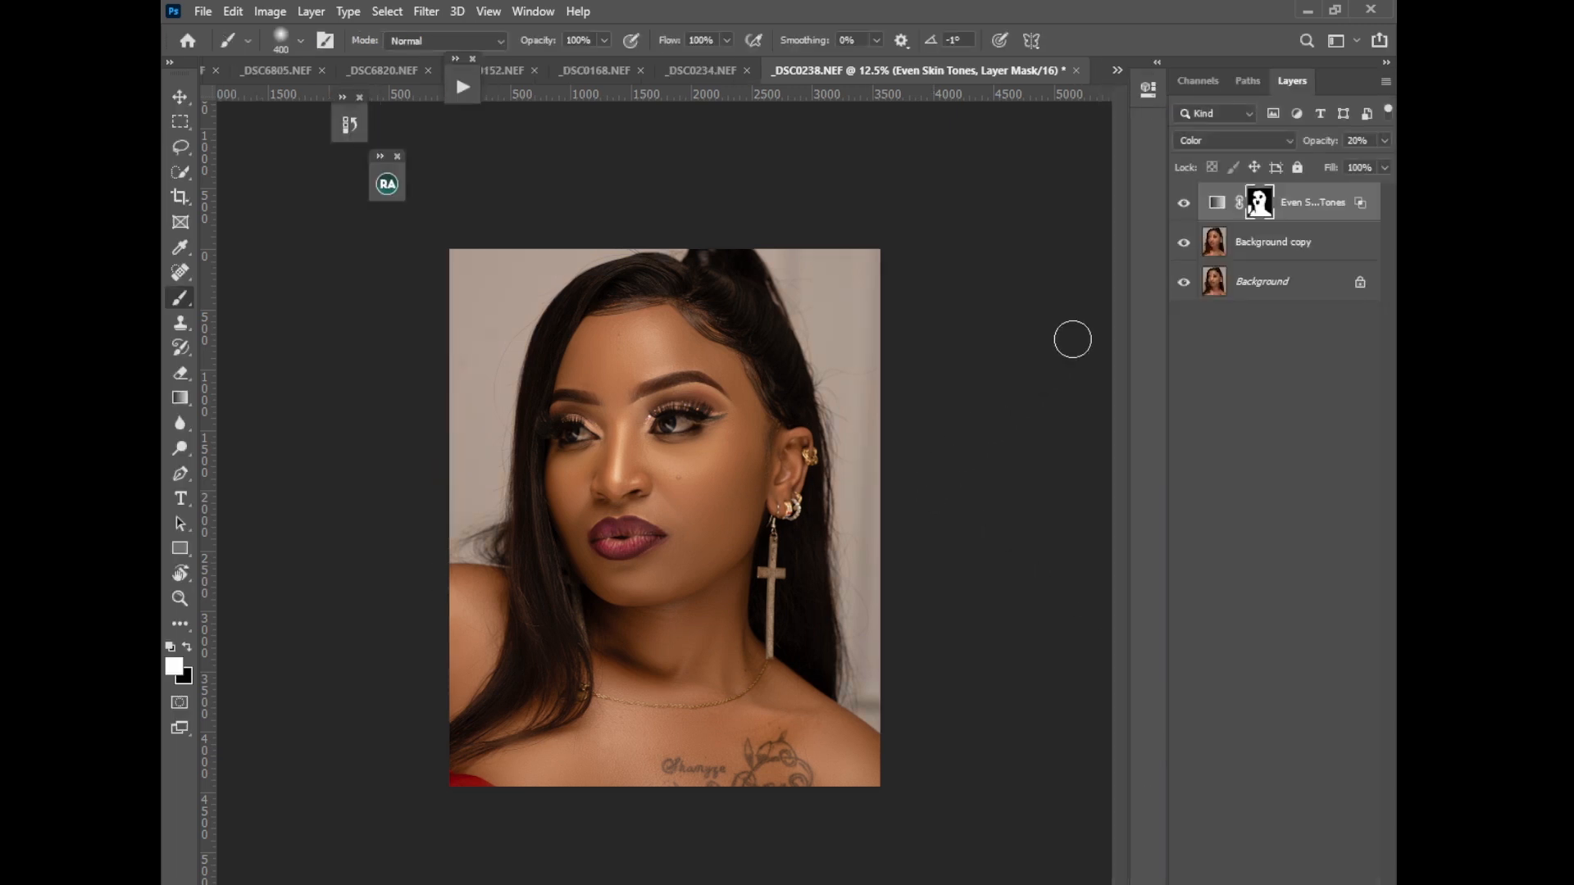
# Compare the image with and without the Even Skin Tones layer and set its opacity to 14%
pyautogui.click(1184, 204)
pyautogui.click(1182, 204)
pyautogui.click(1183, 206)
# Create dodge and burn curves layers with the Beauty Retouch DB Curves action
pyautogui.click(386, 185)
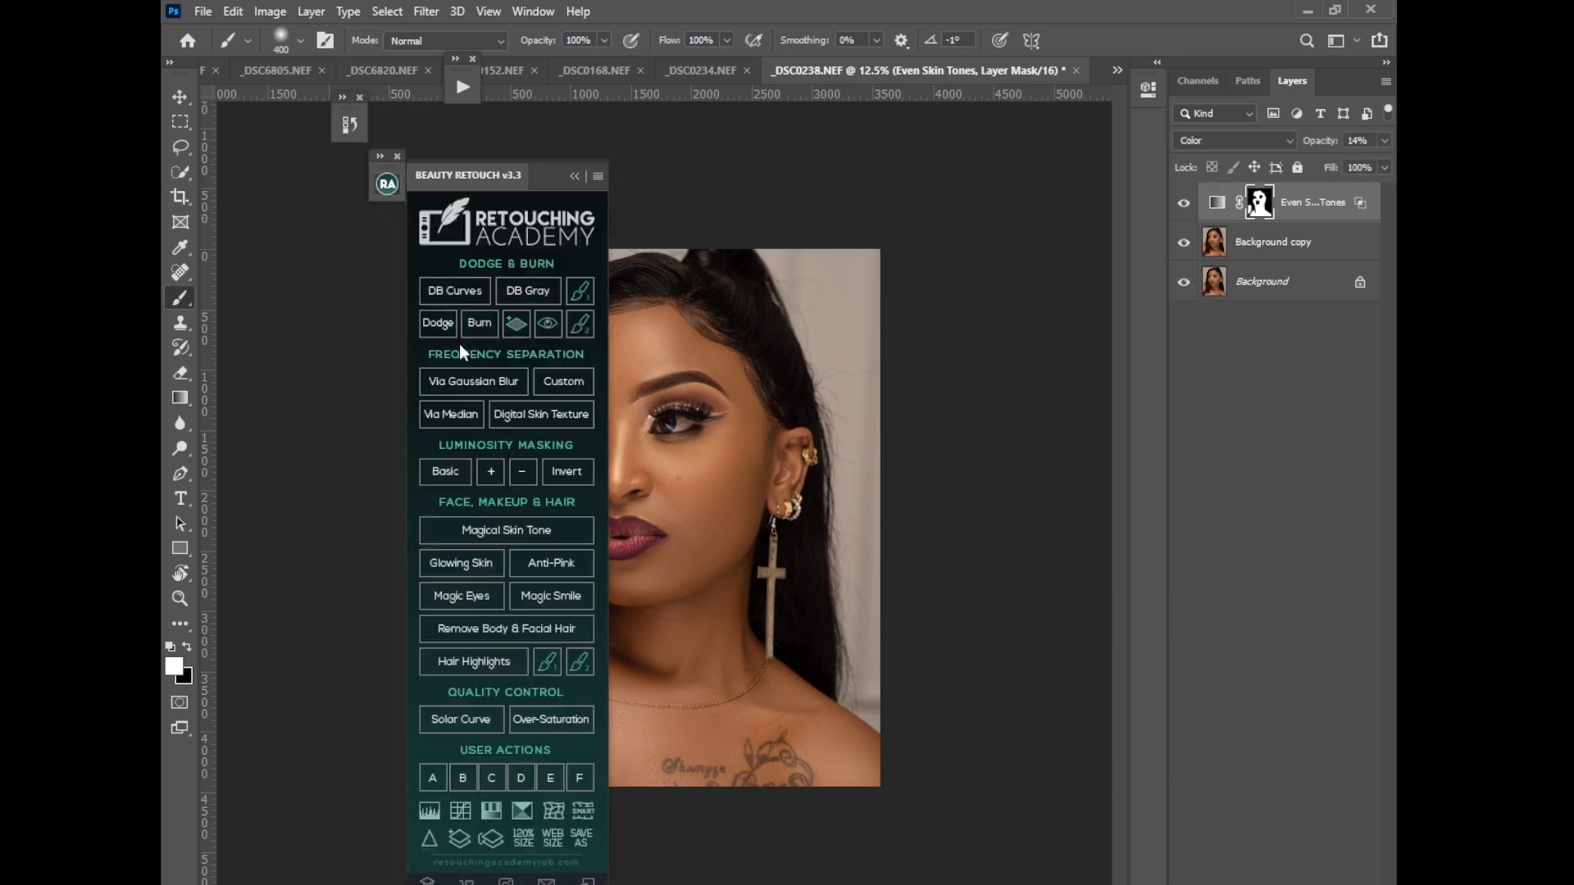
pyautogui.click(443, 295)
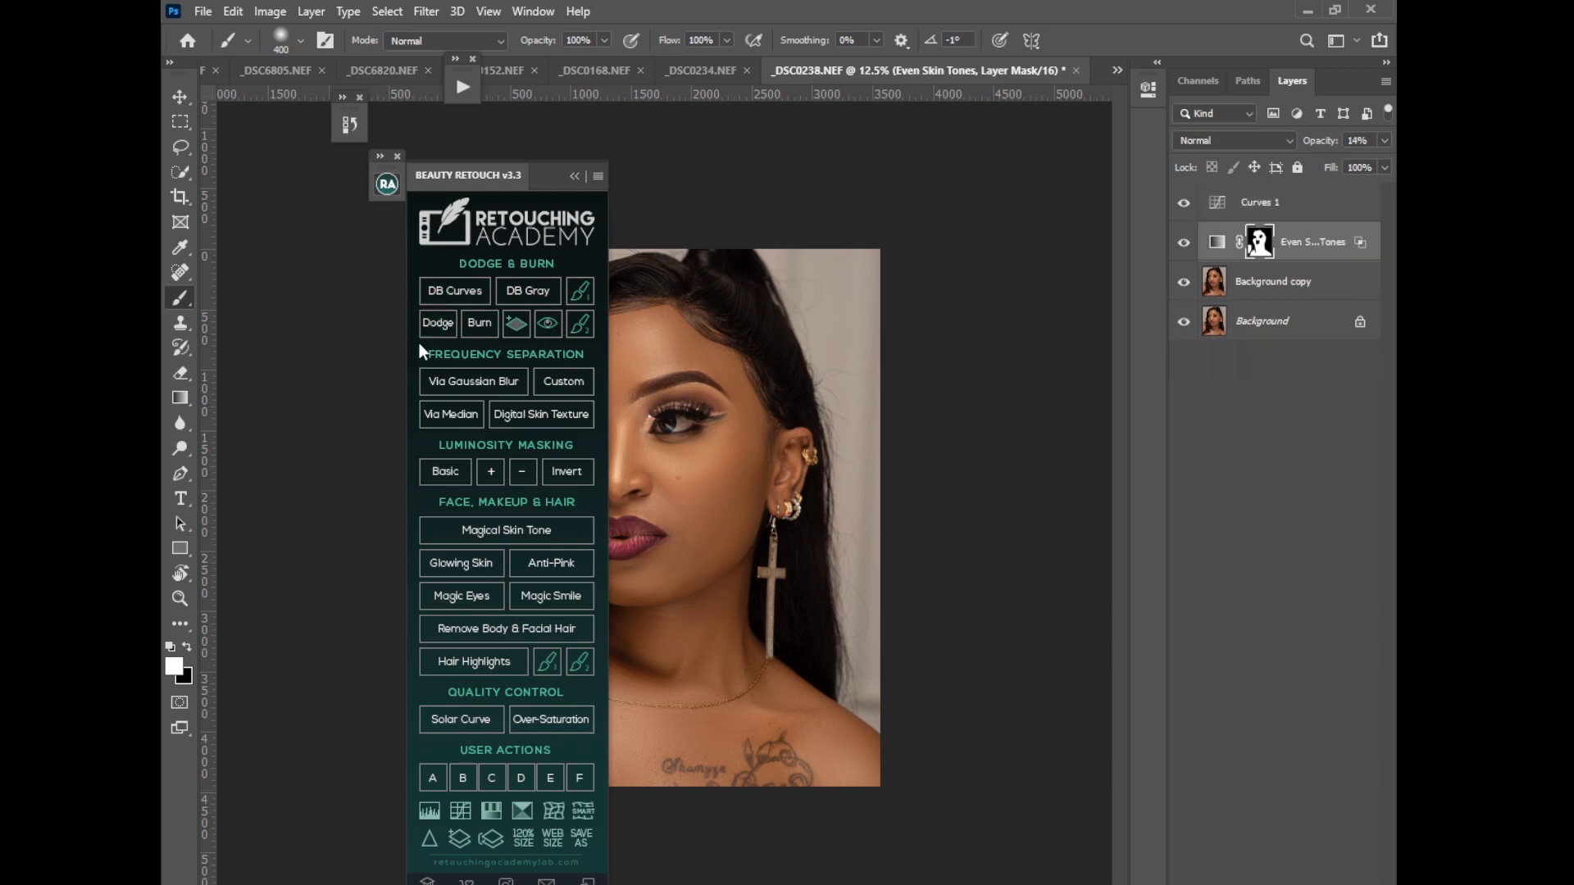
pyautogui.click(575, 177)
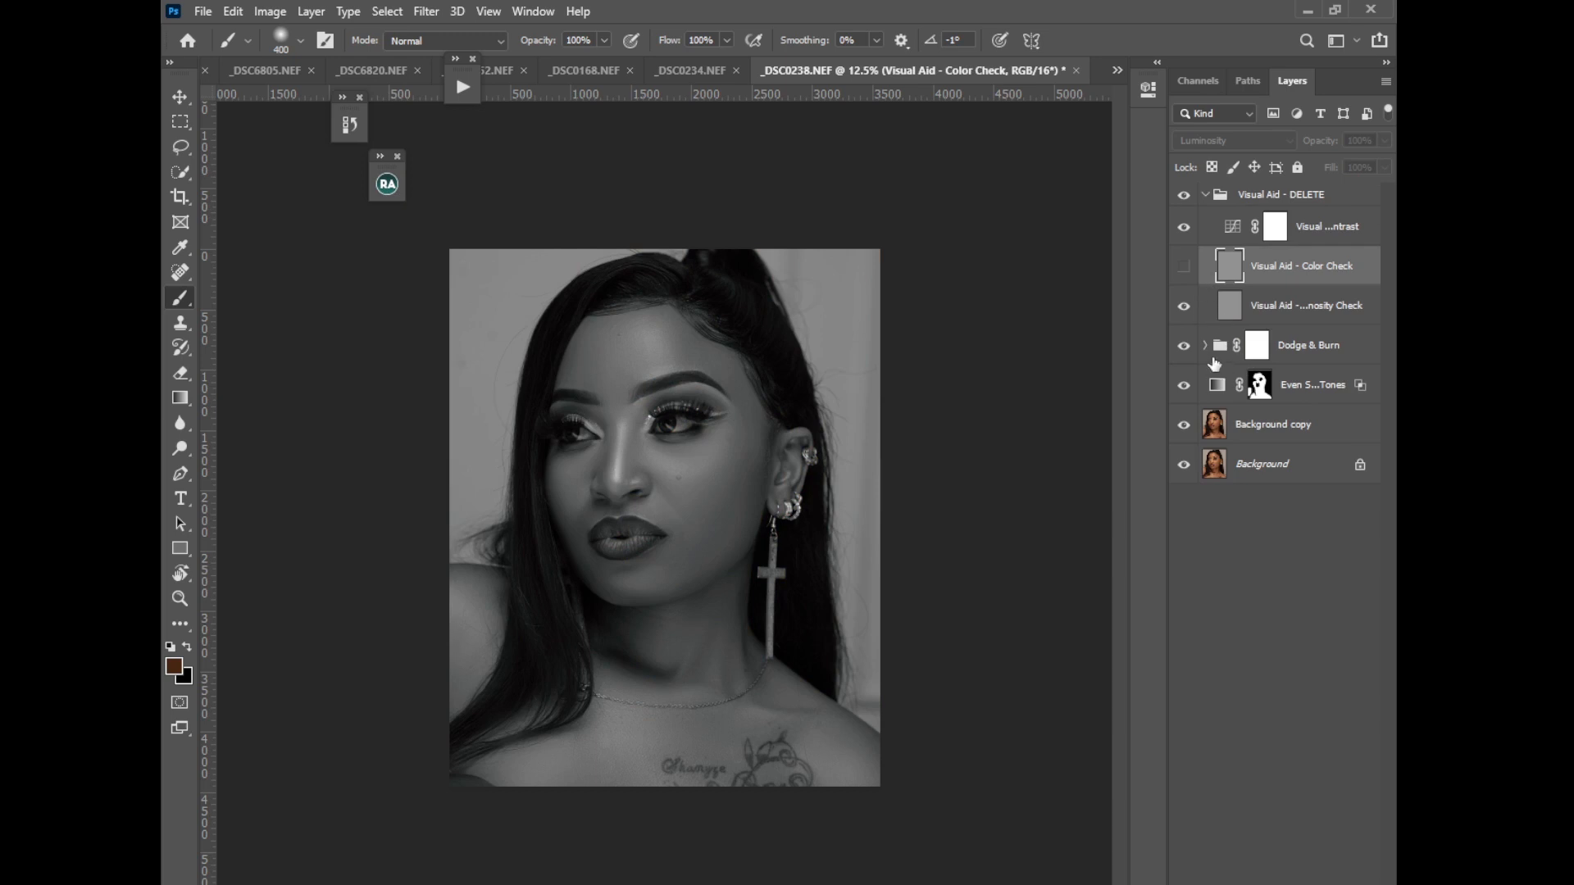
# Paint white on the Dodge Curve mask over the face, neck, chest and shoulder with a size 900 brush at 1% flow
pyautogui.click(1204, 345)
pyautogui.click(1261, 392)
pyautogui.press('d')
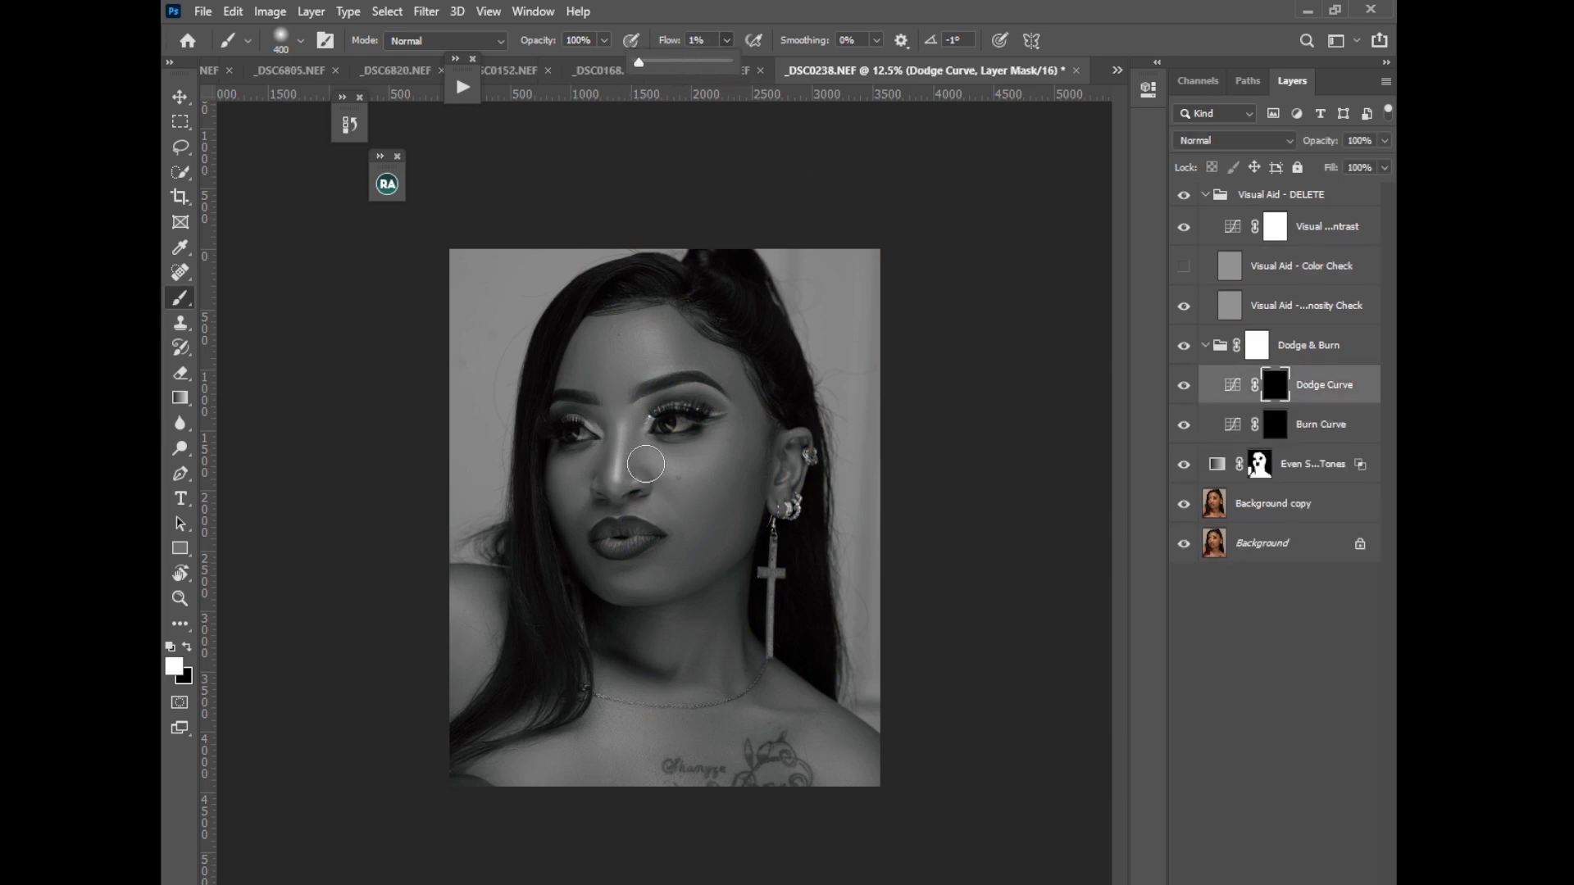
pyautogui.press(']')
pyautogui.press(']')
pyautogui.press(']')
pyautogui.press(']')
pyautogui.press(']')
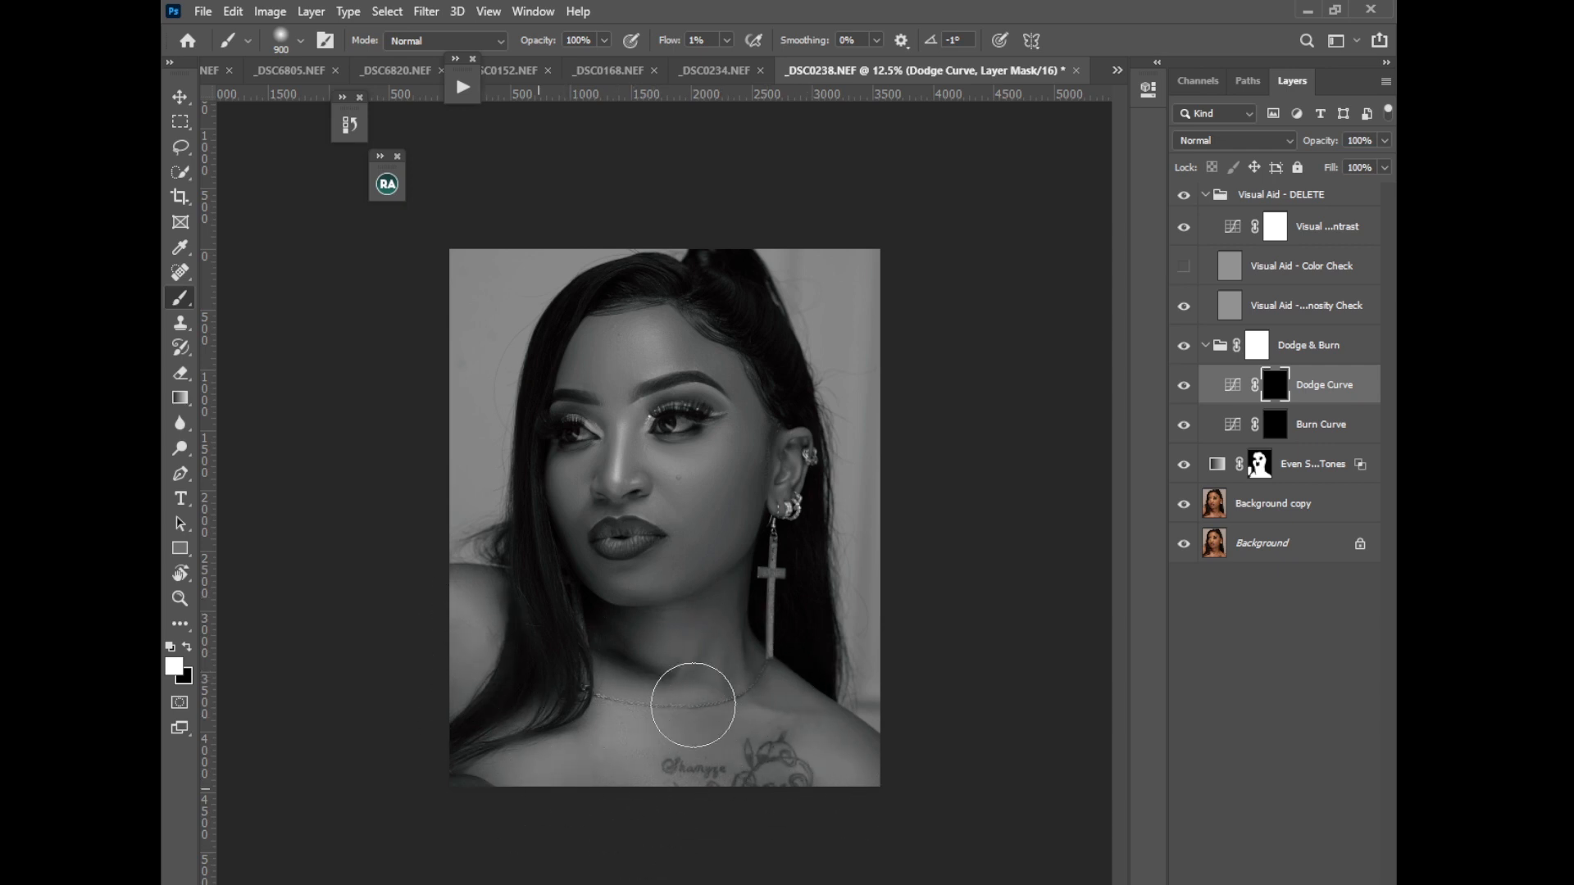
pyautogui.moveTo(693, 705)
pyautogui.mouseDown()
pyautogui.moveTo(789, 667)
pyautogui.moveTo(745, 660)
pyautogui.moveTo(812, 749)
pyautogui.moveTo(857, 754)
pyautogui.moveTo(676, 647)
pyautogui.moveTo(750, 574)
pyautogui.mouseUp()
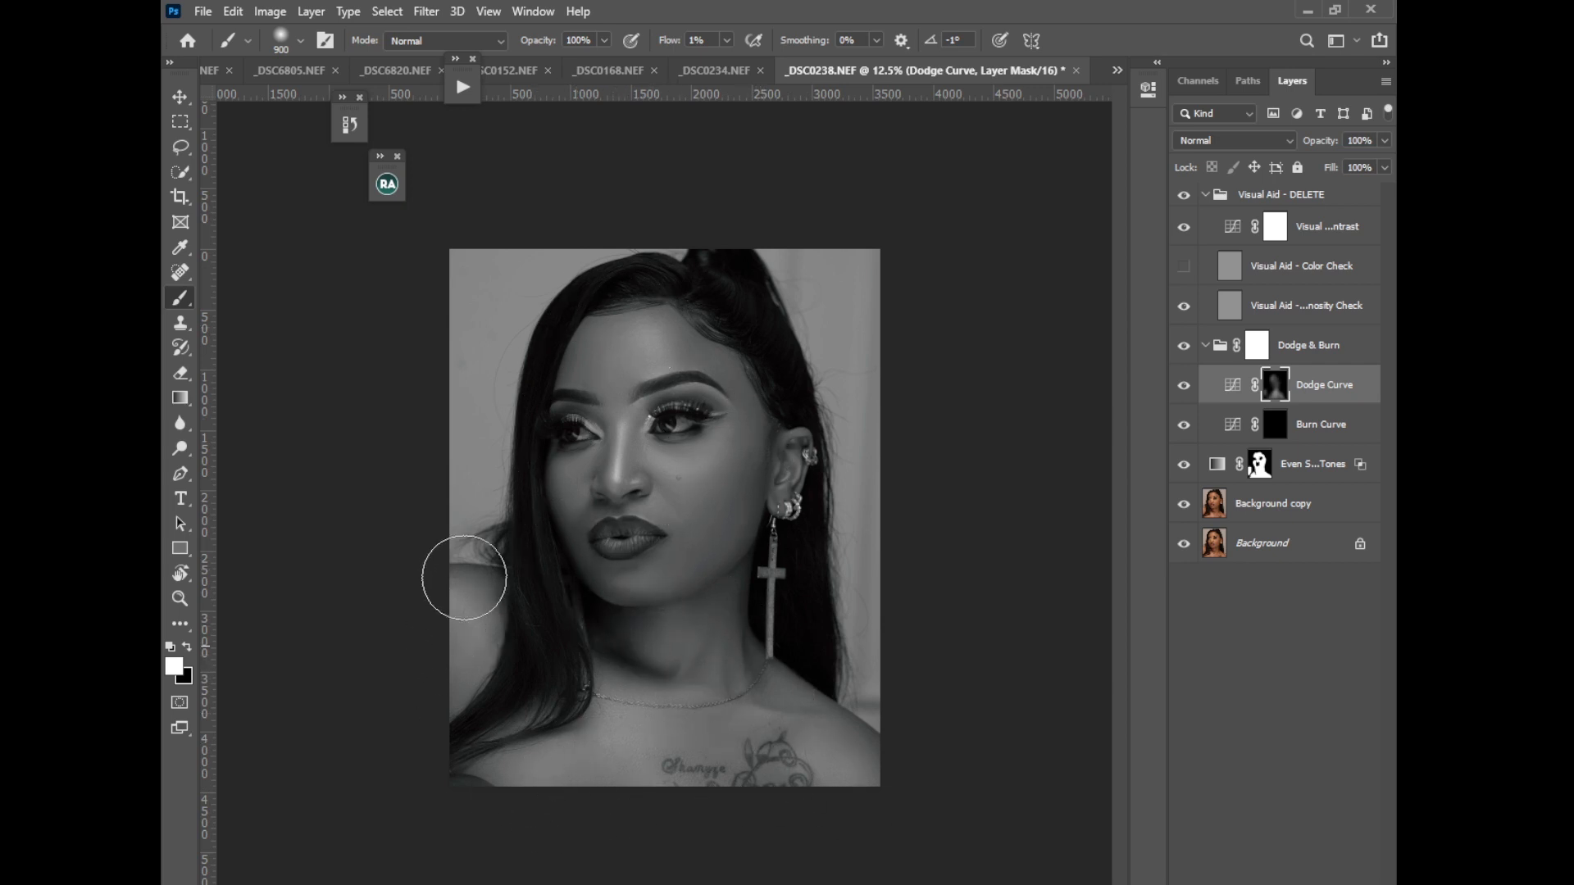
pyautogui.moveTo(463, 578); pyautogui.dragTo(612, 733)
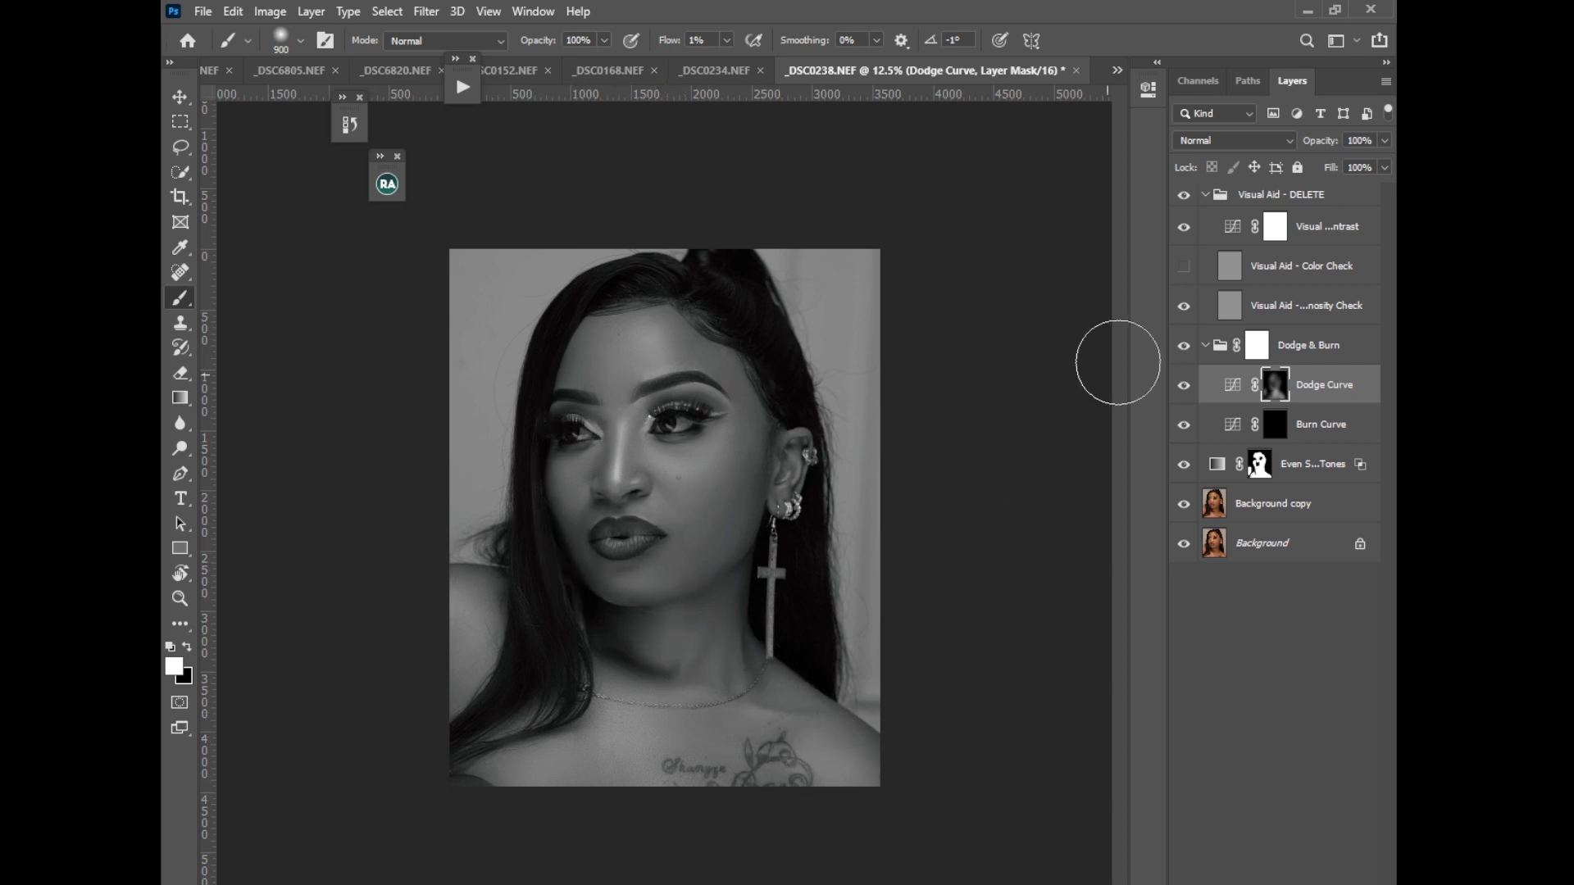
# Collapse and delete the Visual Aid - DELETE group
pyautogui.click(1204, 195)
pyautogui.click(1283, 204)
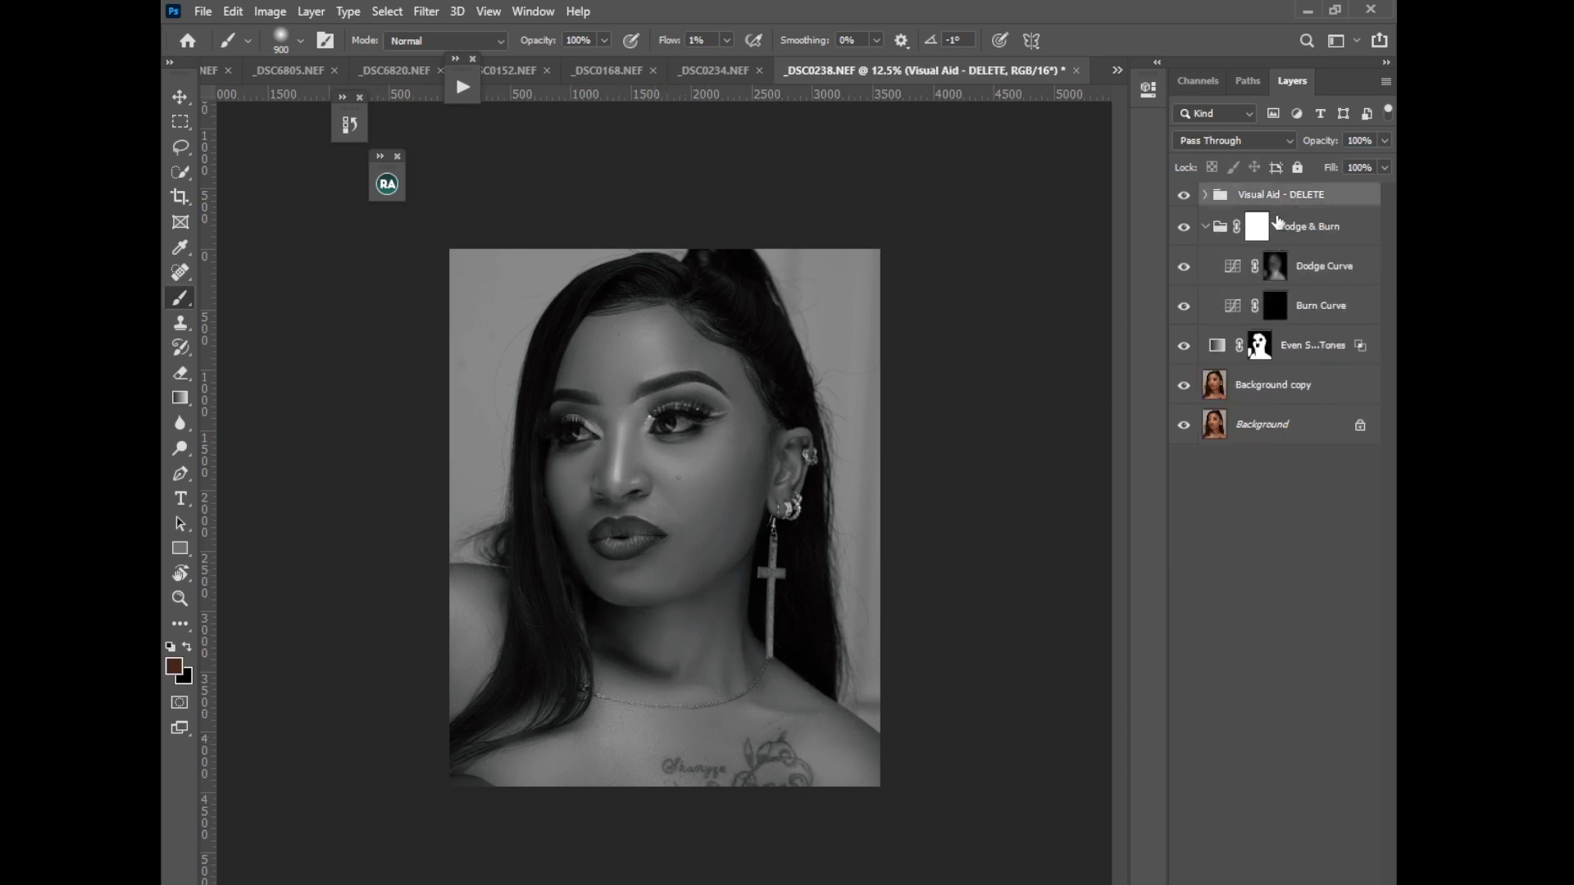
pyautogui.press('Delete')
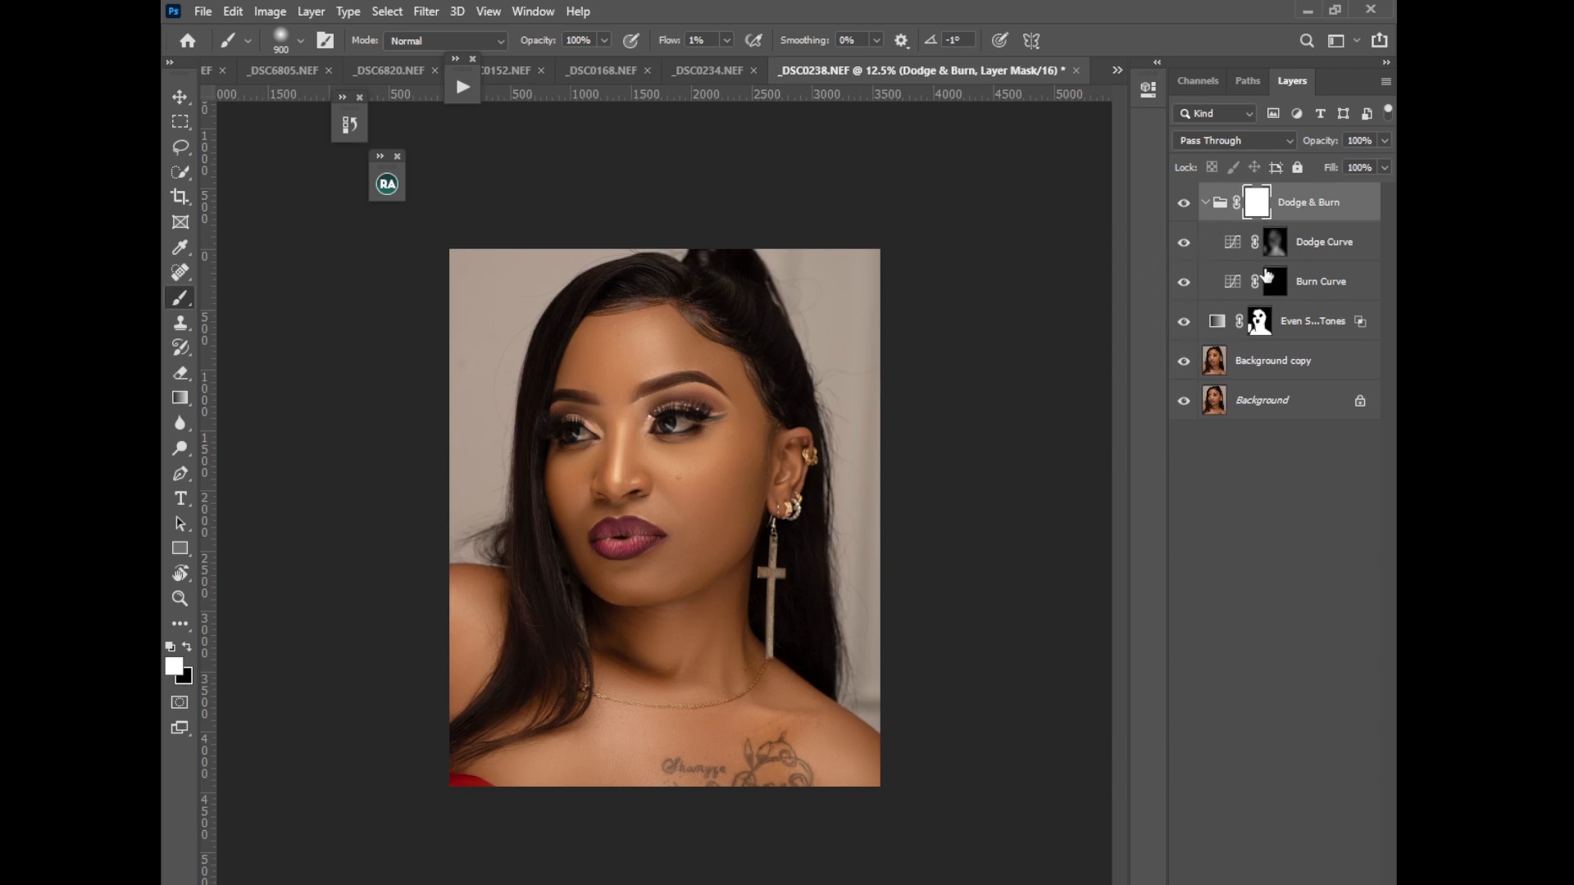
# Compare the portrait with and without the dodge and burn, and flatten all layers into the Background
pyautogui.click(1184, 244)
pyautogui.click(1206, 203)
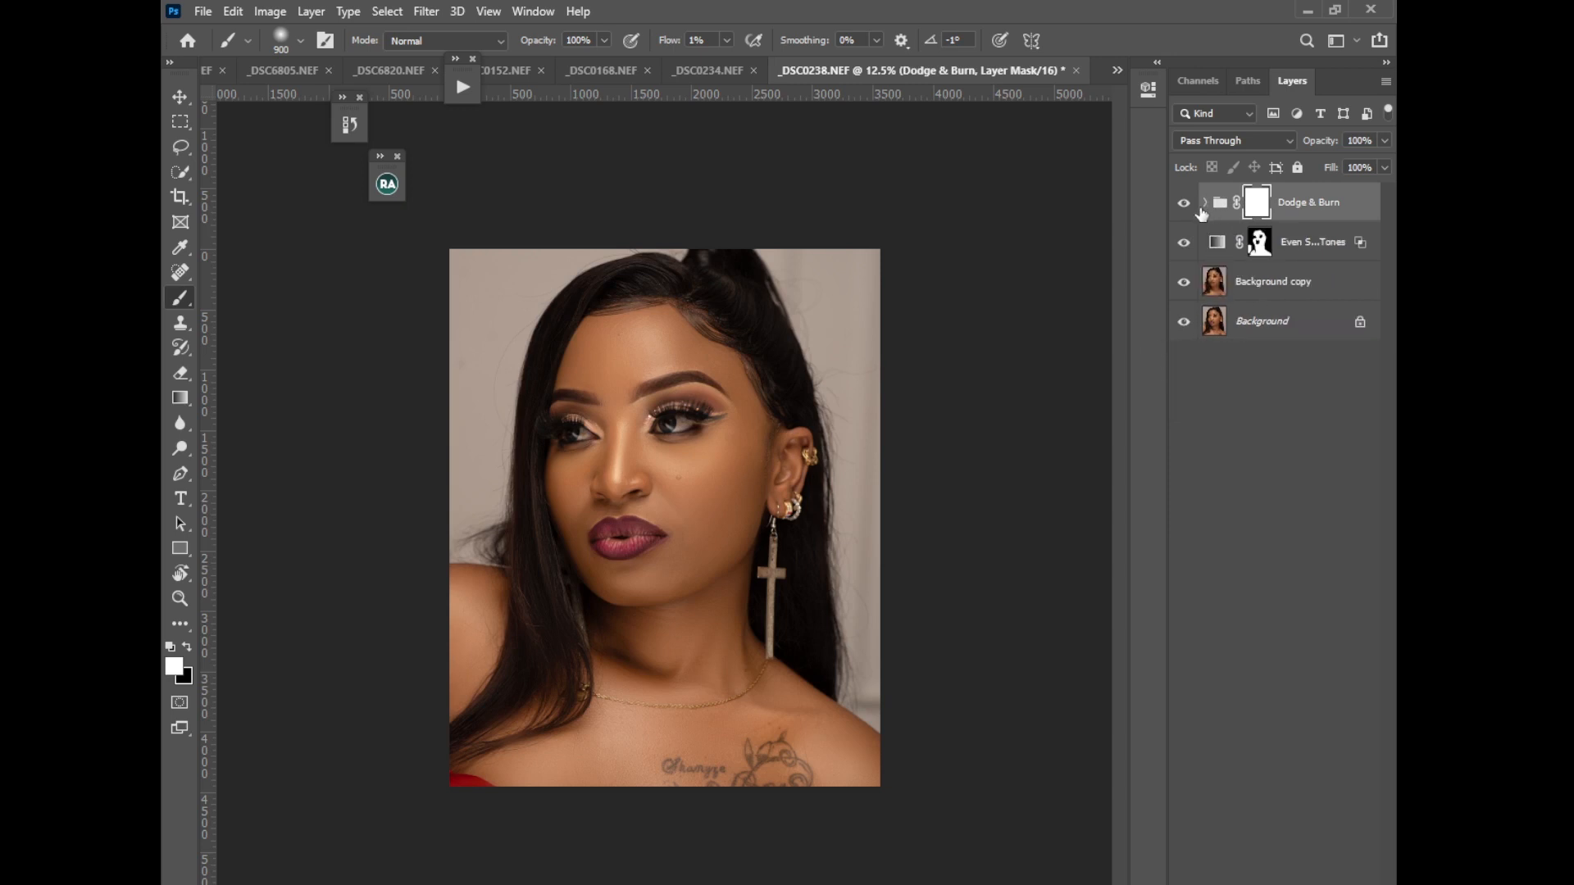
pyautogui.click(1183, 202)
pyautogui.click(1183, 203)
pyautogui.click(1265, 321)
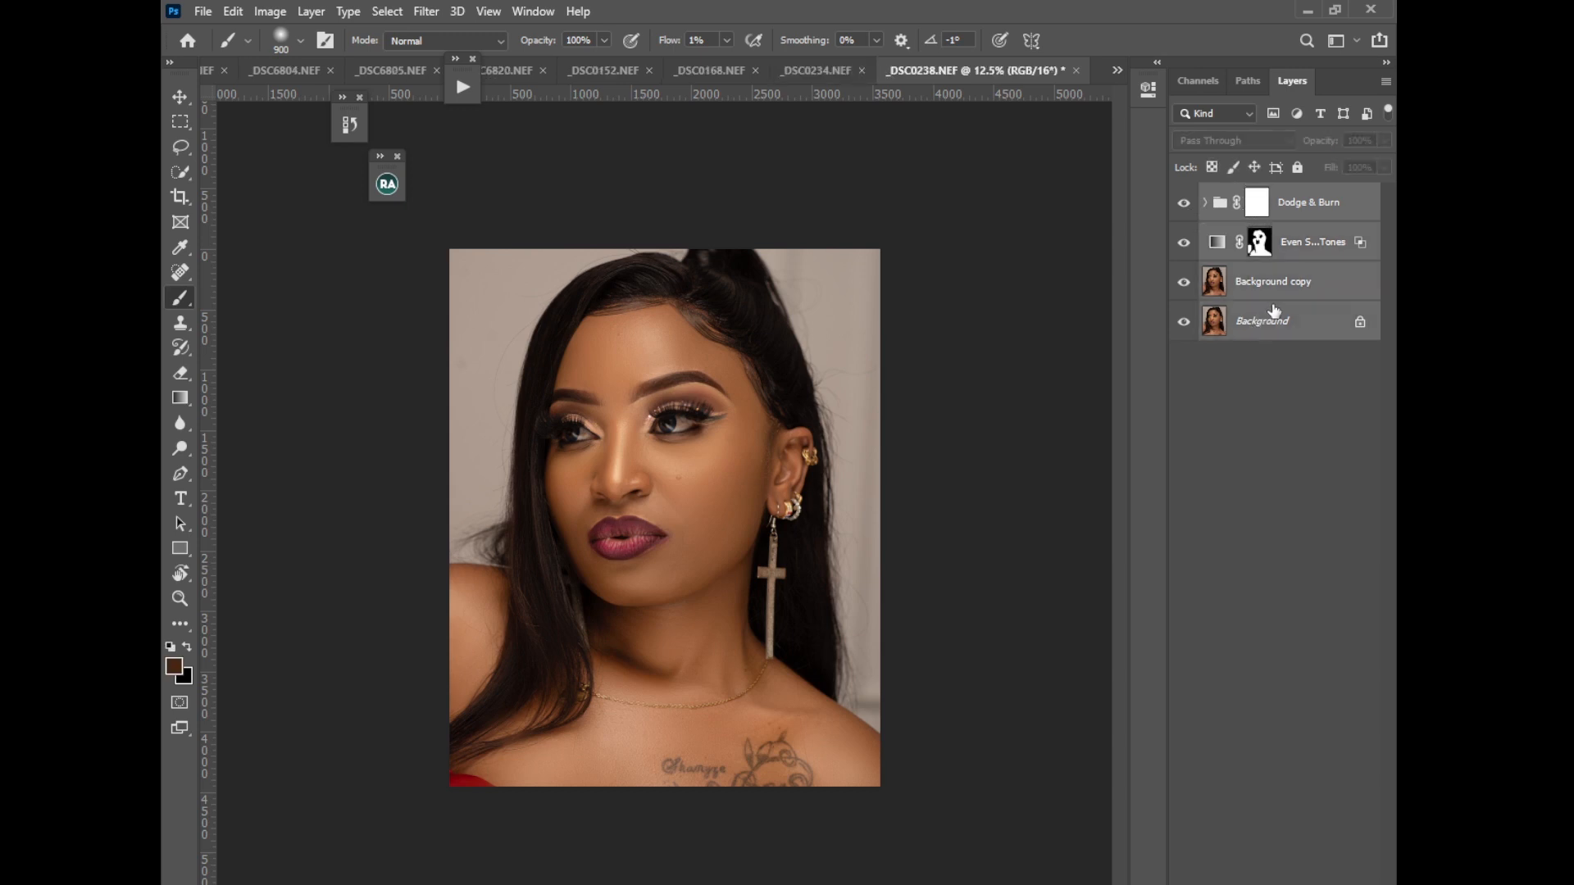
pyautogui.rightClick(1265, 322)
pyautogui.click(1278, 450)
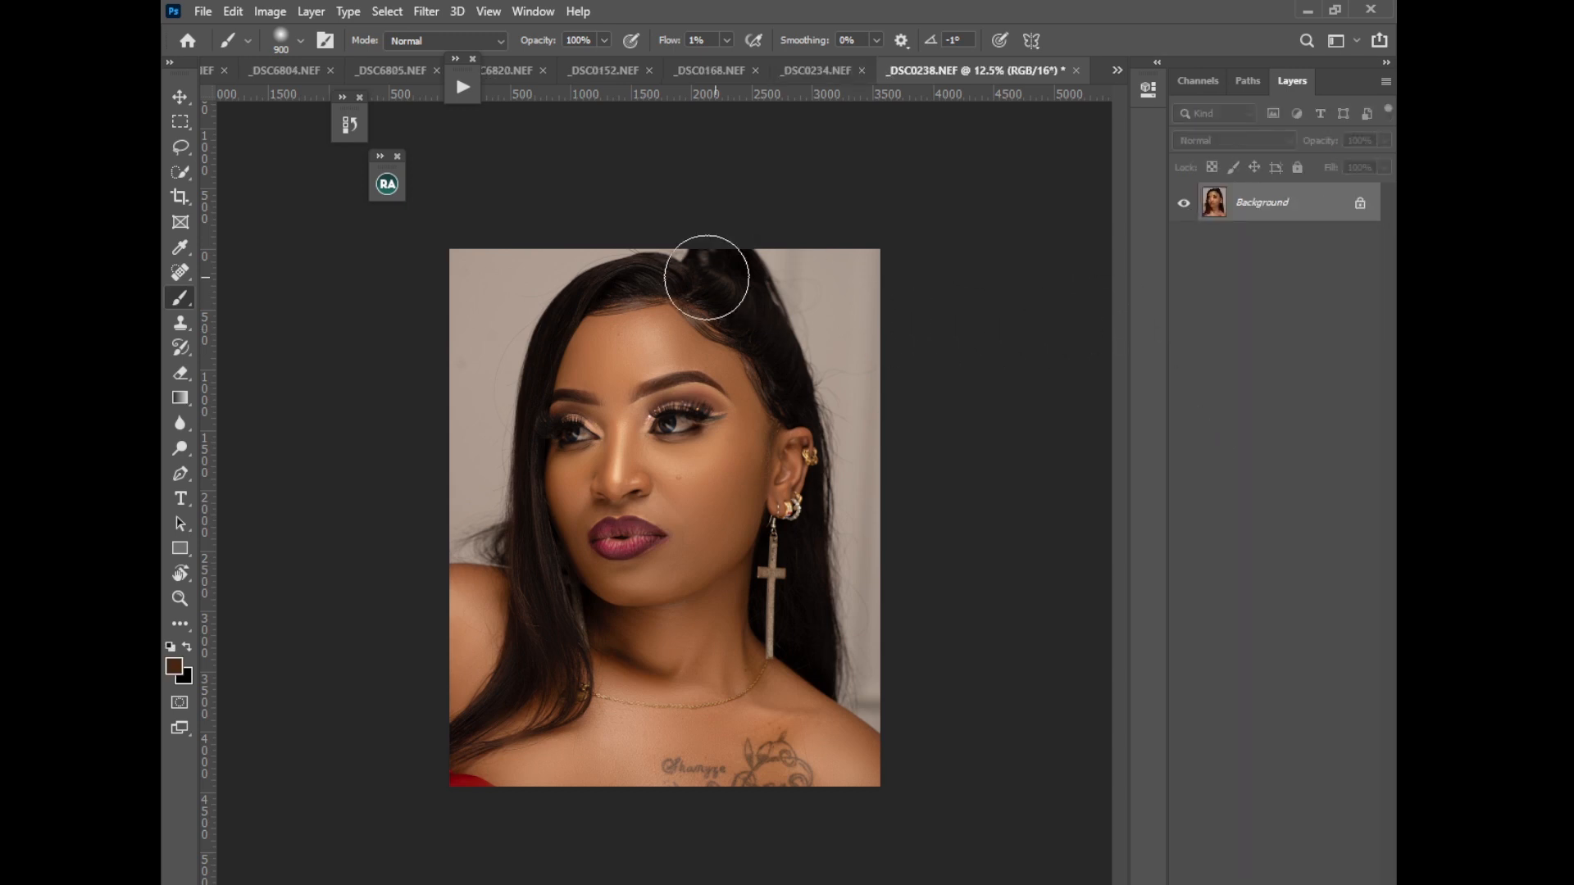
# Run the DB Curves action again on the flattened portrait for a fresh Dodge & Burn group
pyautogui.click(387, 185)
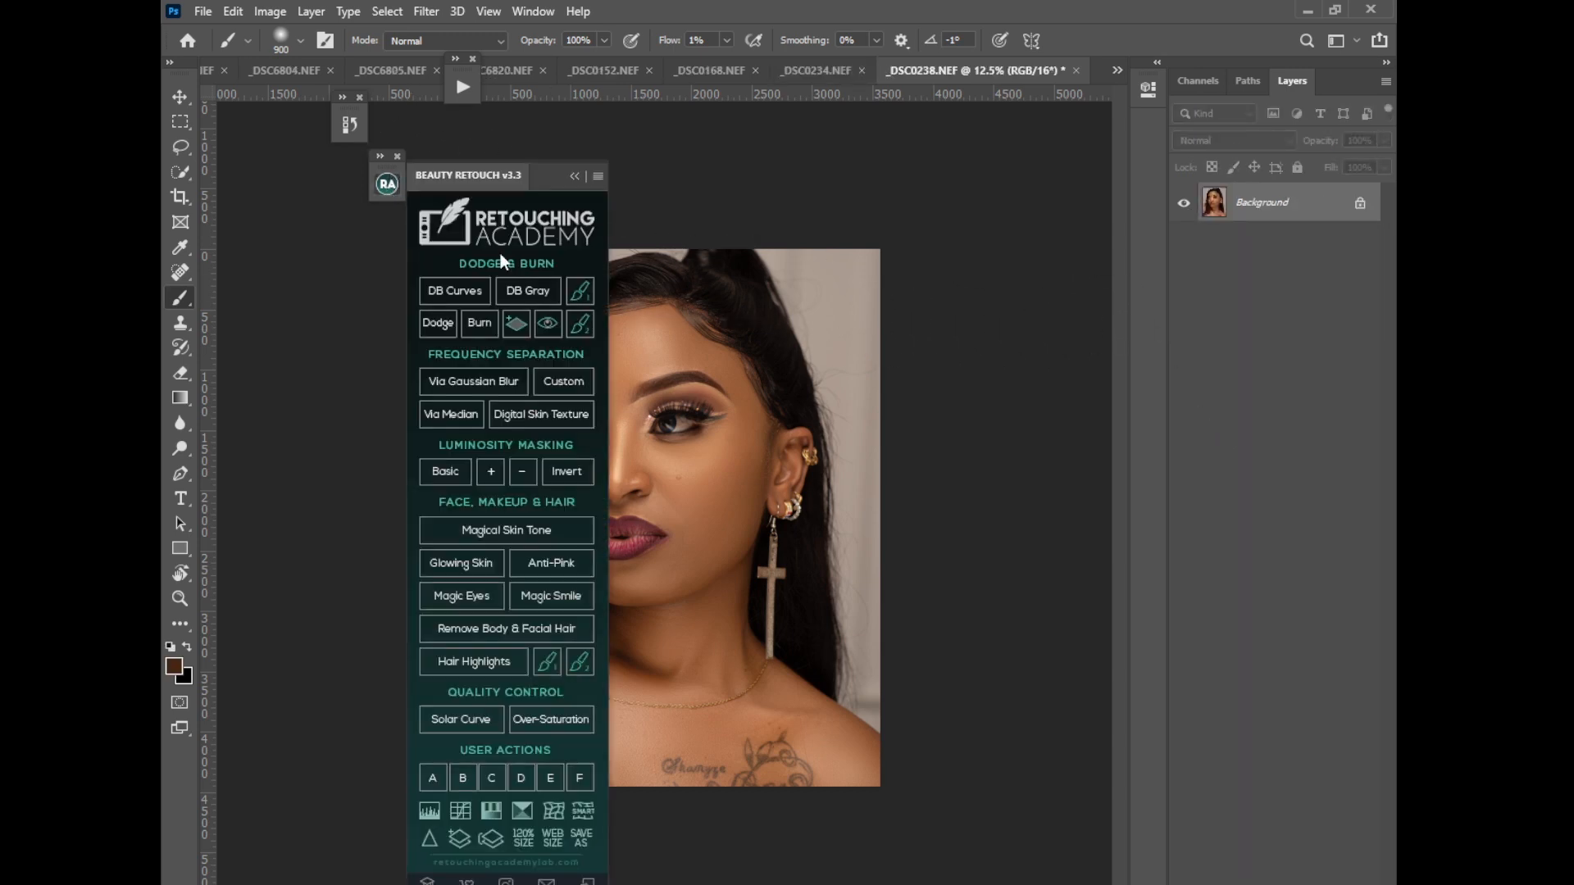
pyautogui.click(439, 297)
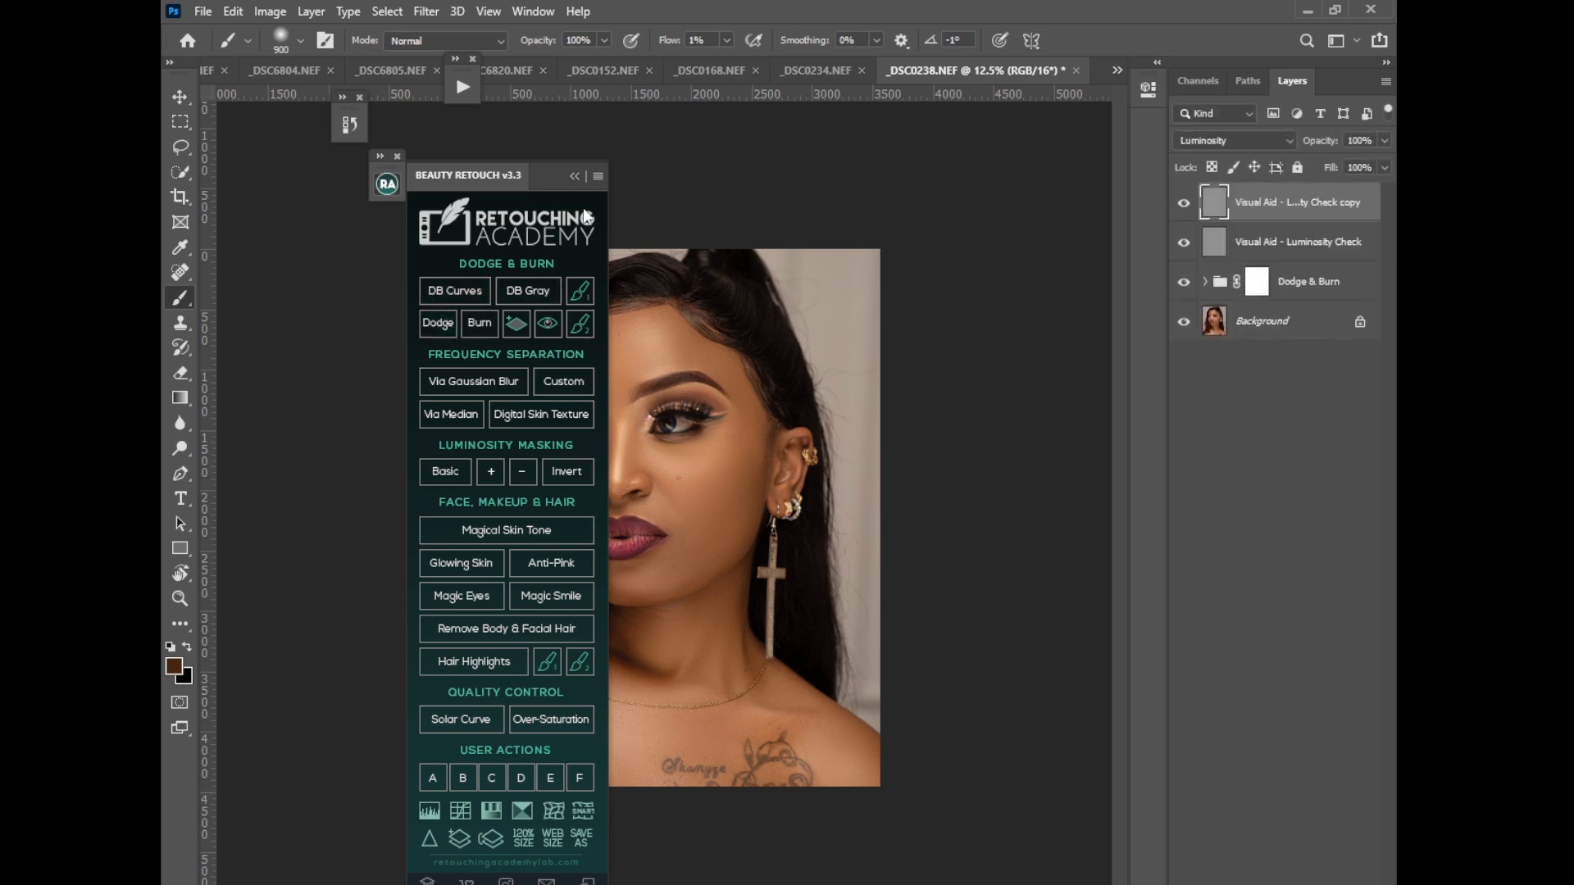
pyautogui.click(573, 177)
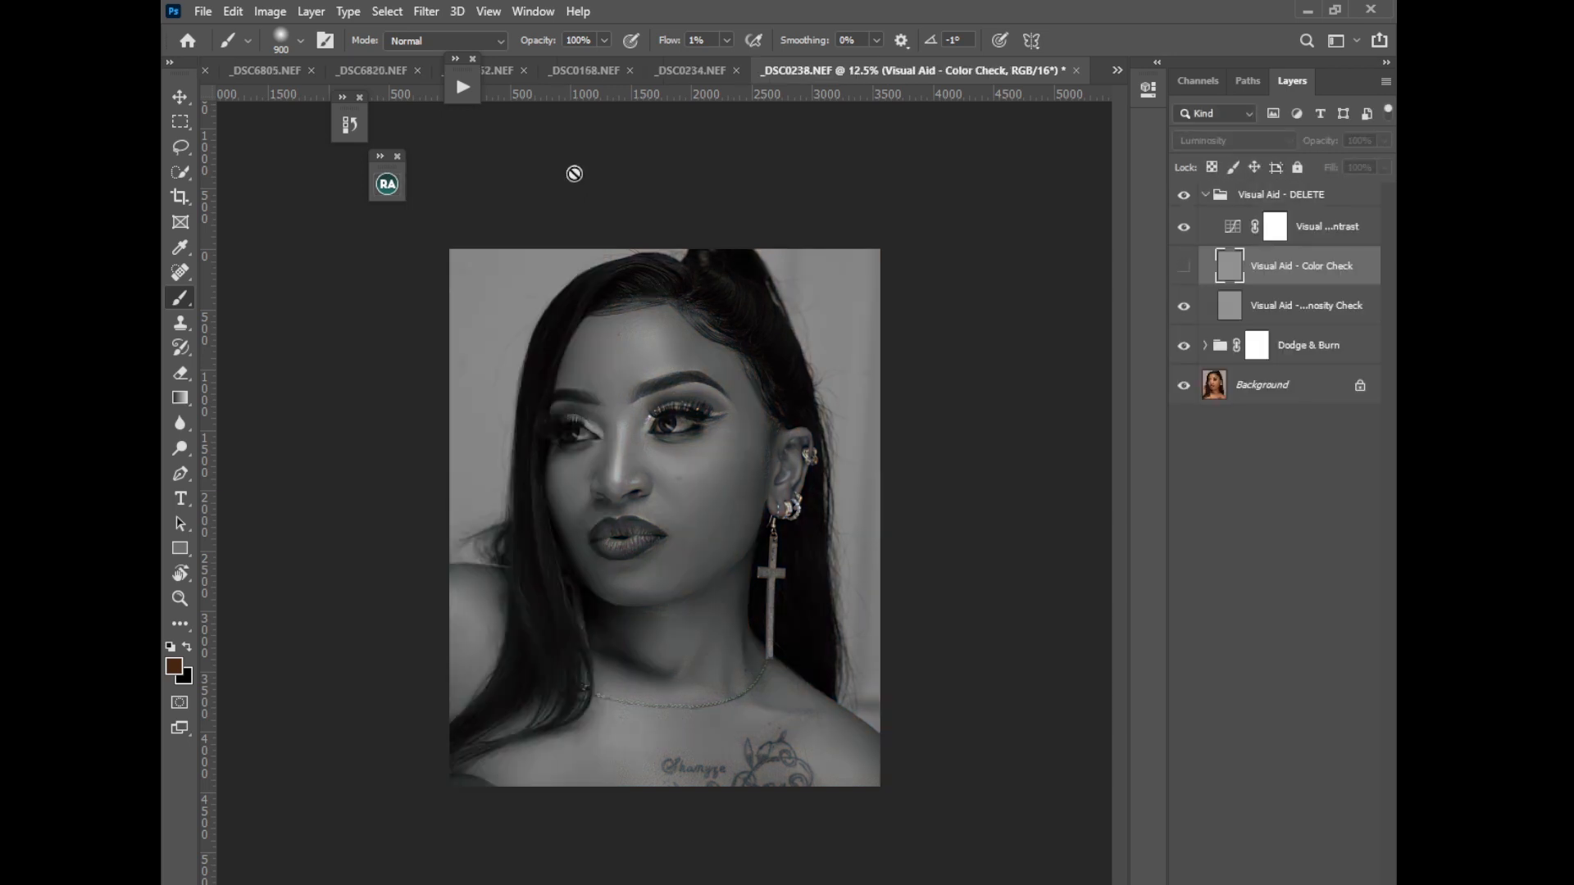
# Set the foreground colour to white (ffffff) and target the Dodge Curve mask inside the Dodge & Burn group
pyautogui.click(184, 670)
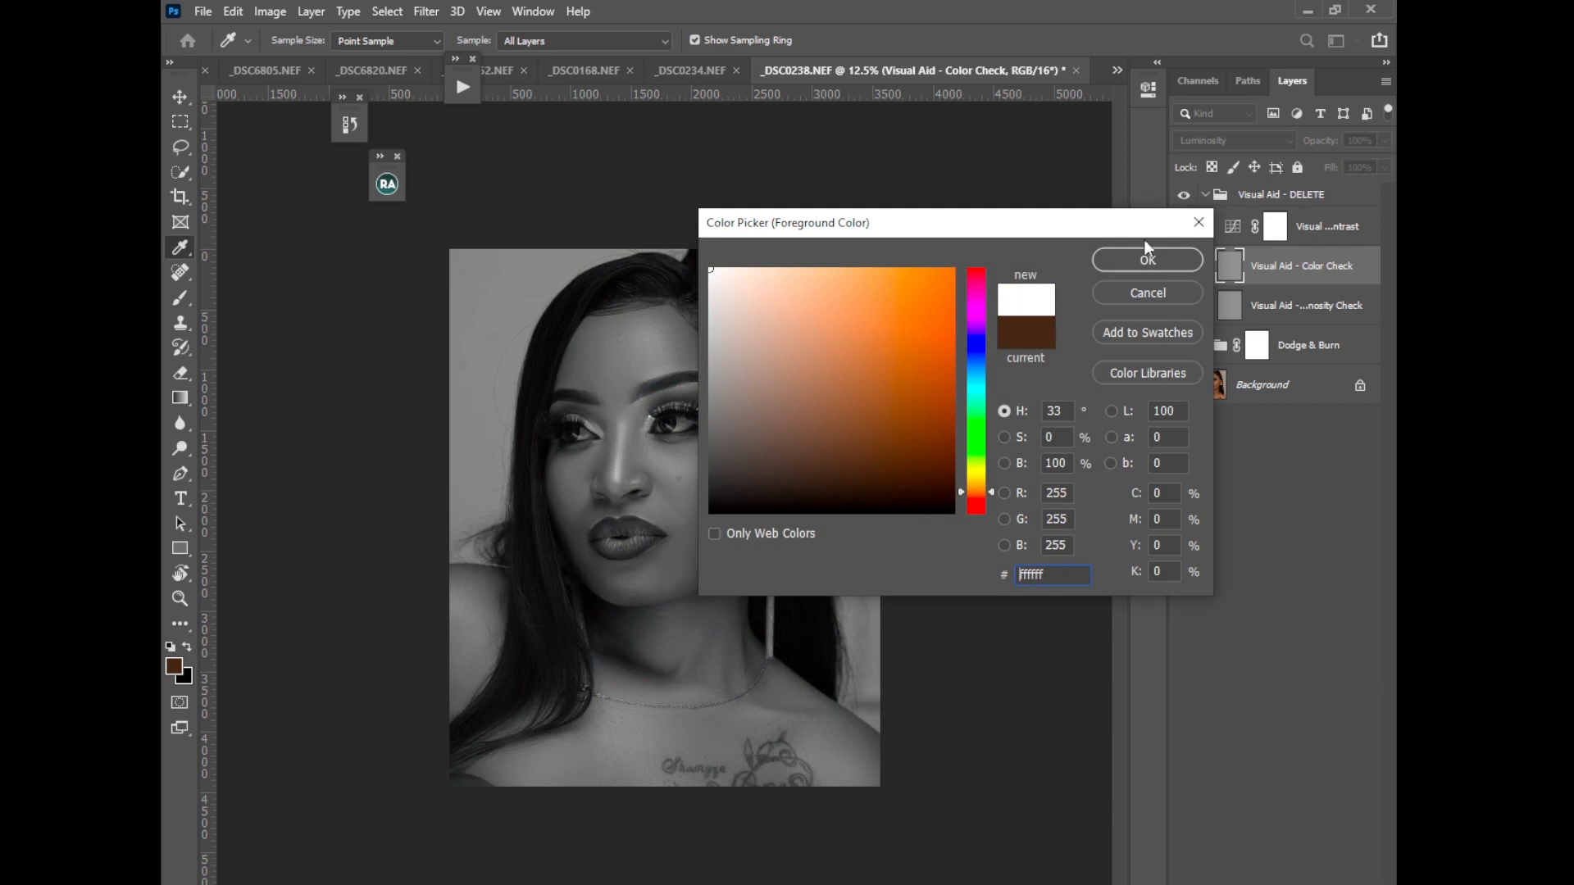
pyautogui.click(1147, 256)
pyautogui.click(1205, 345)
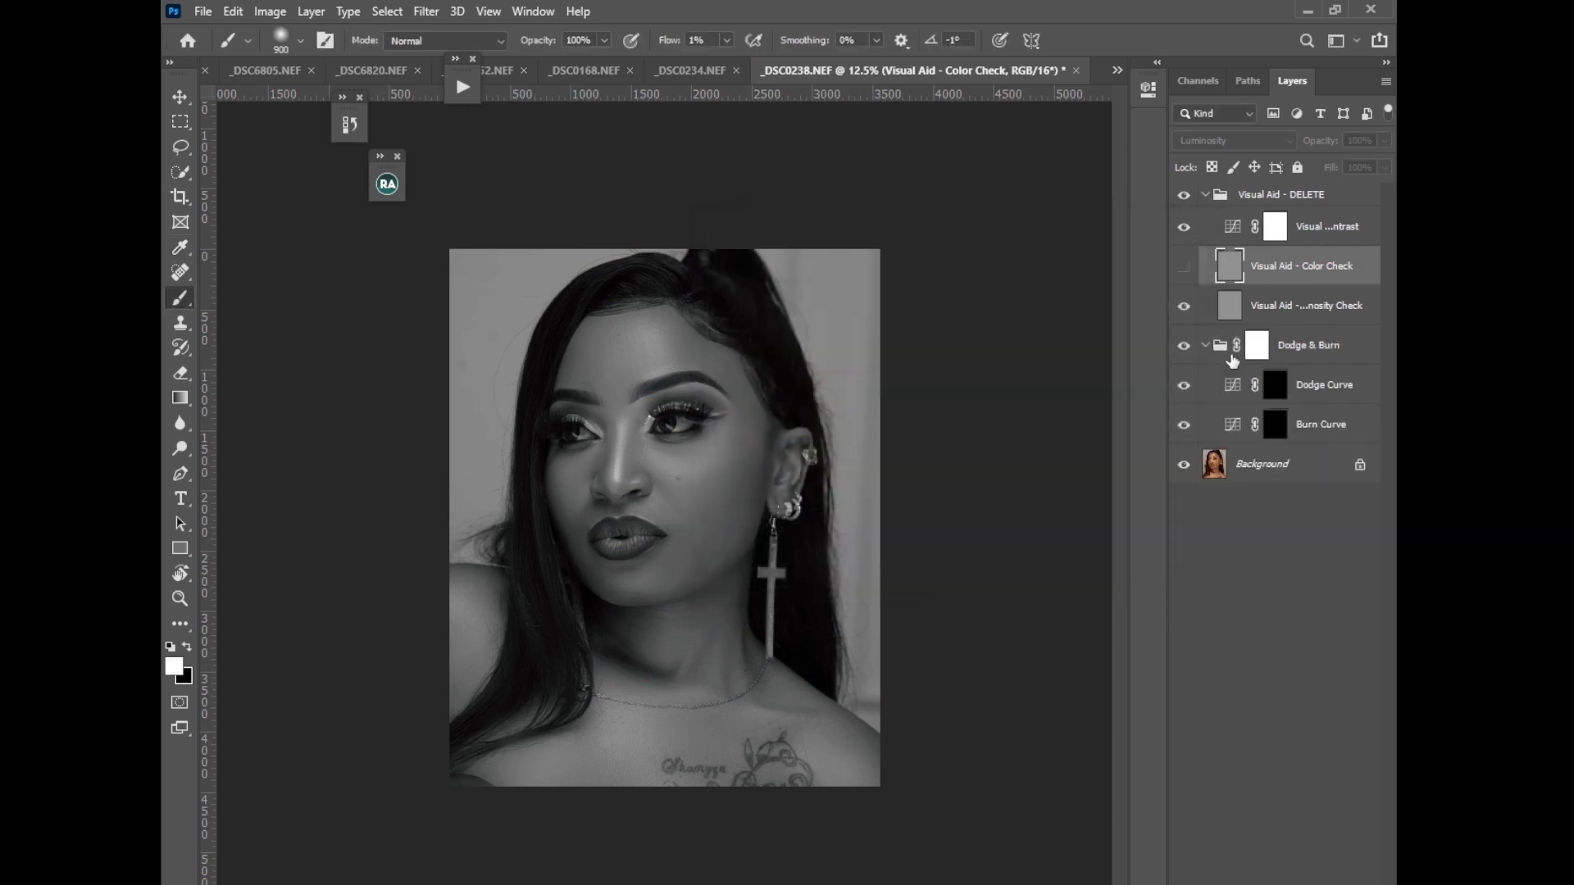
pyautogui.click(1275, 392)
# Remove the new Visual Aid - DELETE group to work on the portrait in colour
pyautogui.click(1205, 195)
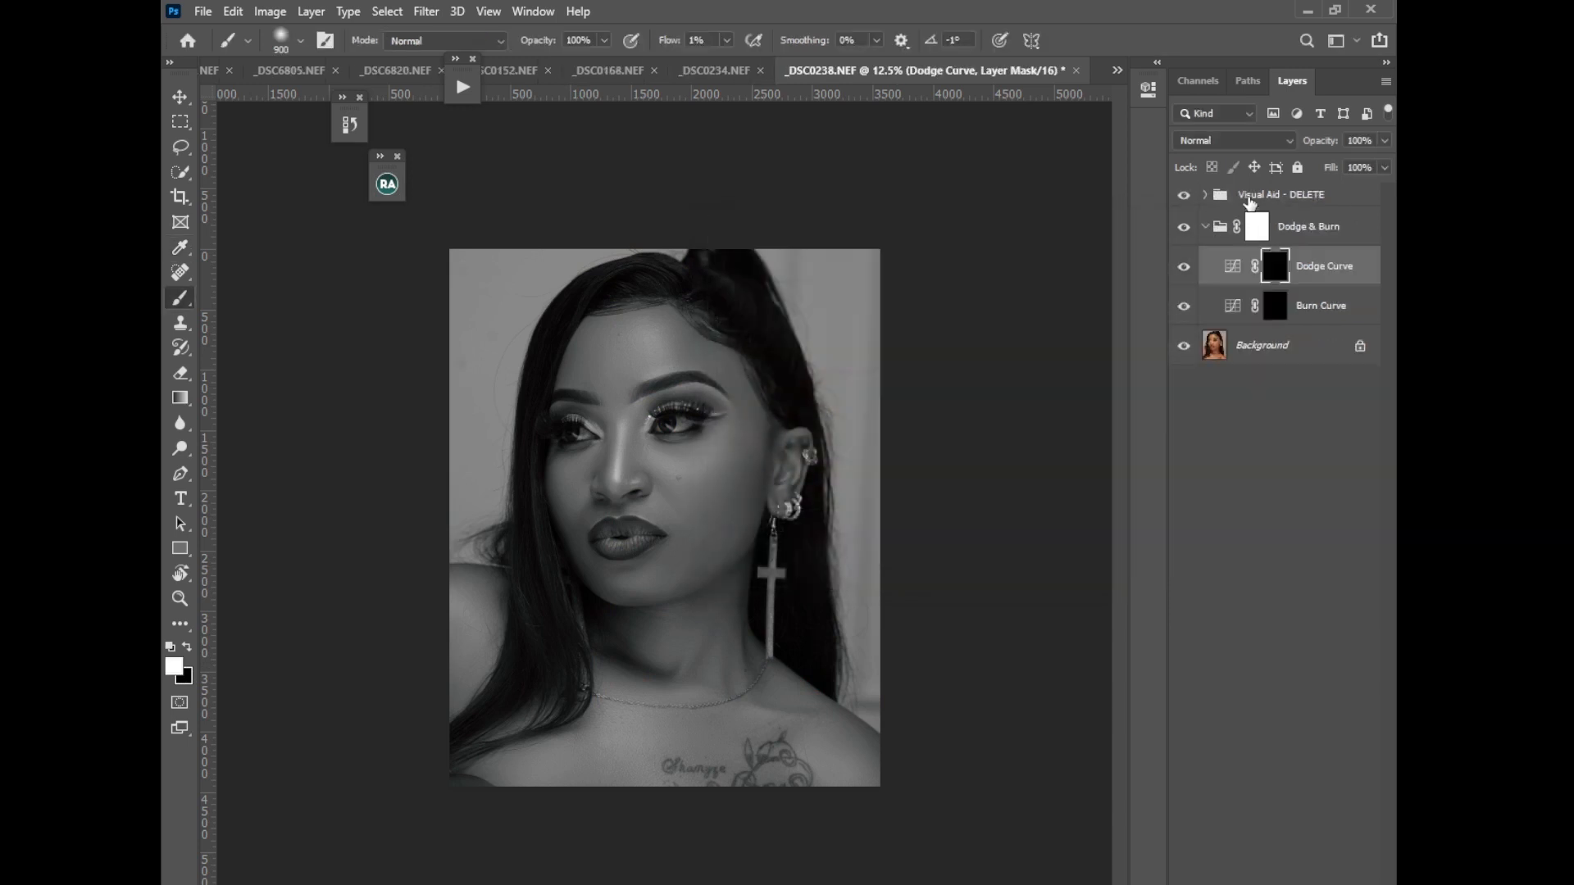
pyautogui.click(1258, 201)
pyautogui.press('Delete')
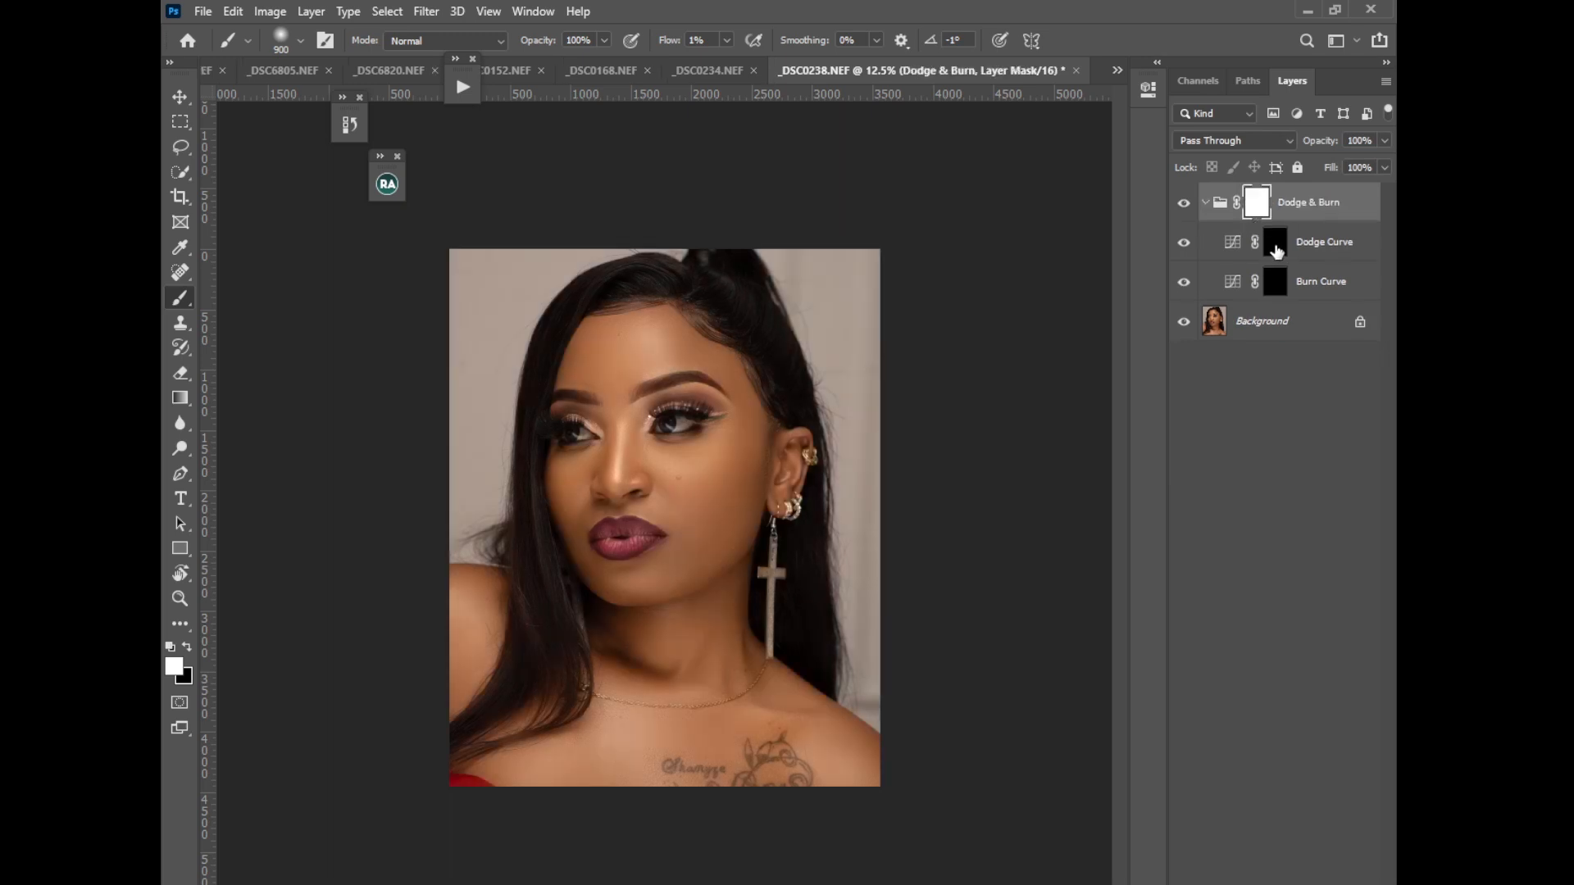
# Run the Invert Check Layer action to add an Invert Check group inside the Dodge & Burn group
pyautogui.click(461, 87)
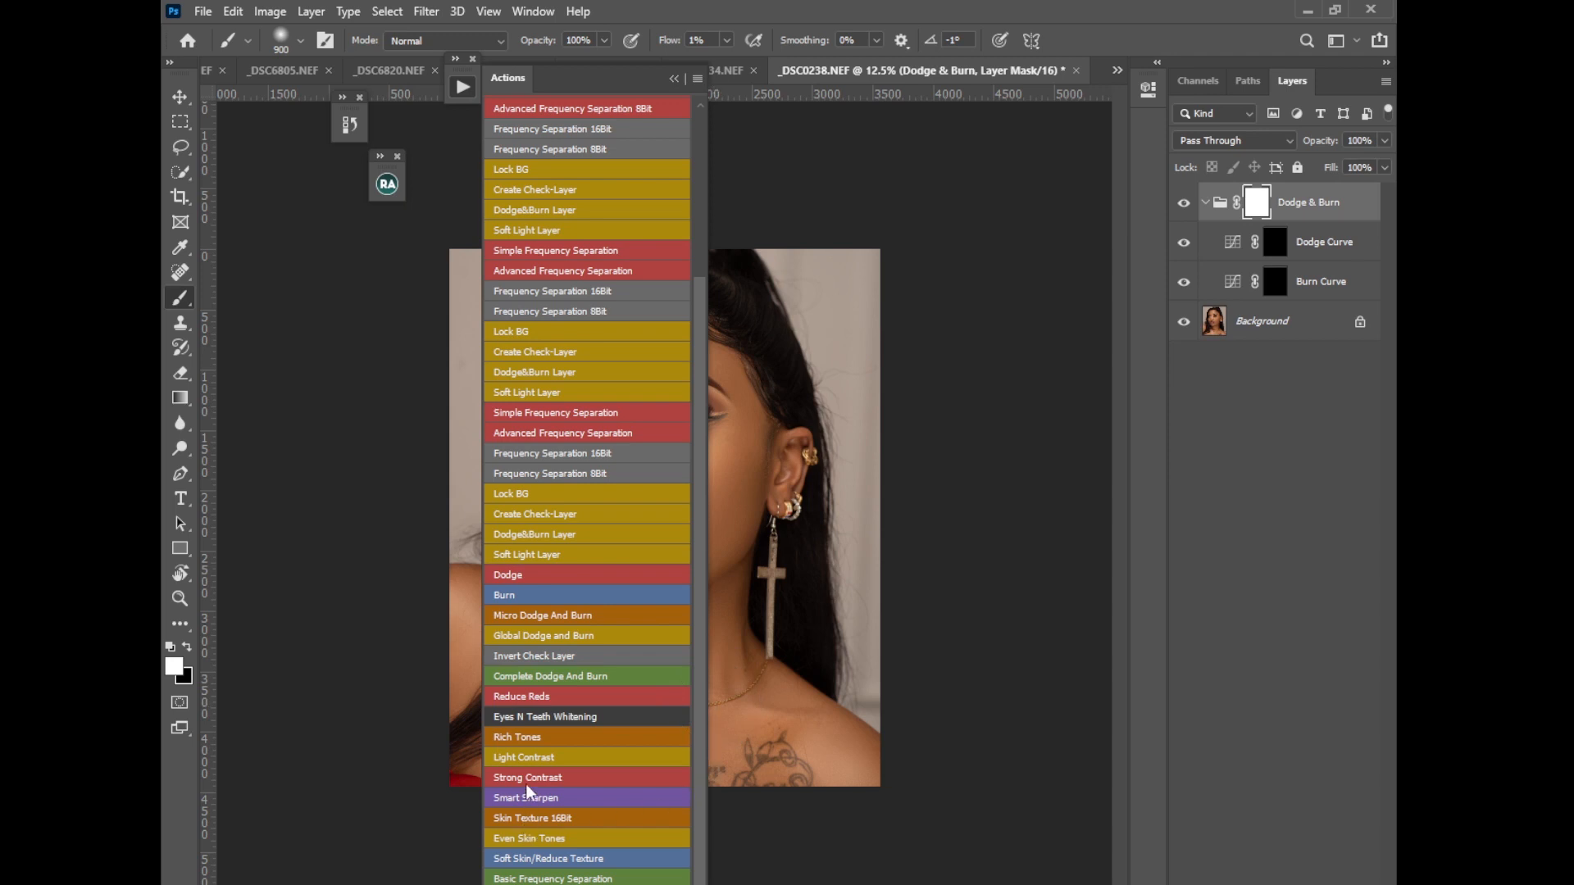
pyautogui.click(524, 654)
pyautogui.click(676, 78)
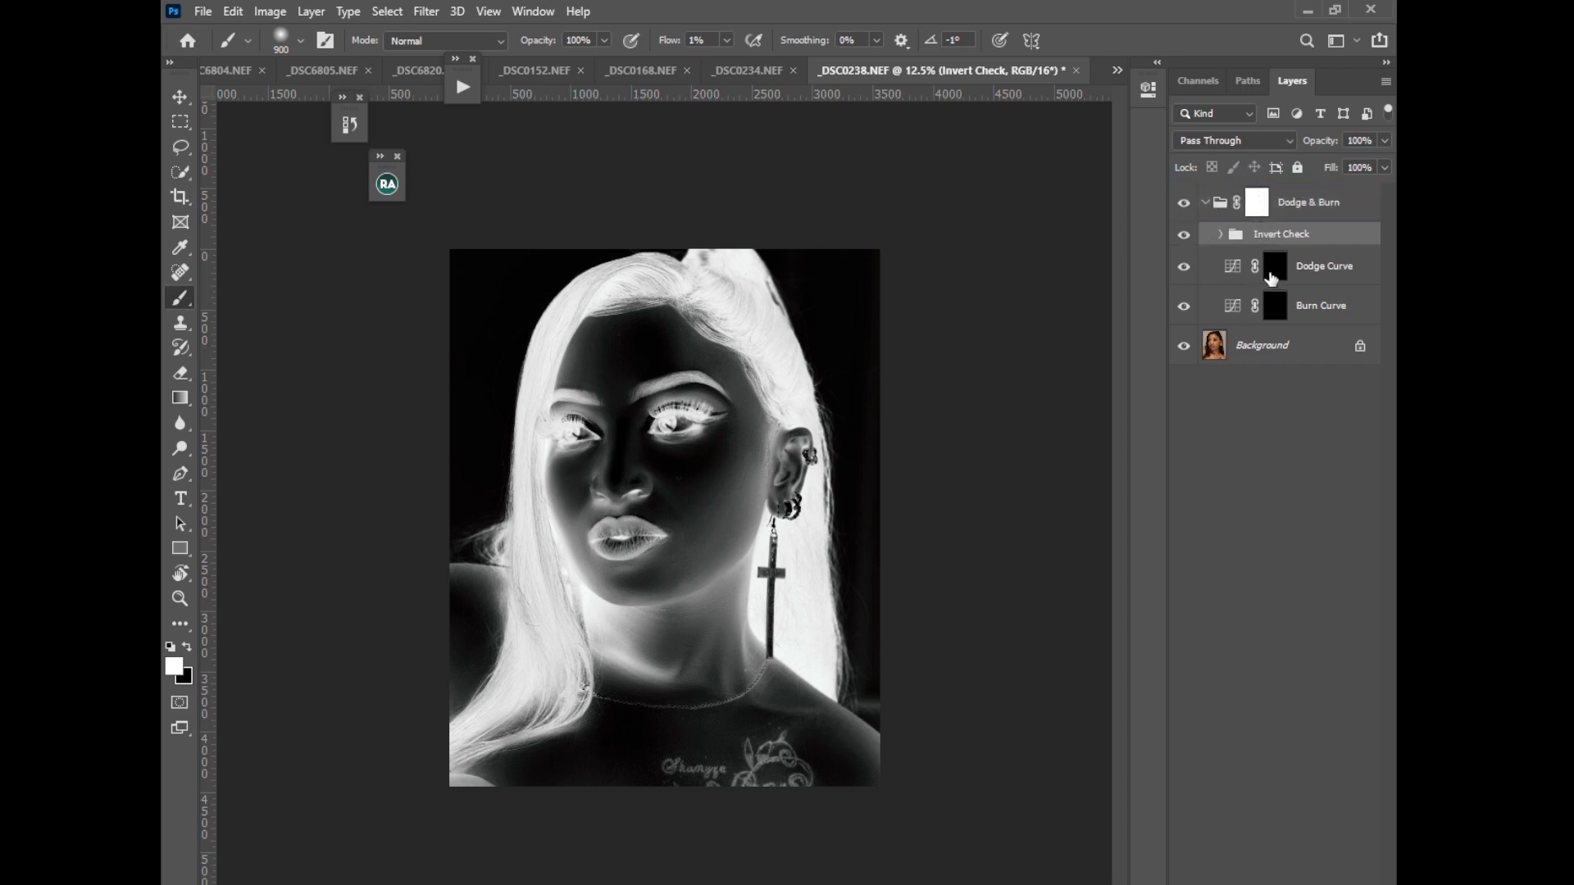
# Lighten the inverted black-and-white preview by adjusting the Levels 1 layer in the Invert Check group
pyautogui.click(1272, 275)
pyautogui.click(1220, 234)
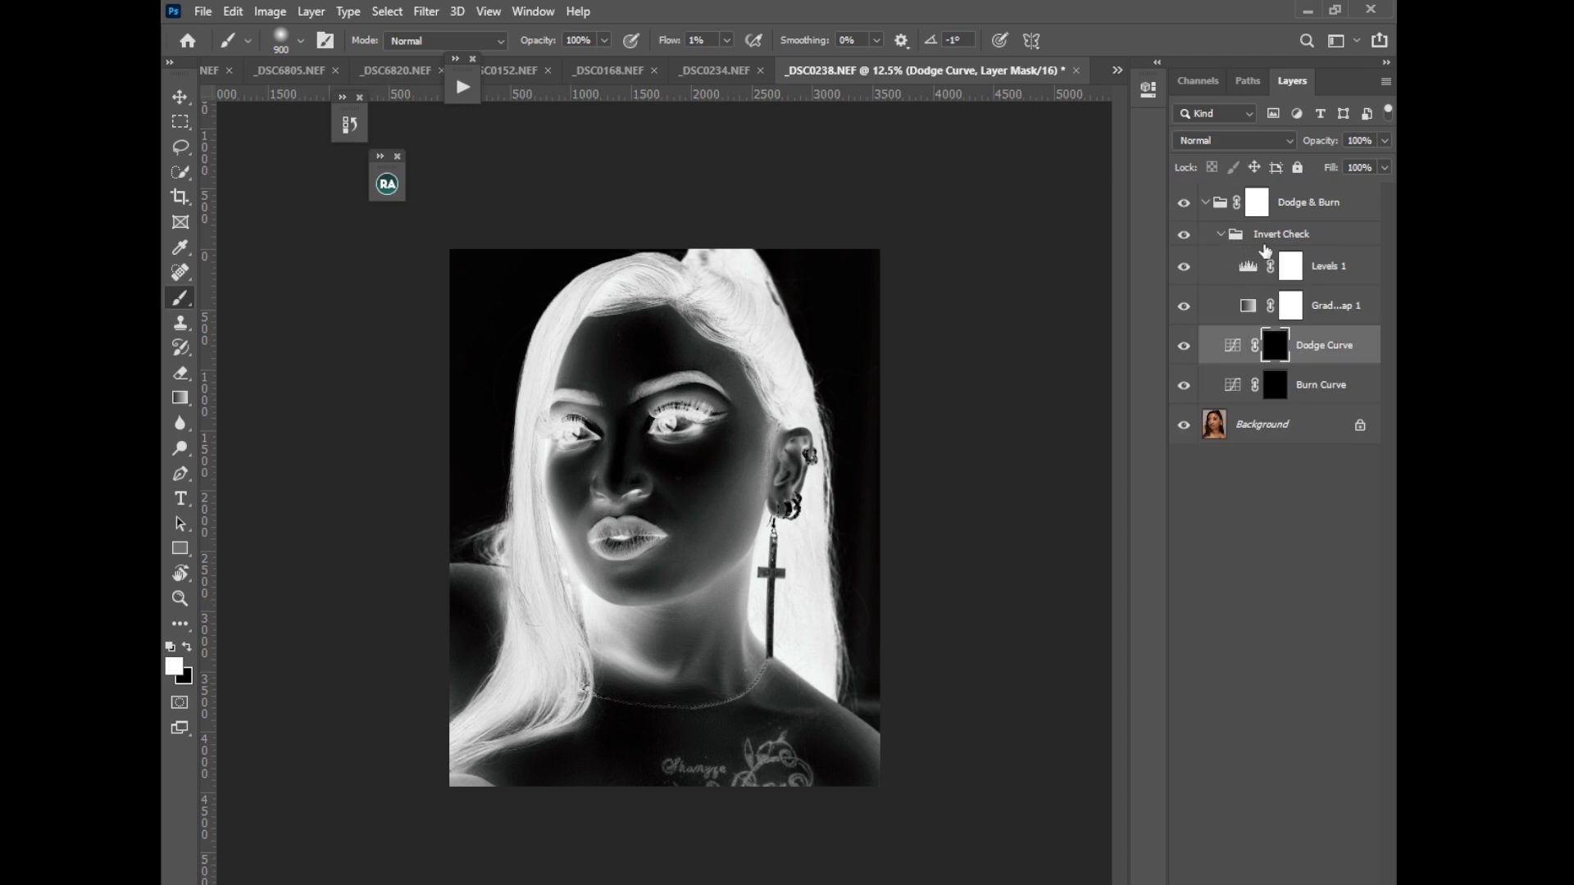
pyautogui.doubleClick(1248, 269)
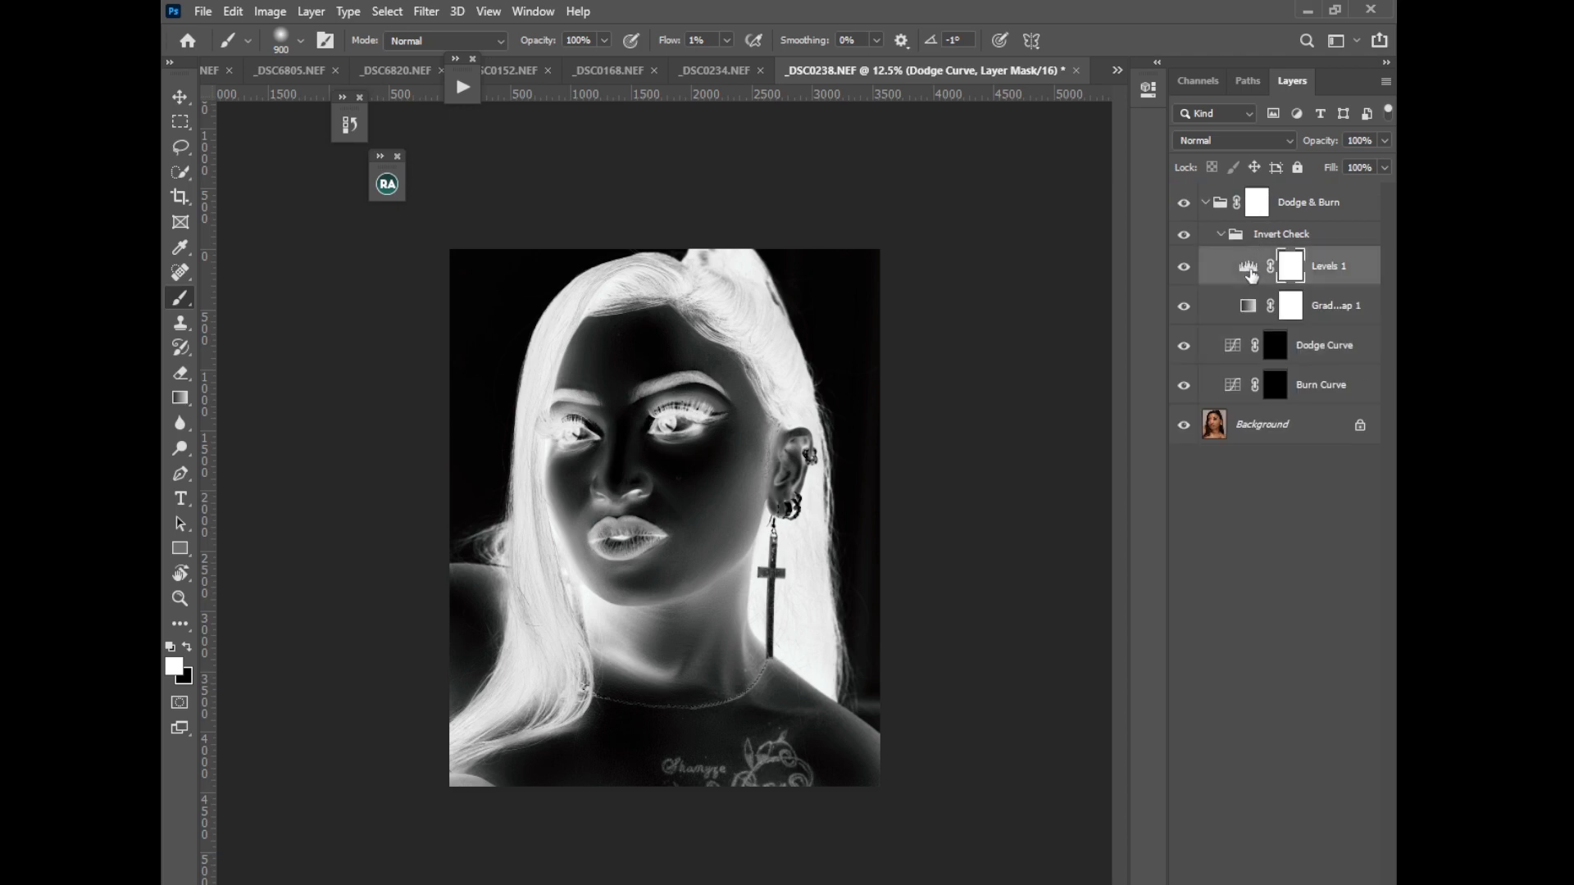
pyautogui.moveTo(1071, 286); pyautogui.dragTo(1044, 287)
pyautogui.click(1095, 85)
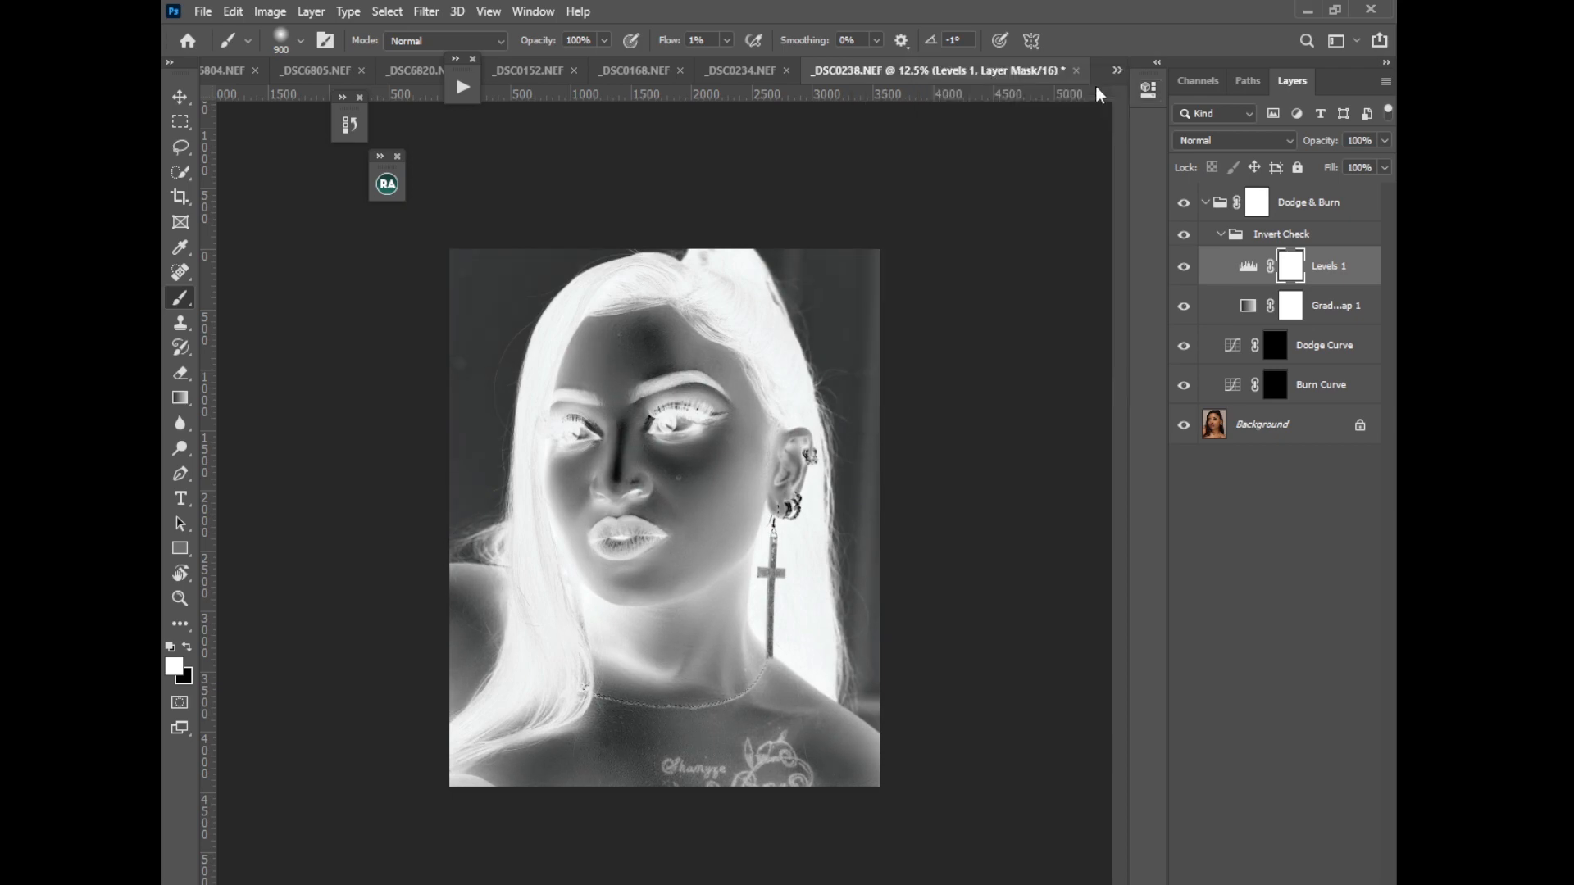
# Target the Dodge Curve mask and set the brush to maximum hardness with 100% flow
pyautogui.click(1276, 355)
pyautogui.click(300, 41)
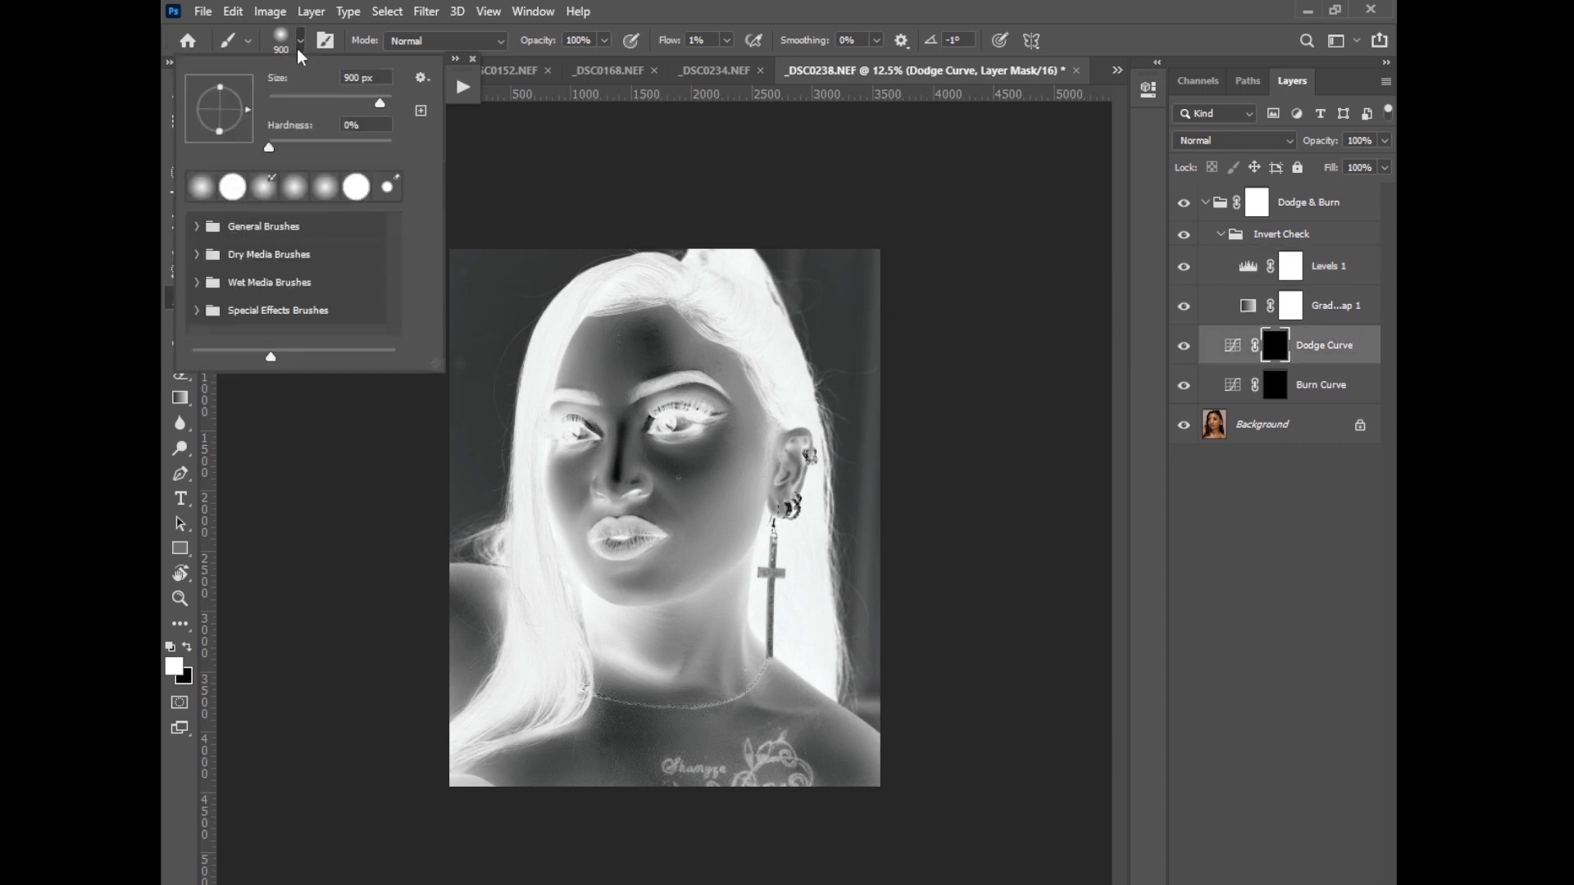
pyautogui.moveTo(270, 147); pyautogui.dragTo(391, 148)
pyautogui.click(202, 11)
pyautogui.moveTo(578, 10)
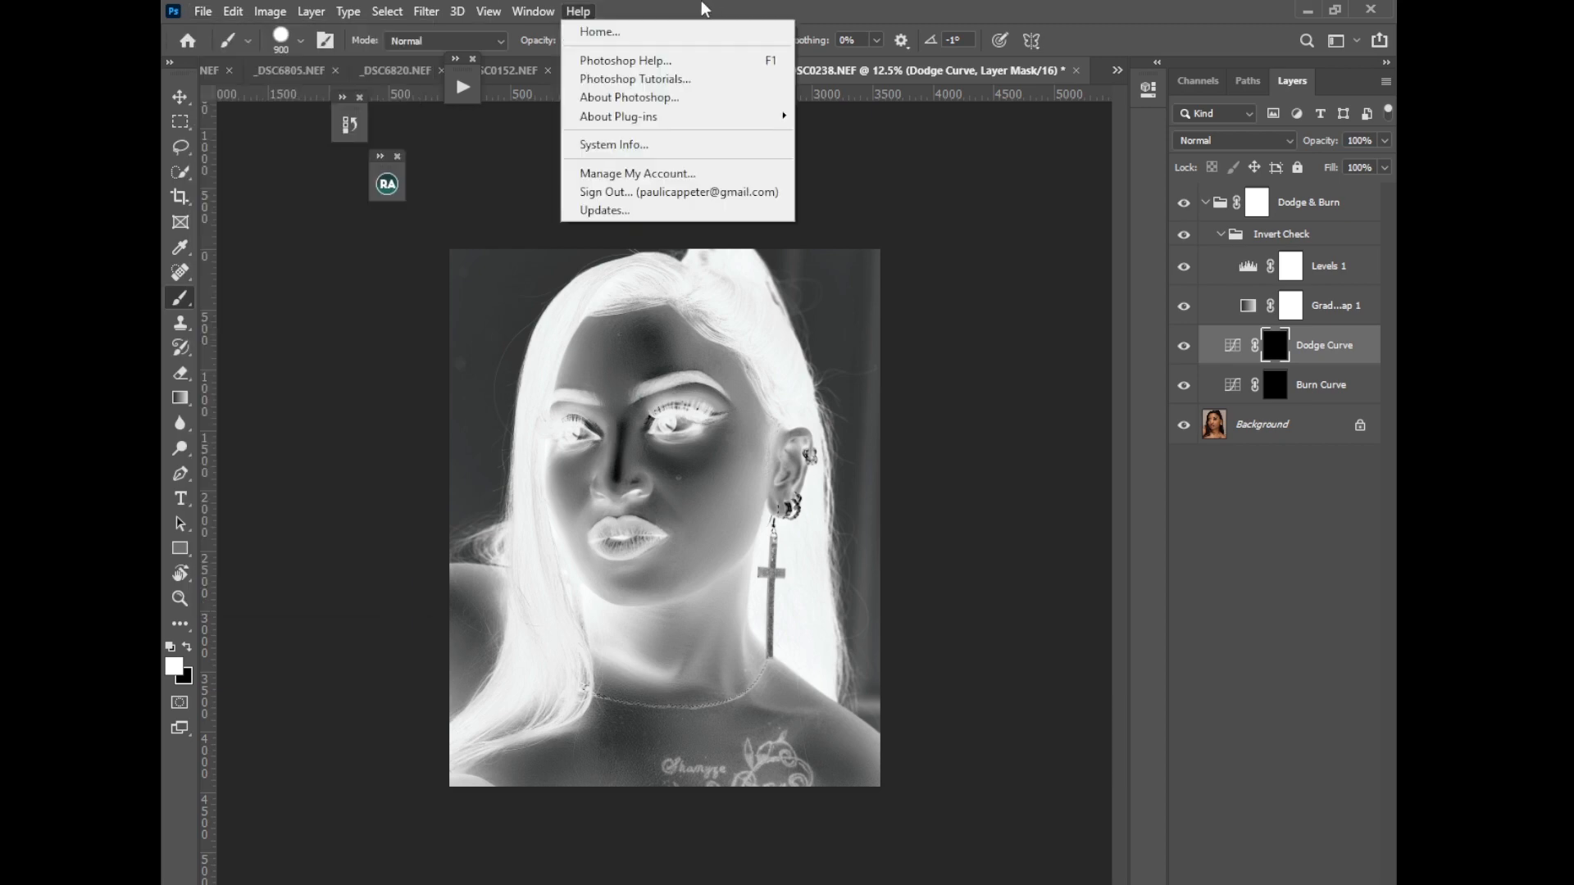
pyautogui.click(807, 9)
pyautogui.click(726, 40)
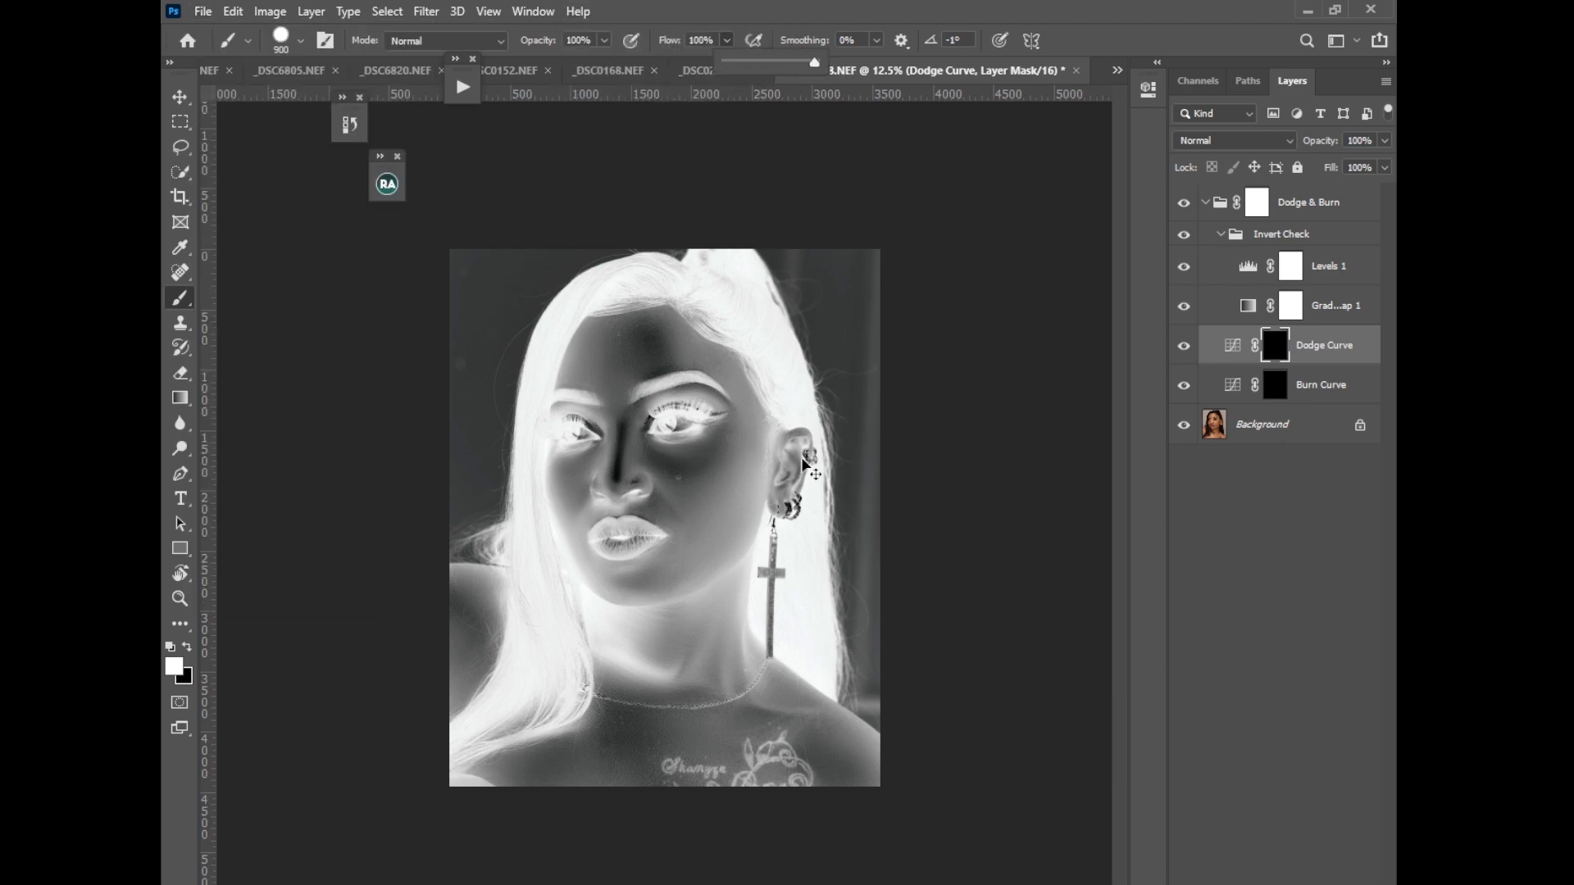
# Reduce the brush size to 100 px and paint stacked highlight strokes on the centre of the forehead in the Dodge Curve mask
pyautogui.hotkey('ctrl', '+')
pyautogui.moveTo(693, 355); pyautogui.dragTo(803, 600)
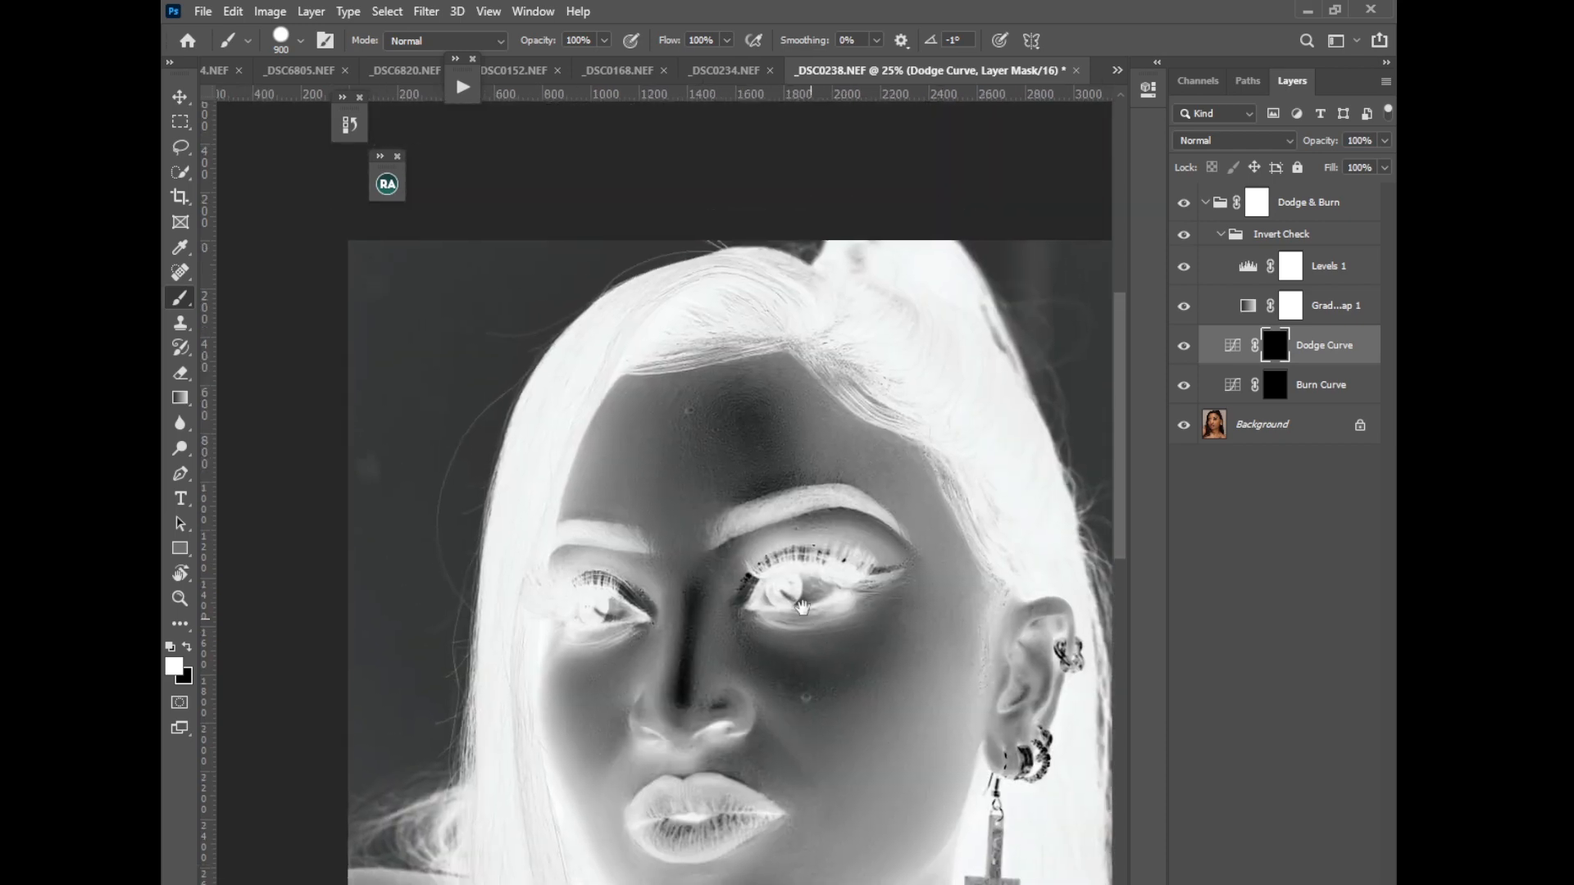
pyautogui.press('[')
pyautogui.press('[')
pyautogui.press('[')
pyautogui.press('[')
pyautogui.press('[')
pyautogui.press('[')
pyautogui.press('[')
pyautogui.press('[')
pyautogui.press('[')
pyautogui.press('[')
pyautogui.press('[')
pyautogui.press('[')
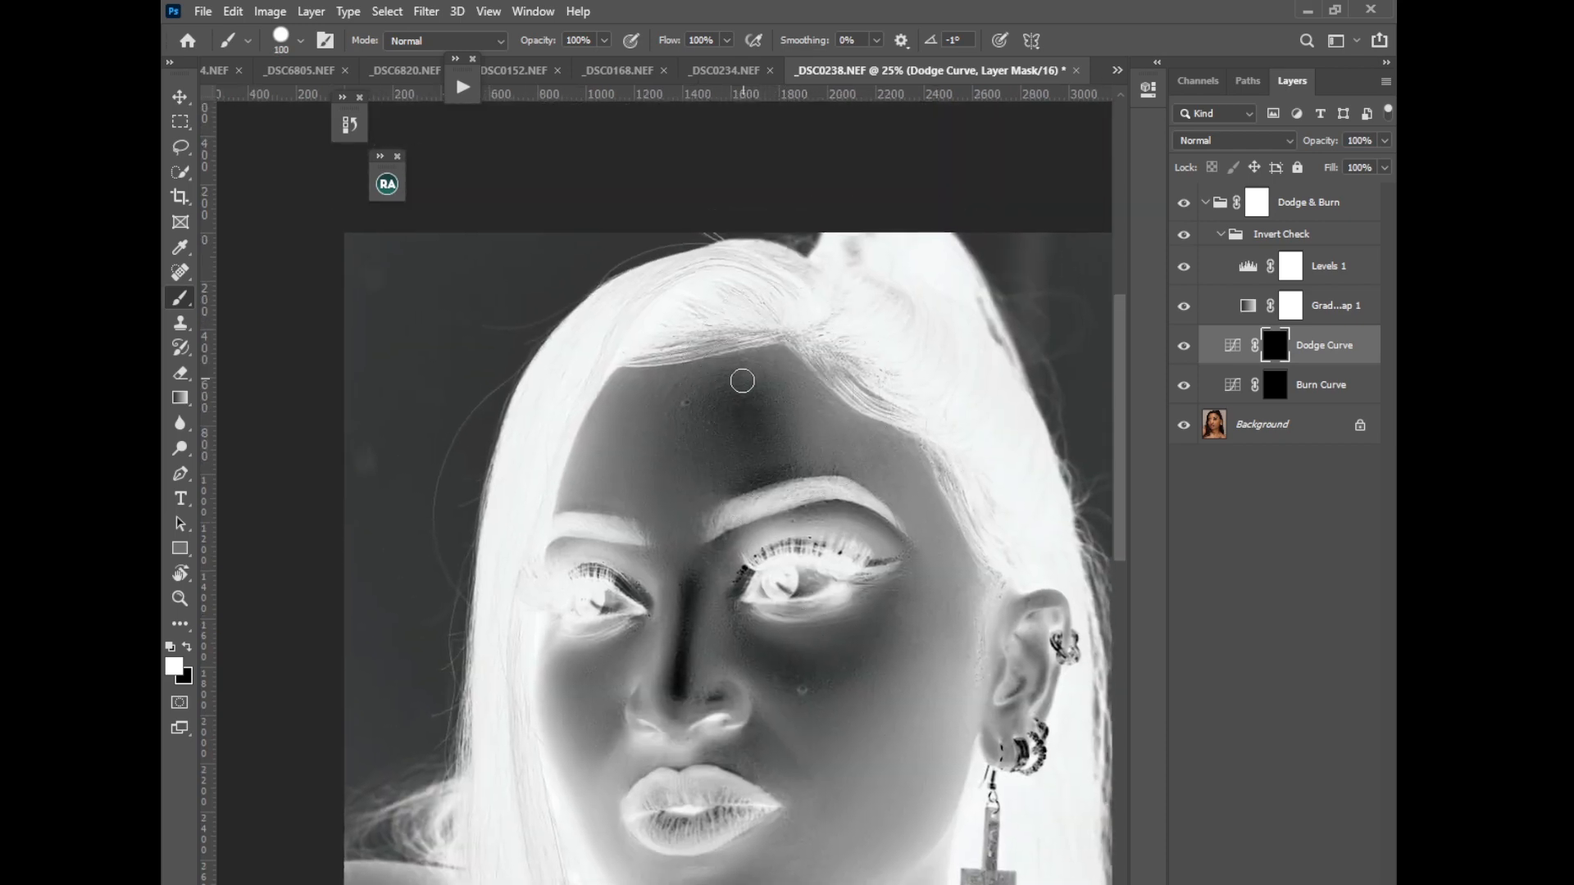
pyautogui.moveTo(708, 404); pyautogui.dragTo(769, 383)
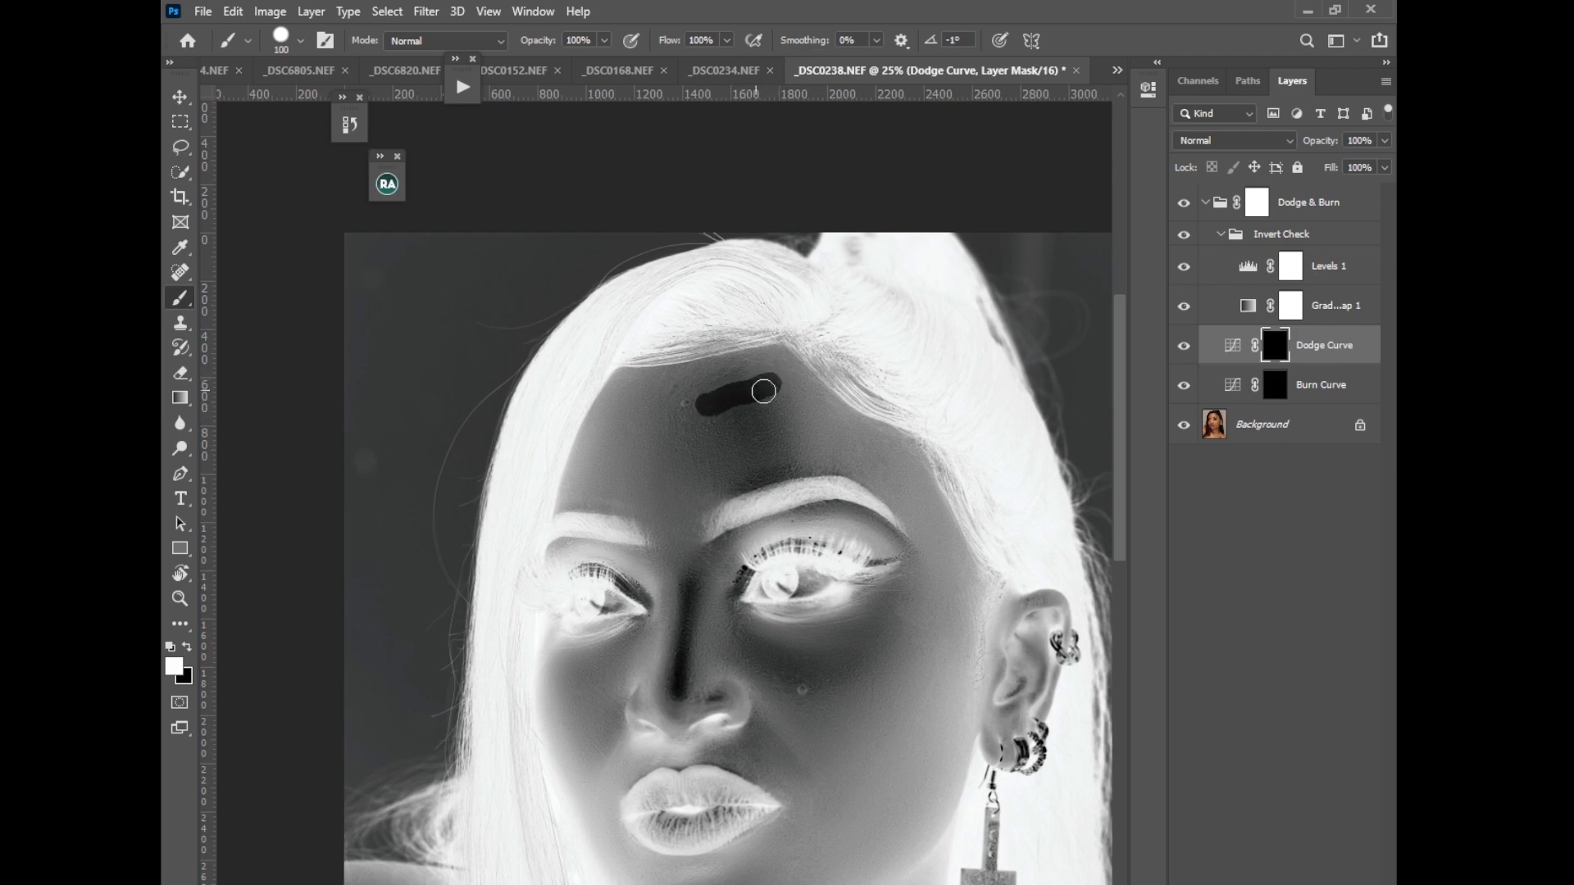
pyautogui.moveTo(703, 430); pyautogui.dragTo(767, 417)
pyautogui.moveTo(713, 462)
pyautogui.mouseDown()
pyautogui.moveTo(780, 446)
pyautogui.moveTo(738, 472)
pyautogui.moveTo(748, 447)
pyautogui.mouseUp()
# Reduce the brush size to 70 px and paint a highlight line down the bridge of the nose
pyautogui.press('[')
pyautogui.press('[')
pyautogui.press('[')
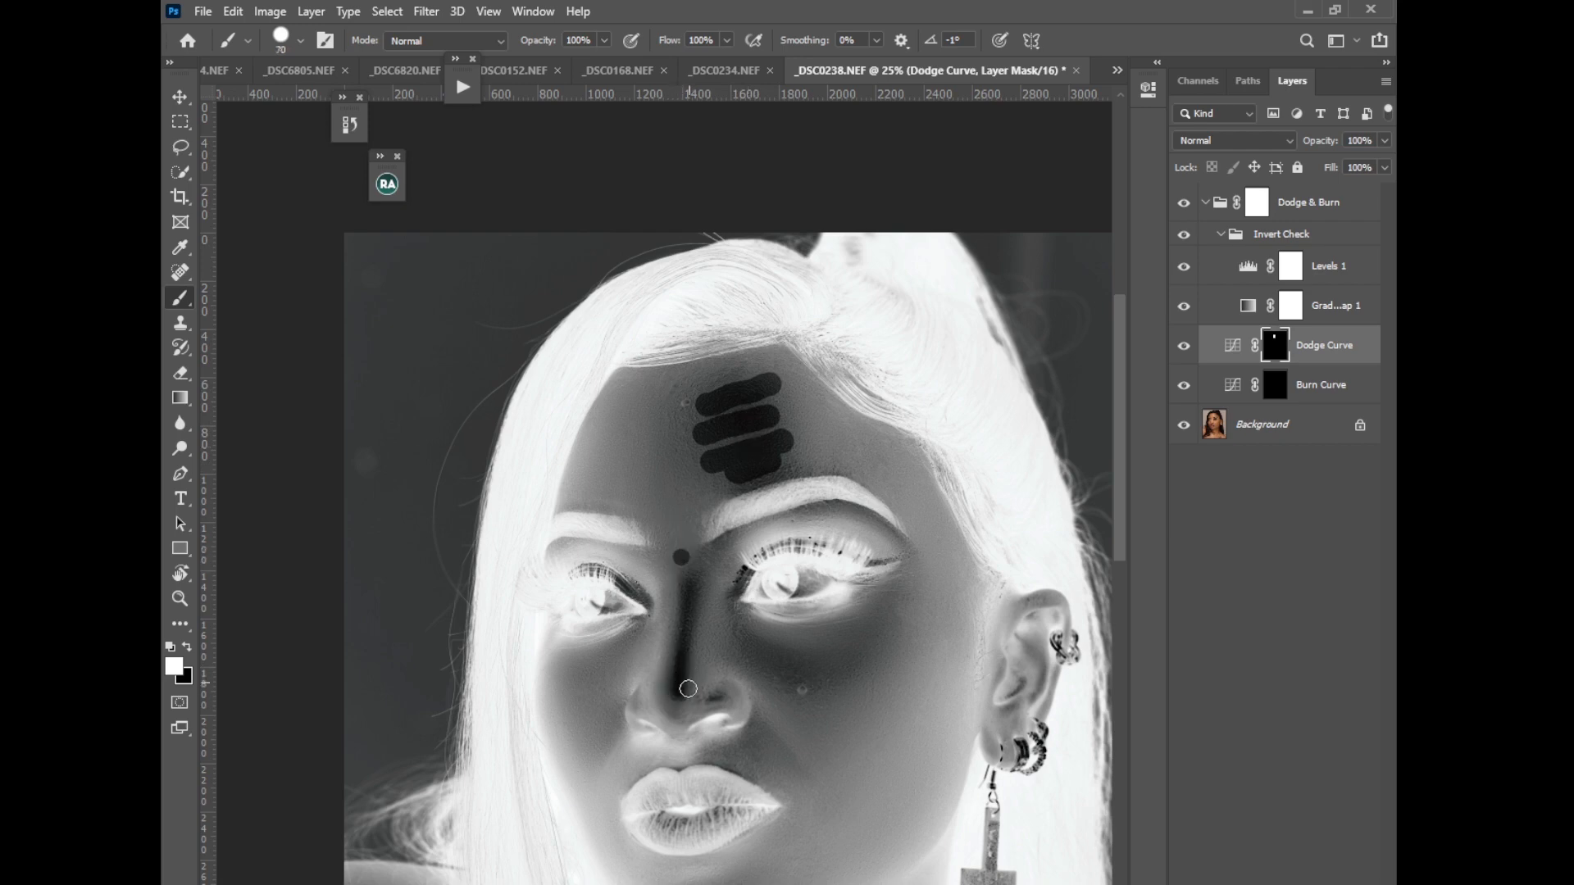
pyautogui.moveTo(681, 569); pyautogui.dragTo(673, 694)
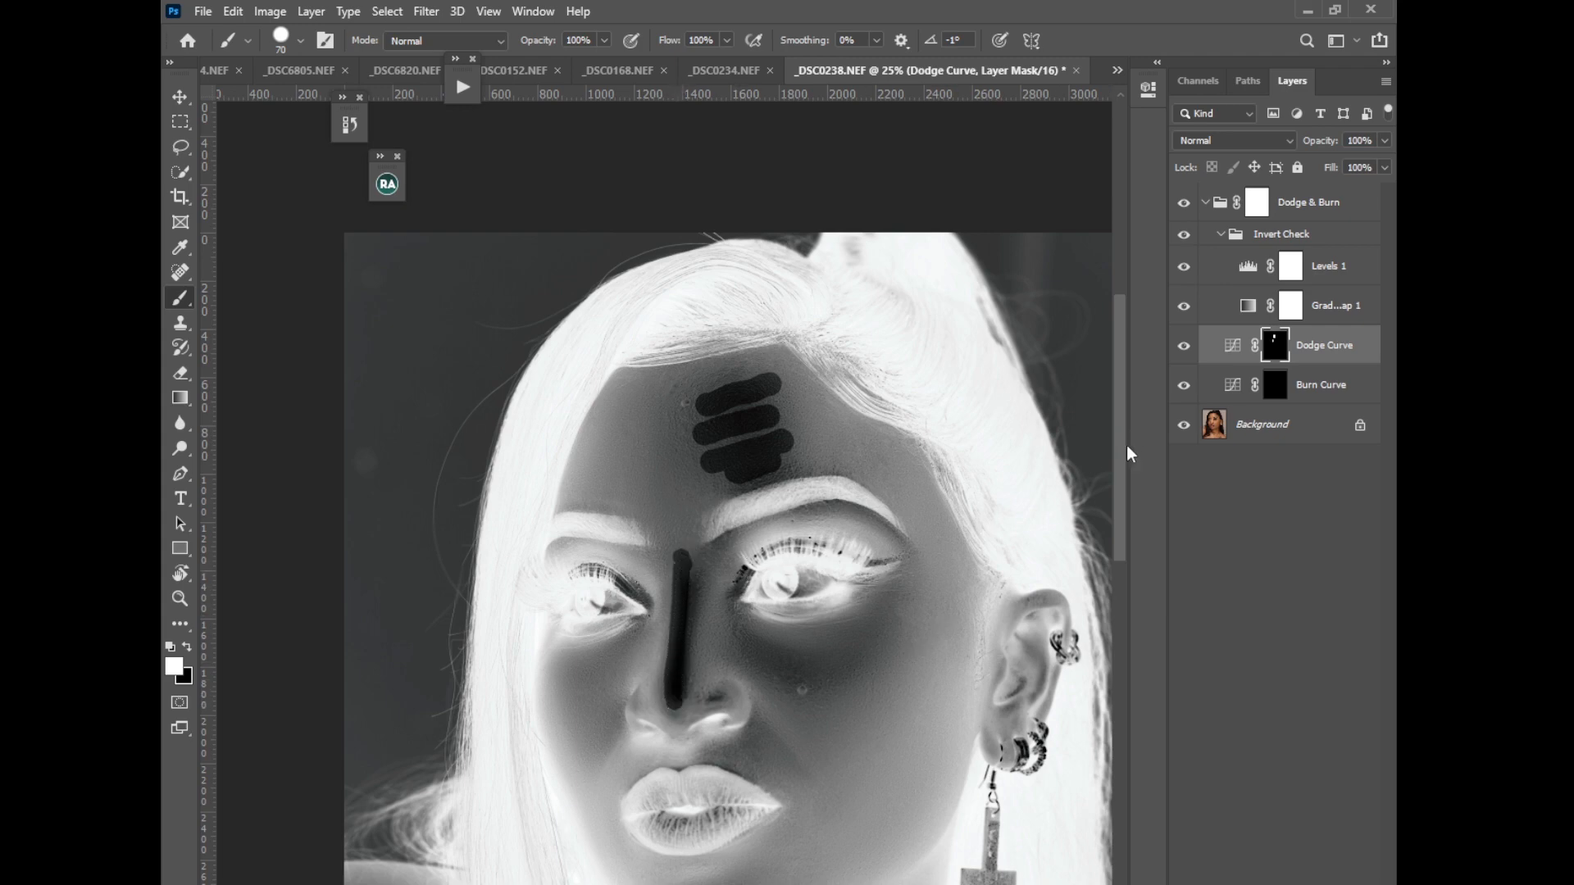
# Paint highlights under both eyes on the cheeks with a 125 px brush and briefly check them in colour
pyautogui.scroll(-4, 1121, 533)
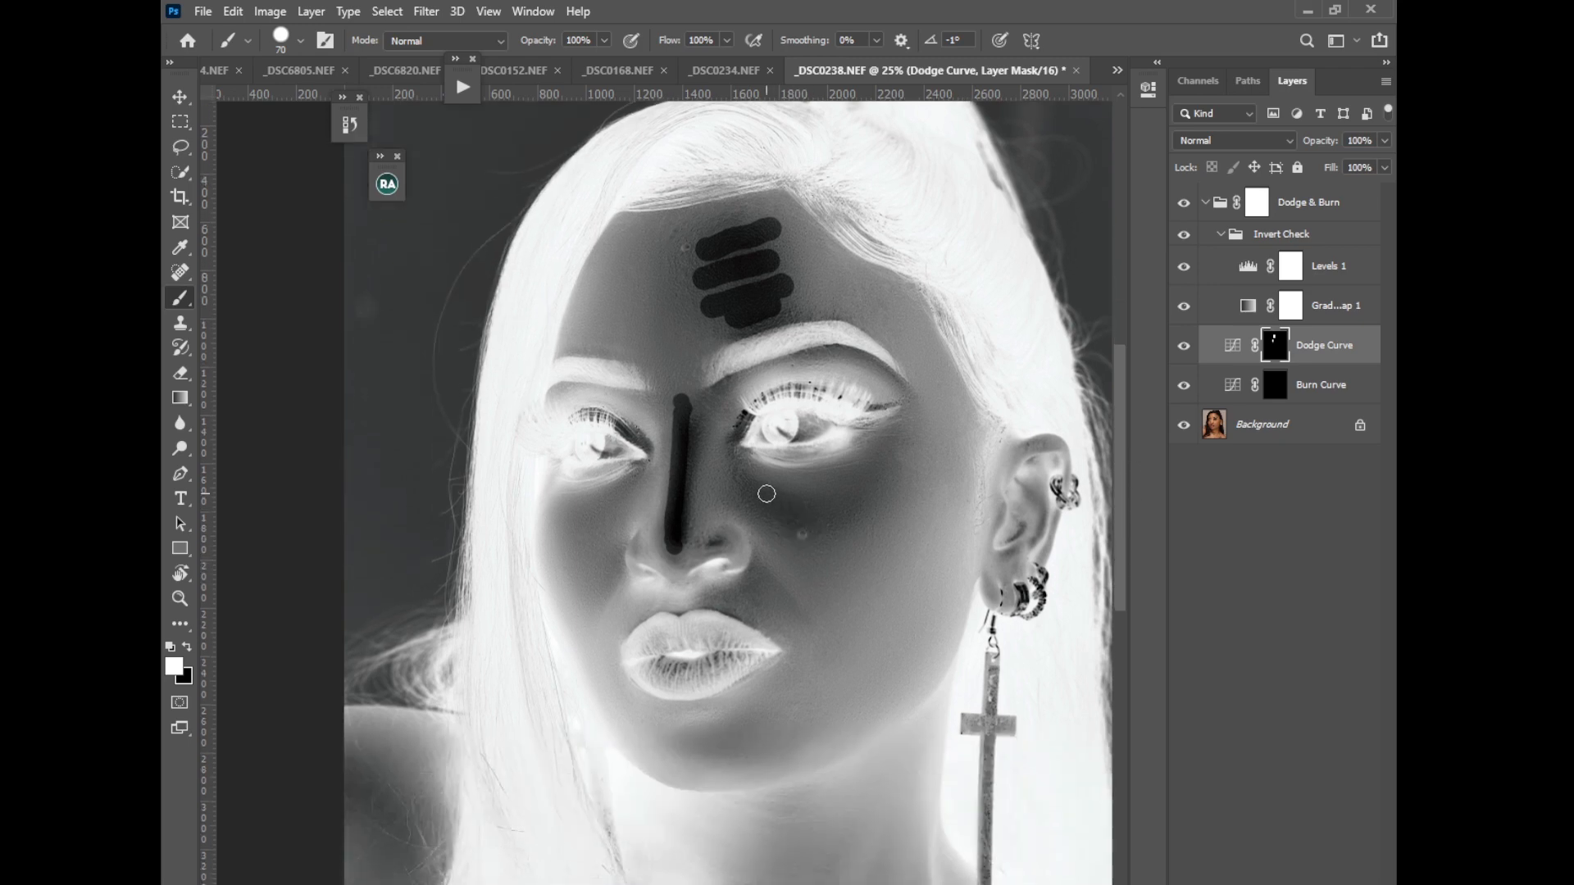
pyautogui.press(']')
pyautogui.press(']')
pyautogui.press(']')
pyautogui.press(']')
pyautogui.moveTo(755, 491)
pyautogui.mouseDown()
pyautogui.moveTo(759, 509)
pyautogui.moveTo(818, 519)
pyautogui.moveTo(889, 470)
pyautogui.mouseUp()
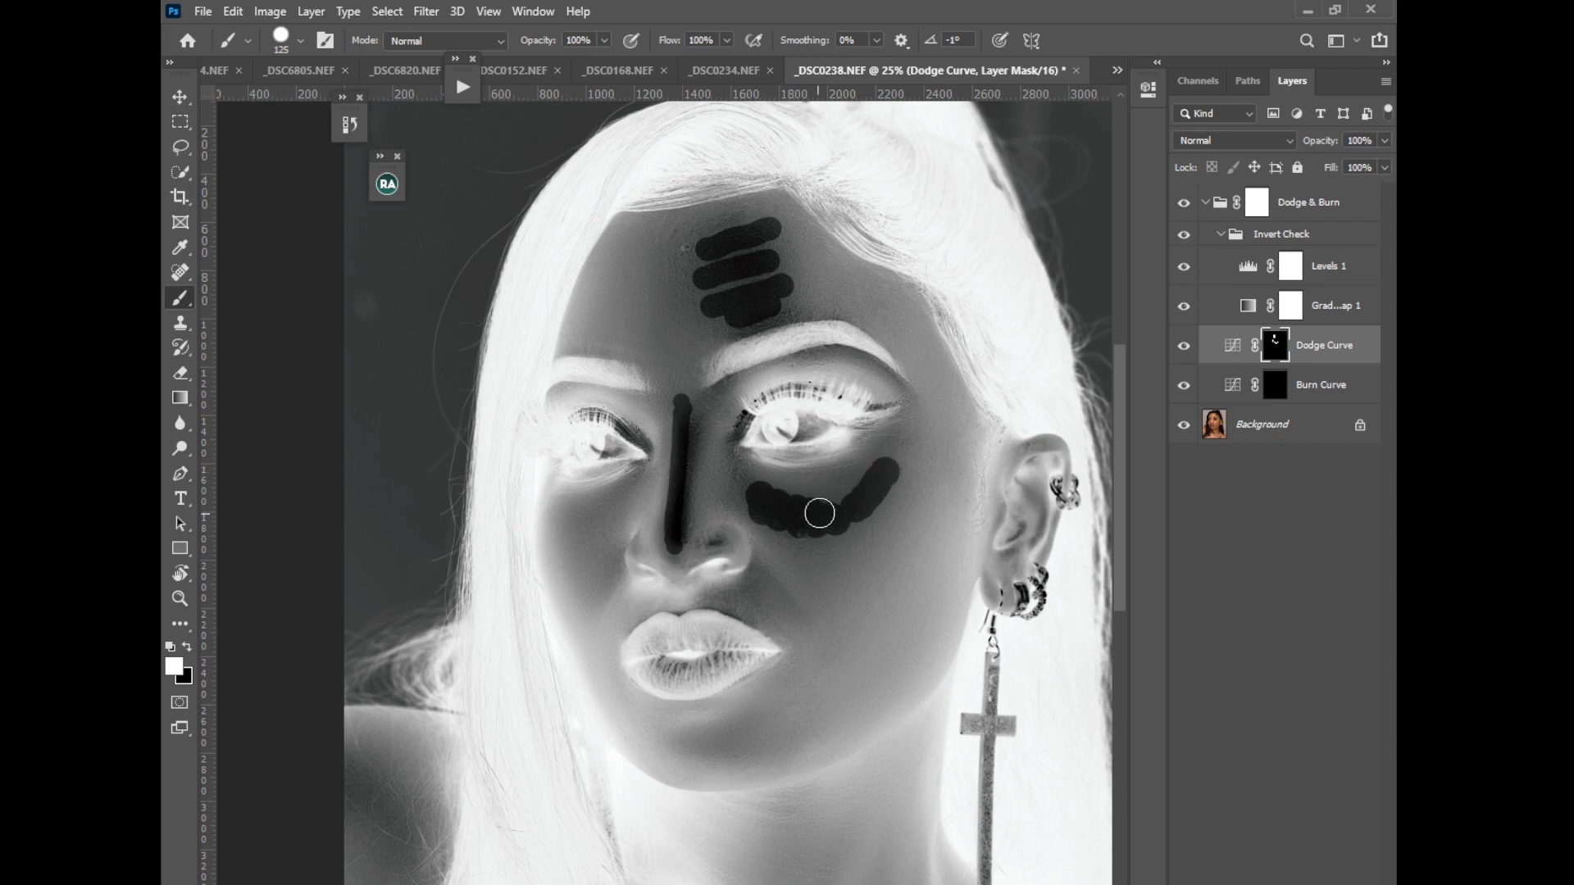
pyautogui.moveTo(594, 513)
pyautogui.mouseDown()
pyautogui.moveTo(600, 545)
pyautogui.moveTo(589, 603)
pyautogui.mouseUp()
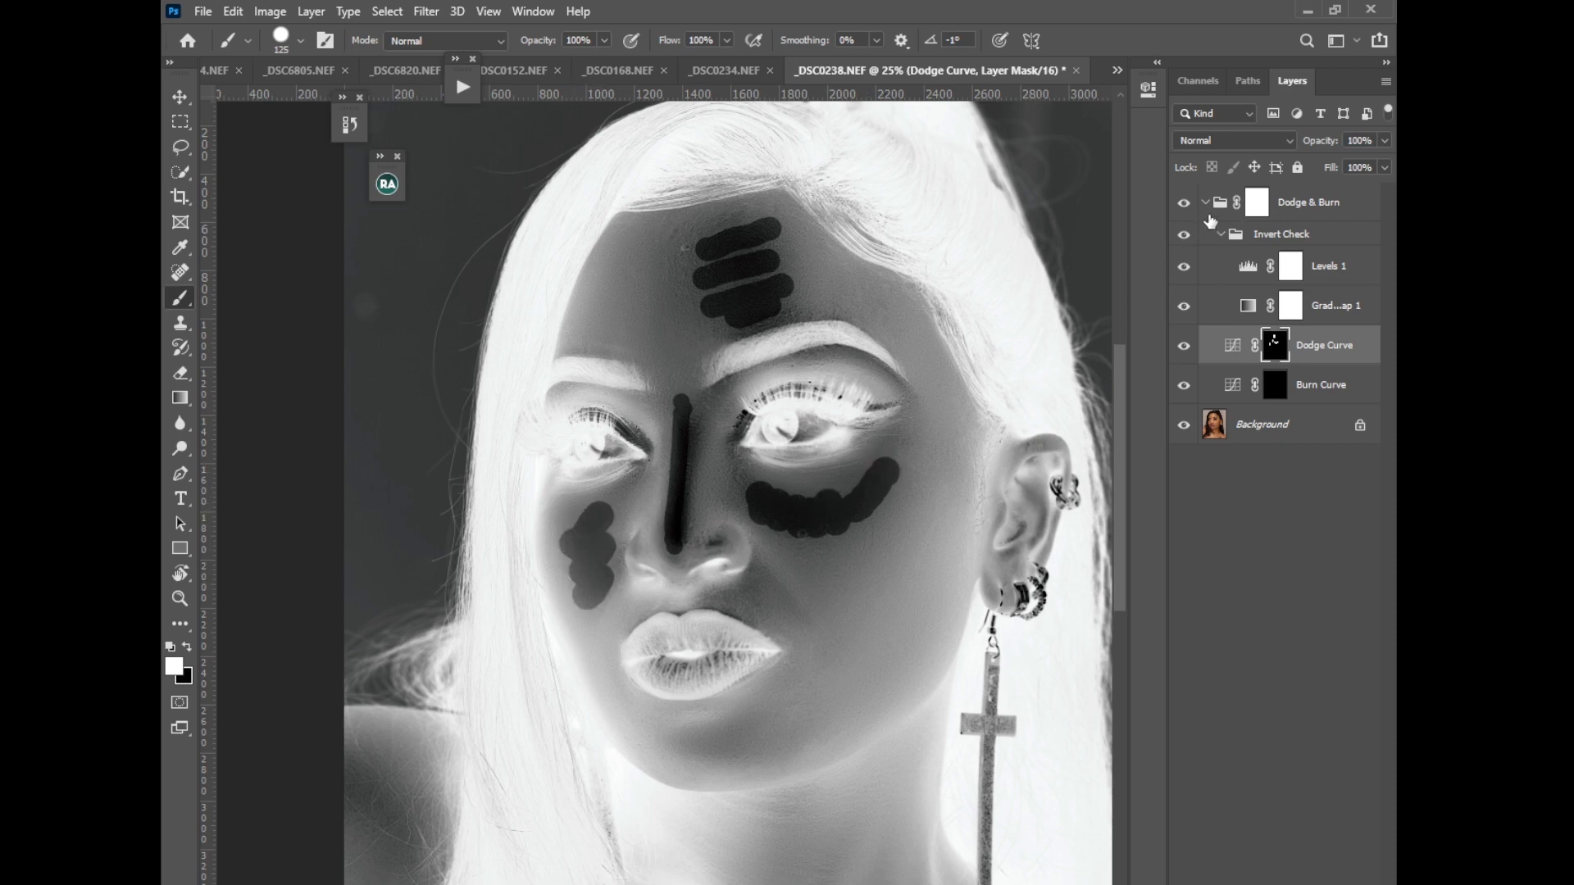
pyautogui.click(1182, 236)
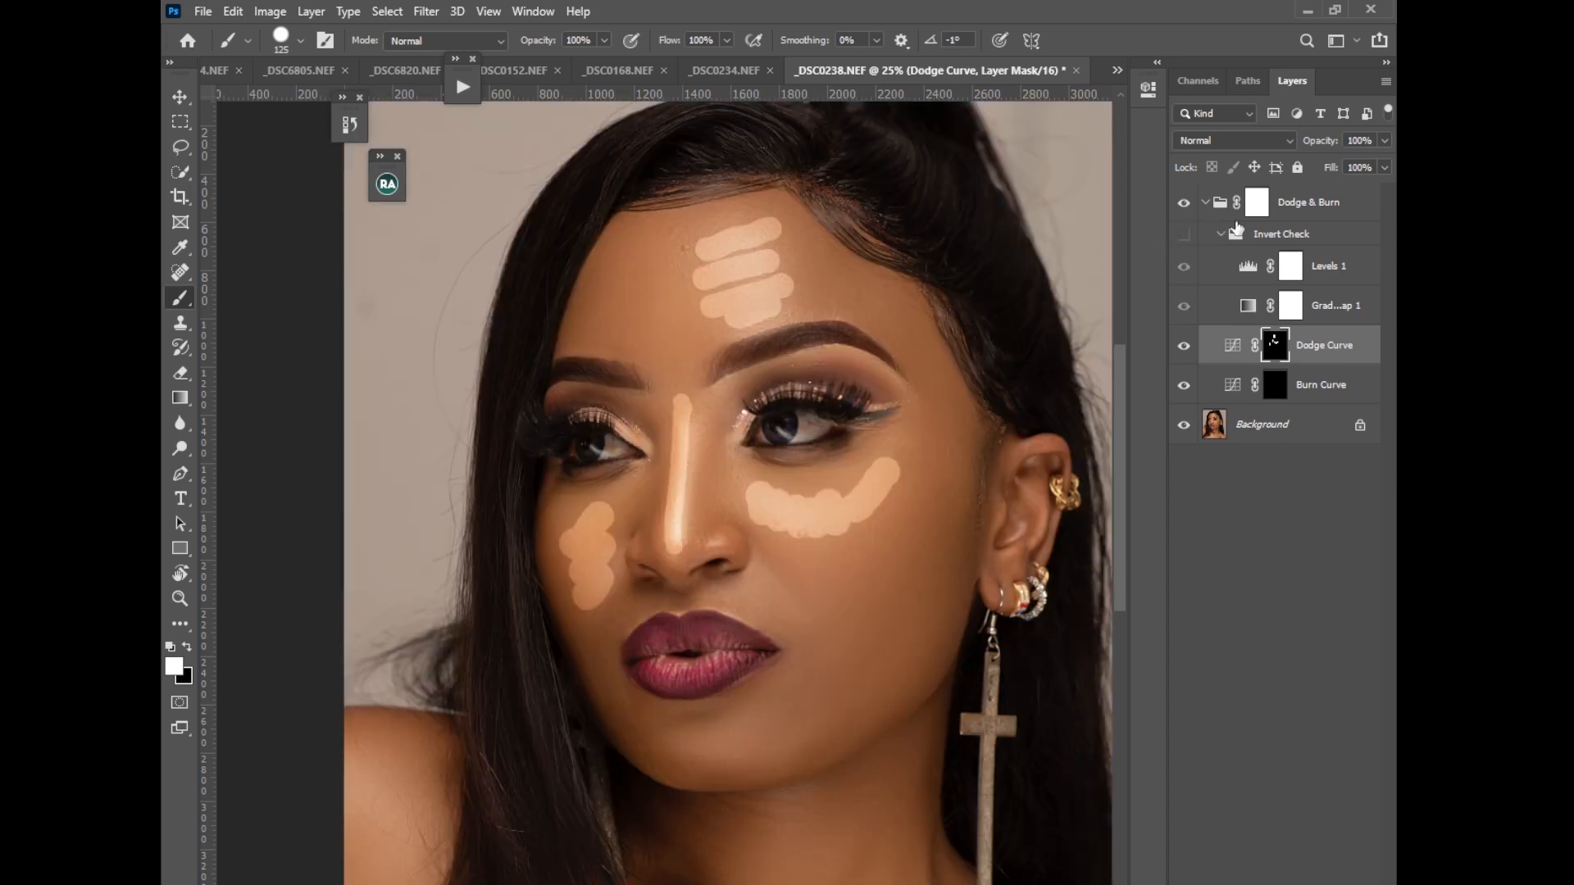
pyautogui.click(1183, 236)
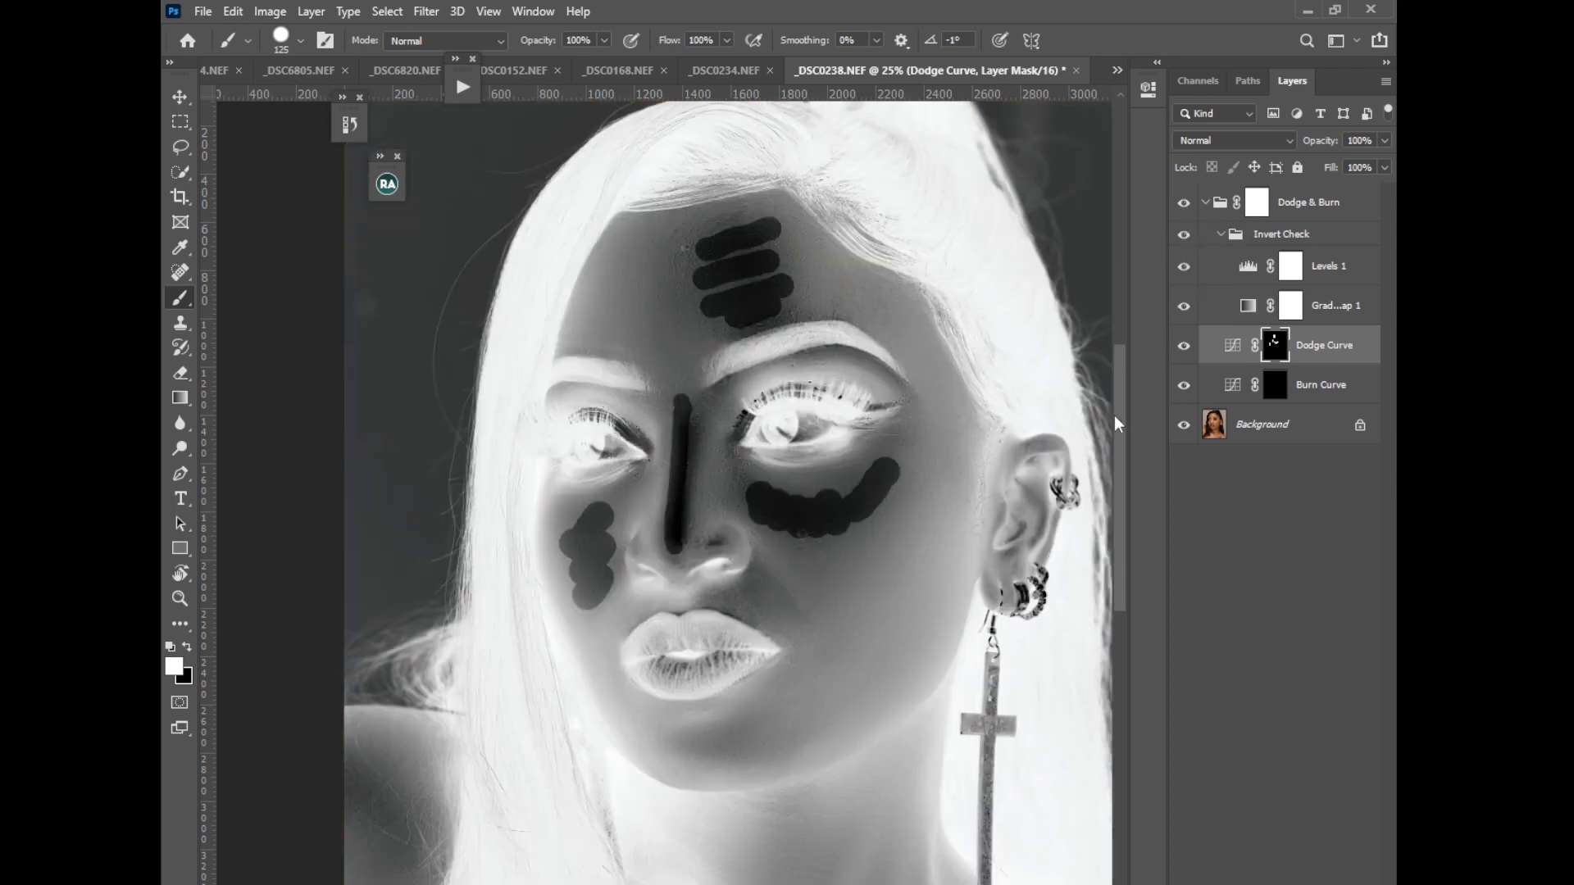
# Paint a highlight on the chin, compare with the Dodge & Burn group off, and hide the Invert Check group
pyautogui.moveTo(1115, 416); pyautogui.dragTo(1119, 475)
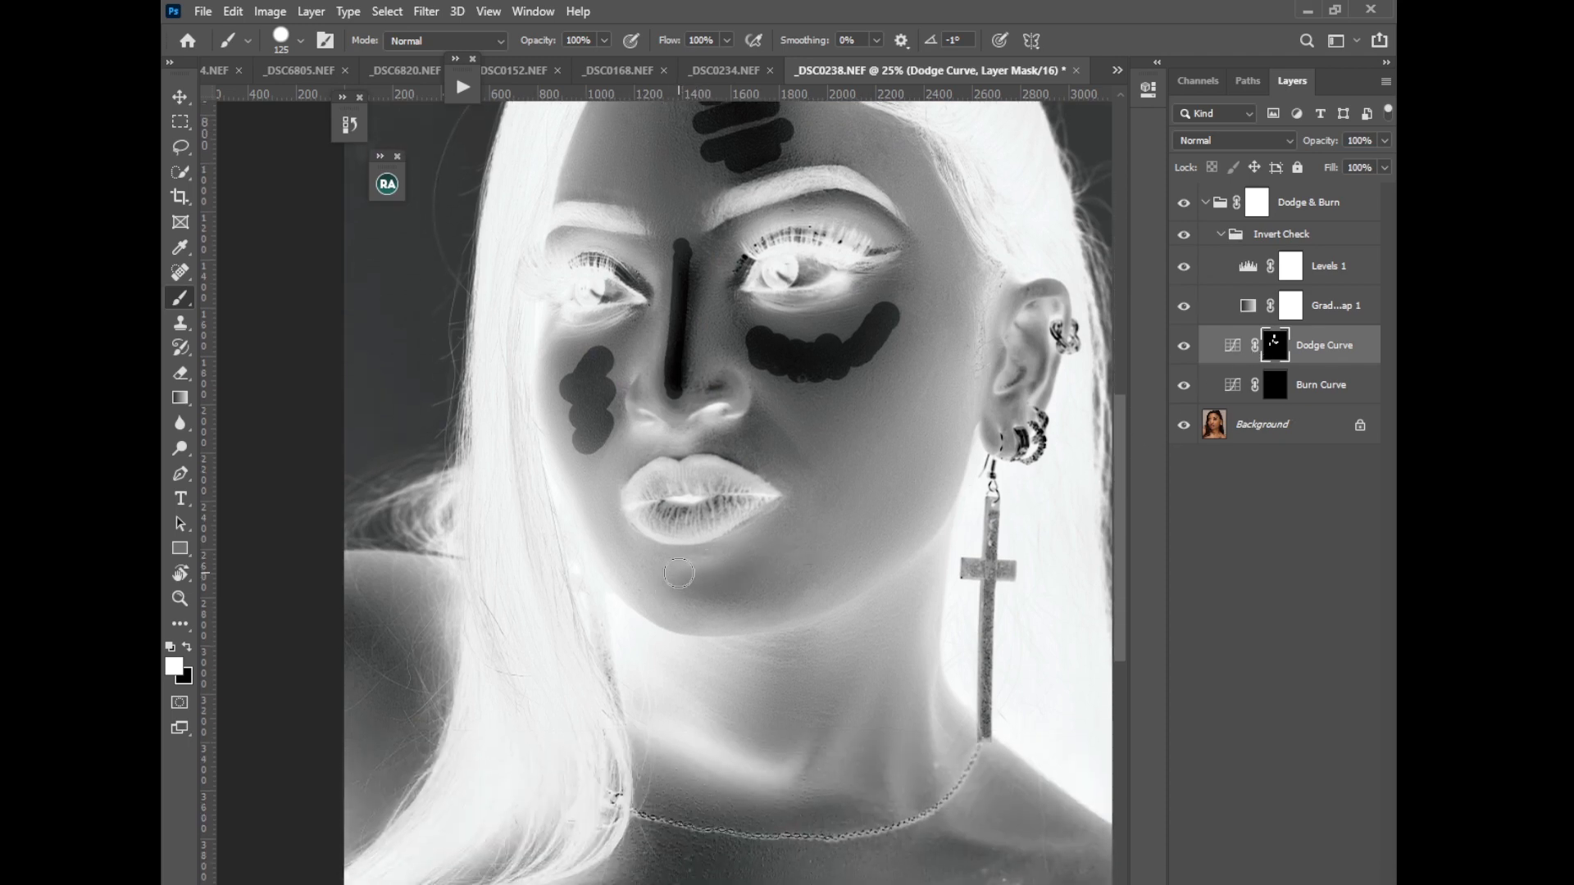
pyautogui.moveTo(678, 573)
pyautogui.mouseDown()
pyautogui.moveTo(753, 557)
pyautogui.moveTo(713, 587)
pyautogui.moveTo(745, 587)
pyautogui.moveTo(713, 604)
pyautogui.moveTo(740, 602)
pyautogui.mouseUp()
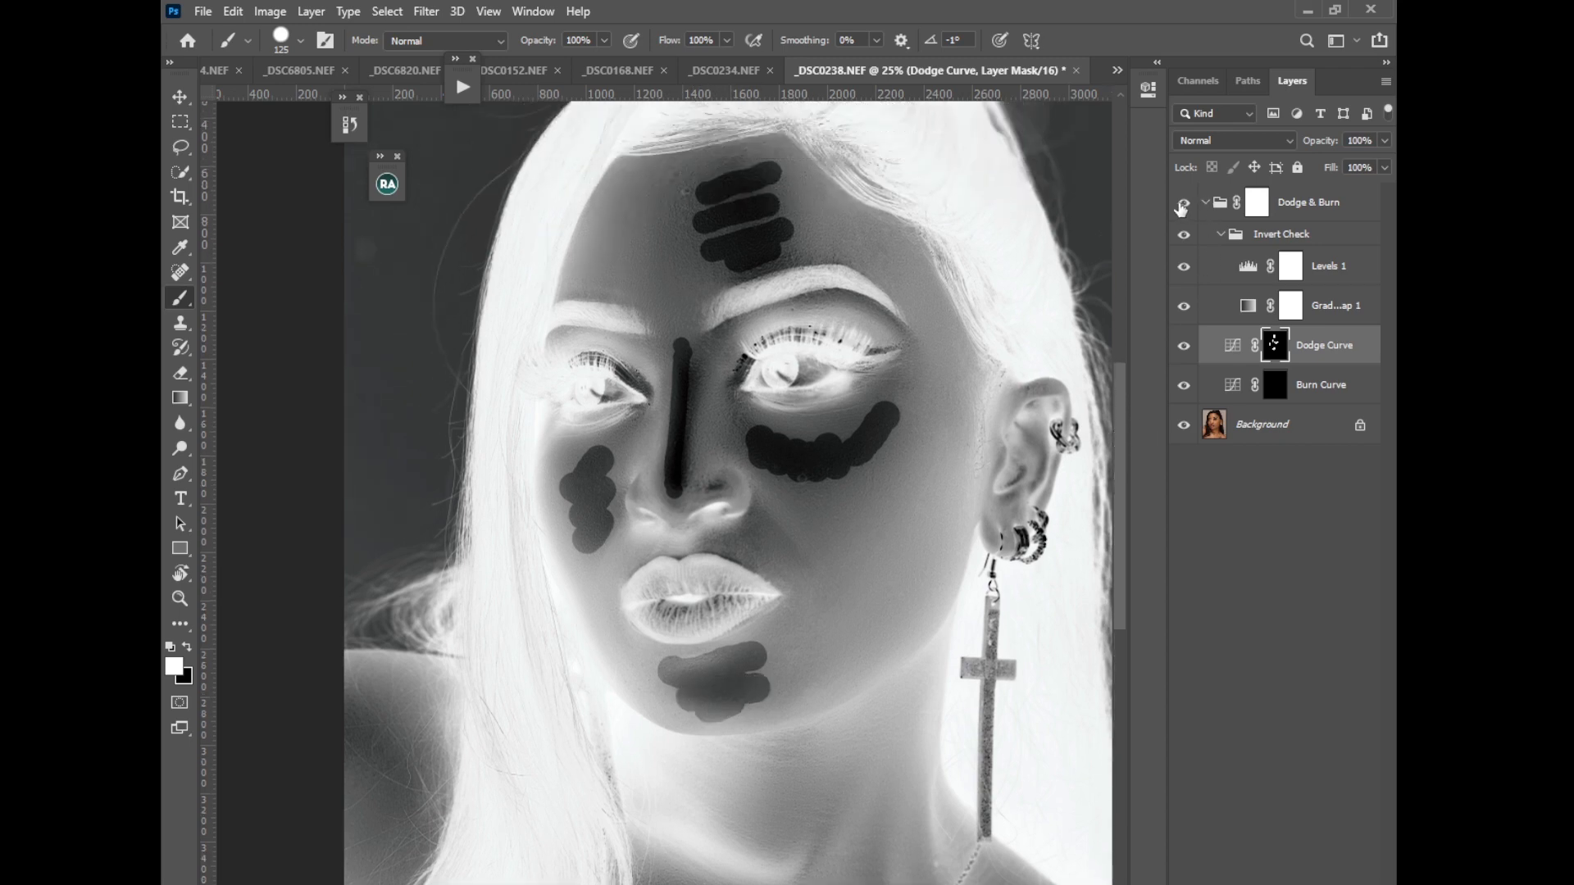
pyautogui.click(1182, 205)
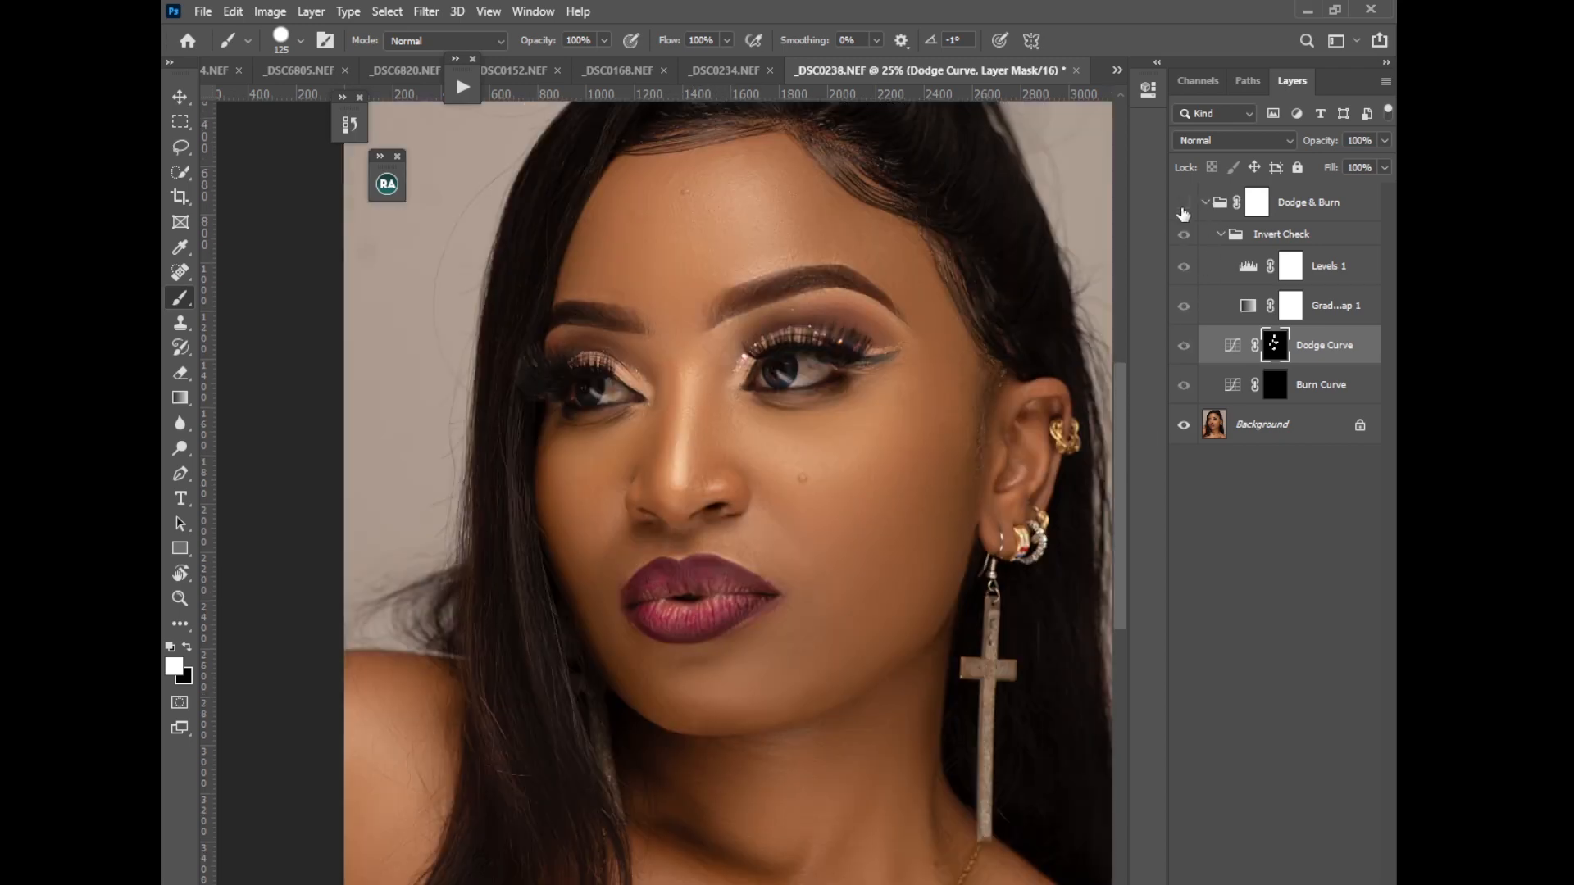
pyautogui.click(1182, 205)
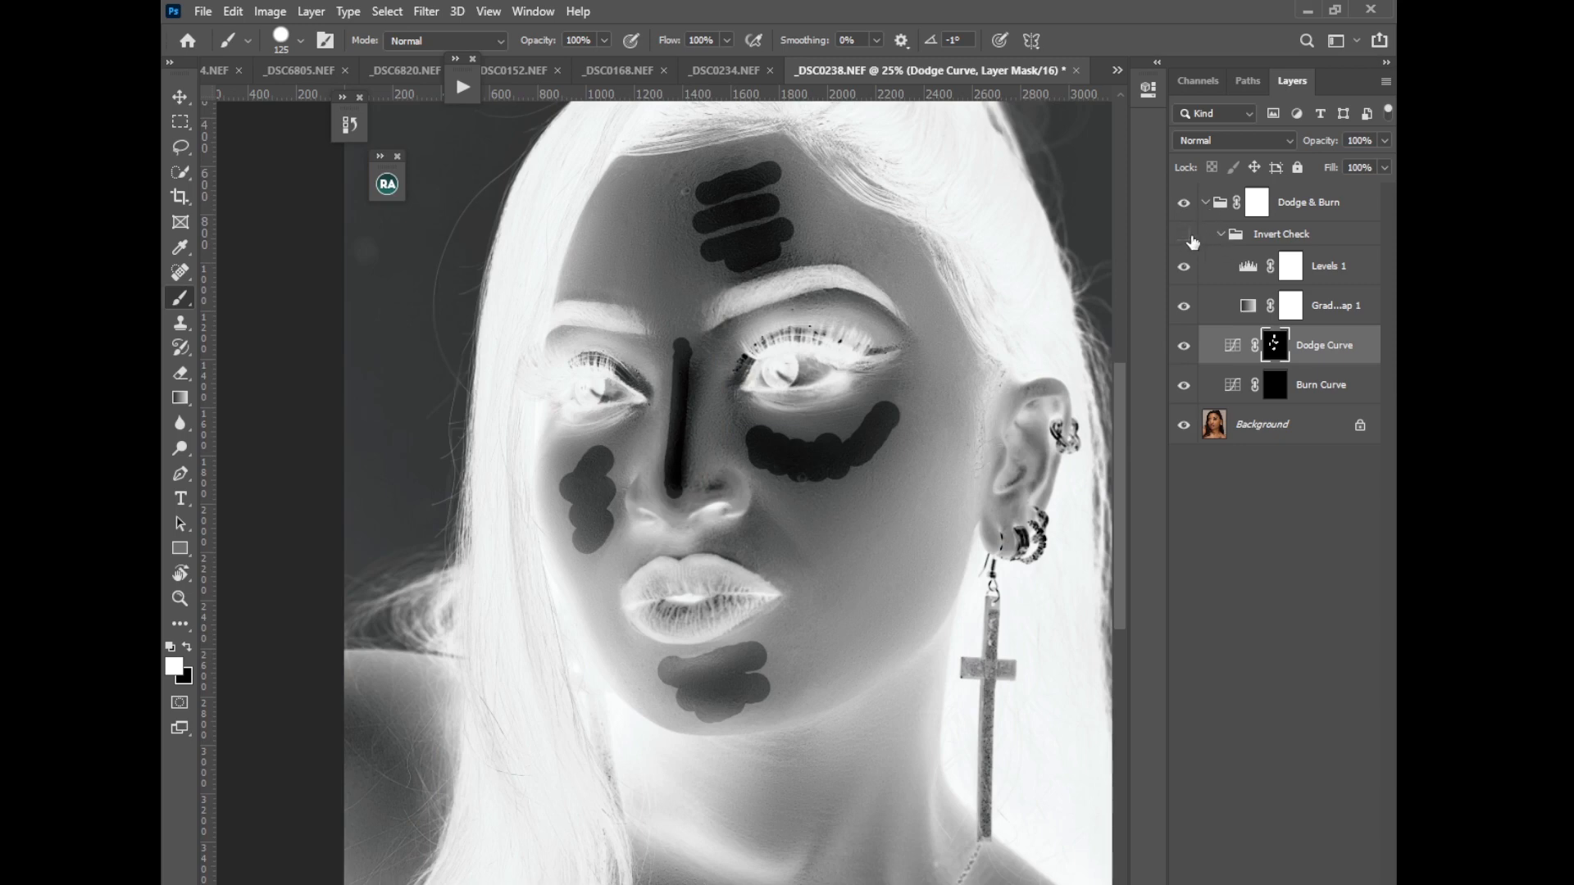
pyautogui.click(1184, 235)
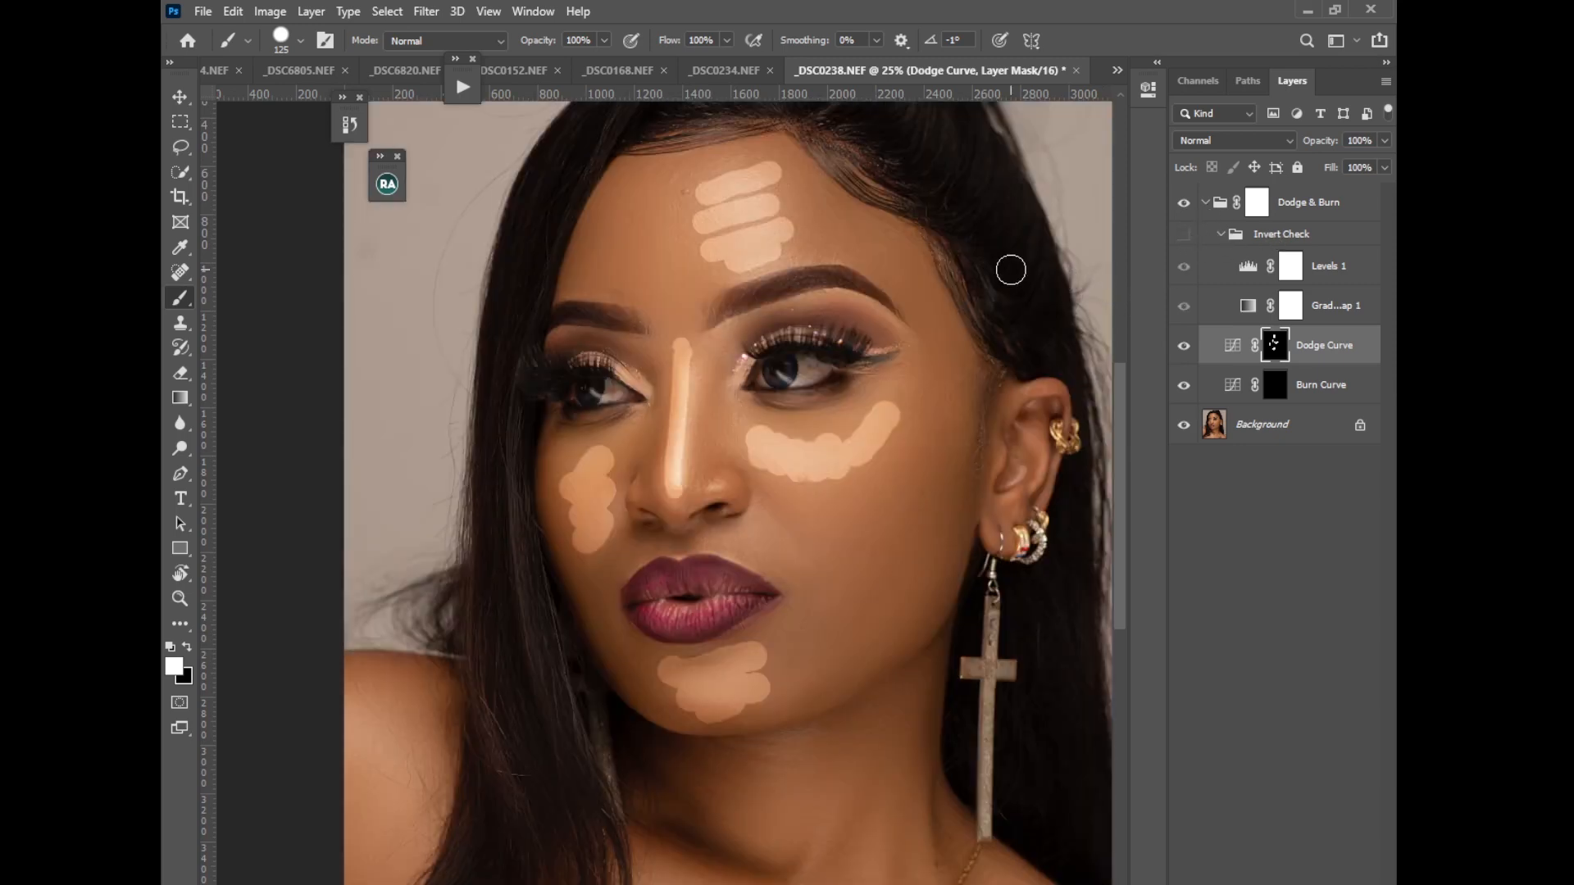
pyautogui.hotkey('ctrl', '-')
pyautogui.hotkey('ctrl', '-')
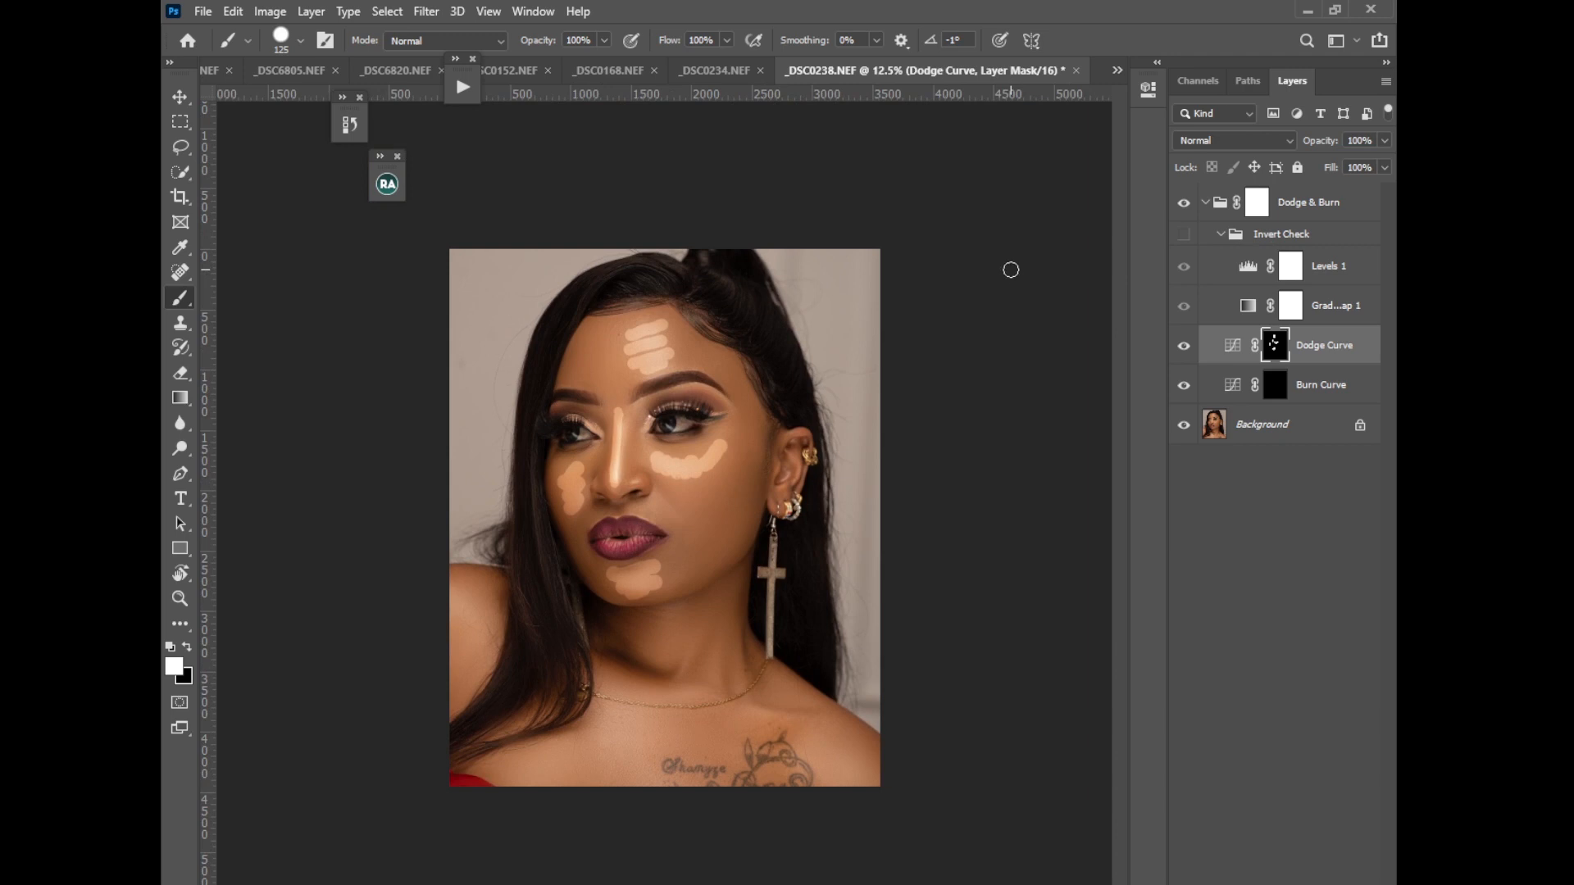
# Target the Burn Curve mask, show the Invert Check group again, and paint shadow strokes along the cheekbone toward the ear
pyautogui.click(1280, 382)
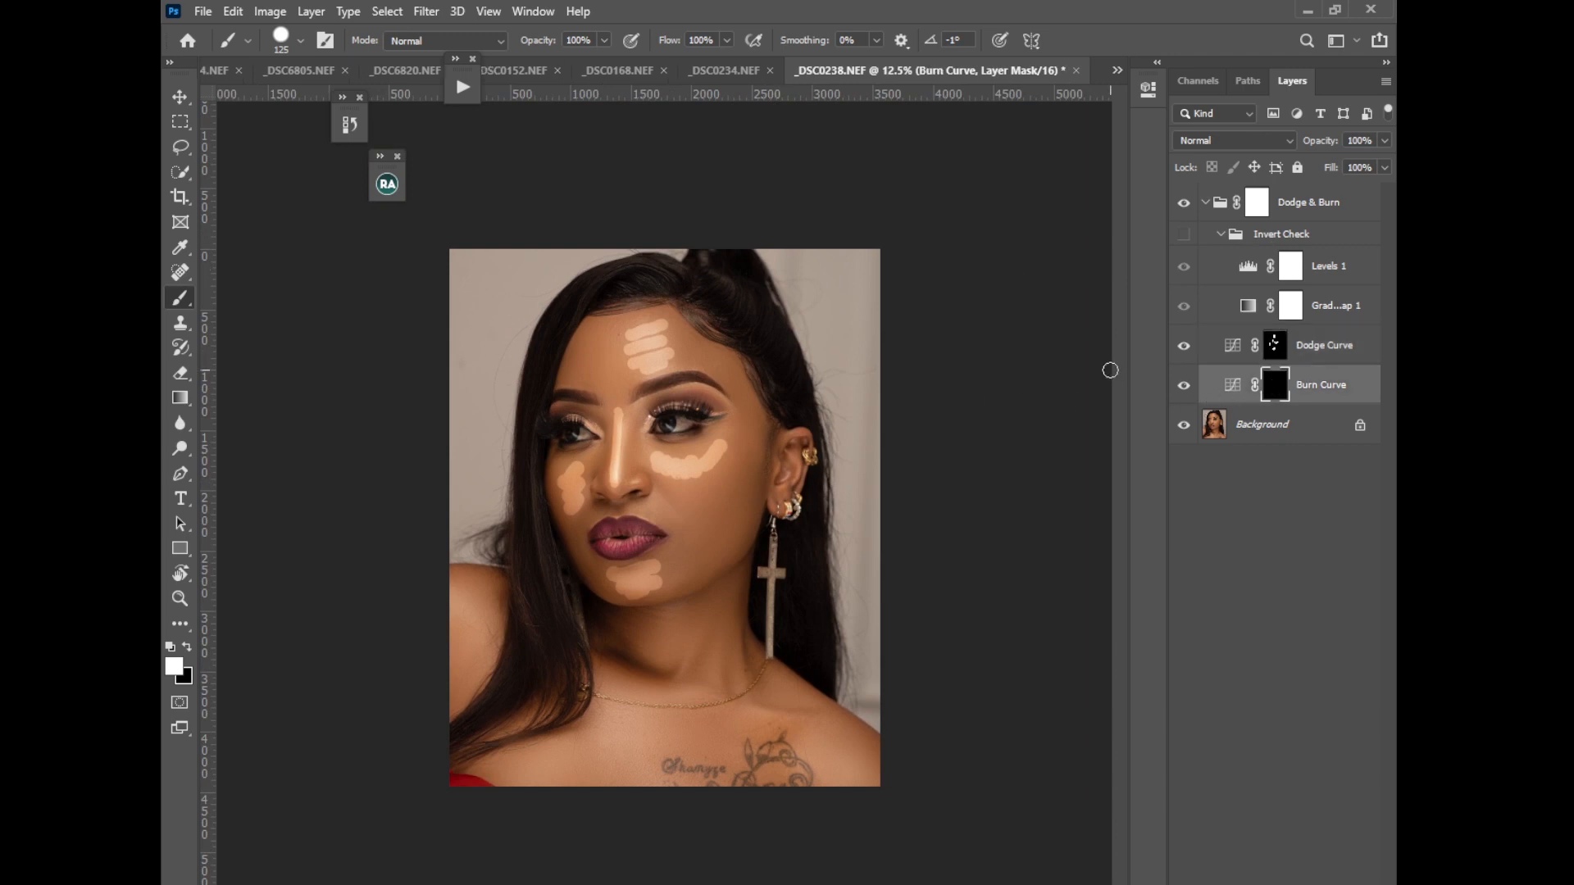
pyautogui.hotkey('ctrl', '+')
pyautogui.hotkey('ctrl', '+')
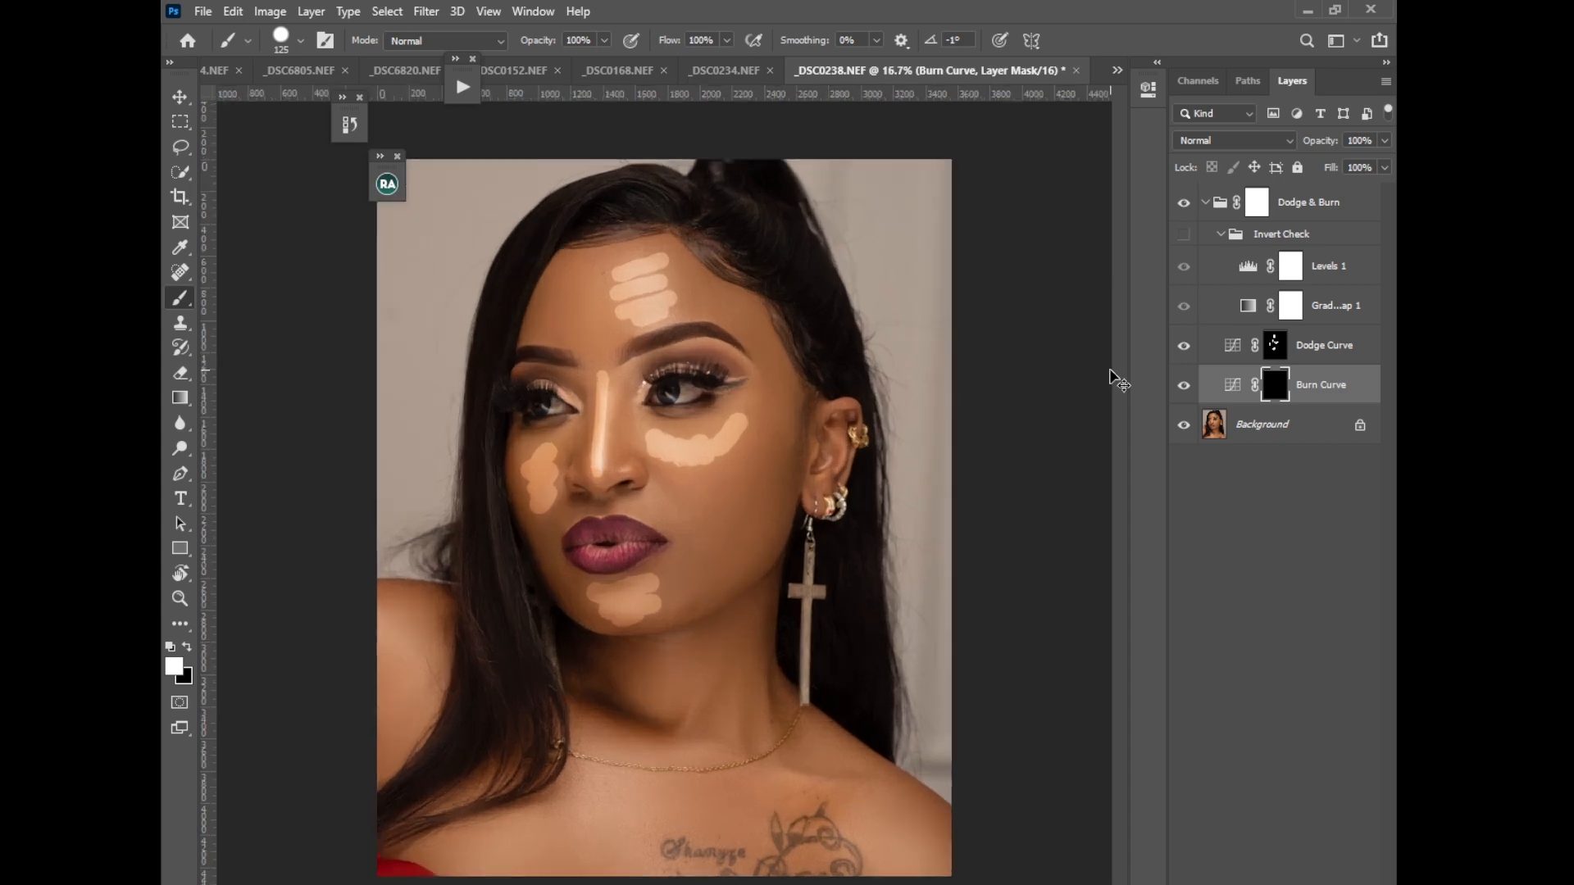
pyautogui.click(1183, 236)
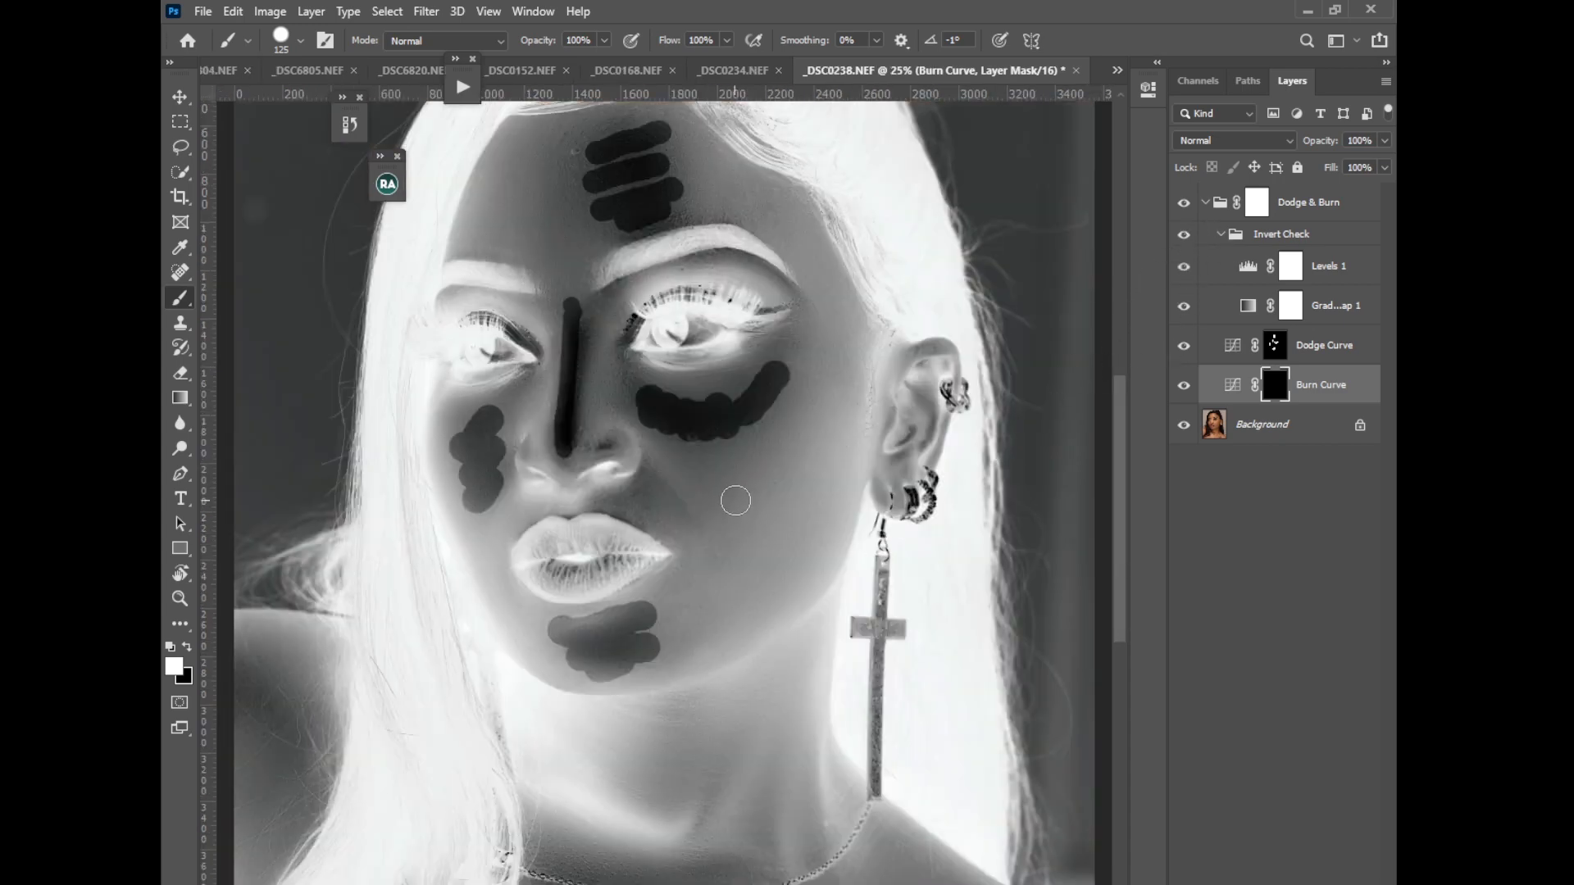
pyautogui.moveTo(729, 485)
pyautogui.mouseDown()
pyautogui.moveTo(775, 592)
pyautogui.moveTo(770, 496)
pyautogui.moveTo(797, 545)
pyautogui.mouseUp()
pyautogui.moveTo(778, 450); pyautogui.dragTo(821, 494)
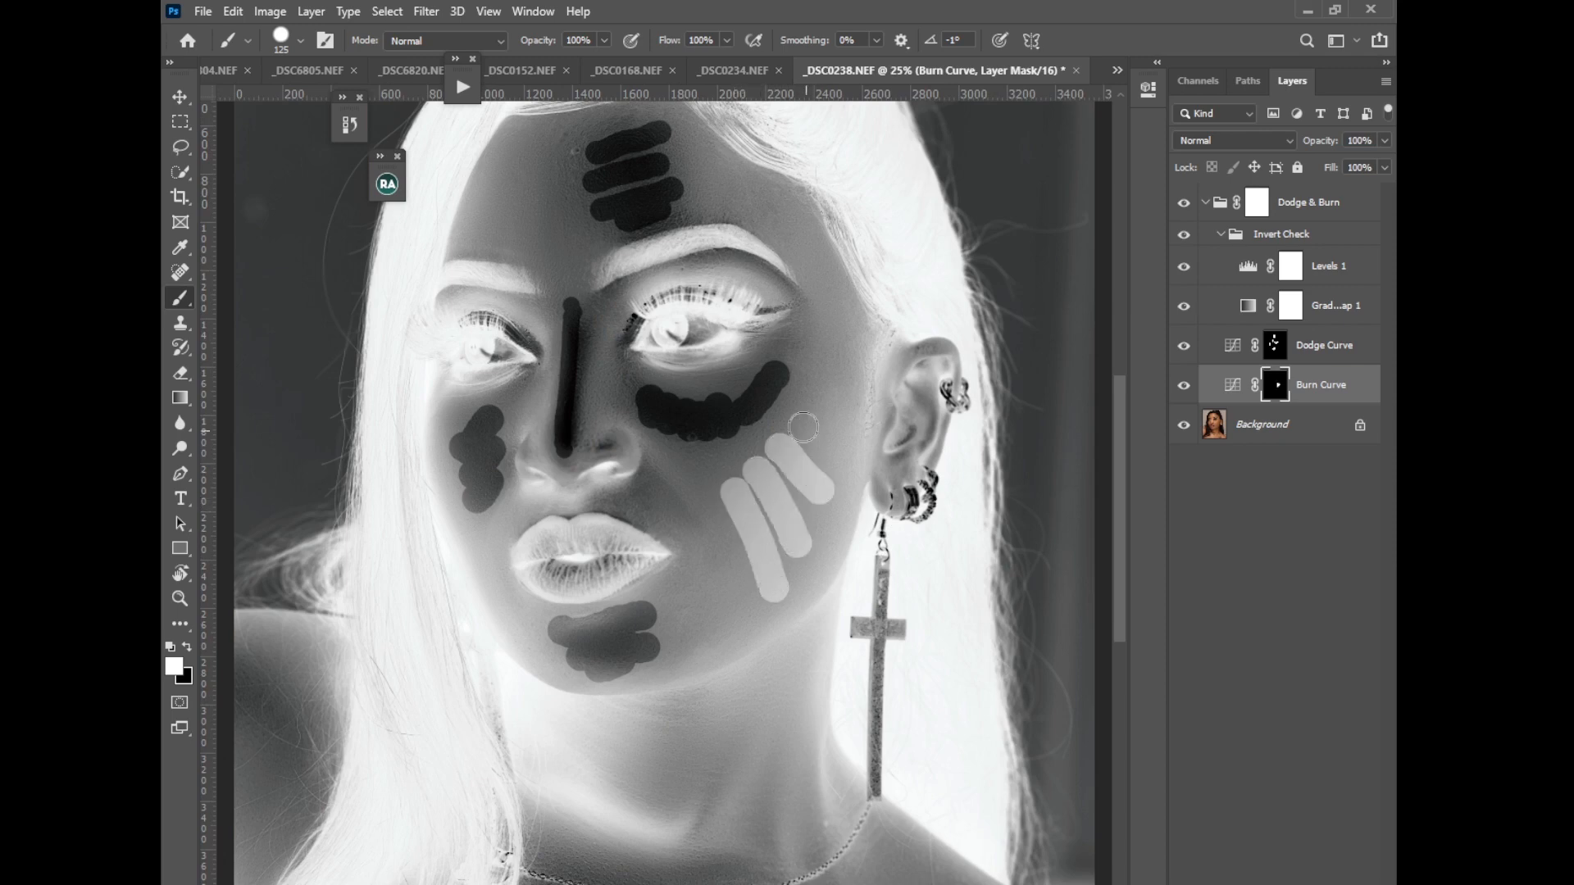
pyautogui.moveTo(799, 424)
pyautogui.mouseDown()
pyautogui.moveTo(841, 435)
pyautogui.moveTo(850, 364)
pyautogui.mouseUp()
pyautogui.moveTo(825, 457); pyautogui.dragTo(841, 464)
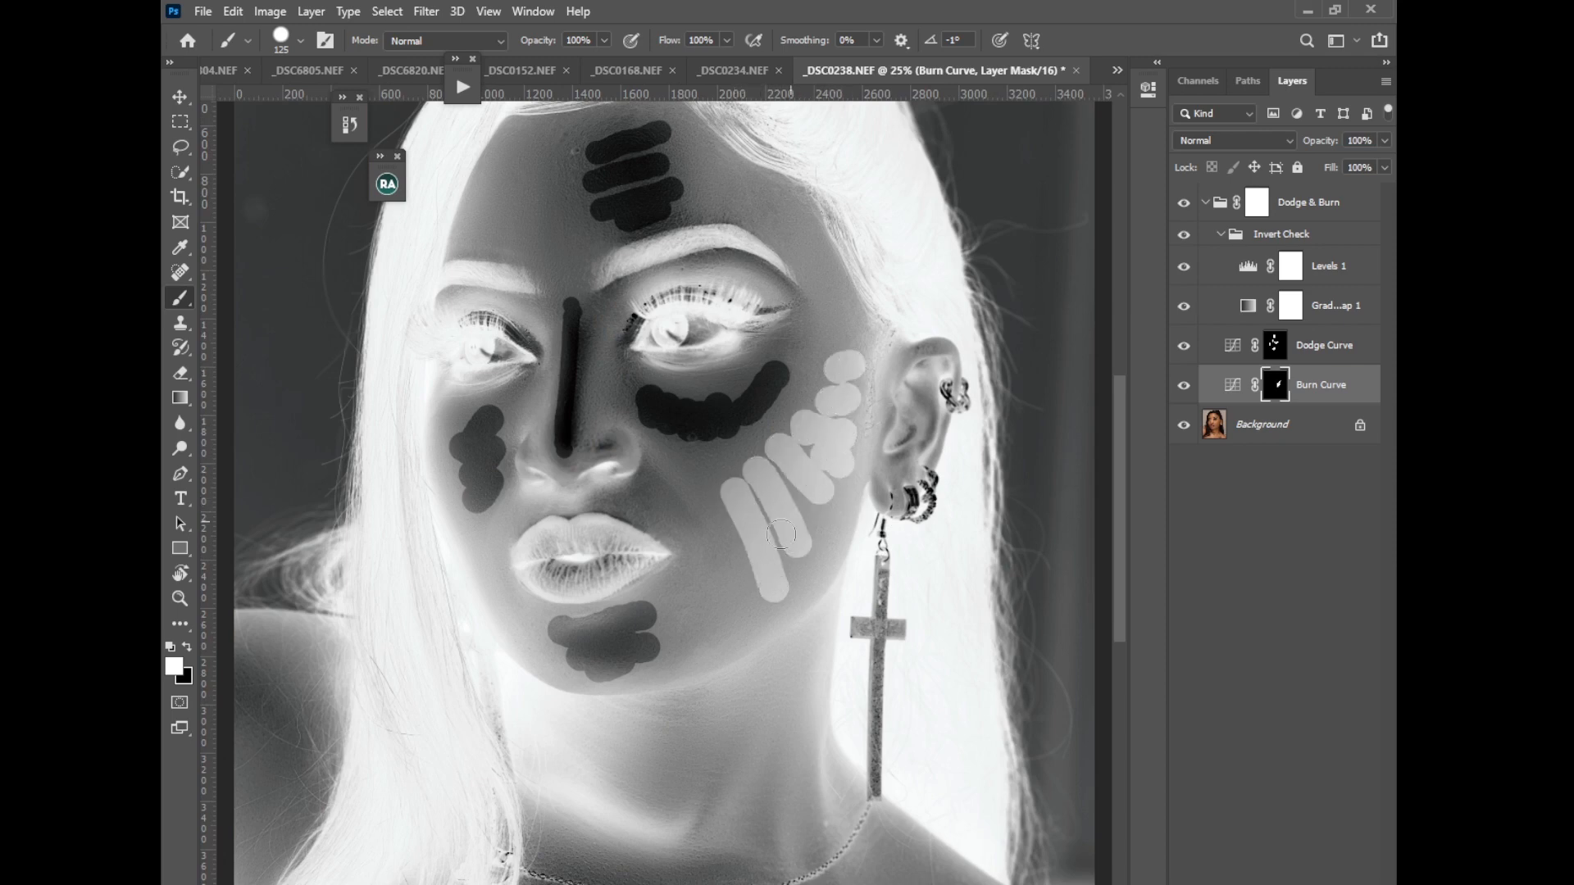
pyautogui.moveTo(729, 548); pyautogui.dragTo(744, 579)
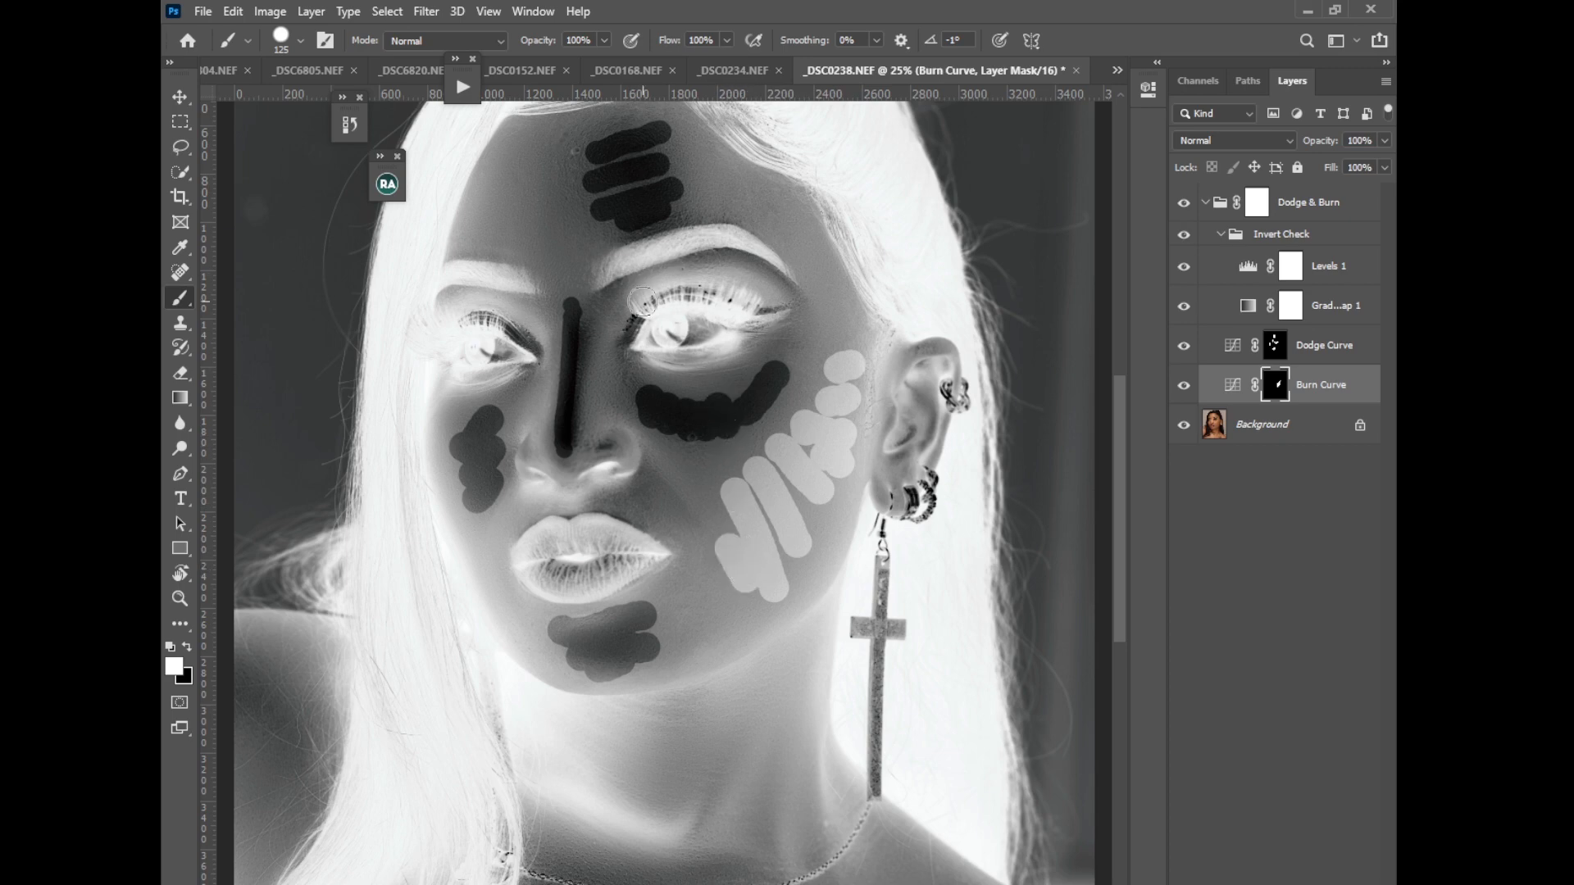
# Reduce the brush size to 90 px and paint a burn line along the shadow side of the nose
pyautogui.press('[')
pyautogui.press('[')
pyautogui.press('[')
pyautogui.moveTo(595, 420); pyautogui.dragTo(611, 330)
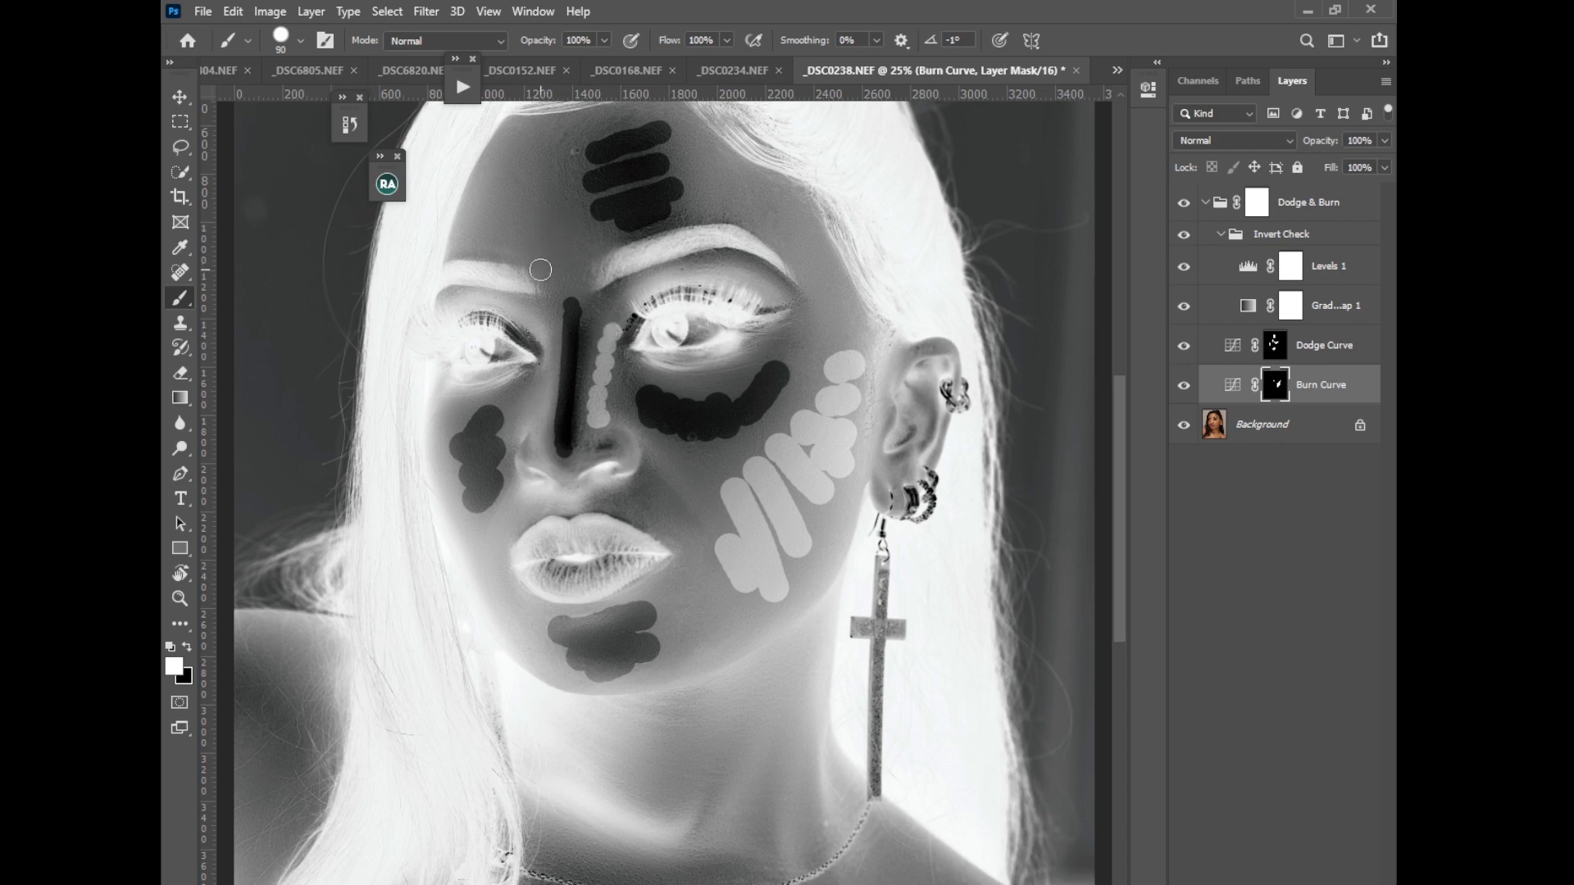
# Burn both sides of the forehead and the far cheek and jaw edge with a 100 px brush, and hide the Invert Check group
pyautogui.press(']')
pyautogui.moveTo(476, 238)
pyautogui.mouseDown()
pyautogui.moveTo(515, 238)
pyautogui.moveTo(485, 215)
pyautogui.moveTo(517, 212)
pyautogui.moveTo(492, 188)
pyautogui.moveTo(523, 180)
pyautogui.moveTo(523, 132)
pyautogui.mouseUp()
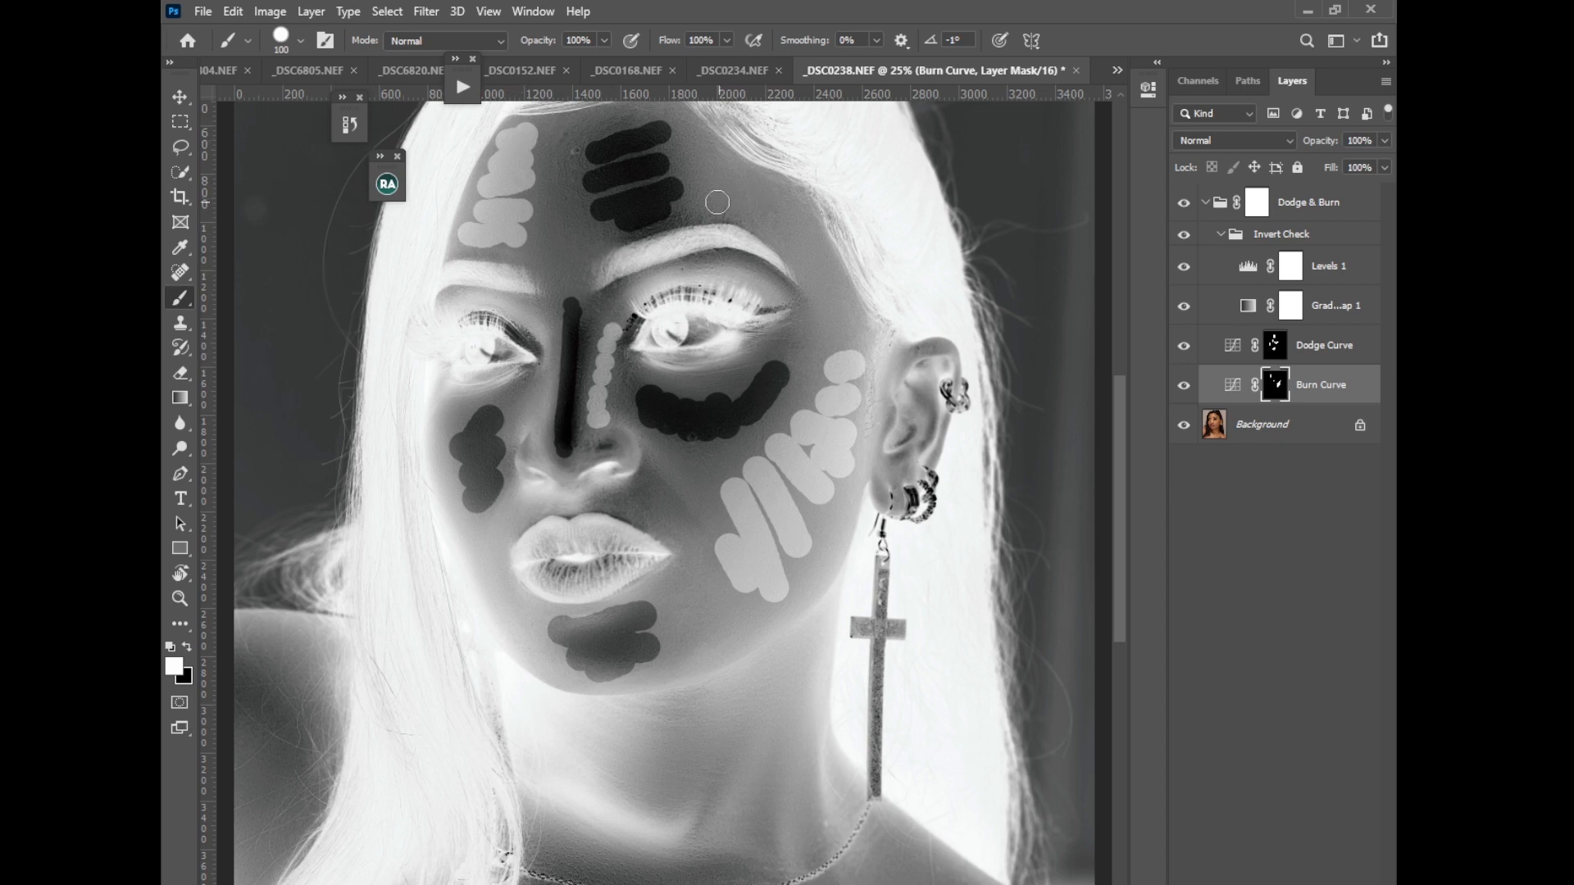
pyautogui.moveTo(718, 202)
pyautogui.mouseDown()
pyautogui.moveTo(698, 138)
pyautogui.moveTo(763, 220)
pyautogui.moveTo(778, 198)
pyautogui.moveTo(795, 231)
pyautogui.mouseUp()
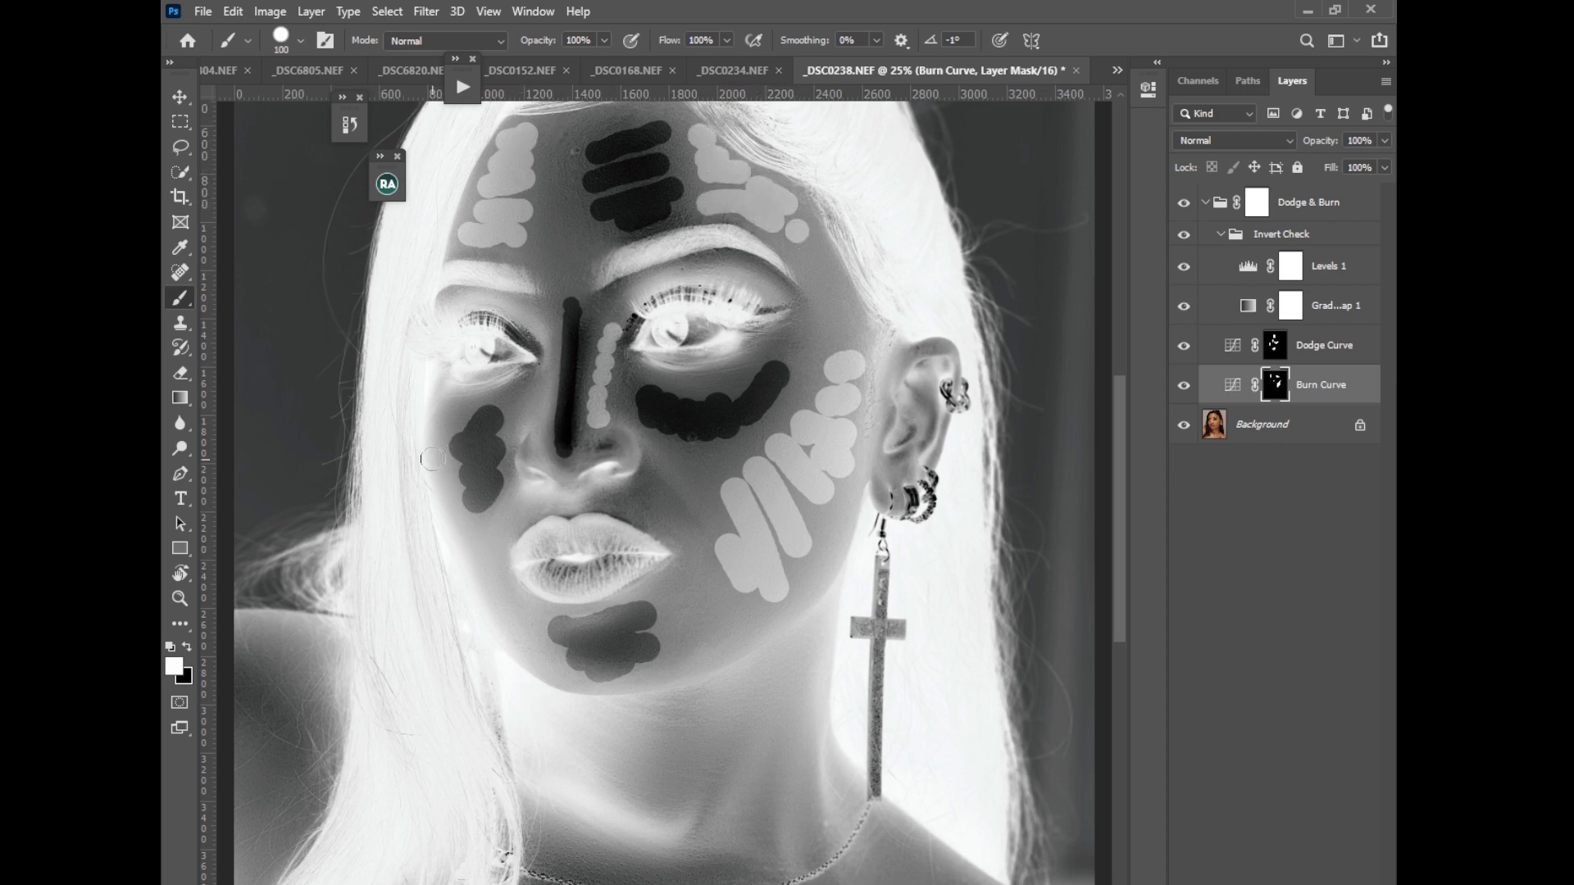
pyautogui.moveTo(432, 459)
pyautogui.mouseDown()
pyautogui.moveTo(469, 559)
pyautogui.moveTo(433, 418)
pyautogui.moveTo(486, 600)
pyautogui.mouseUp()
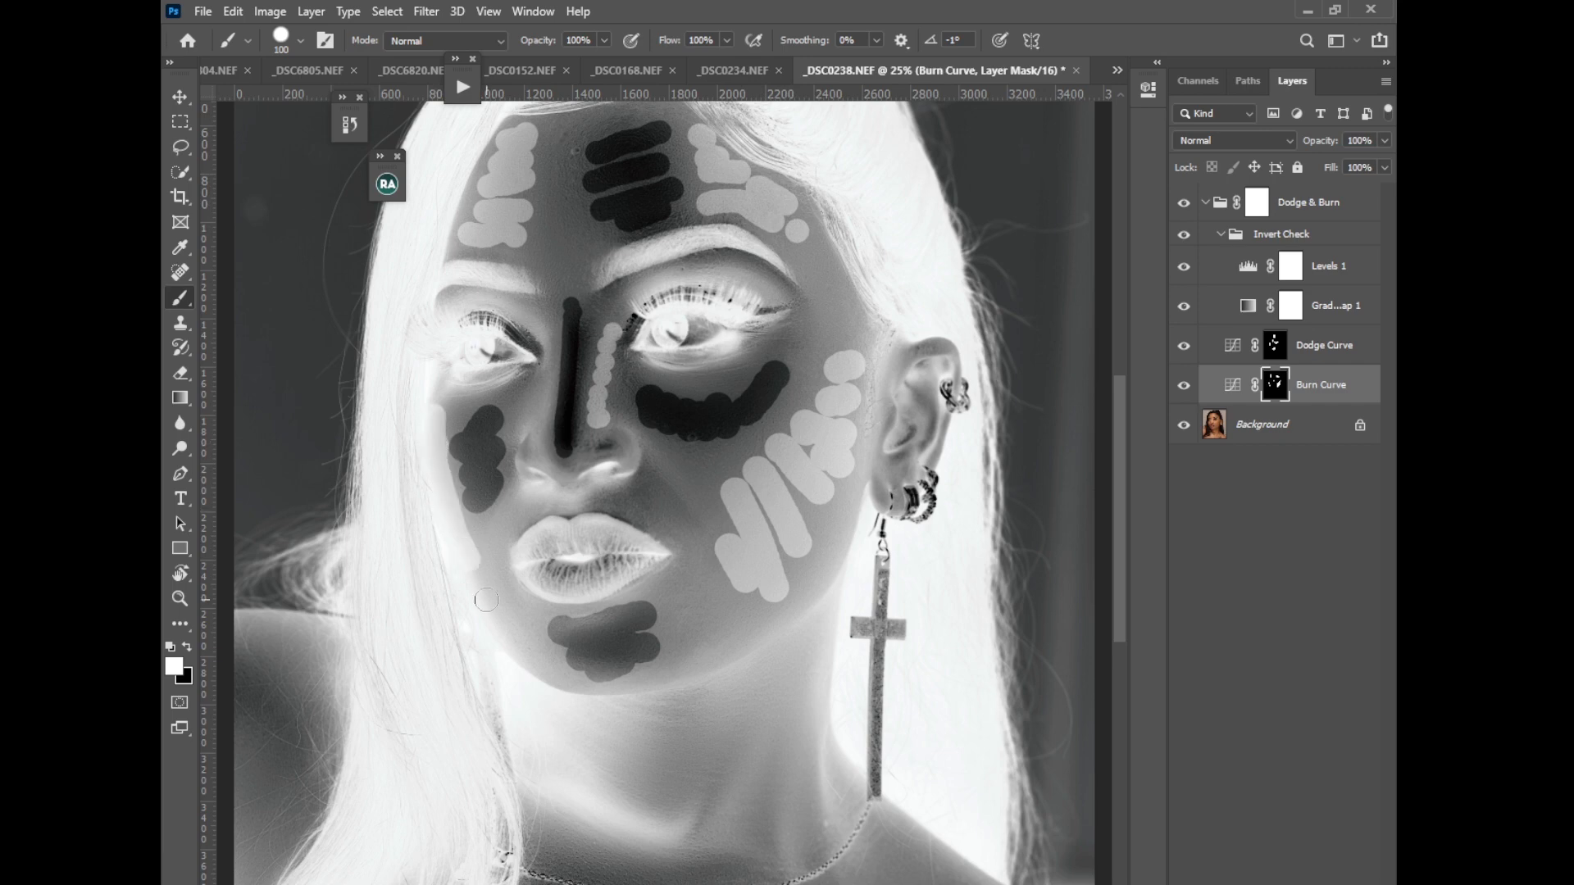
pyautogui.click(491, 600)
pyautogui.click(1184, 234)
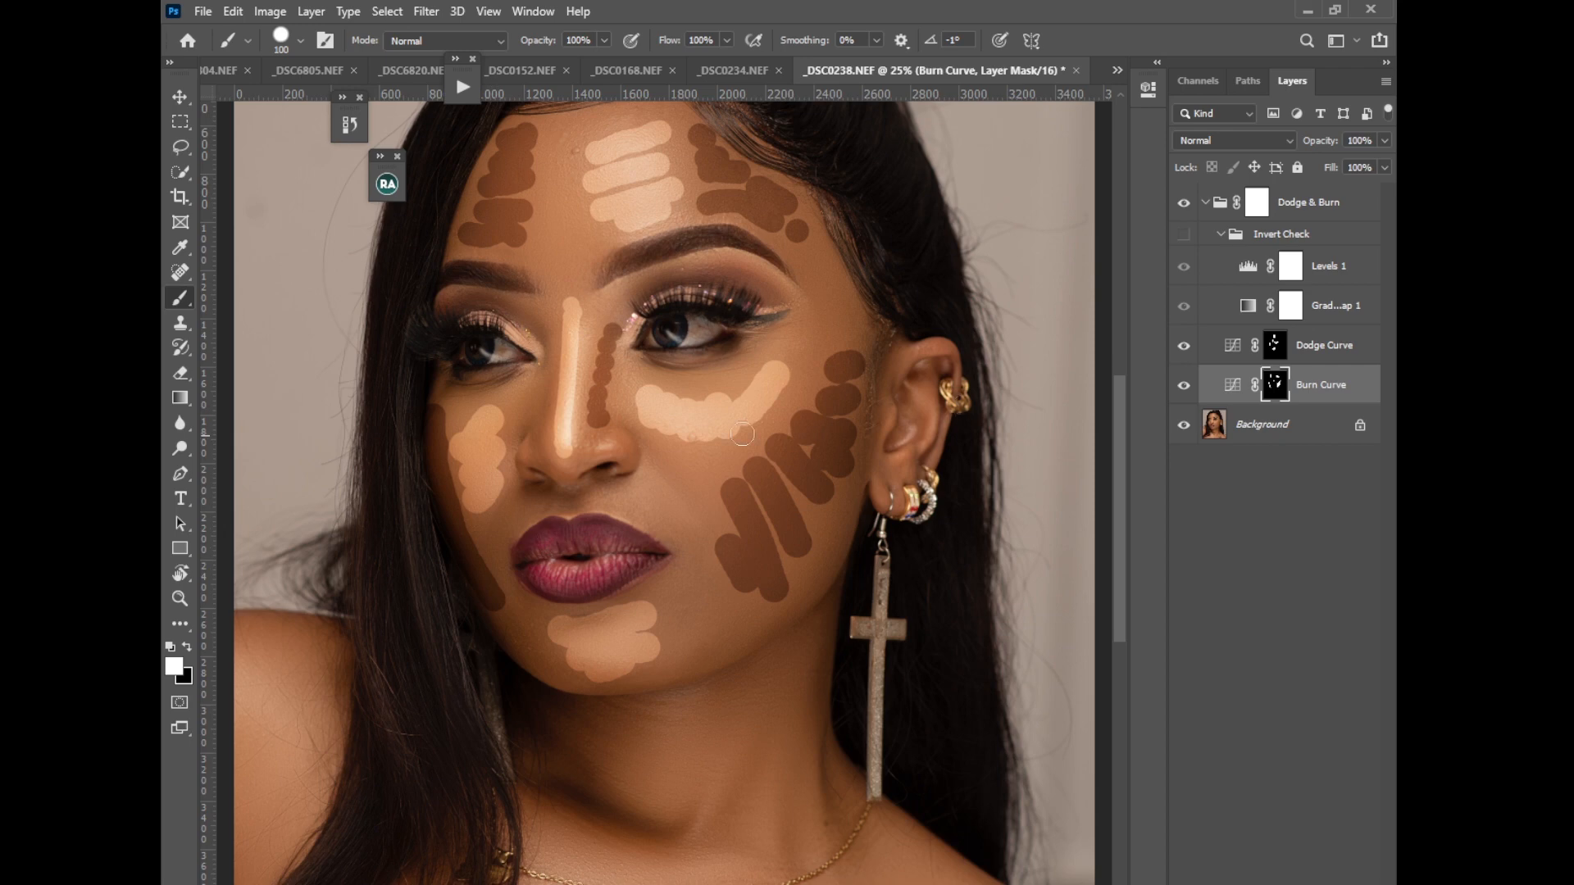
# Paint burn strokes over the upper eyelid beneath the brow and dab shadow onto the far eye and its inner corner
pyautogui.moveTo(654, 284)
pyautogui.mouseDown()
pyautogui.moveTo(769, 288)
pyautogui.moveTo(738, 279)
pyautogui.mouseUp()
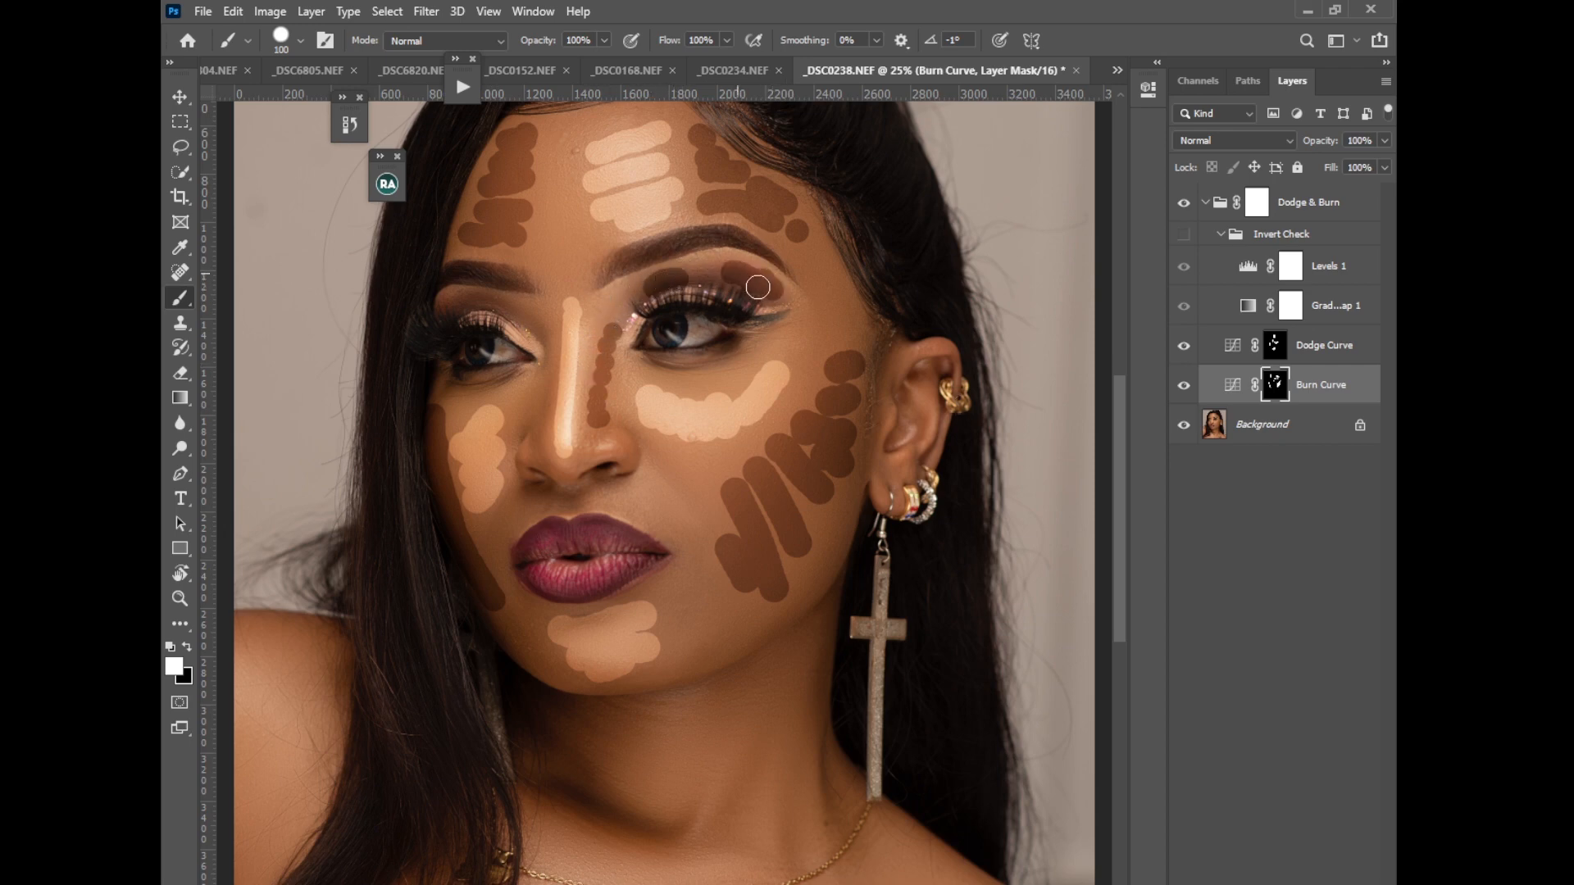
pyautogui.click(481, 300)
pyautogui.click(537, 323)
# Target the Dodge Curve mask and paint two highlight strokes down the neck and one along the collarbone above the tattoo
pyautogui.scroll(-5, 1130, 492)
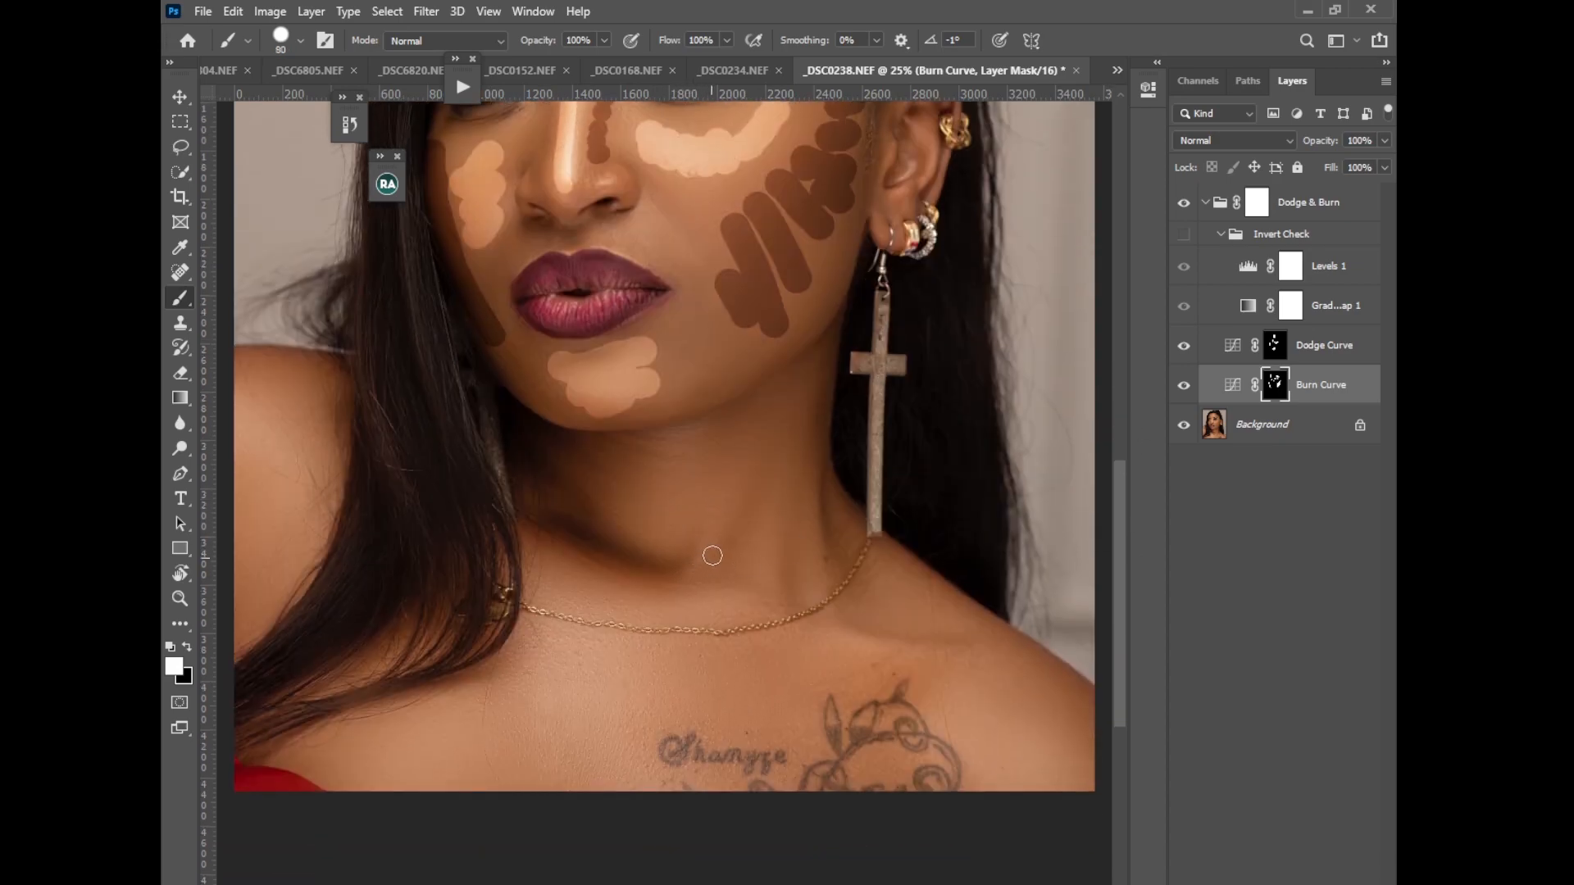
pyautogui.click(1276, 345)
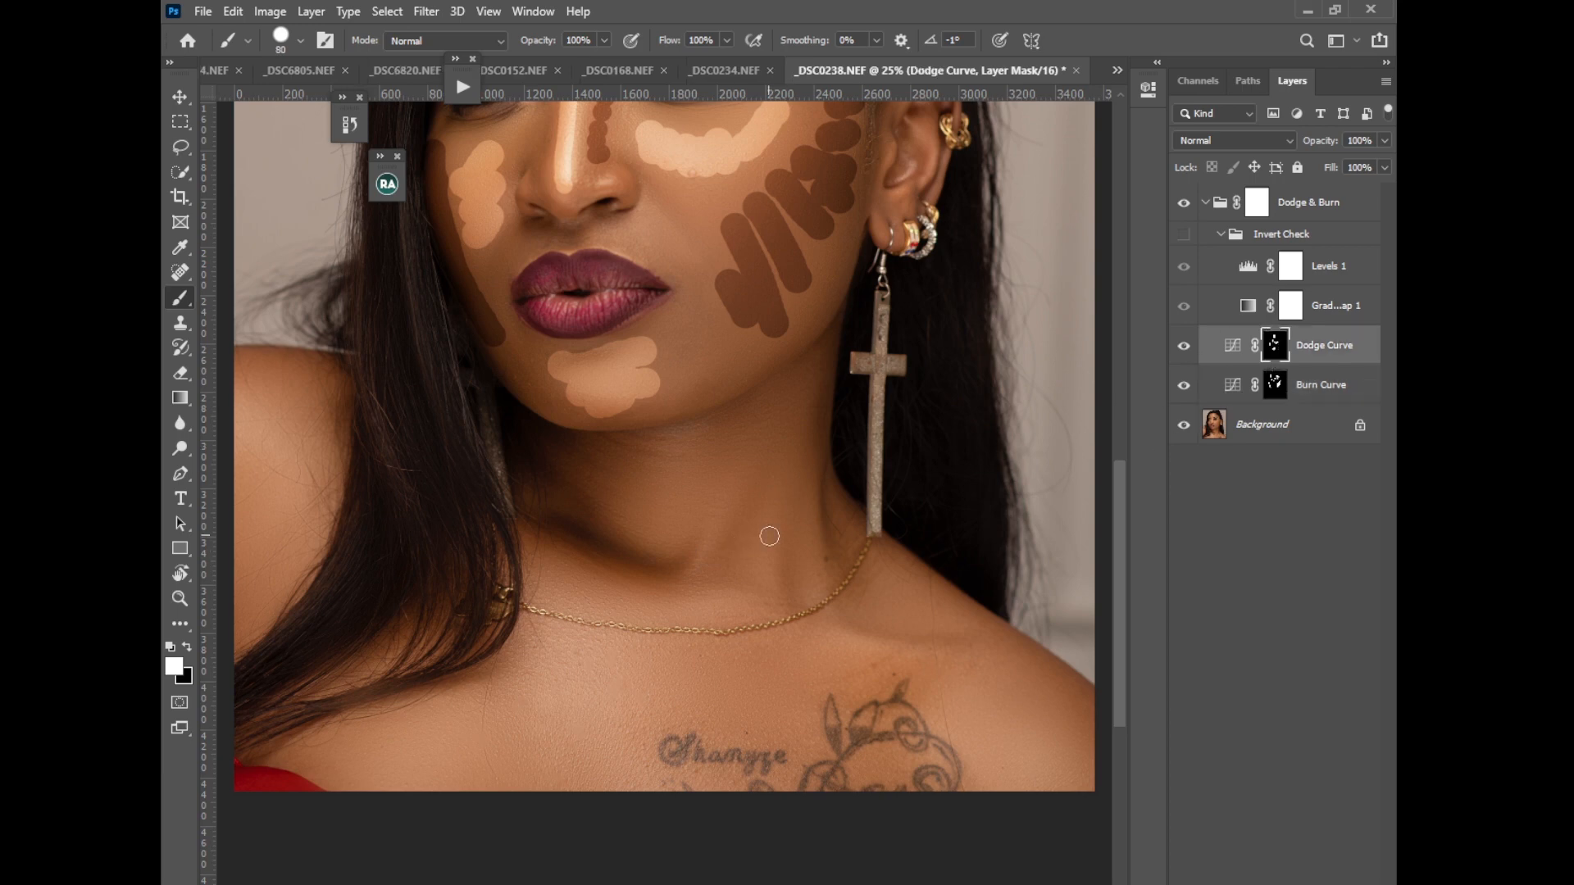
pyautogui.moveTo(701, 573); pyautogui.dragTo(724, 509)
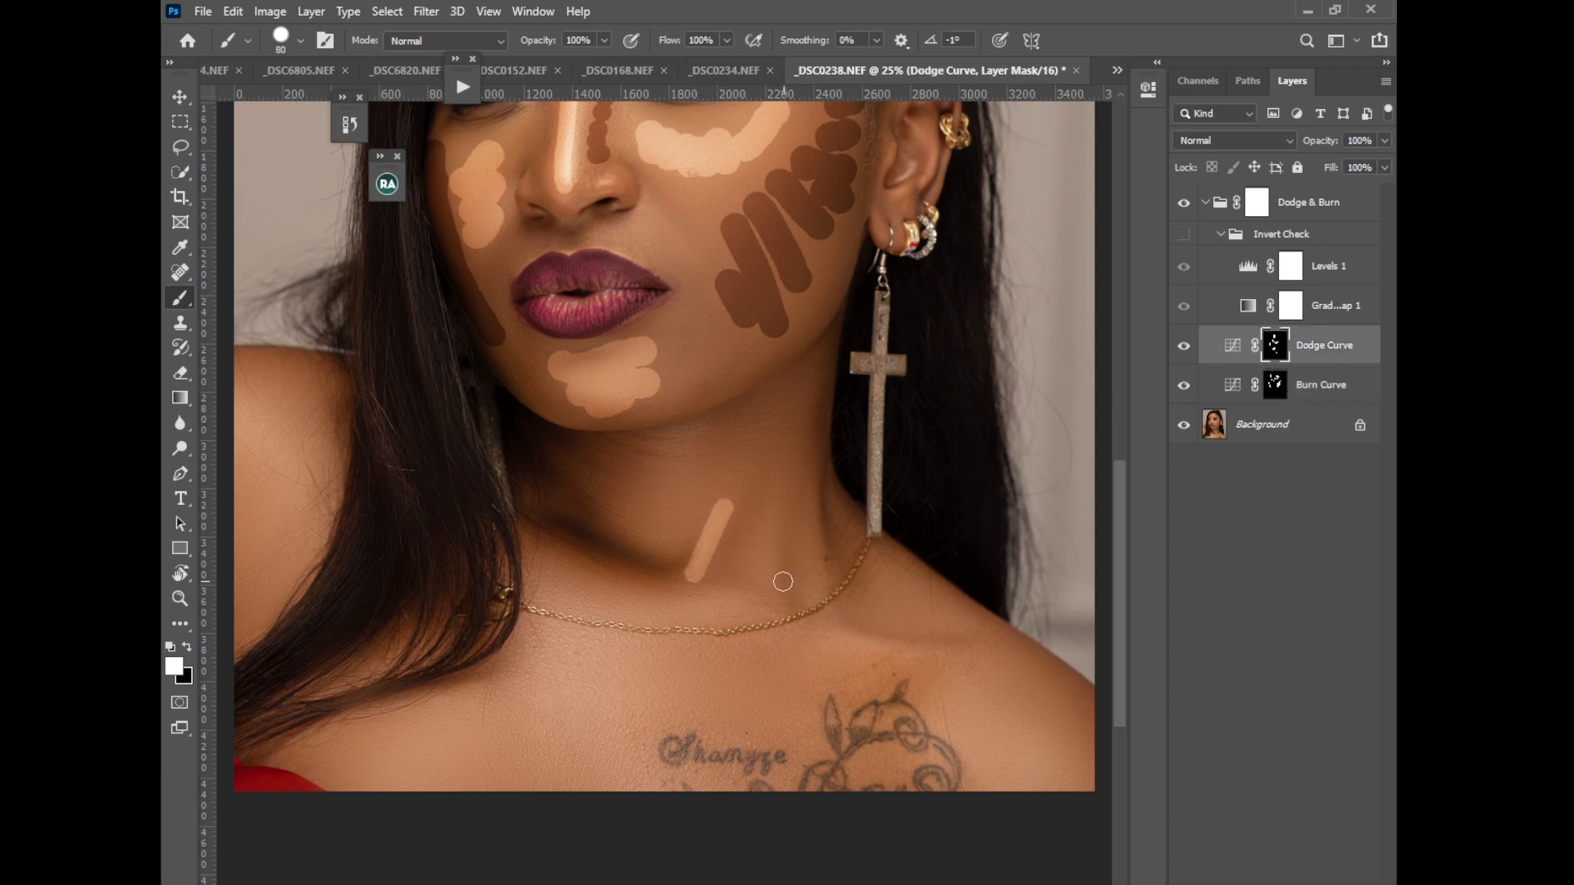
pyautogui.moveTo(780, 556); pyautogui.dragTo(779, 504)
pyautogui.moveTo(848, 641); pyautogui.dragTo(948, 653)
pyautogui.scroll(-3, 1122, 541)
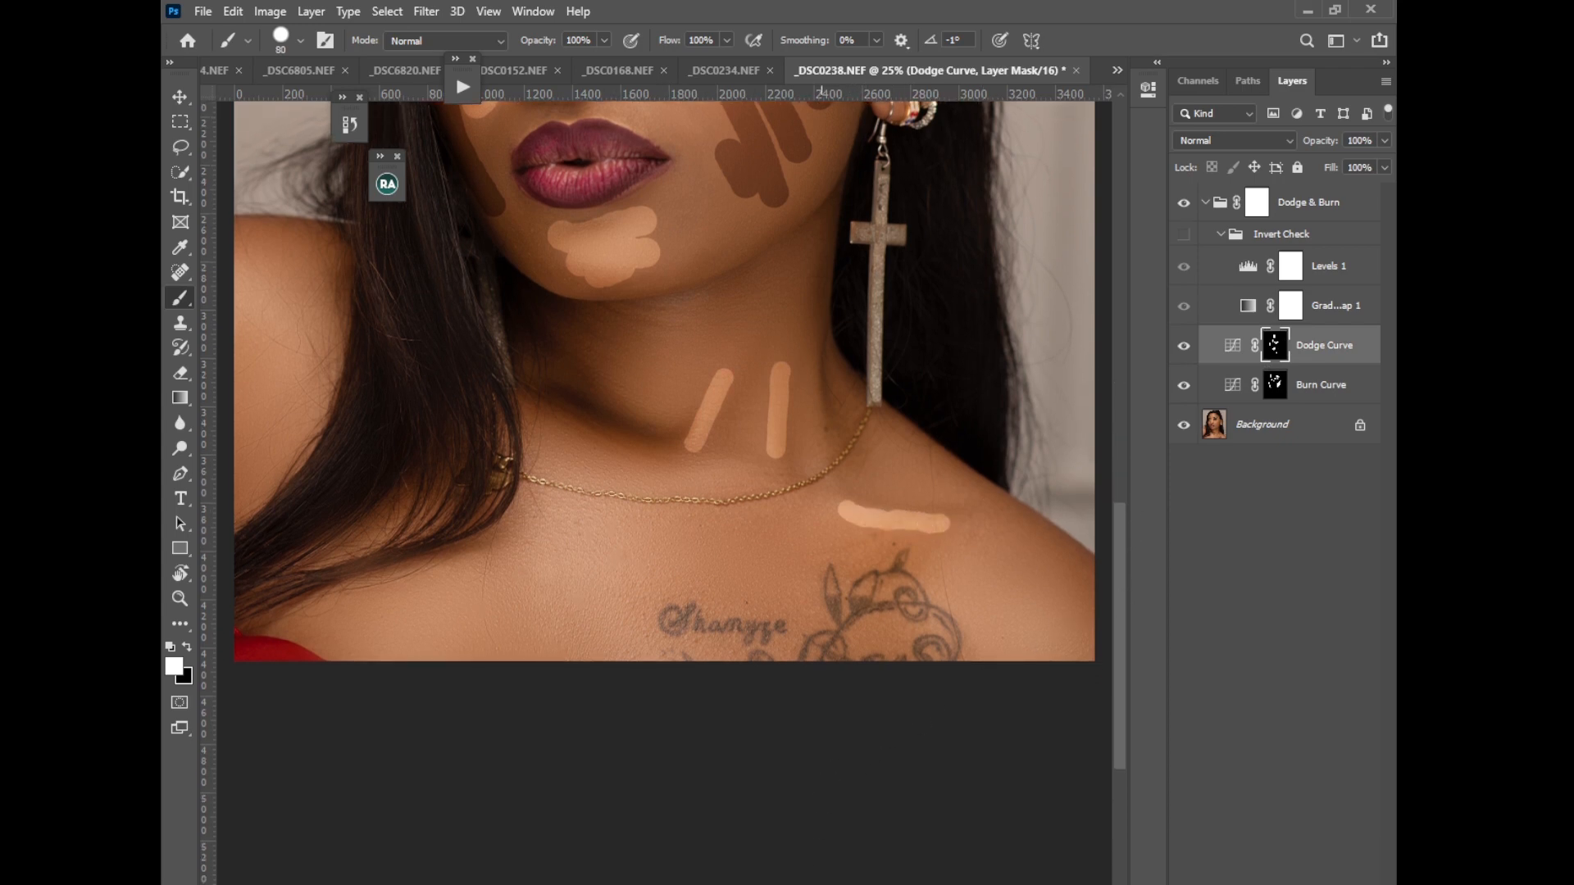
pyautogui.hscroll(-3, 685, 745)
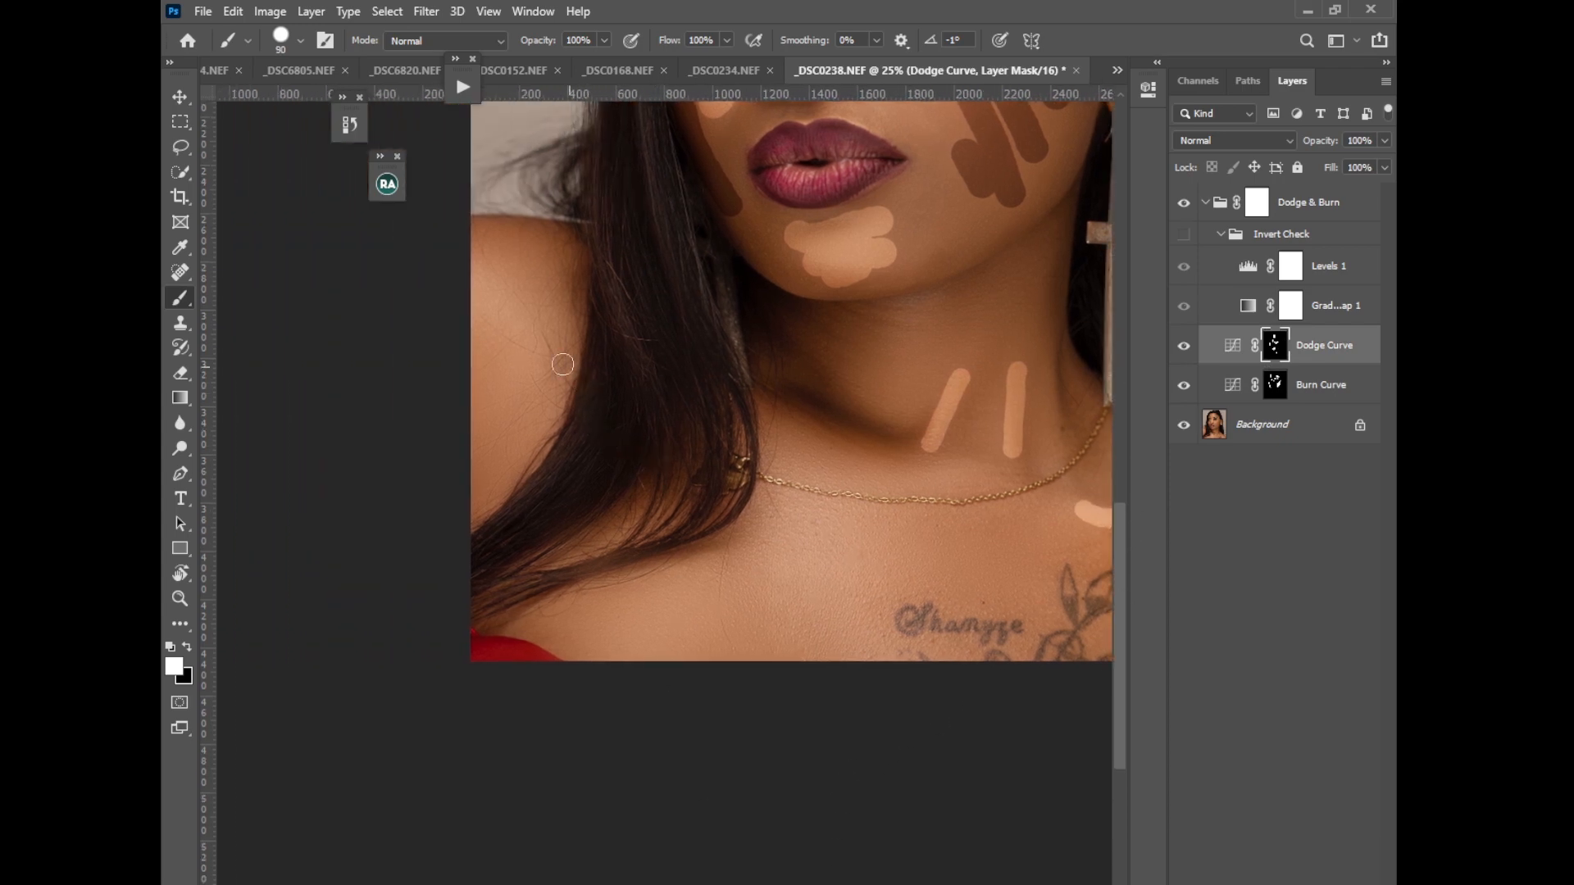
pyautogui.press(']')
pyautogui.press(']')
pyautogui.press(']')
pyautogui.press(']')
pyautogui.moveTo(468, 296)
pyautogui.mouseDown()
pyautogui.moveTo(471, 271)
pyautogui.moveTo(488, 299)
pyautogui.moveTo(500, 282)
pyautogui.mouseUp()
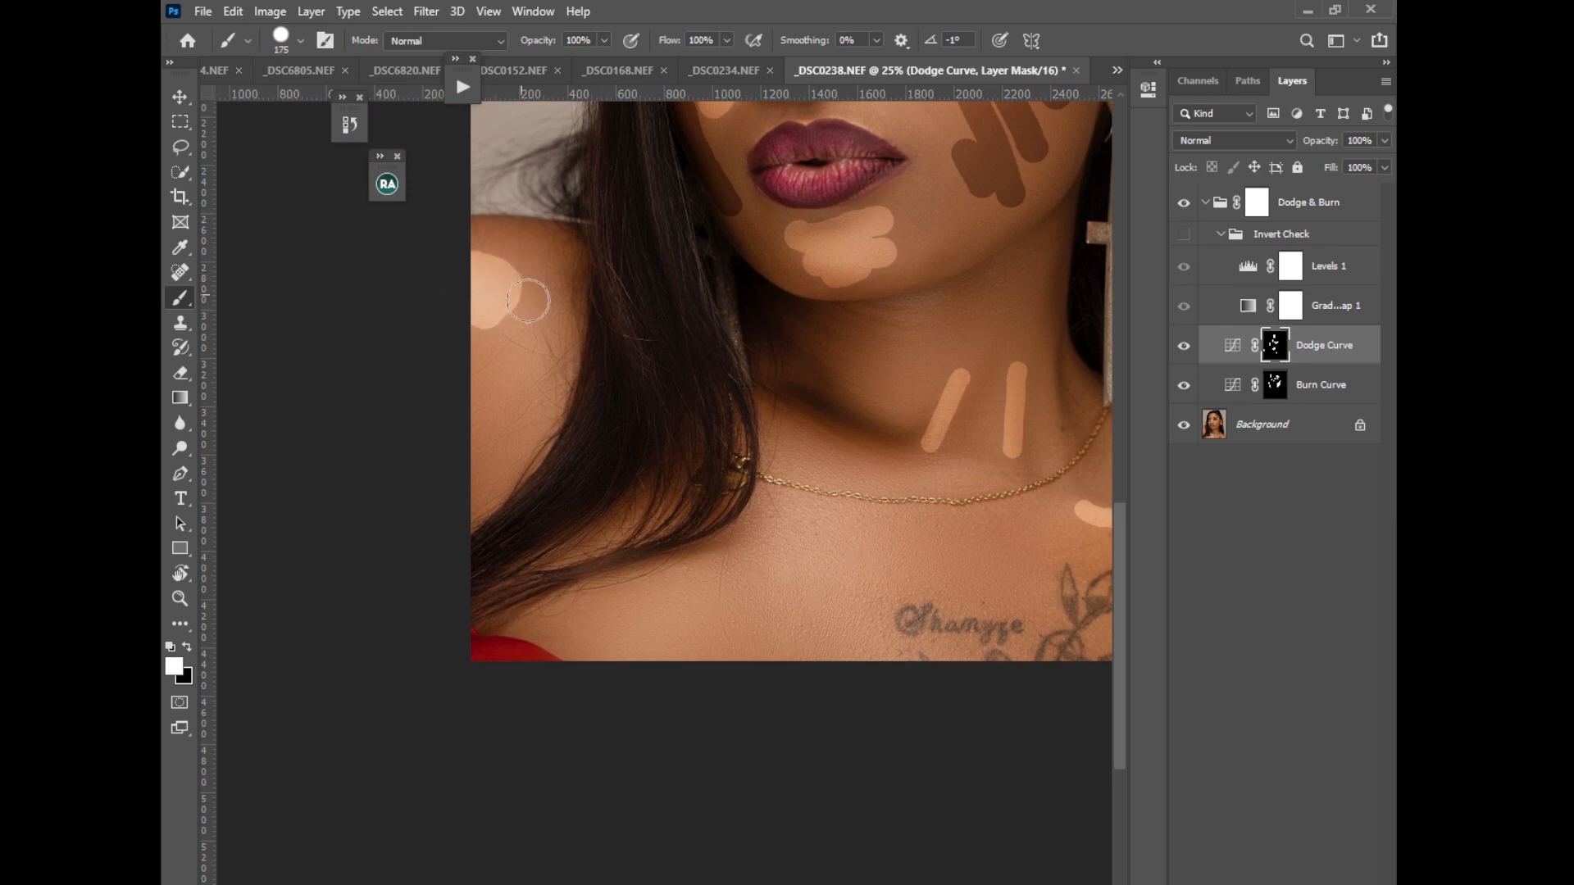
pyautogui.press(']')
pyautogui.hotkey('ctrl', 'z')
# Reduce the brush size to 80 px and paint a highlight patch on the shoulder at the photo's left edge
pyautogui.press('[')
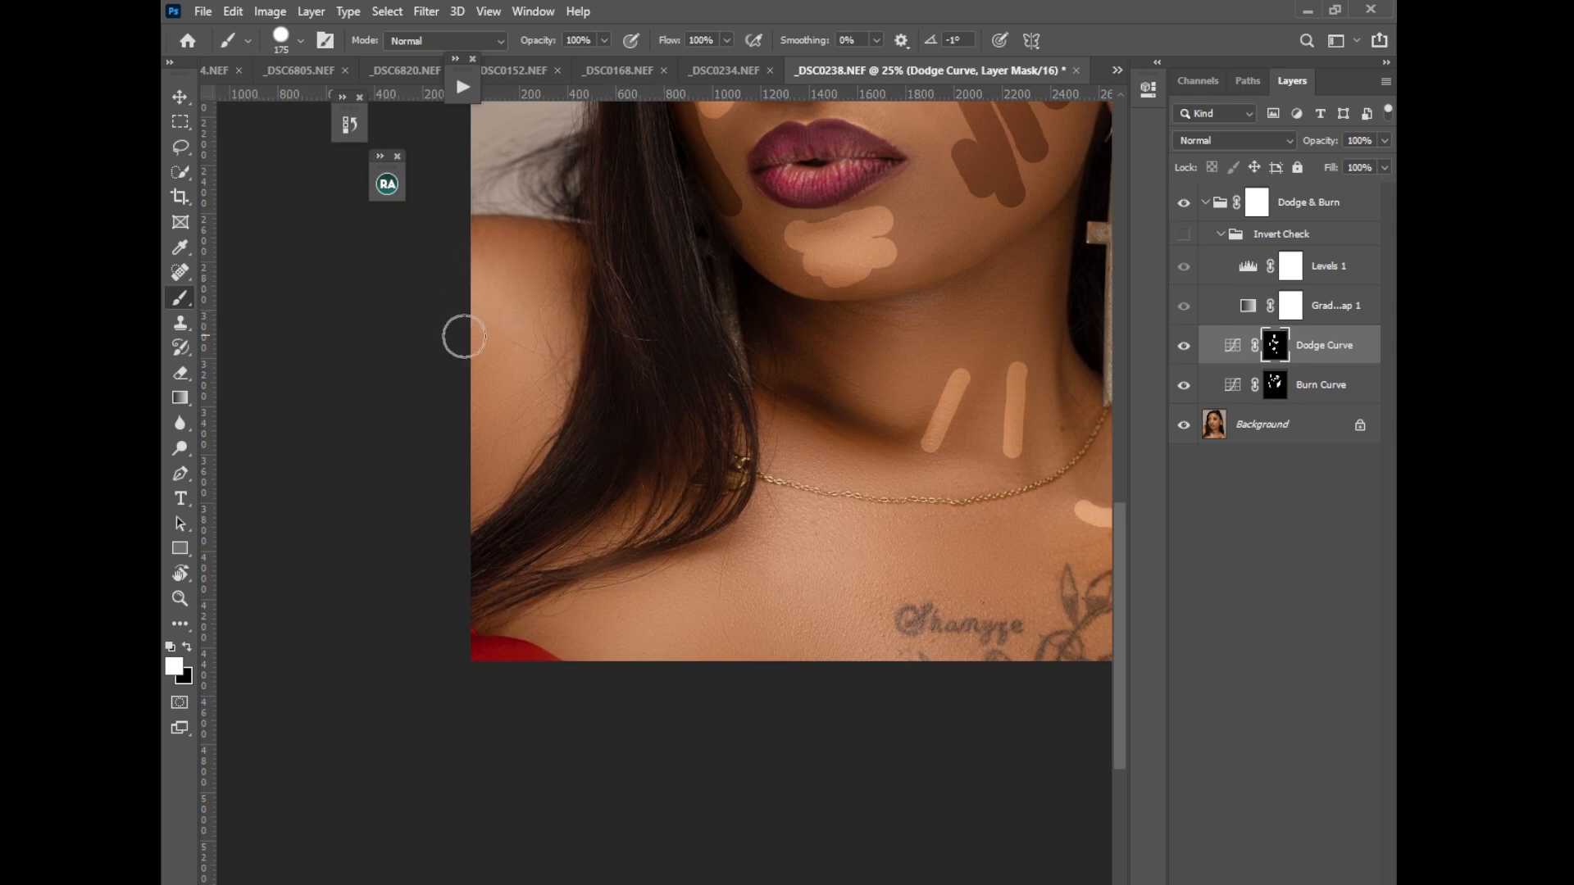
pyautogui.press('[')
pyautogui.press('[')
pyautogui.press('[')
pyautogui.press('[')
pyautogui.moveTo(469, 283)
pyautogui.mouseDown()
pyautogui.moveTo(490, 324)
pyautogui.moveTo(500, 282)
pyautogui.moveTo(543, 316)
pyautogui.mouseUp()
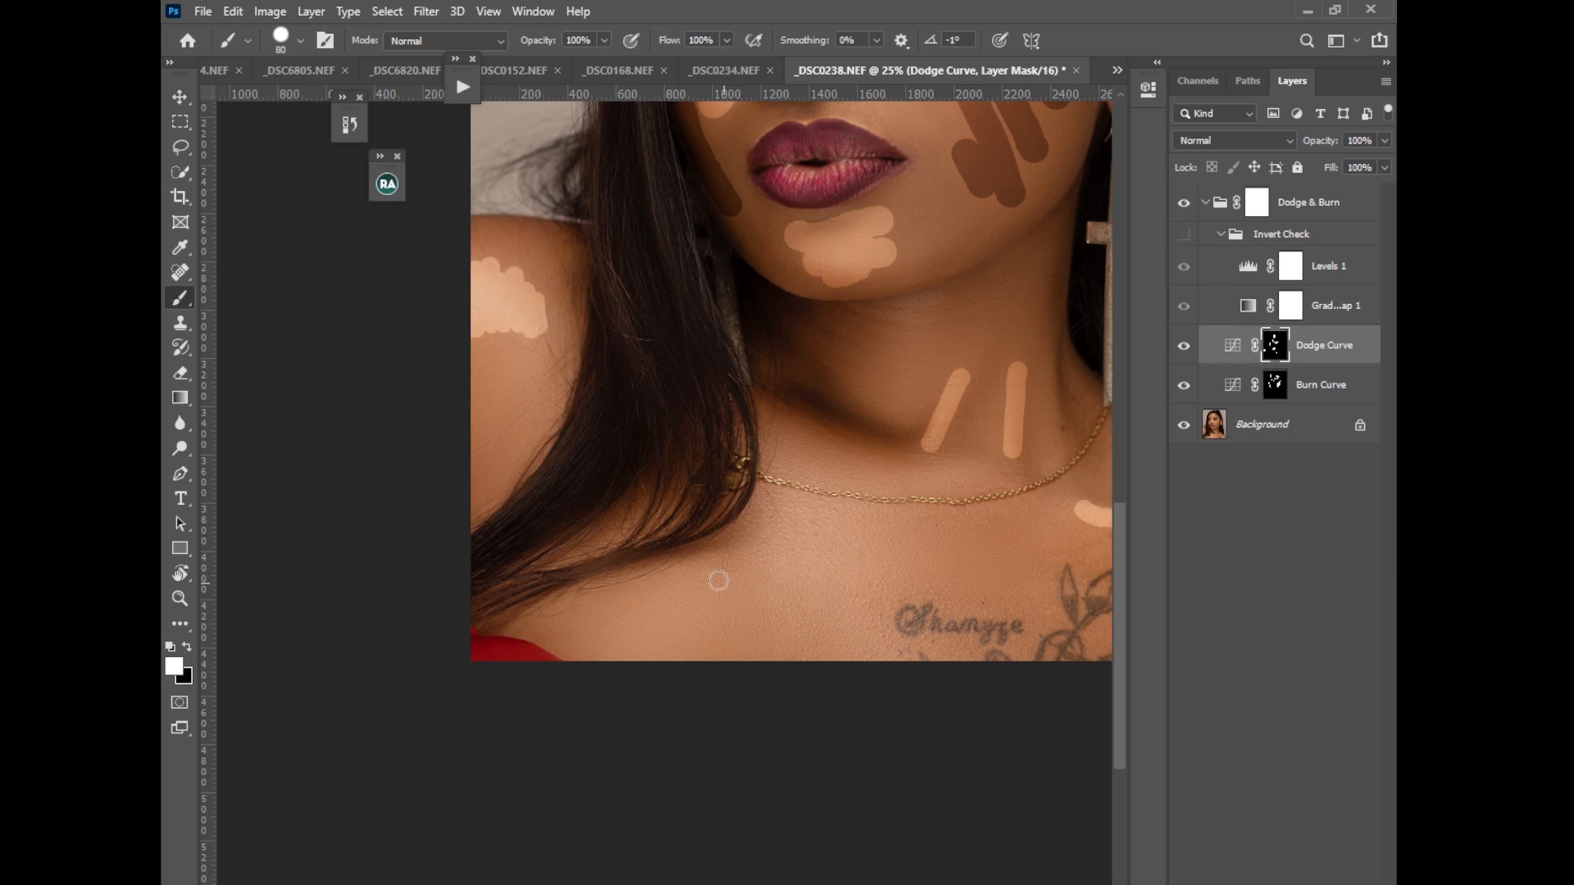
# Paint highlight strokes across the upper chest below the necklace and on the shoulder beside the tattoo
pyautogui.moveTo(701, 561)
pyautogui.mouseDown()
pyautogui.moveTo(734, 597)
pyautogui.moveTo(793, 521)
pyautogui.moveTo(842, 532)
pyautogui.mouseUp()
pyautogui.moveTo(685, 574); pyautogui.dragTo(700, 620)
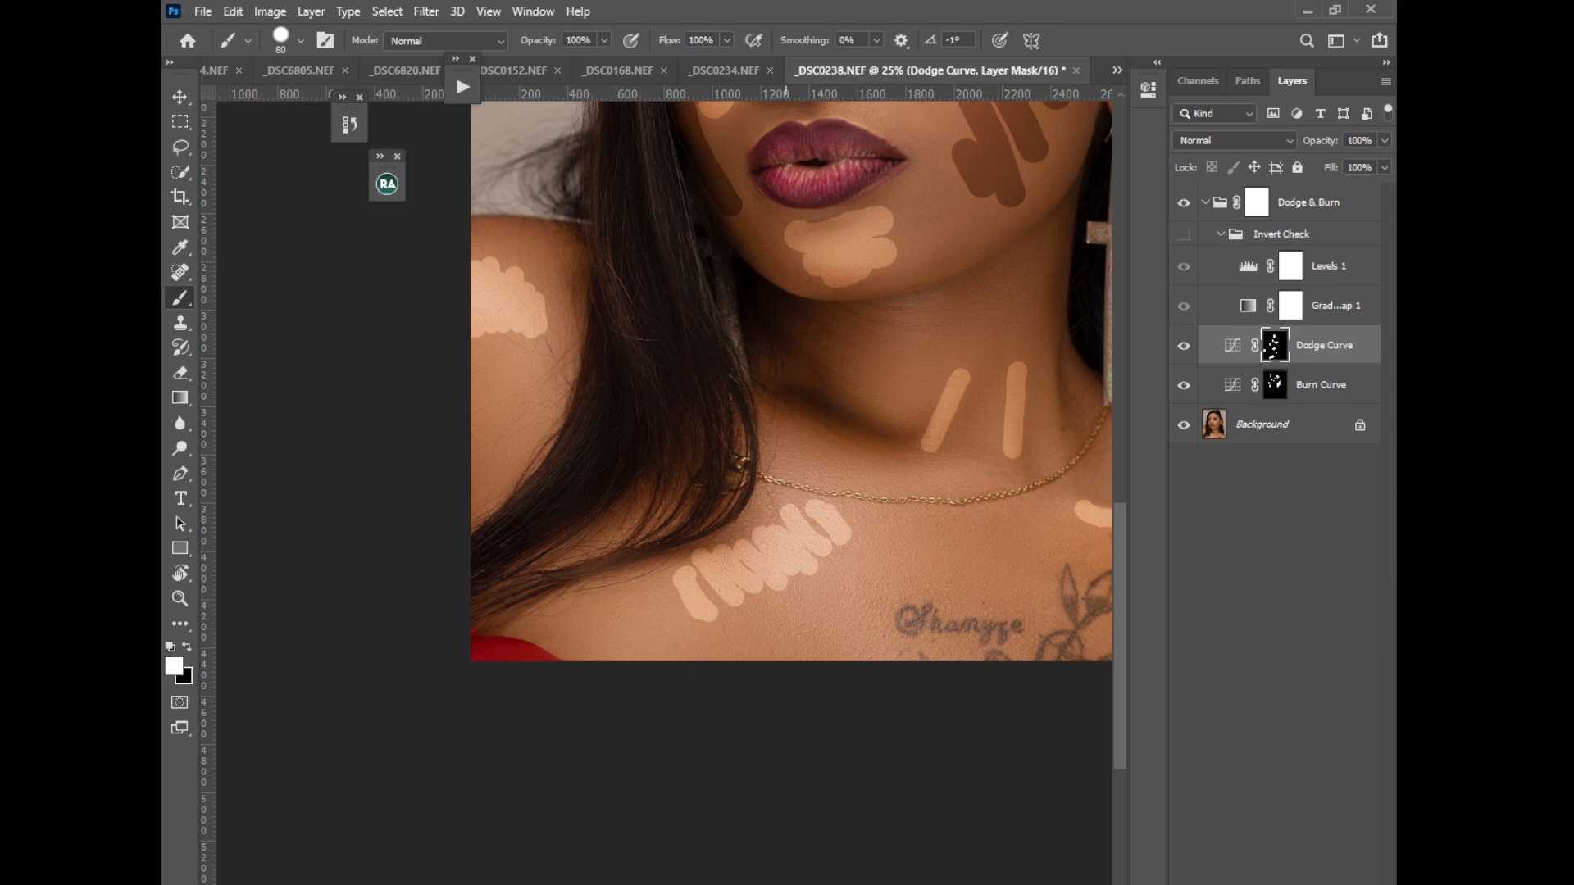
pyautogui.hscroll(5, 853, 731)
pyautogui.moveTo(840, 582)
pyautogui.mouseDown()
pyautogui.moveTo(890, 598)
pyautogui.moveTo(874, 628)
pyautogui.moveTo(909, 617)
pyautogui.moveTo(905, 649)
pyautogui.mouseUp()
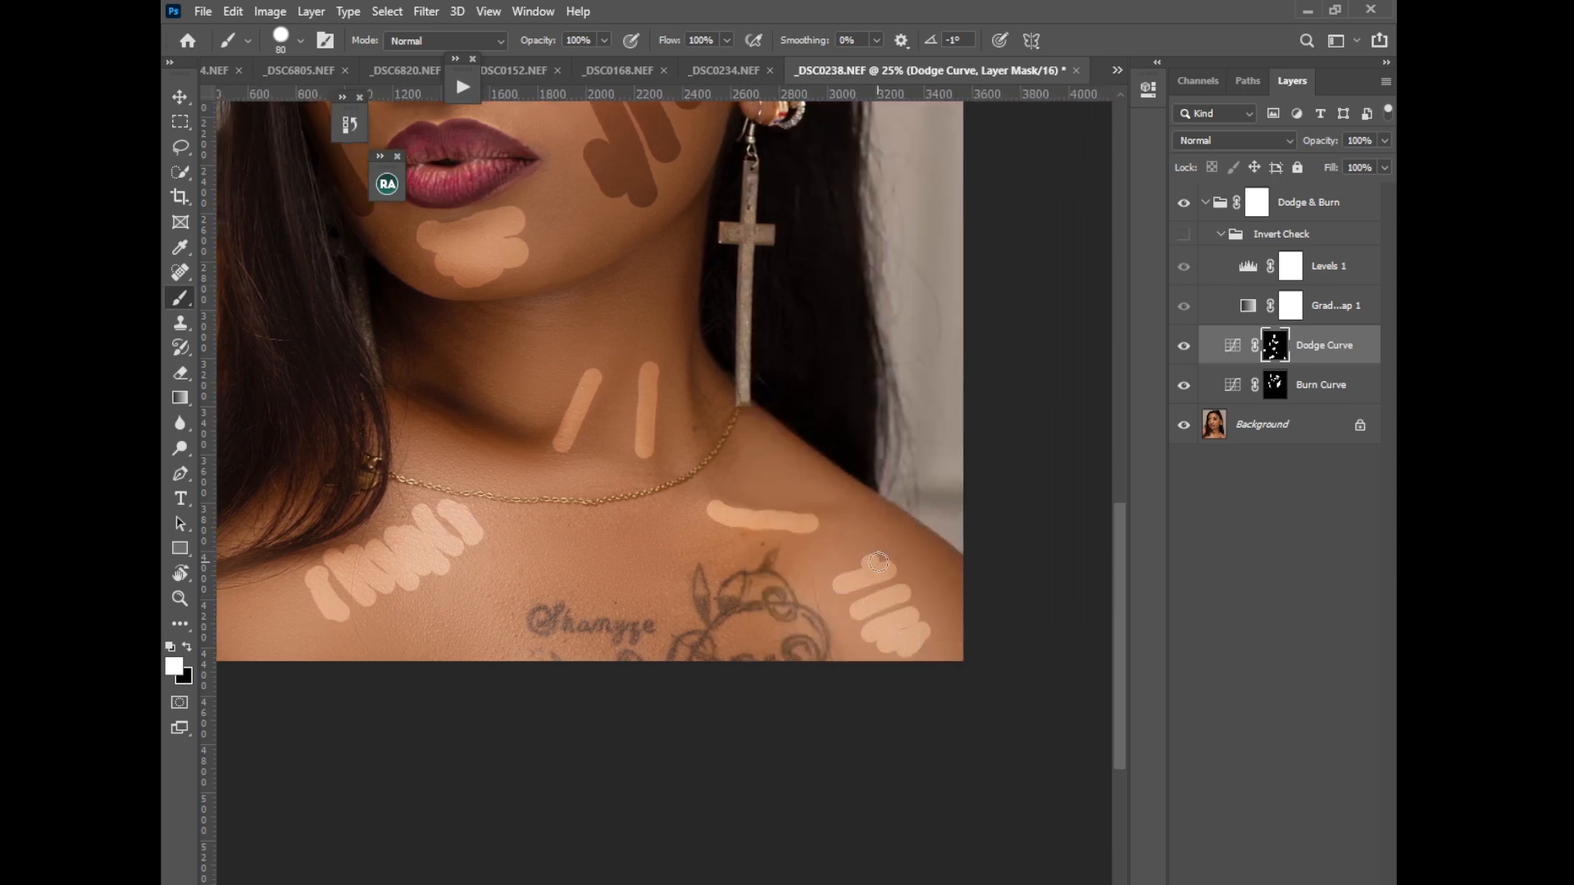
# Target the Burn Curve mask and paint shadow strokes between the neck highlights and along the earring side of the neck
pyautogui.click(1277, 389)
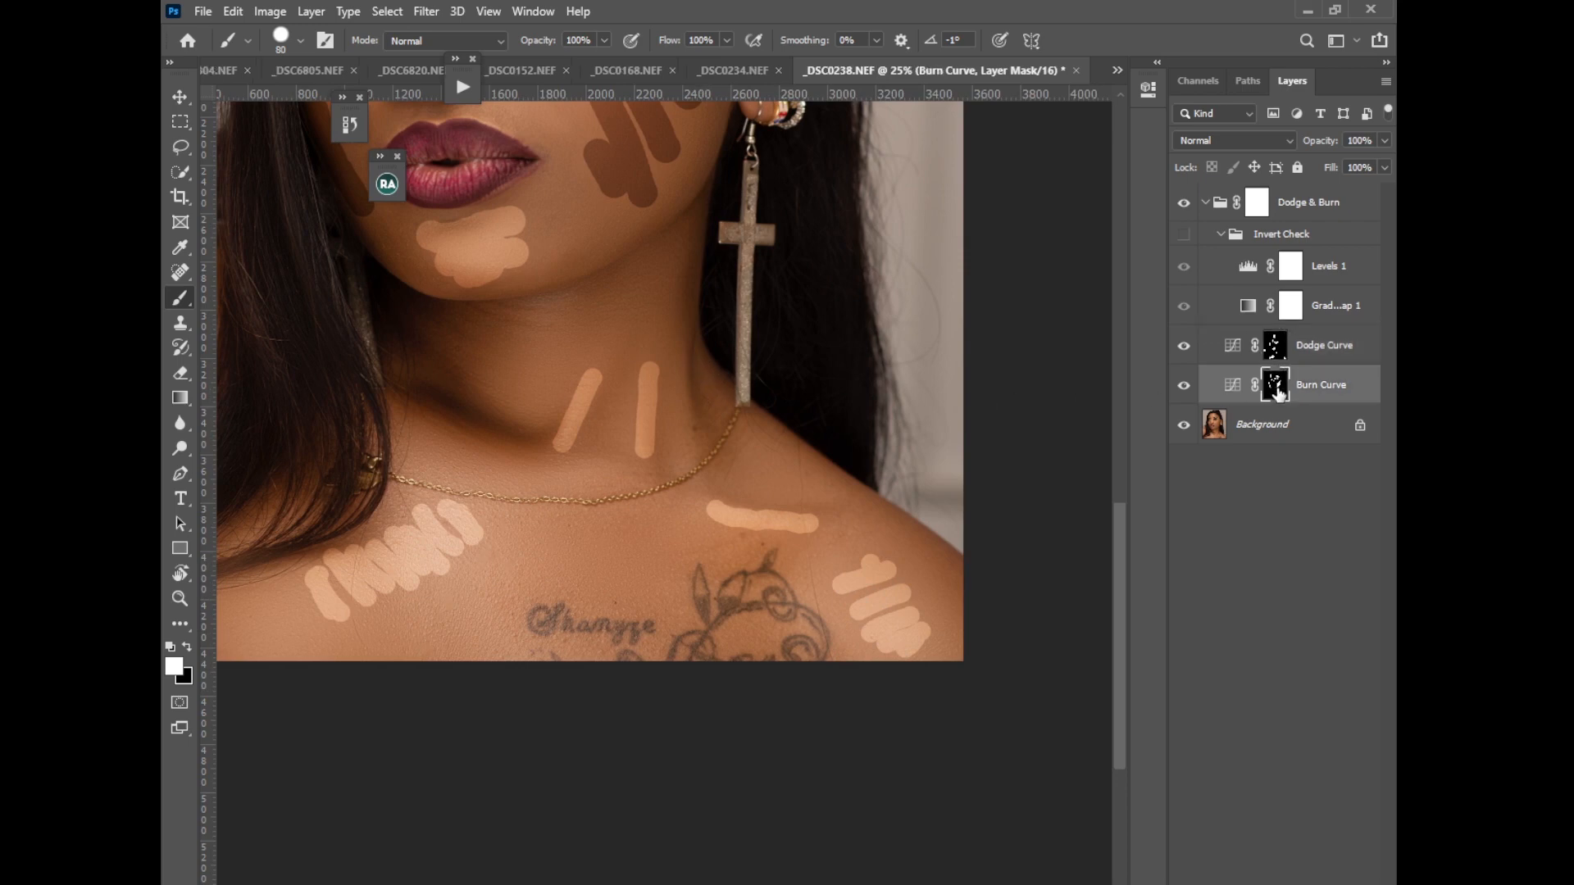
pyautogui.moveTo(698, 391); pyautogui.dragTo(703, 446)
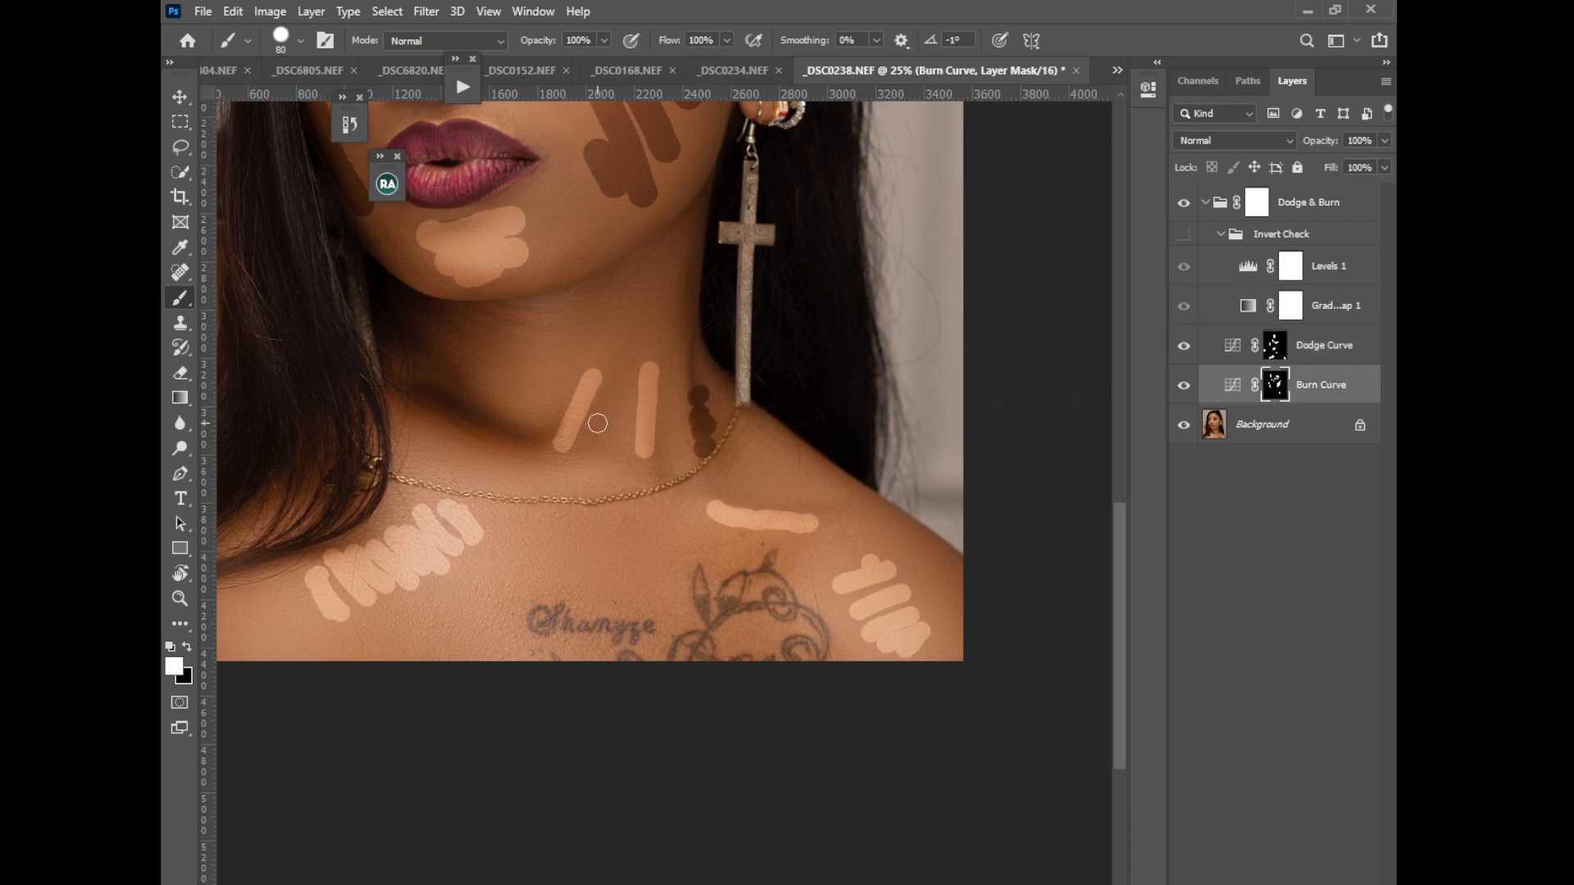
pyautogui.moveTo(598, 423); pyautogui.dragTo(634, 341)
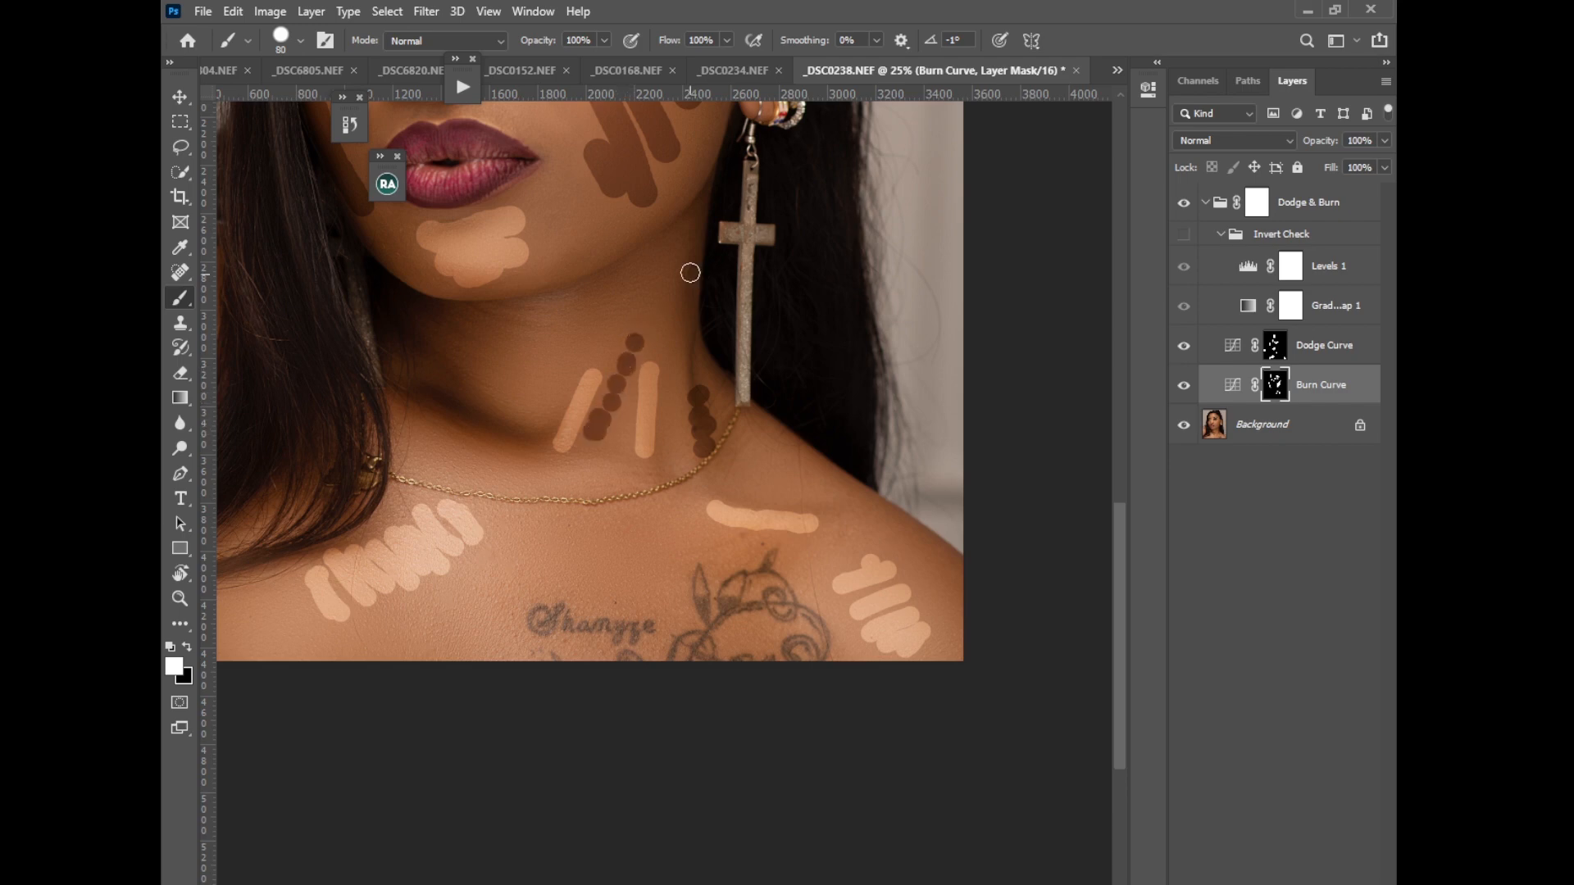
pyautogui.click(687, 263)
pyautogui.moveTo(686, 282); pyautogui.dragTo(676, 344)
# Feather the Dodge Curve layer mask to 105.6 px
pyautogui.hotkey('ctrl', '-')
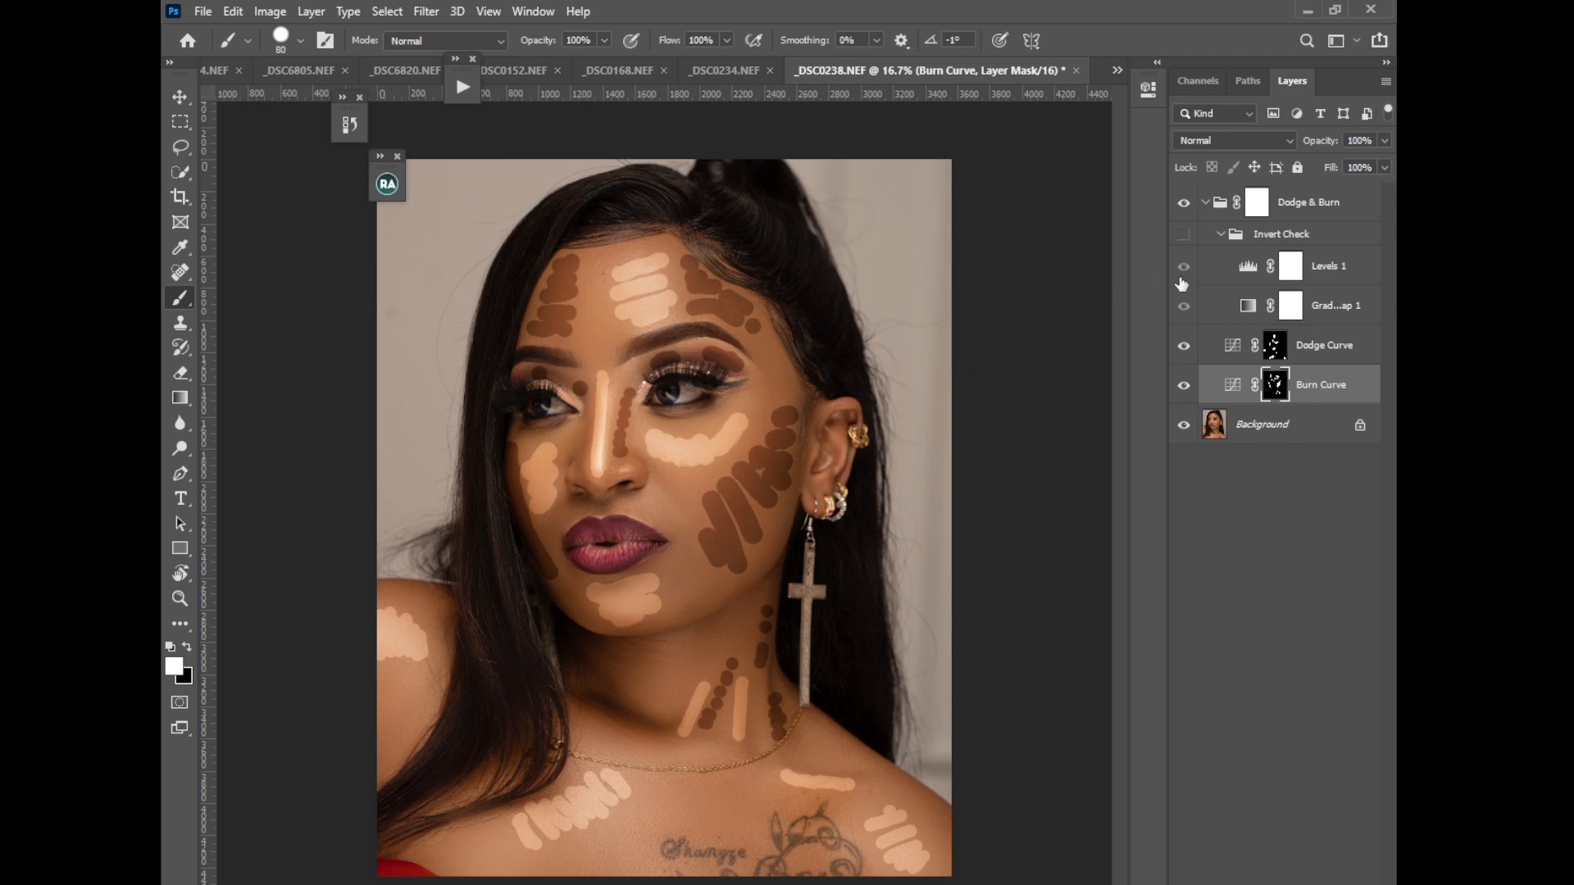
pyautogui.doubleClick(1275, 350)
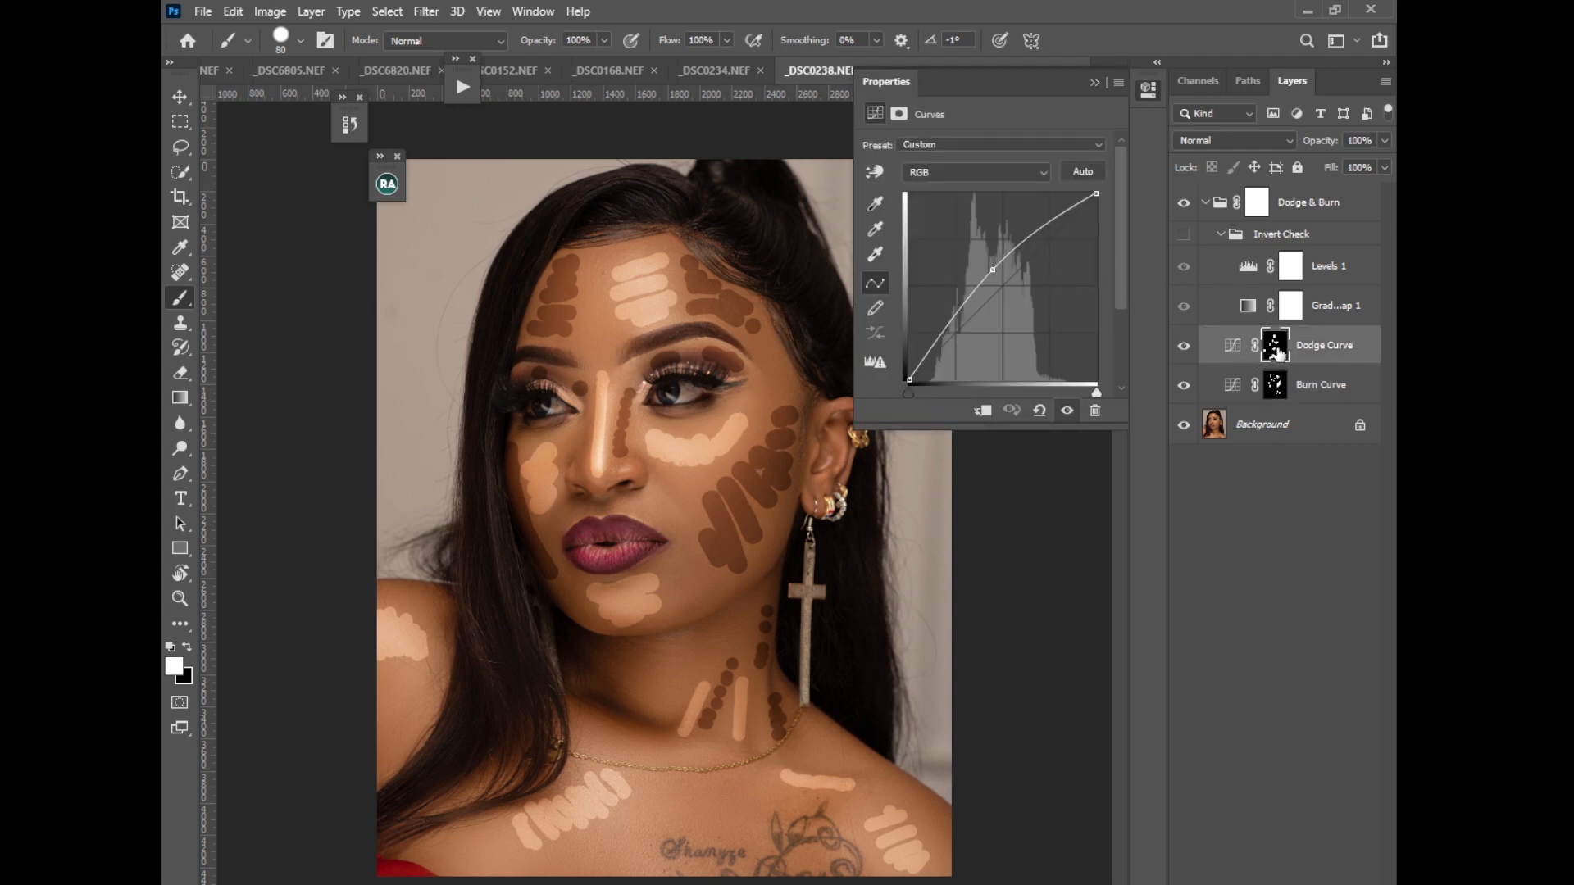
pyautogui.click(1275, 346)
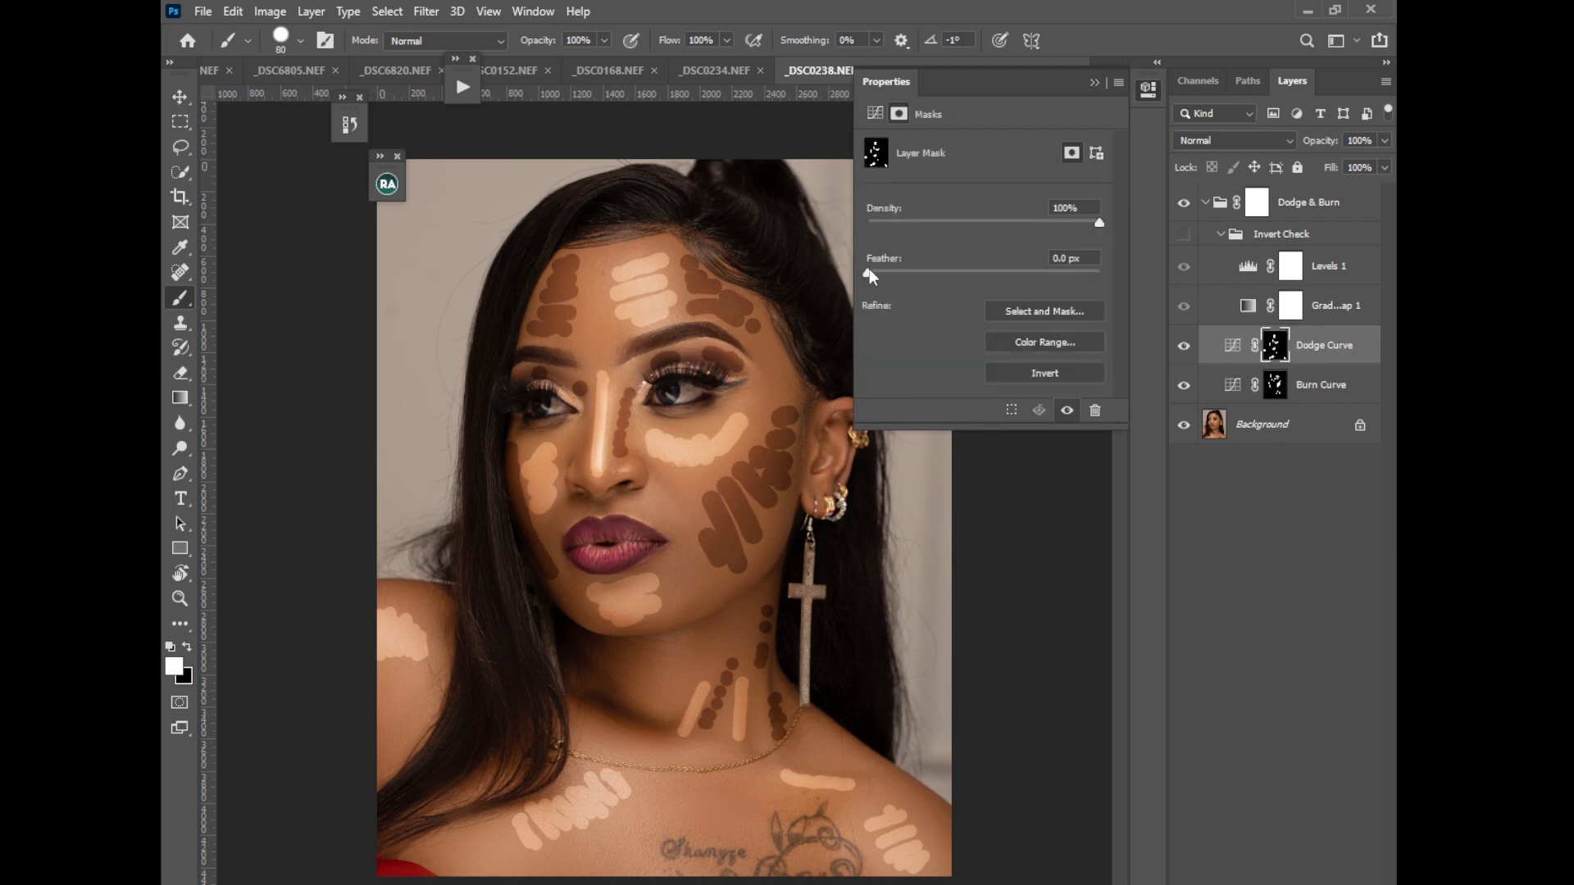
pyautogui.moveTo(867, 272); pyautogui.dragTo(1018, 273)
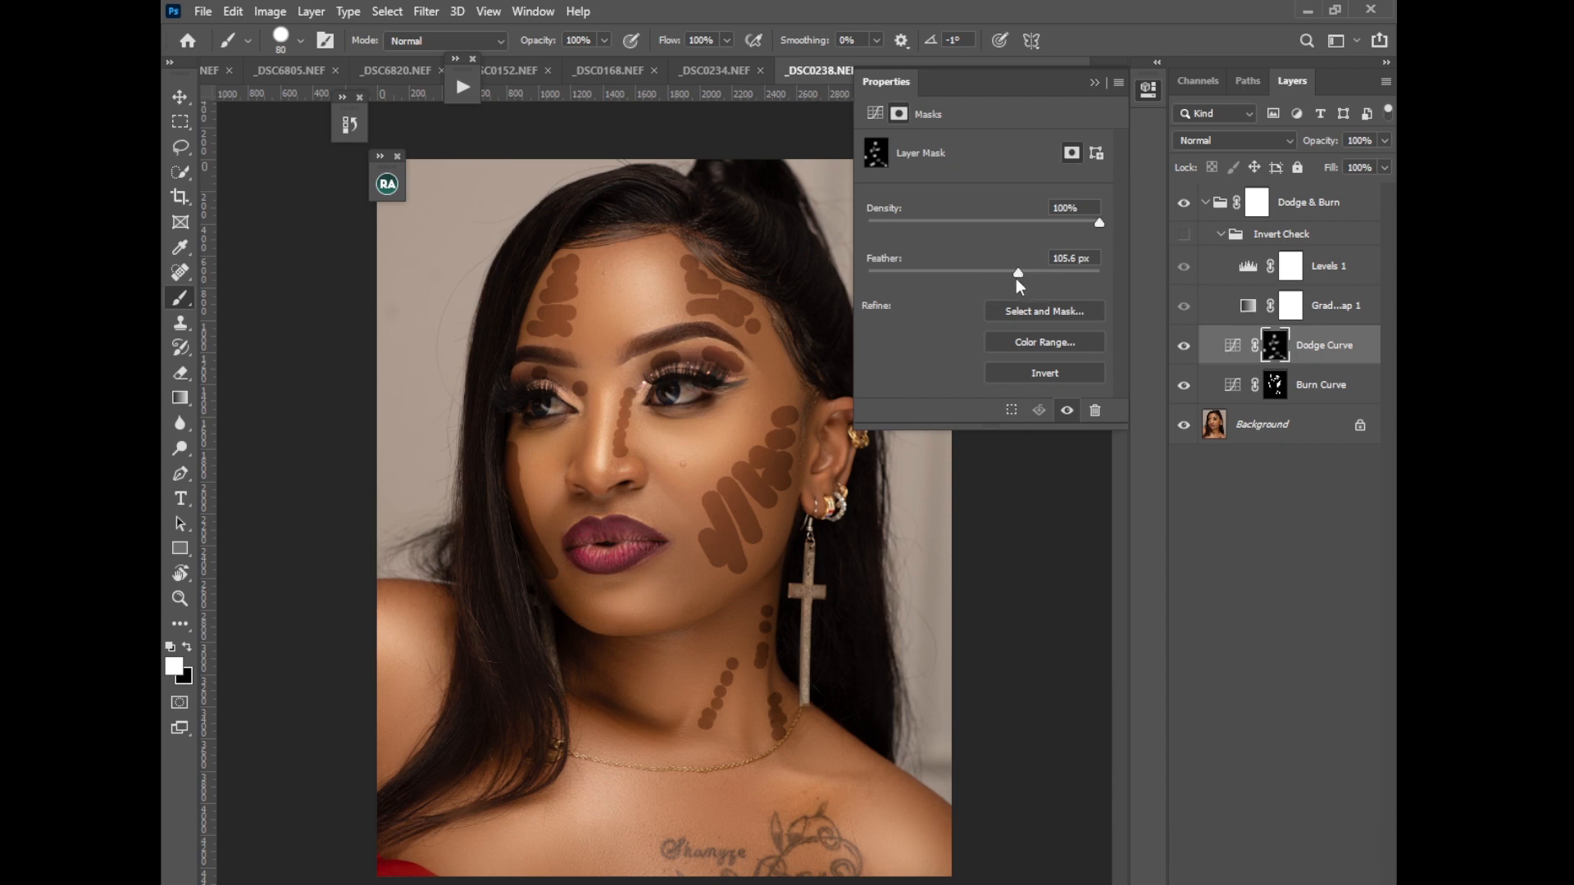
# Feather the Burn Curve layer mask to about 133.3 px and close its mask properties
pyautogui.click(1271, 384)
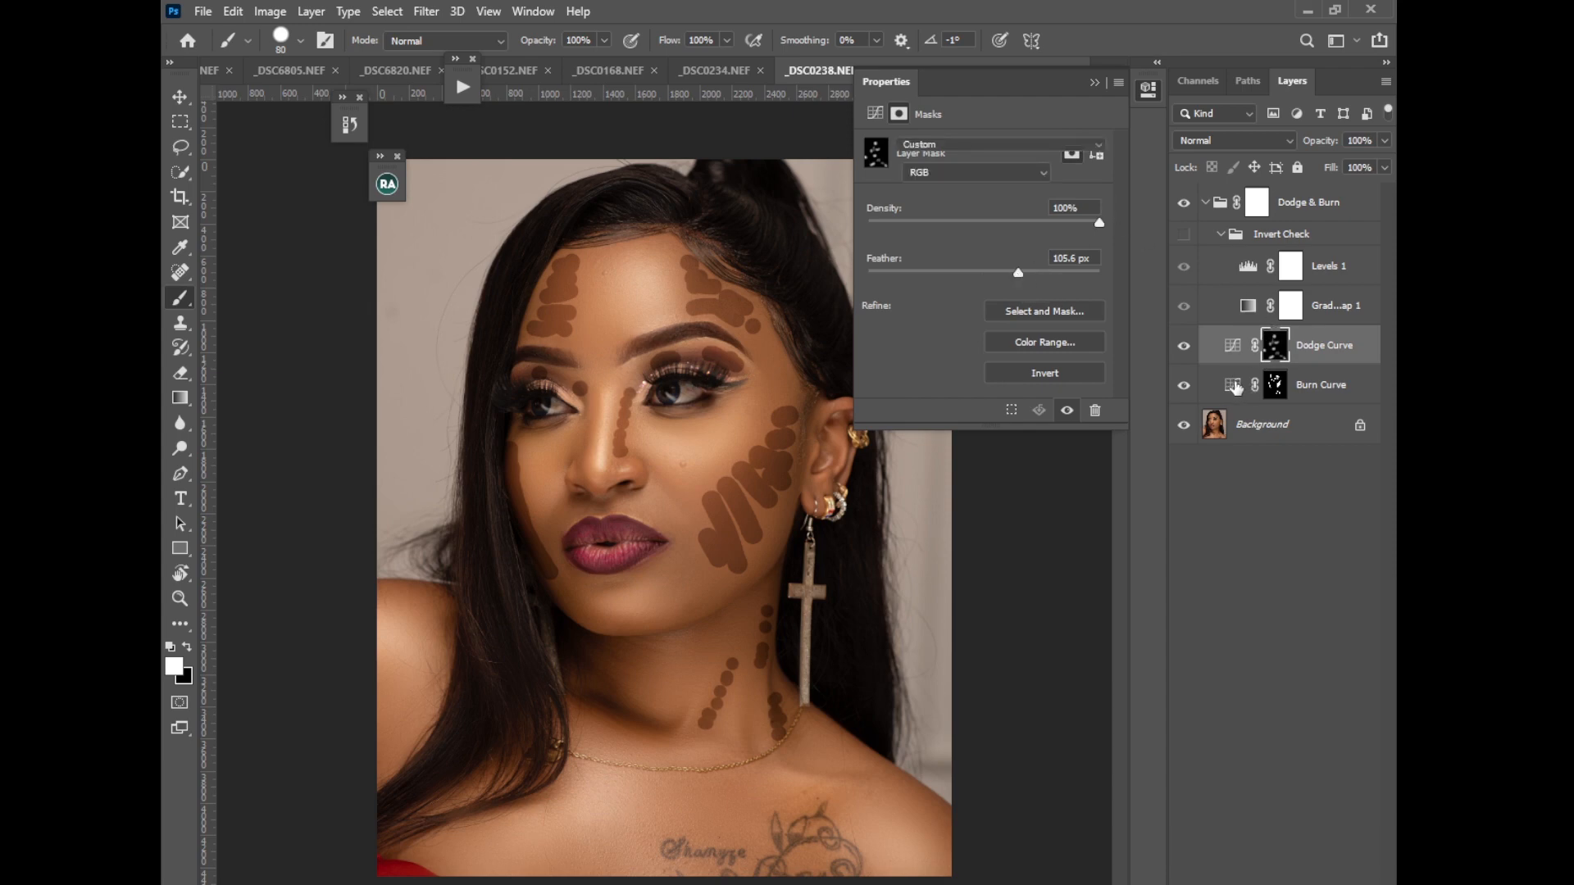
pyautogui.click(1274, 384)
pyautogui.moveTo(874, 272)
pyautogui.mouseDown()
pyautogui.moveTo(981, 273)
pyautogui.moveTo(1034, 297)
pyautogui.moveTo(1034, 278)
pyautogui.mouseUp()
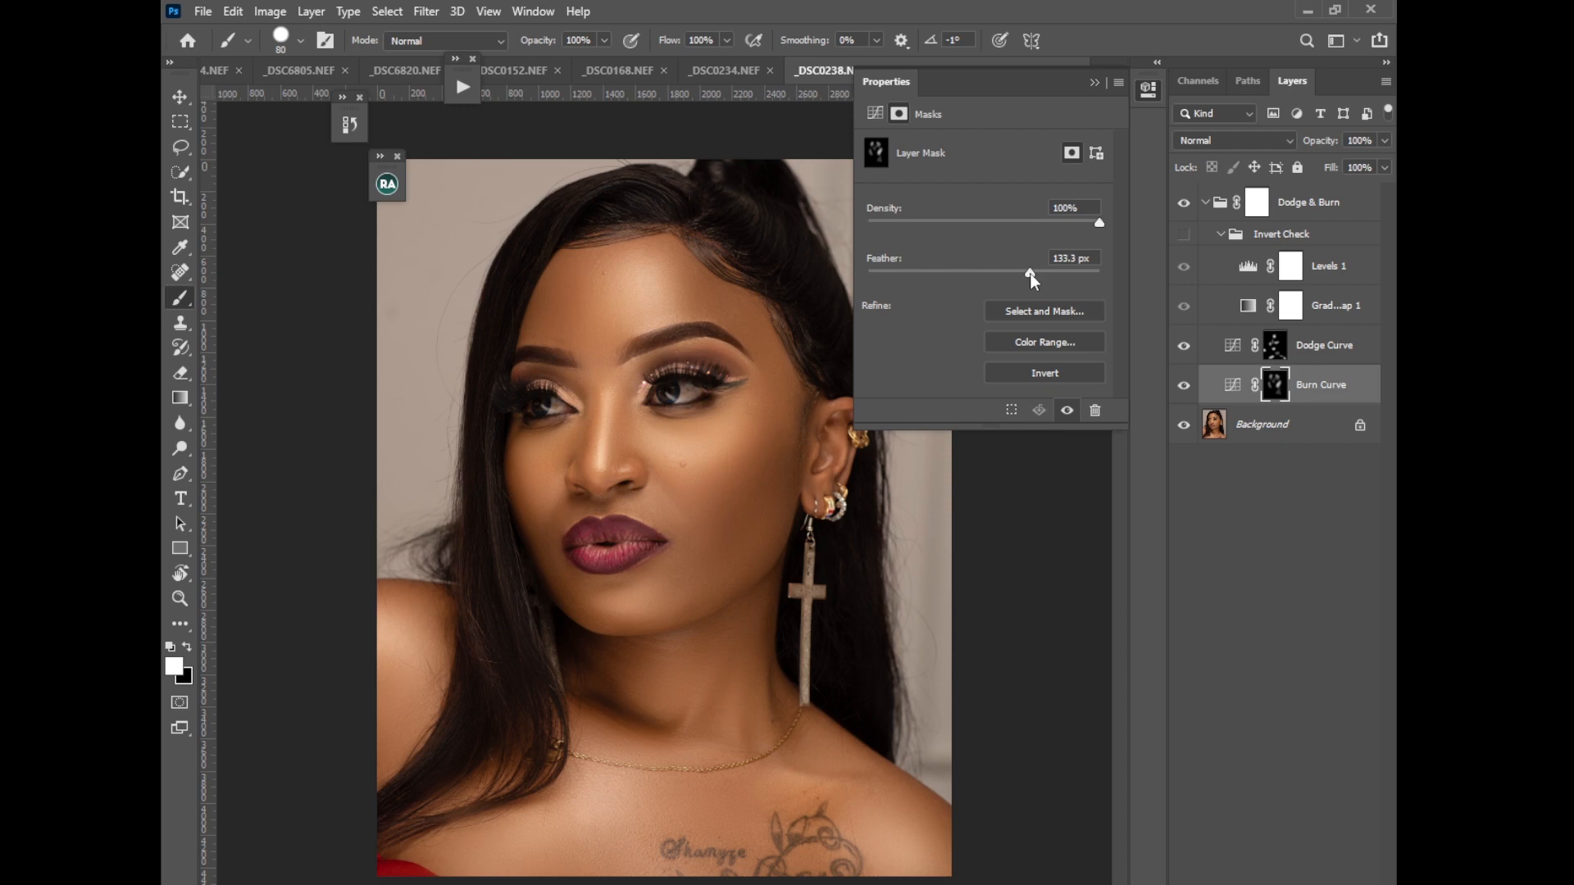
pyautogui.moveTo(1033, 282); pyautogui.dragTo(1031, 281)
pyautogui.click(1095, 83)
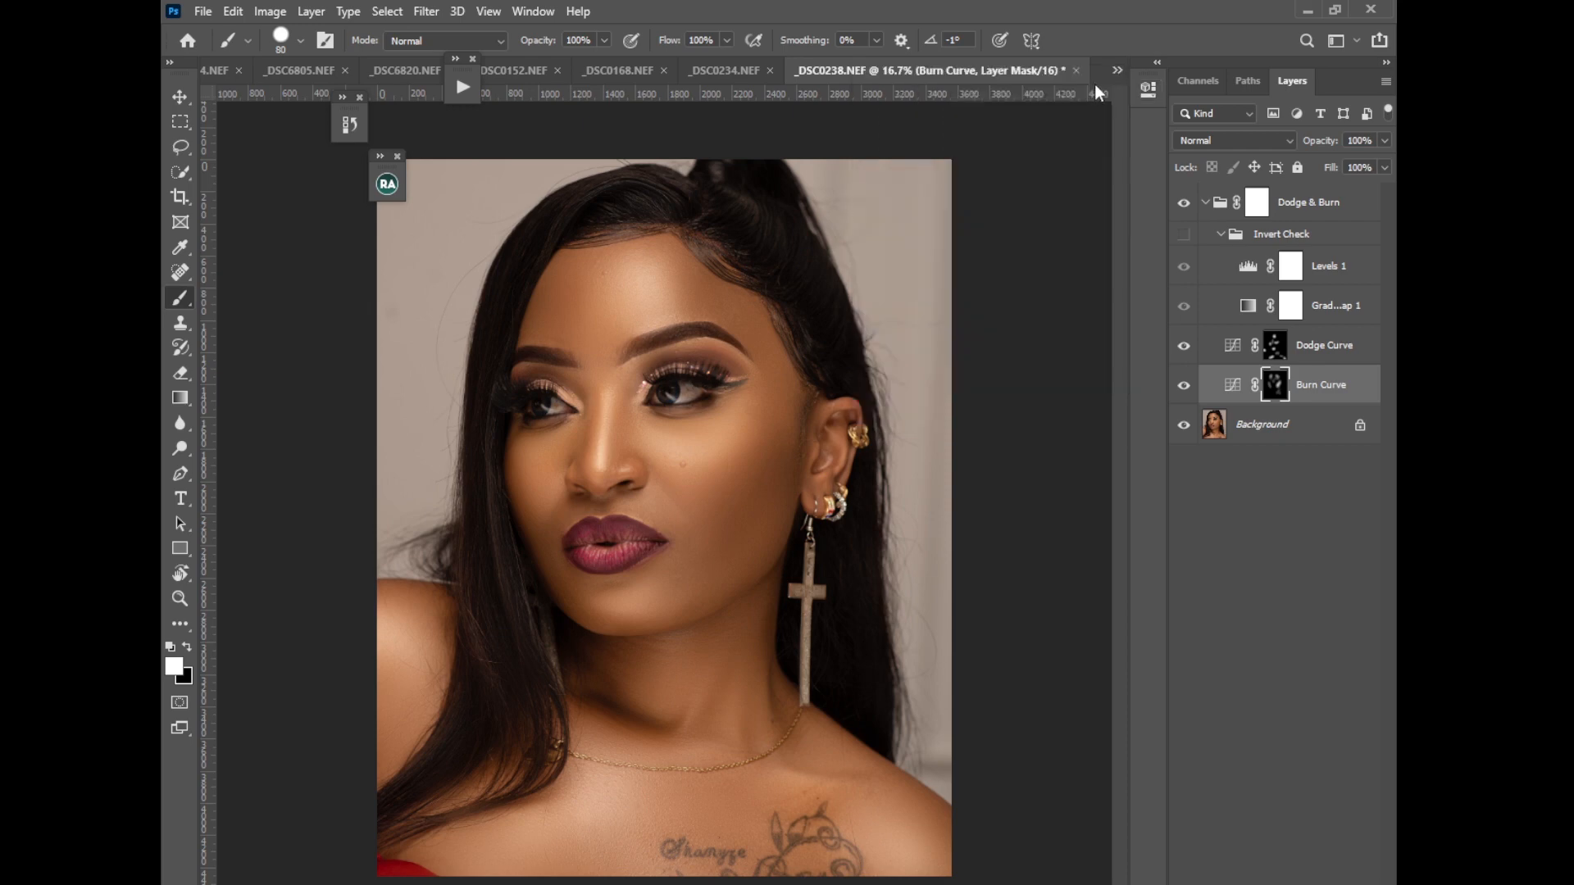
# Collapse the Dodge & Burn group and compare the portrait with the group off and on
pyautogui.click(1205, 204)
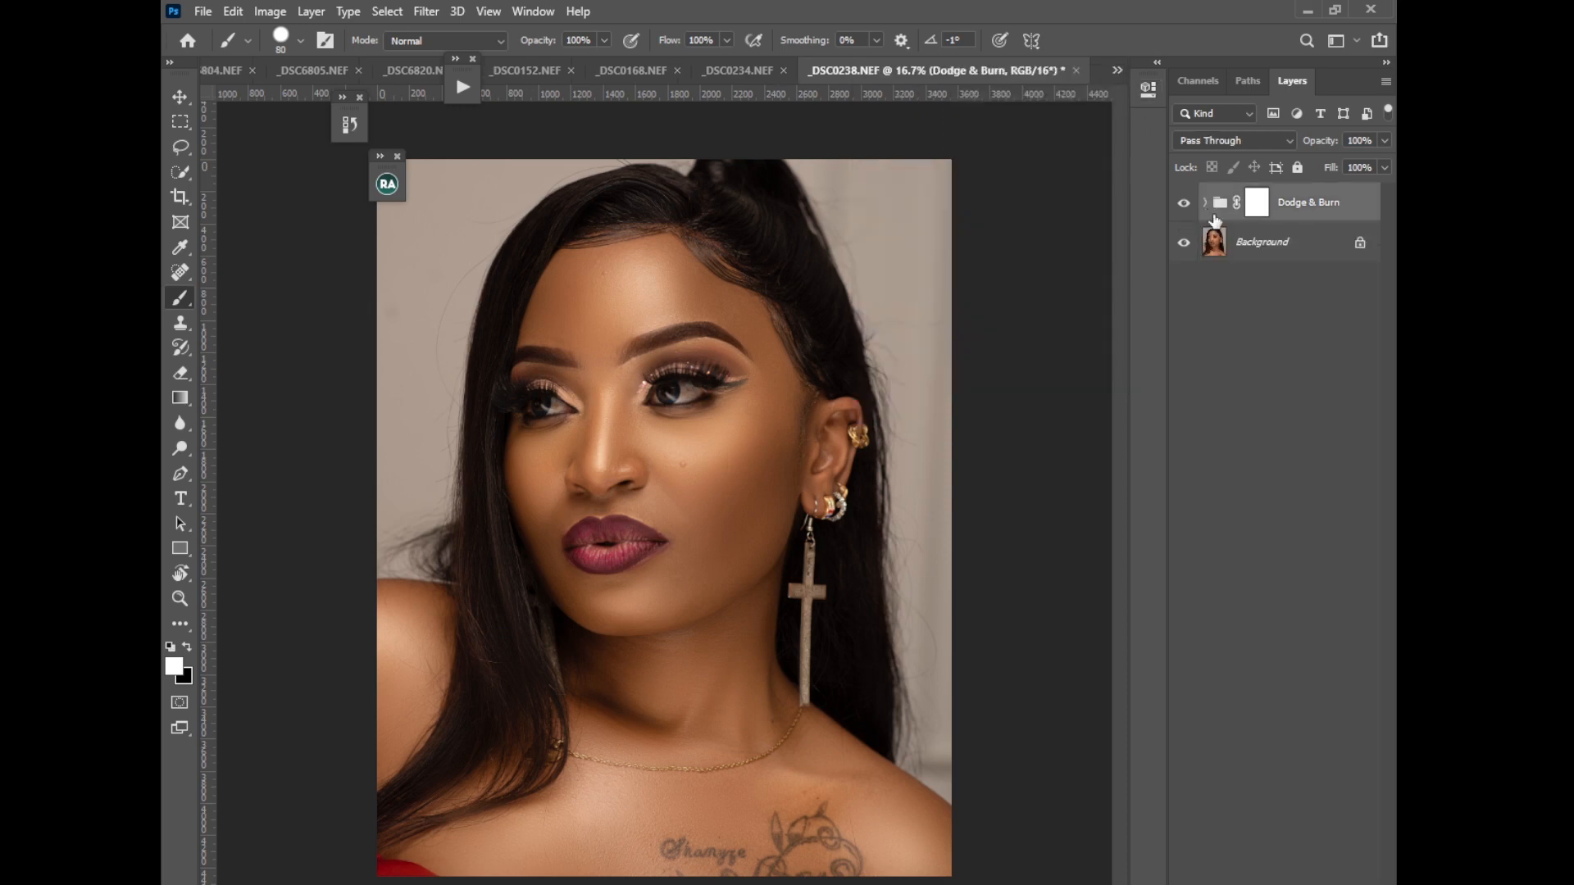
pyautogui.click(1185, 204)
pyautogui.click(1183, 204)
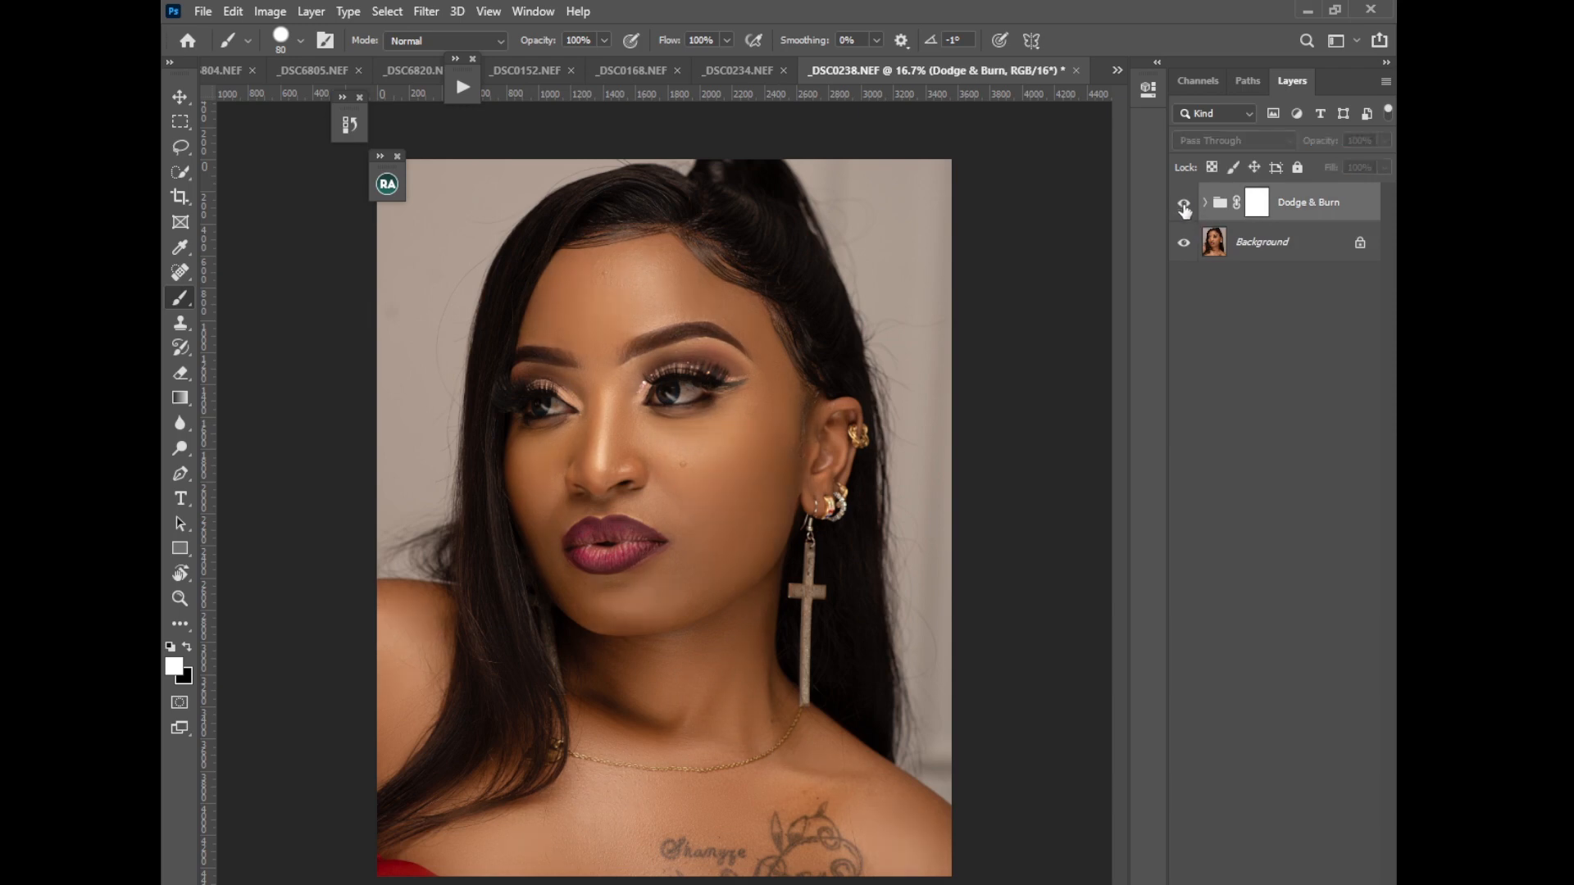
pyautogui.click(1182, 204)
pyautogui.click(1181, 204)
pyautogui.click(1181, 204)
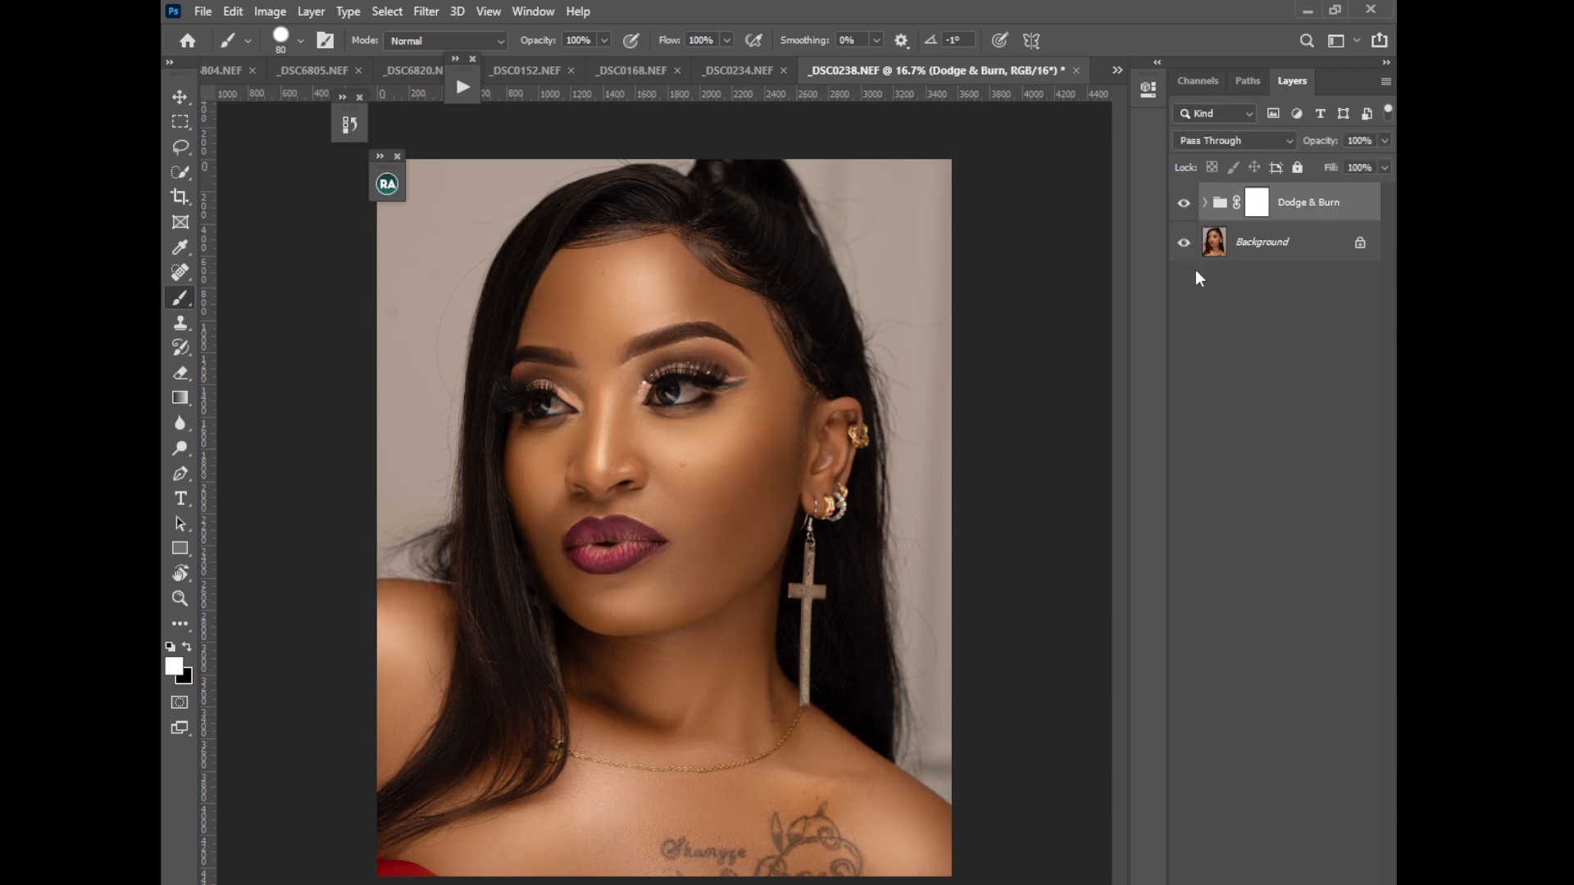
pyautogui.click(1186, 204)
pyautogui.click(1185, 204)
# Expand the group and set the Dodge Curve's Blend If This Layer black point to a 0 / 92 split
pyautogui.click(1206, 202)
pyautogui.click(1336, 387)
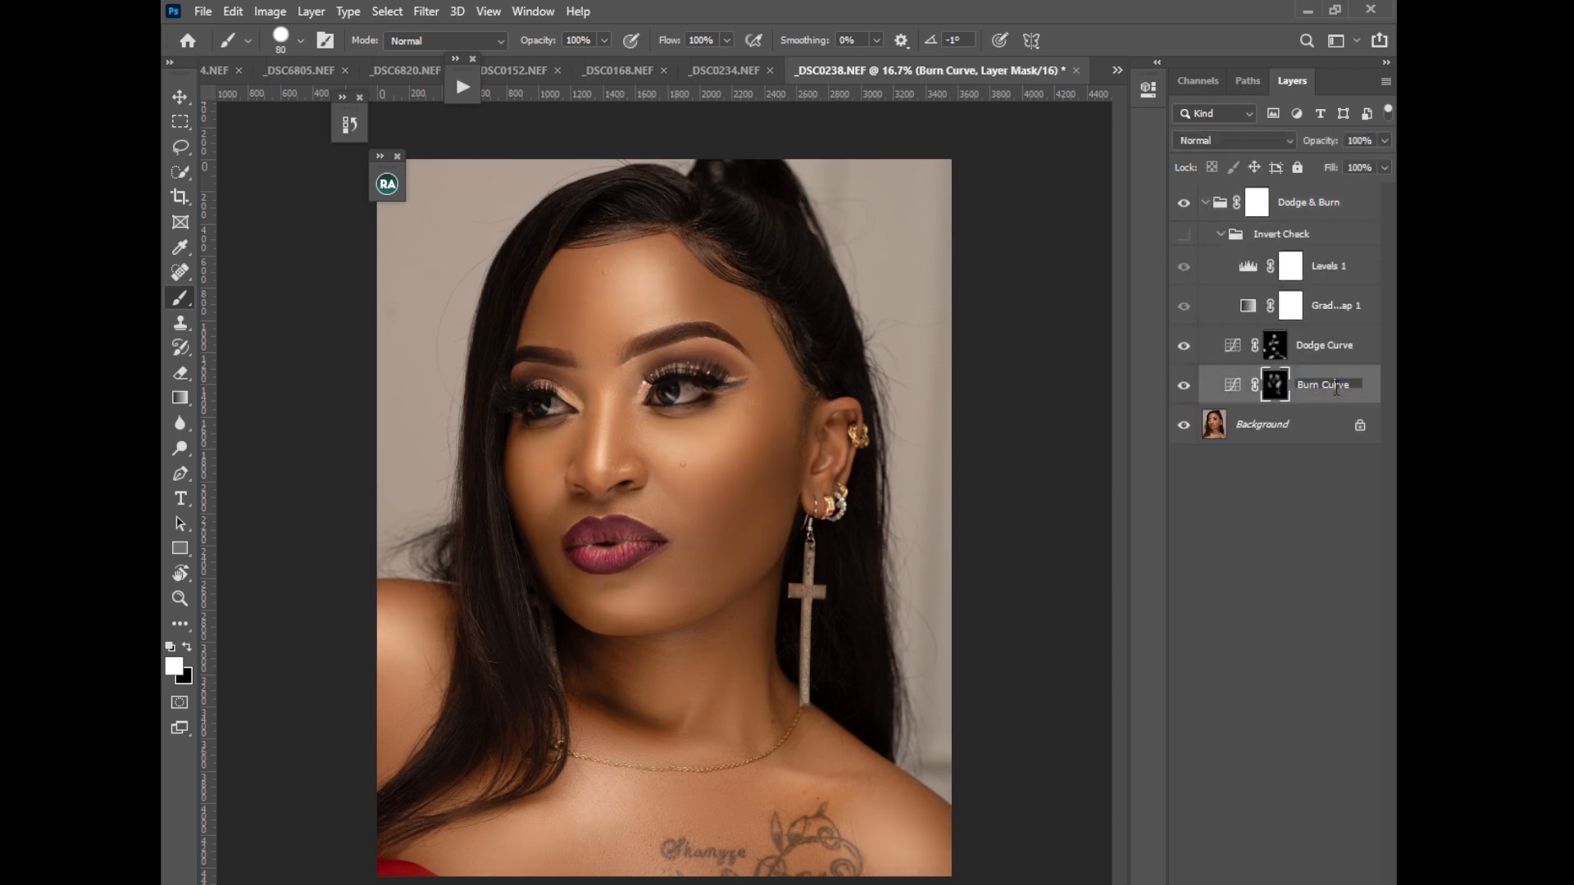
pyautogui.click(1336, 352)
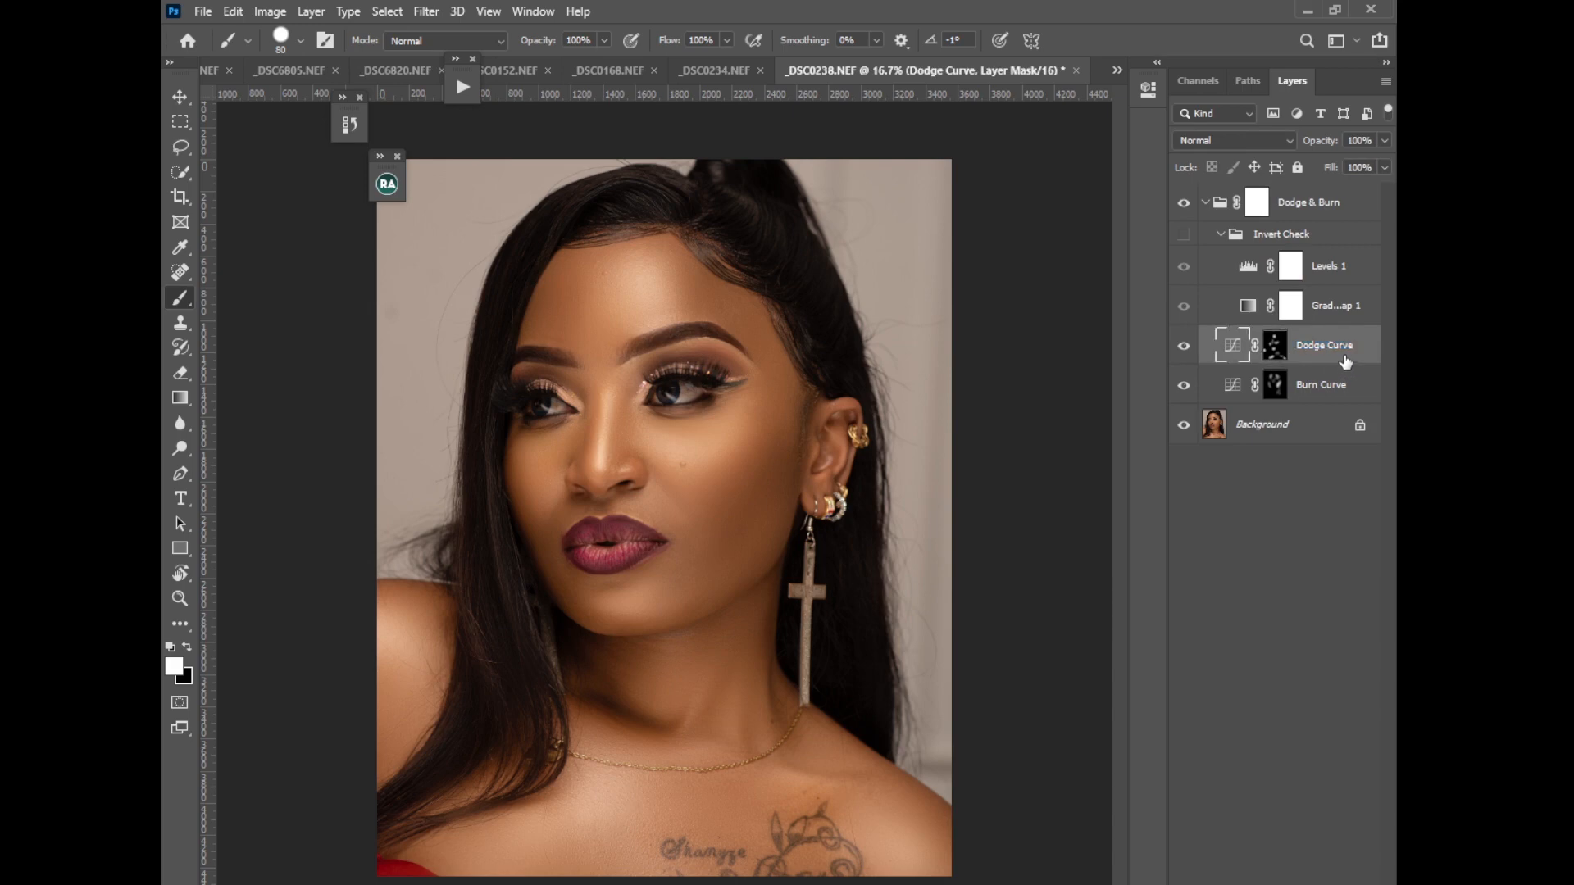
pyautogui.doubleClick(1332, 362)
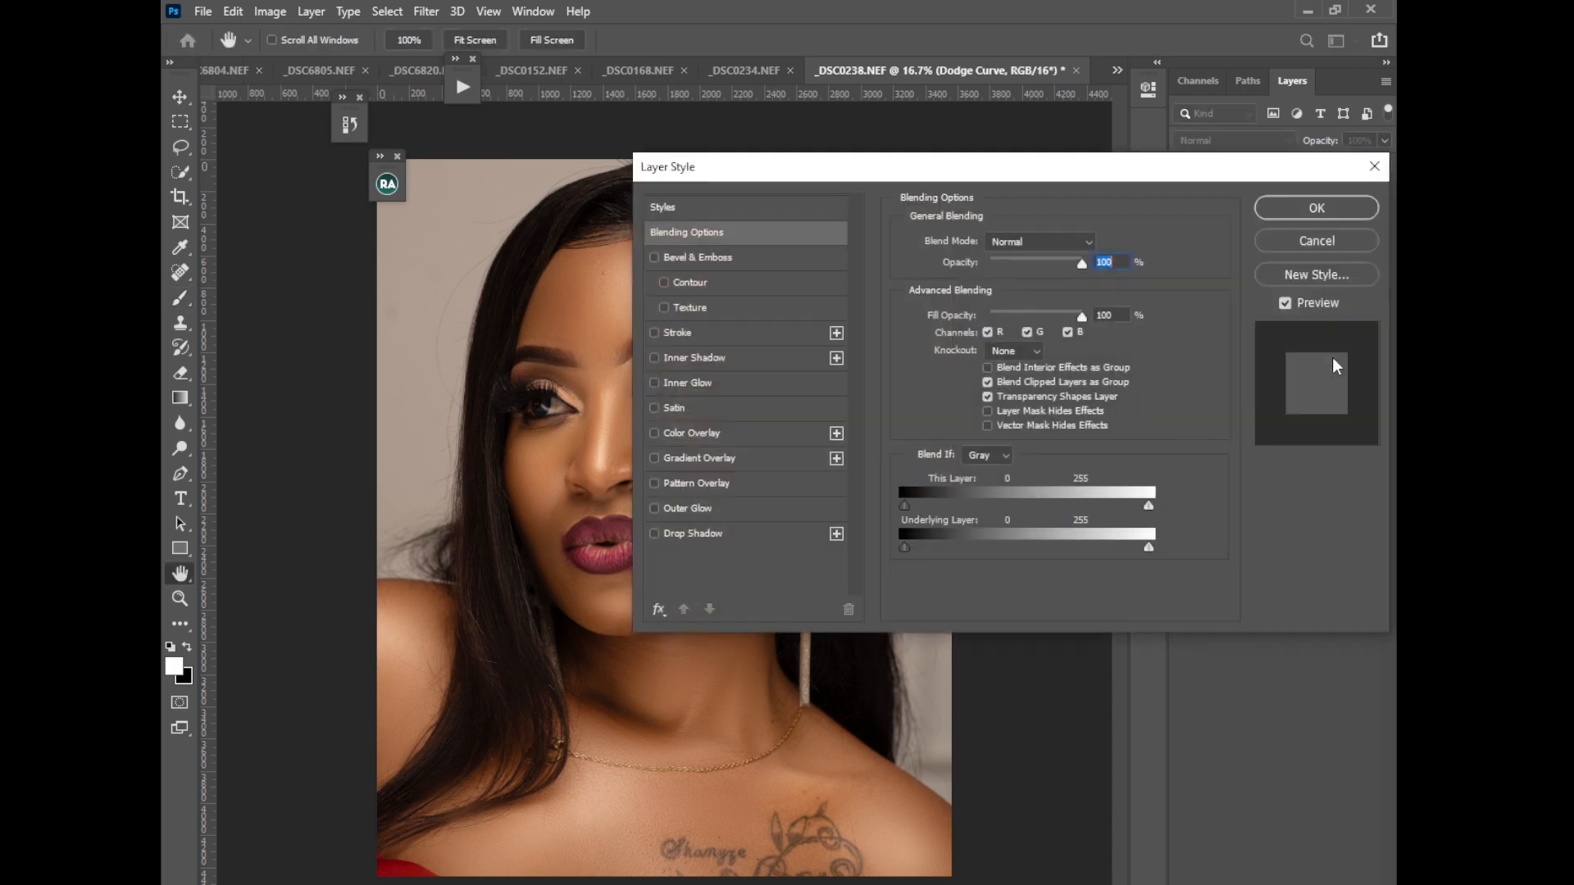
pyautogui.moveTo(1090, 167); pyautogui.dragTo(1268, 125)
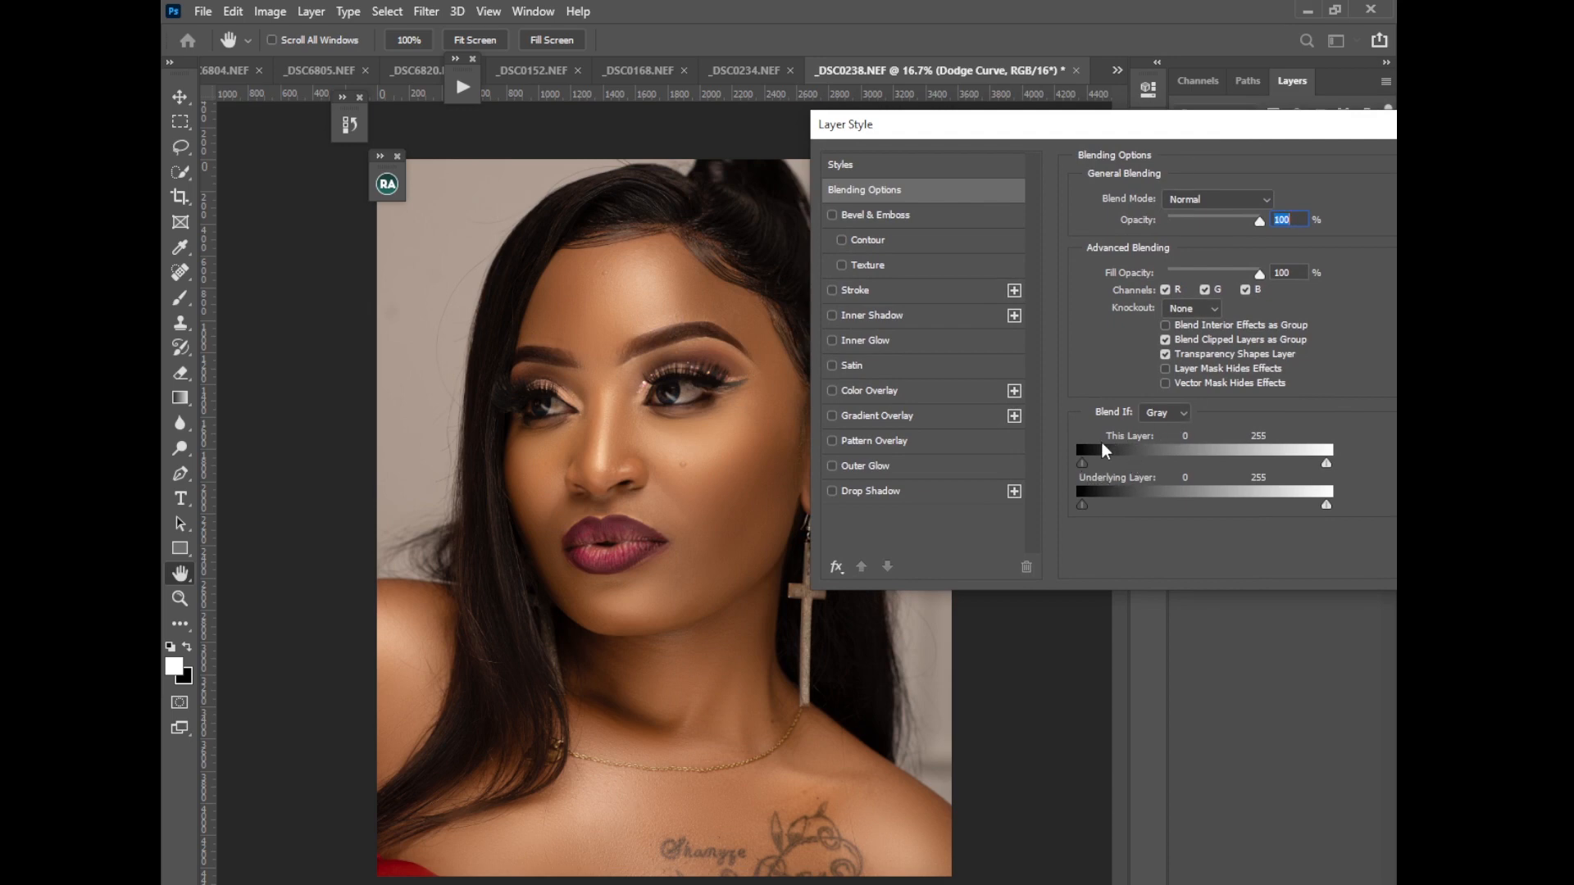
pyautogui.moveTo(1083, 464); pyautogui.dragTo(1173, 464)
pyautogui.moveTo(1247, 120); pyautogui.dragTo(1155, 169)
pyautogui.moveTo(1286, 177); pyautogui.dragTo(1129, 199)
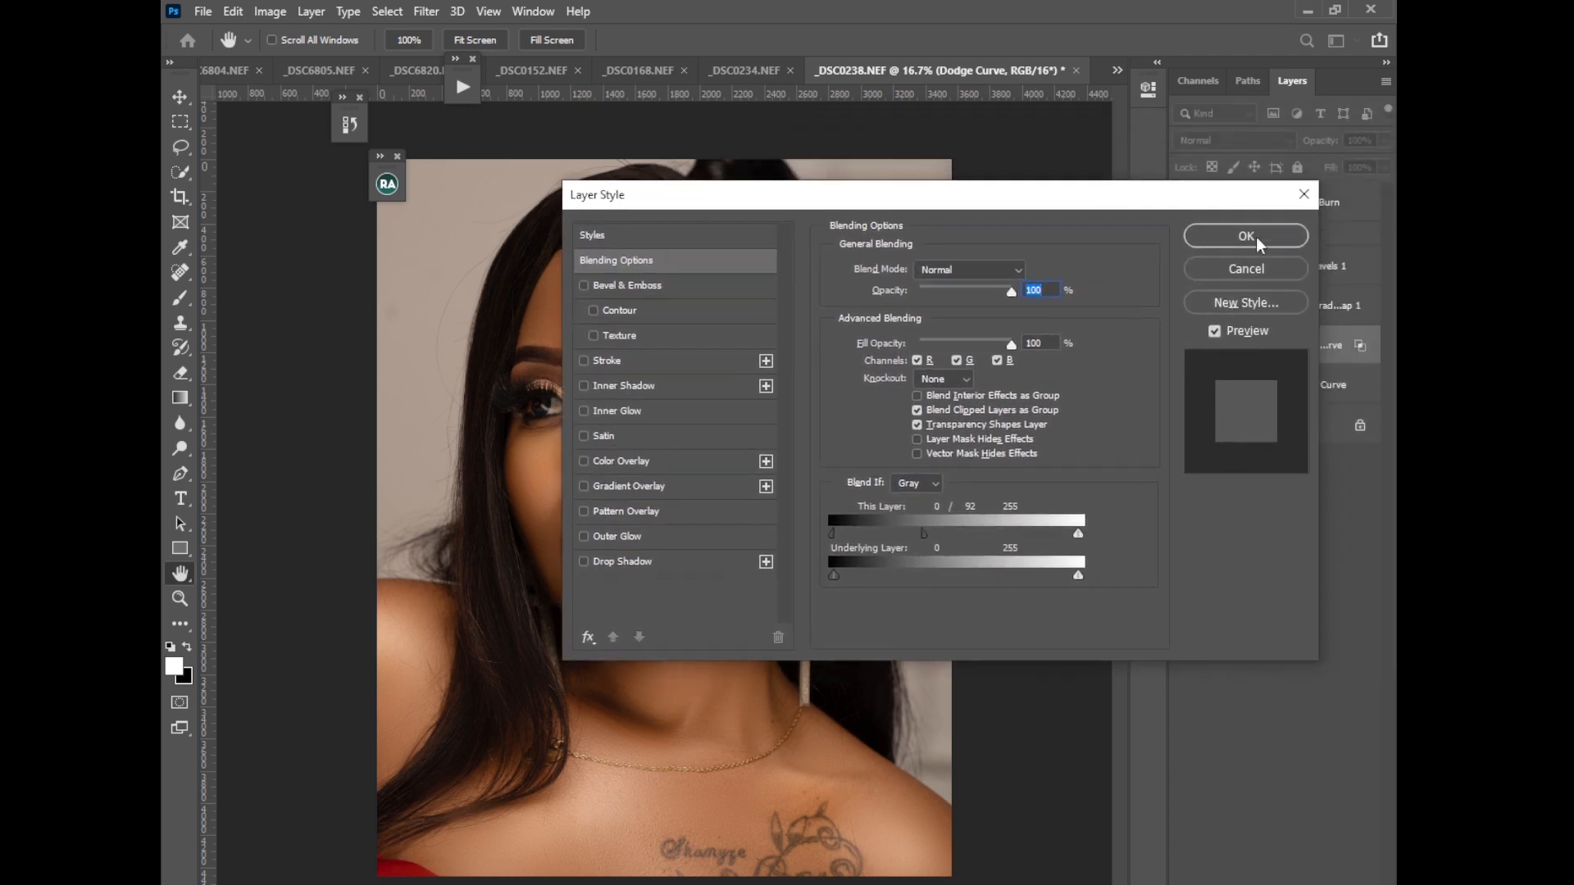
pyautogui.click(1258, 240)
# Set the Burn Curve's Blend If This Layer white point to a 0 / 210 split in its blending options
pyautogui.doubleClick(1311, 385)
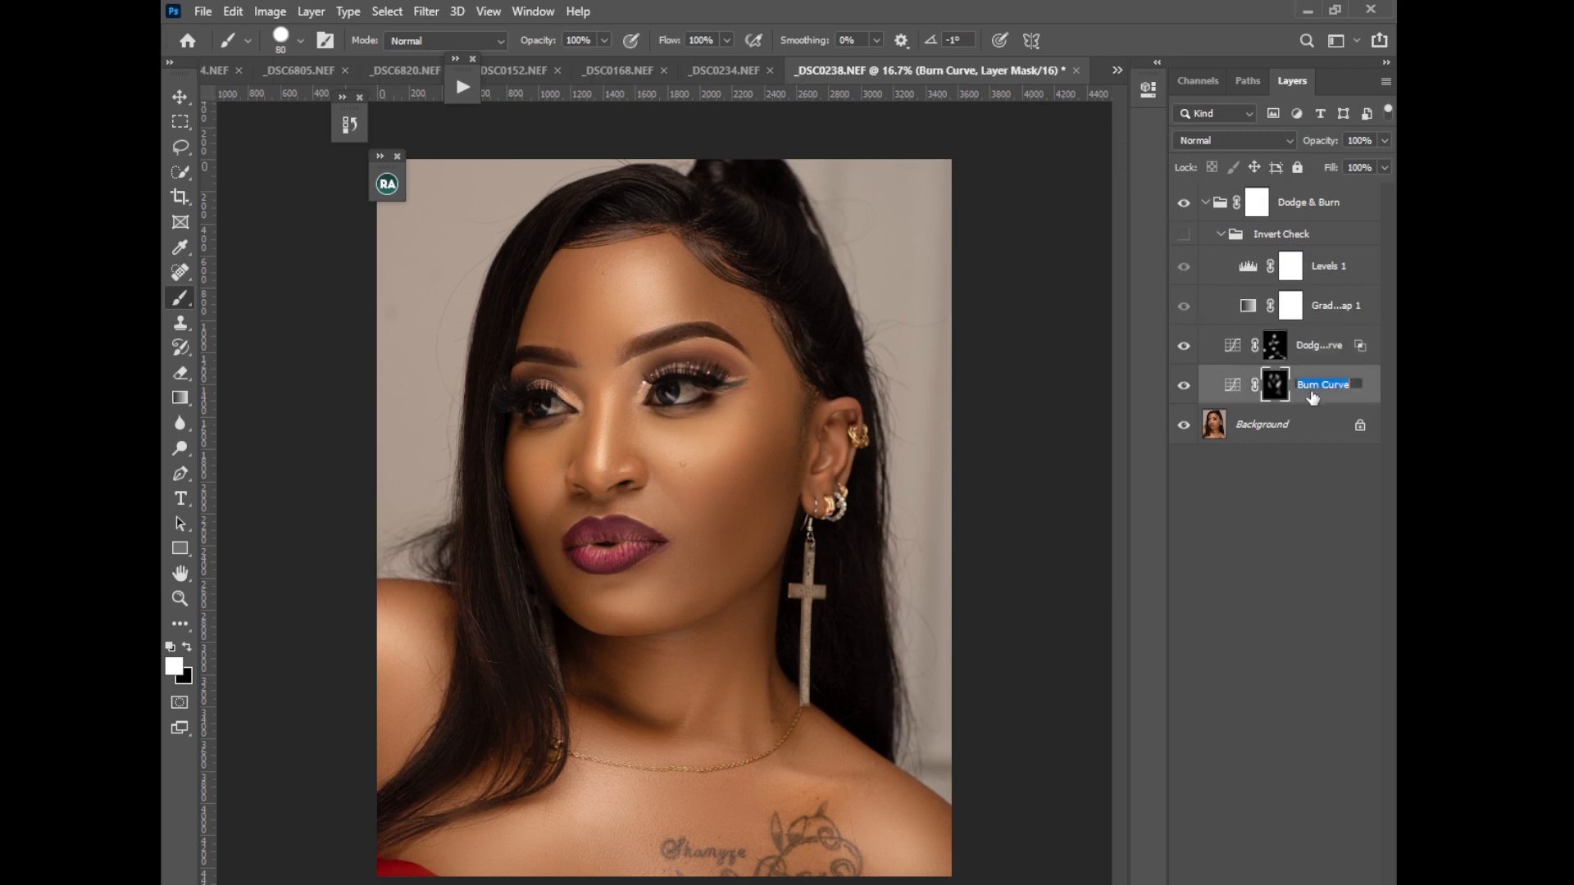
pyautogui.press('Return')
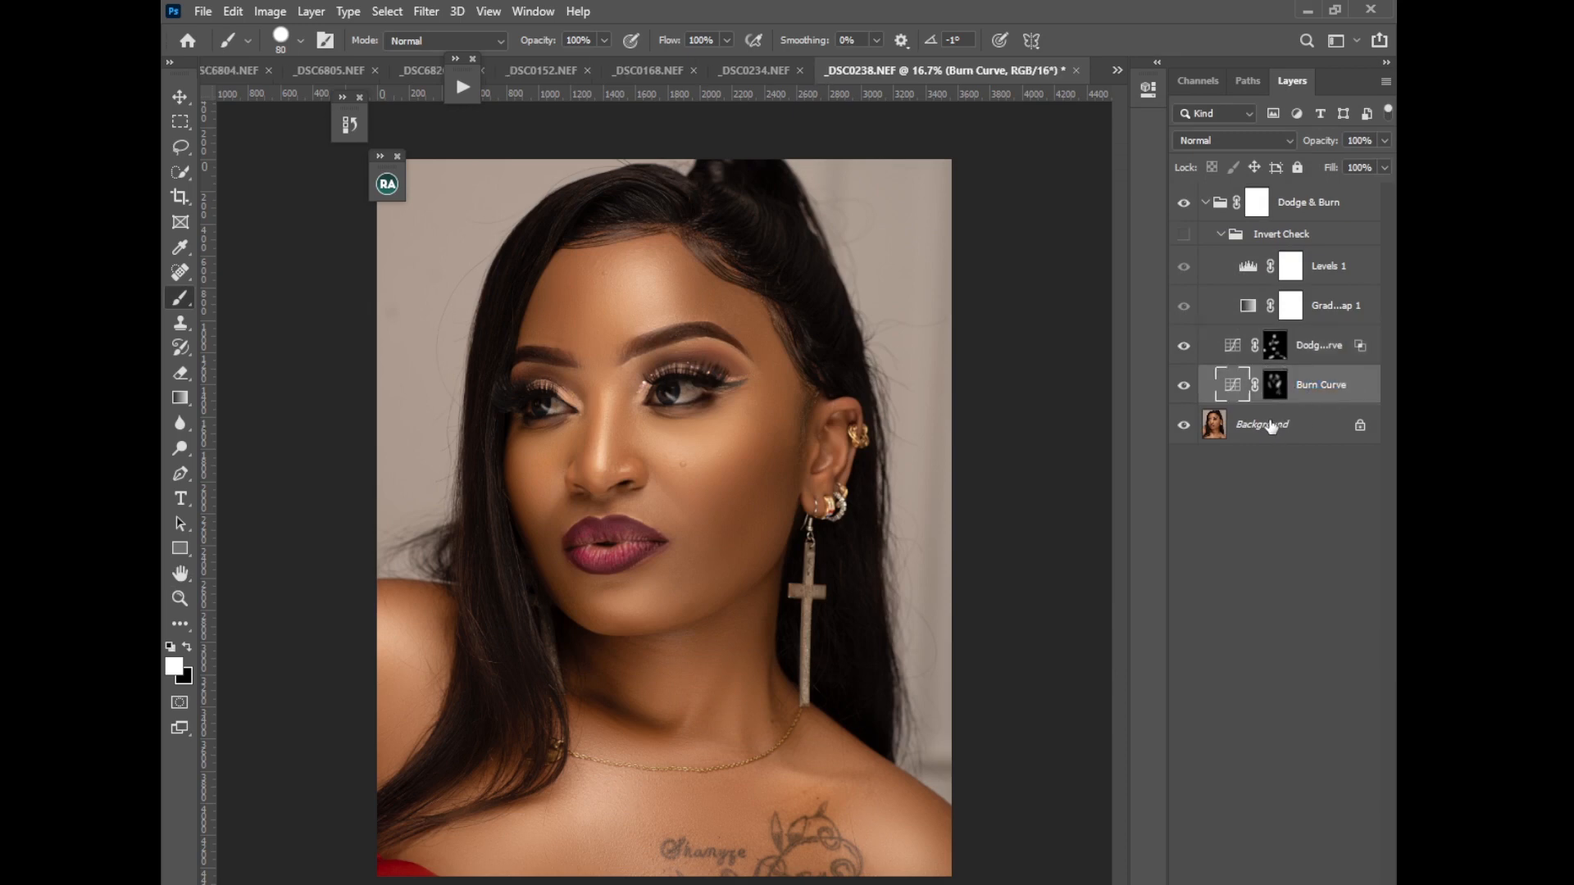
pyautogui.doubleClick(1321, 397)
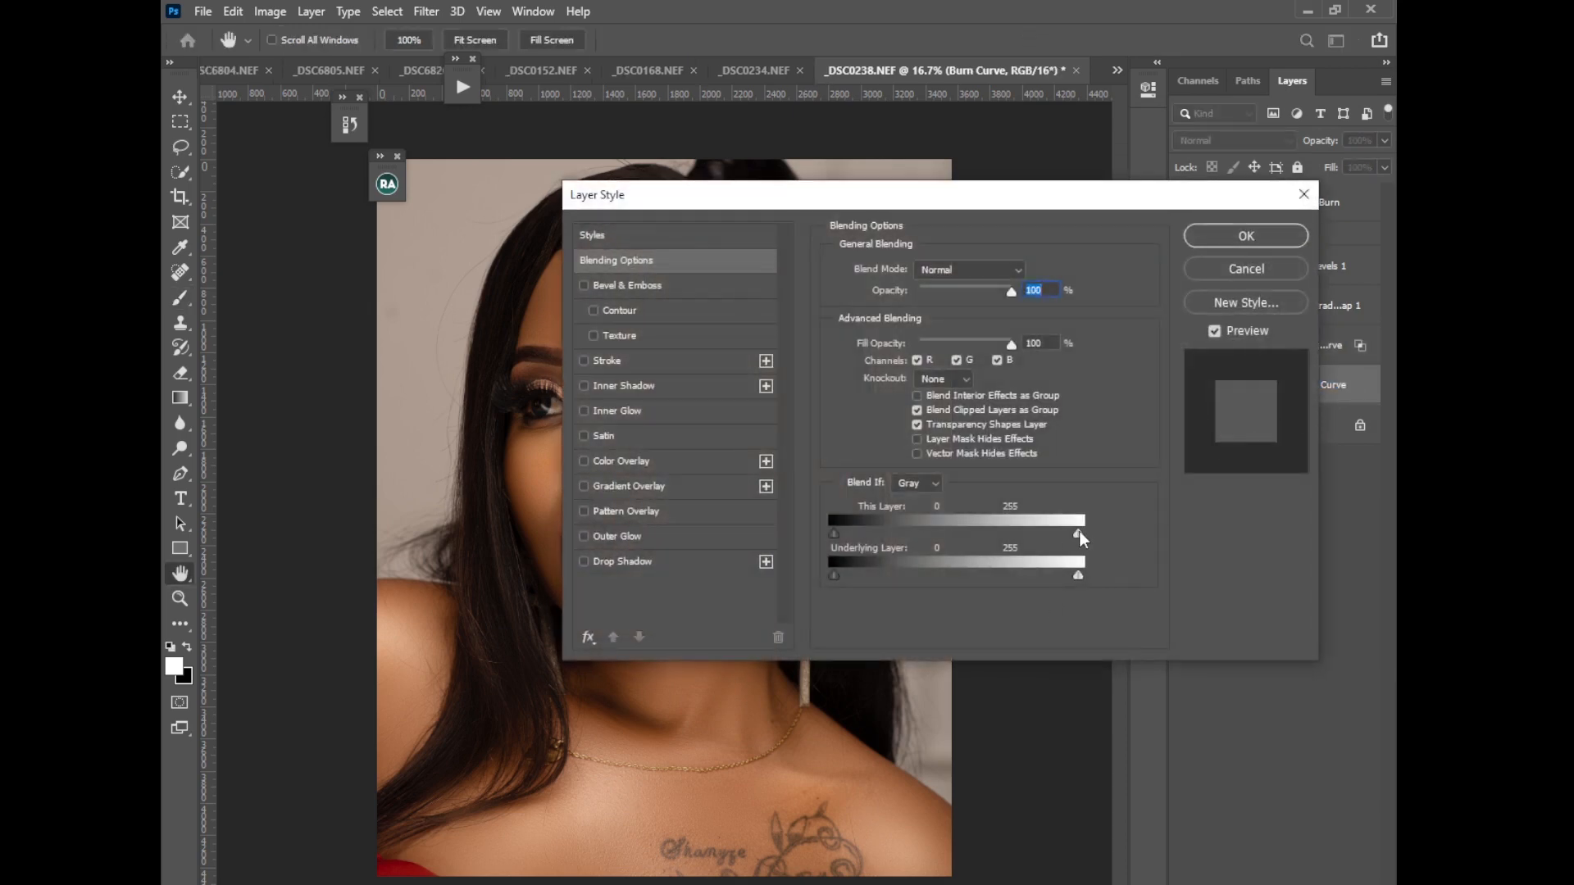
pyautogui.moveTo(1080, 535); pyautogui.dragTo(834, 545)
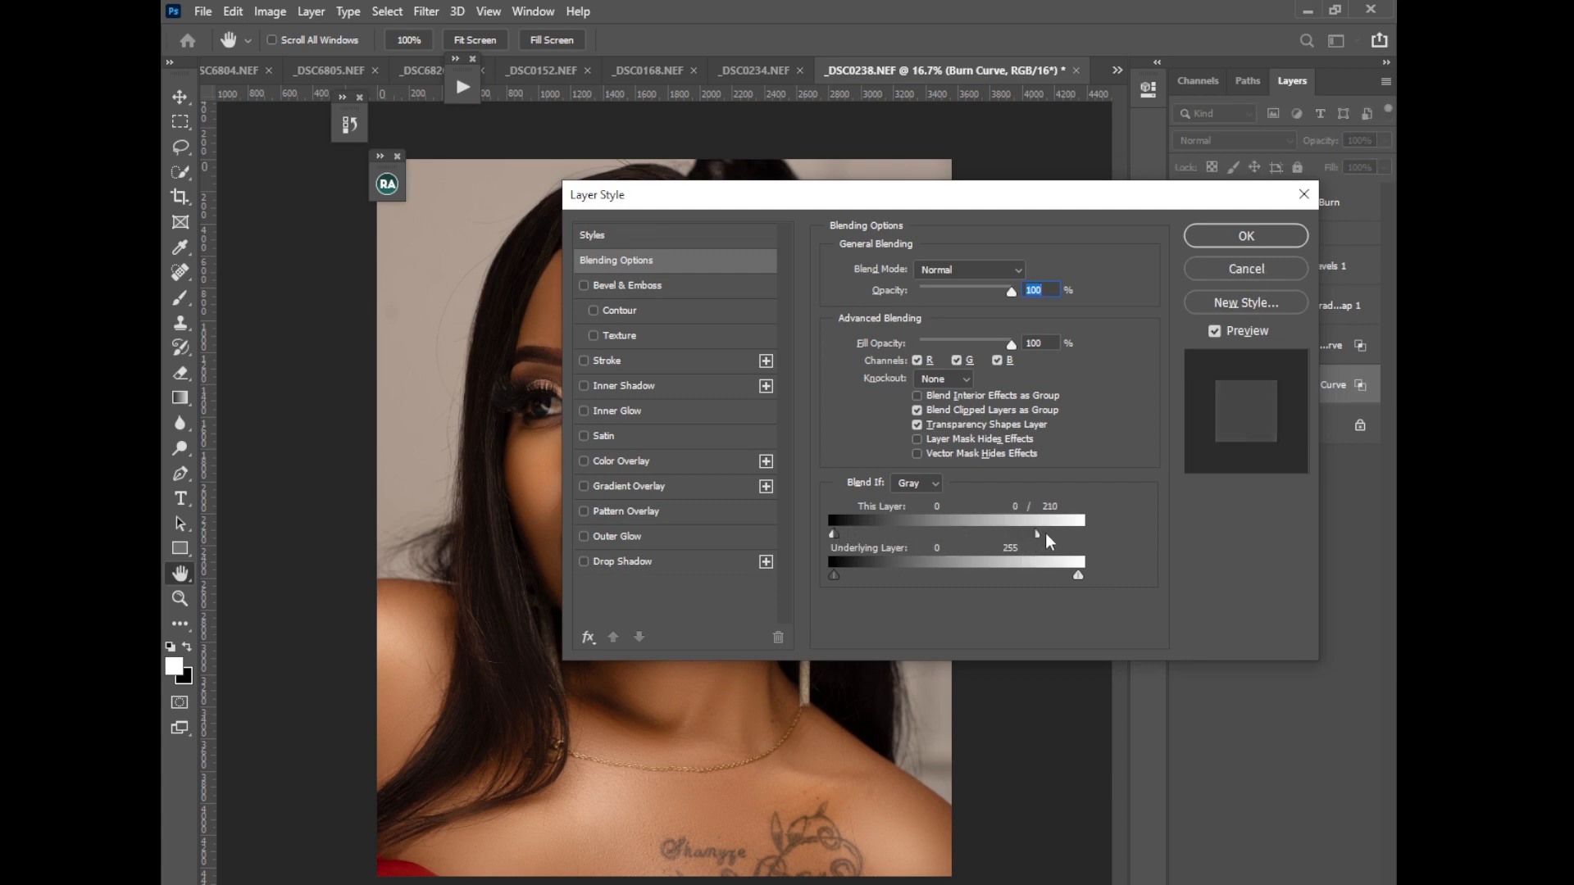
pyautogui.click(1254, 238)
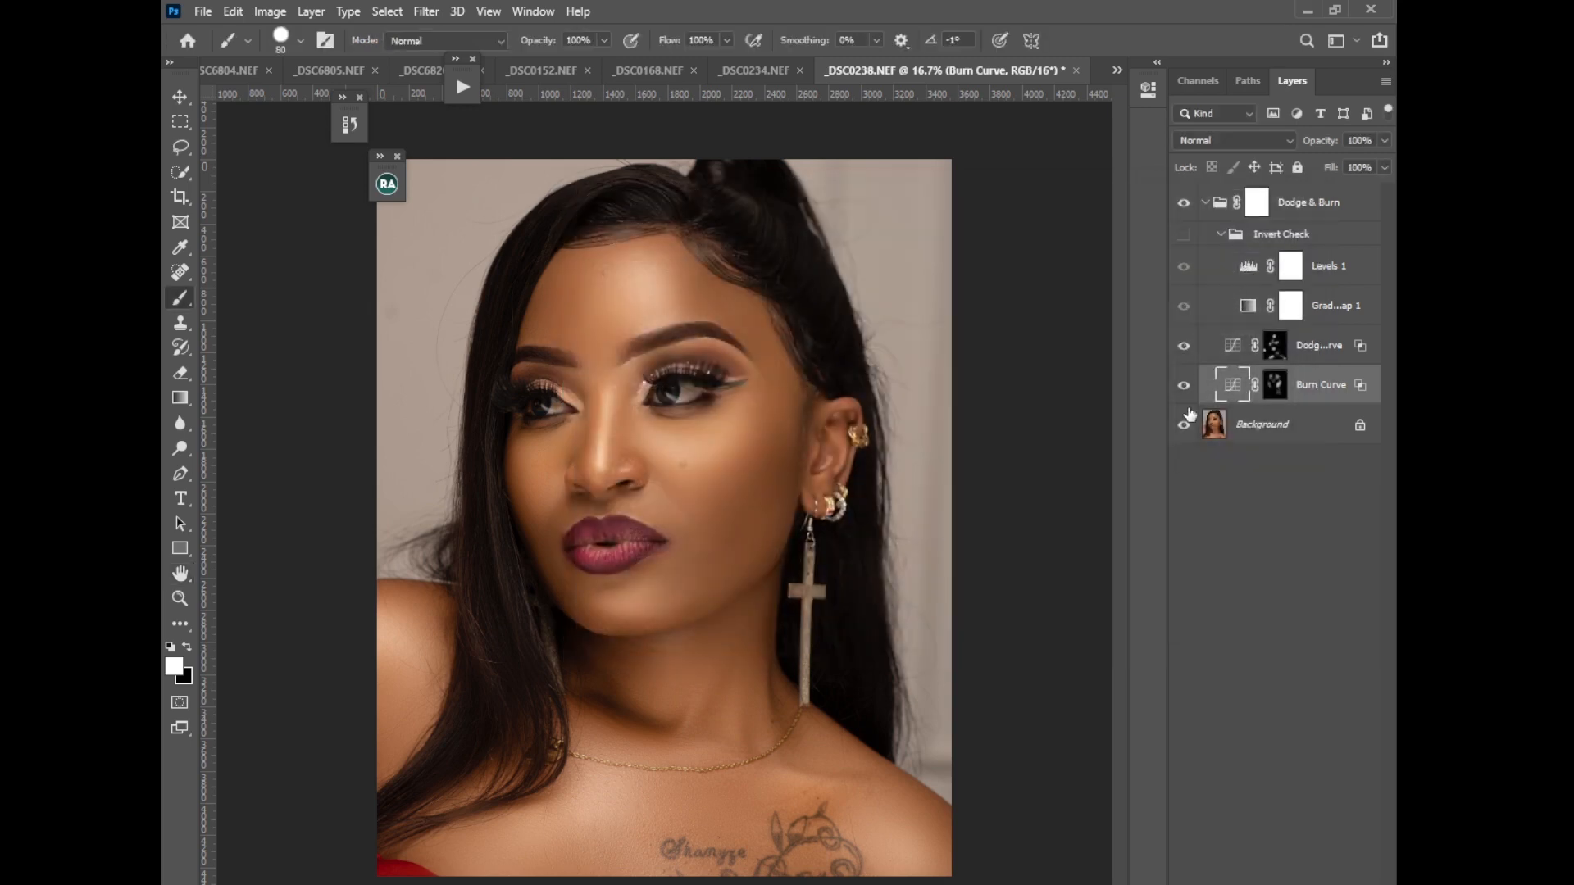
# Compare the portrait with the Dodge Curve and Burn Curve layers hidden and shown
pyautogui.click(1183, 345)
pyautogui.click(1184, 384)
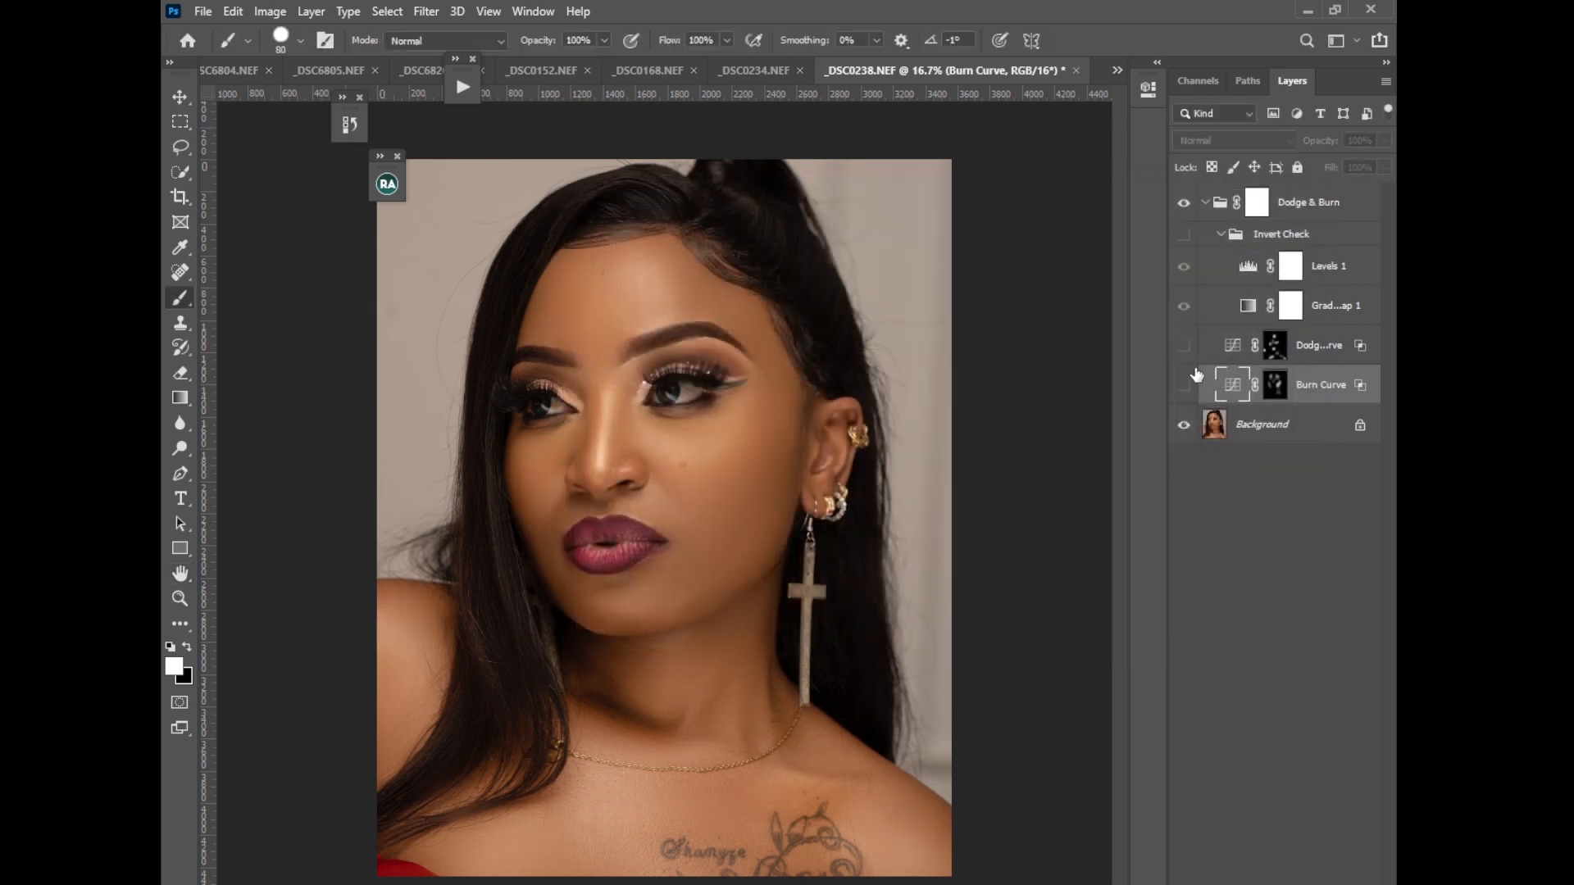
pyautogui.click(1183, 345)
pyautogui.click(1184, 385)
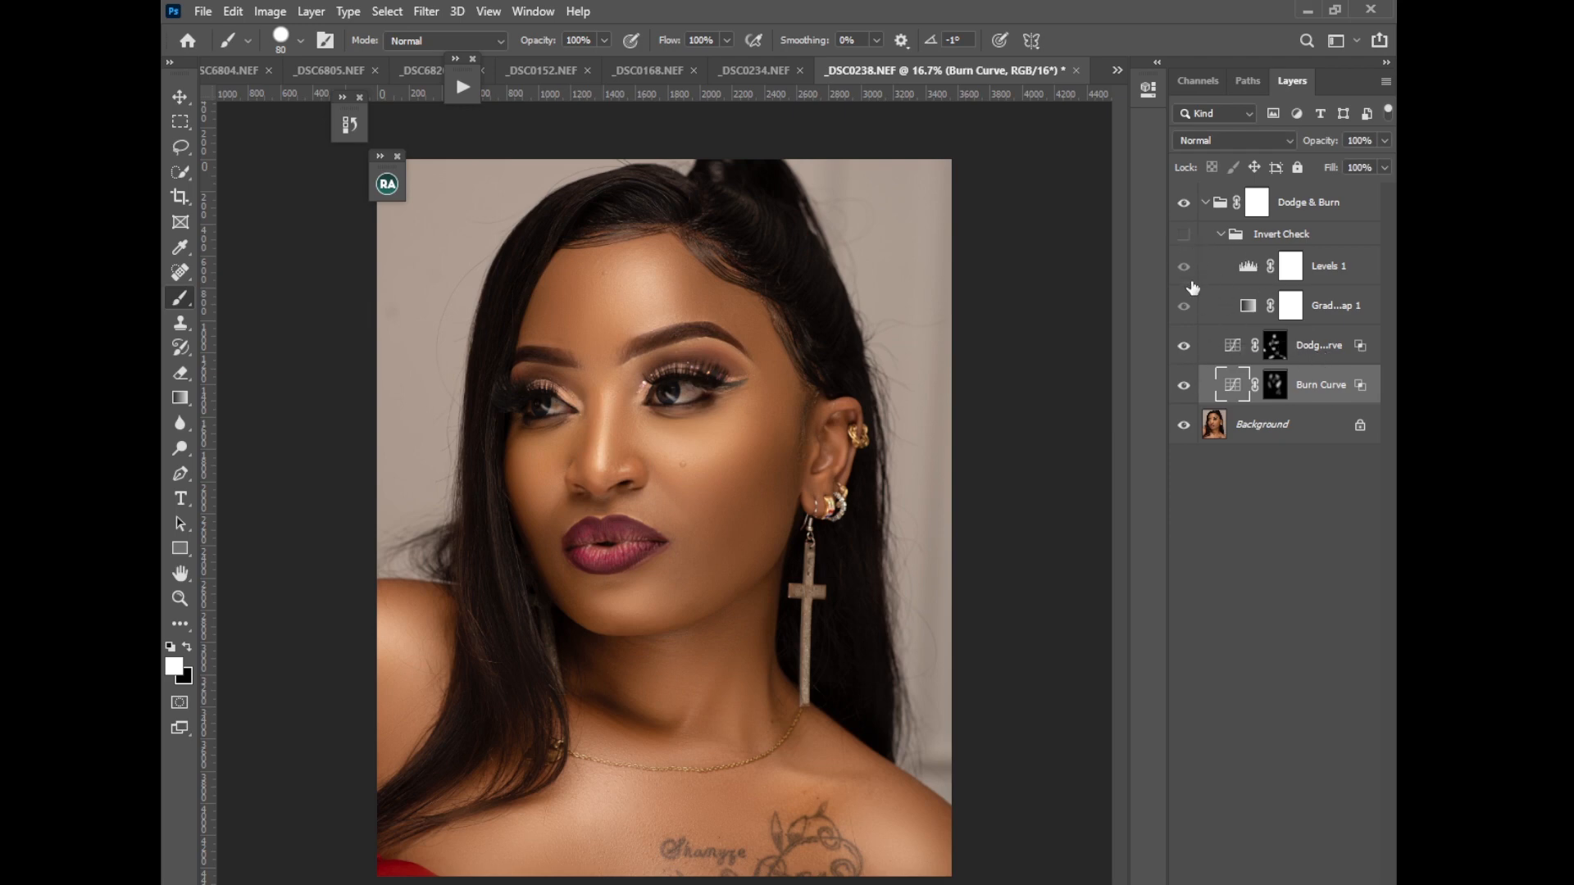
# Compare the portrait with the Dodge & Burn group off and on, and view it briefly with the Invert Check group shown
pyautogui.click(1183, 203)
pyautogui.click(1183, 203)
pyautogui.click(1183, 204)
pyautogui.click(1183, 205)
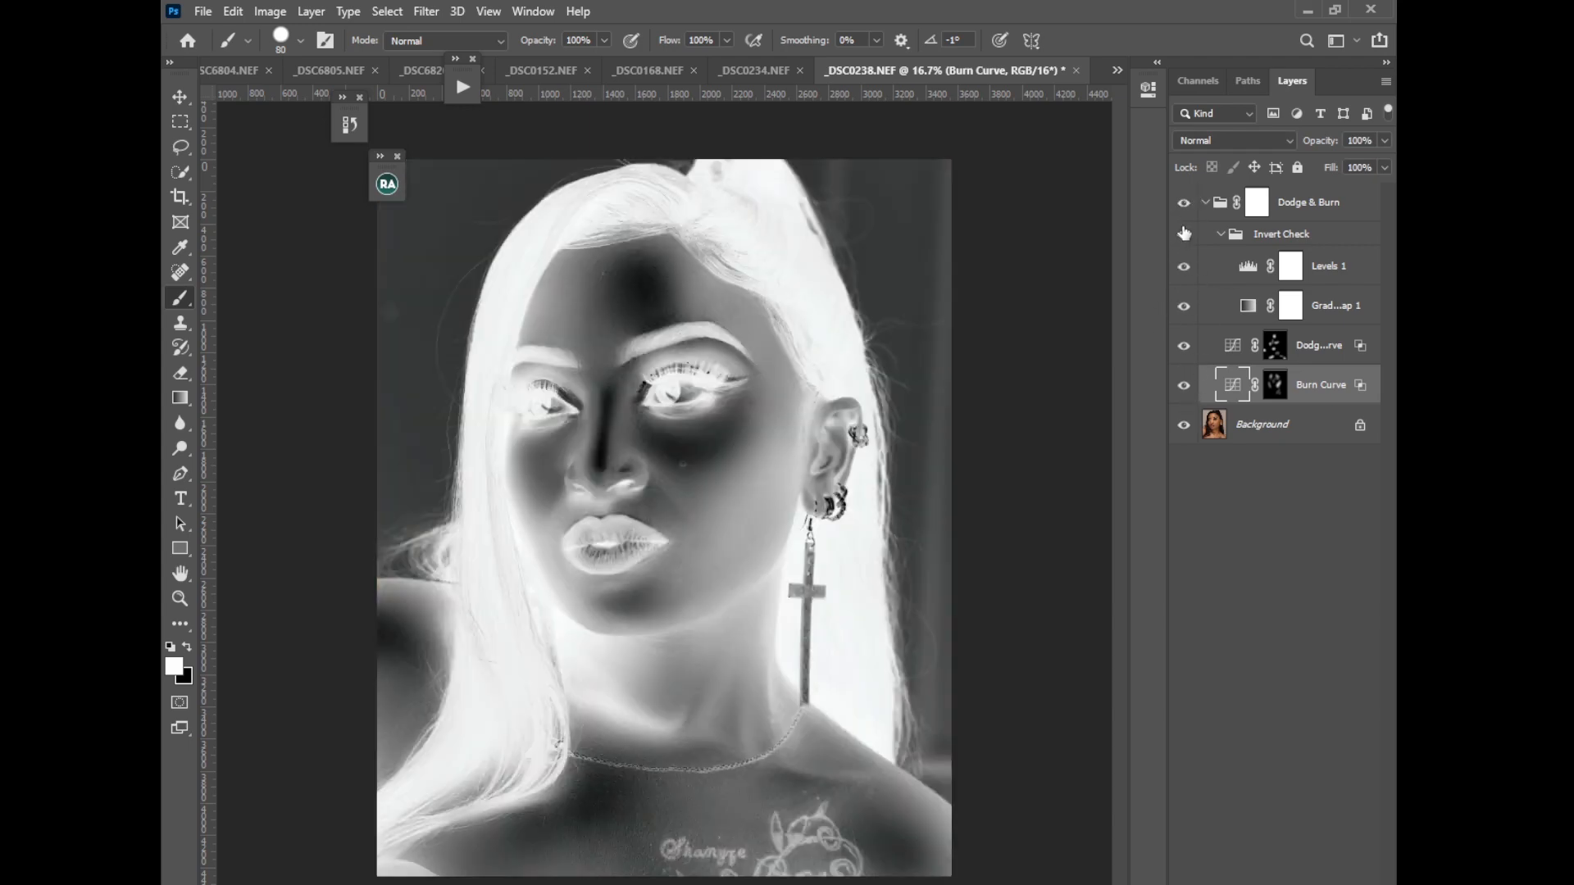
pyautogui.click(1183, 234)
pyautogui.click(1182, 234)
pyautogui.click(1183, 204)
pyautogui.click(1183, 203)
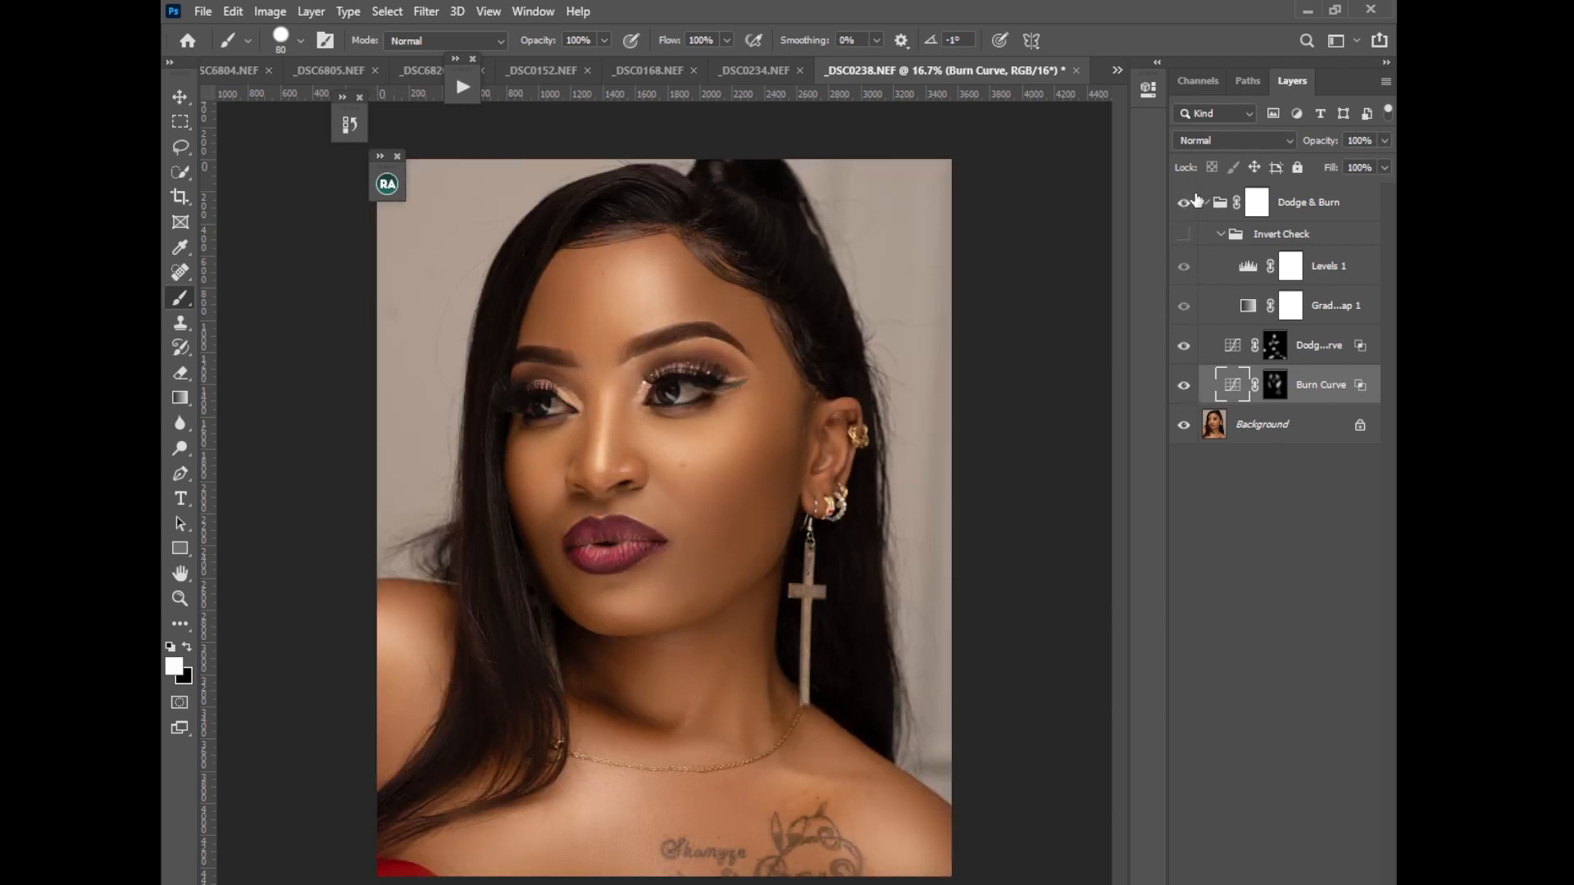
# Collapse the Dodge & Burn group and check the overall before and after of its sculpting
pyautogui.click(1206, 202)
pyautogui.click(1184, 203)
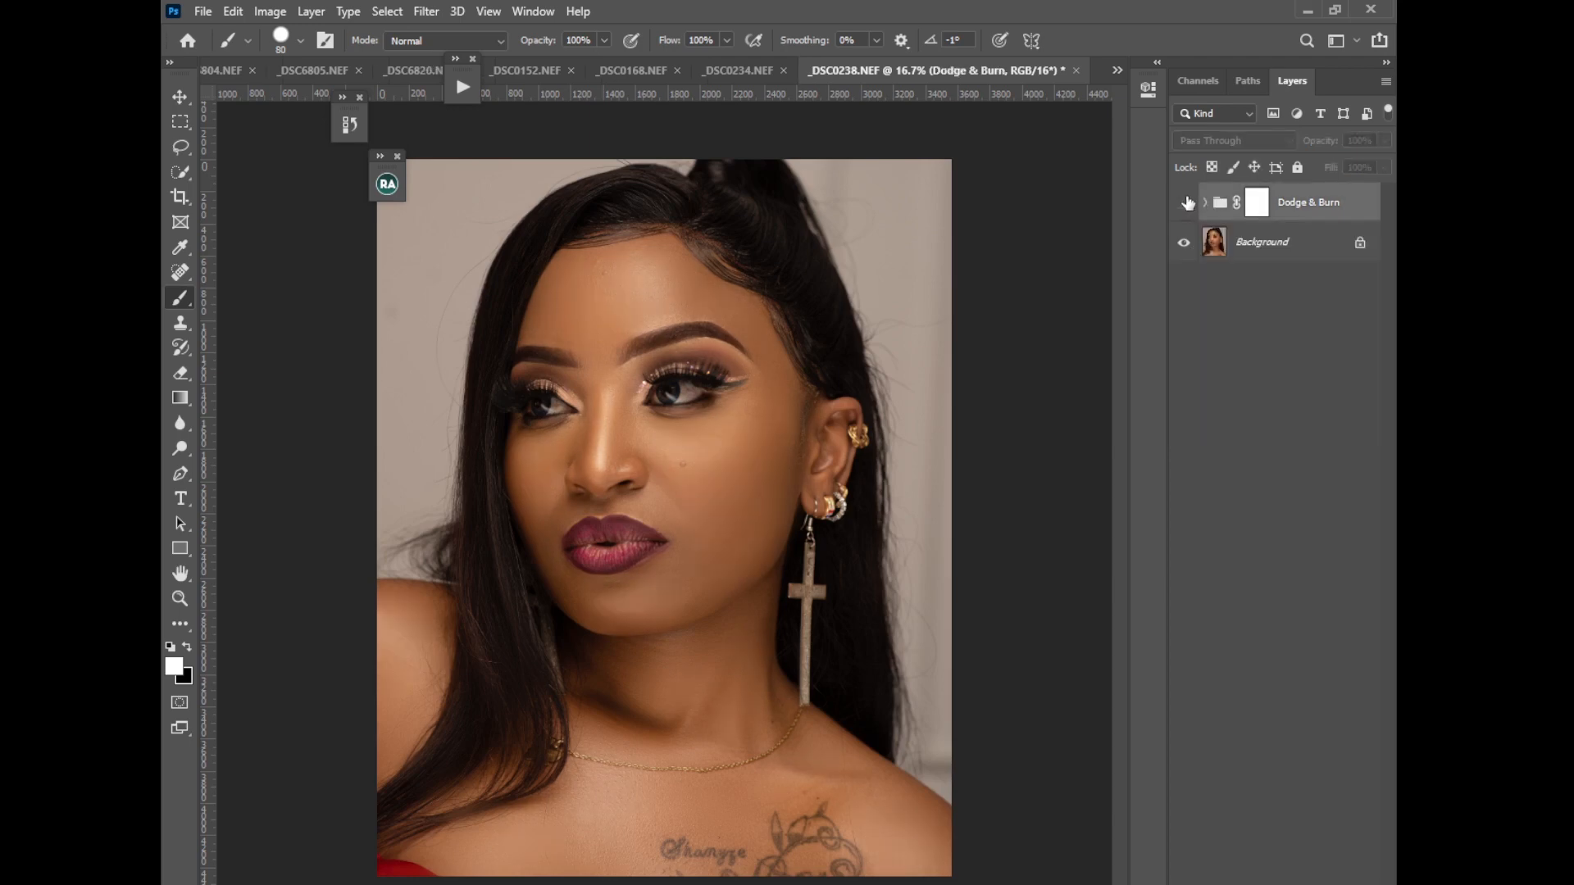
pyautogui.click(1183, 204)
pyautogui.click(1183, 205)
pyautogui.click(1184, 204)
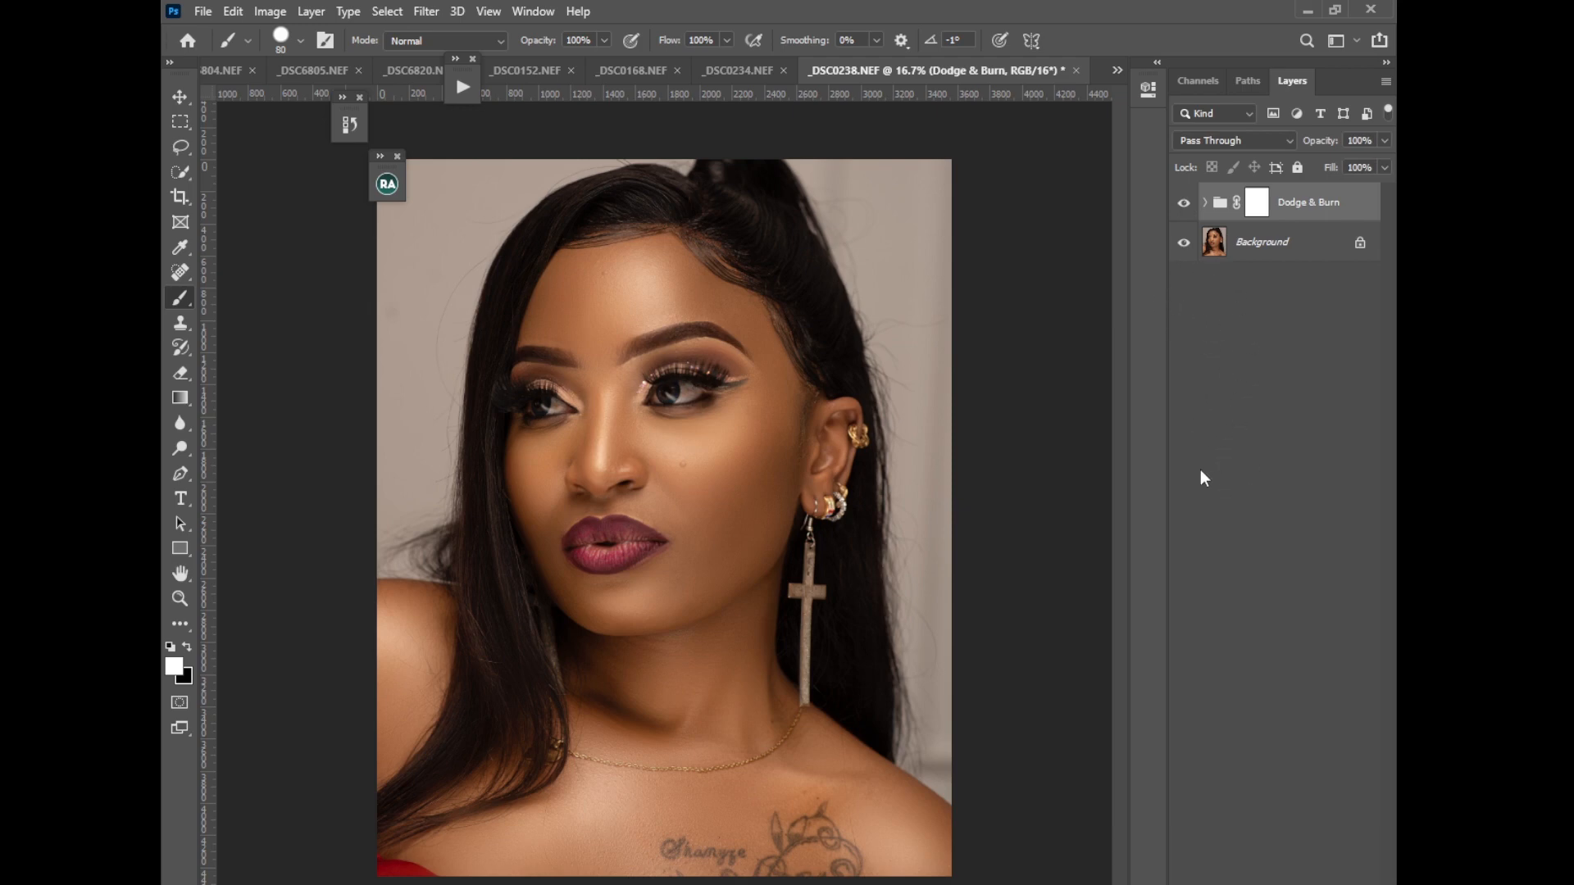
pyautogui.click(1282, 883)
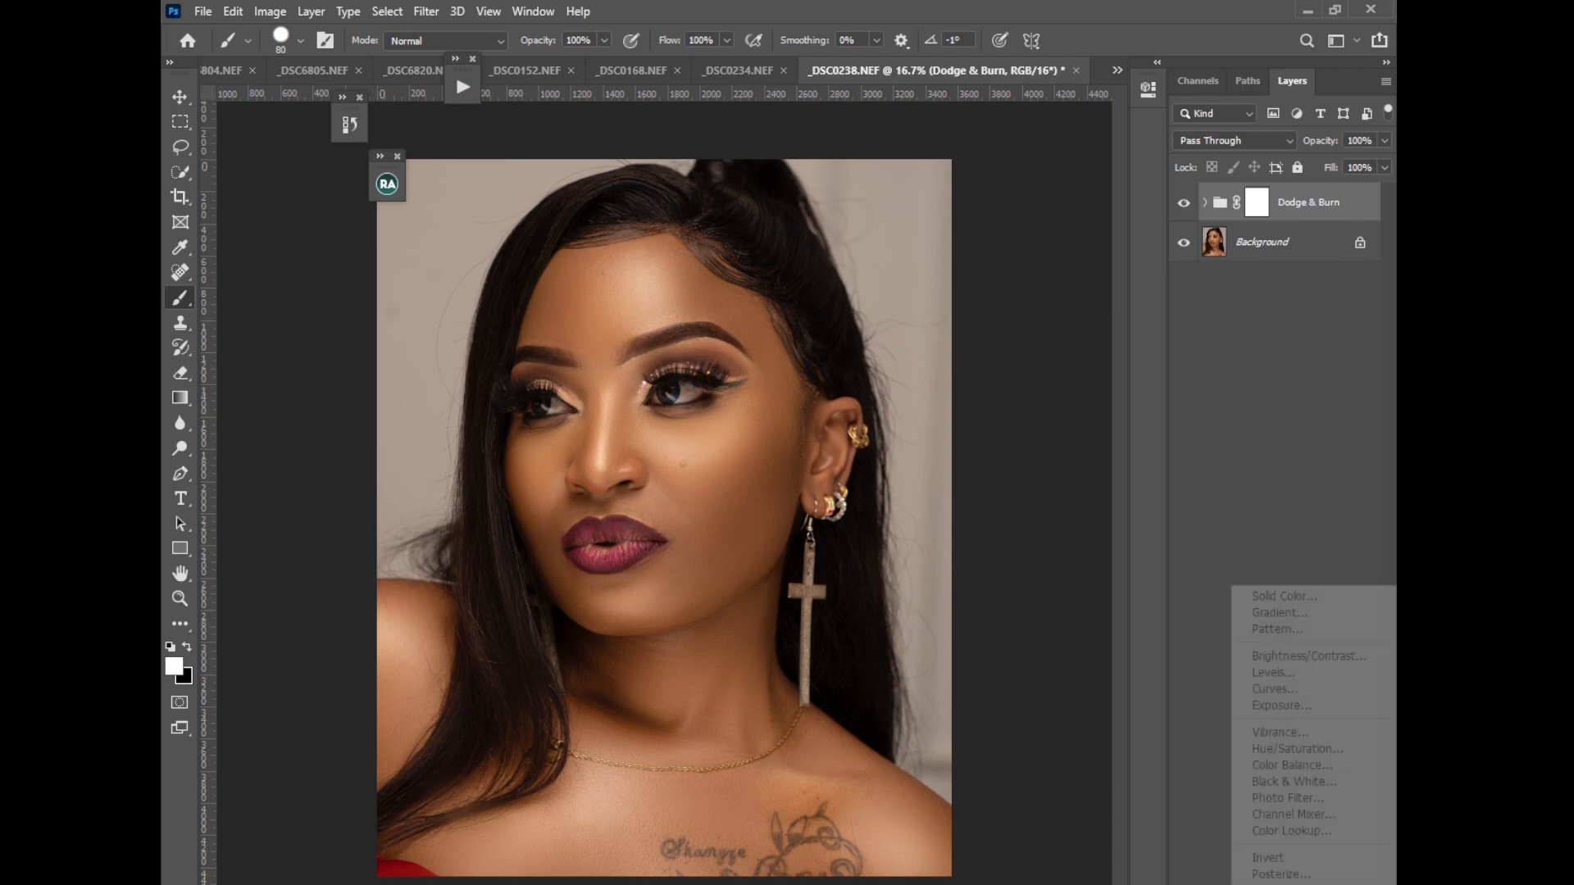
pyautogui.click(1269, 732)
pyautogui.click(1095, 82)
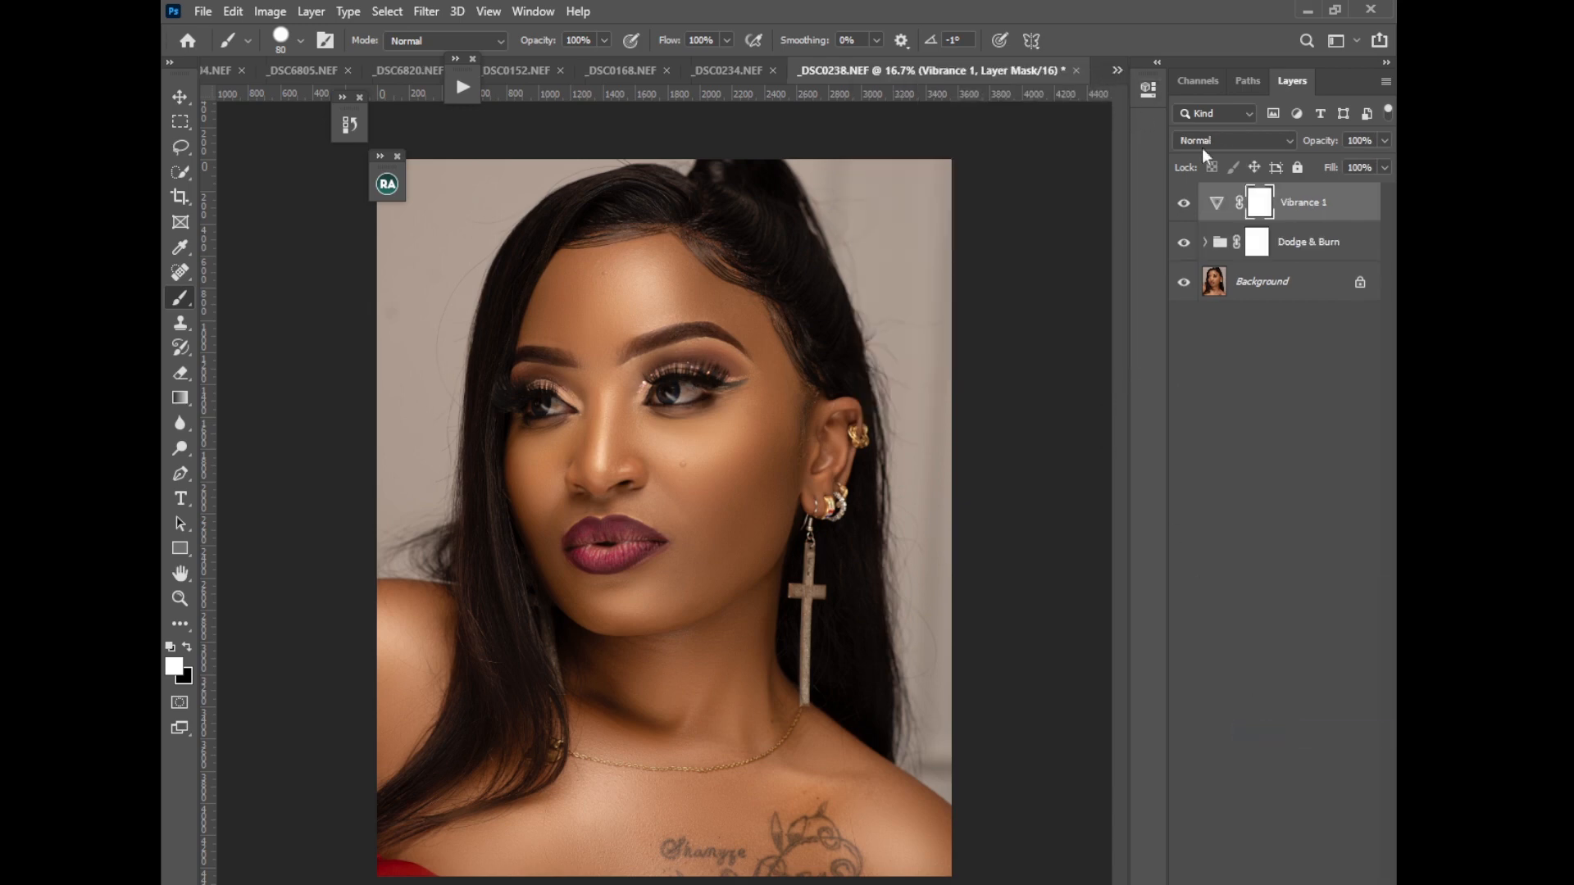
pyautogui.press('Delete')
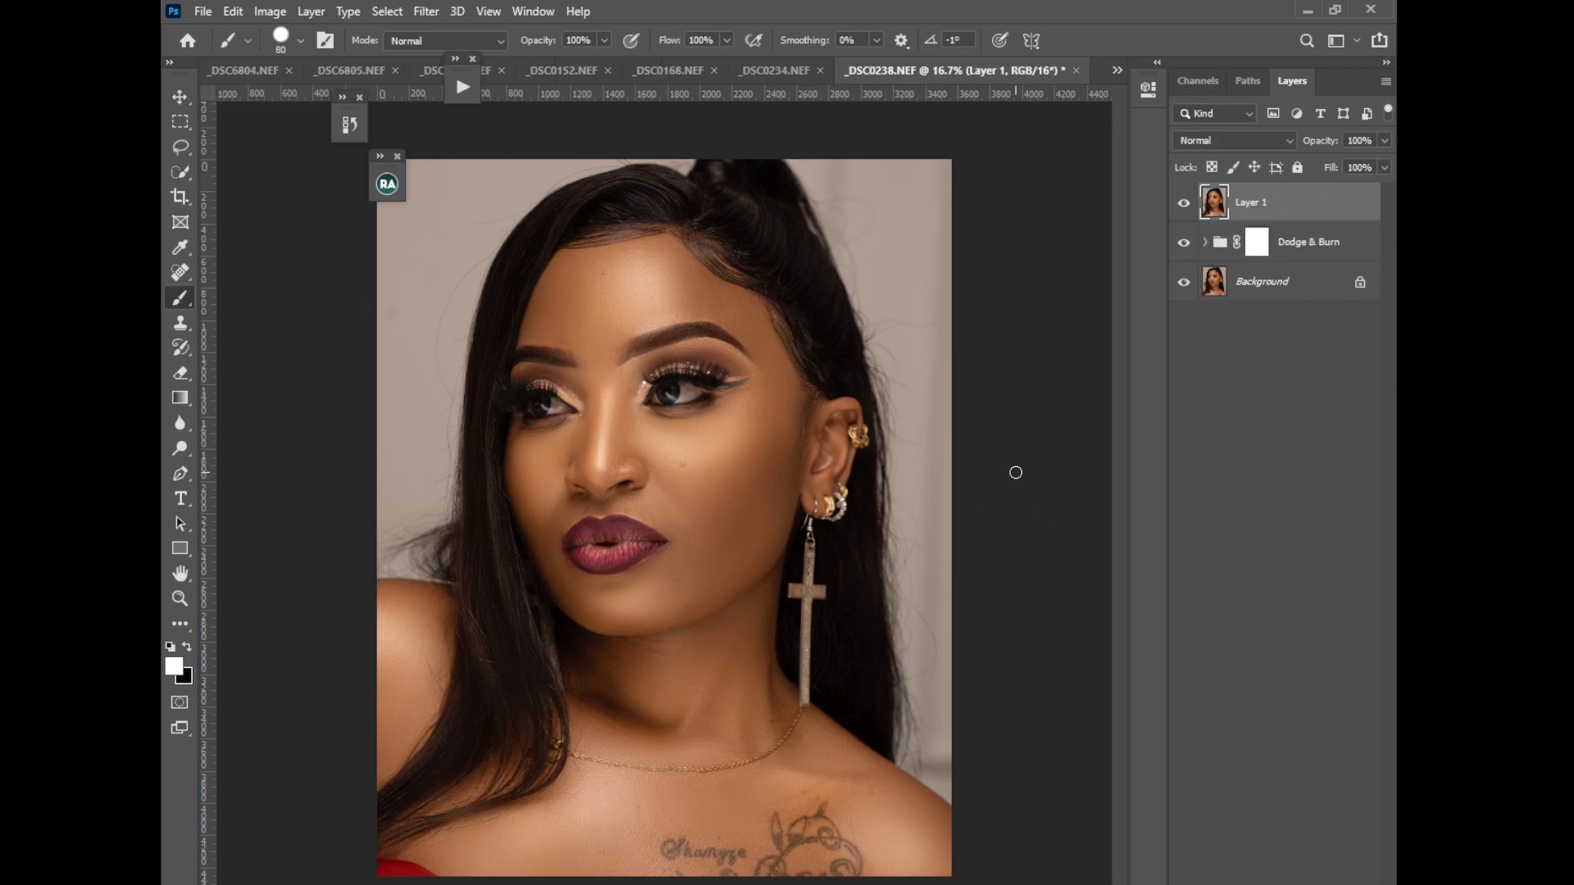
# Duplicate the merged Layer 1 and add a Selective Color adjustment above it with Reds cyan at -17% and yellow raised slightly
pyautogui.hotkey('ctrl', 'j')
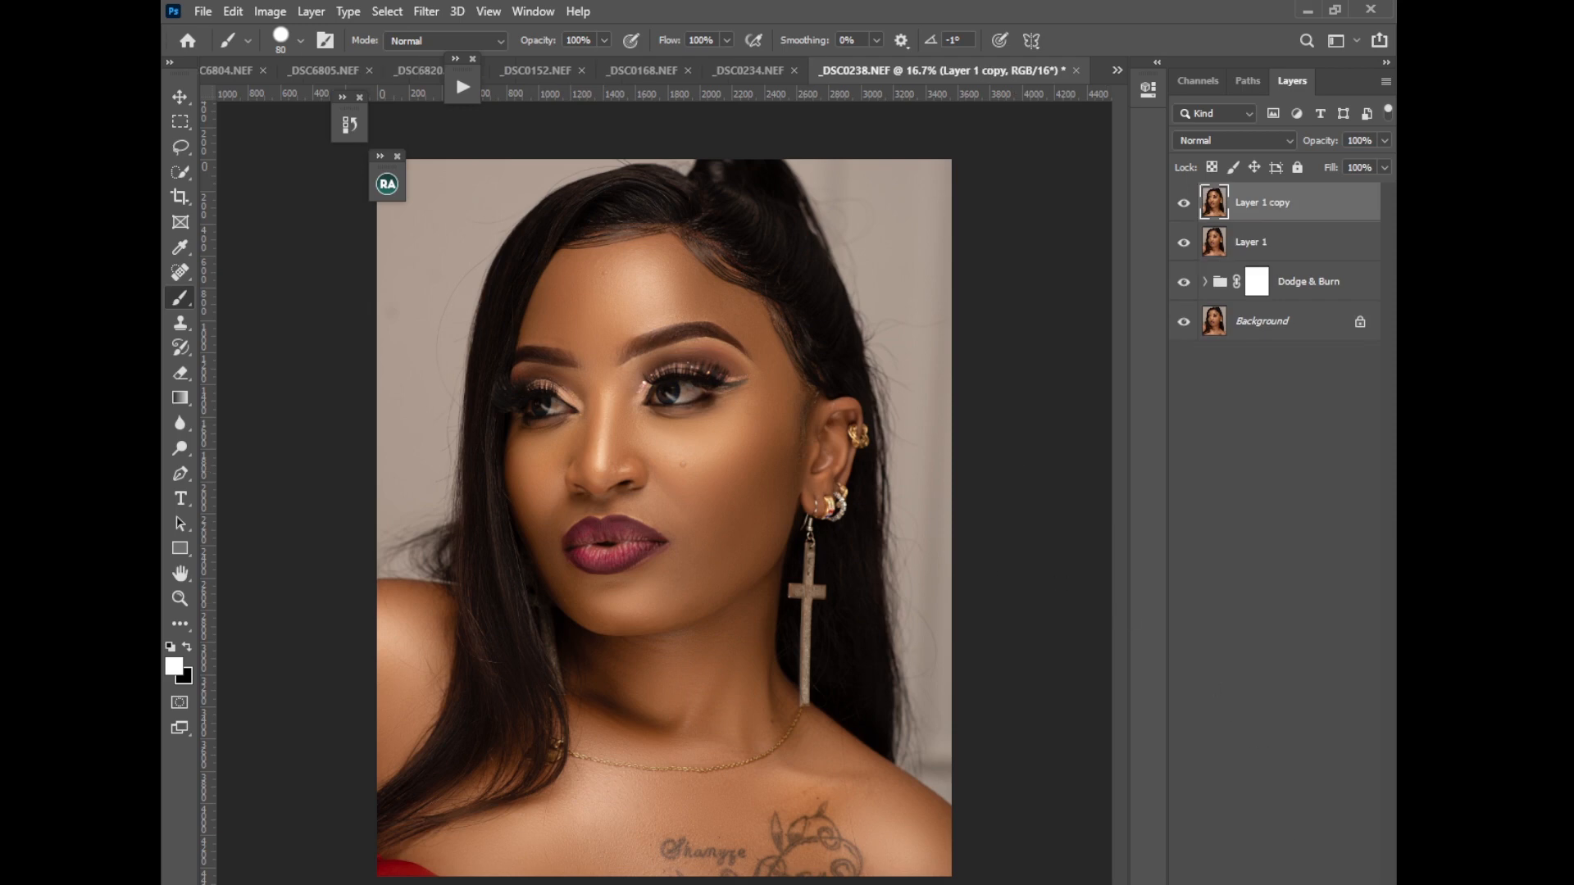
pyautogui.click(1292, 883)
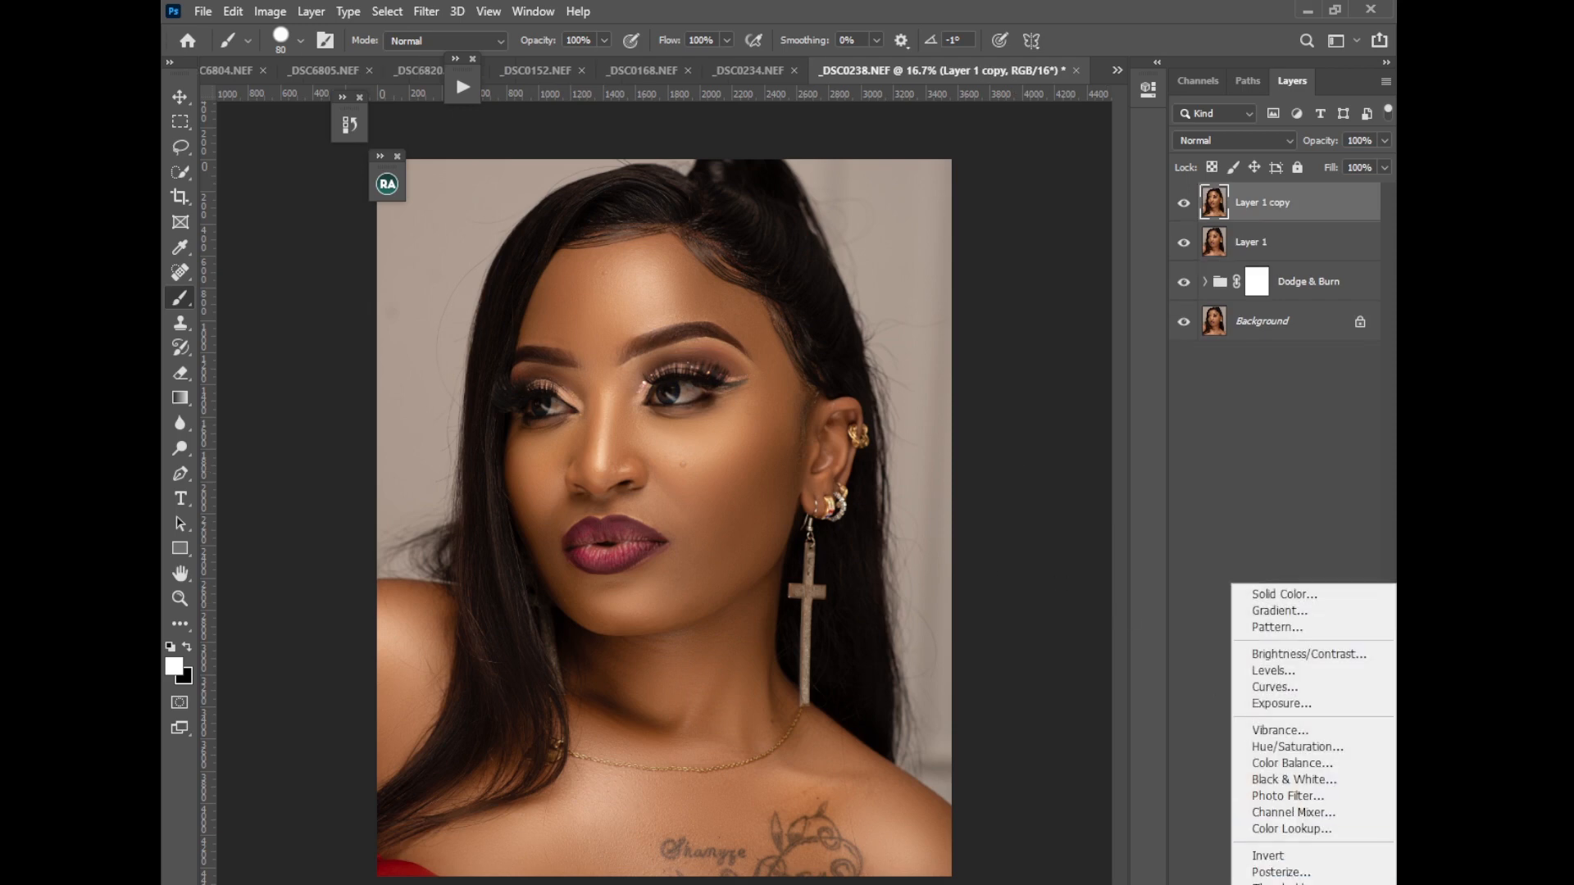
pyautogui.click(1278, 884)
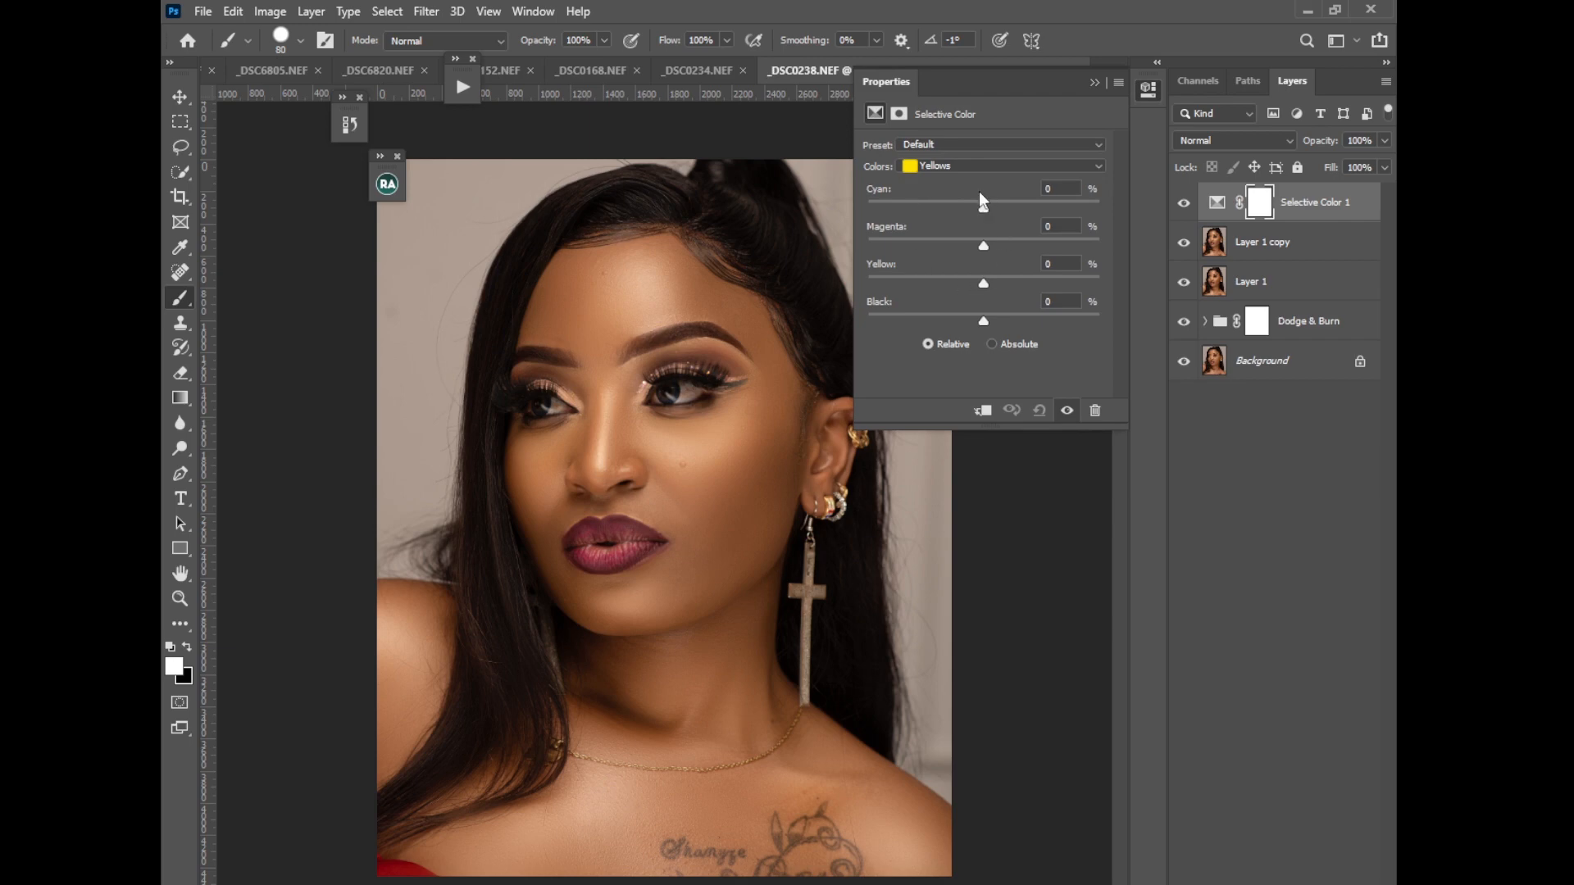
pyautogui.click(975, 165)
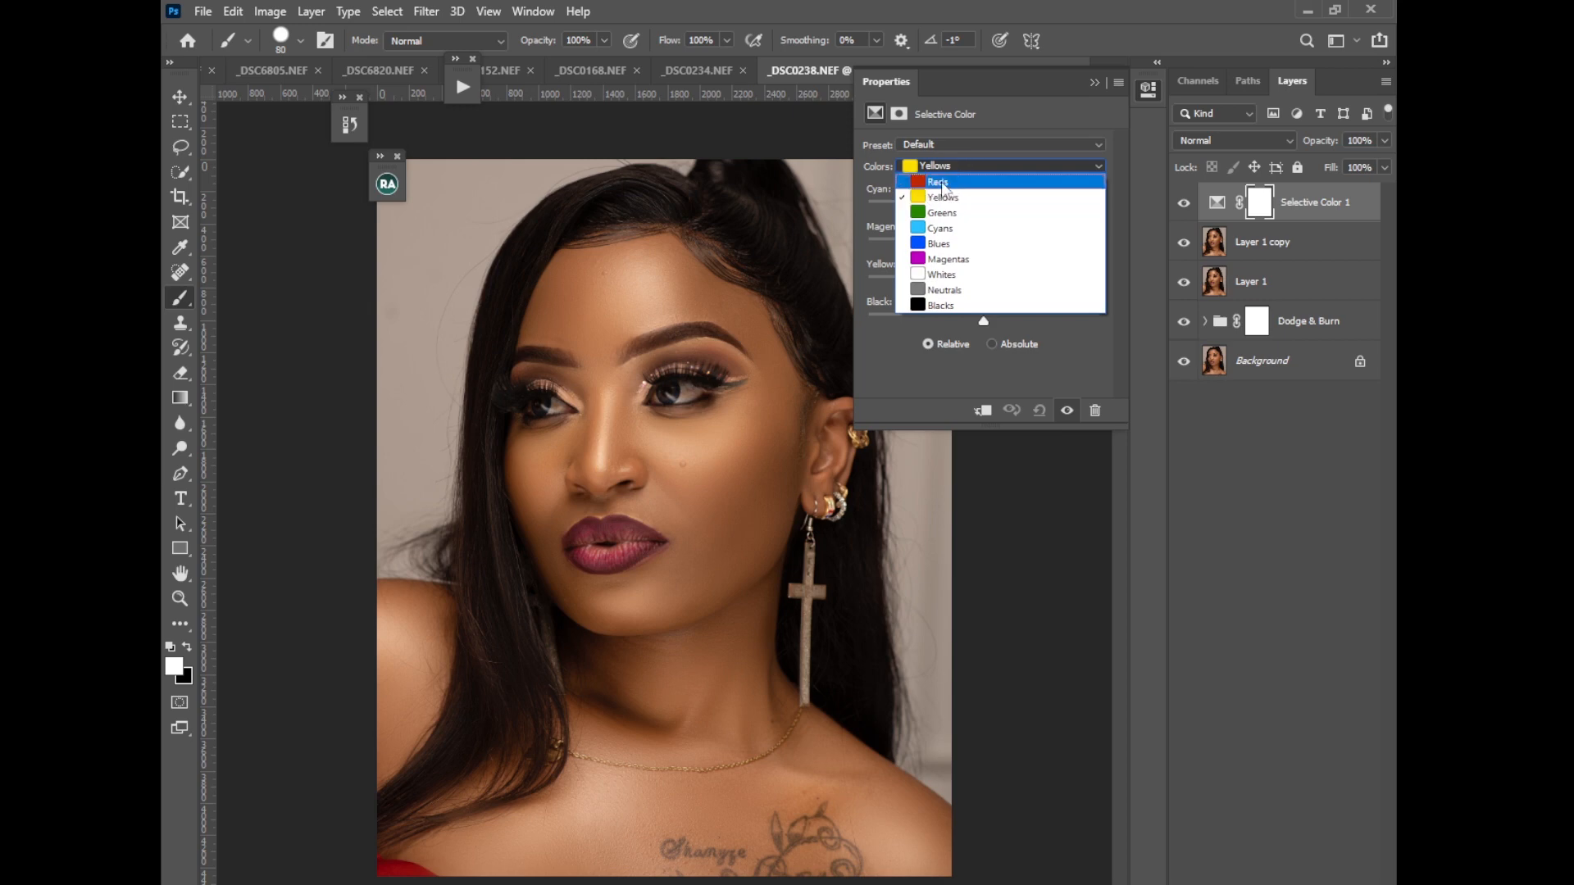
pyautogui.click(962, 176)
pyautogui.moveTo(977, 207); pyautogui.dragTo(964, 208)
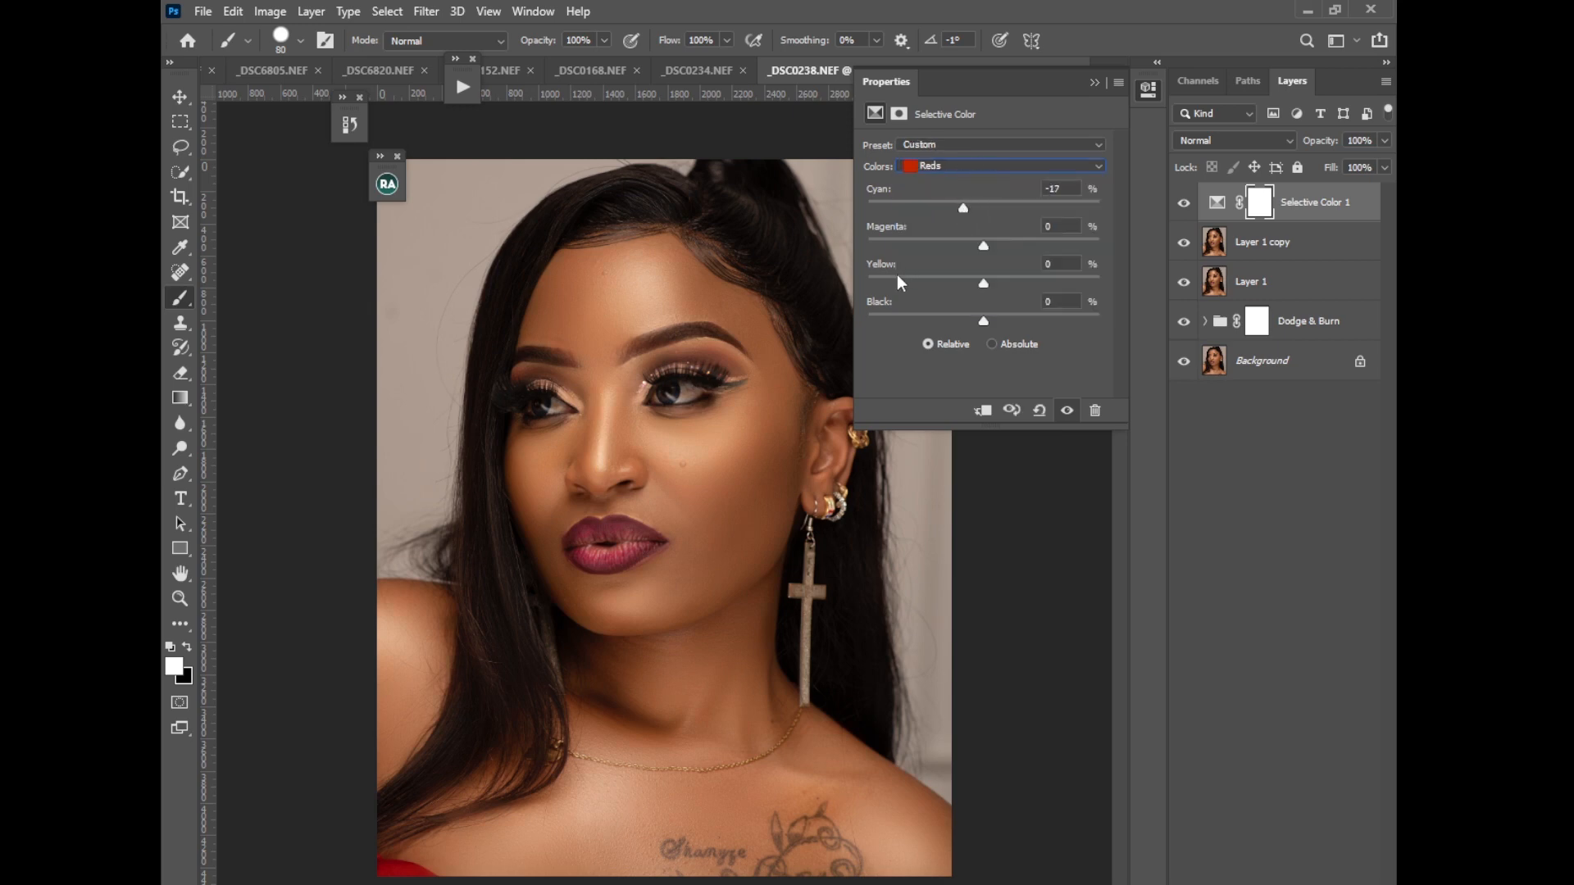
pyautogui.moveTo(989, 272); pyautogui.dragTo(997, 278)
# Set the Selective Color adjustment's Yellows to cyan -12% and yellow +6%, and close its properties
pyautogui.click(955, 167)
pyautogui.click(941, 195)
pyautogui.moveTo(976, 208); pyautogui.dragTo(969, 208)
pyautogui.moveTo(988, 284); pyautogui.dragTo(993, 283)
pyautogui.click(1095, 84)
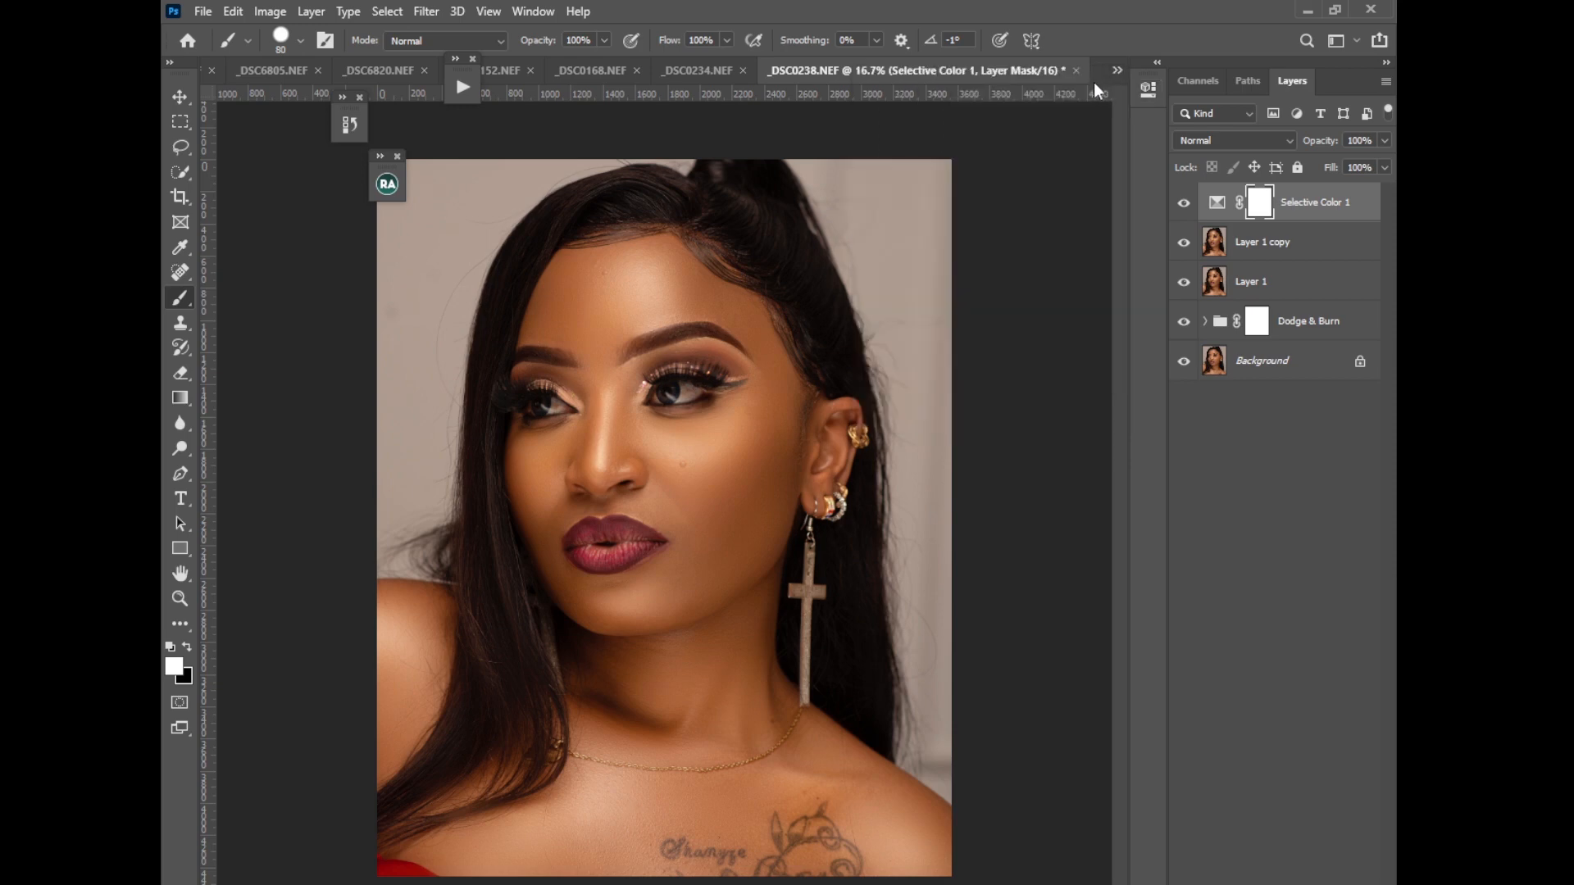
# Add a Photo Filter adjustment using Cooling Filter (82) at 13% density
pyautogui.click(1271, 860)
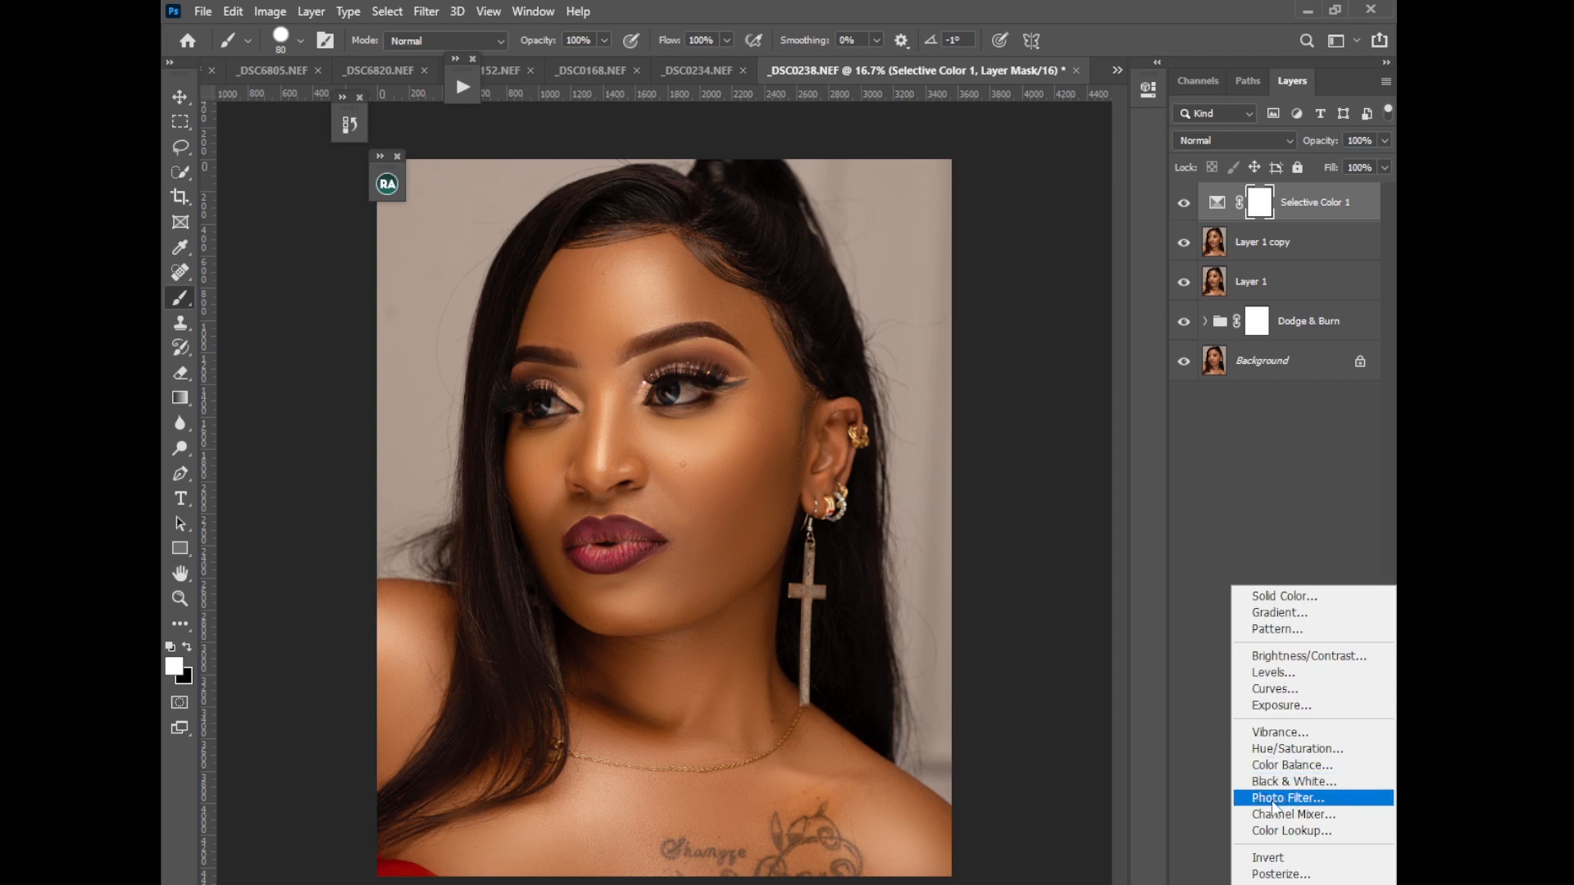
pyautogui.click(1276, 795)
pyautogui.click(986, 145)
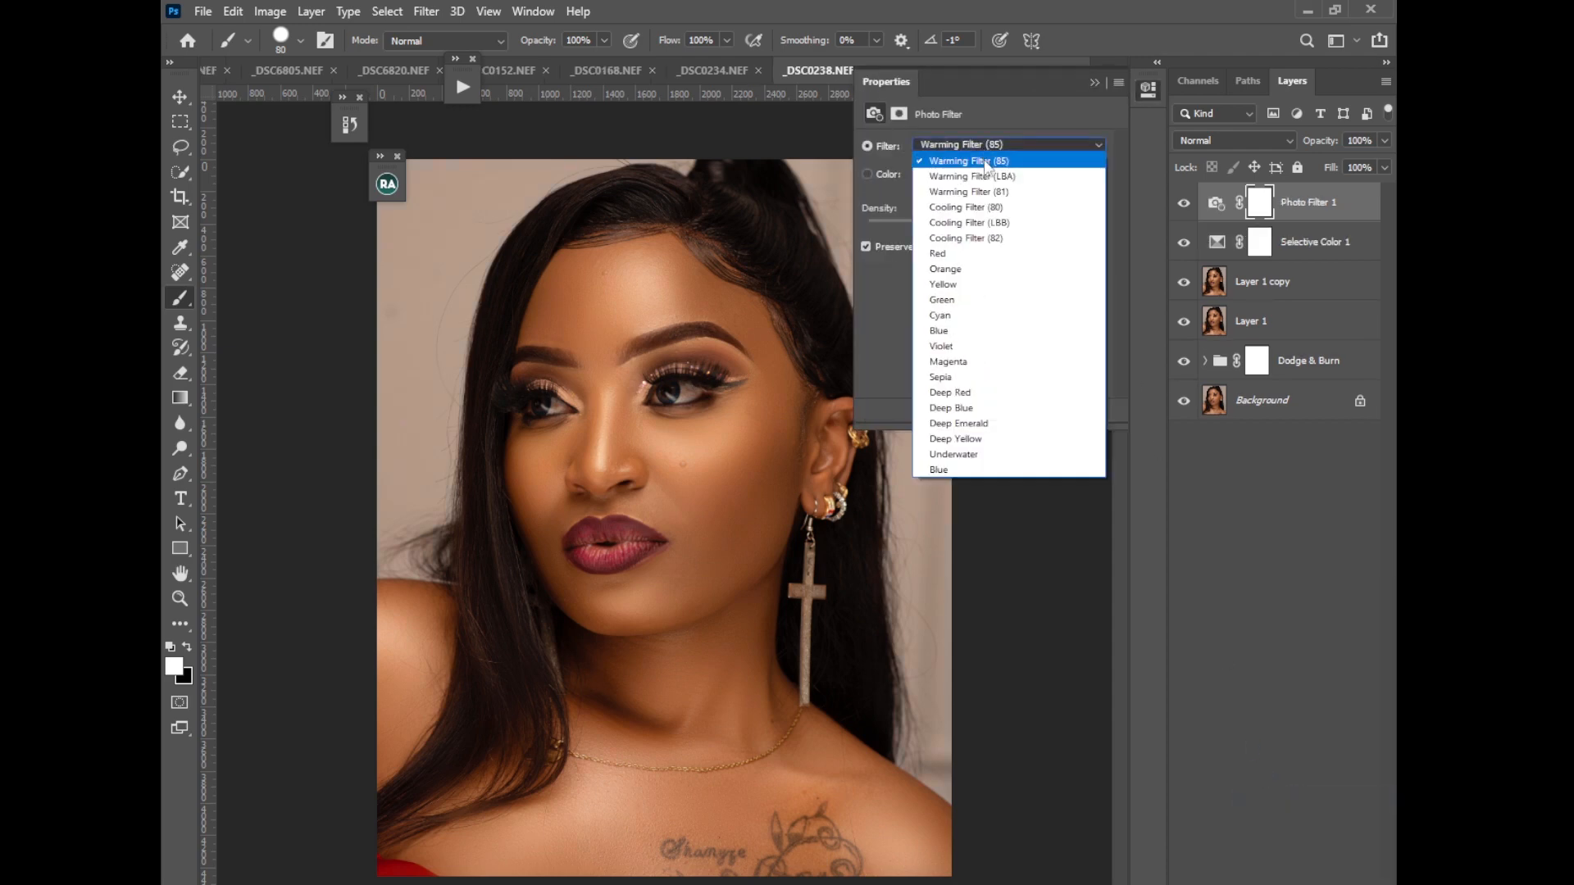
pyautogui.click(975, 237)
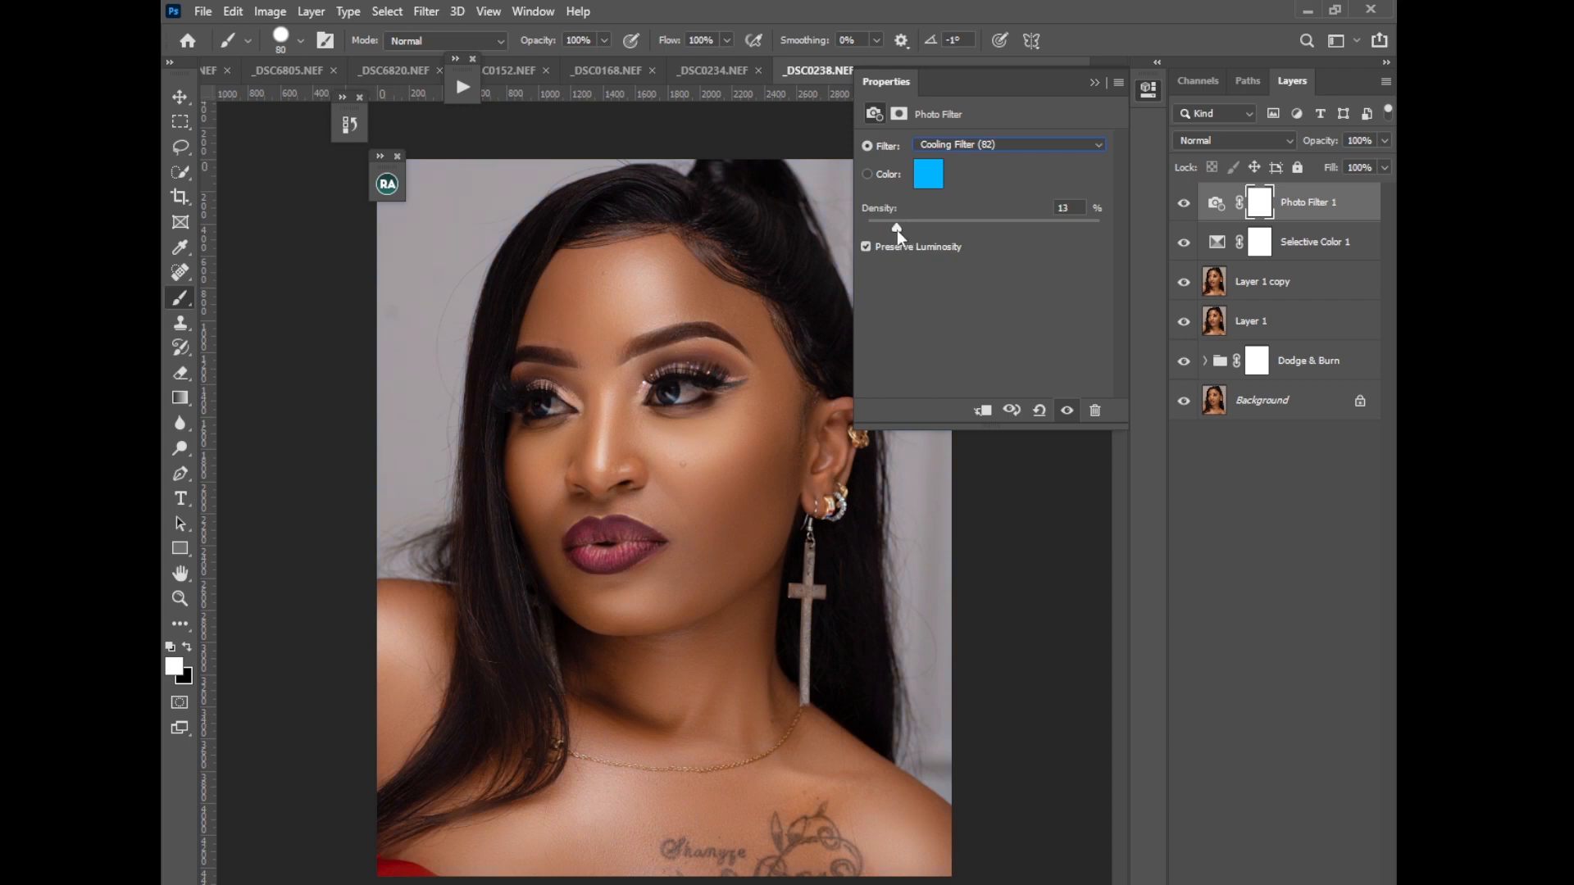
pyautogui.click(1094, 83)
# Add a second Selective Color adjustment above the Photo Filter and set black to +3% for the Blacks
pyautogui.click(1281, 884)
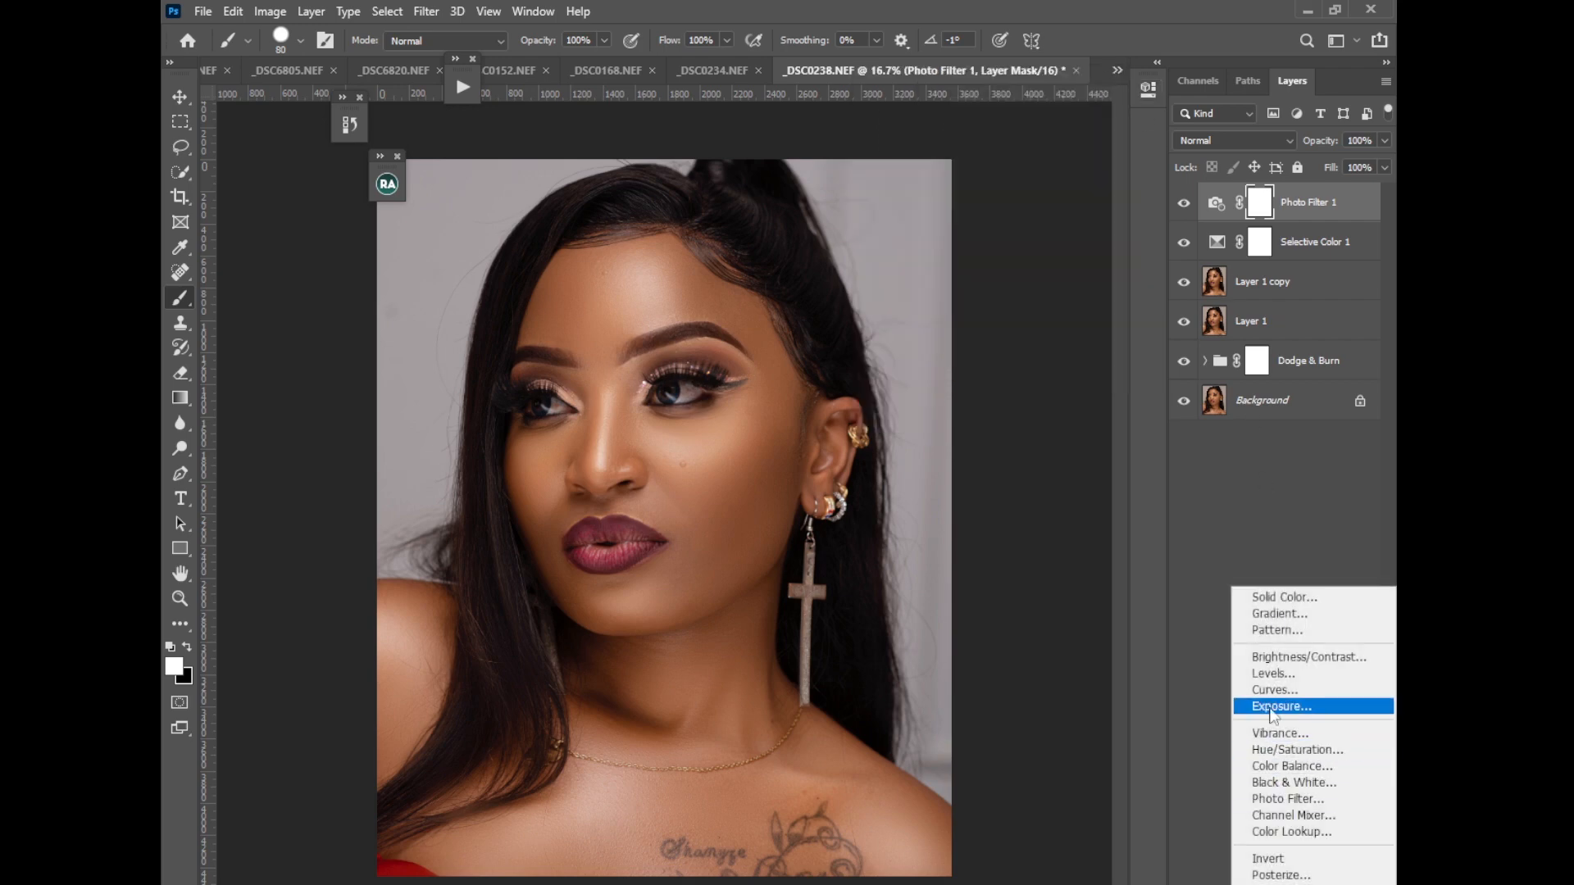
pyautogui.click(1281, 884)
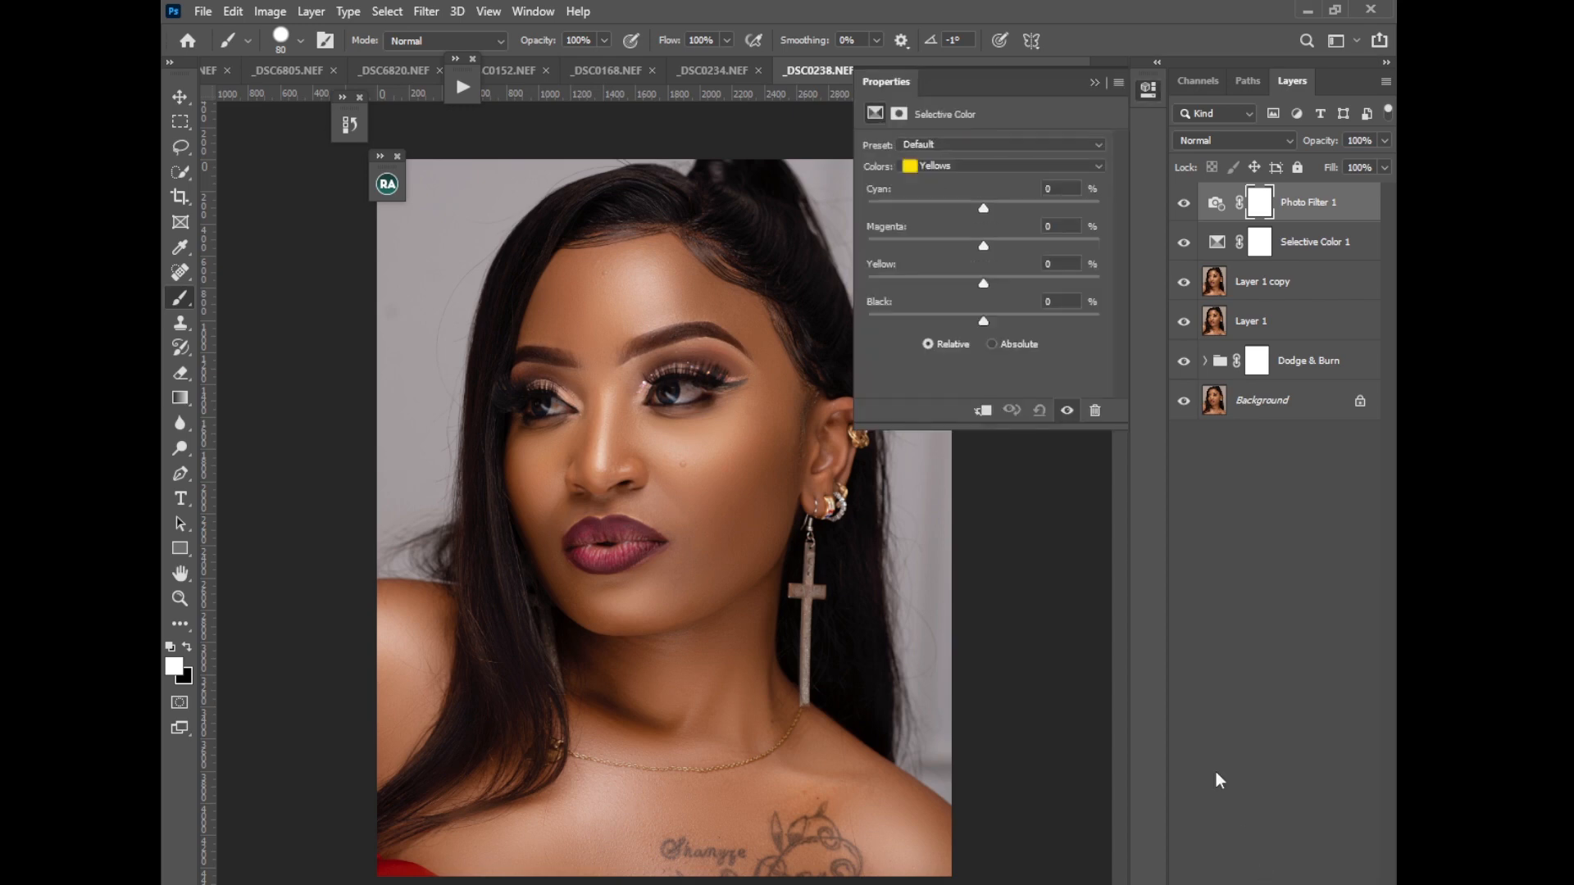
pyautogui.click(955, 166)
pyautogui.click(939, 306)
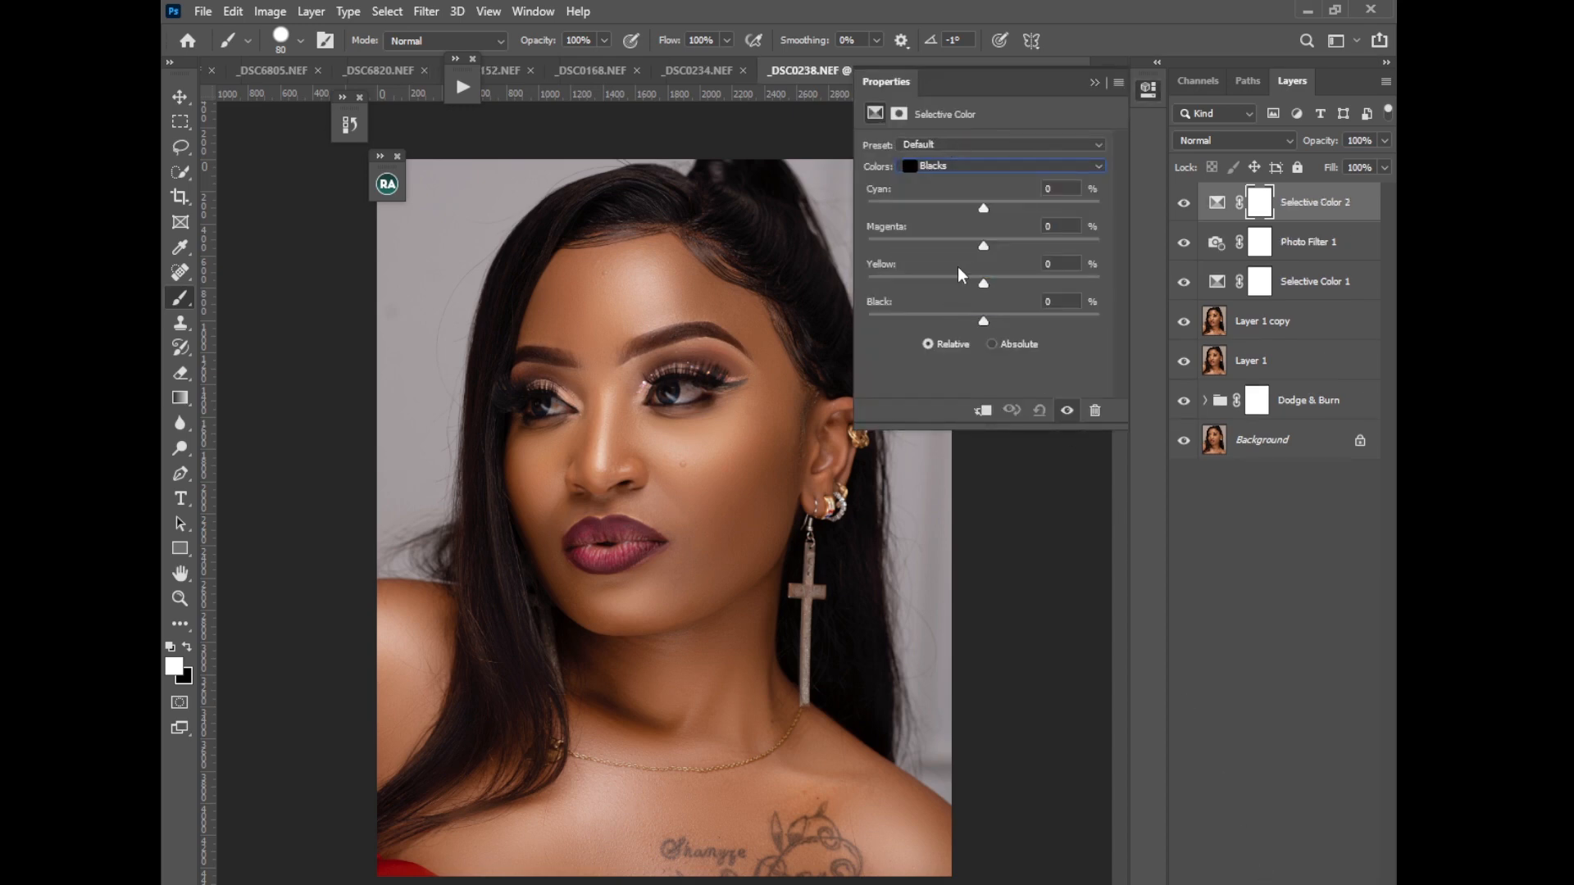
pyautogui.moveTo(983, 320); pyautogui.dragTo(990, 323)
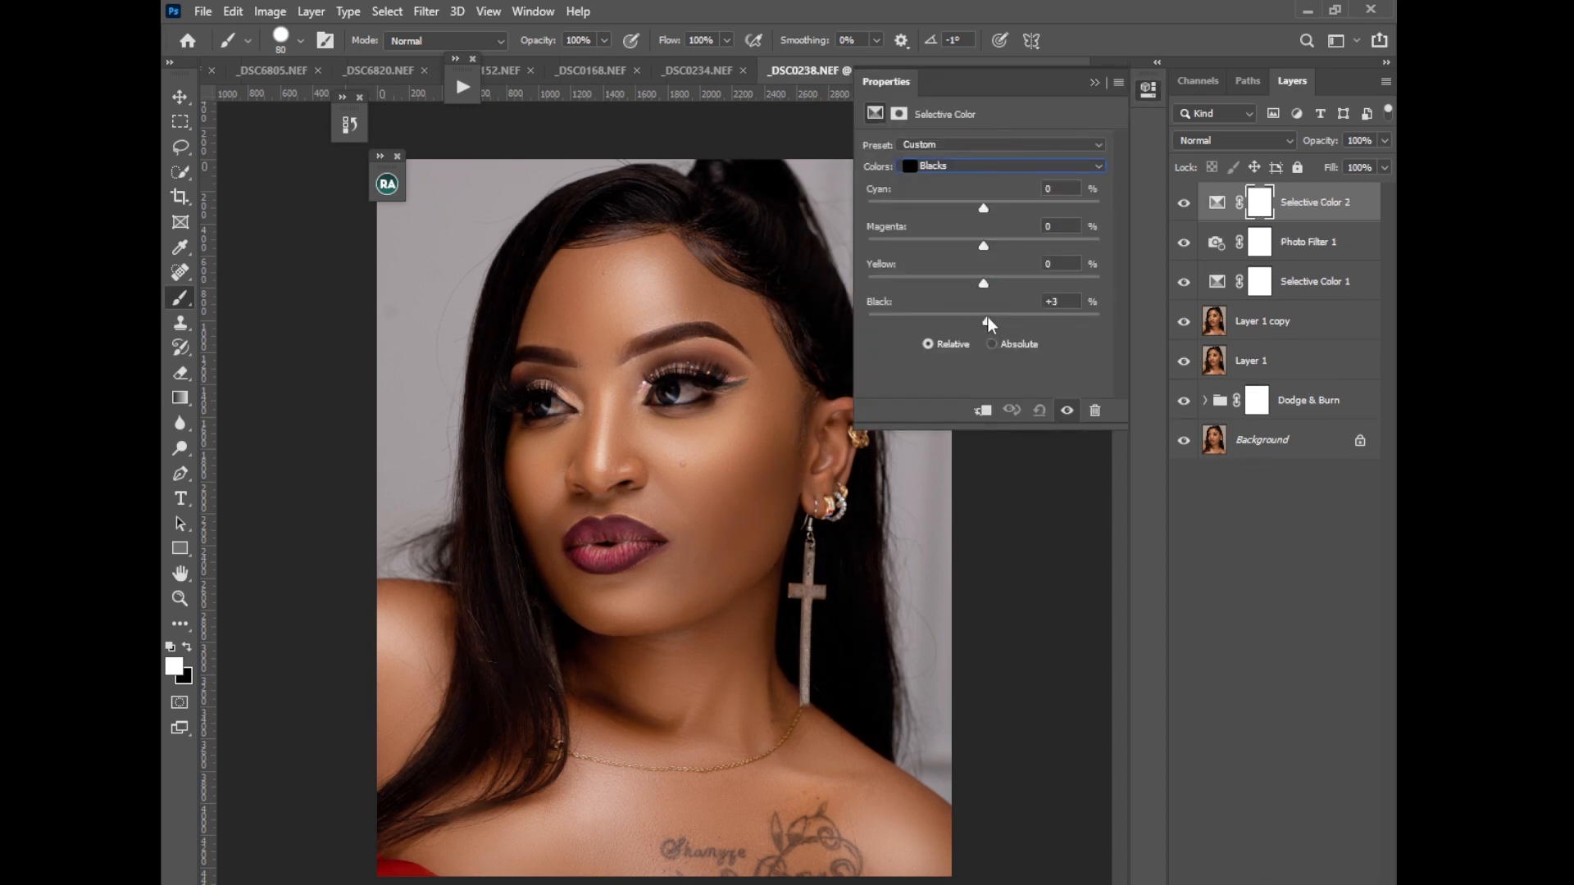
pyautogui.moveTo(984, 283); pyautogui.dragTo(983, 284)
pyautogui.click(1094, 82)
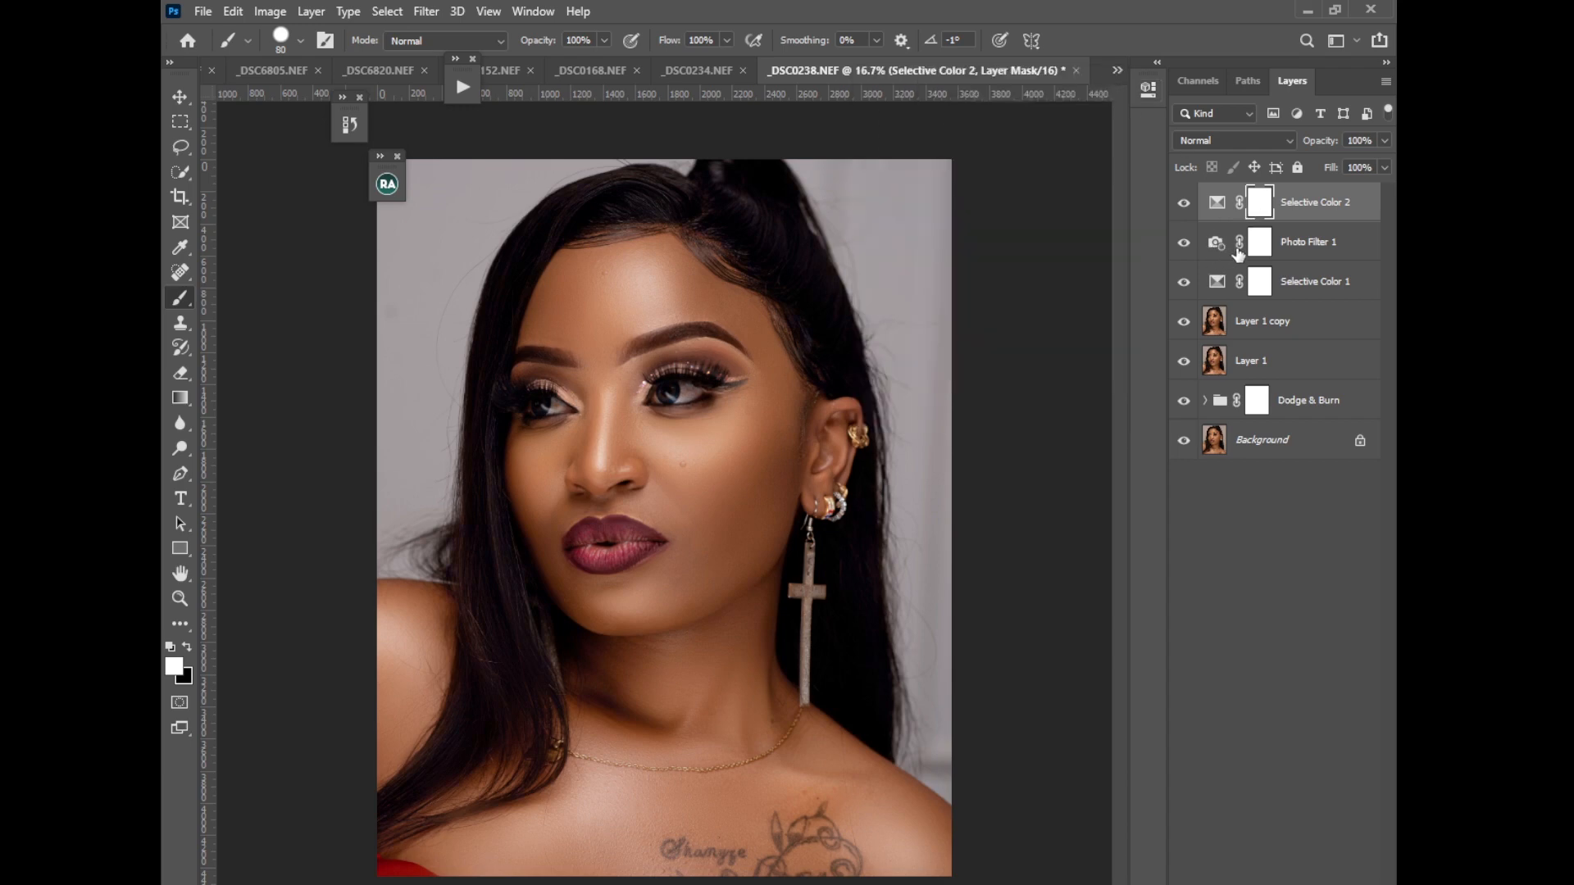
# Set the Photo Filter density to 17% and fine-tune the cyan and yellow amounts of the Yellows in Selective Color 1
pyautogui.doubleClick(1215, 244)
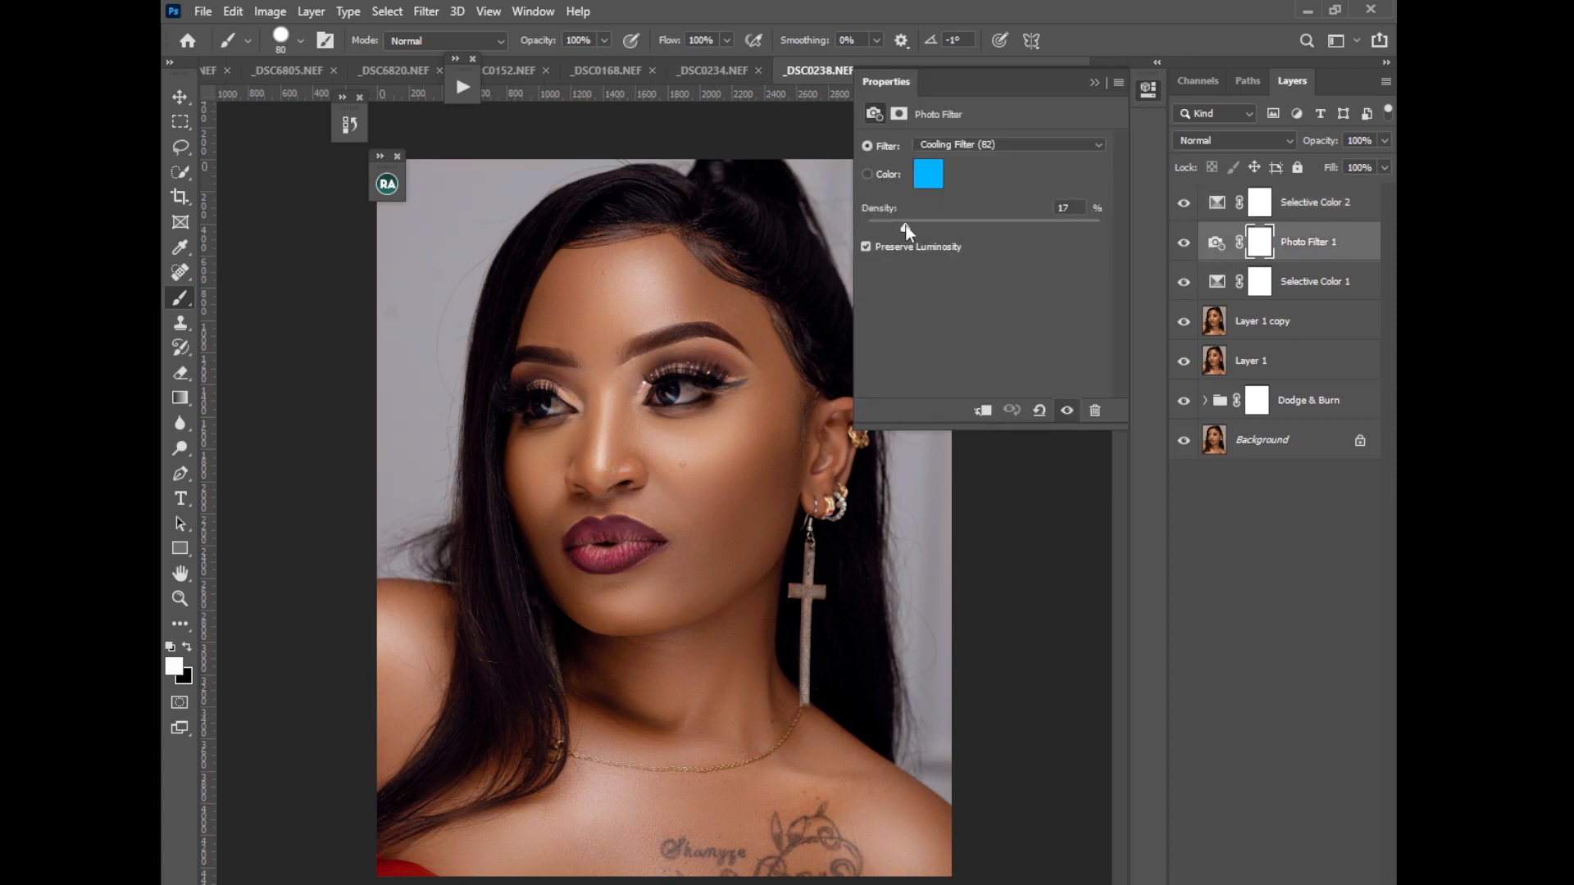
pyautogui.click(1219, 284)
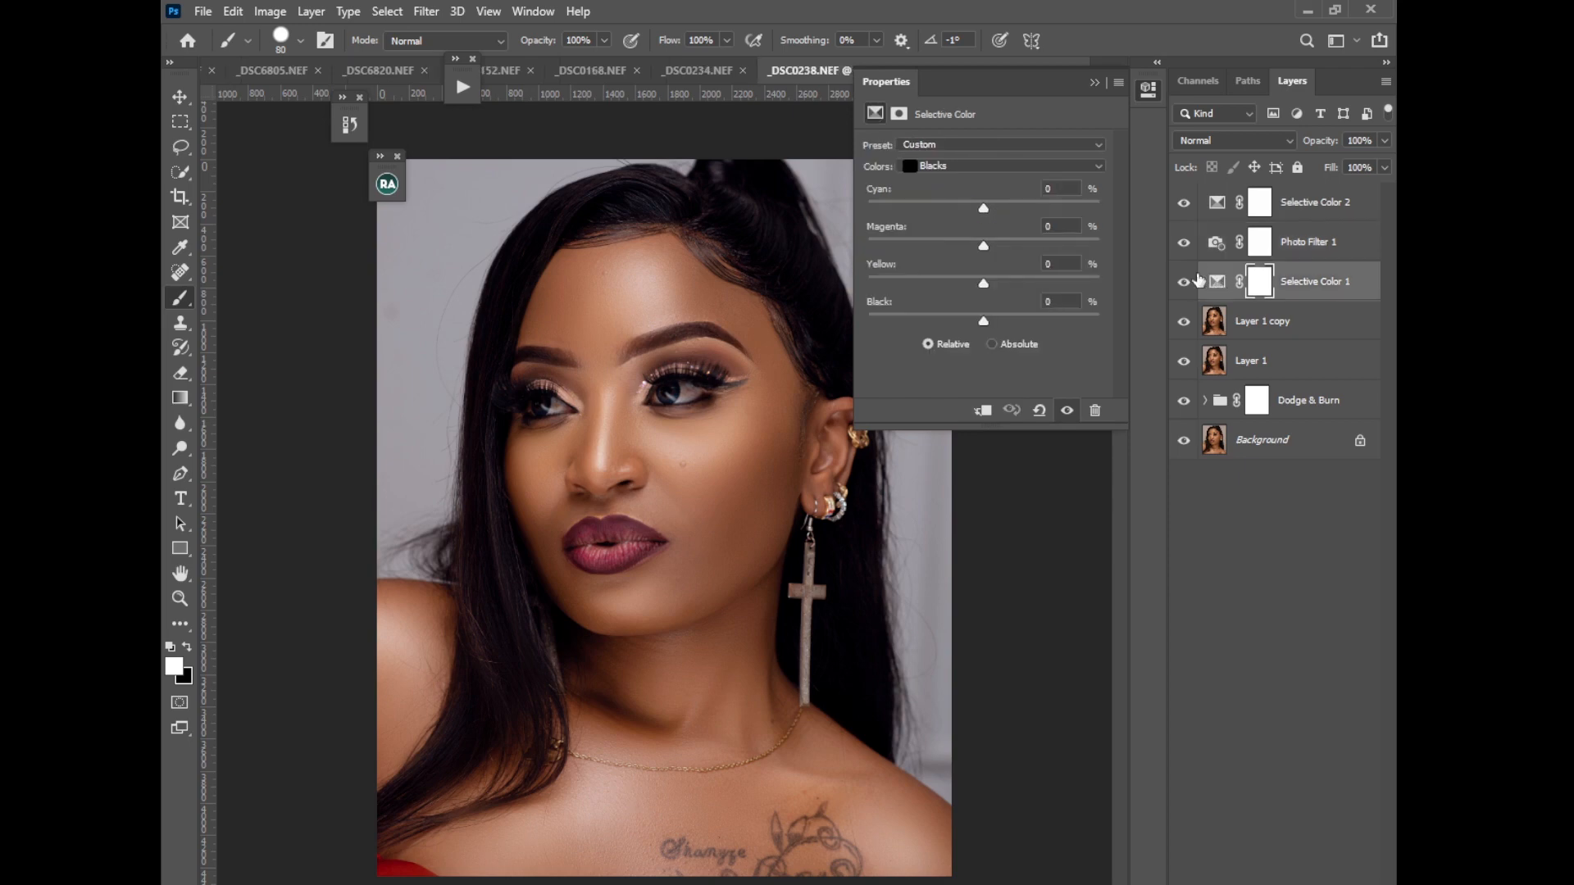
pyautogui.click(956, 168)
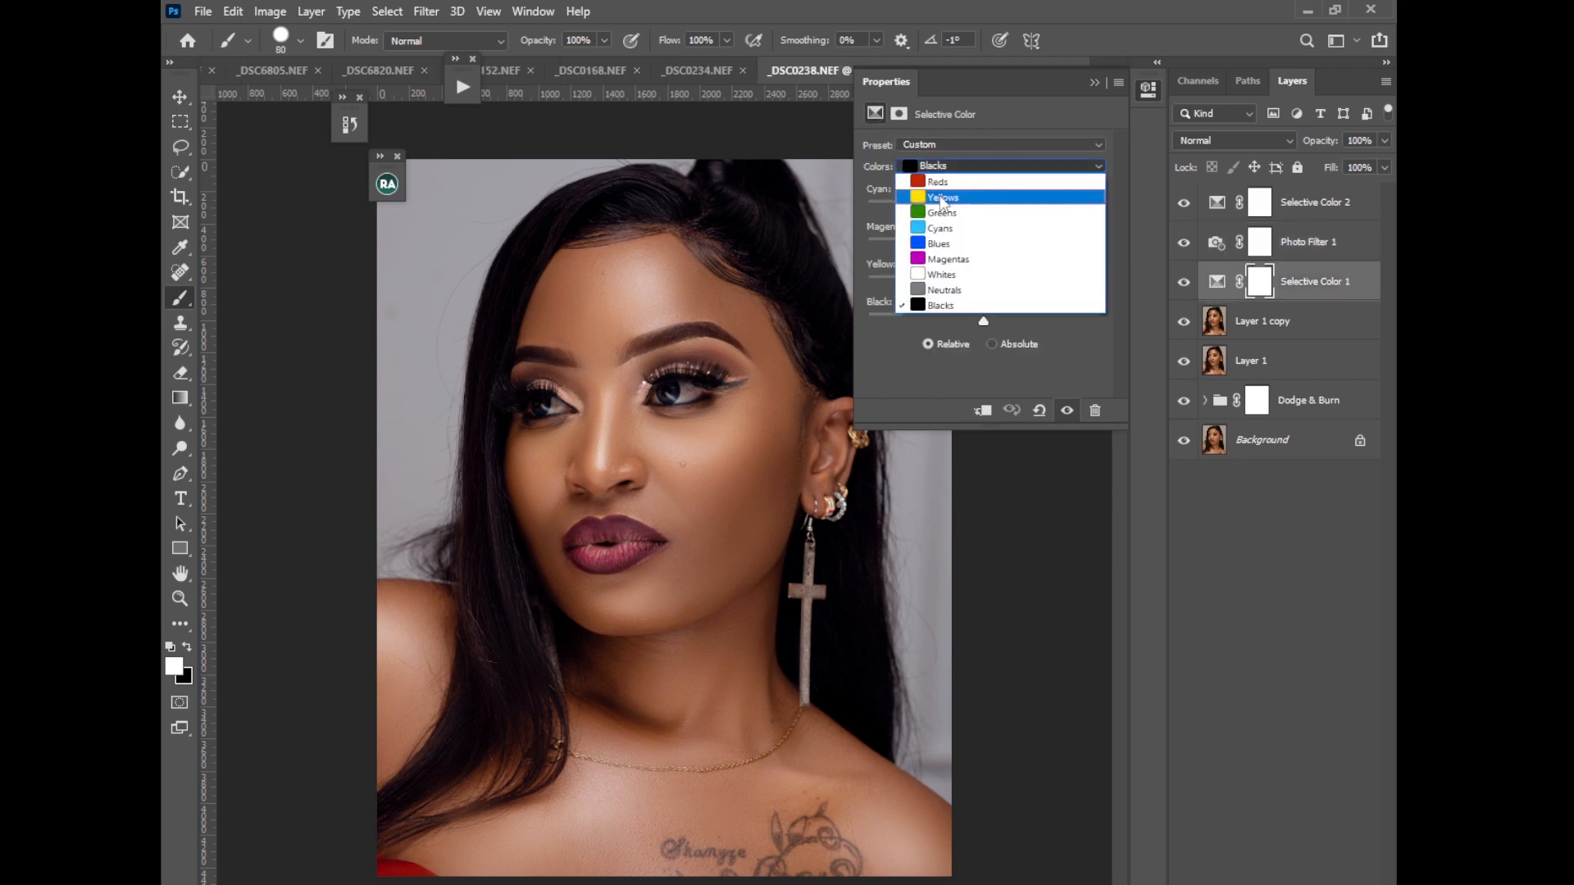
pyautogui.click(940, 198)
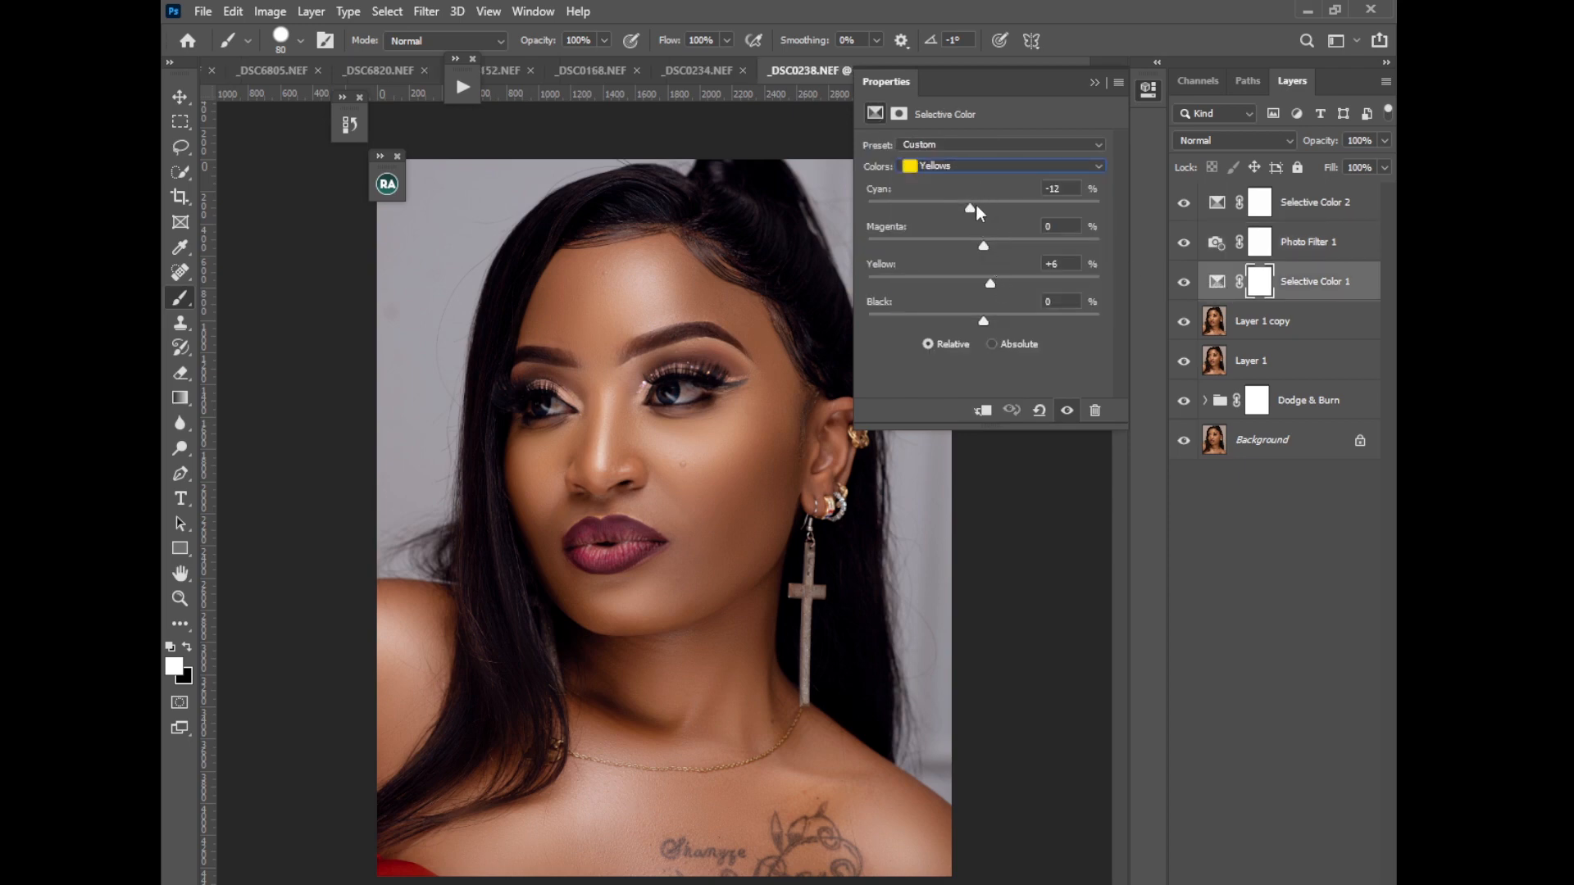
pyautogui.click(976, 207)
pyautogui.moveTo(991, 282); pyautogui.dragTo(989, 283)
pyautogui.click(964, 167)
pyautogui.click(942, 168)
pyautogui.click(1094, 82)
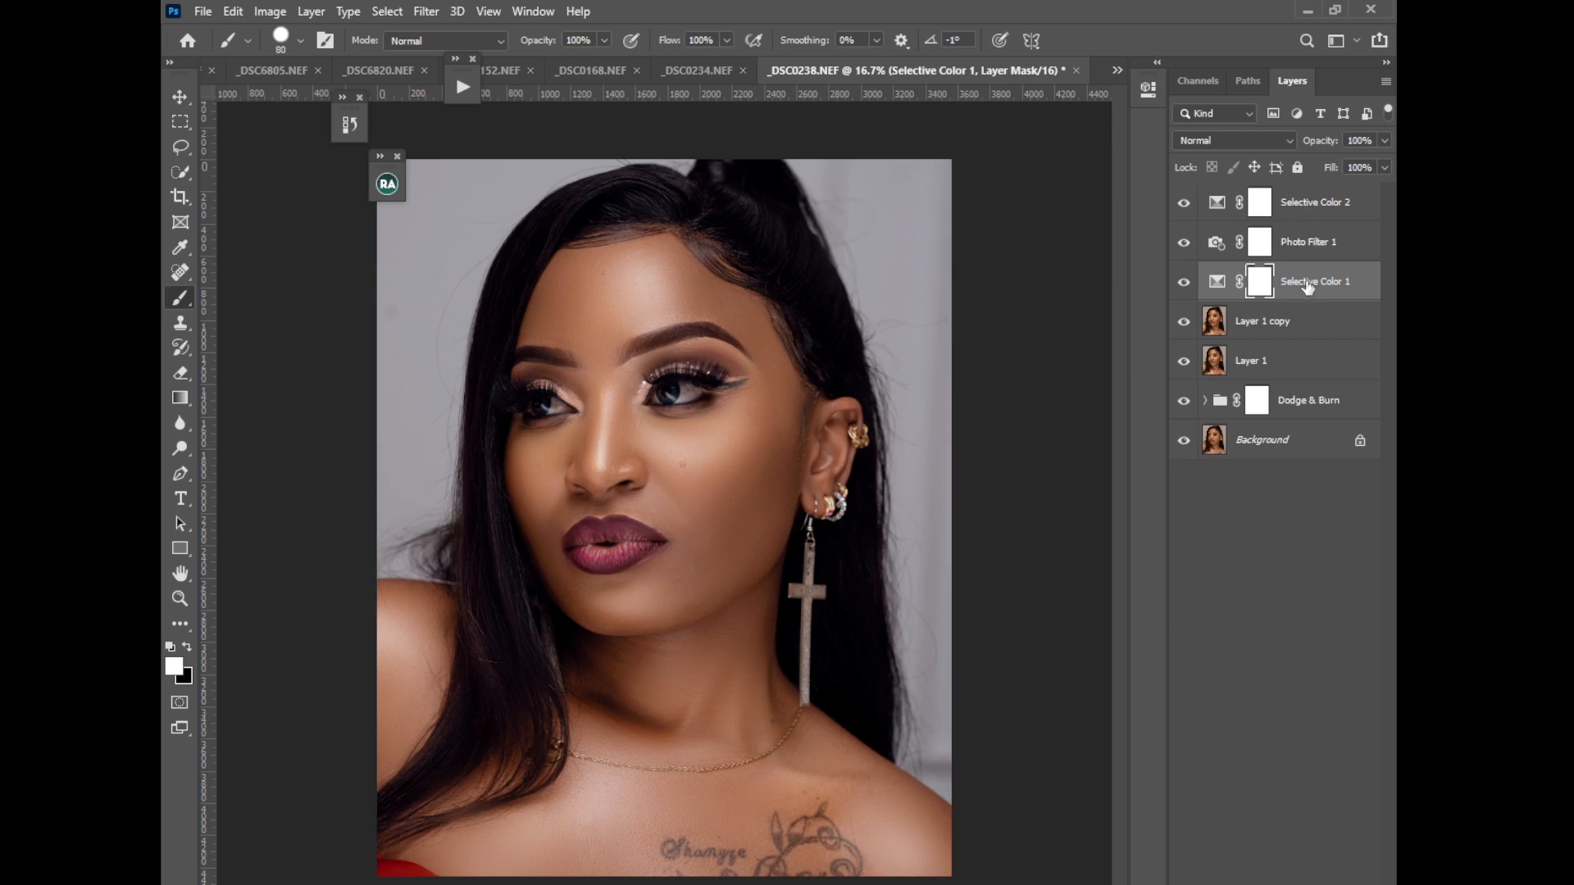
# Select the Selective Color and Photo Filter layers and export color lookup tables in CUBE format with 32 grid points at Medium quality
pyautogui.keyDown('shift'); pyautogui.click(1304, 213); pyautogui.keyUp('shift')
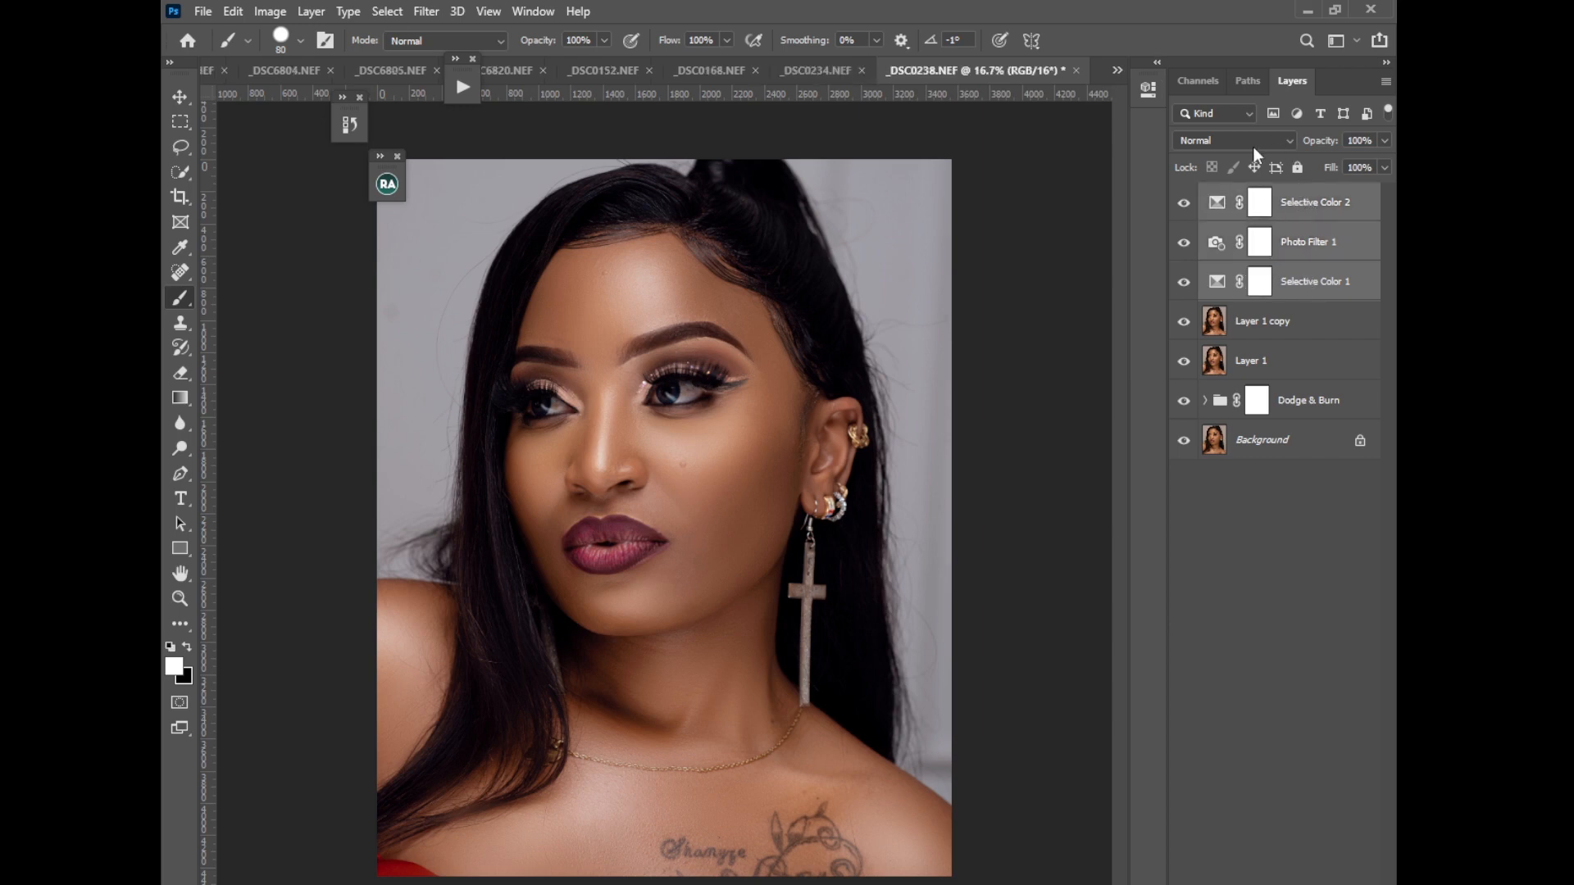
pyautogui.click(203, 11)
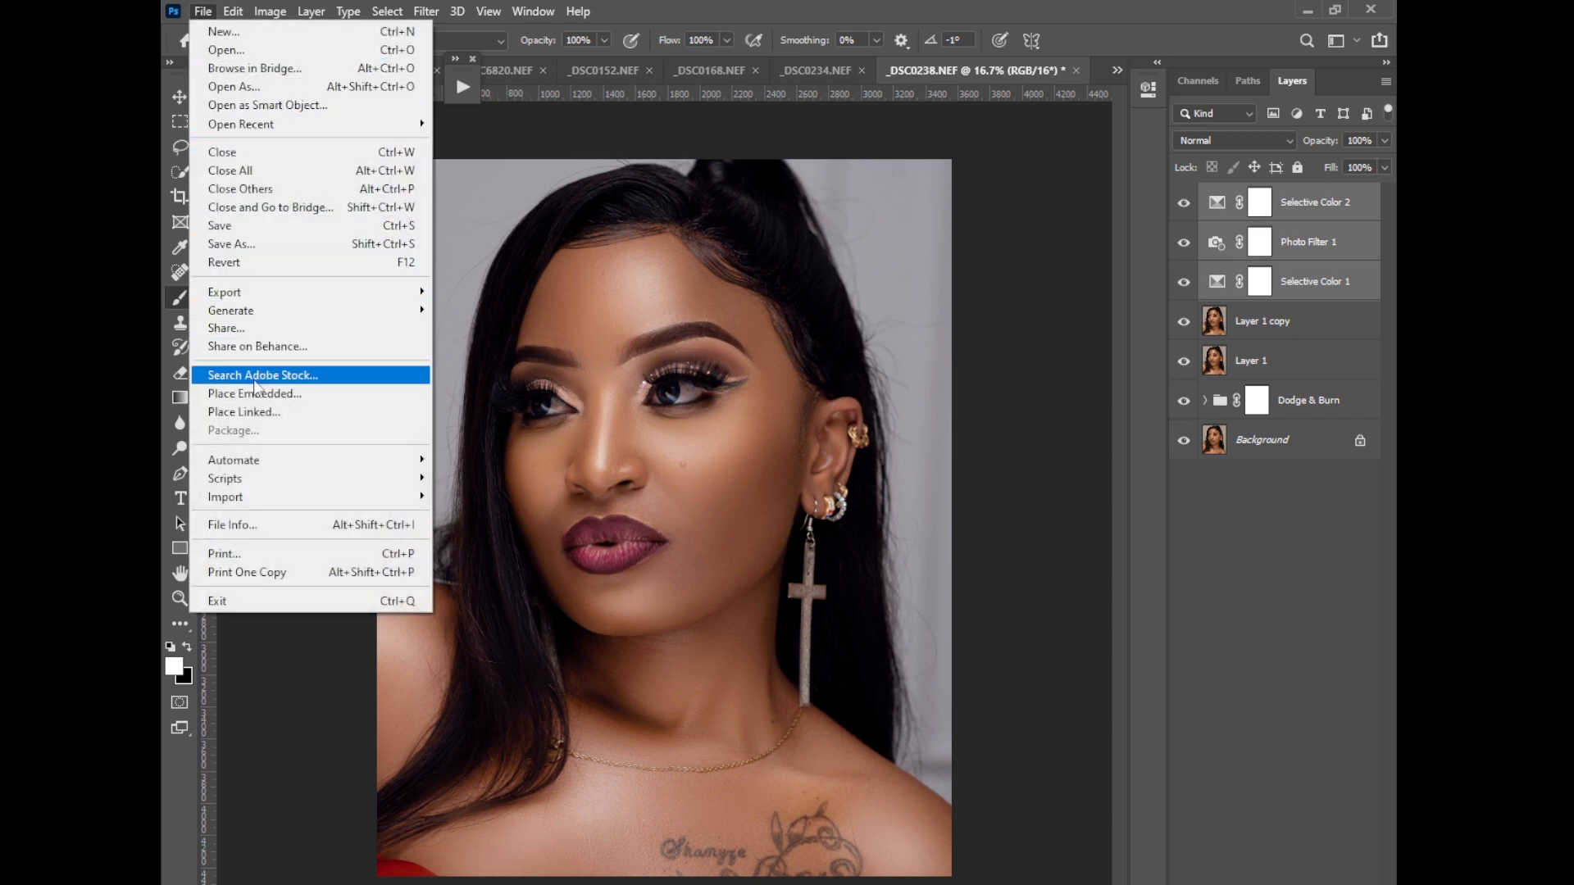
pyautogui.moveTo(228, 301)
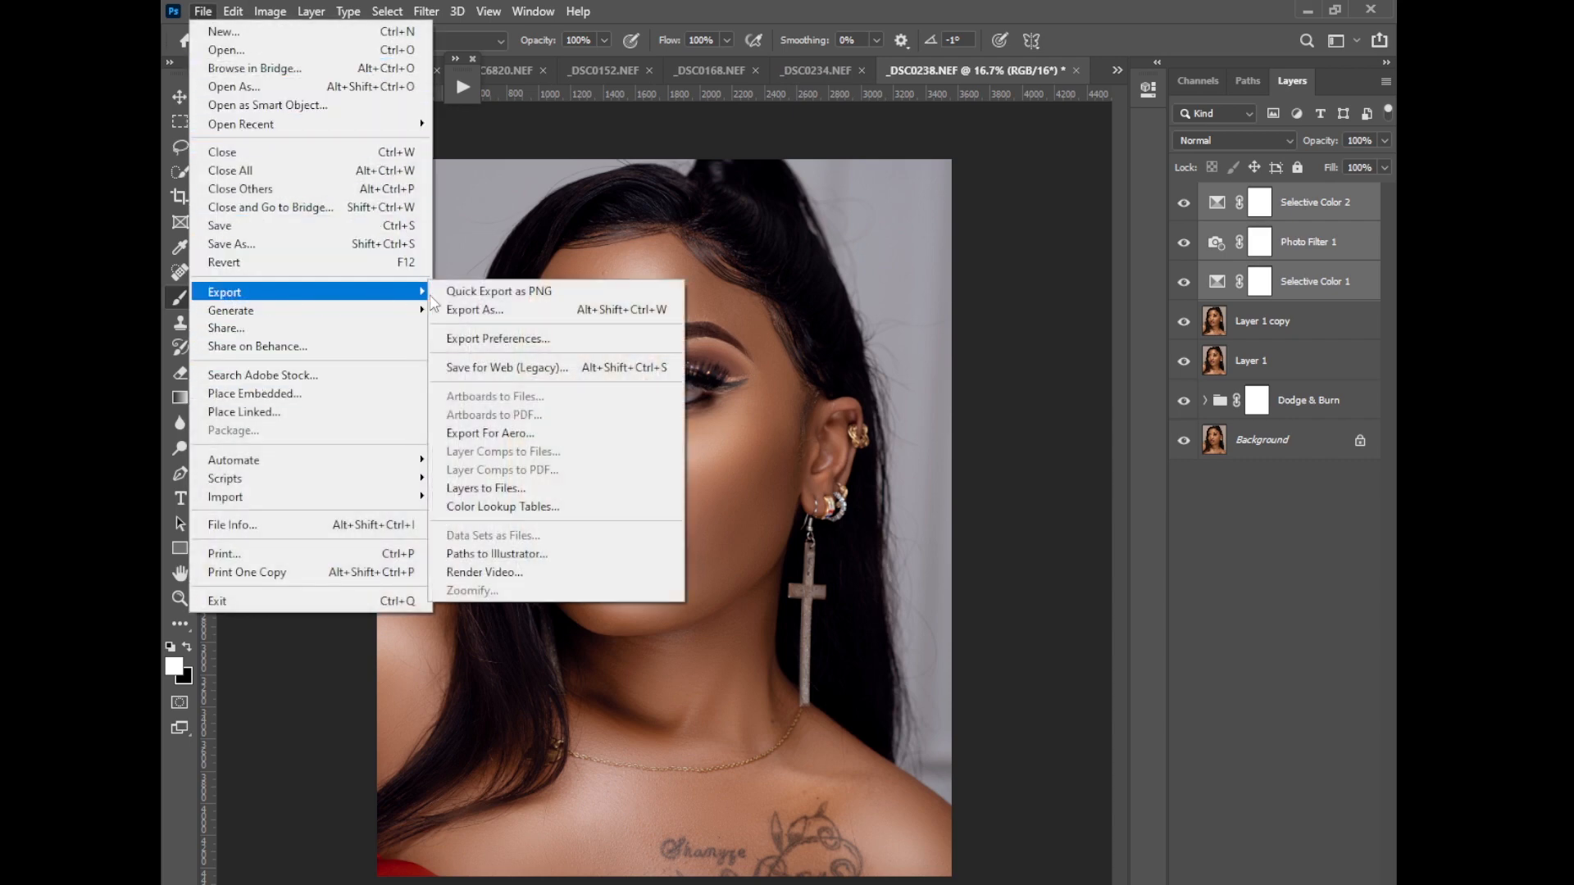
pyautogui.click(475, 508)
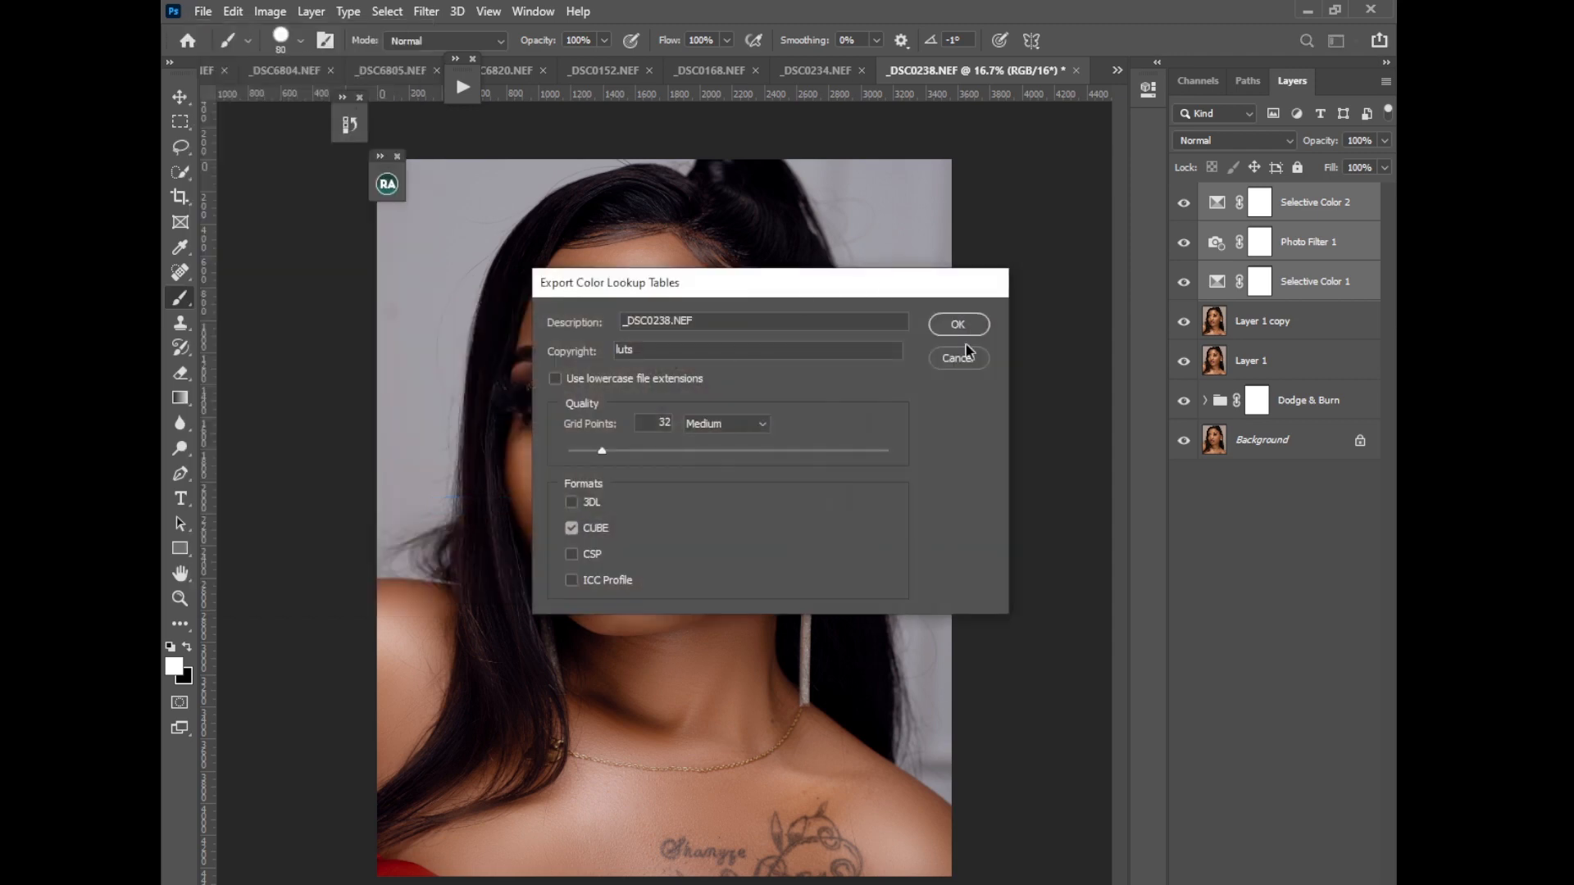
pyautogui.click(957, 324)
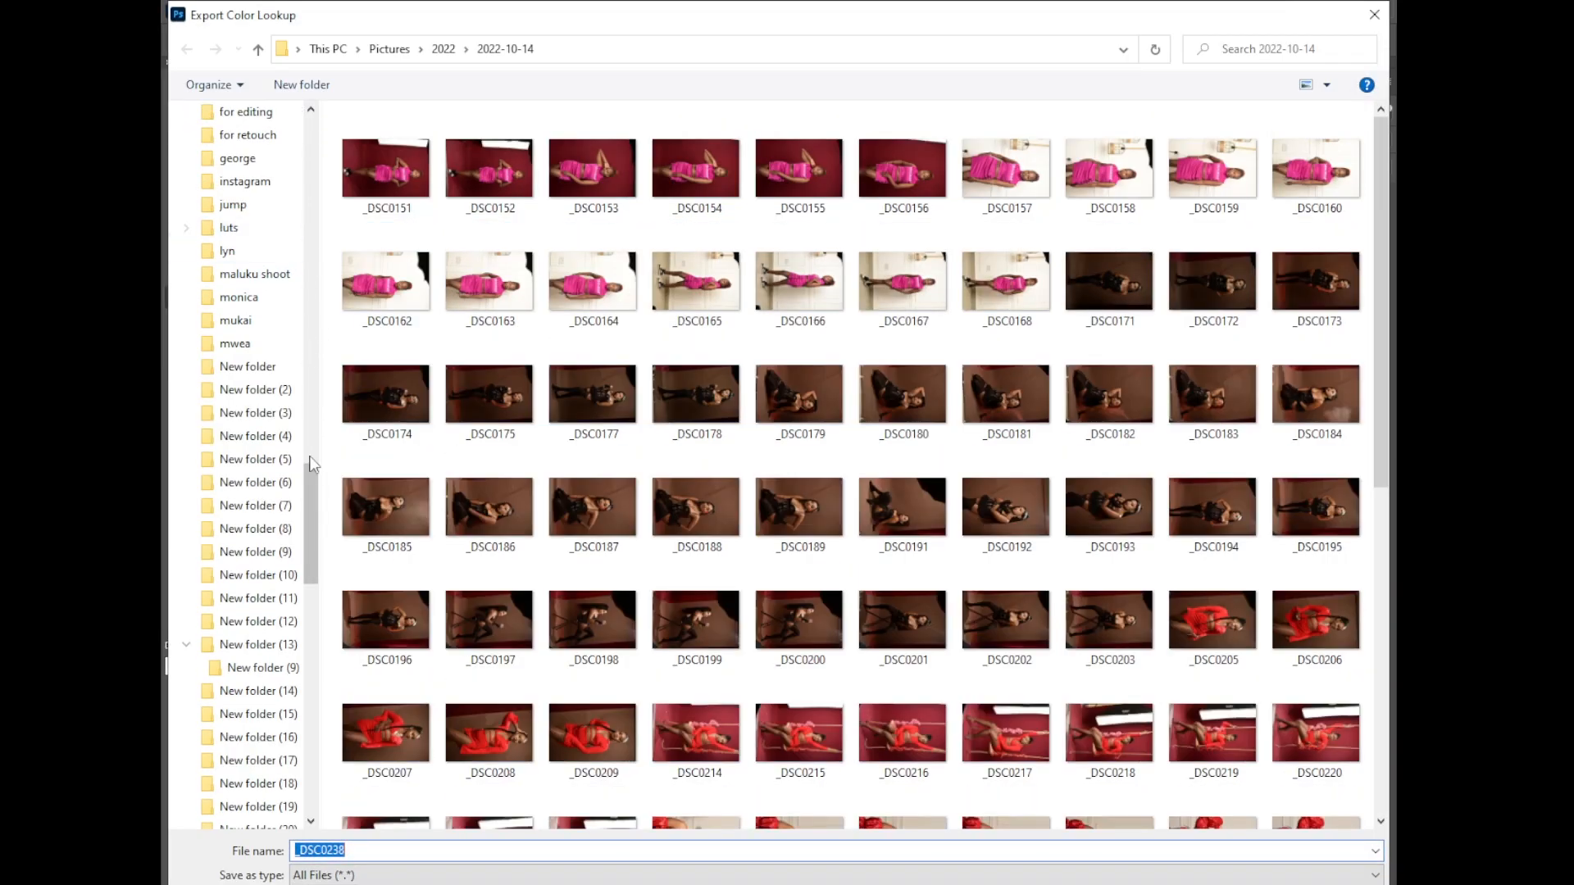
# Browse to the Desktop as the LUT export location and create a new folder there
pyautogui.moveTo(311, 475); pyautogui.dragTo(305, 151)
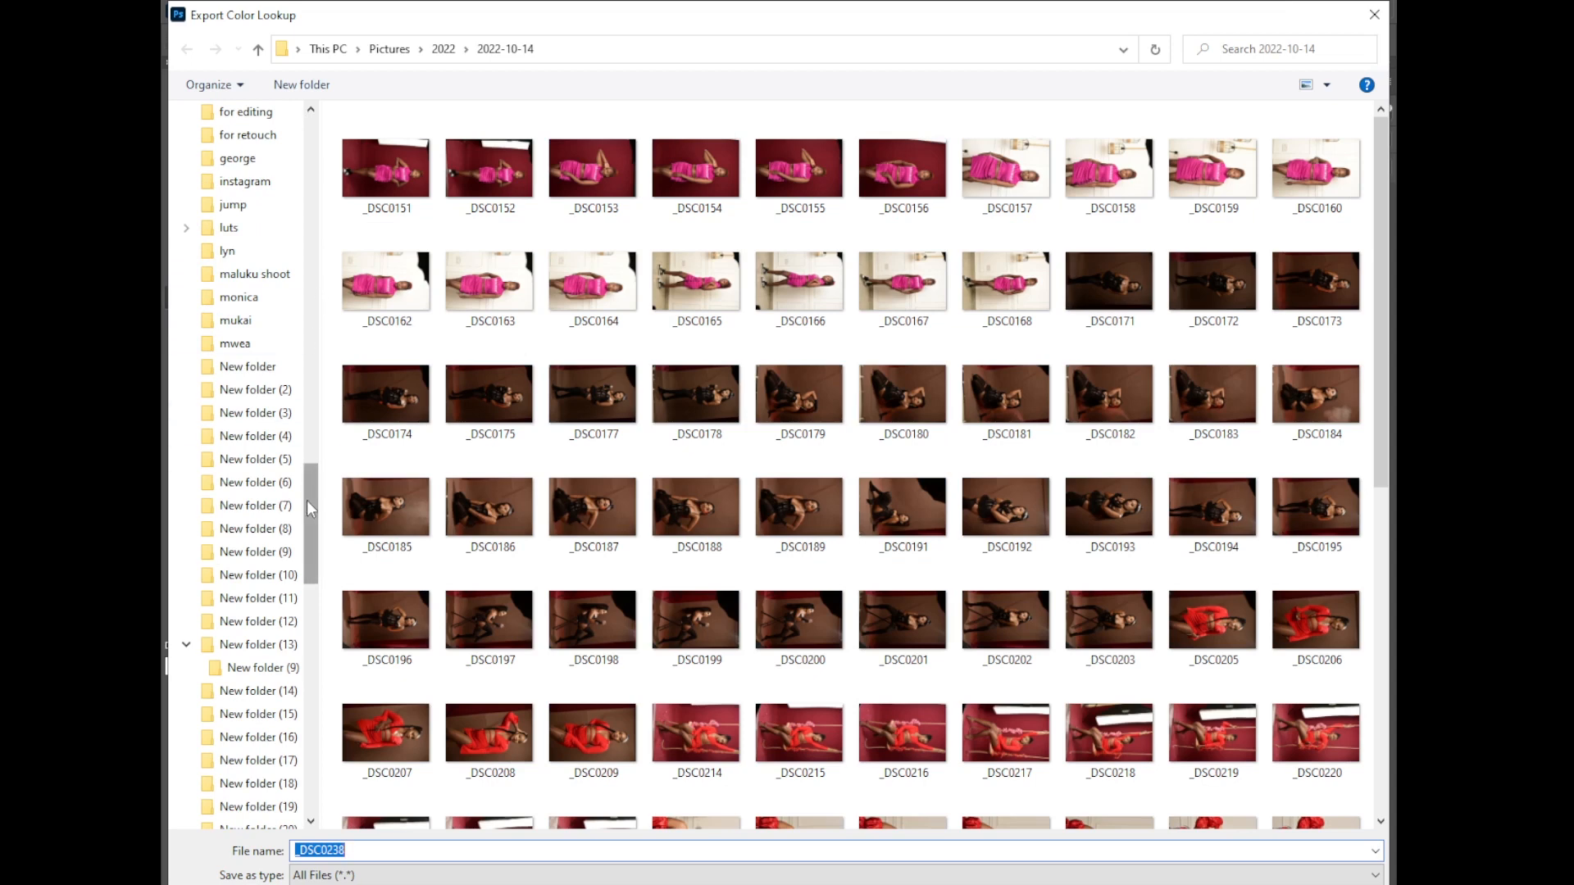
pyautogui.moveTo(311, 508); pyautogui.dragTo(312, 161)
pyautogui.click(248, 312)
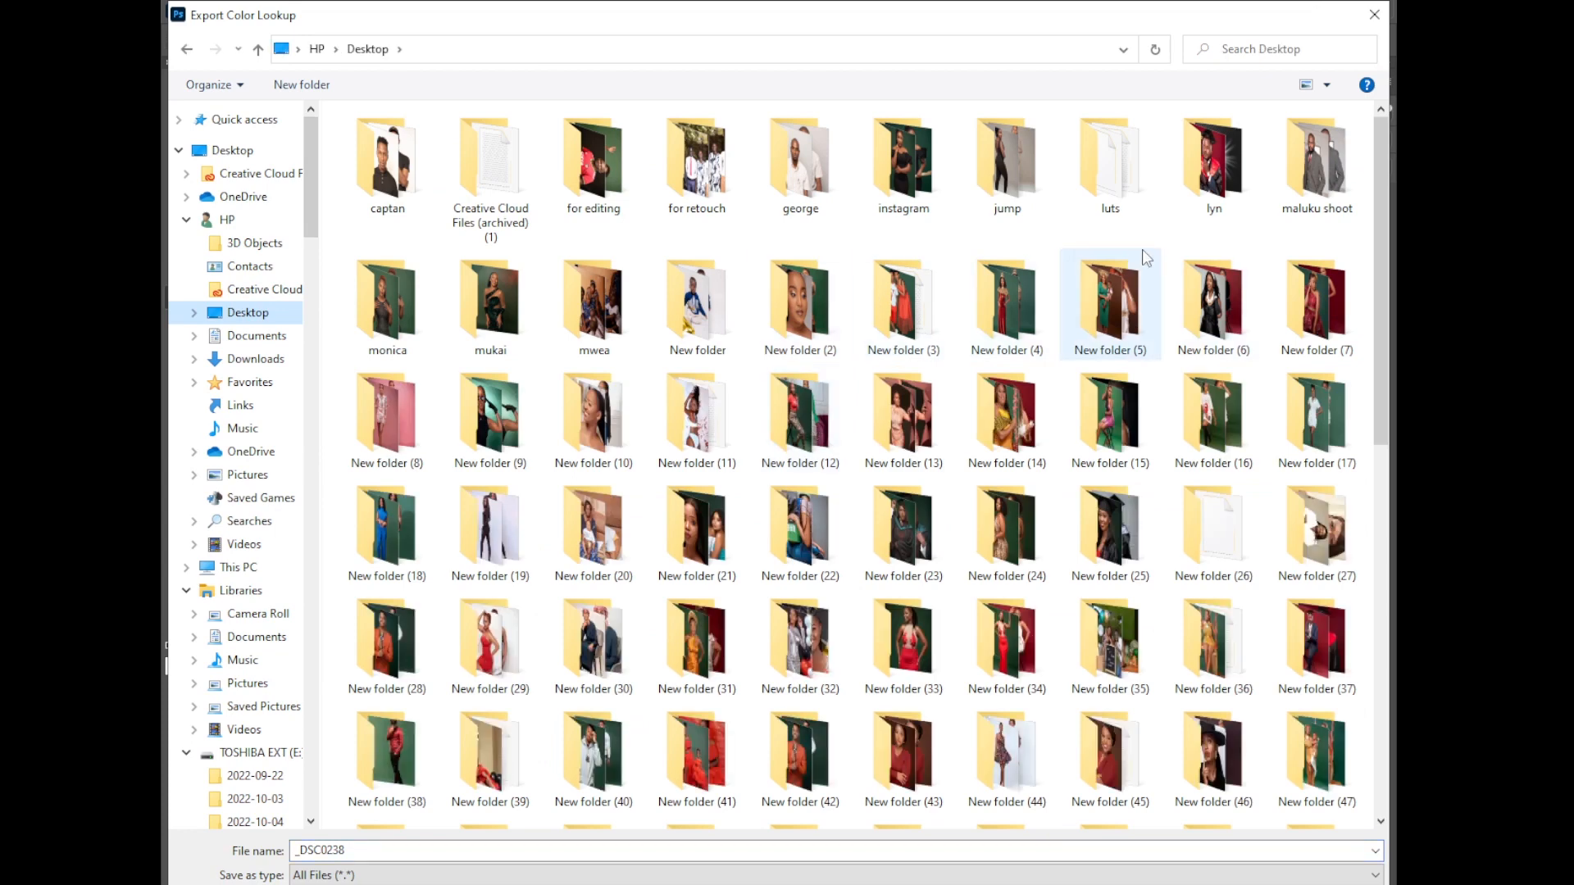
pyautogui.moveTo(1385, 423); pyautogui.dragTo(1384, 772)
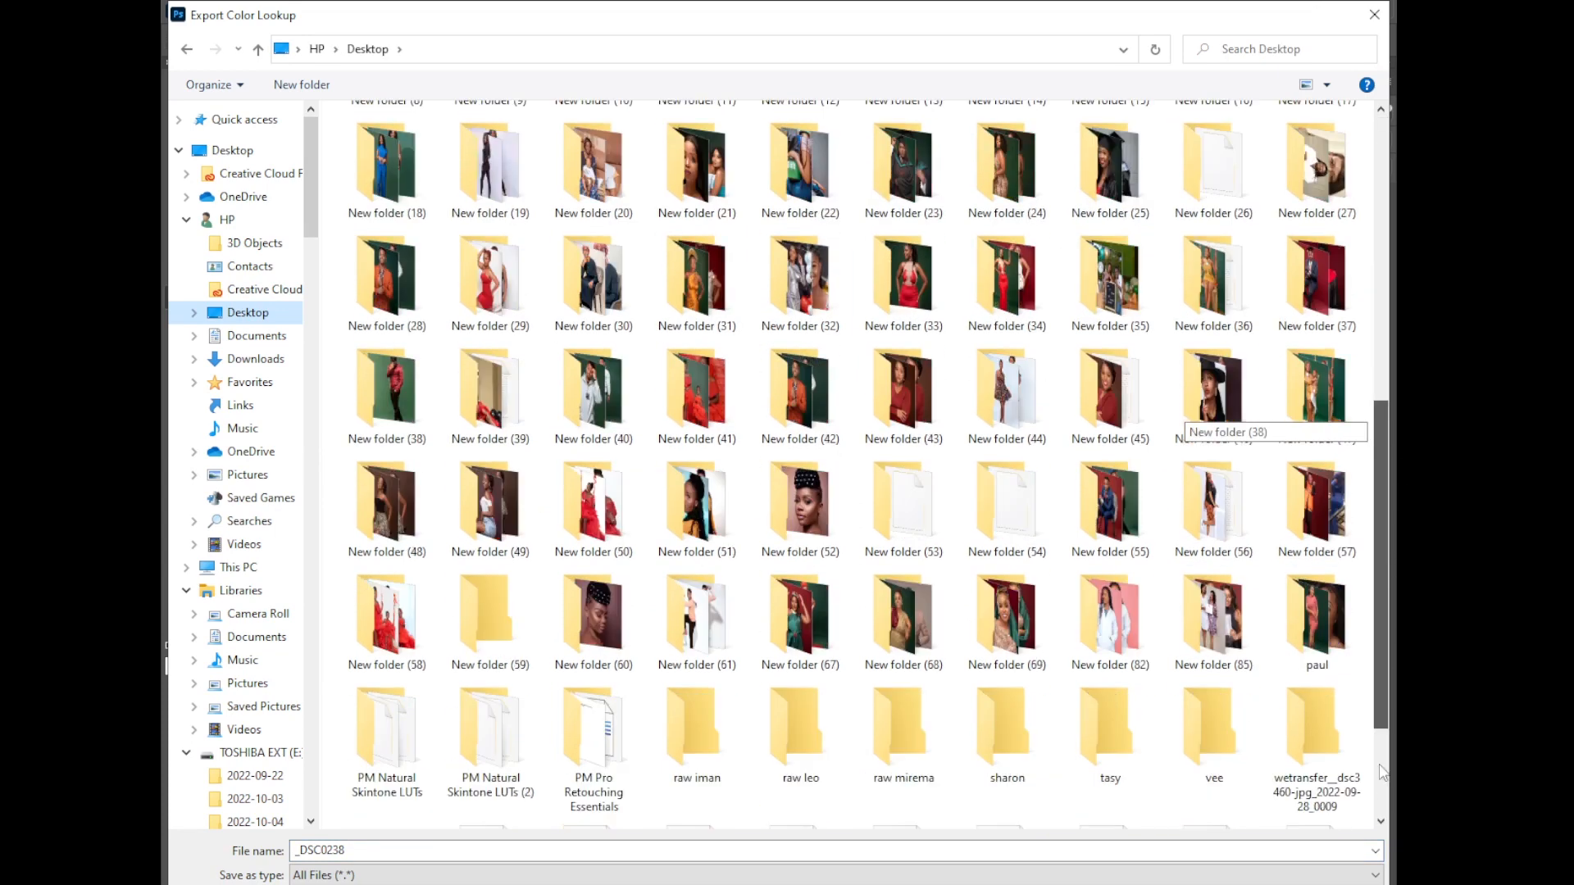
pyautogui.rightClick(952, 769)
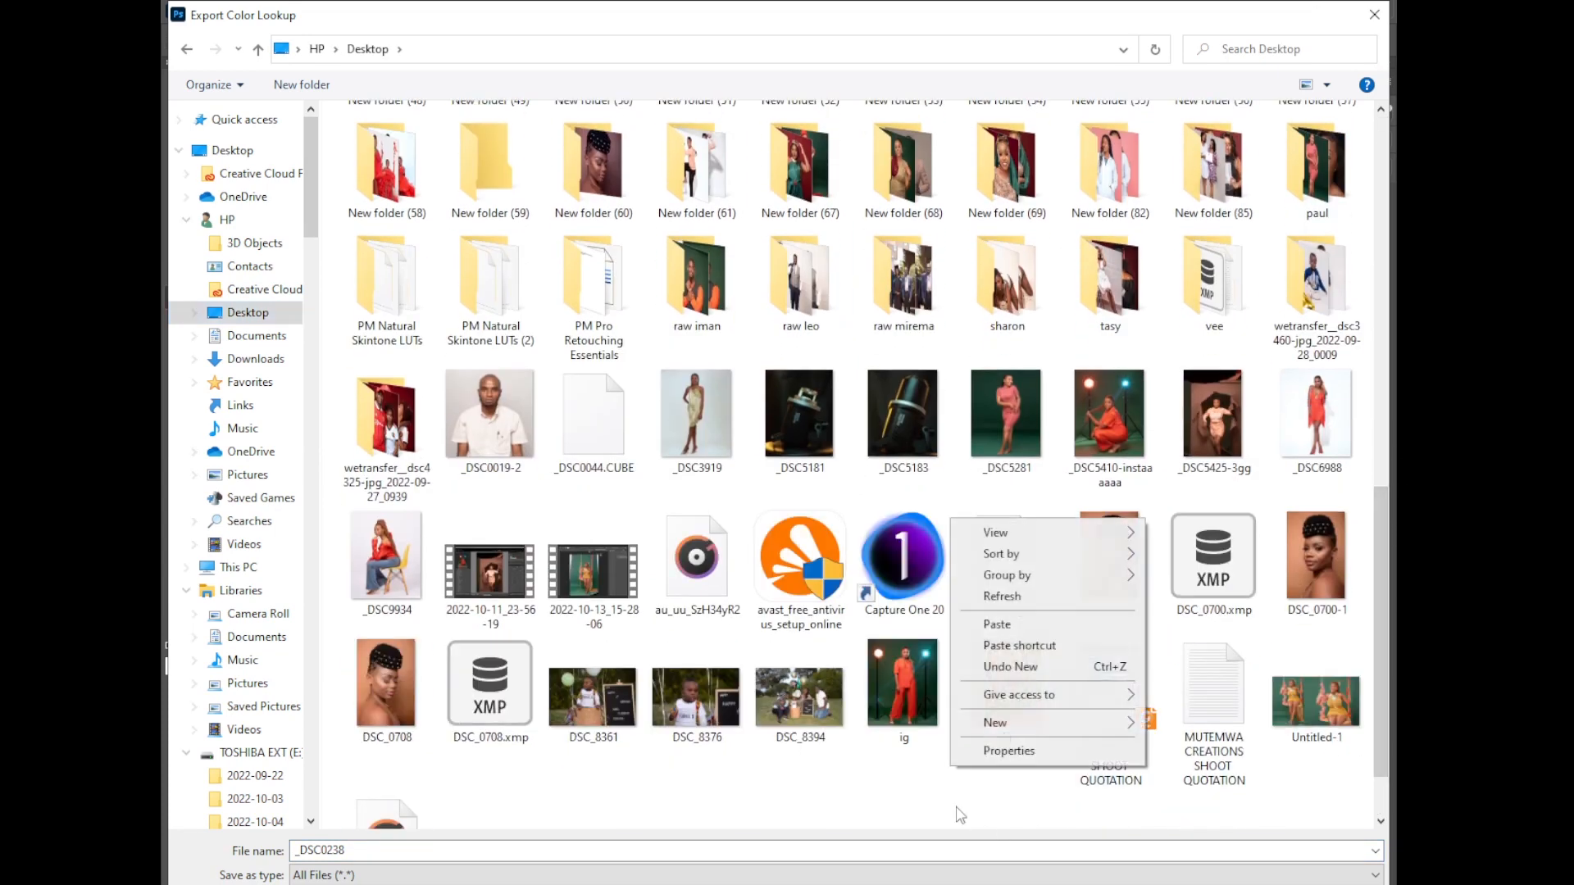
pyautogui.moveTo(1001, 726)
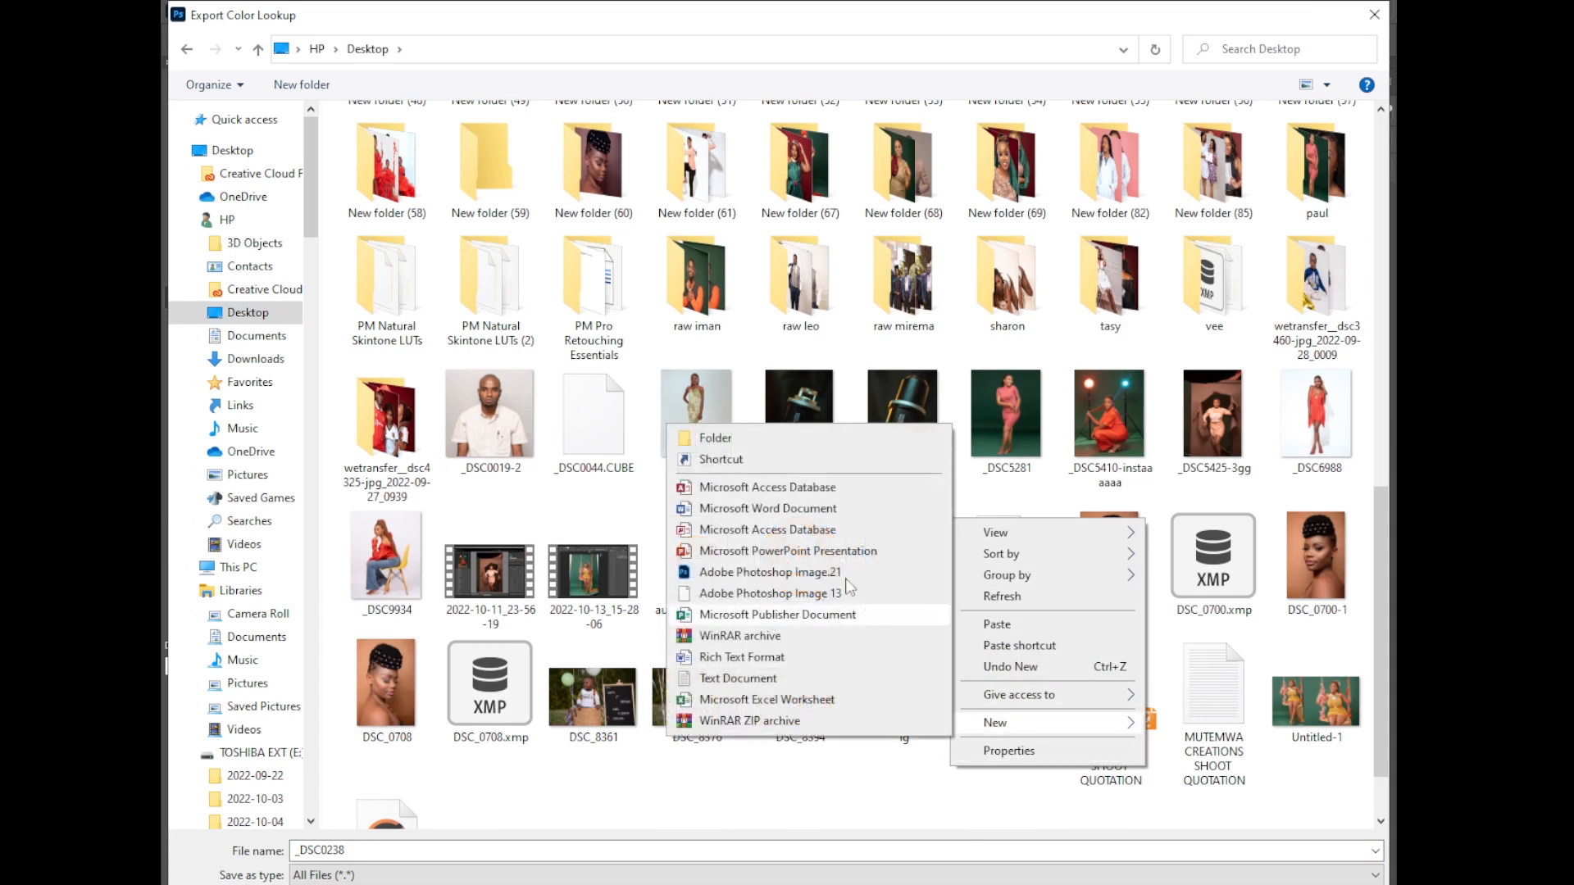
pyautogui.click(726, 443)
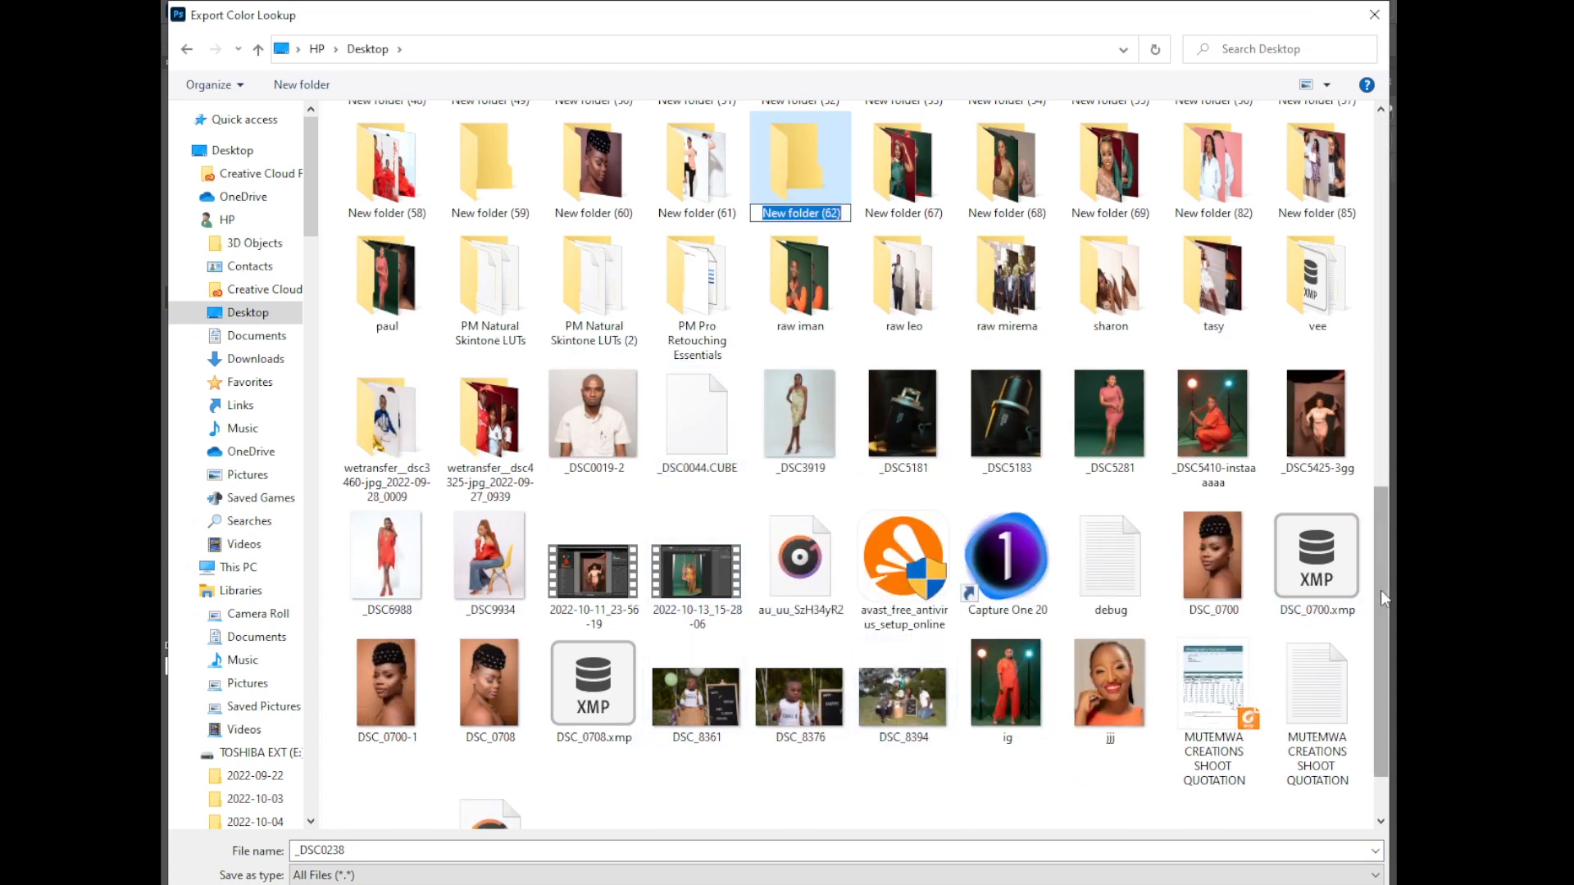
# Open the newly created folder and save the exported color lookup table in it under the name "new lut"
pyautogui.scroll(-1, 1383, 598)
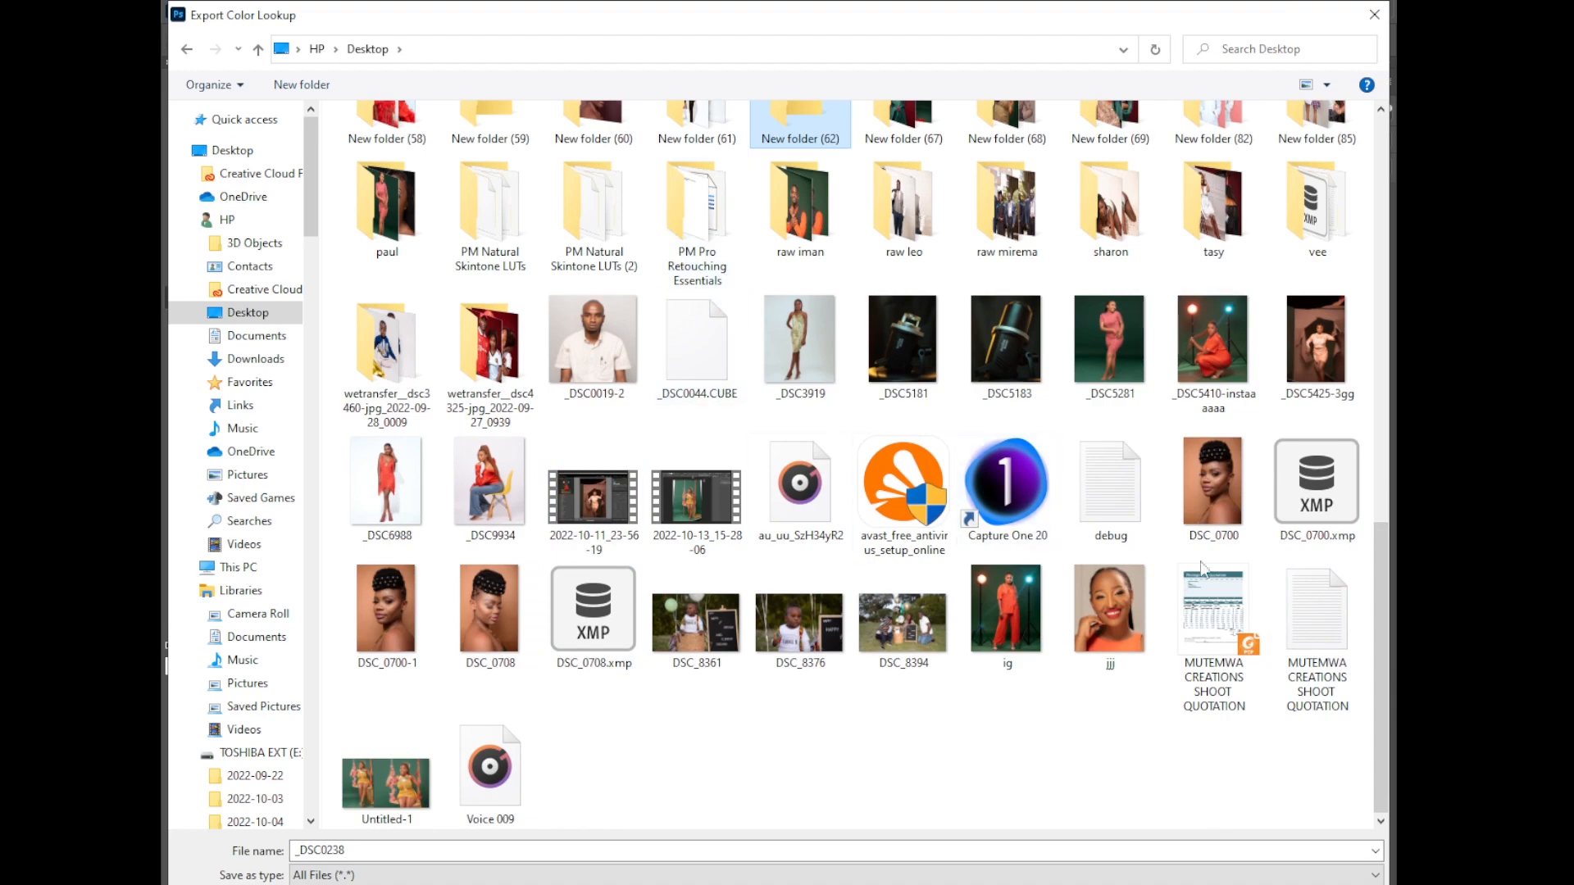
pyautogui.scroll(8, 1189, 598)
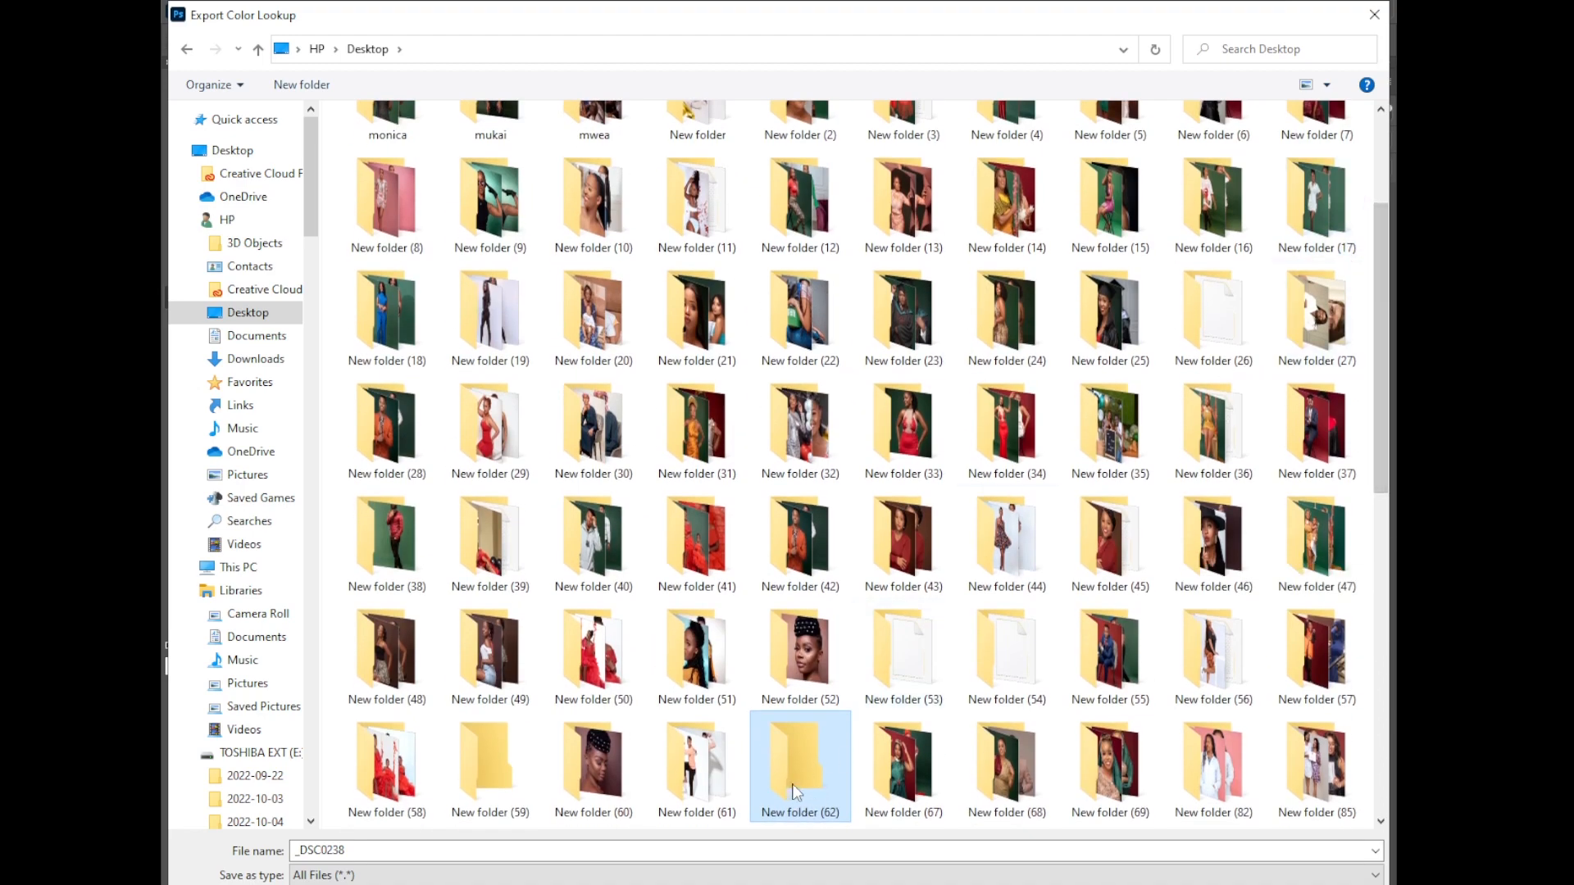
pyautogui.click(1207, 884)
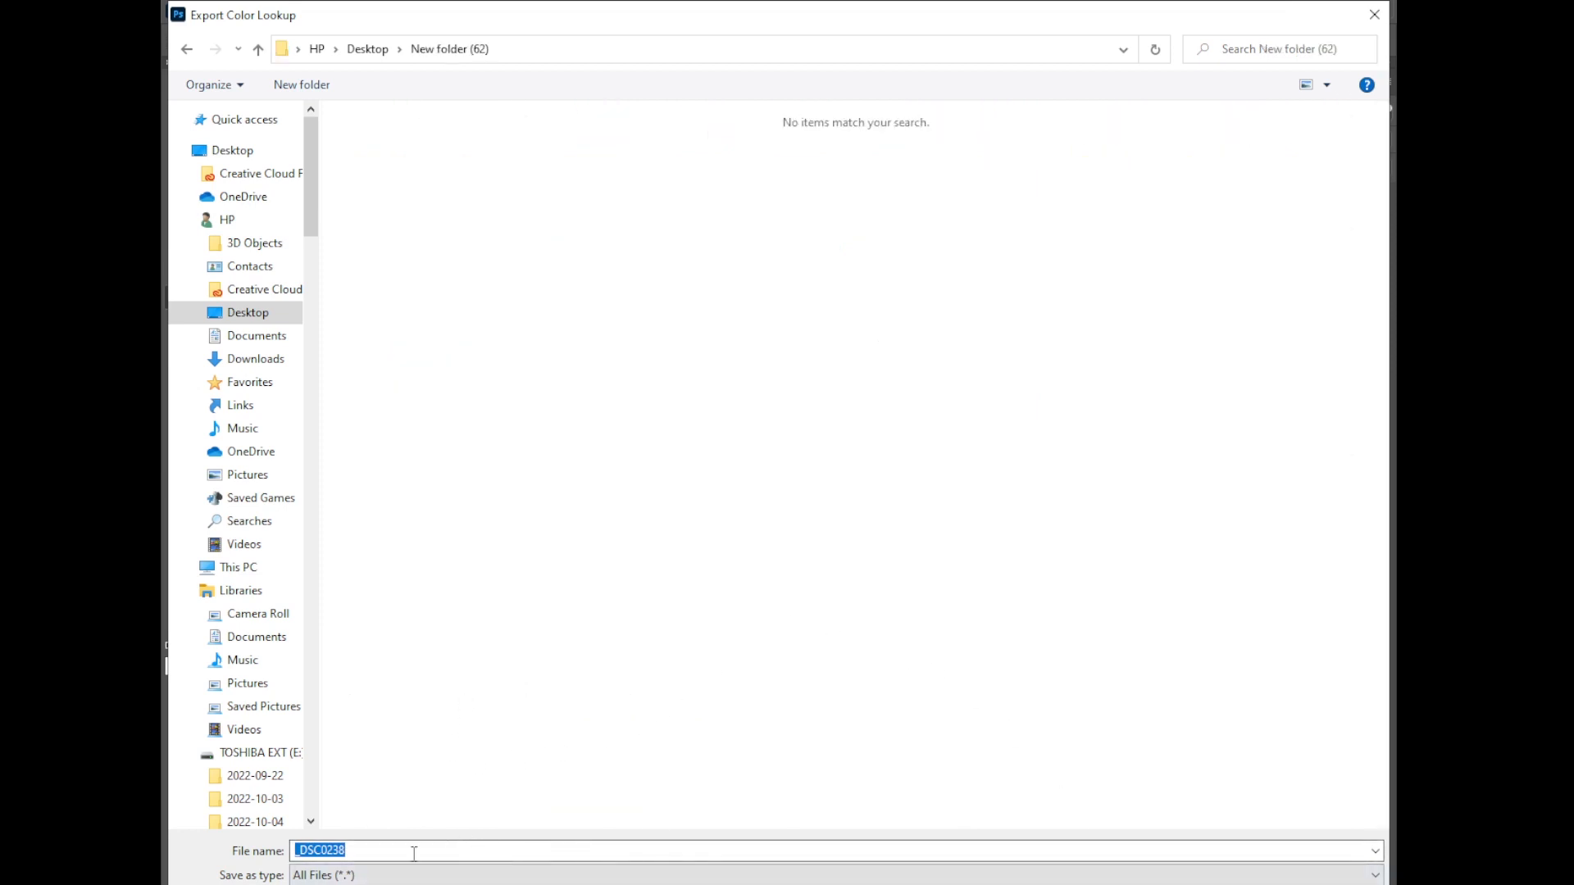
pyautogui.click(359, 856)
pyautogui.moveTo(366, 852); pyautogui.dragTo(248, 861)
pyautogui.write('n')
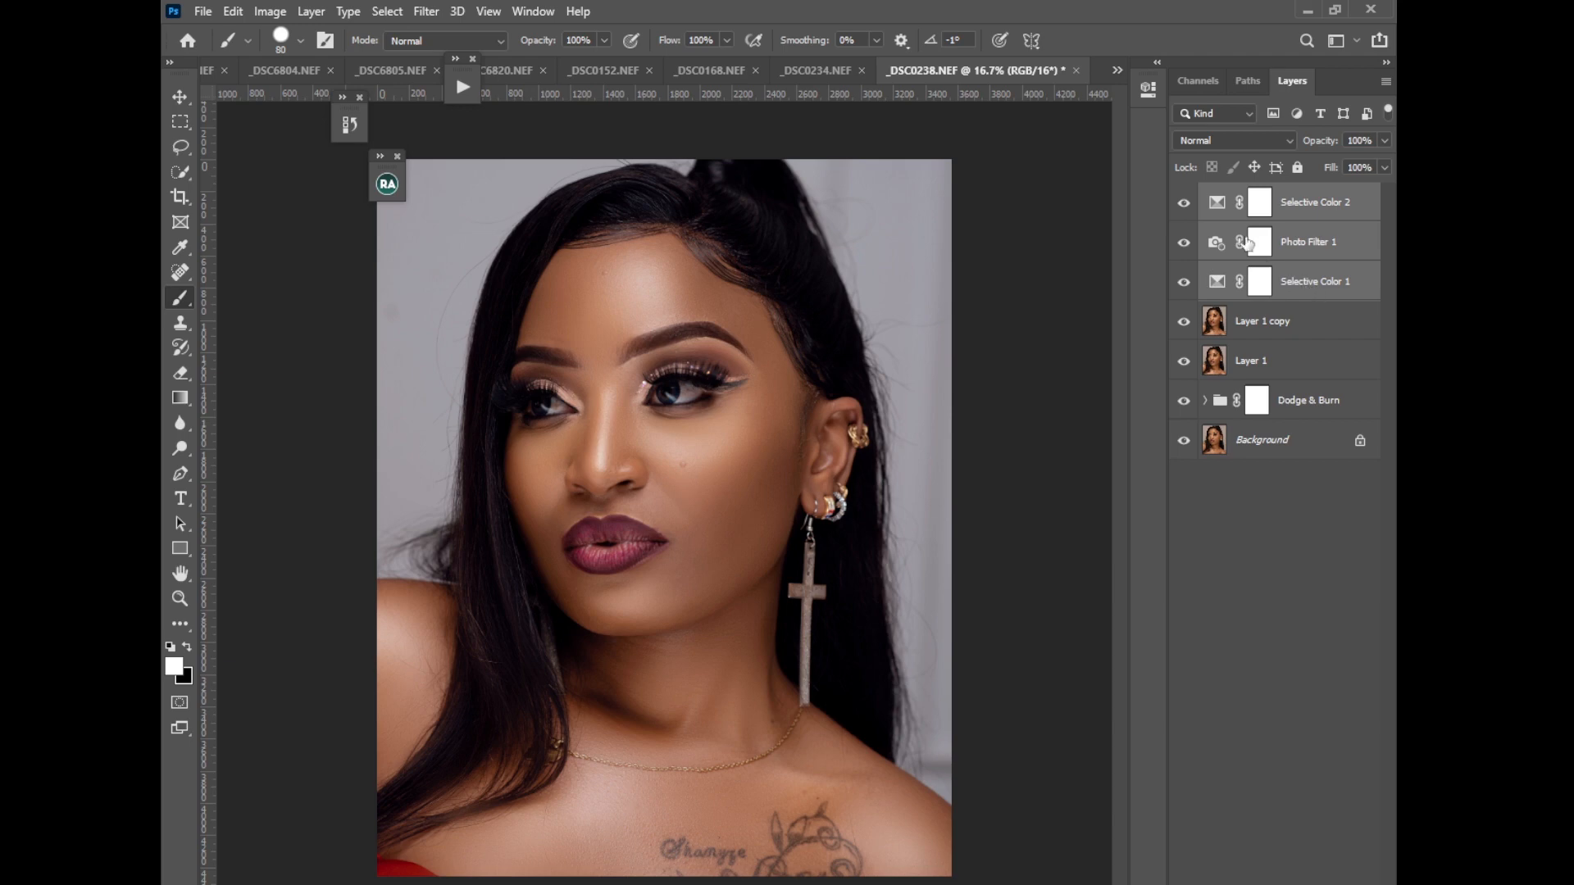
# Group the Selective Color 1, Photo Filter 1 and Selective Color 2 layers
pyautogui.press('g')
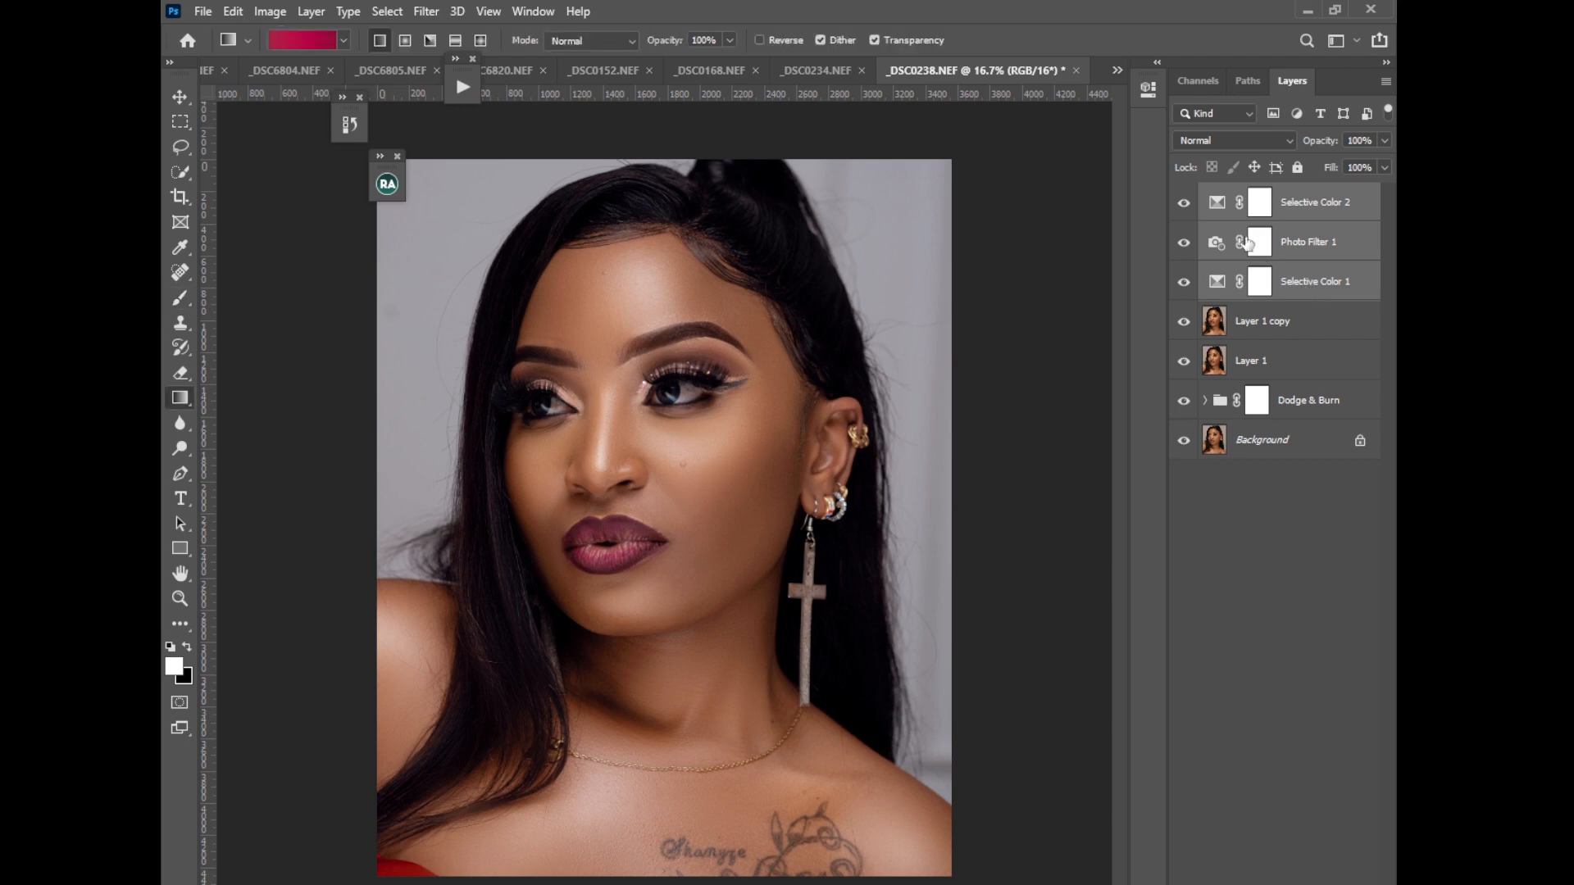
pyautogui.click(1278, 324)
pyautogui.click(1295, 291)
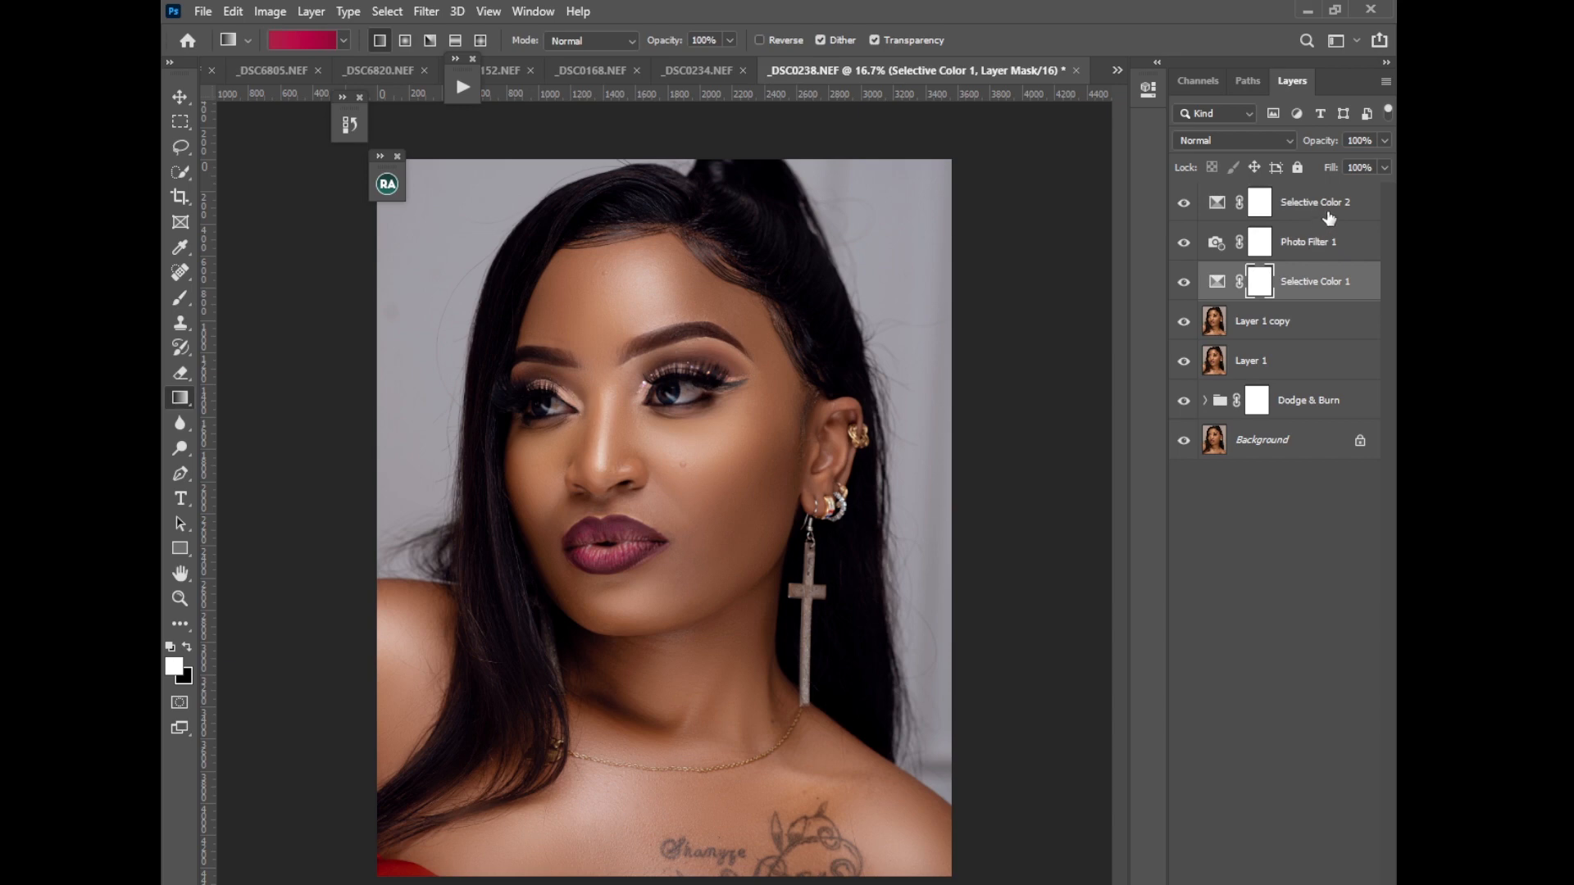
pyautogui.keyDown('shift'); pyautogui.click(1326, 213); pyautogui.keyUp('shift')
pyautogui.hotkey('ctrl', 'g')
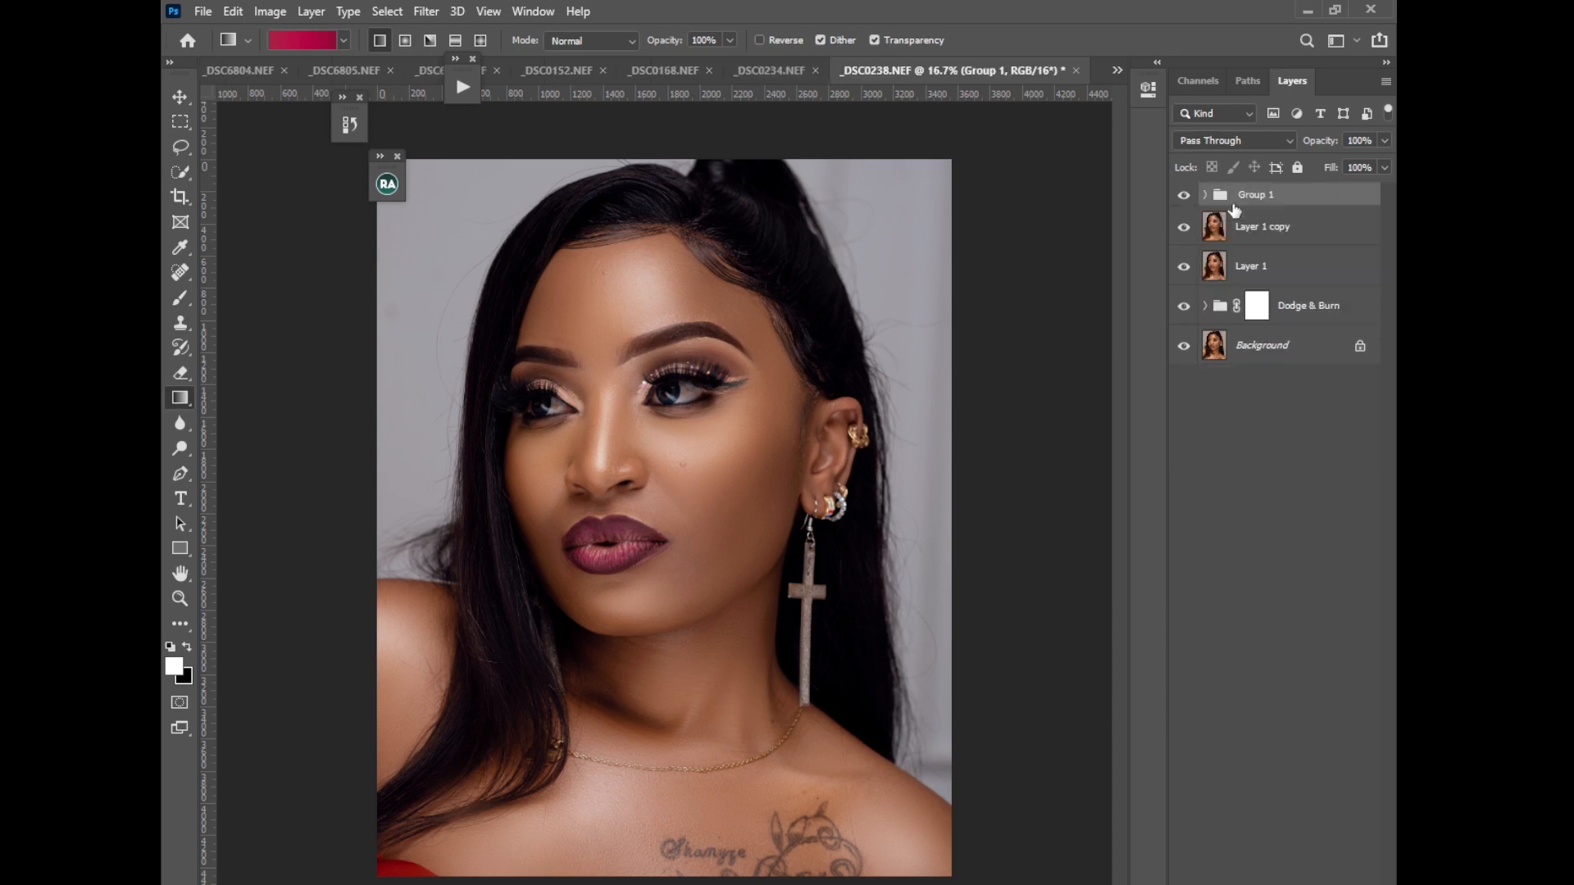
# Compare the portrait with and without the color grading group, leaving the group hidden
pyautogui.click(1183, 197)
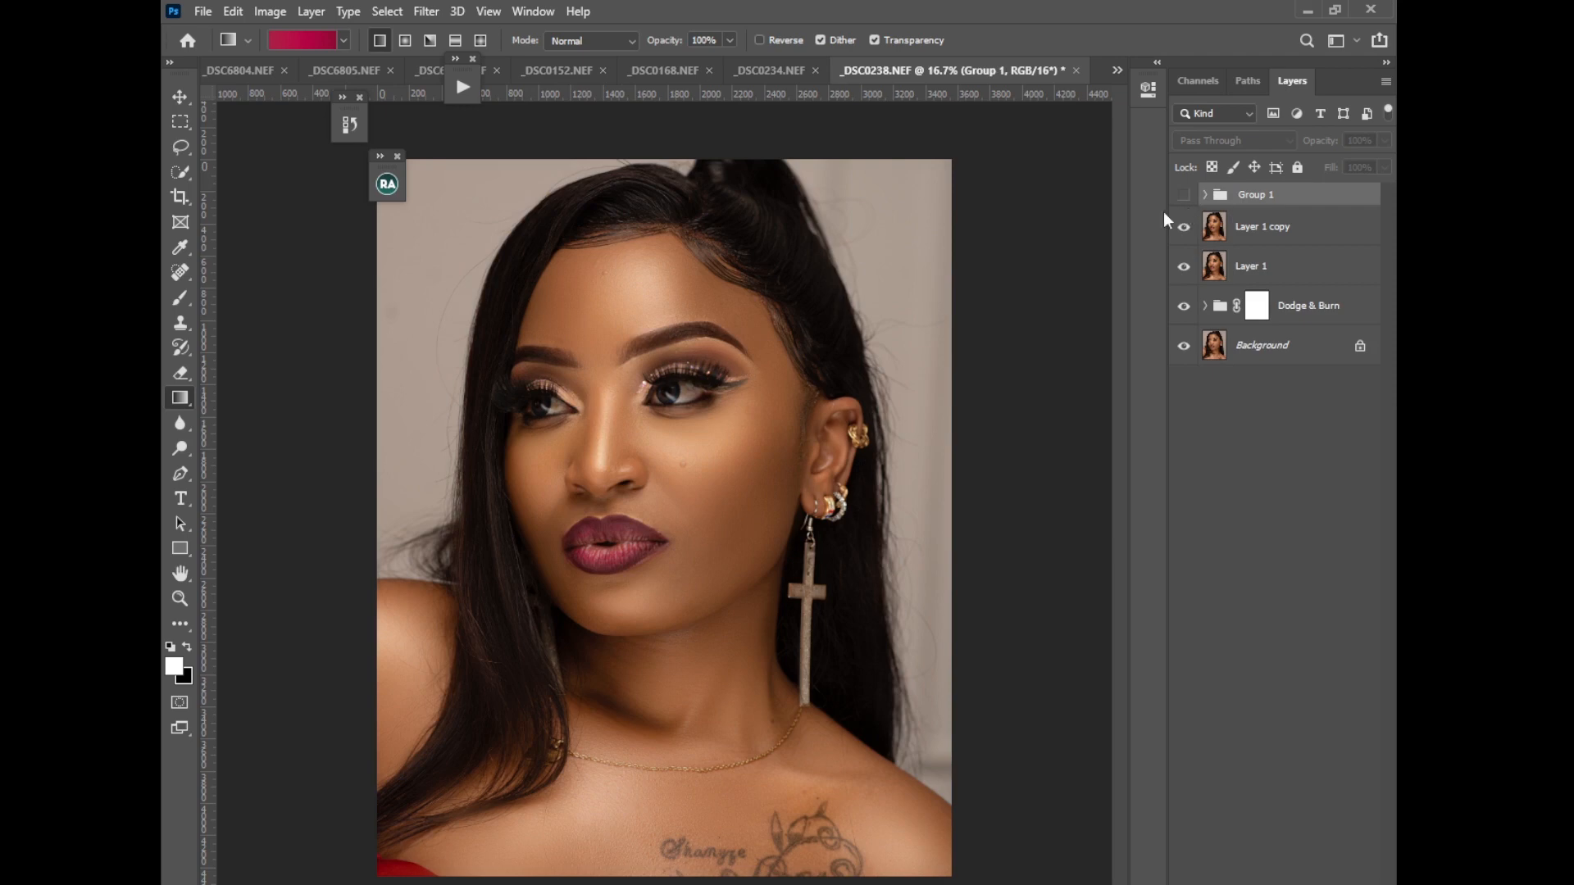
pyautogui.click(1182, 196)
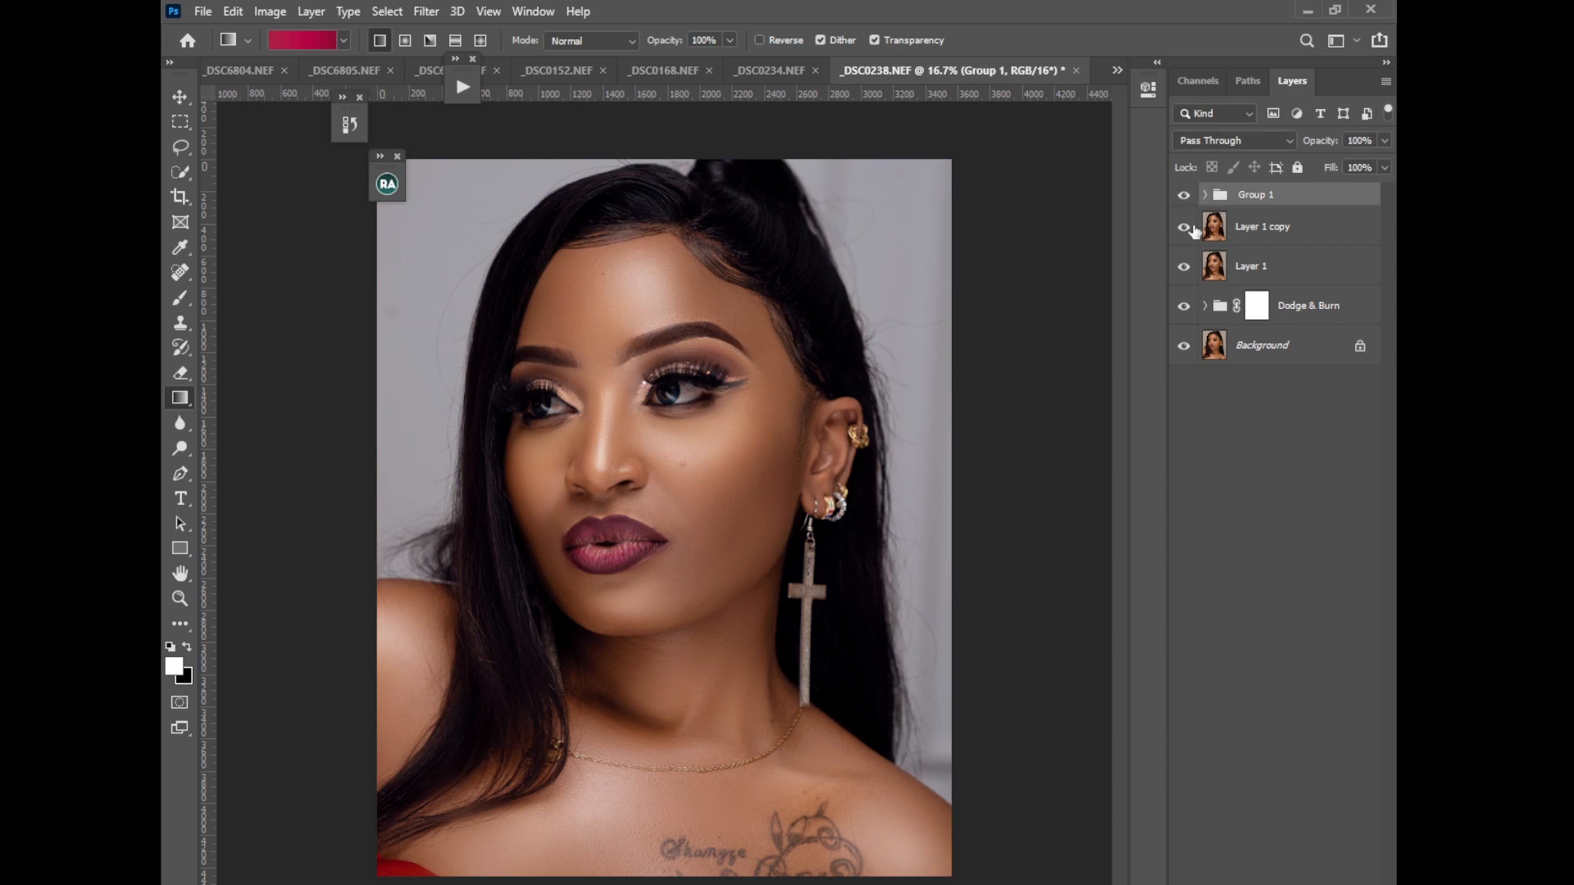
pyautogui.click(1182, 195)
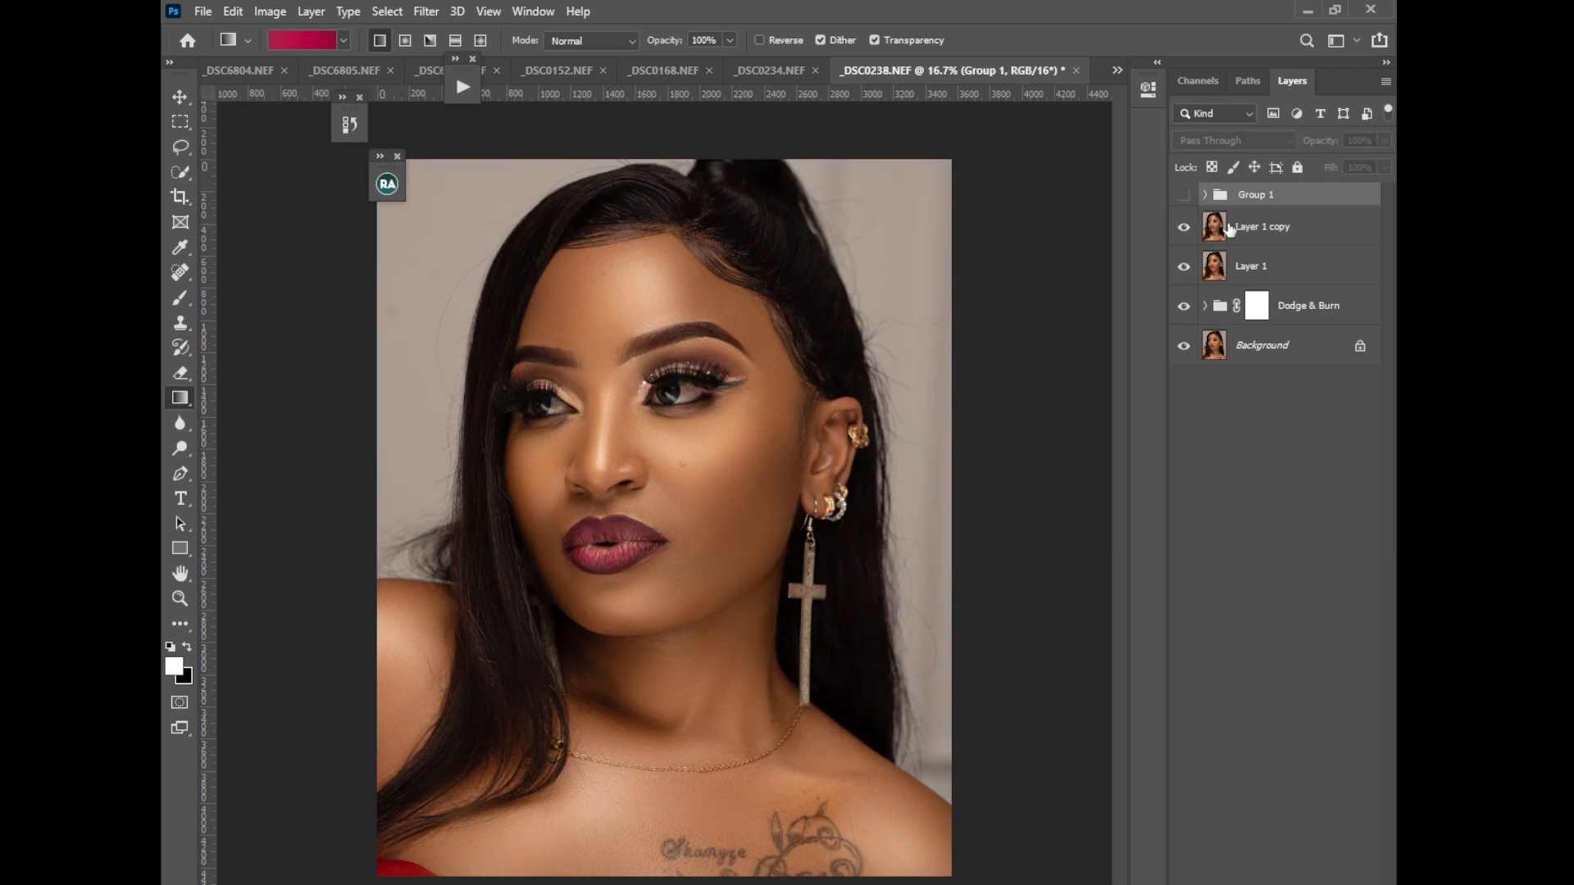
# Try a Color Lookup adjustment that uses the 3D LUT file new lut.CUBE from New folder (62) on the Desktop
pyautogui.click(1303, 881)
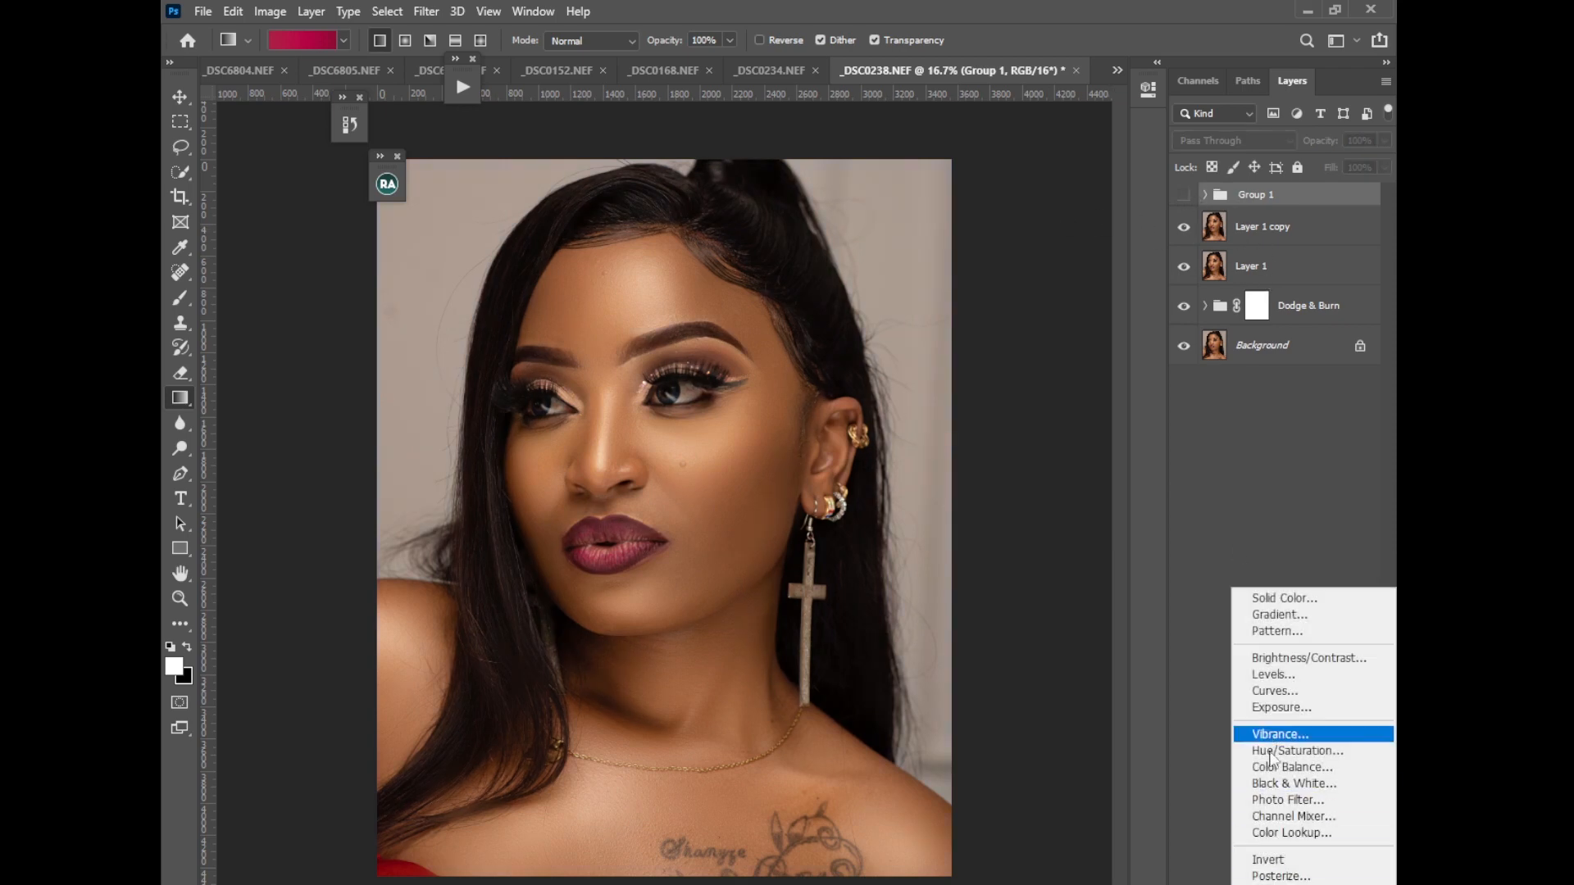
pyautogui.click(1299, 829)
pyautogui.click(997, 149)
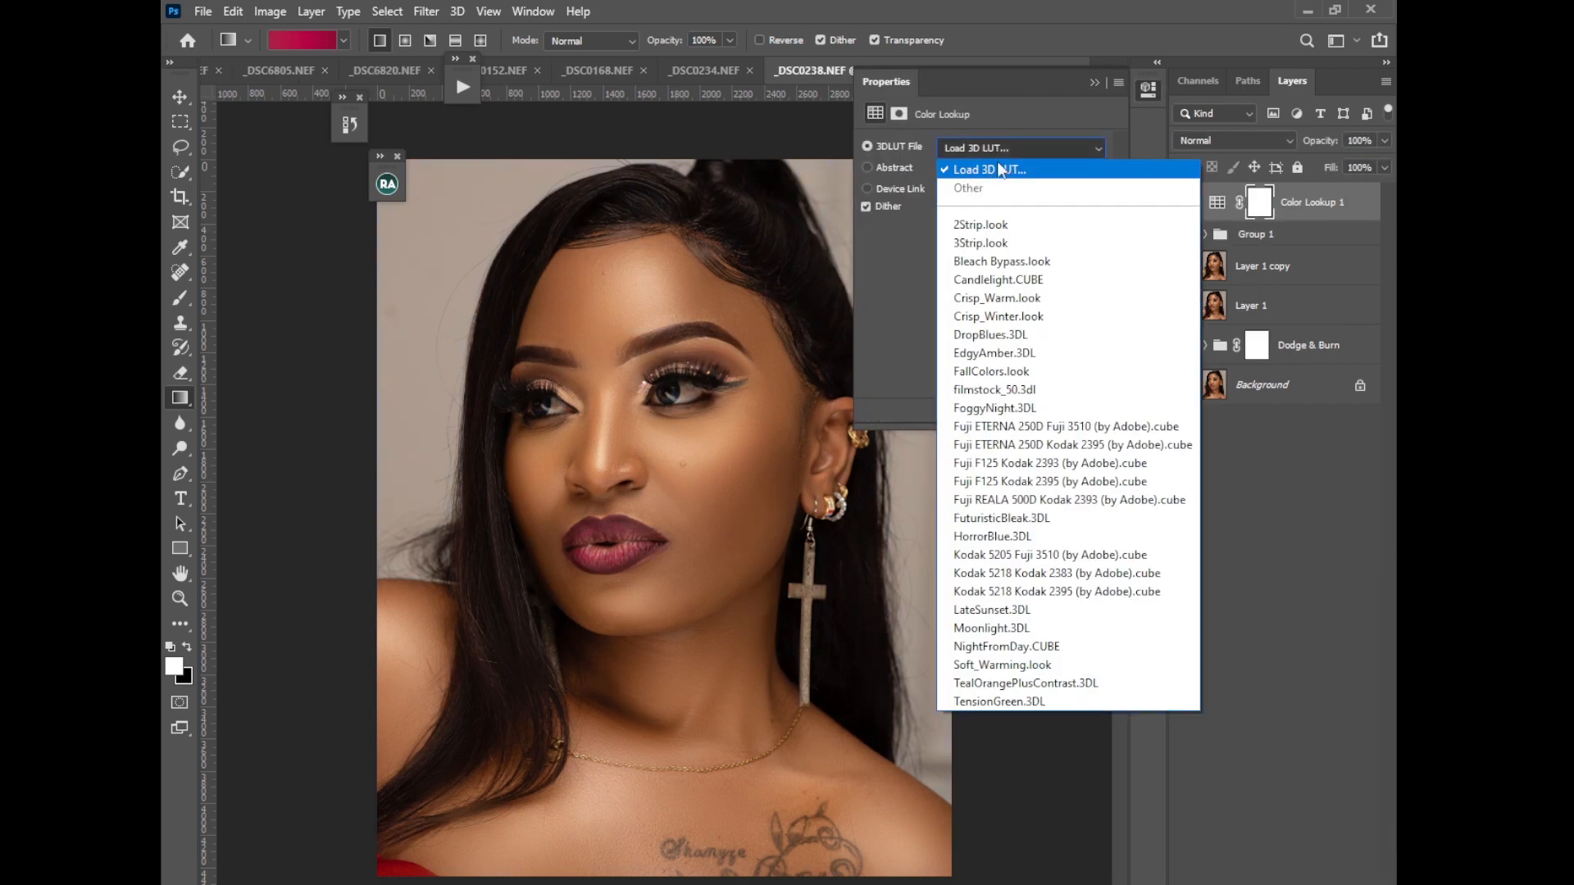
pyautogui.click(988, 171)
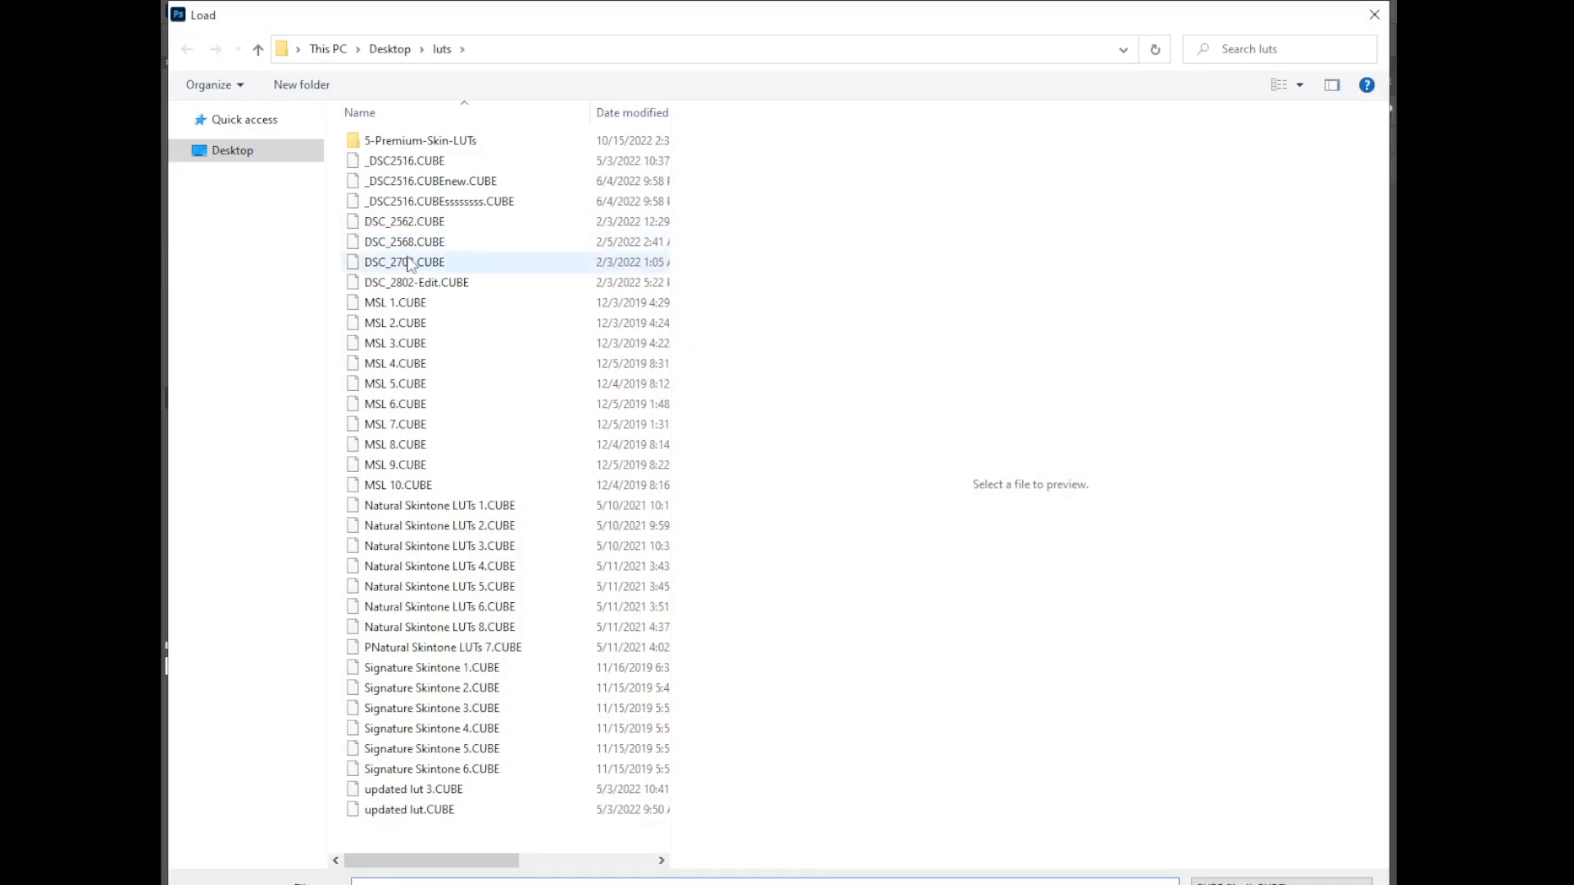
pyautogui.click(229, 155)
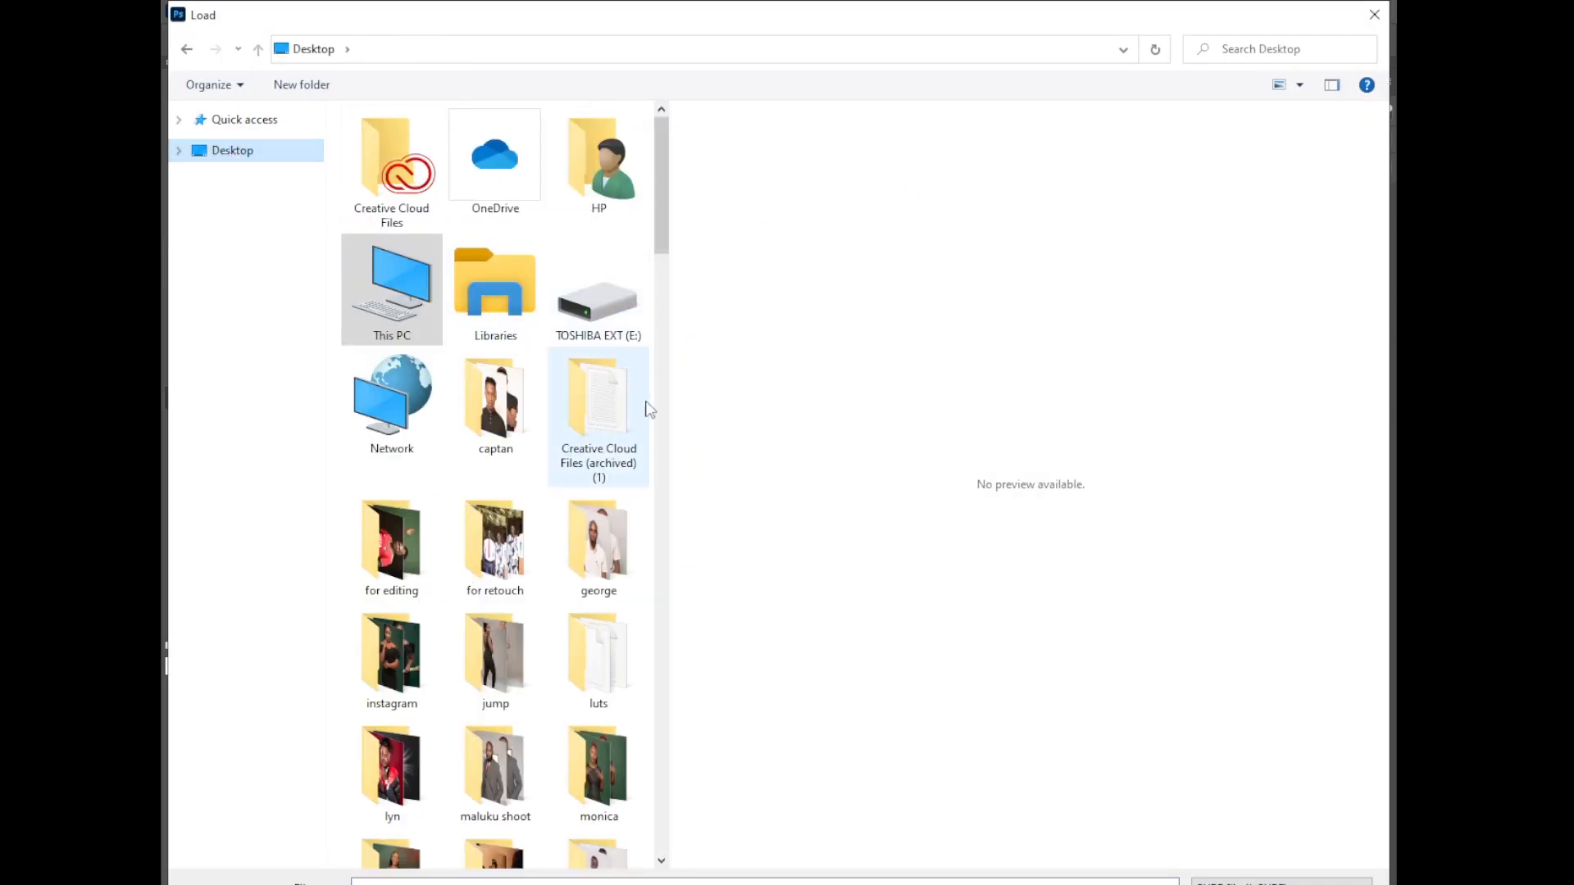
pyautogui.moveTo(667, 303); pyautogui.dragTo(1077, 612)
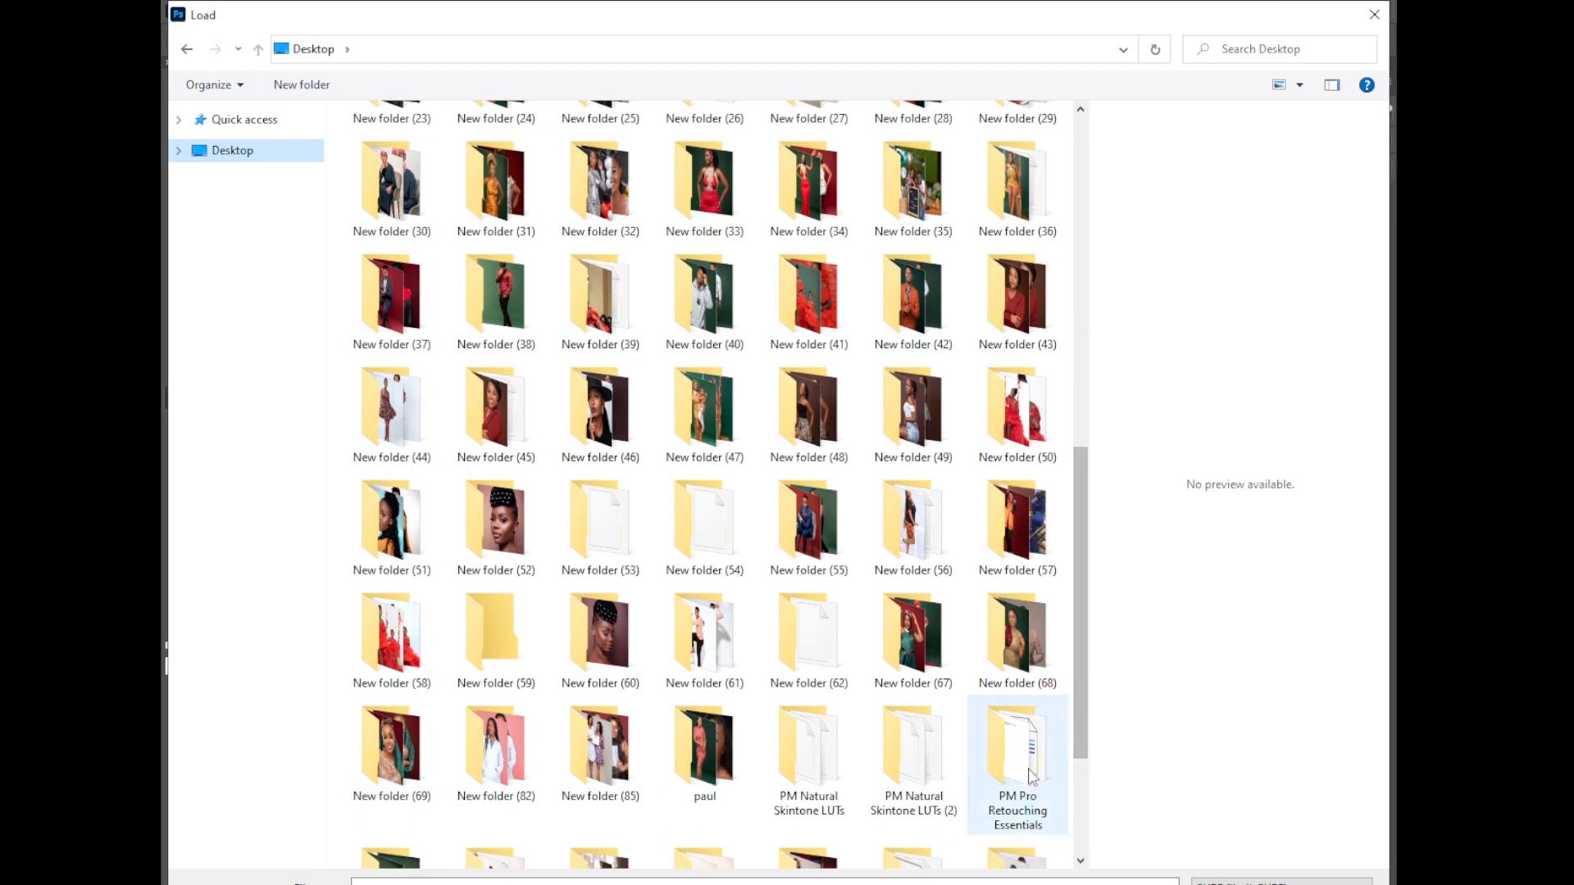
pyautogui.scroll(-2, 942, 639)
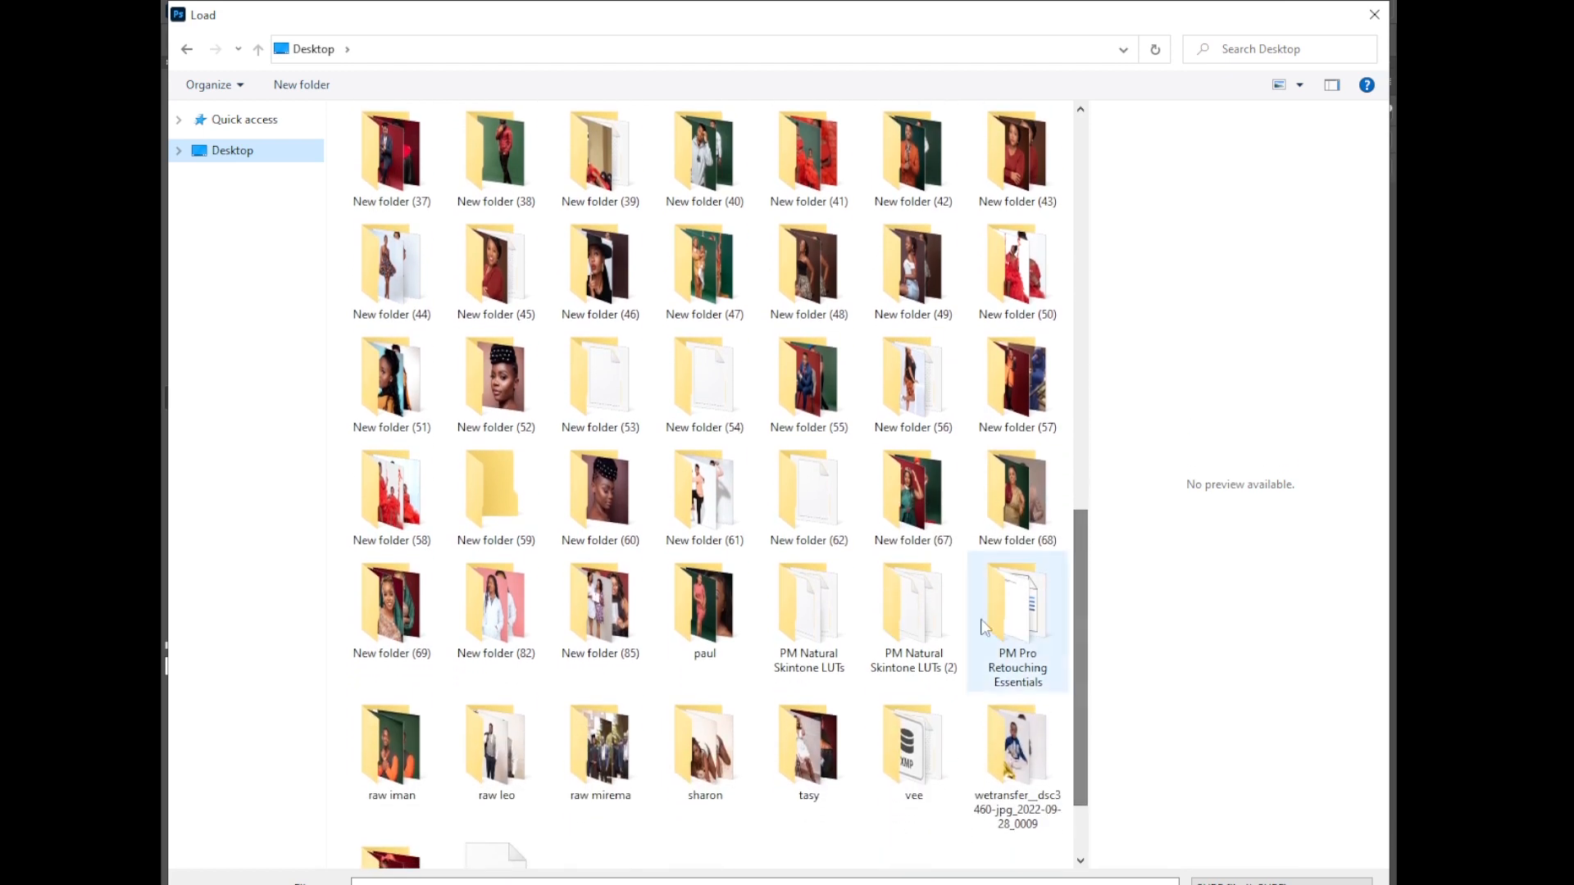
pyautogui.click(823, 495)
pyautogui.doubleClick(823, 495)
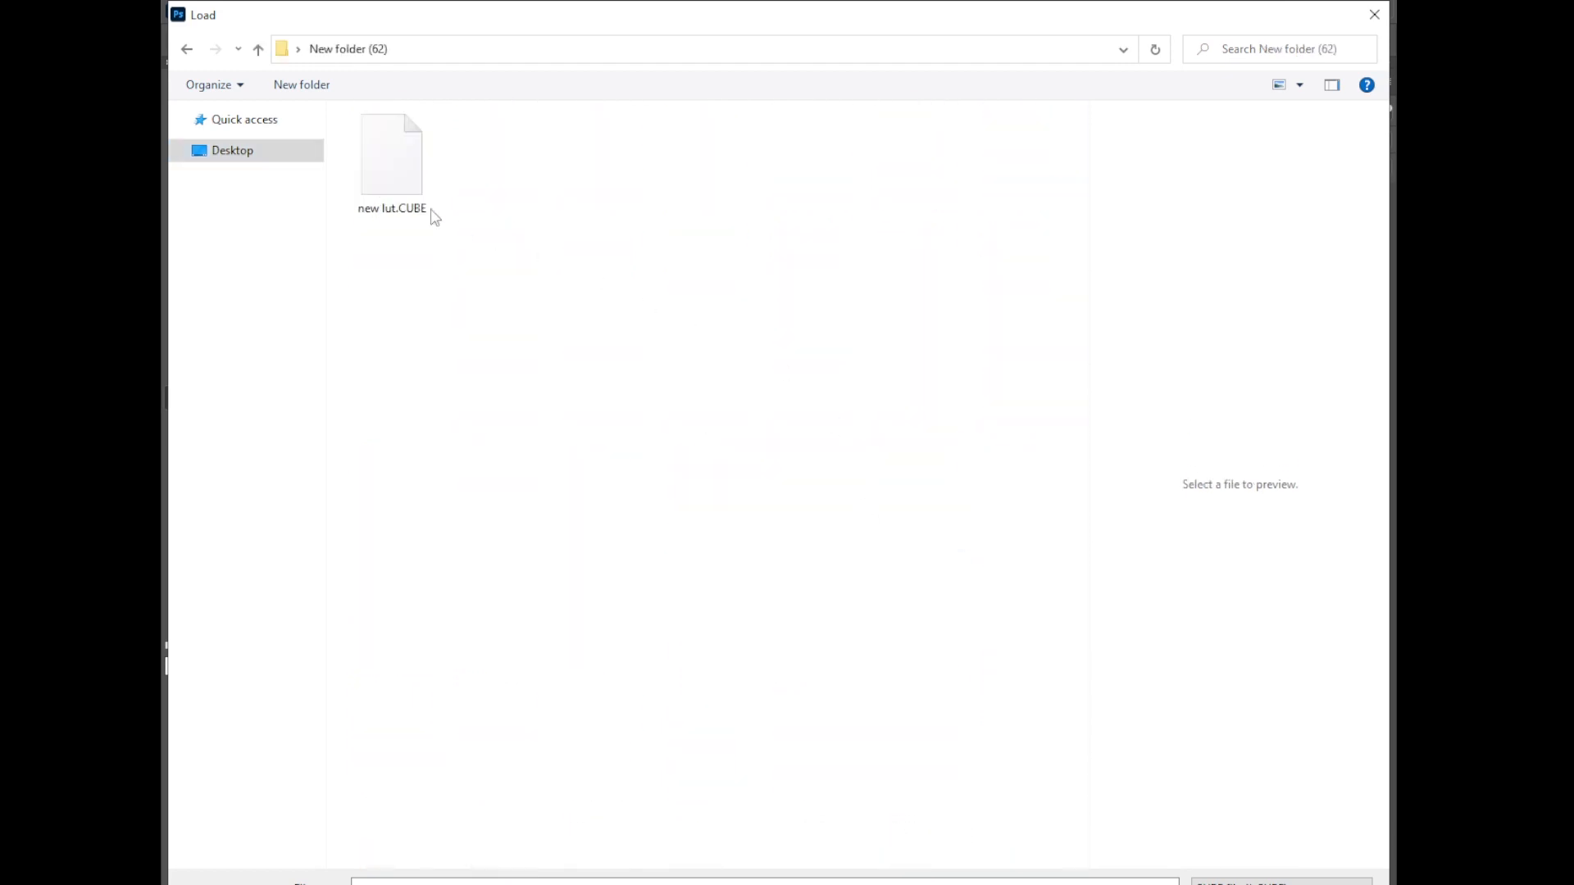
pyautogui.click(405, 165)
pyautogui.click(400, 158)
pyautogui.click(1254, 884)
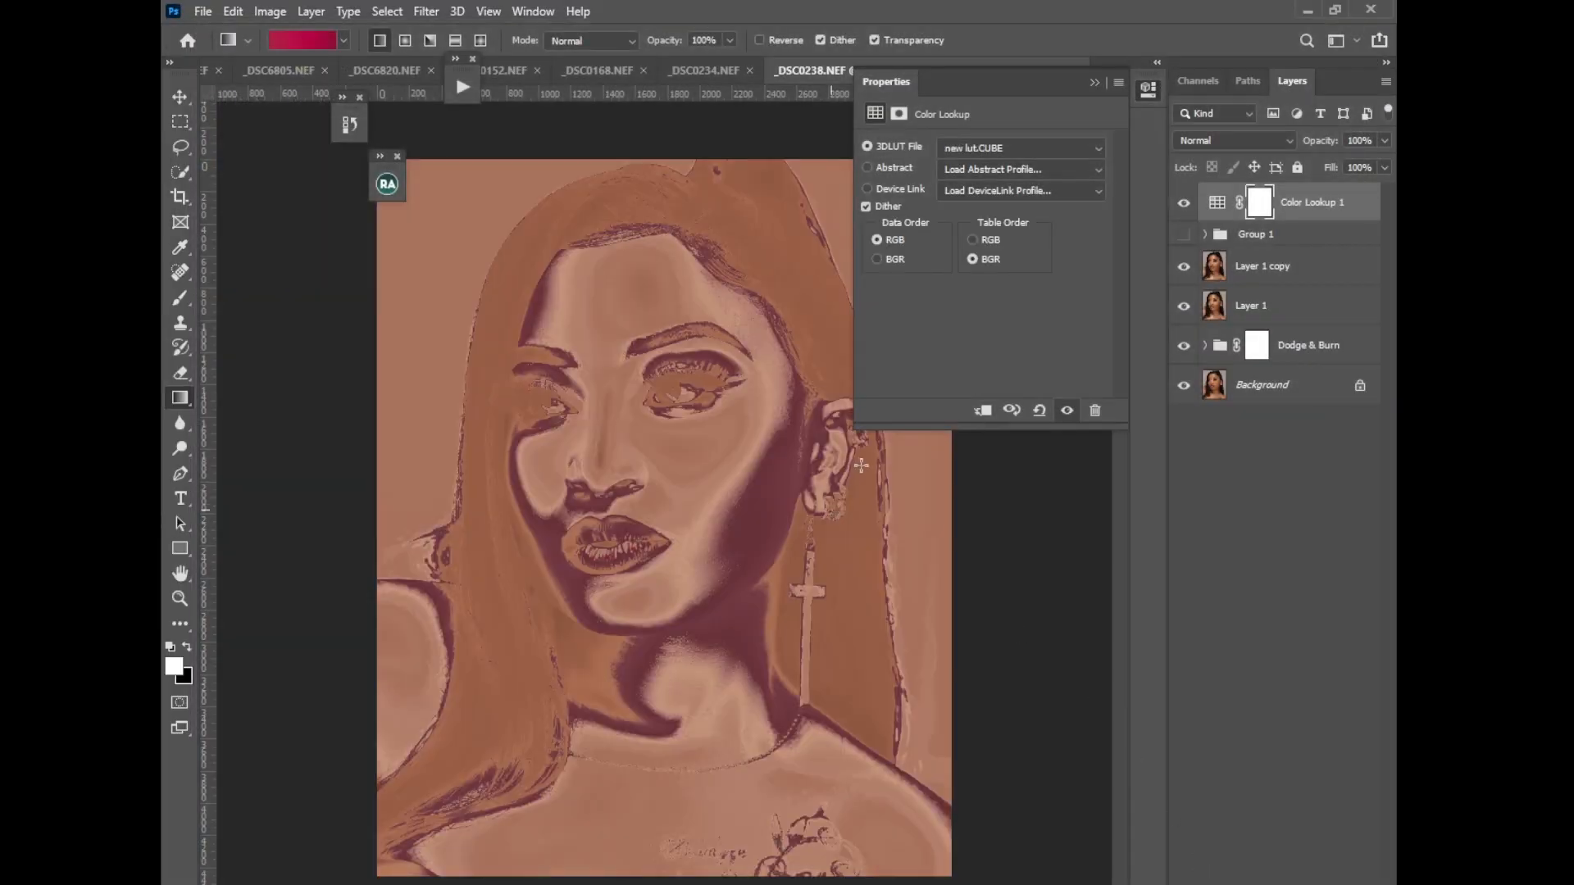
# Delete the Color Lookup 1 layer and show the color grading group again
pyautogui.click(1094, 83)
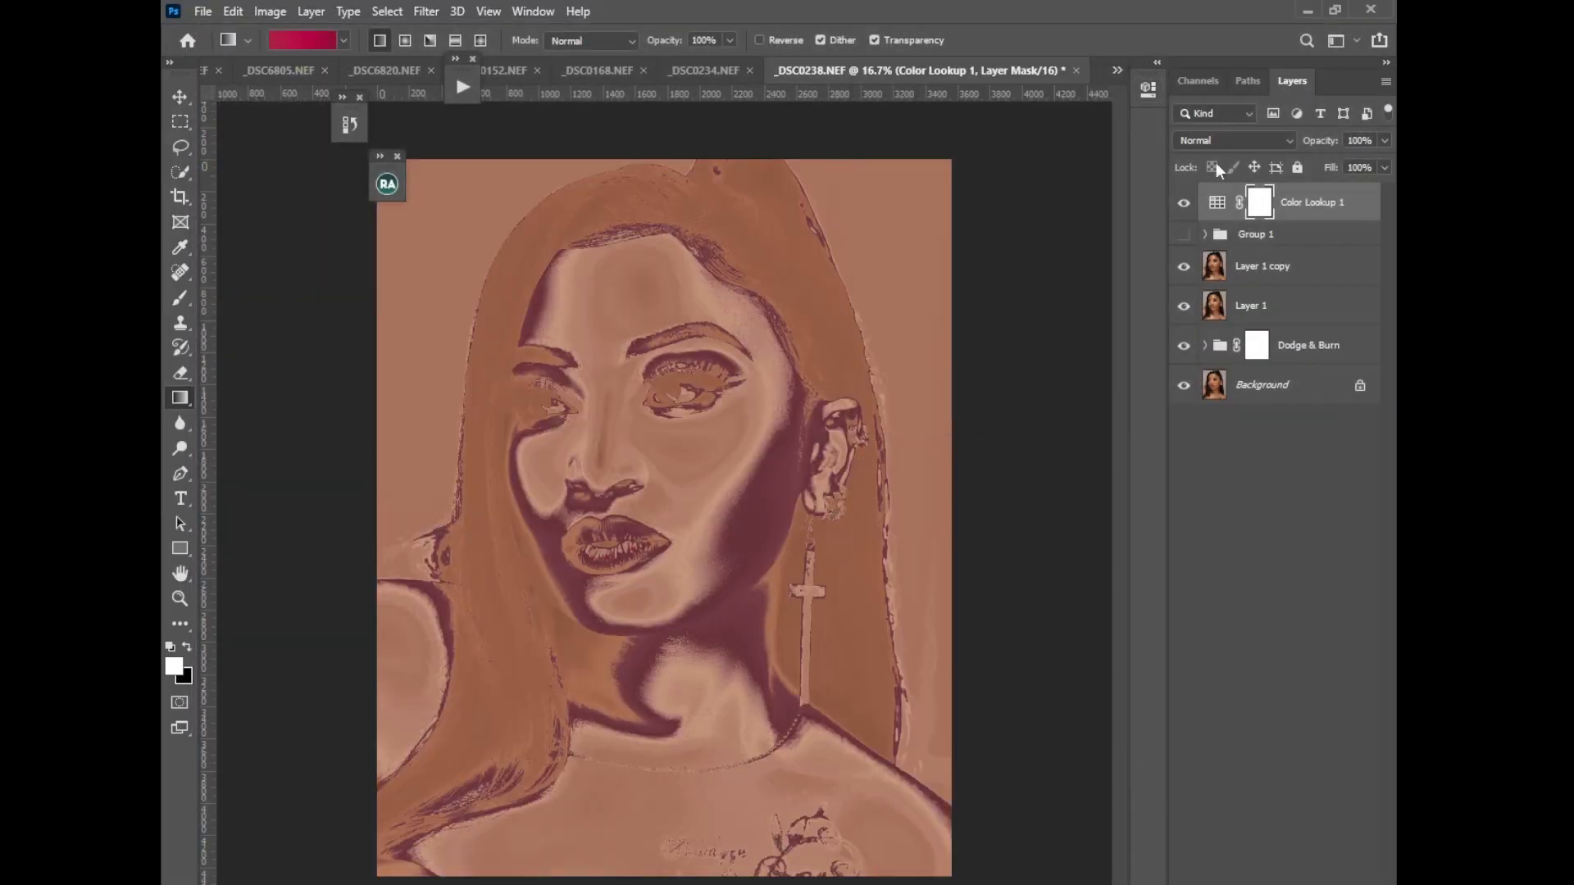
pyautogui.click(1256, 243)
pyautogui.click(1183, 203)
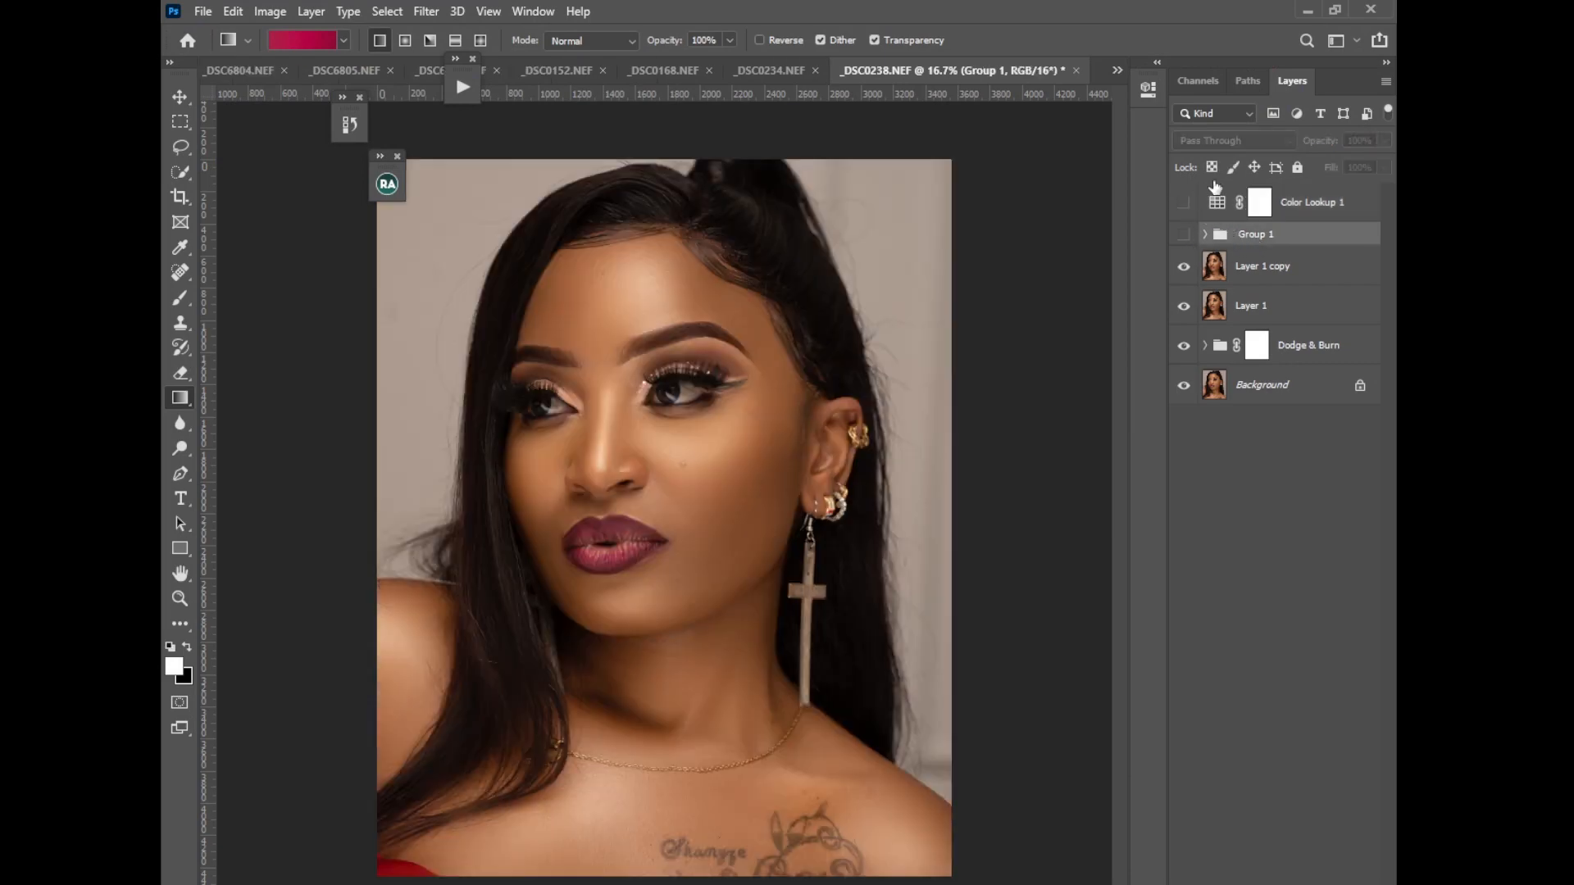
pyautogui.press('Delete')
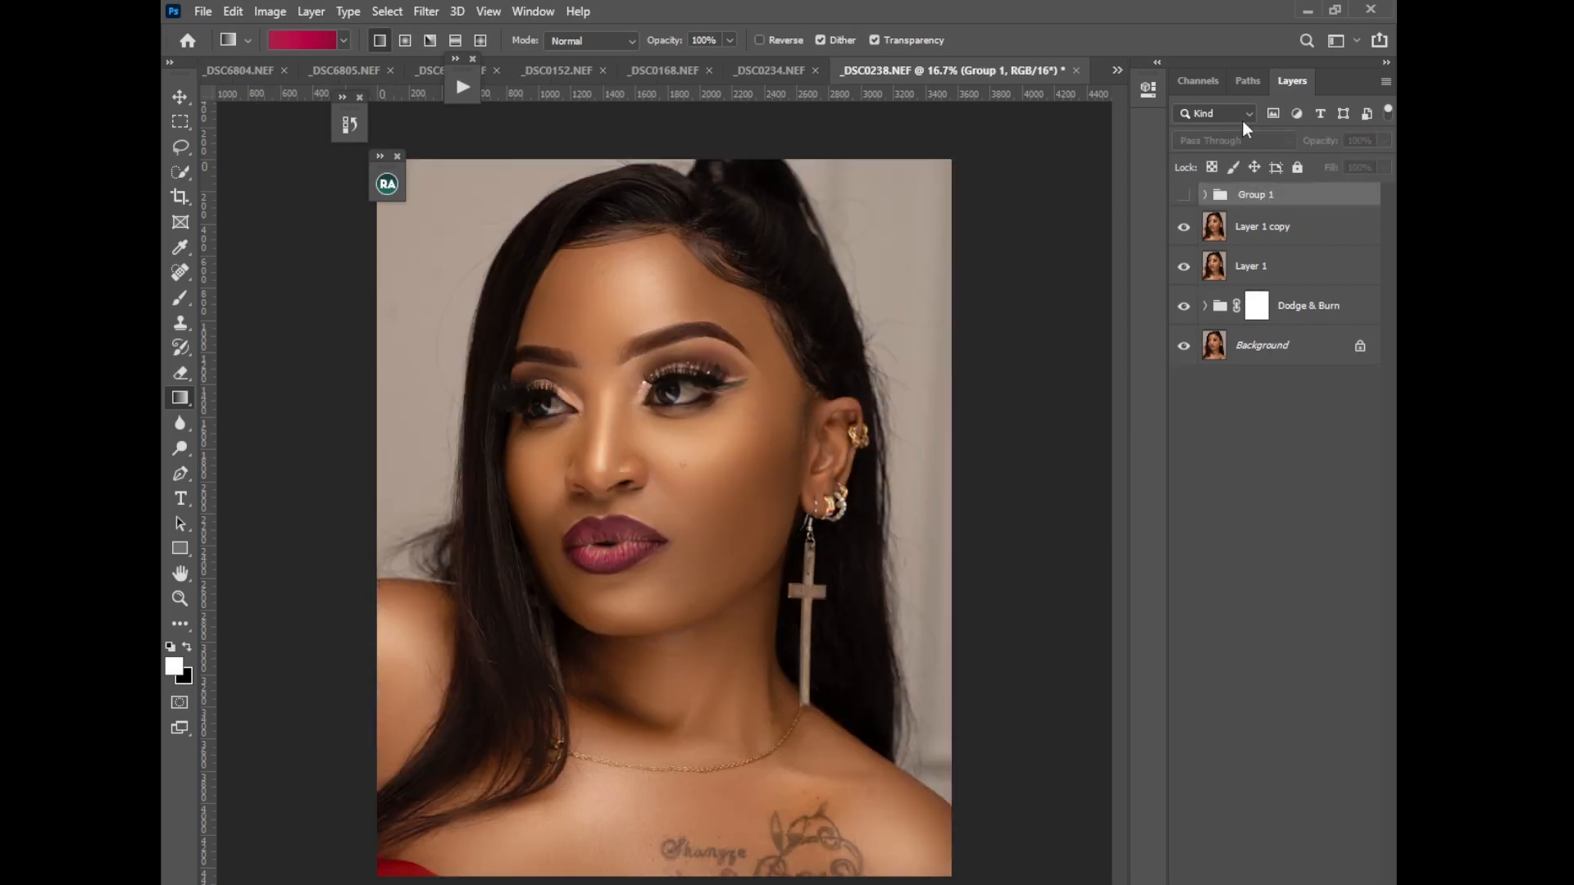
pyautogui.click(1182, 195)
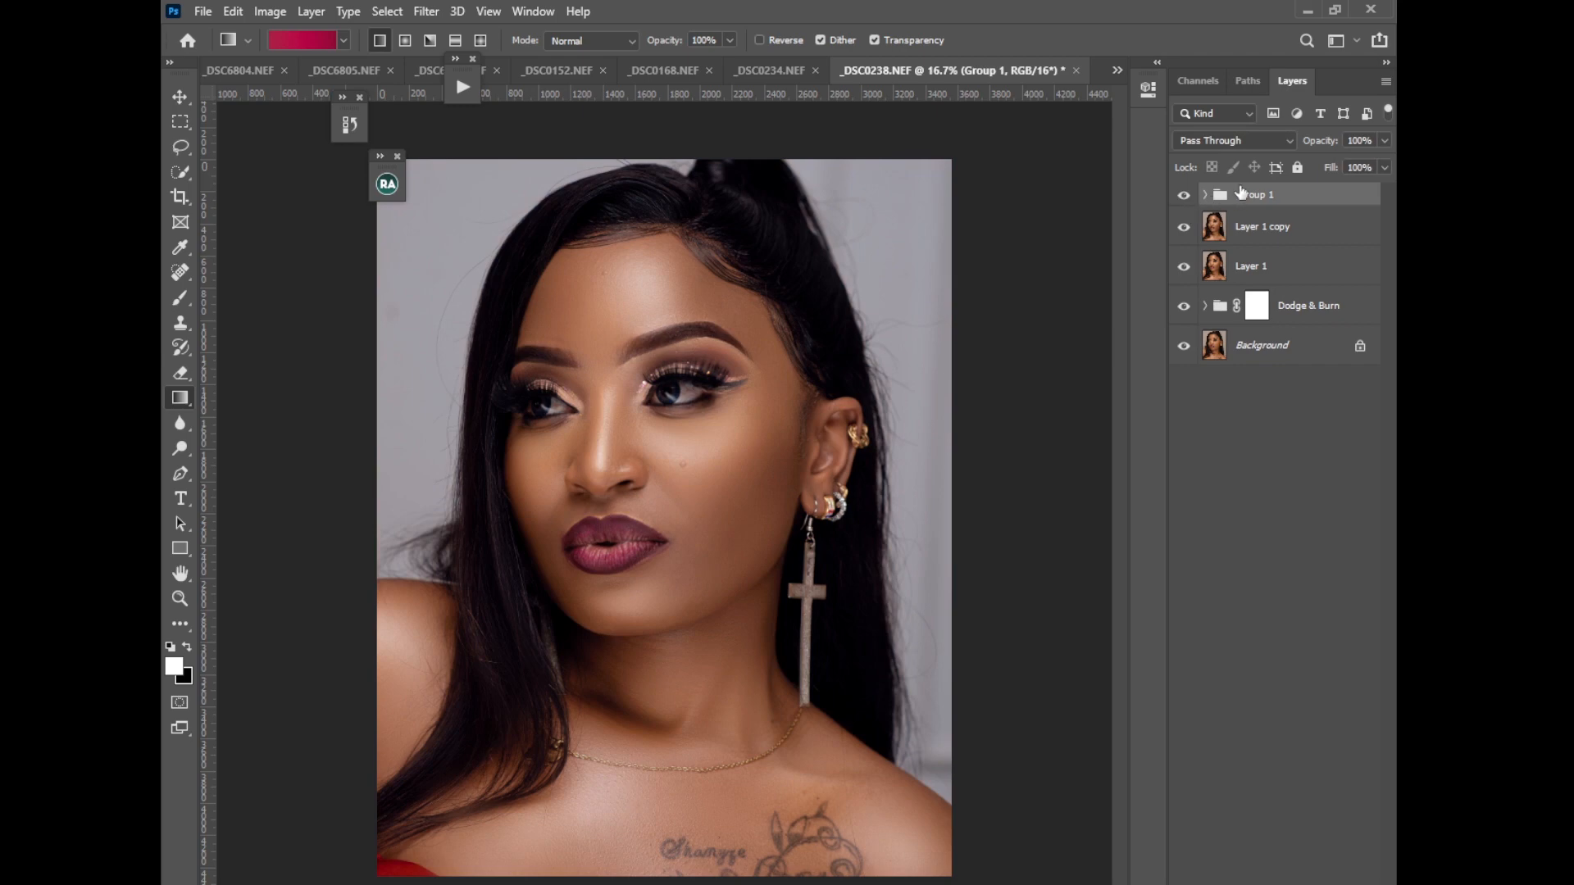
# Inspect the adjustments inside Group 1 and compare the portrait before and after the color grade
pyautogui.click(1205, 197)
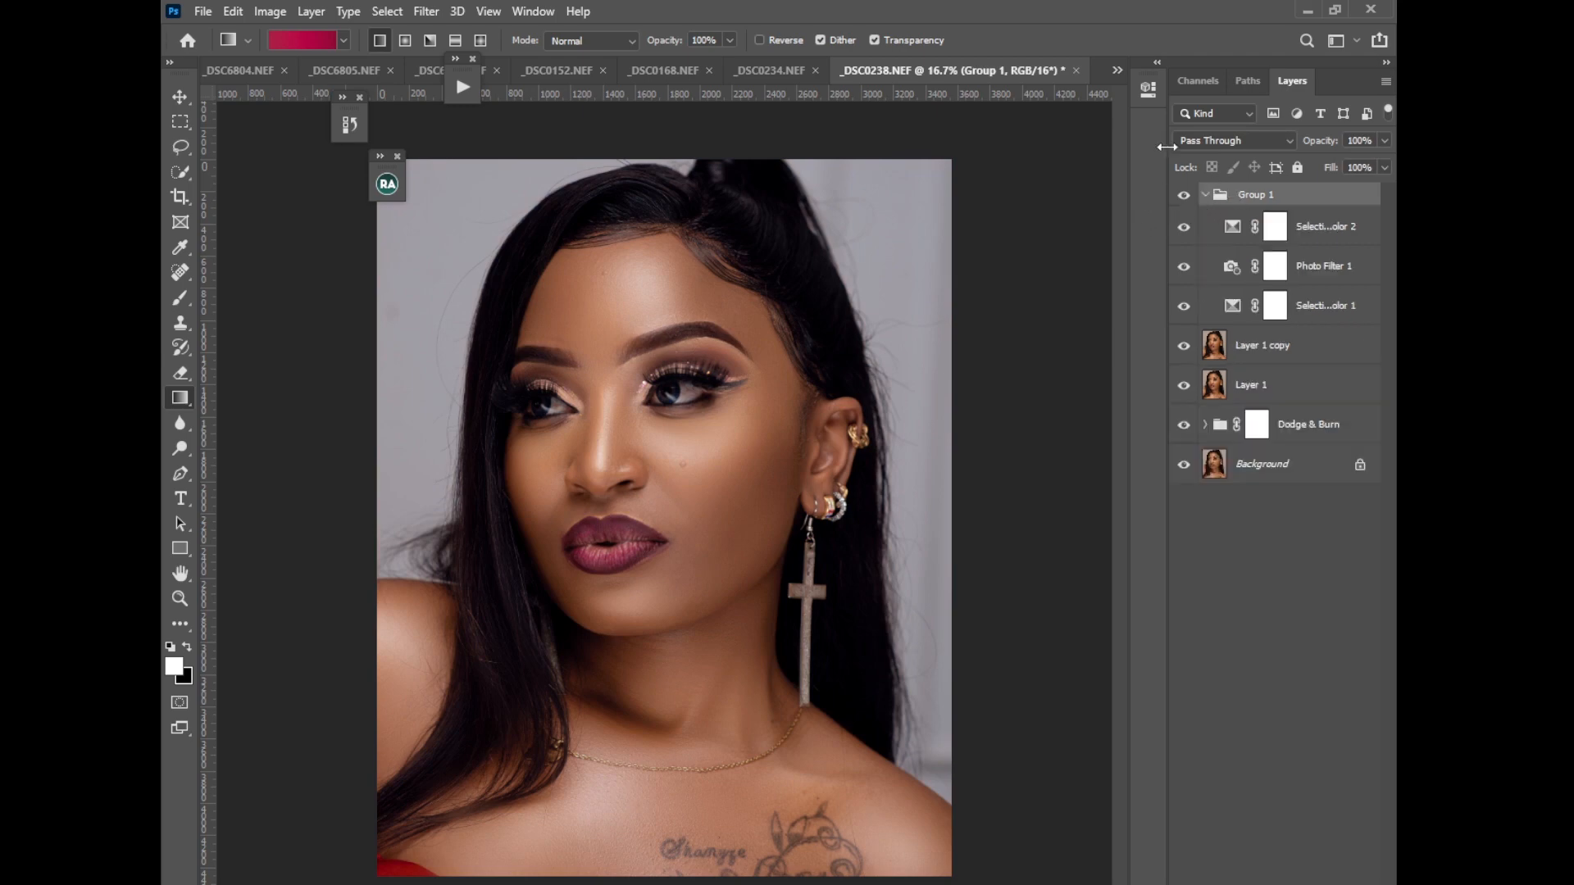
pyautogui.click(1183, 195)
pyautogui.click(1184, 195)
pyautogui.click(1205, 195)
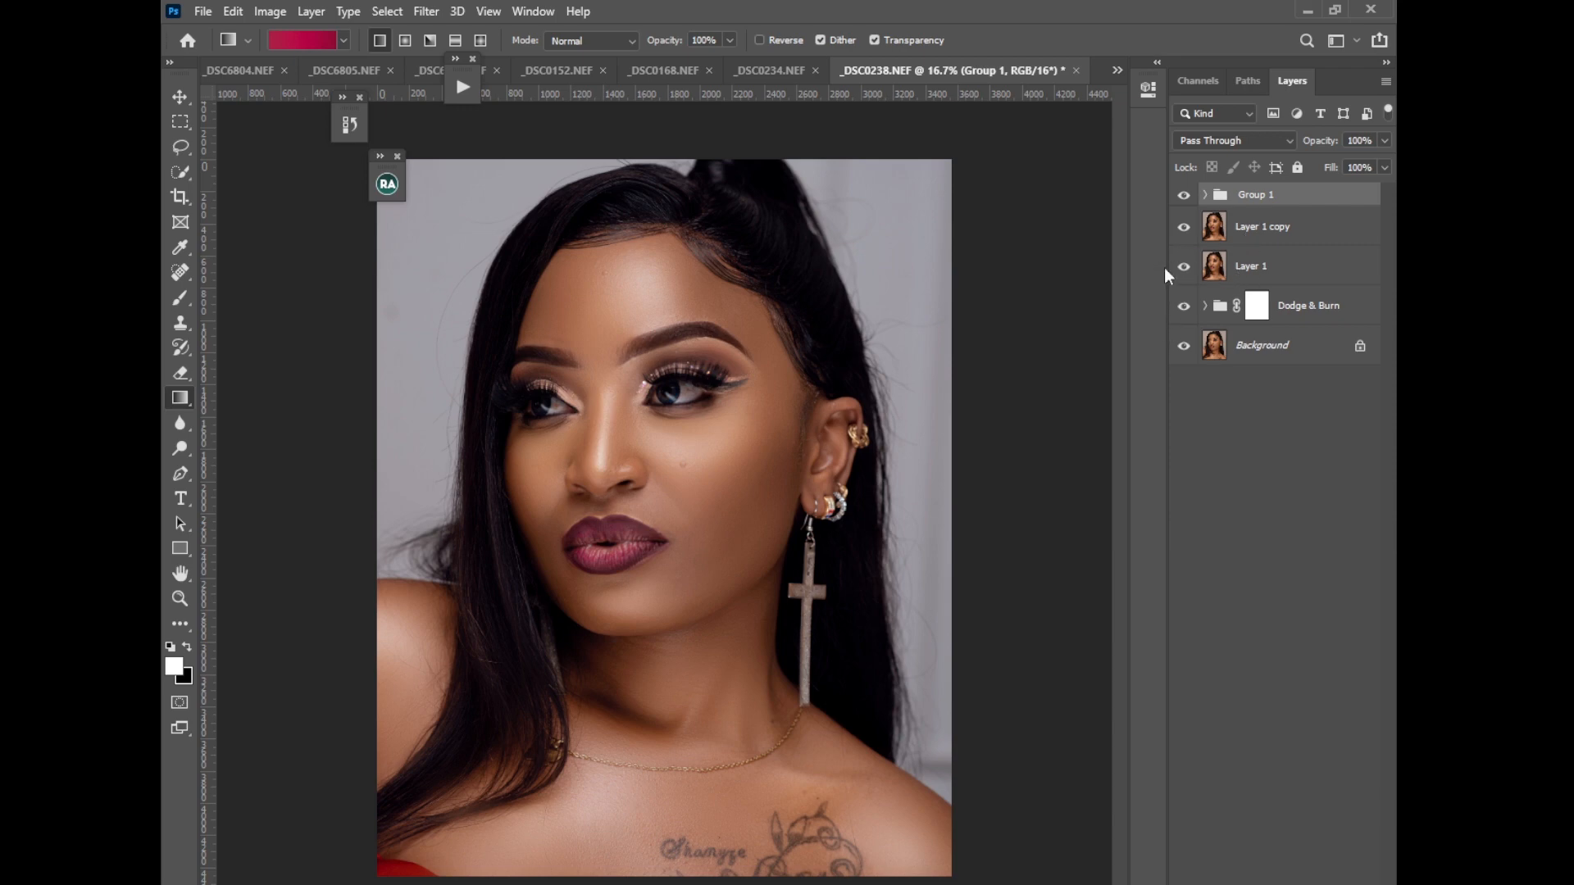
pyautogui.click(1184, 195)
pyautogui.click(1183, 195)
pyautogui.click(1185, 201)
pyautogui.click(1180, 200)
# Stamp all visible layers into a new merged layer above Group 1 and duplicate it
pyautogui.hotkey('ctrl', 'shift', 'alt', 'e')
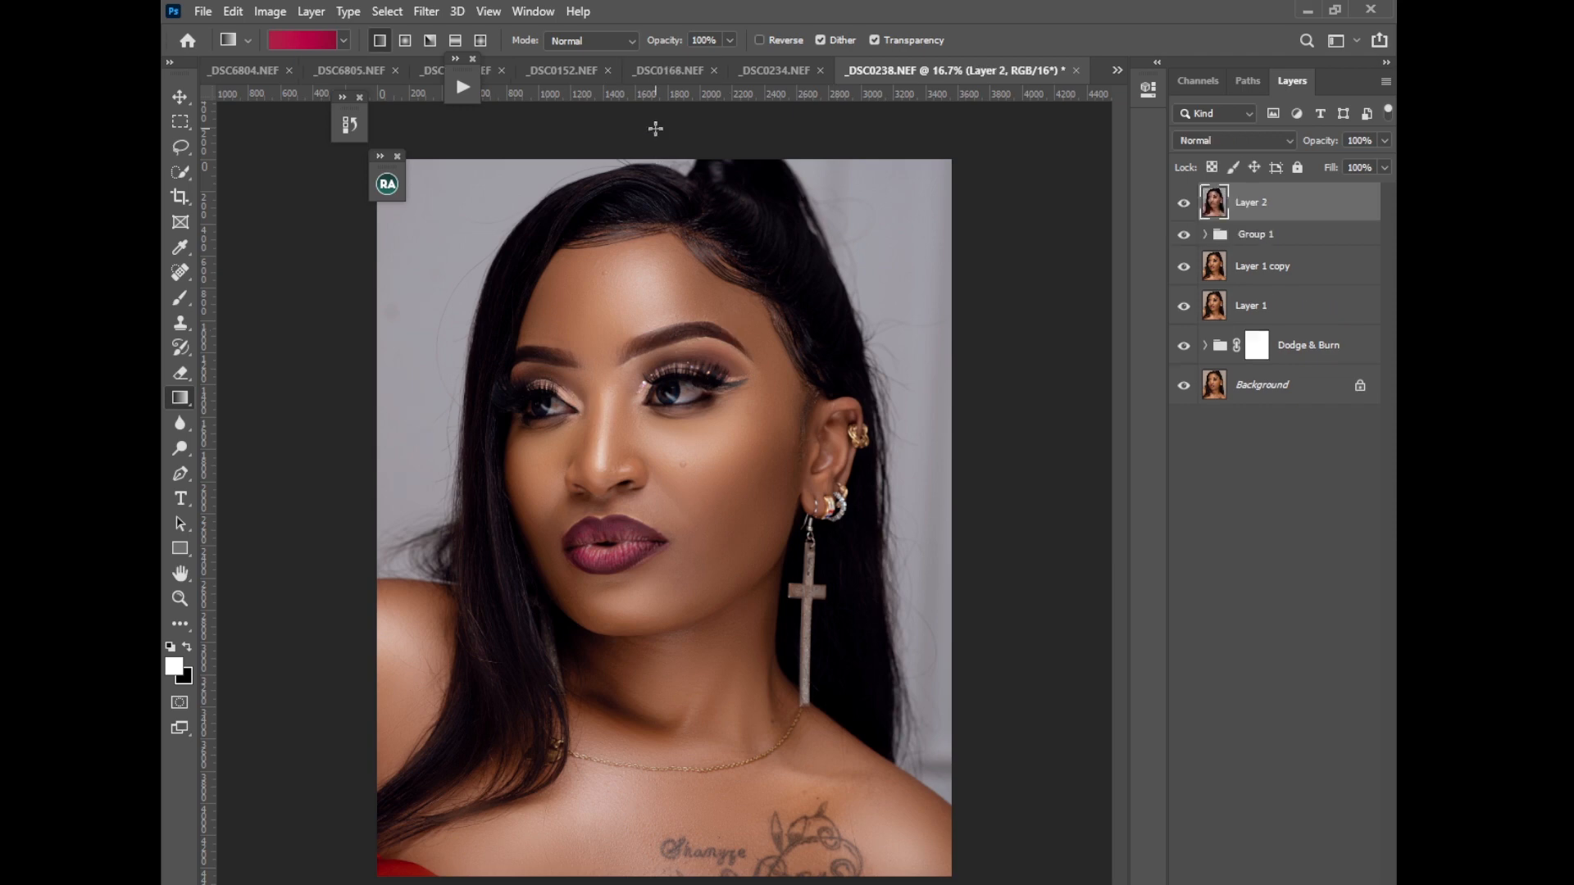
pyautogui.hotkey('ctrl', 'j')
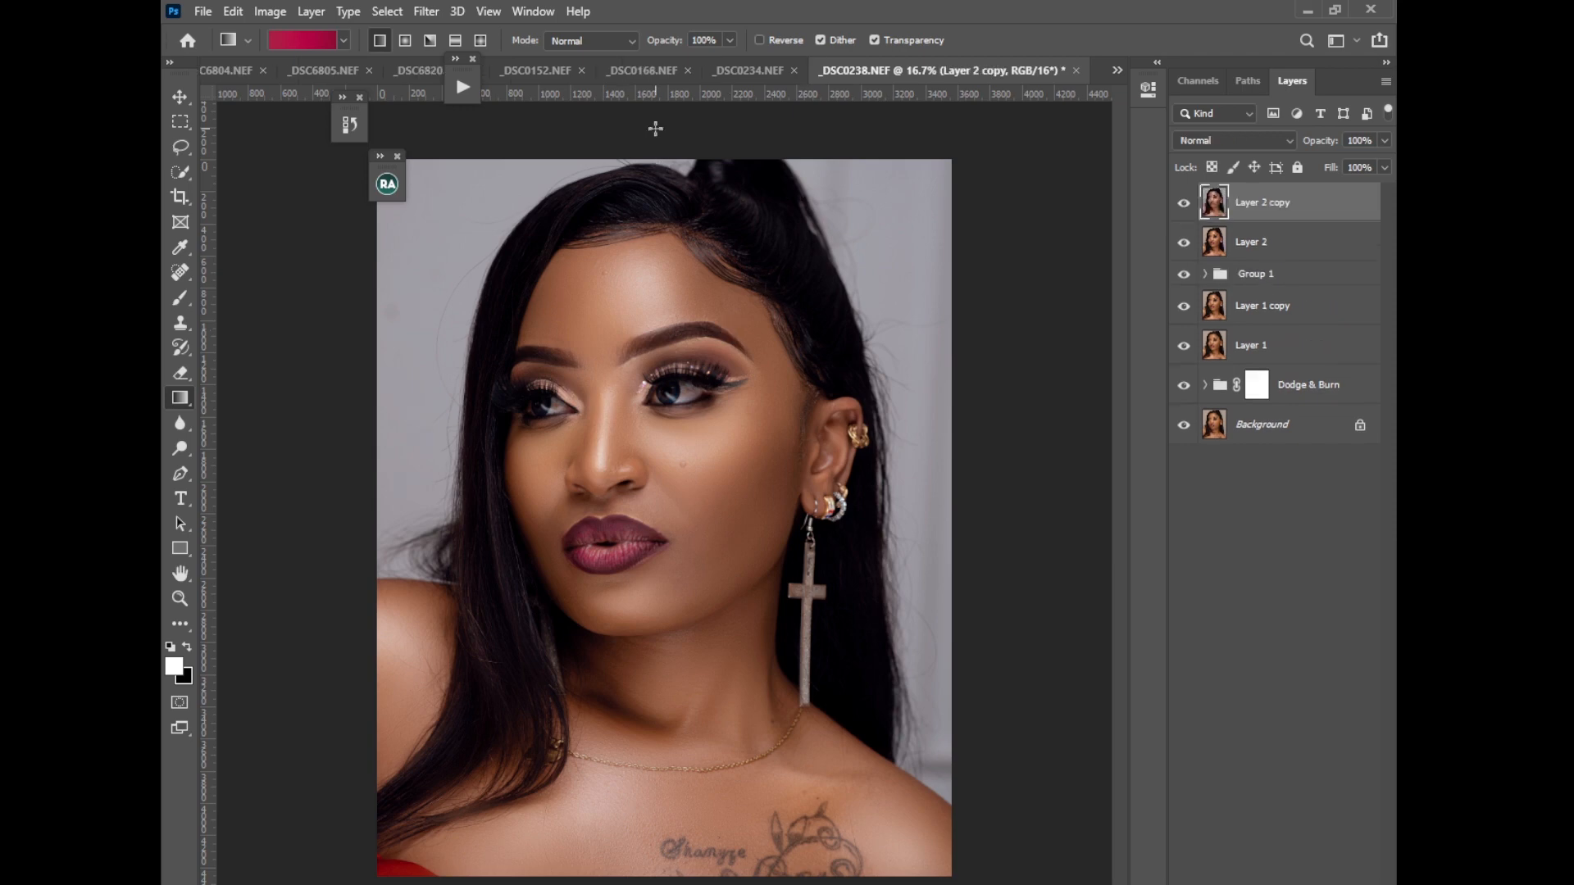
# Liquify the face on Layer 2 copy with Forehead 7, Chin Height -10, Jawline -20 and Face Width -10, and compare before and after
pyautogui.click(423, 11)
pyautogui.click(459, 158)
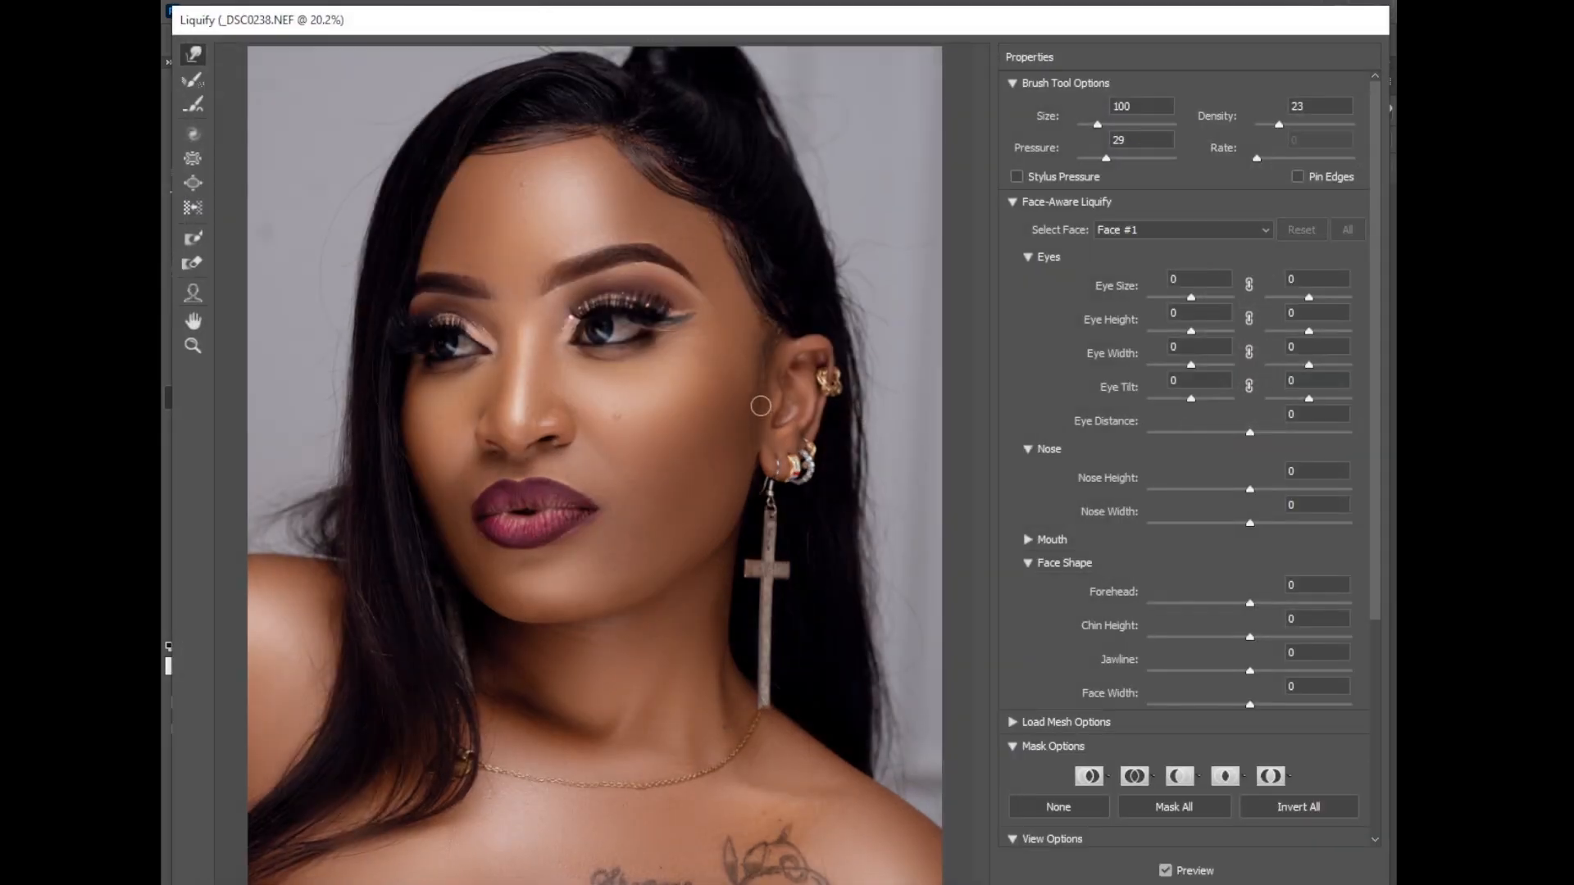
pyautogui.hotkey('ctrl', '+')
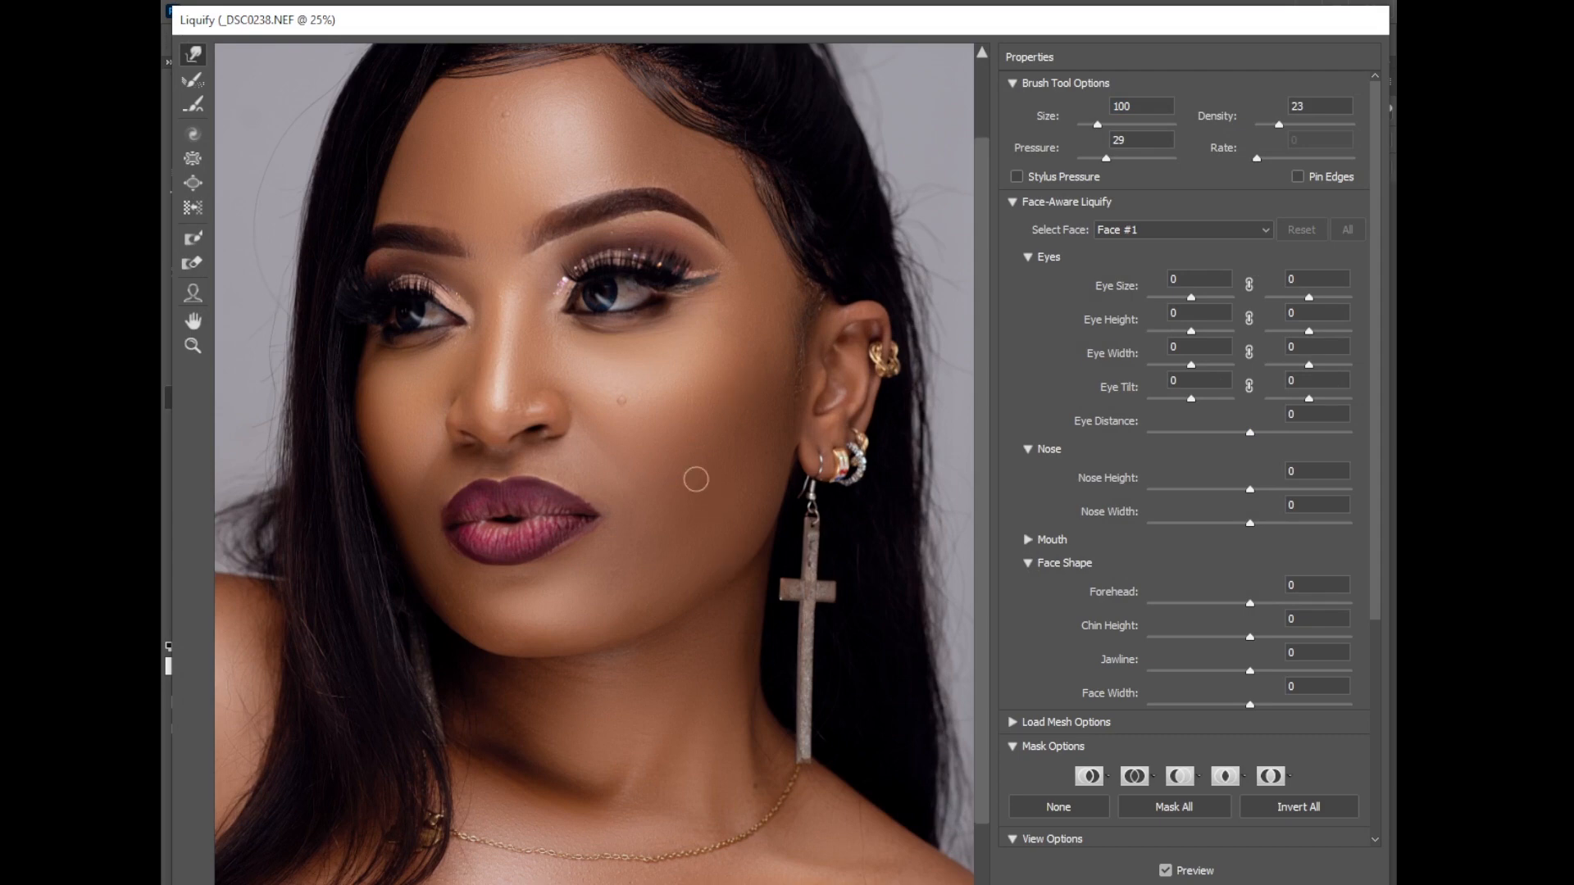
pyautogui.moveTo(695, 472); pyautogui.dragTo(749, 474)
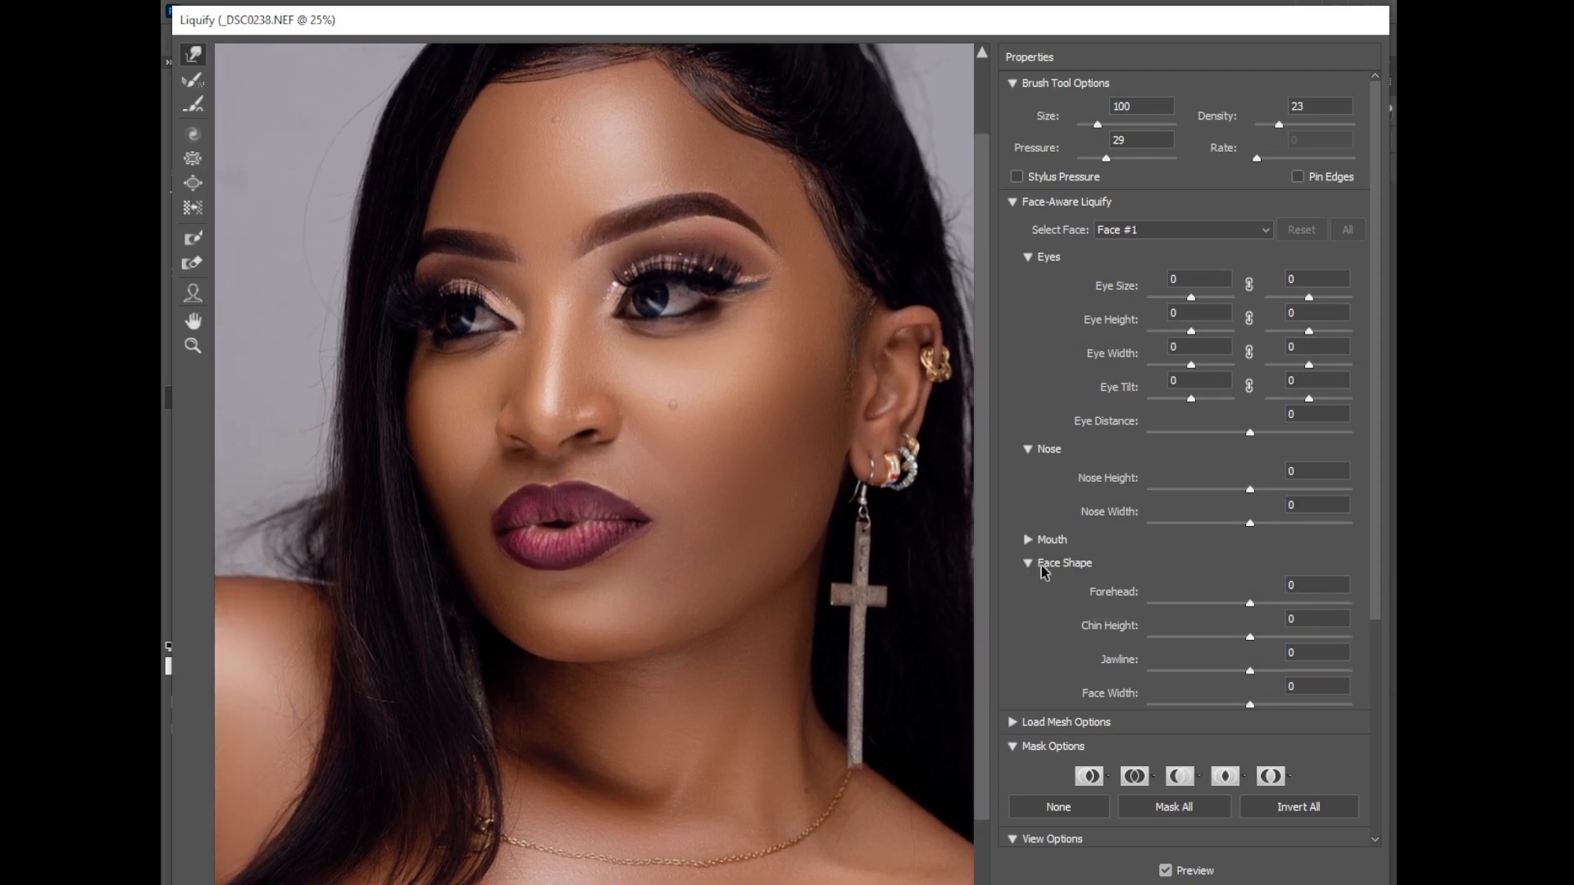
pyautogui.moveTo(1249, 603); pyautogui.dragTo(1231, 711)
pyautogui.click(1232, 638)
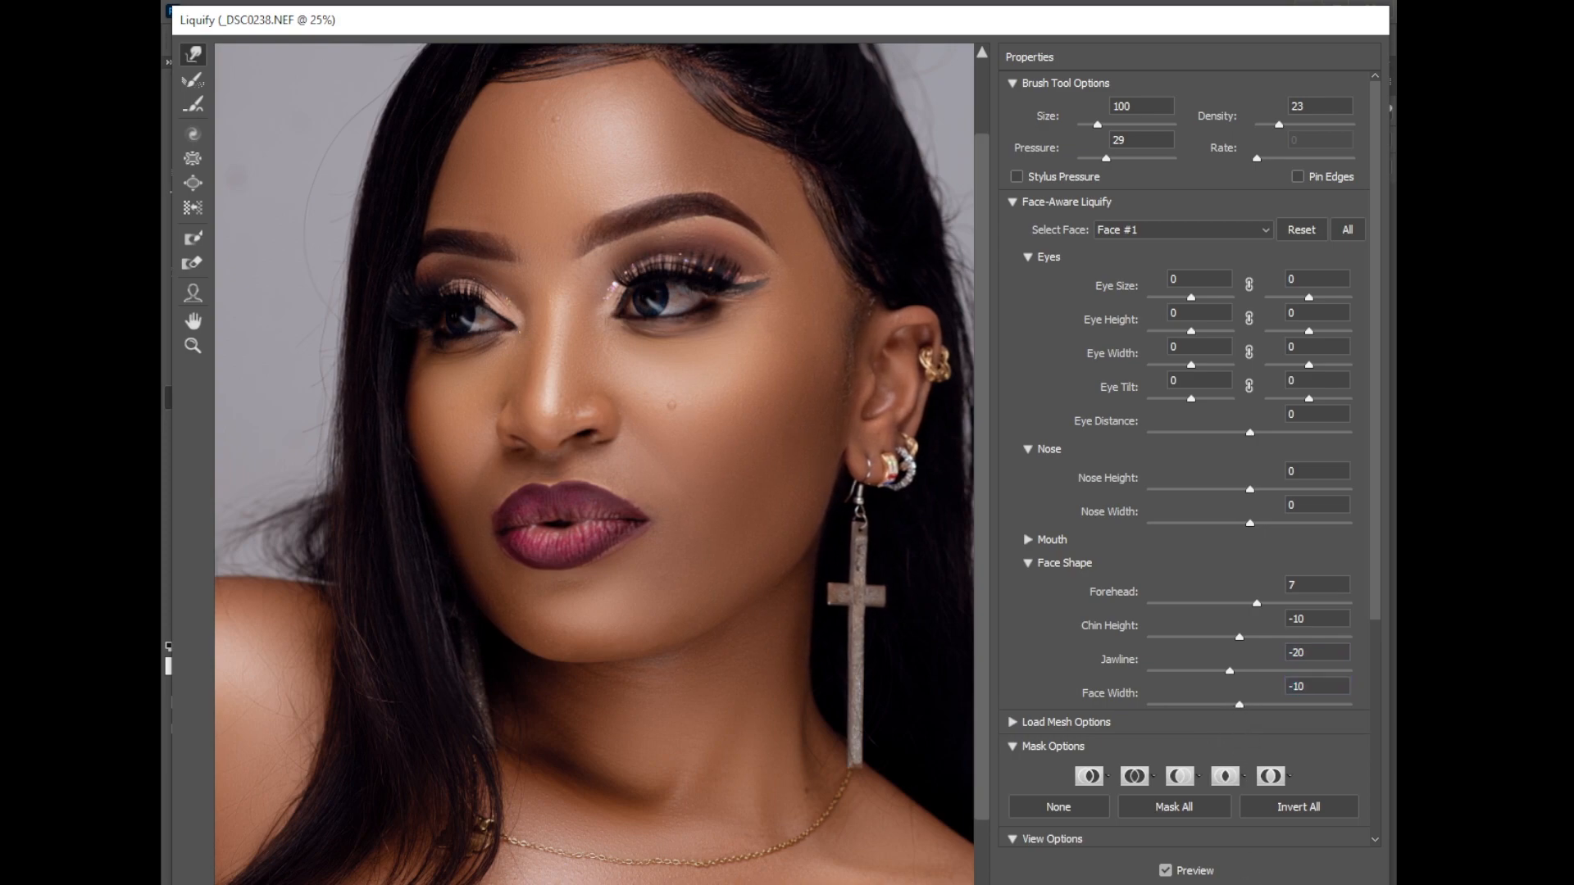
pyautogui.press('Return')
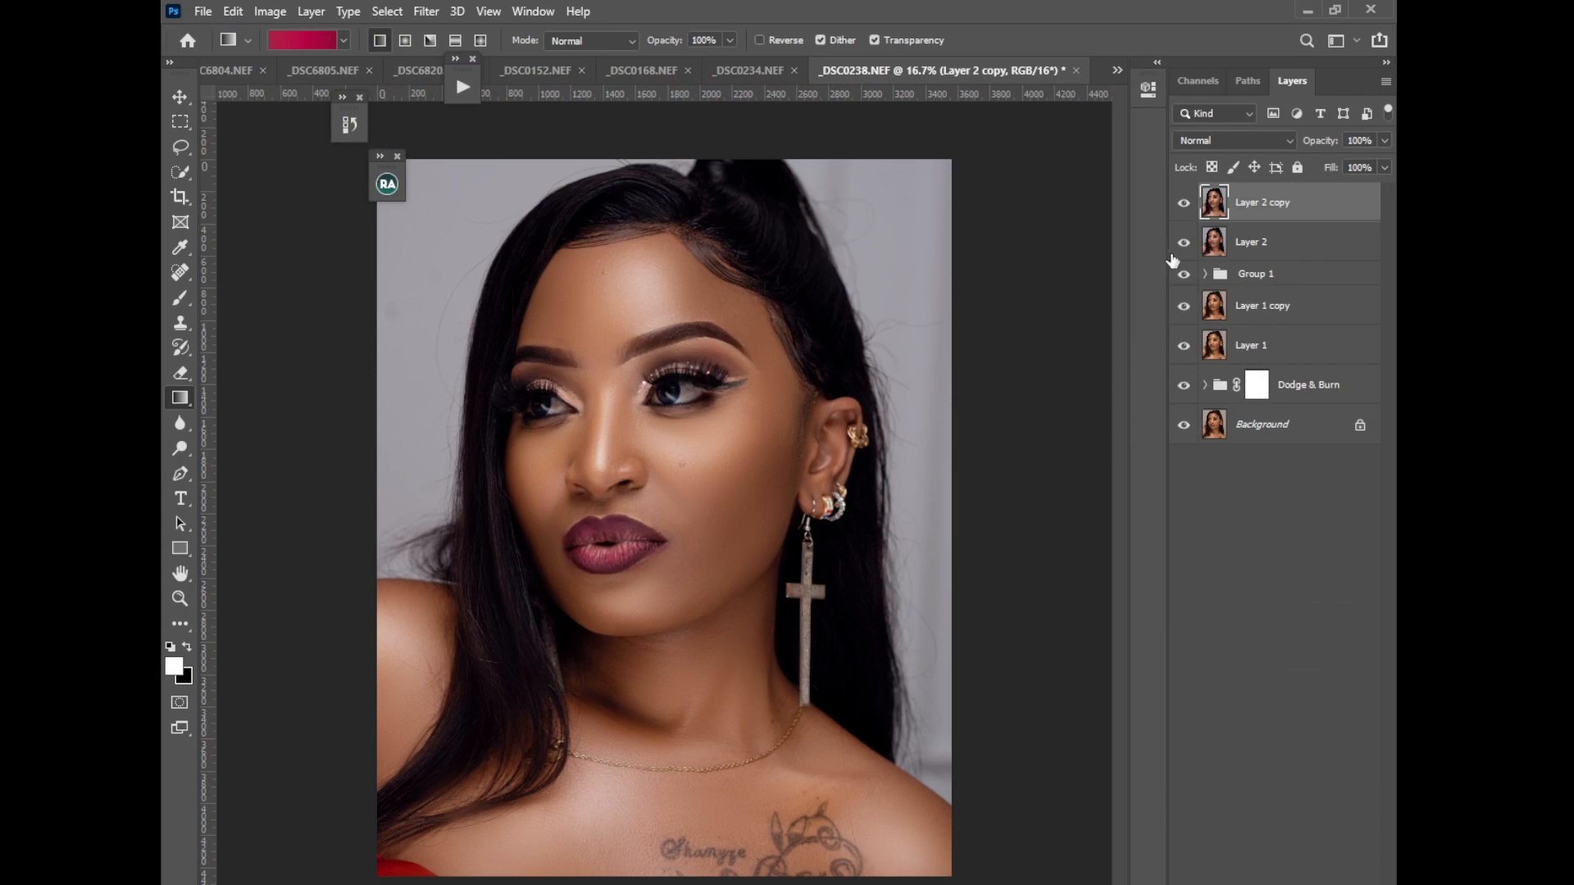
pyautogui.click(1185, 207)
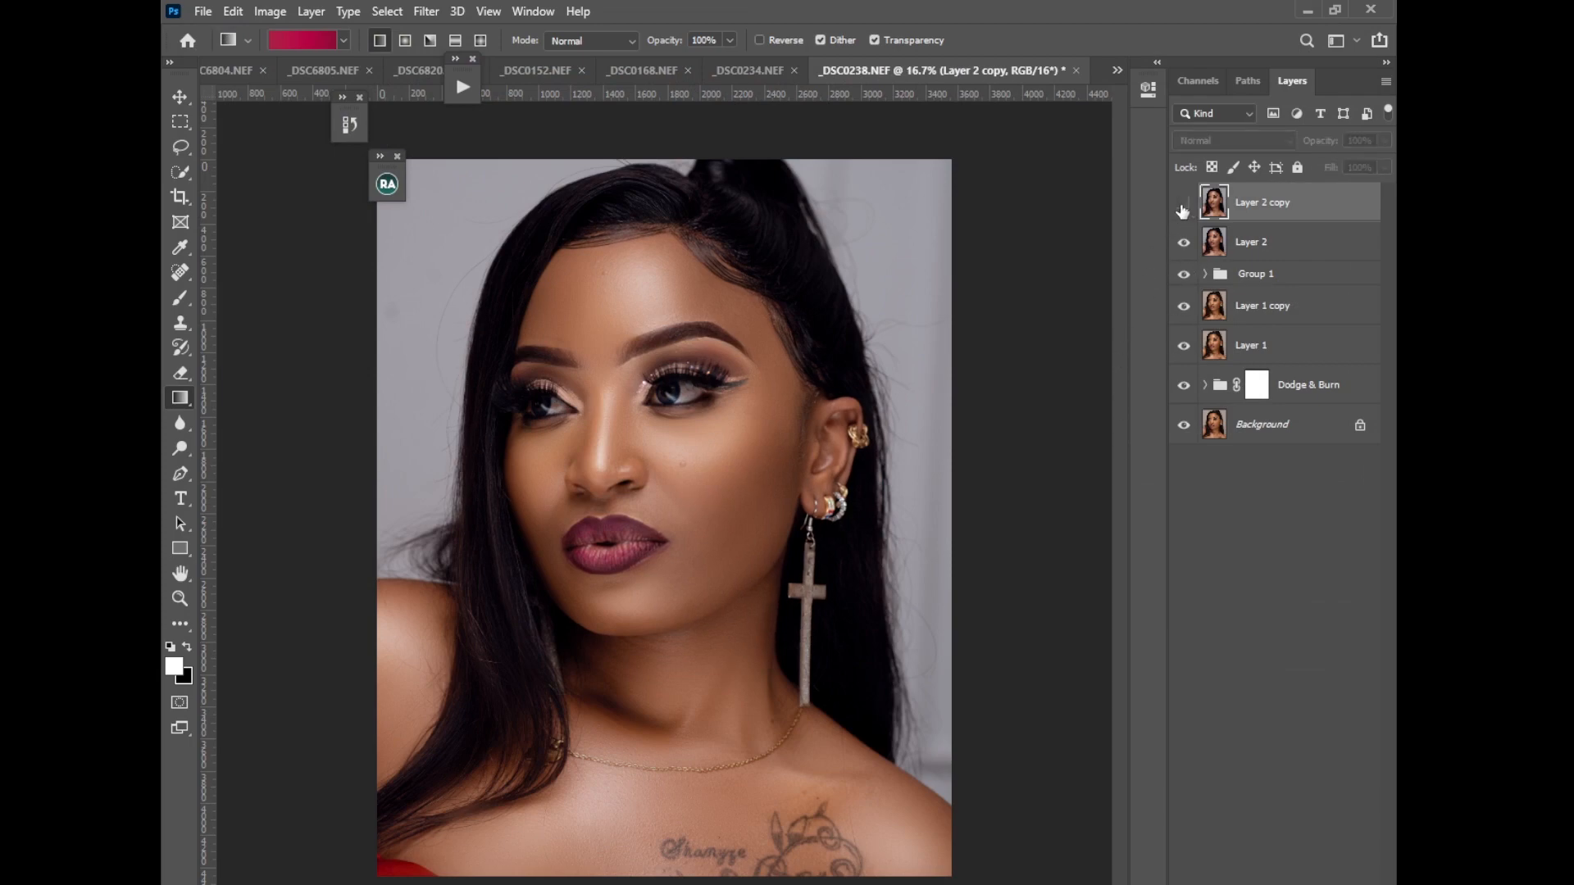
pyautogui.click(1183, 205)
pyautogui.click(1184, 205)
pyautogui.click(1184, 205)
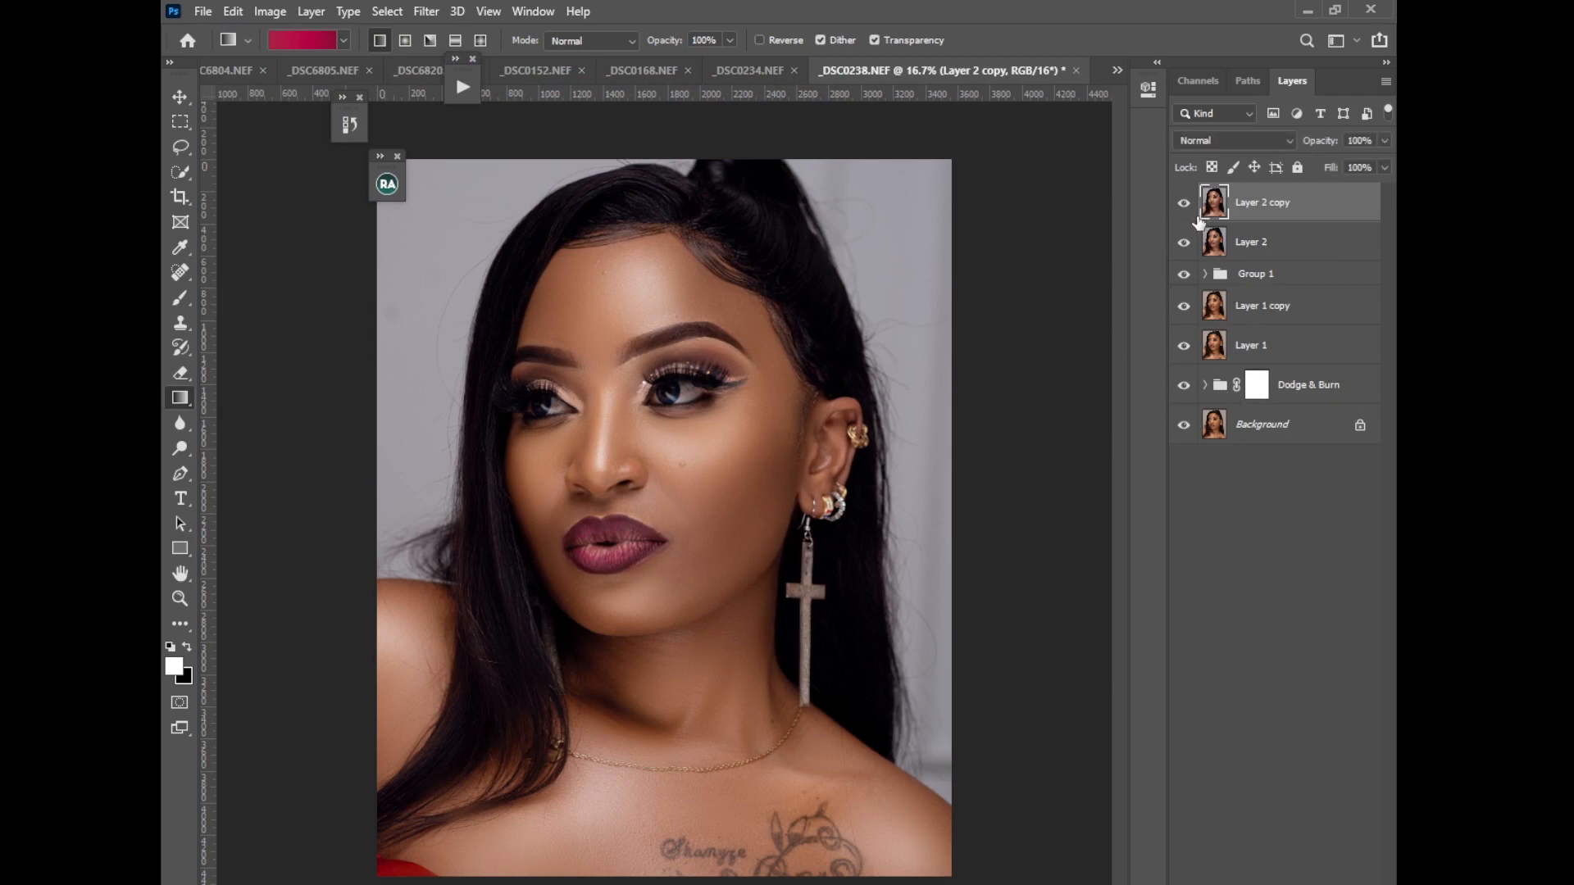
# Run the Eyes N Teeth Whitening action and target the Photo Filter mask inside the resulting group
pyautogui.click(461, 81)
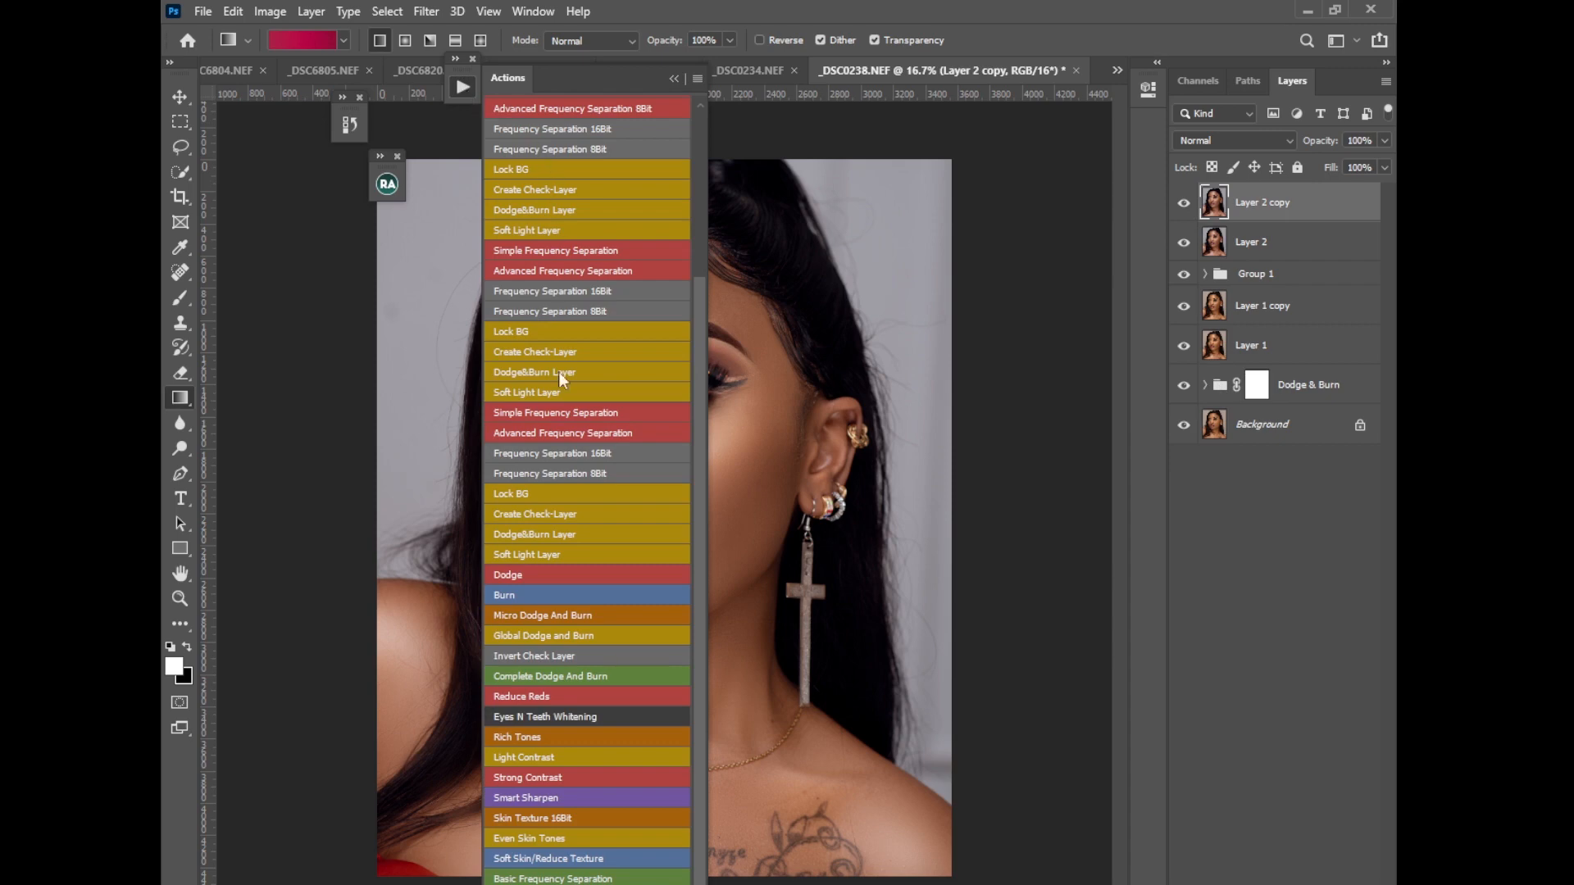
pyautogui.click(537, 716)
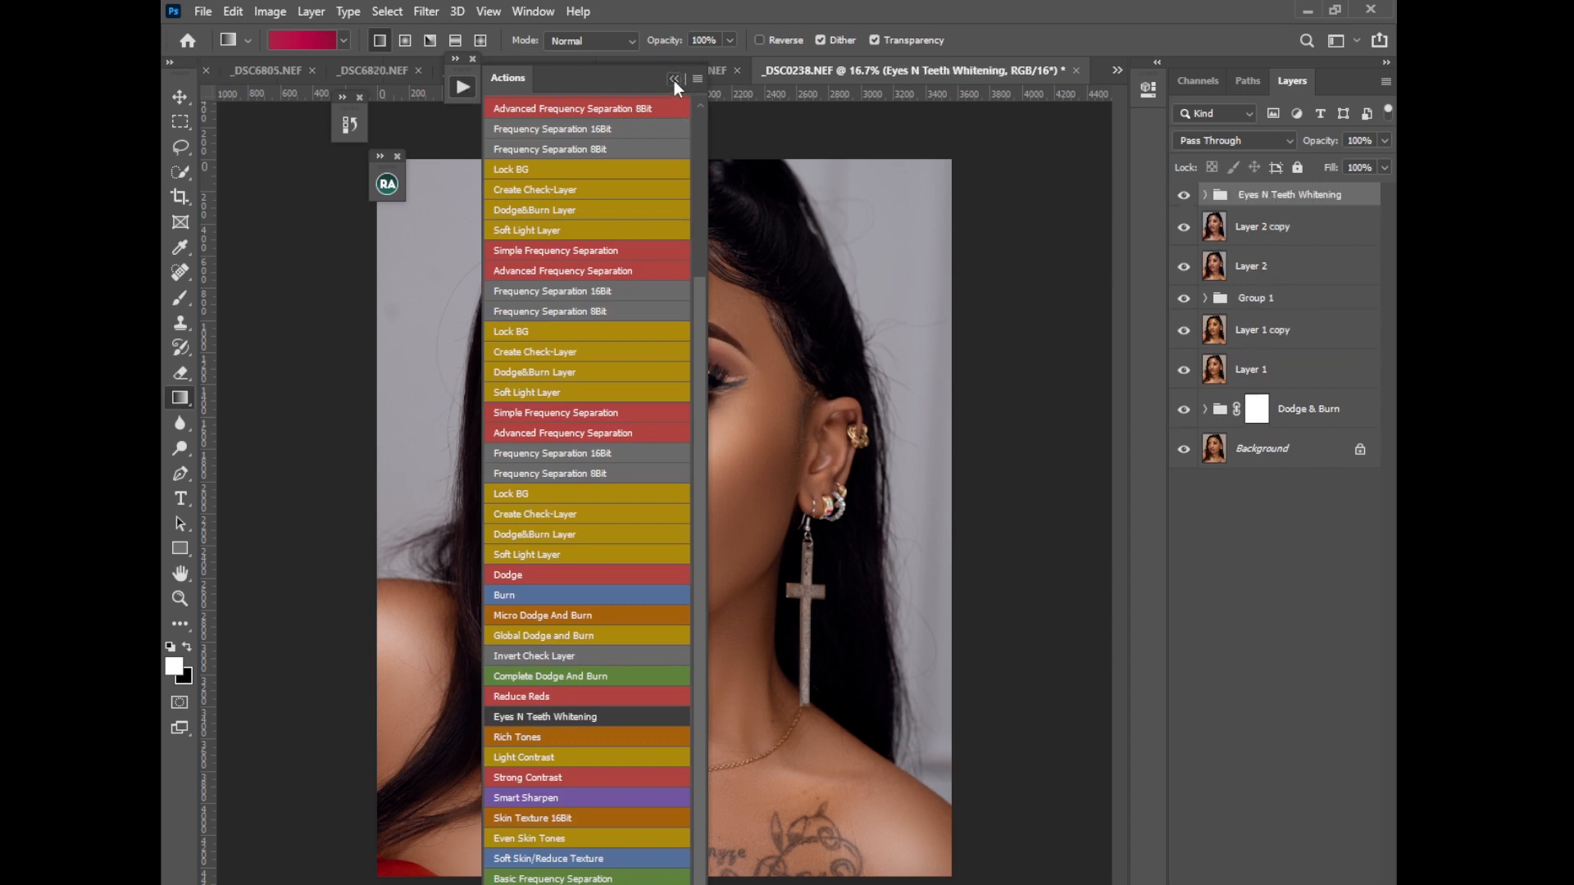
pyautogui.click(1205, 195)
pyautogui.click(1272, 318)
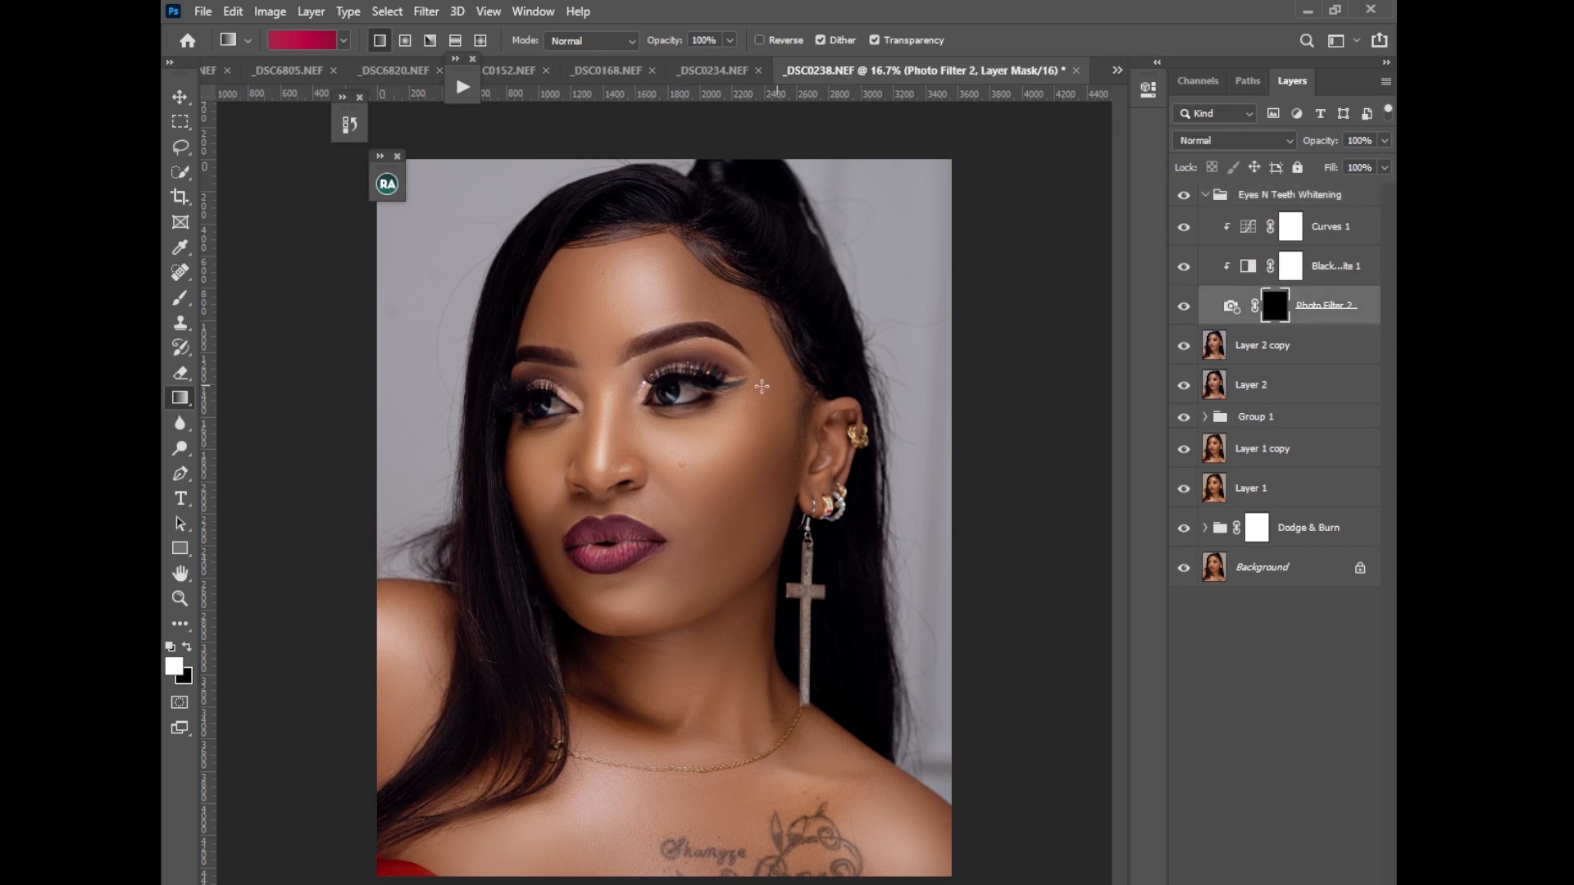
# Set up a soft 50 px brush with 0% hardness for painting the eye whites, undoing the hard-edged test stroke
pyautogui.rightClick(182, 298)
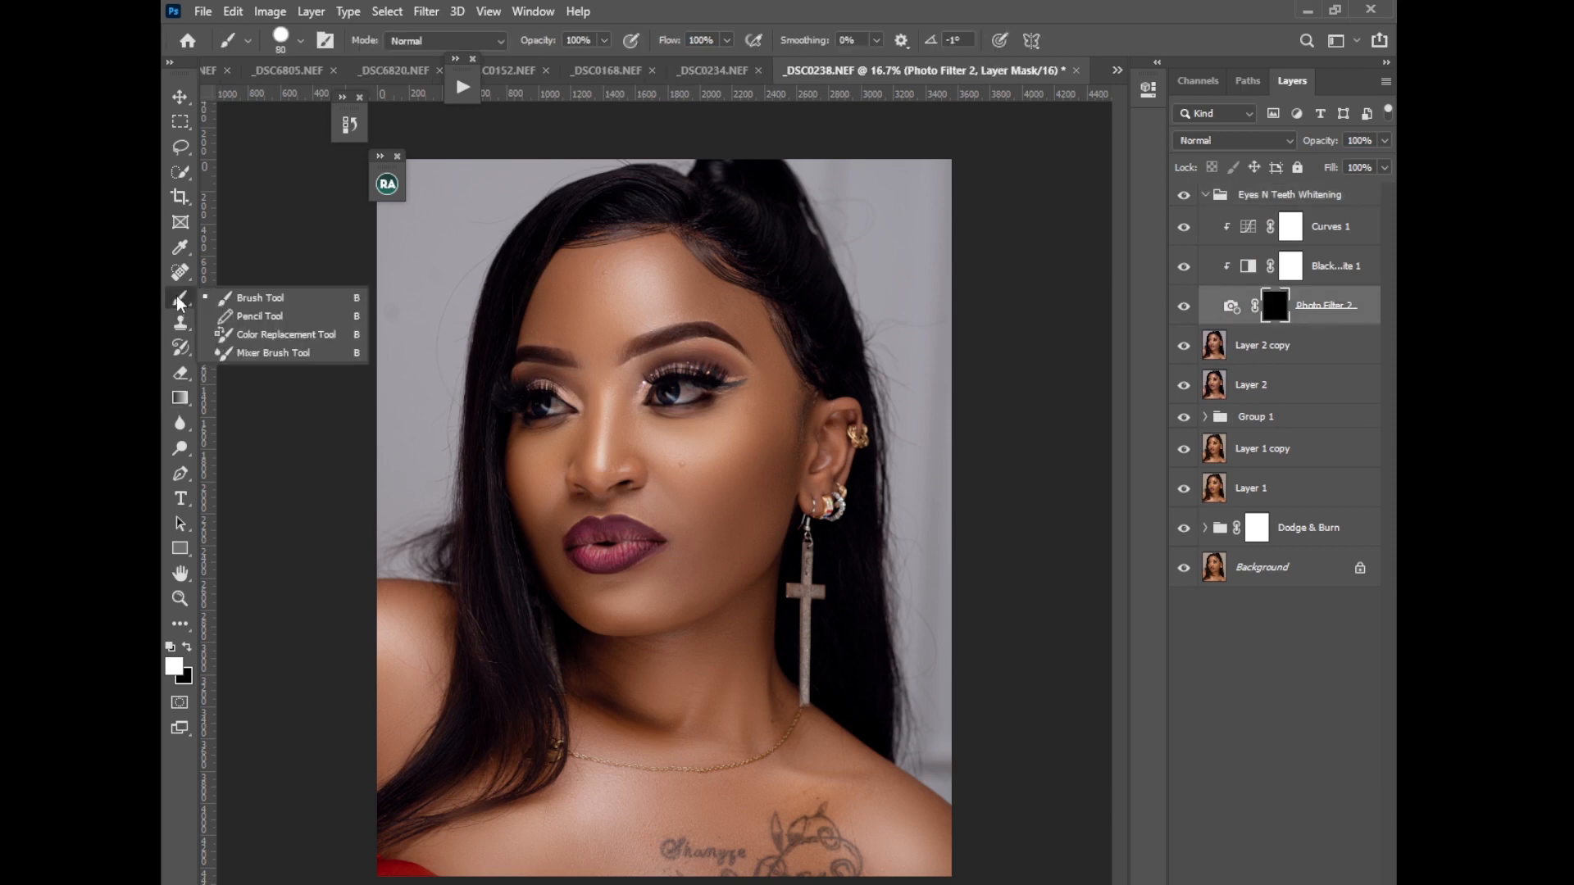
pyautogui.click(246, 296)
pyautogui.hotkey('ctrl', '+')
pyautogui.hotkey('ctrl', '+')
pyautogui.hotkey('ctrl', '+')
pyautogui.hotkey('ctrl', '+')
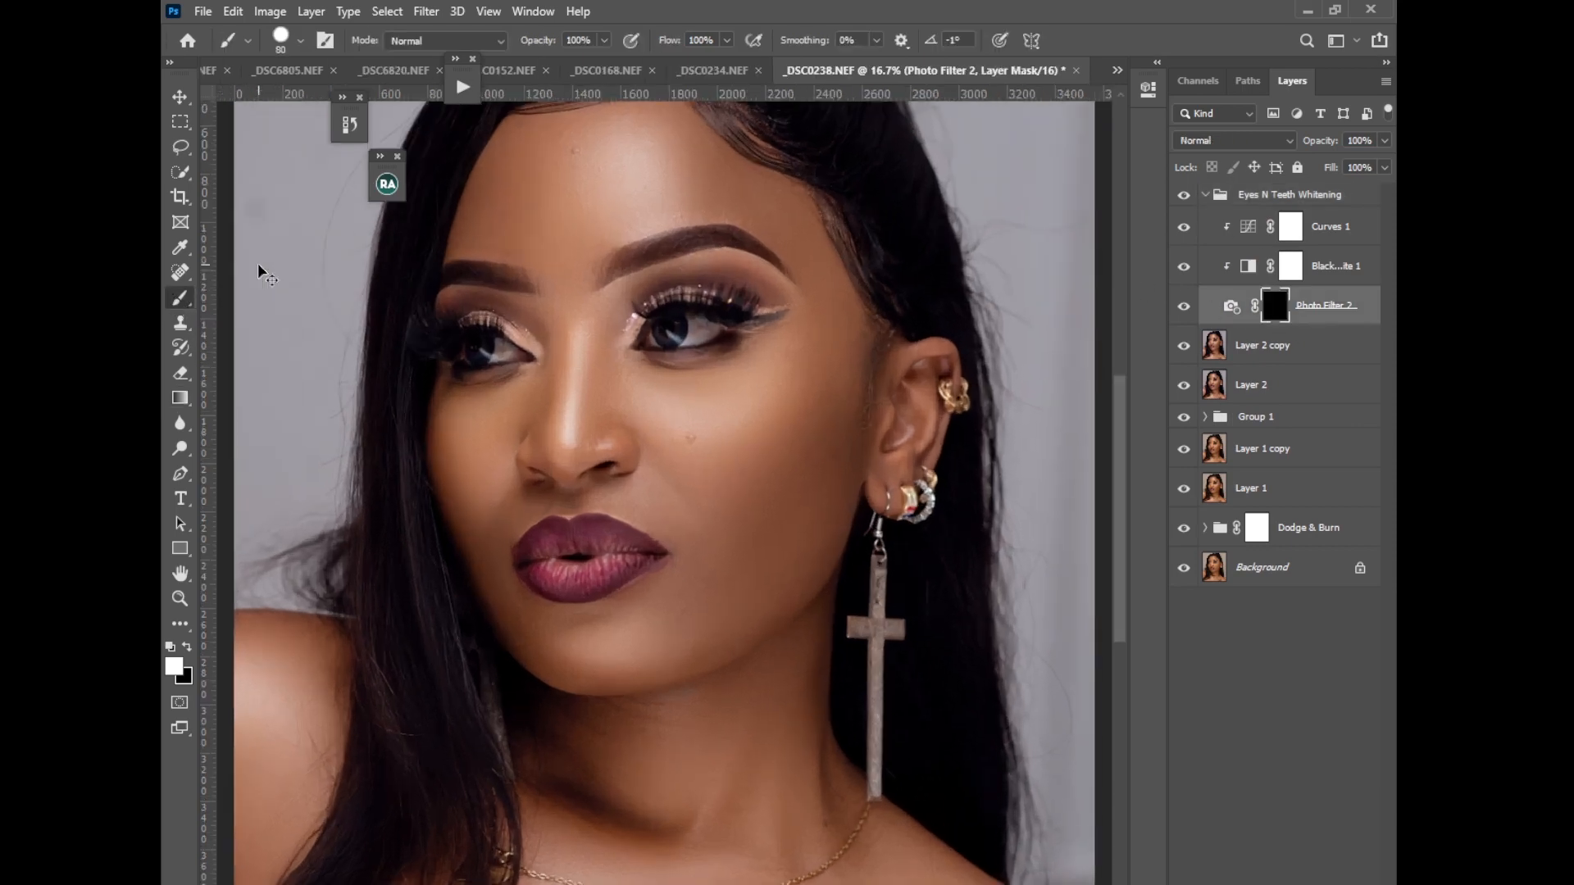
pyautogui.scroll(5, 1128, 467)
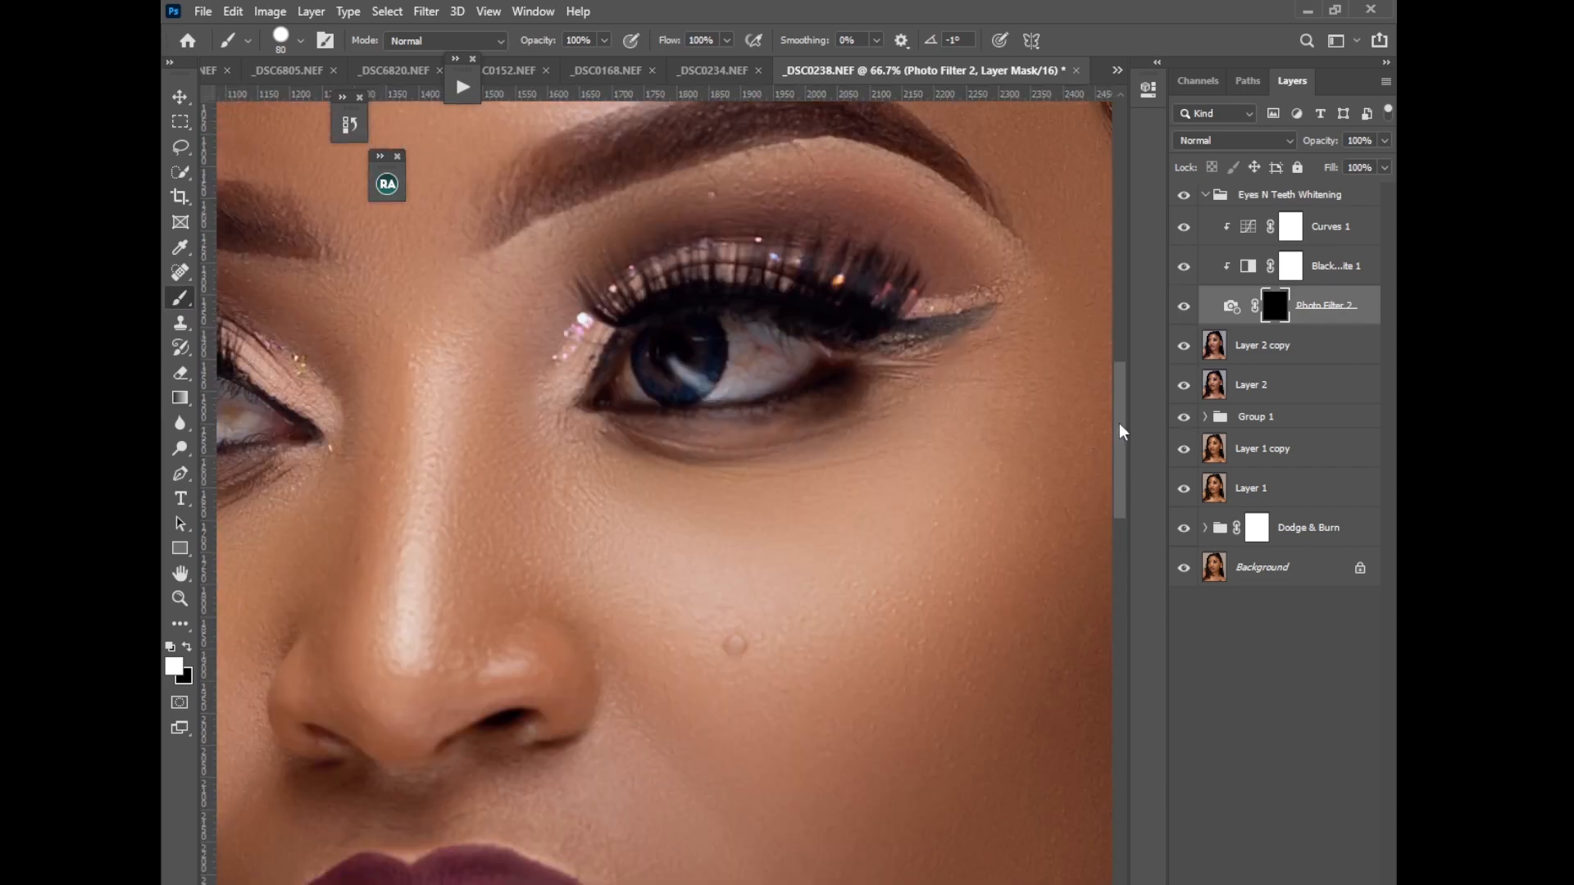
pyautogui.press('[')
pyautogui.press('[')
pyautogui.press('[')
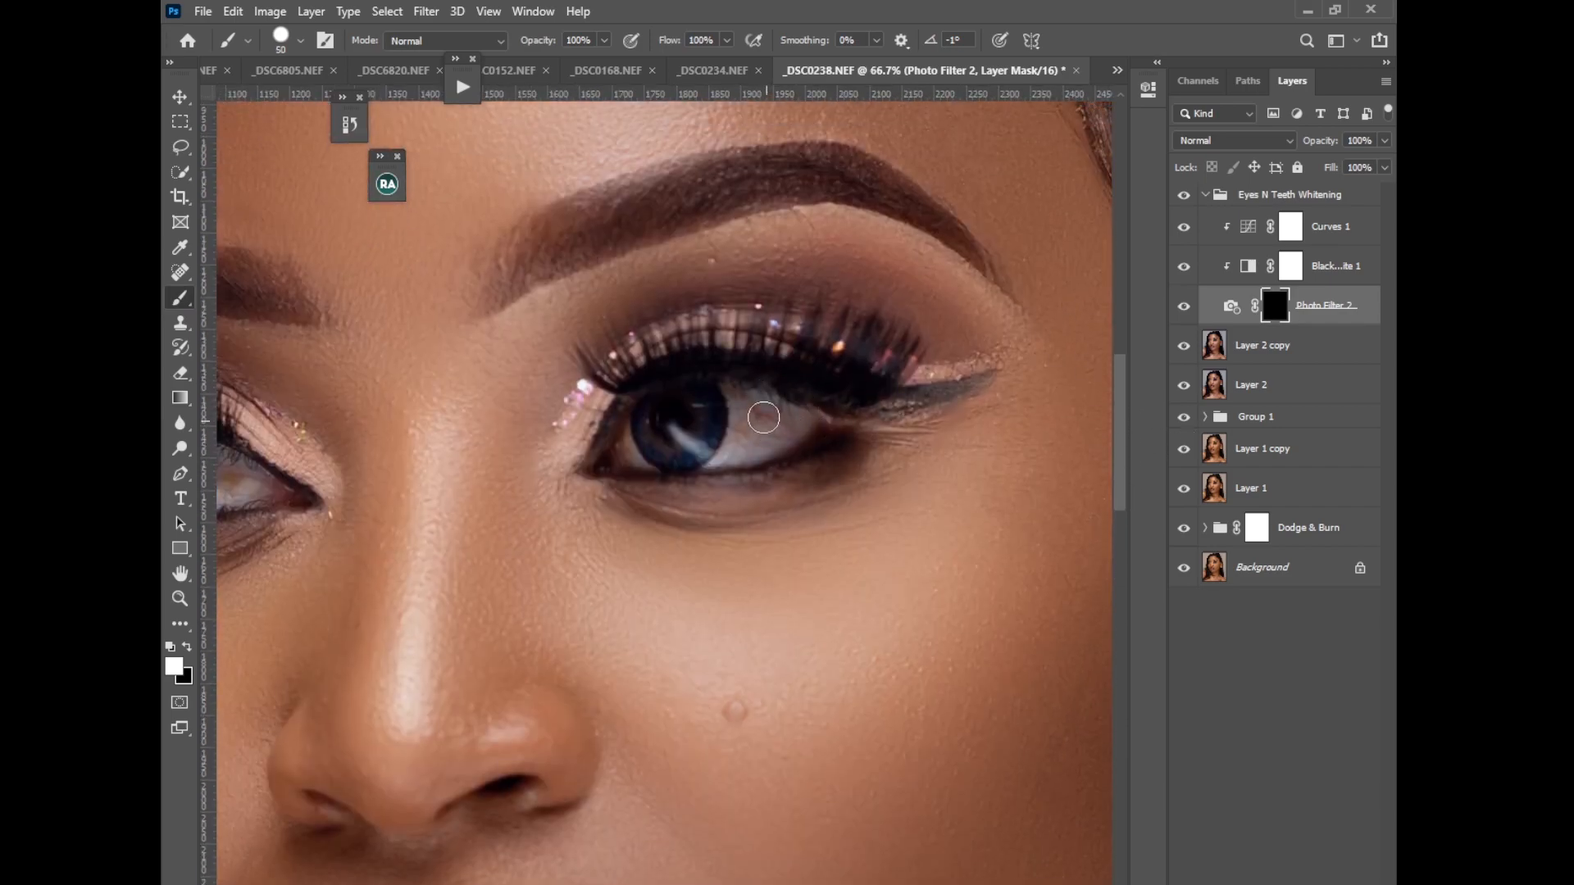
pyautogui.moveTo(764, 415)
pyautogui.mouseDown()
pyautogui.moveTo(745, 425)
pyautogui.moveTo(747, 468)
pyautogui.mouseUp()
pyautogui.hotkey('ctrl', 'z')
pyautogui.click(303, 41)
pyautogui.moveTo(303, 147); pyautogui.dragTo(268, 153)
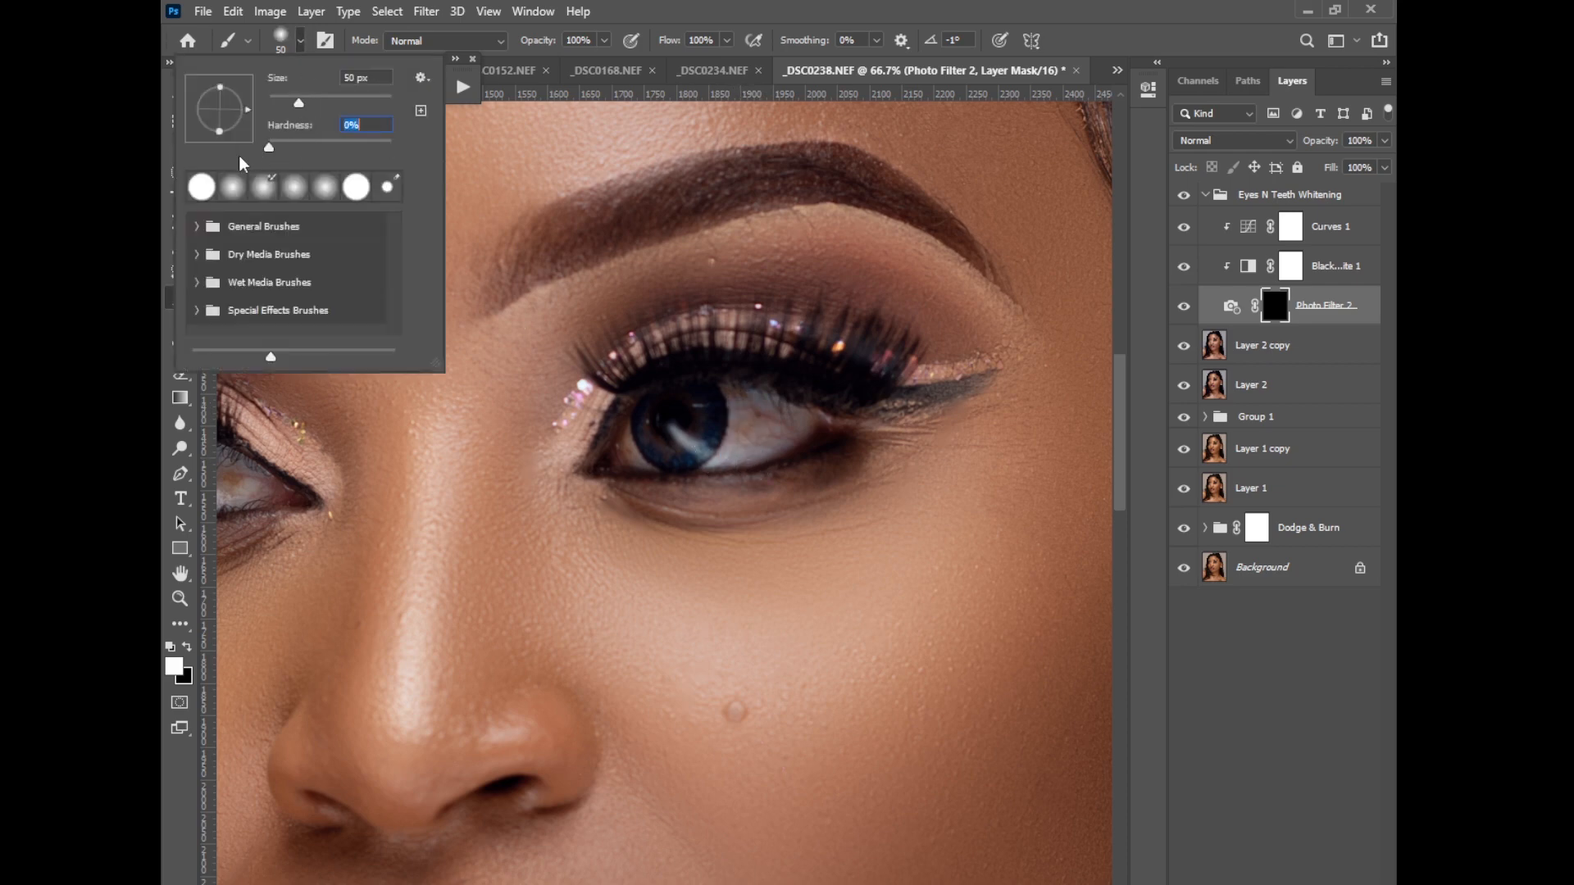
# Paint white on the Photo Filter mask over the whites of both eyes and compare the whitening group on and off
pyautogui.click(745, 414)
pyautogui.moveTo(739, 418)
pyautogui.mouseDown()
pyautogui.moveTo(748, 443)
pyautogui.moveTo(795, 422)
pyautogui.moveTo(735, 452)
pyautogui.mouseUp()
pyautogui.moveTo(733, 397)
pyautogui.mouseDown()
pyautogui.moveTo(801, 404)
pyautogui.moveTo(765, 437)
pyautogui.moveTo(965, 445)
pyautogui.mouseUp()
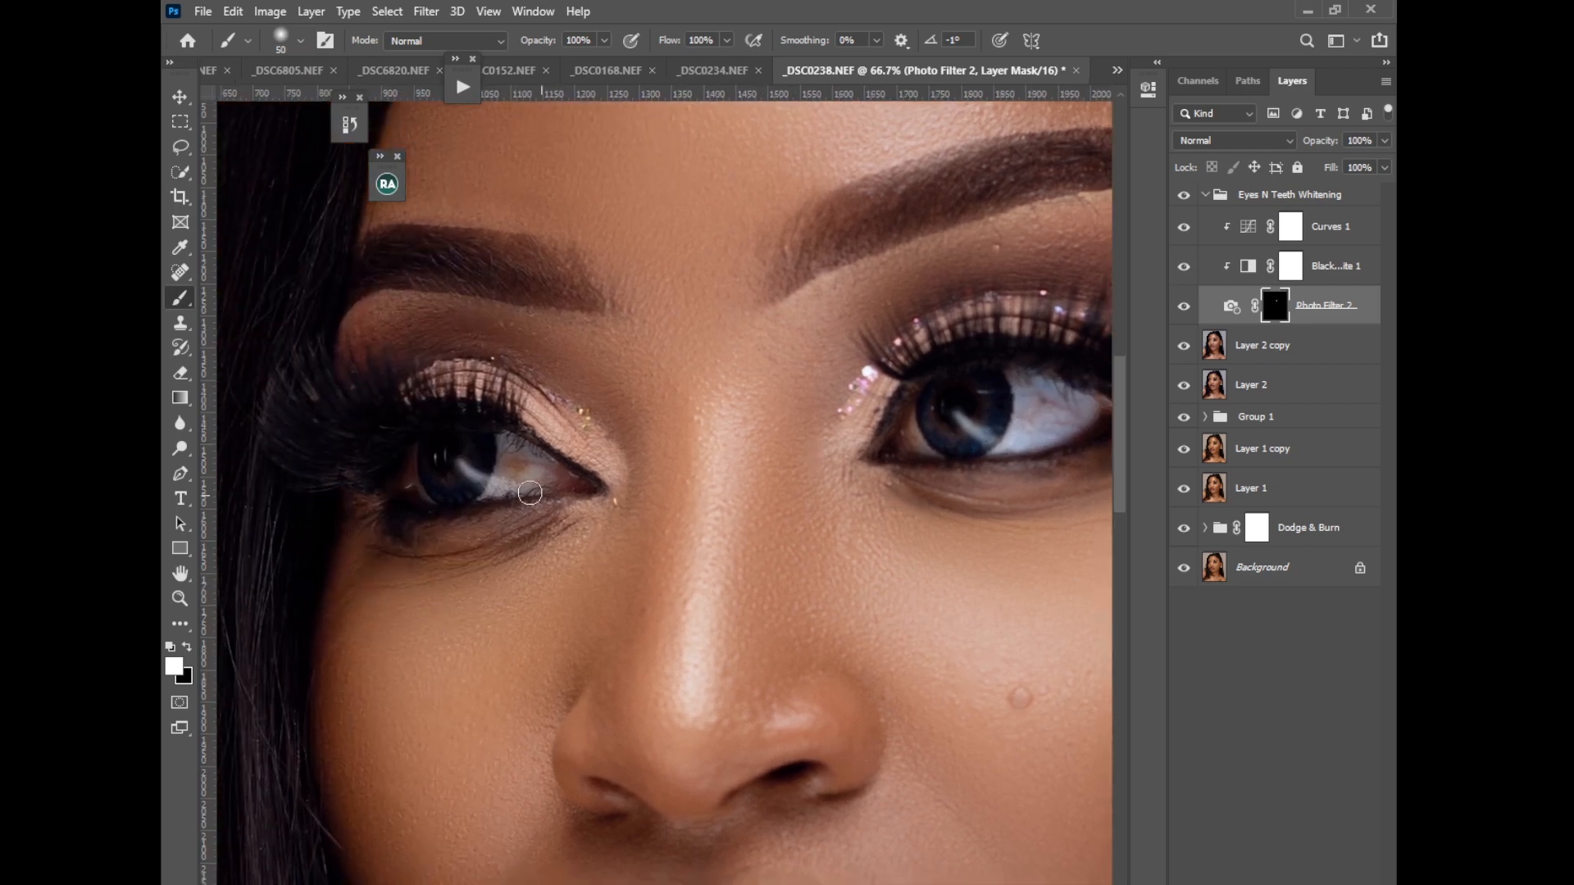
pyautogui.moveTo(510, 463)
pyautogui.mouseDown()
pyautogui.moveTo(559, 472)
pyautogui.moveTo(539, 484)
pyautogui.moveTo(508, 447)
pyautogui.mouseUp()
pyautogui.moveTo(742, 765); pyautogui.dragTo(605, 693)
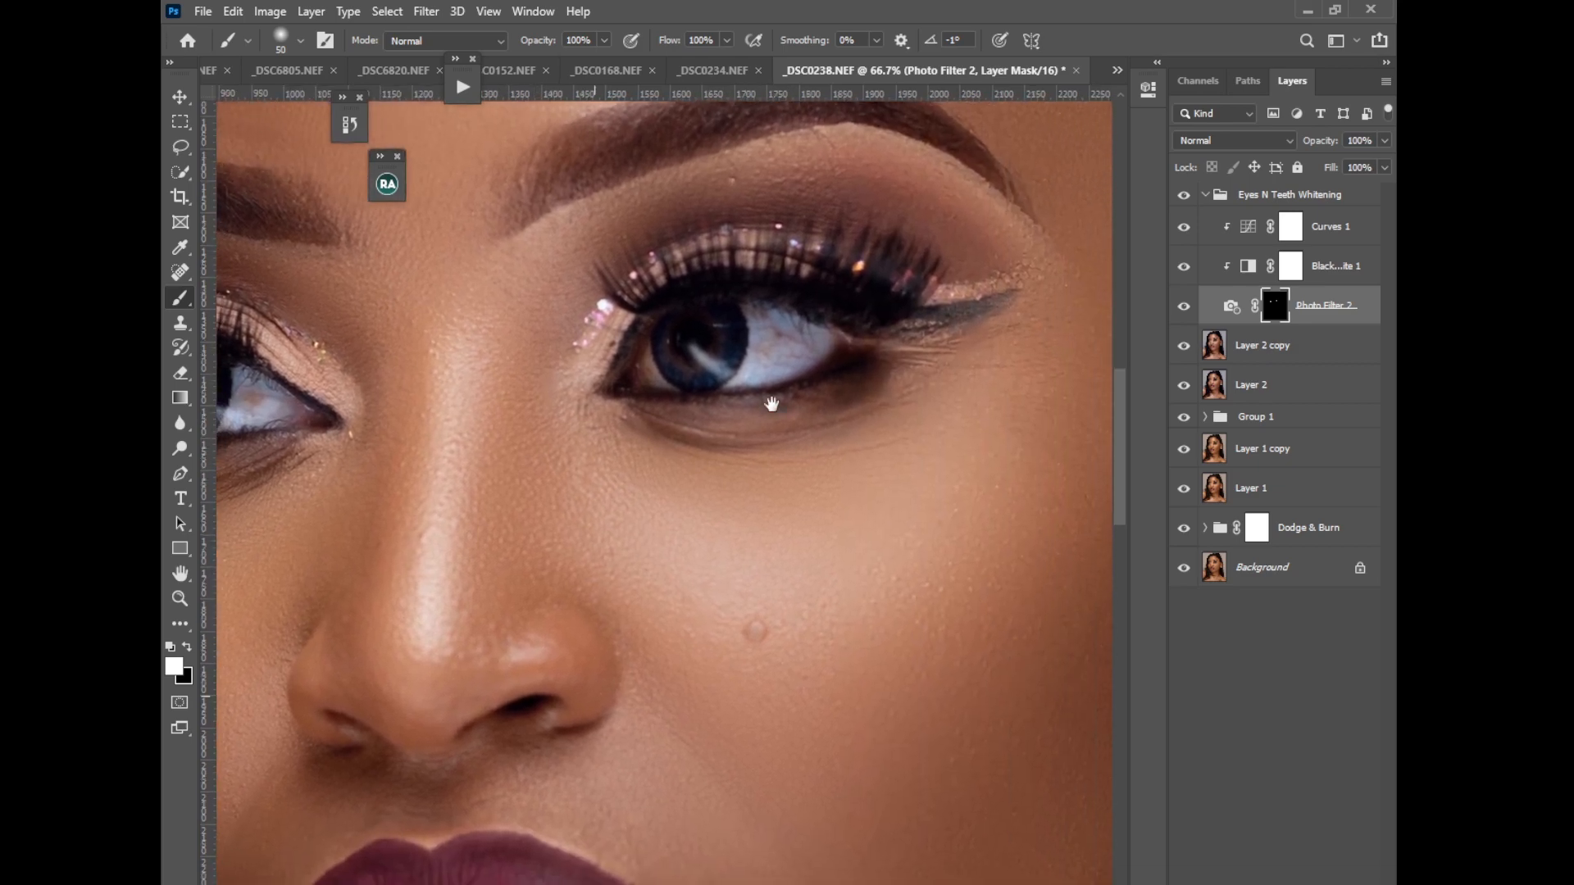
pyautogui.moveTo(740, 397)
pyautogui.mouseDown()
pyautogui.moveTo(771, 373)
pyautogui.moveTo(759, 352)
pyautogui.moveTo(783, 353)
pyautogui.moveTo(738, 344)
pyautogui.mouseUp()
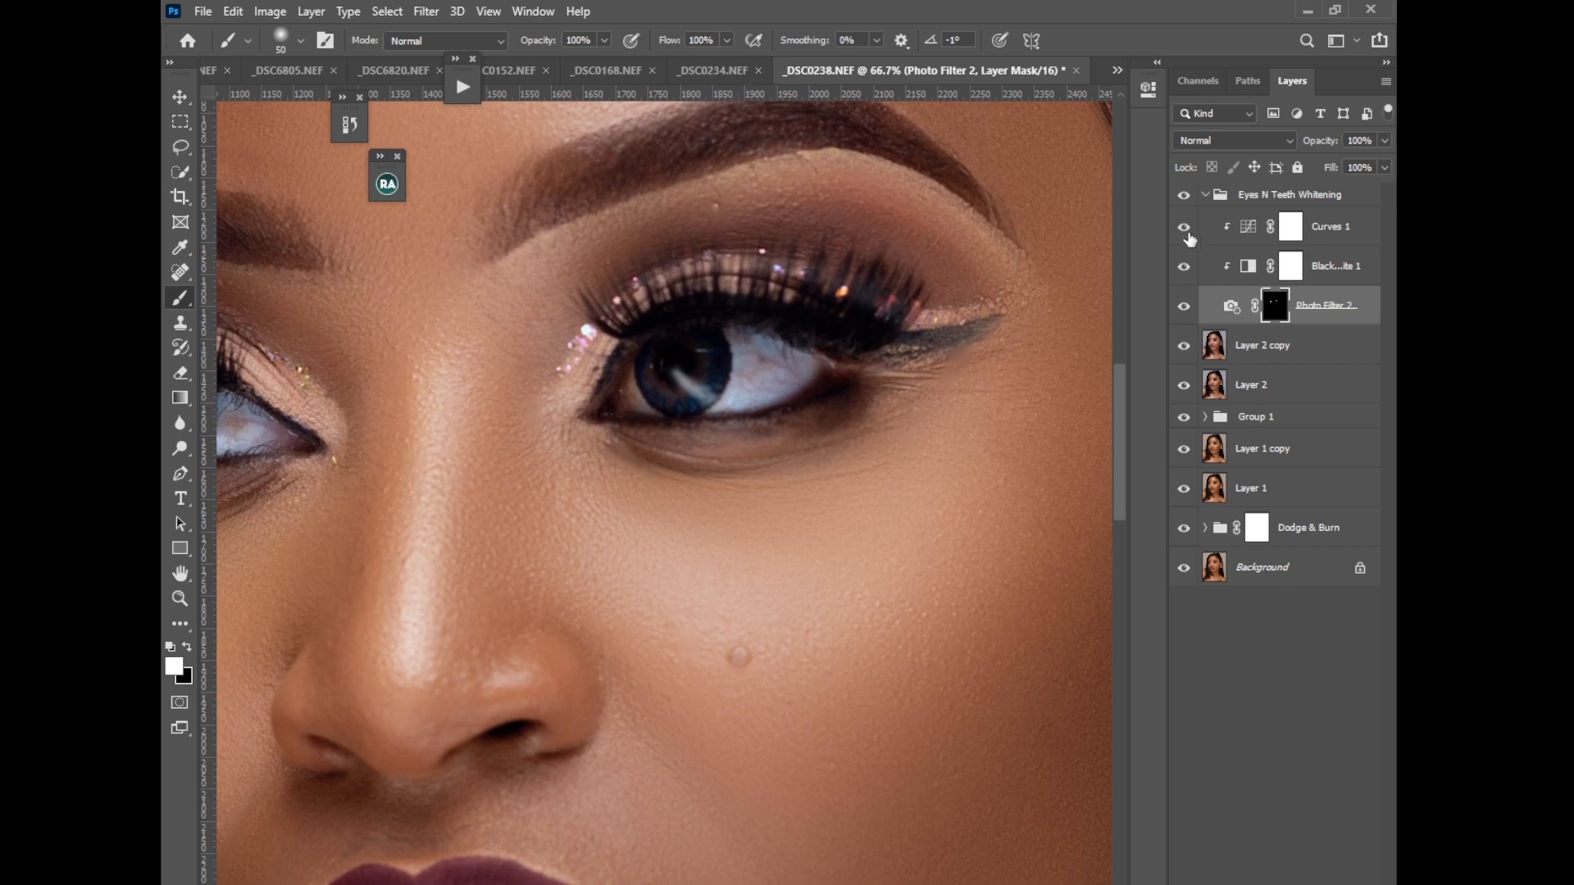
pyautogui.click(1205, 195)
pyautogui.click(1183, 195)
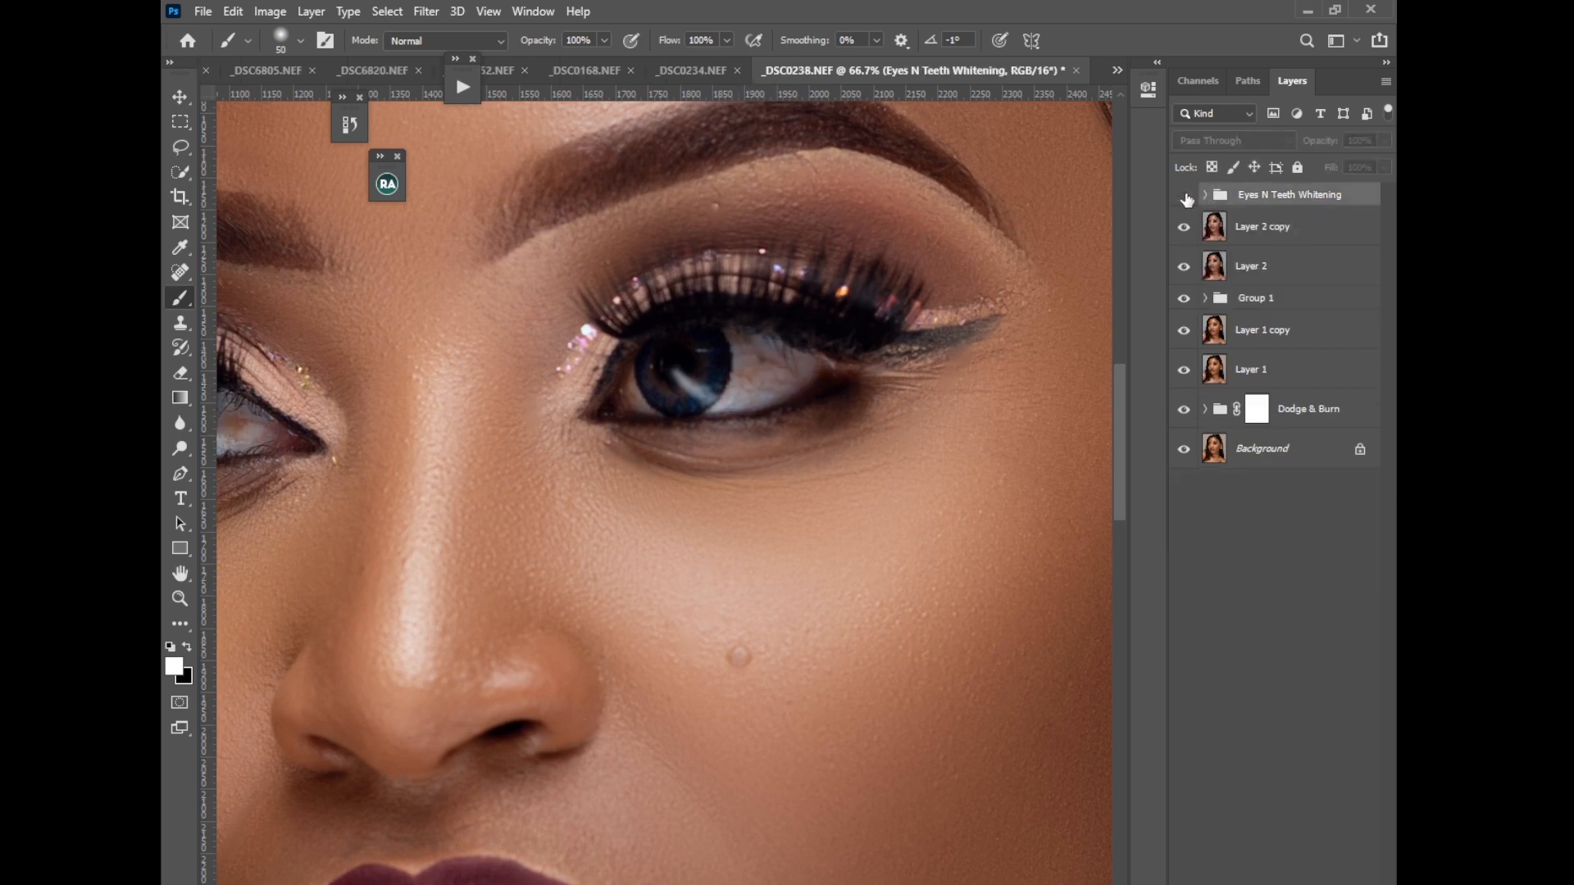
pyautogui.click(1184, 197)
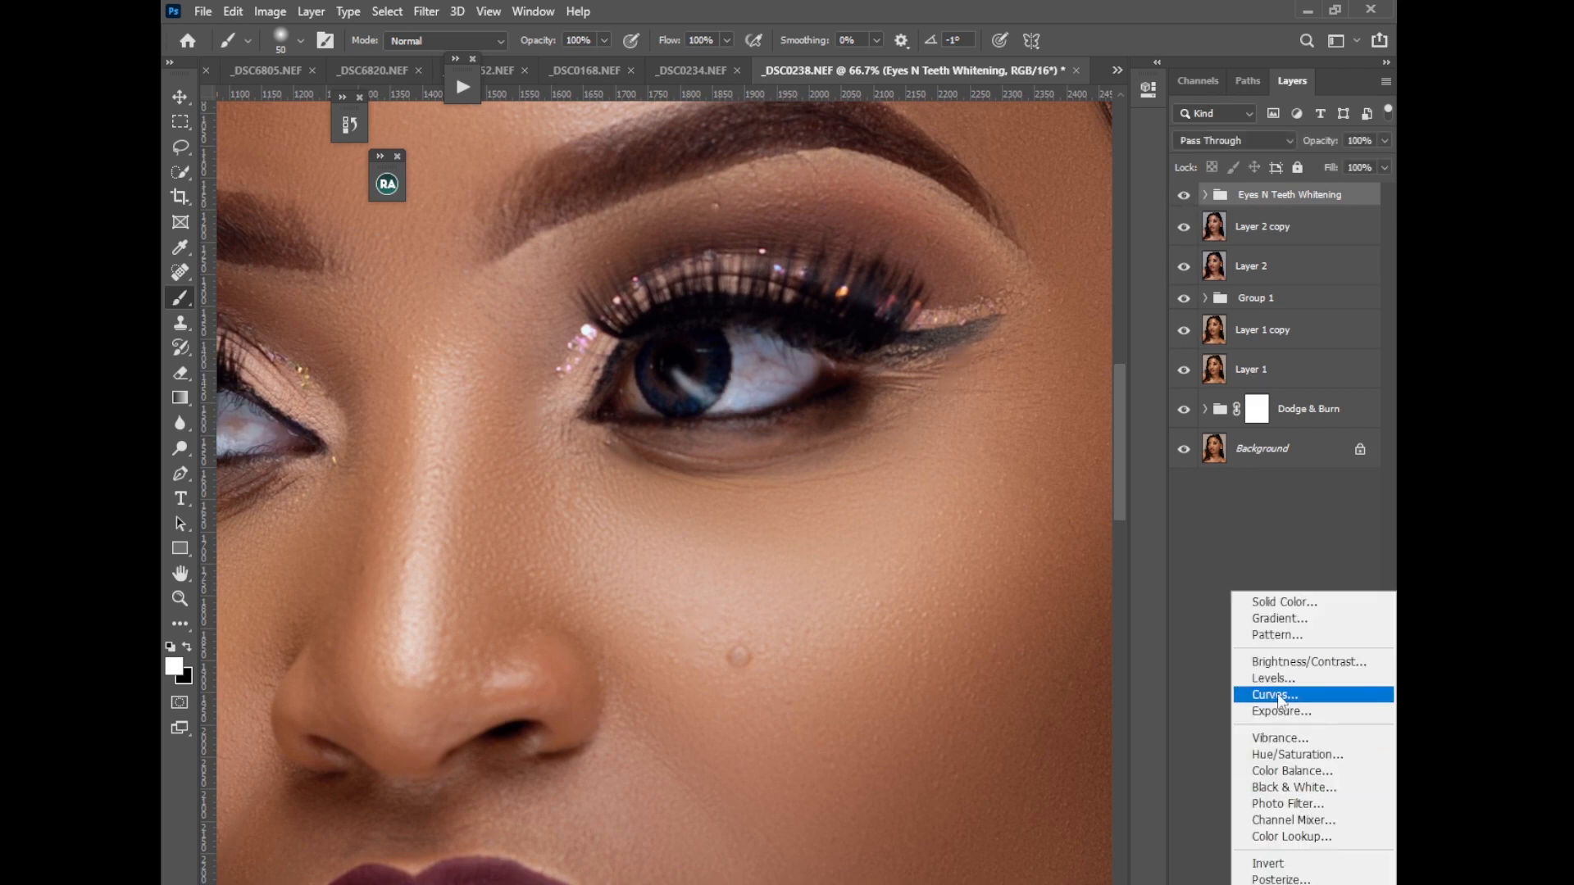
# Add a Curves adjustment above the Eyes N Teeth Whitening group and raise the midtones of its Blue and RGB curves
pyautogui.click(1277, 693)
pyautogui.click(939, 173)
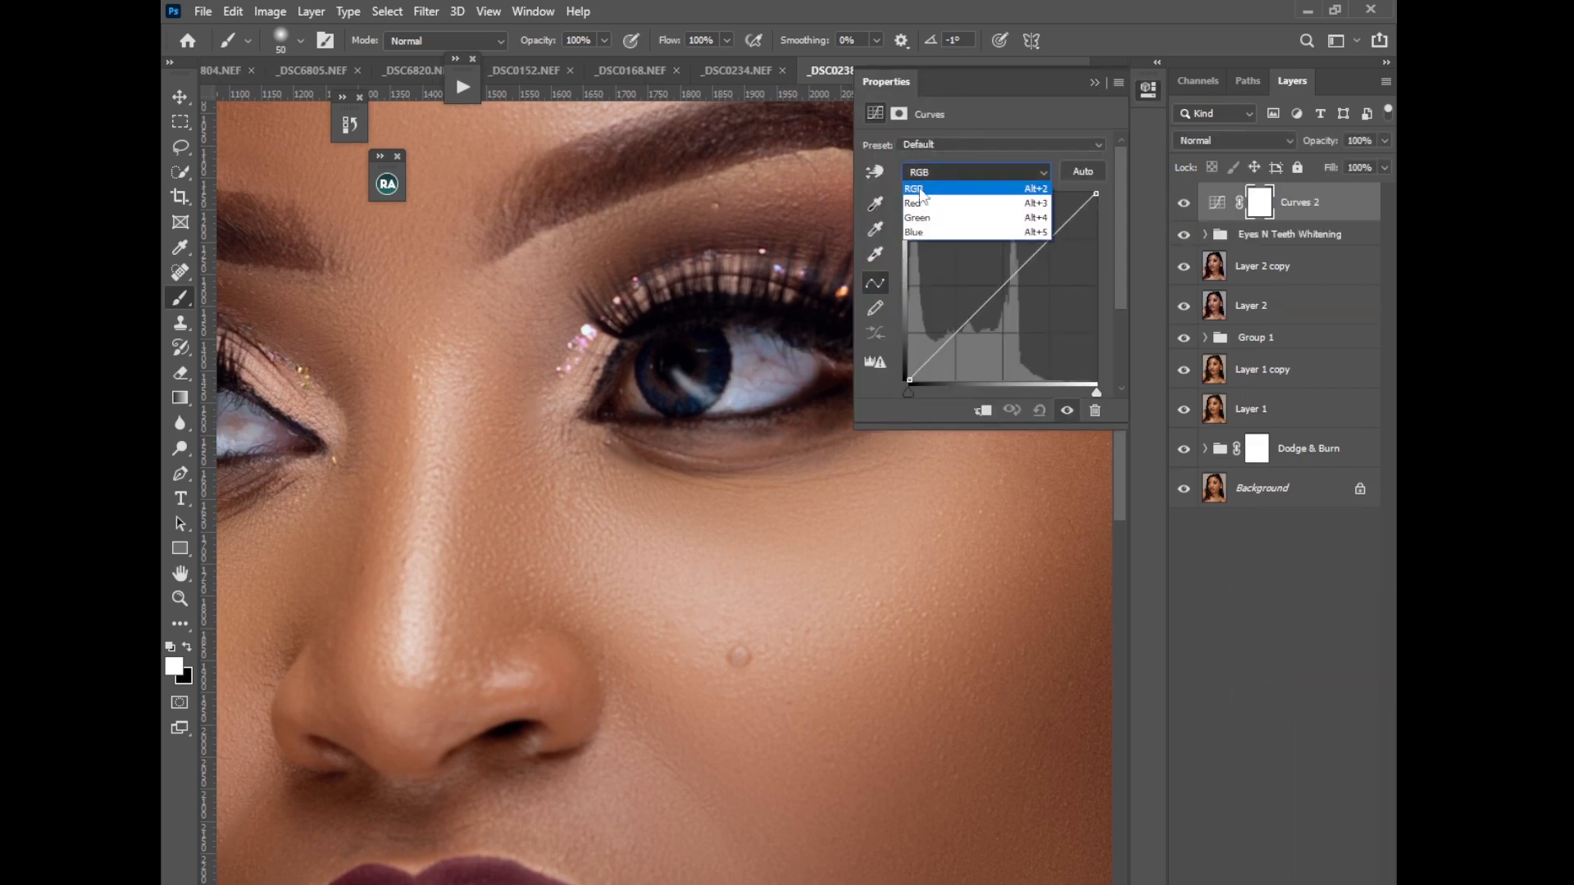
pyautogui.click(924, 233)
pyautogui.click(1000, 283)
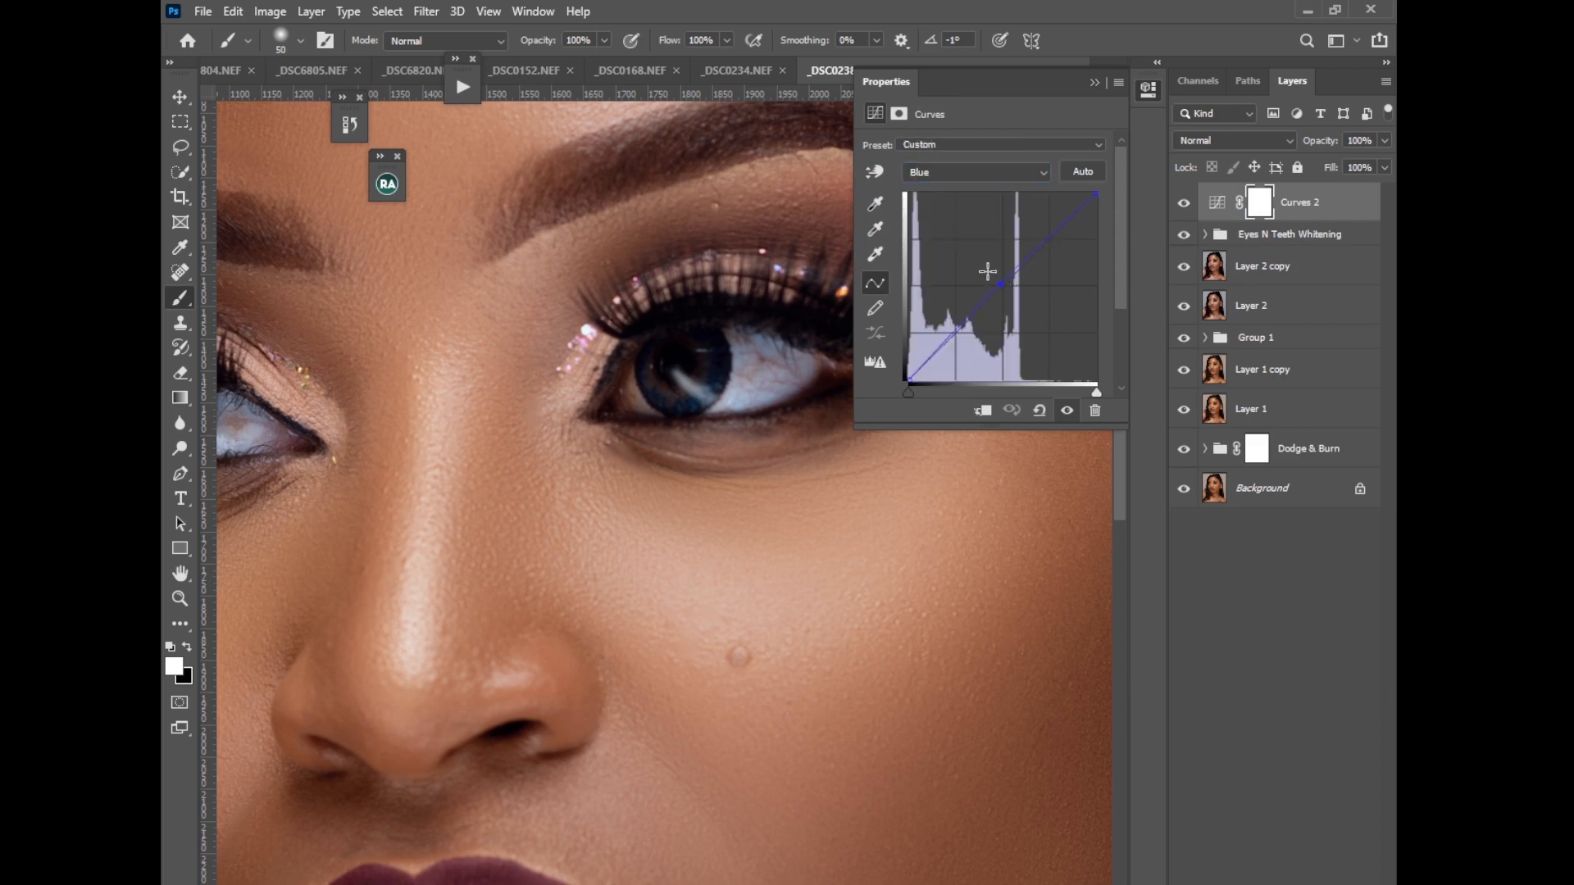
pyautogui.moveTo(988, 271); pyautogui.dragTo(987, 268)
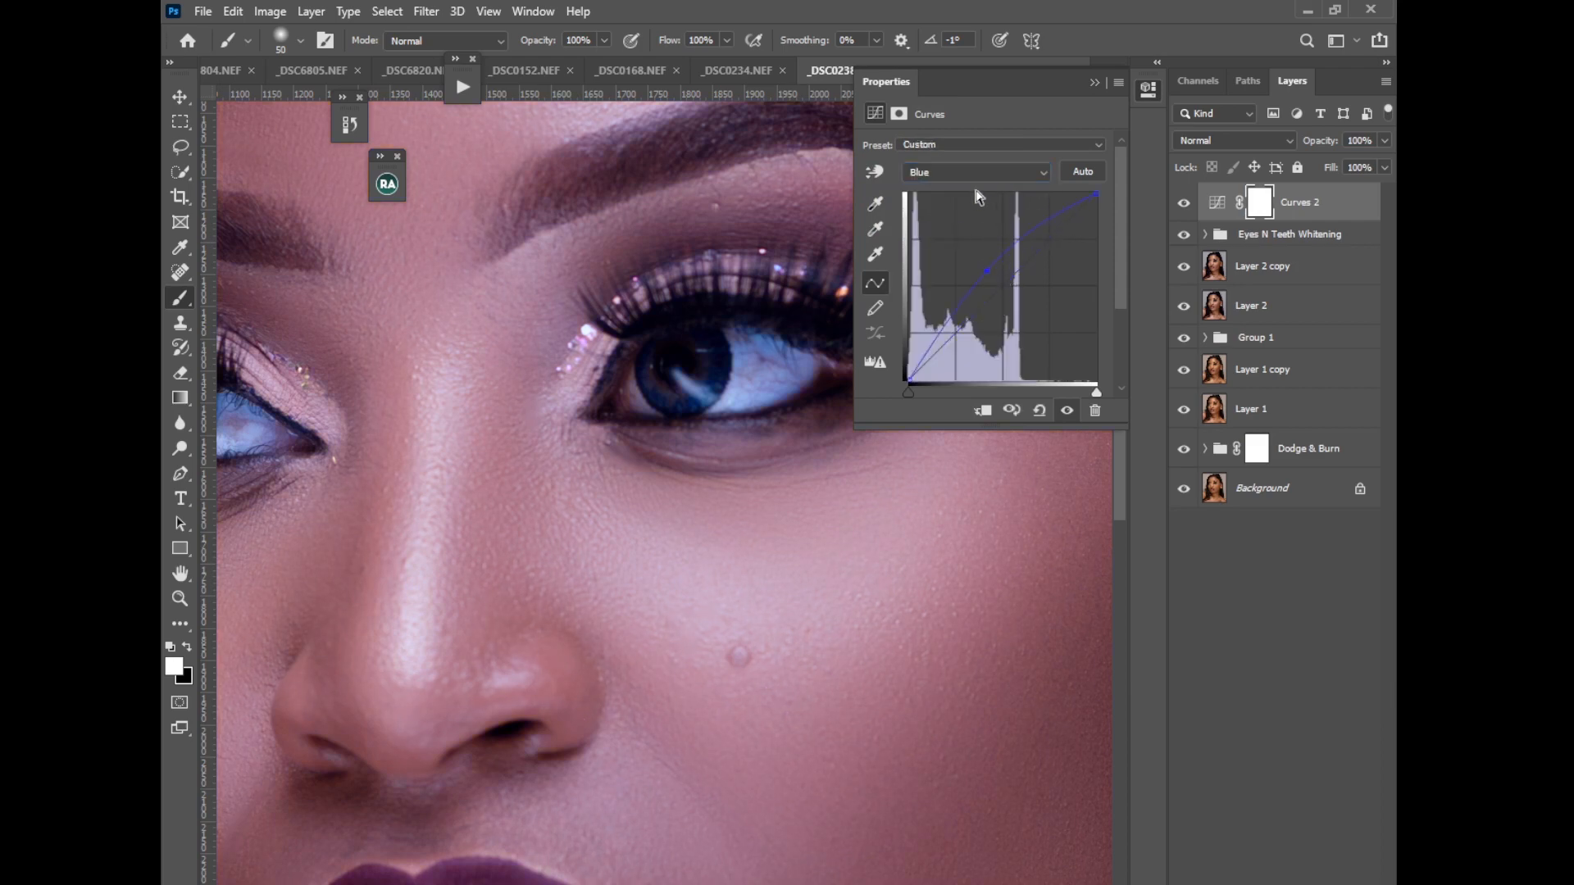
pyautogui.click(952, 174)
pyautogui.click(918, 187)
pyautogui.moveTo(1003, 278); pyautogui.dragTo(985, 253)
pyautogui.click(1095, 82)
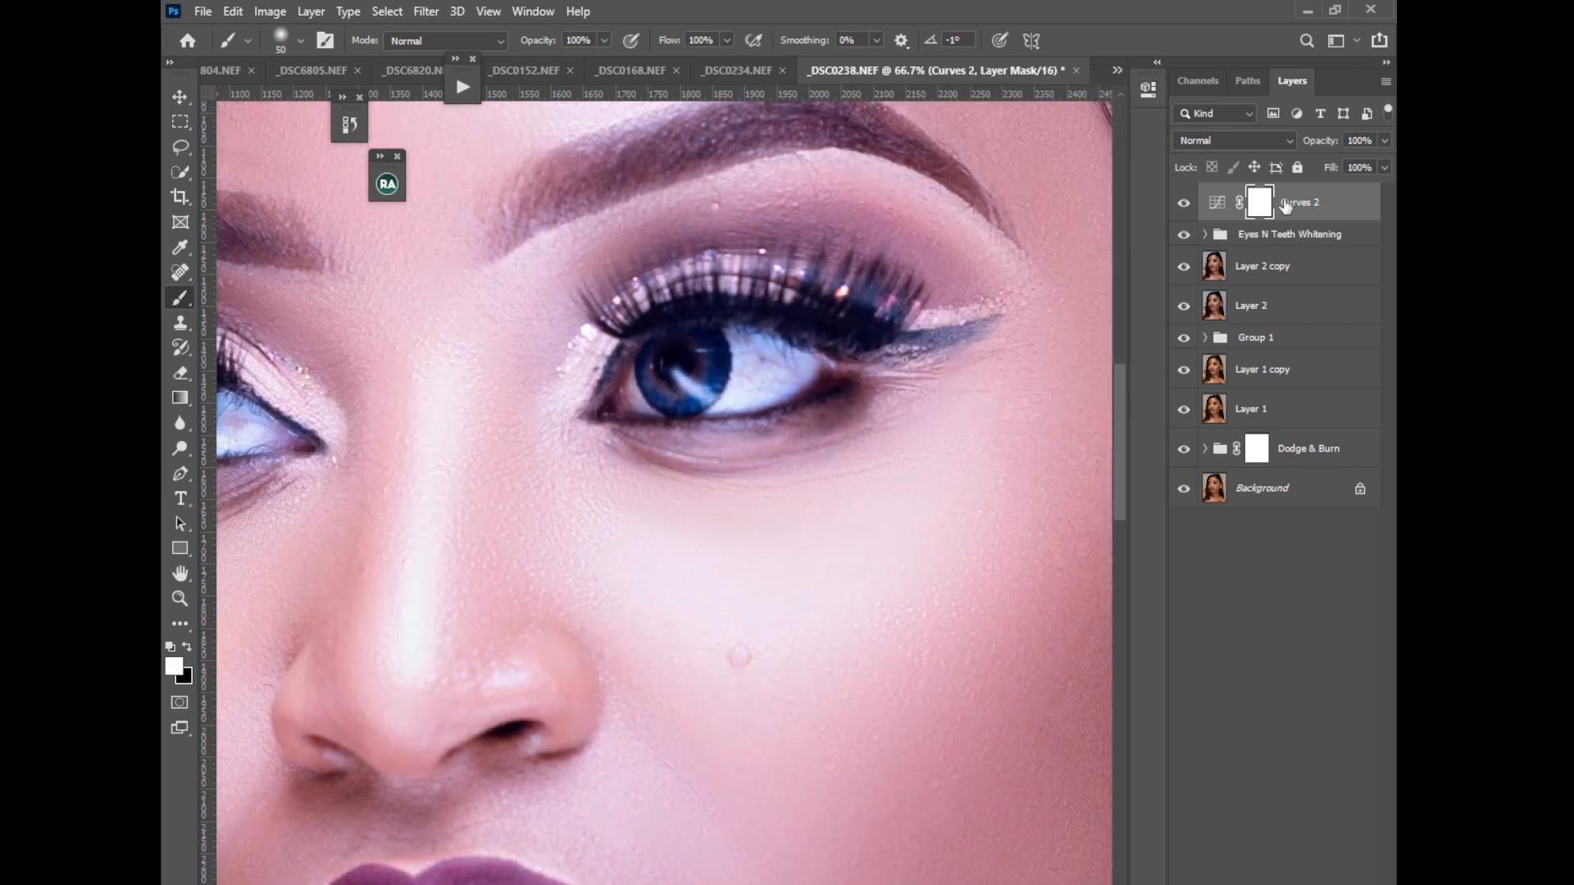
# Invert the Curves 2 mask and reveal the blue brightening on both irises with a soft 40 px white brush
pyautogui.hotkey('ctrl', 'i')
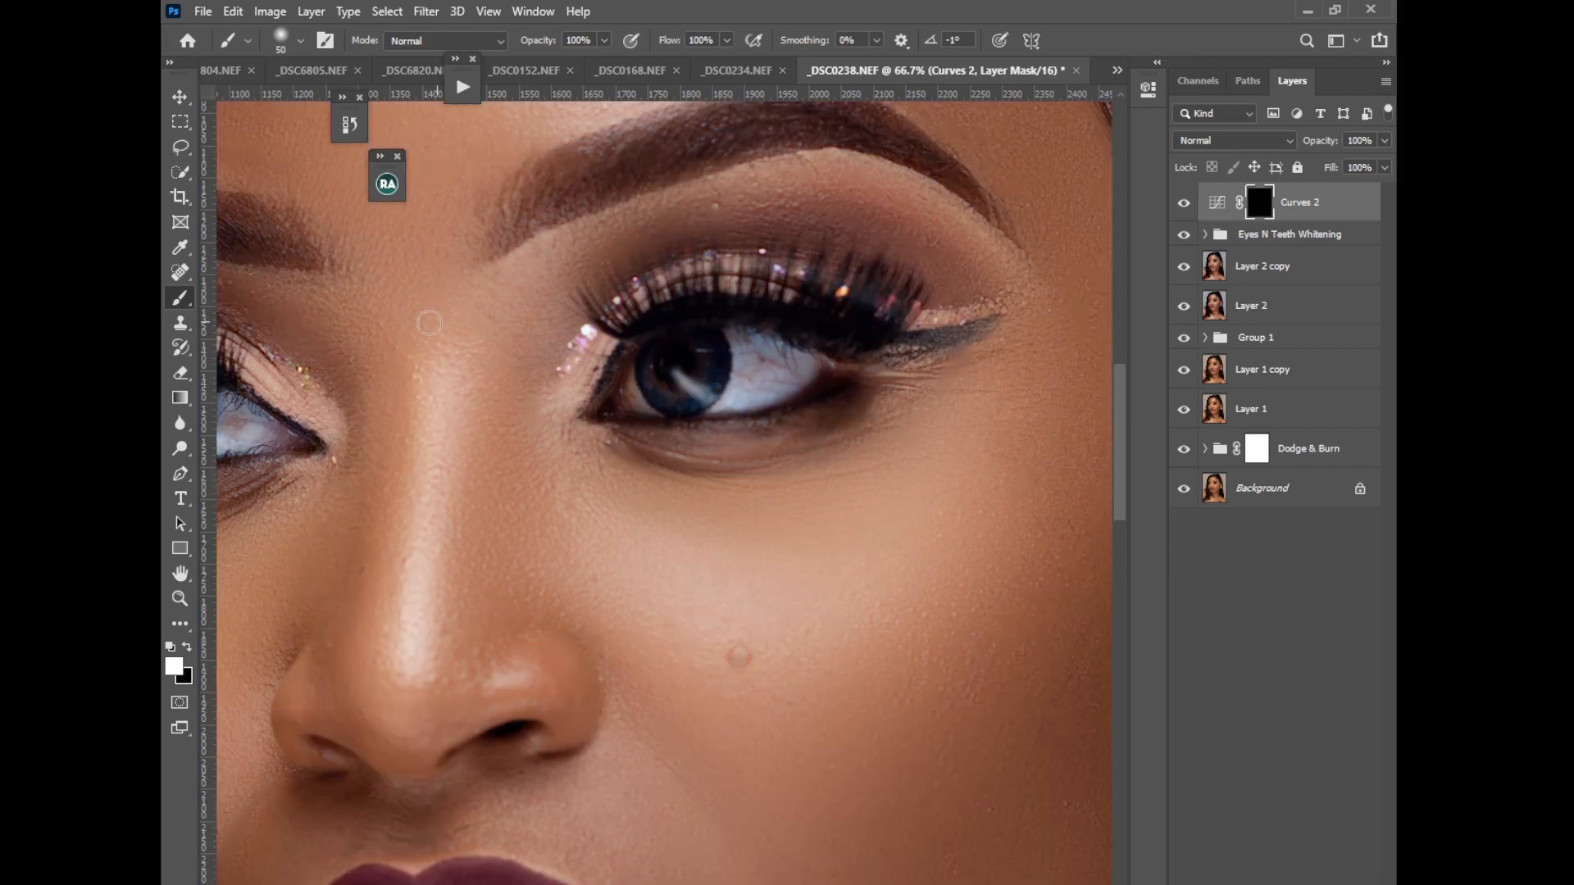
pyautogui.click(180, 298)
pyautogui.click(246, 297)
pyautogui.press('[')
pyautogui.moveTo(659, 388)
pyautogui.mouseDown()
pyautogui.moveTo(704, 384)
pyautogui.moveTo(708, 339)
pyautogui.moveTo(719, 366)
pyautogui.moveTo(672, 422)
pyautogui.mouseUp()
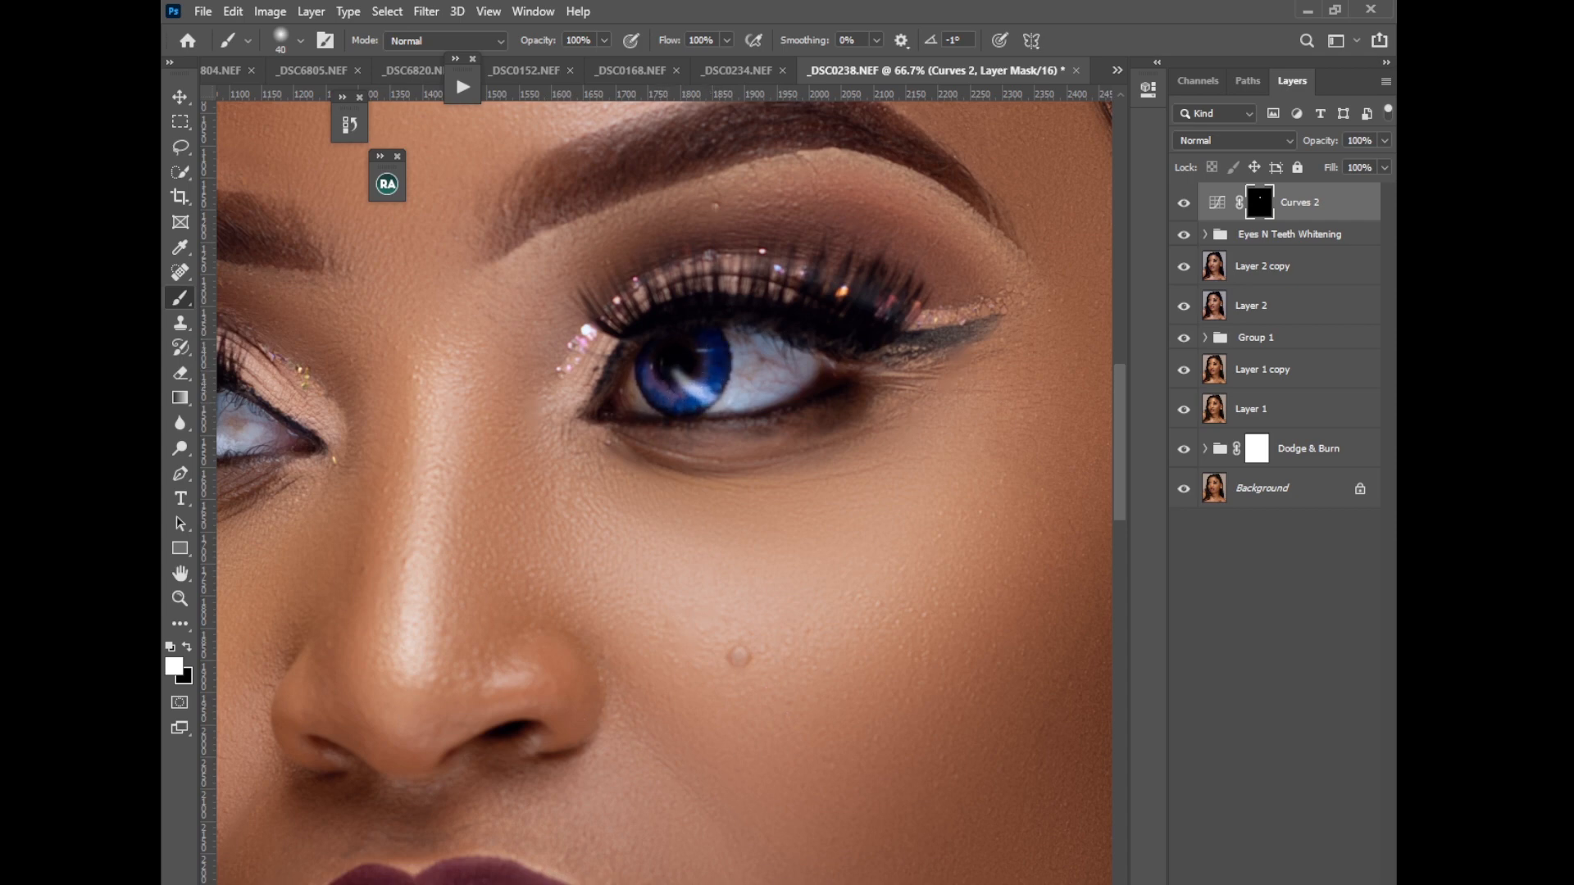
pyautogui.hscroll(-5, 686, 795)
pyautogui.moveTo(401, 439)
pyautogui.mouseDown()
pyautogui.moveTo(440, 404)
pyautogui.moveTo(429, 446)
pyautogui.moveTo(393, 431)
pyautogui.mouseUp()
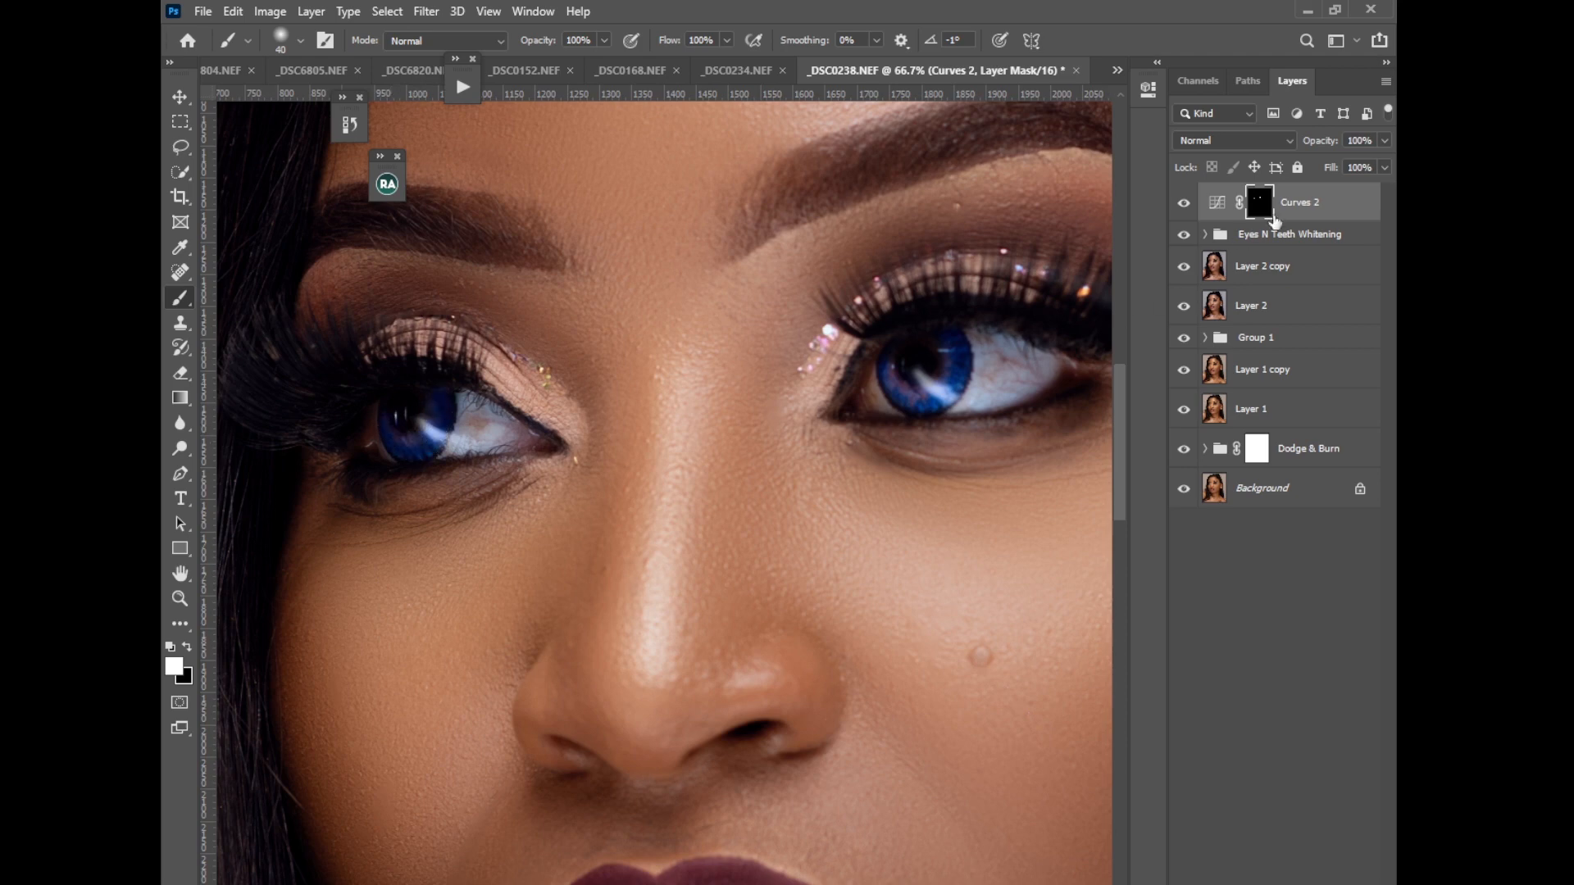
# Reduce the Curves 2 layer's opacity to 36% and compare the eyes with and without it
pyautogui.click(1382, 143)
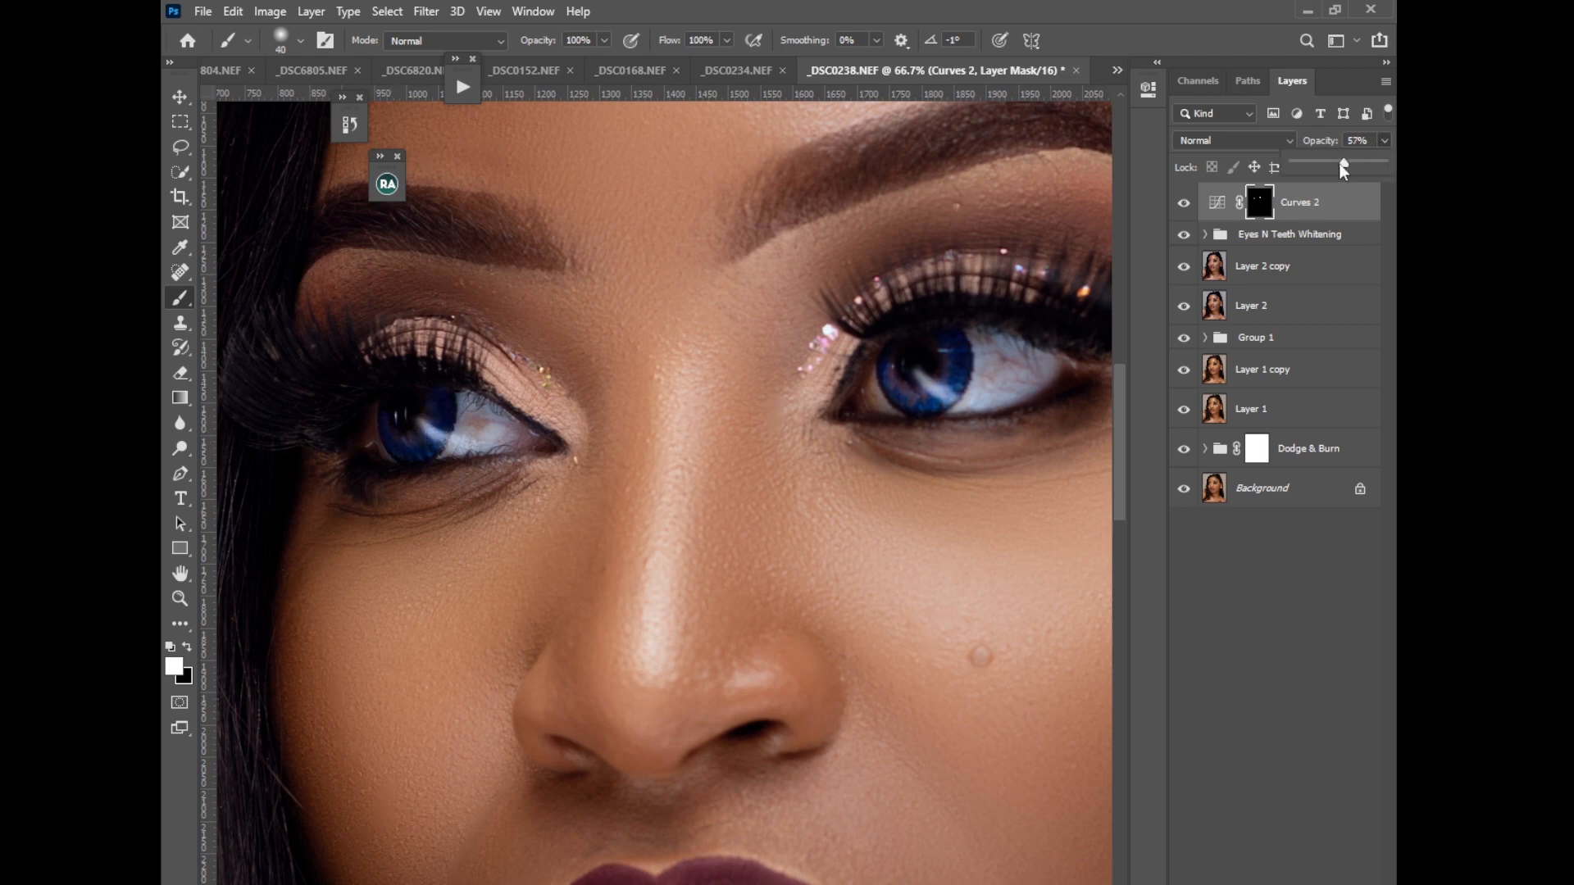
pyautogui.moveTo(1328, 161); pyautogui.dragTo(1325, 161)
pyautogui.hotkey('ctrl', '-')
pyautogui.hotkey('ctrl', '-')
pyautogui.hotkey('ctrl', '-')
pyautogui.hotkey('ctrl', '-')
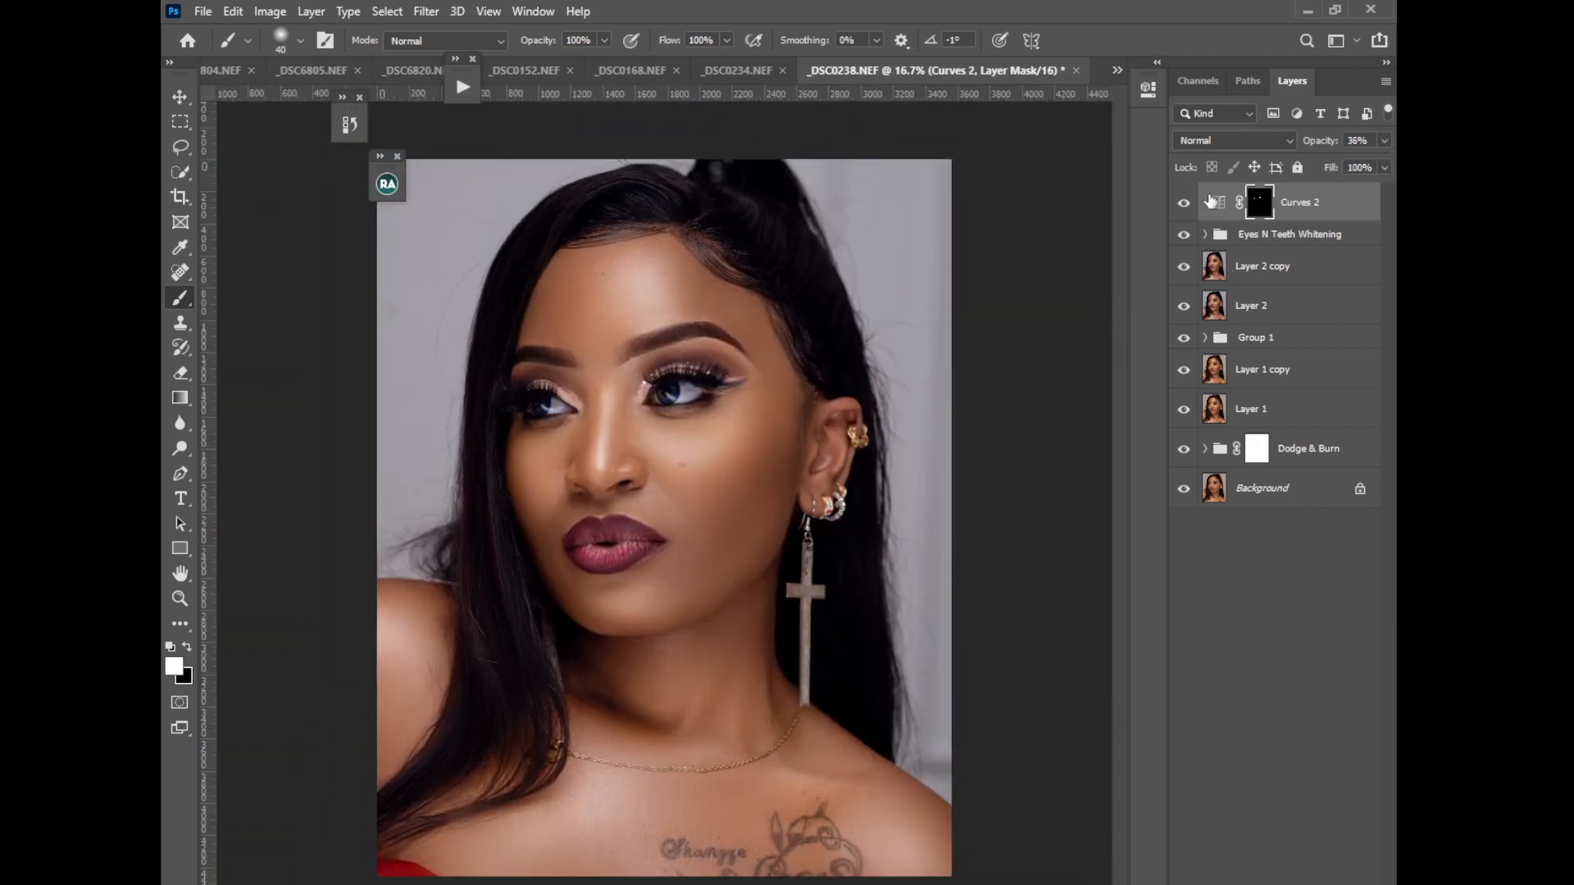
pyautogui.click(1185, 205)
pyautogui.click(1186, 204)
# Group the layers from Curves 2 down to Layer 1 and compare the portrait with this group and Dodge & Burn hidden and shown
pyautogui.keyDown('shift'); pyautogui.click(1265, 406); pyautogui.keyUp('shift')
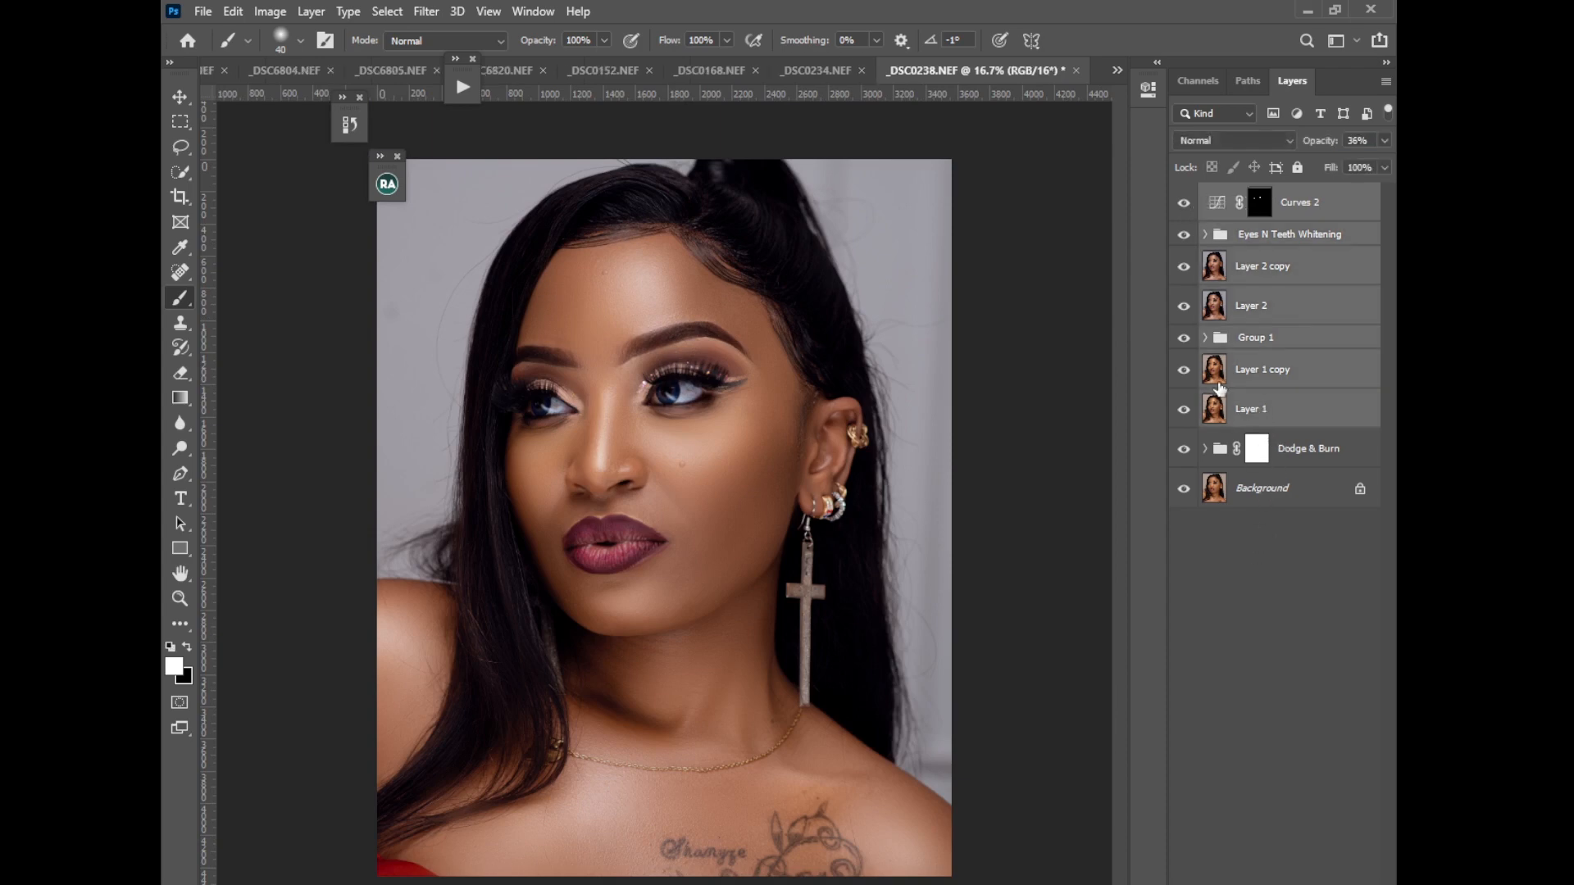
pyautogui.hotkey('ctrl', 'g')
pyautogui.click(1183, 194)
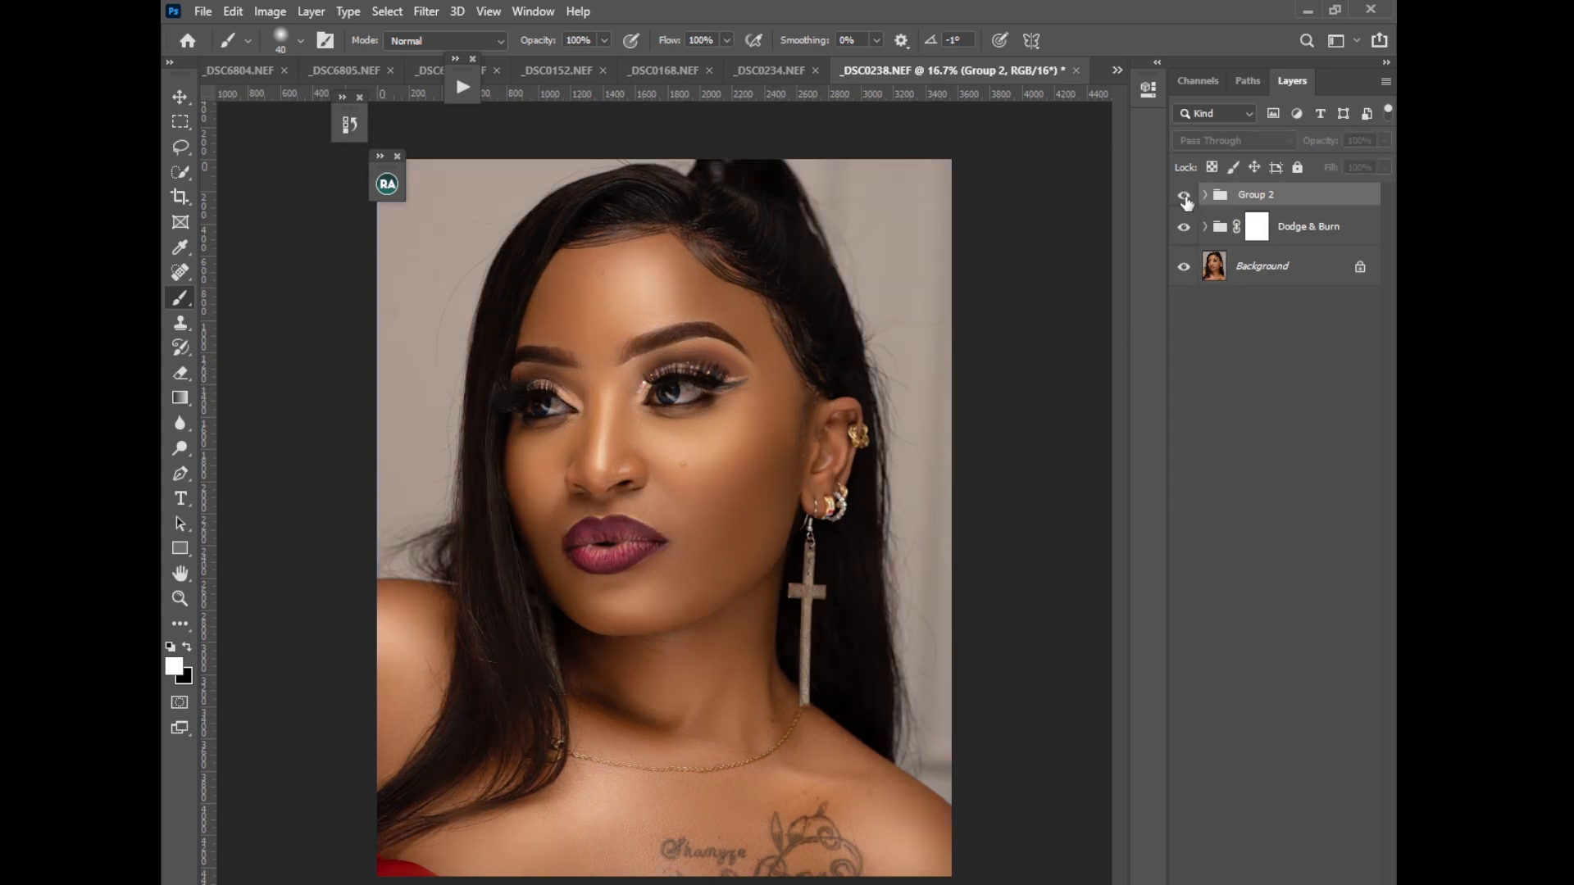
pyautogui.click(1183, 196)
pyautogui.click(1185, 196)
pyautogui.click(1184, 229)
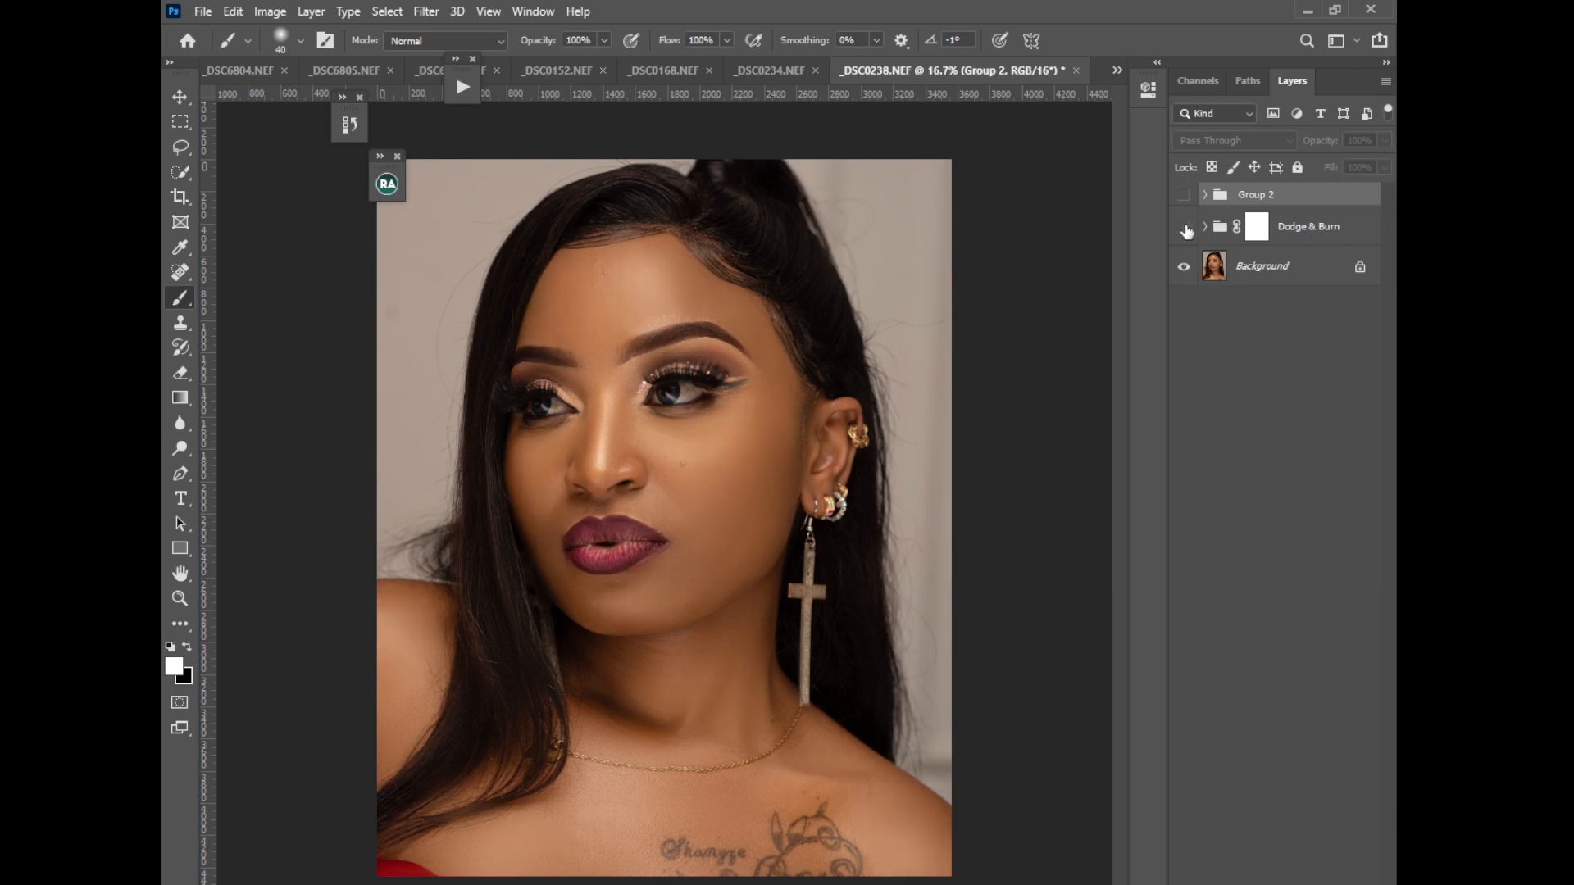
pyautogui.click(1184, 230)
pyautogui.click(1185, 196)
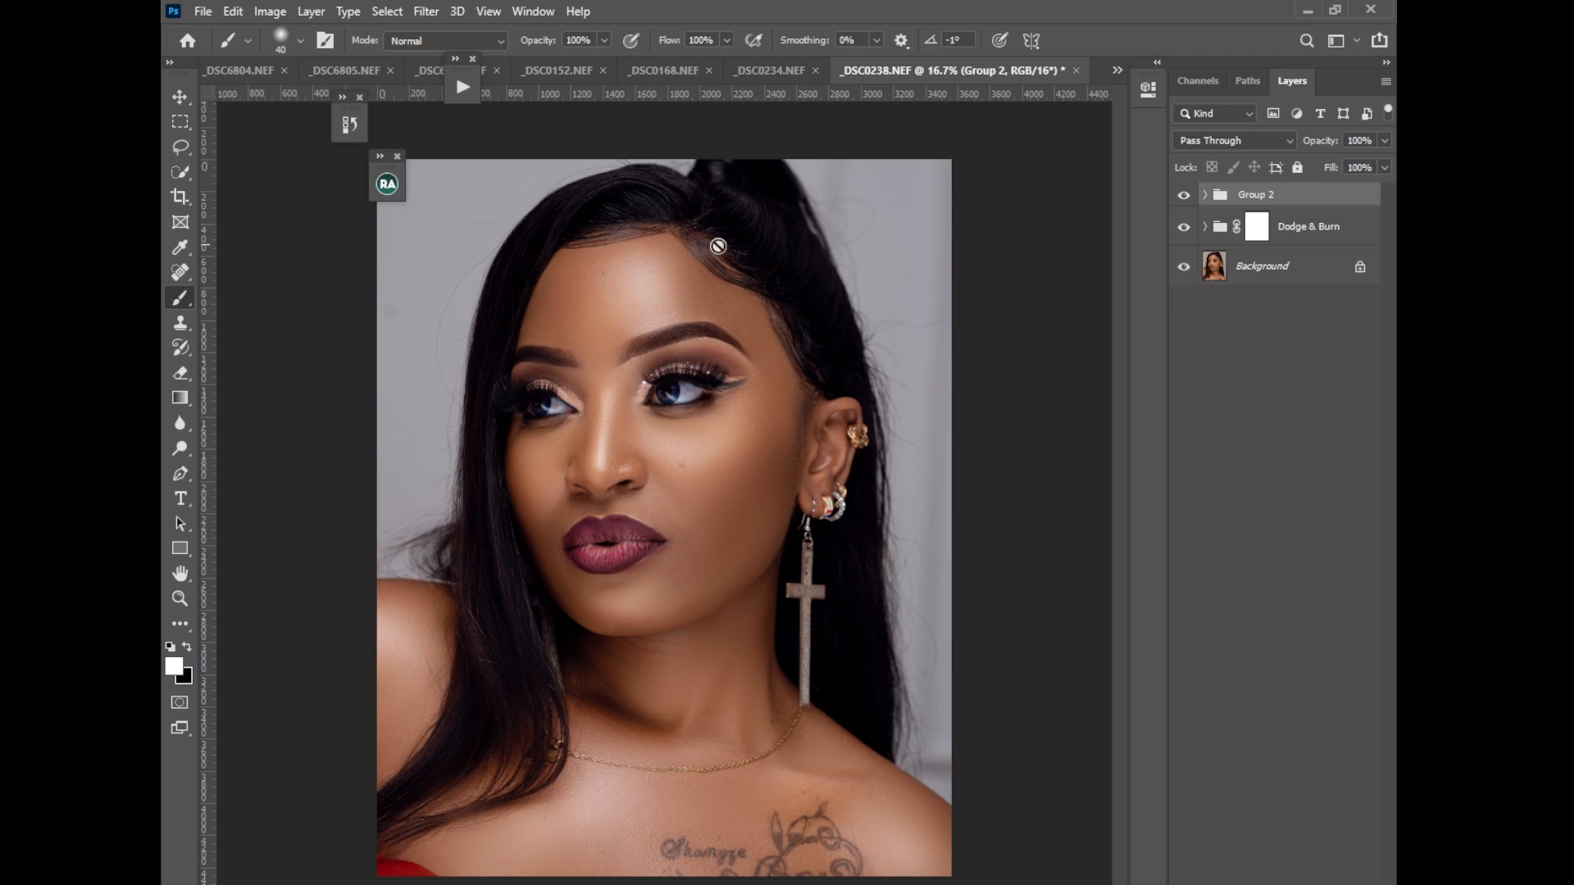
# Run the Skin Texture 16Bit action, adjusting the Emboss height and amount and accepting a Gaussian Blur radius of 2.7 pixels
pyautogui.click(462, 87)
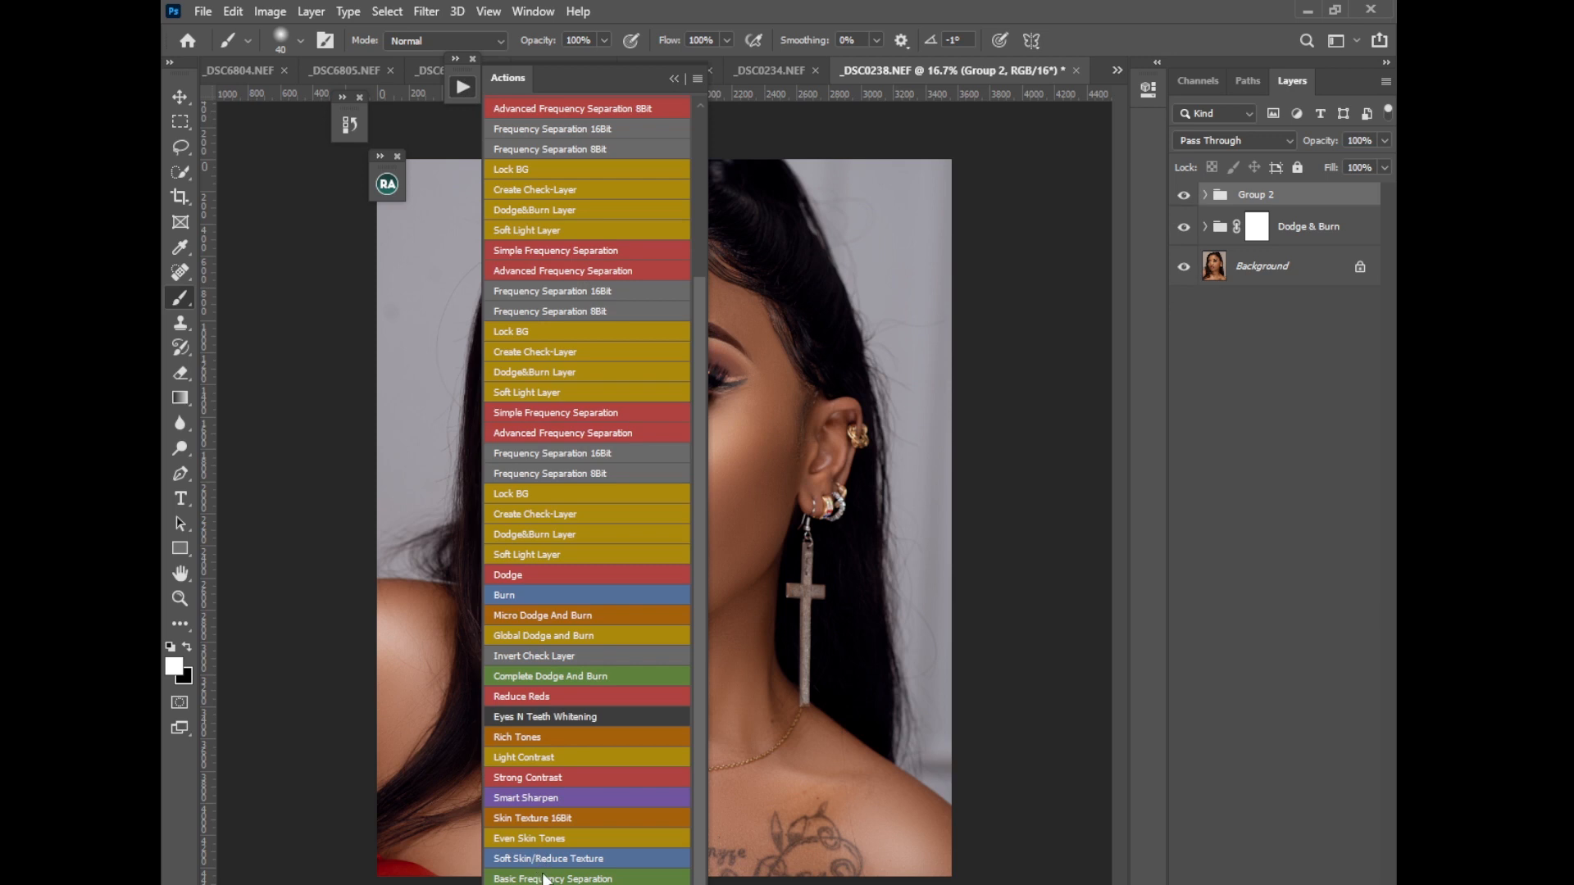
pyautogui.click(537, 812)
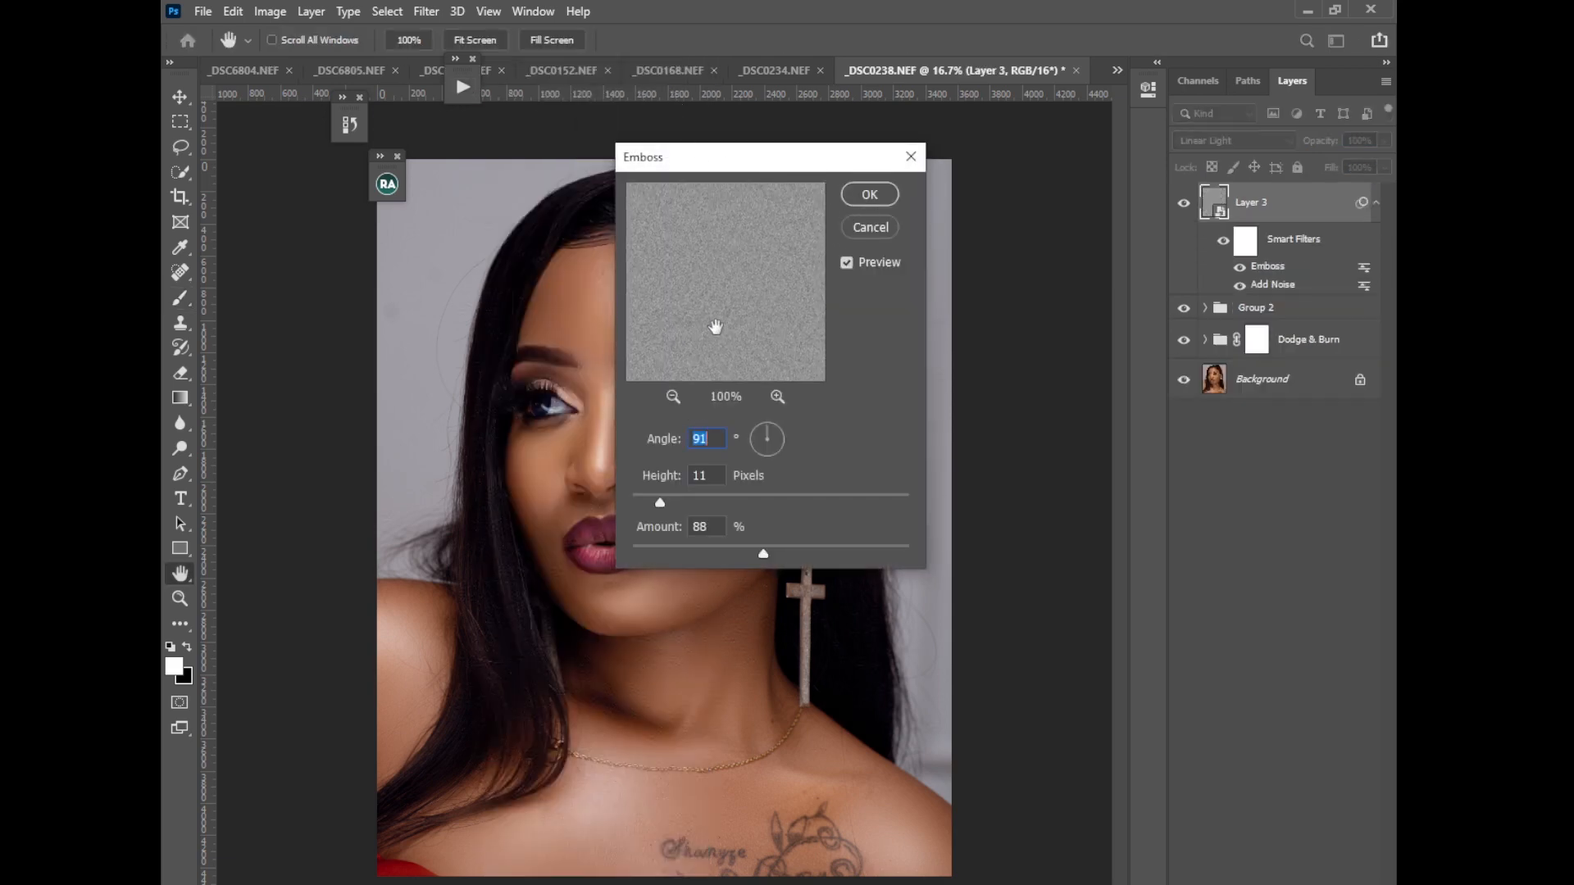
pyautogui.hotkey('ctrl', '+')
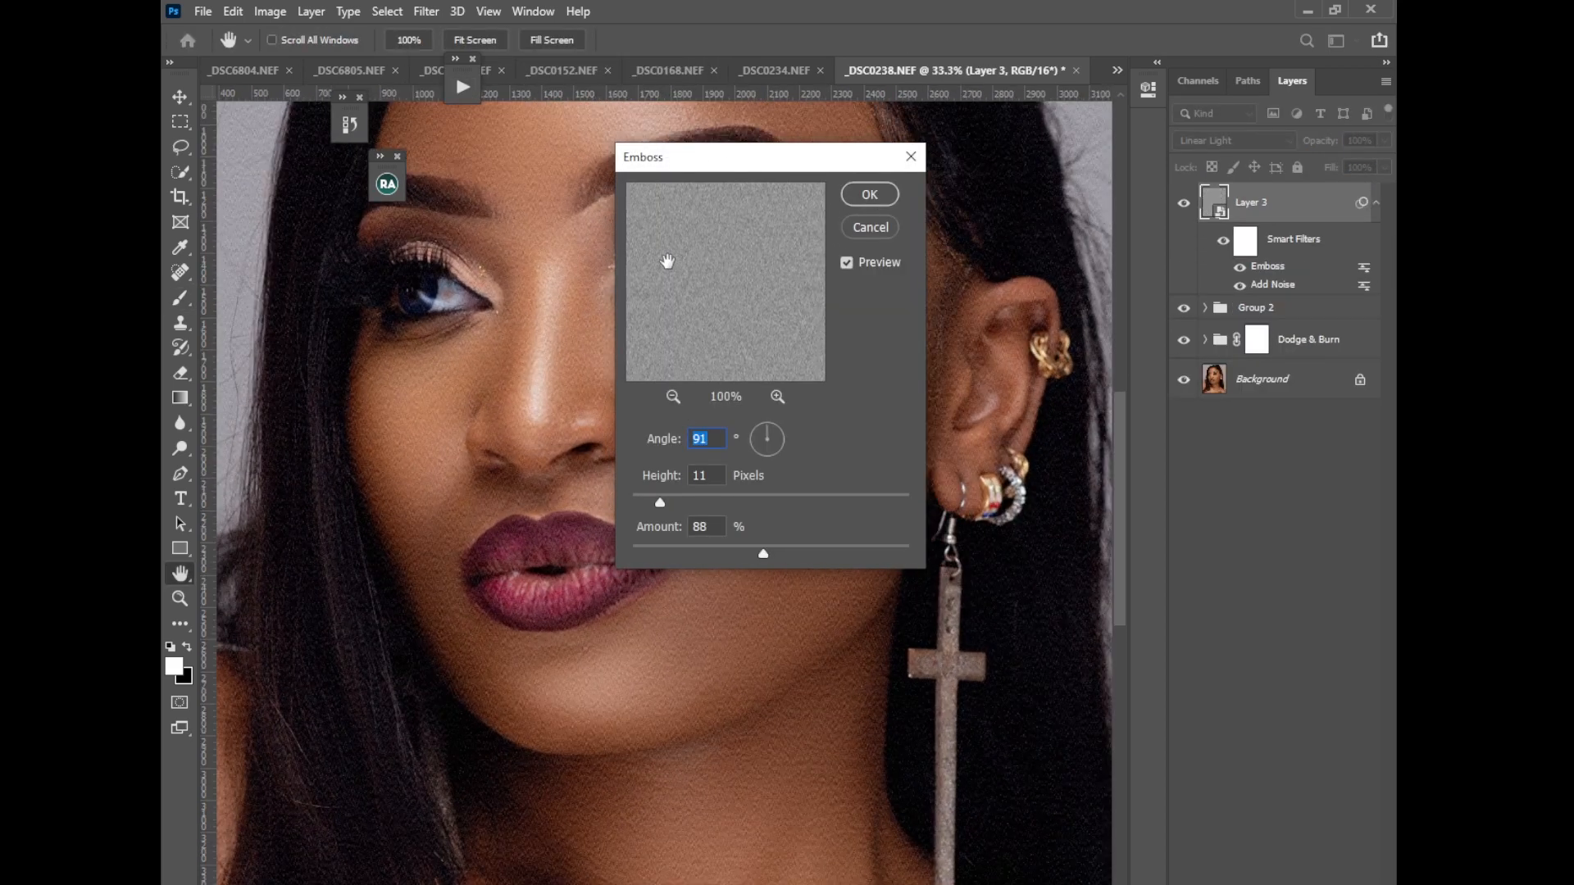
pyautogui.moveTo(658, 500); pyautogui.dragTo(655, 505)
pyautogui.moveTo(672, 553); pyautogui.dragTo(717, 553)
pyautogui.click(873, 200)
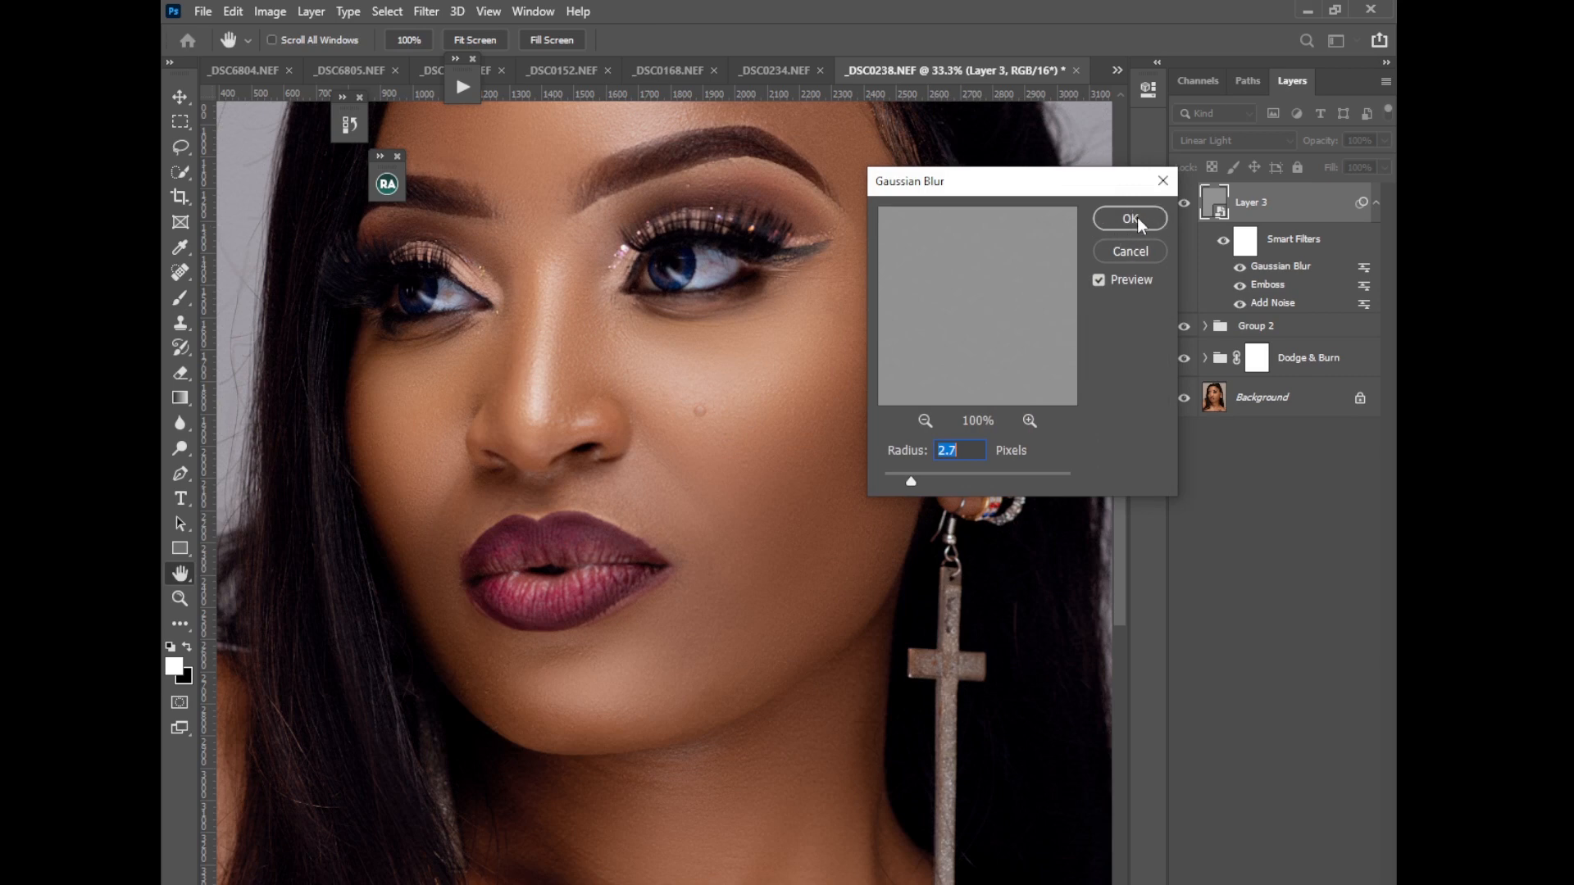
pyautogui.click(1138, 218)
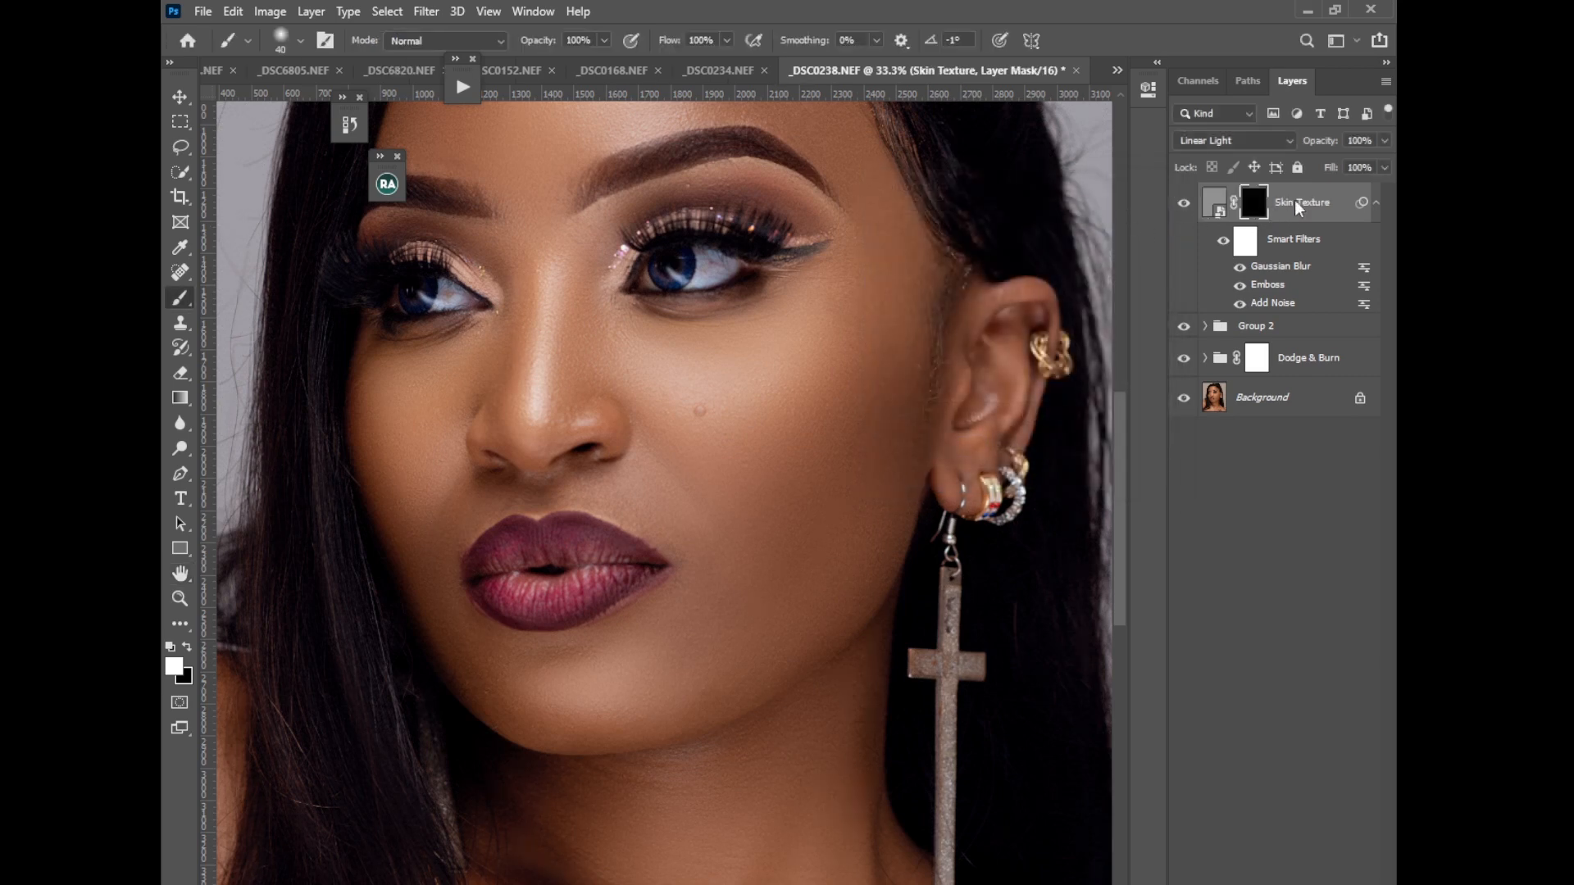
# Invert the Skin Texture layer mask to white and set the layer's opacity to 17%
pyautogui.hotkey('ctrl', 'i')
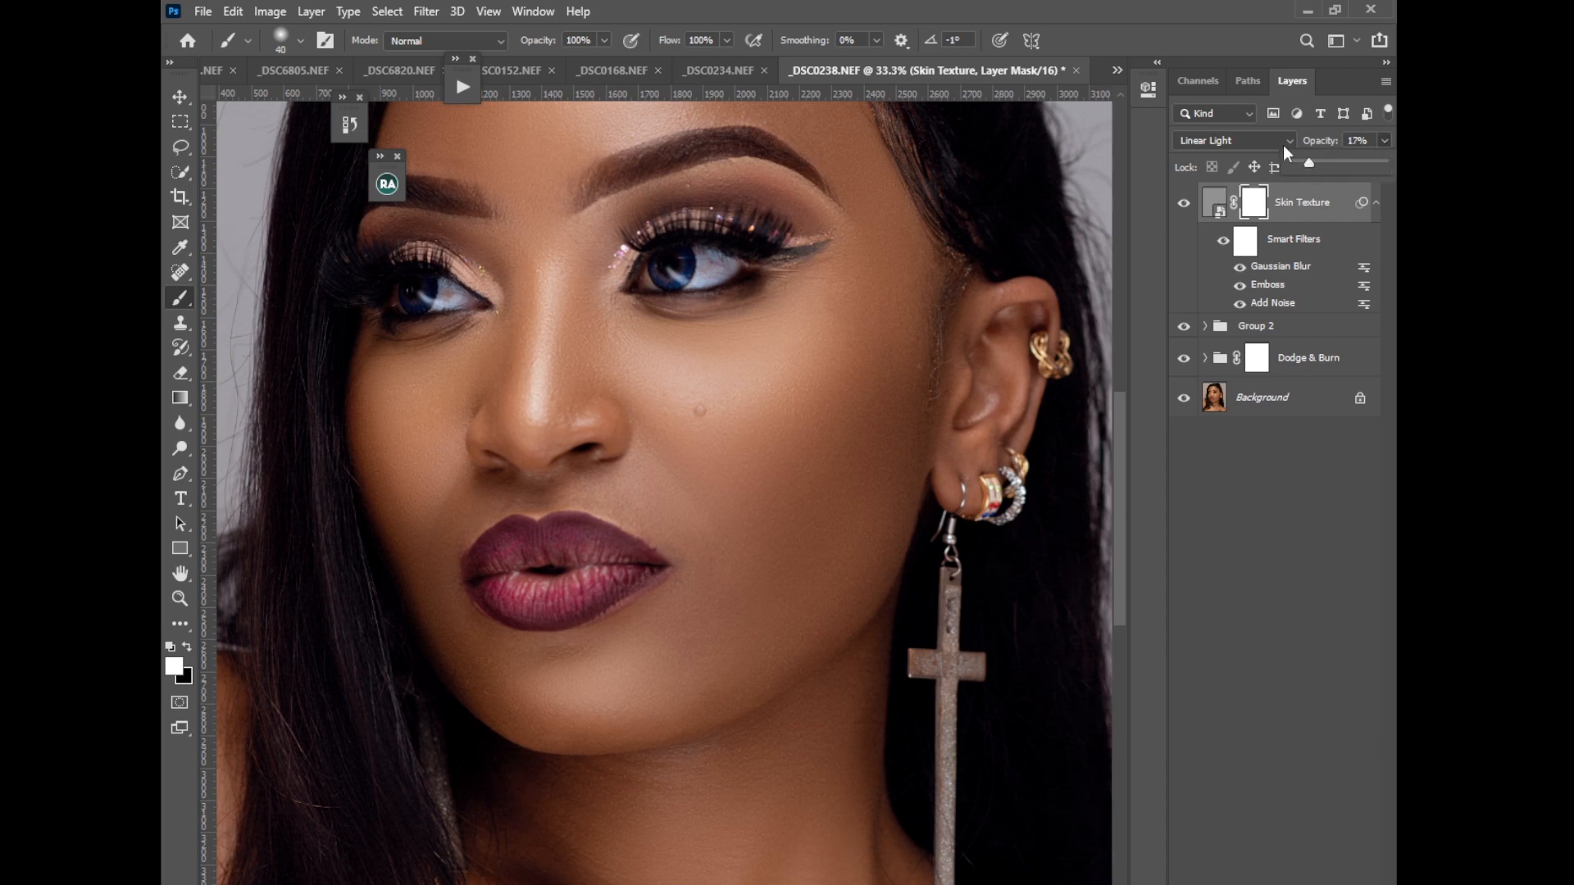
pyautogui.hotkey('ctrl', '-')
pyautogui.hotkey('ctrl', '-')
pyautogui.hotkey('ctrl', '-')
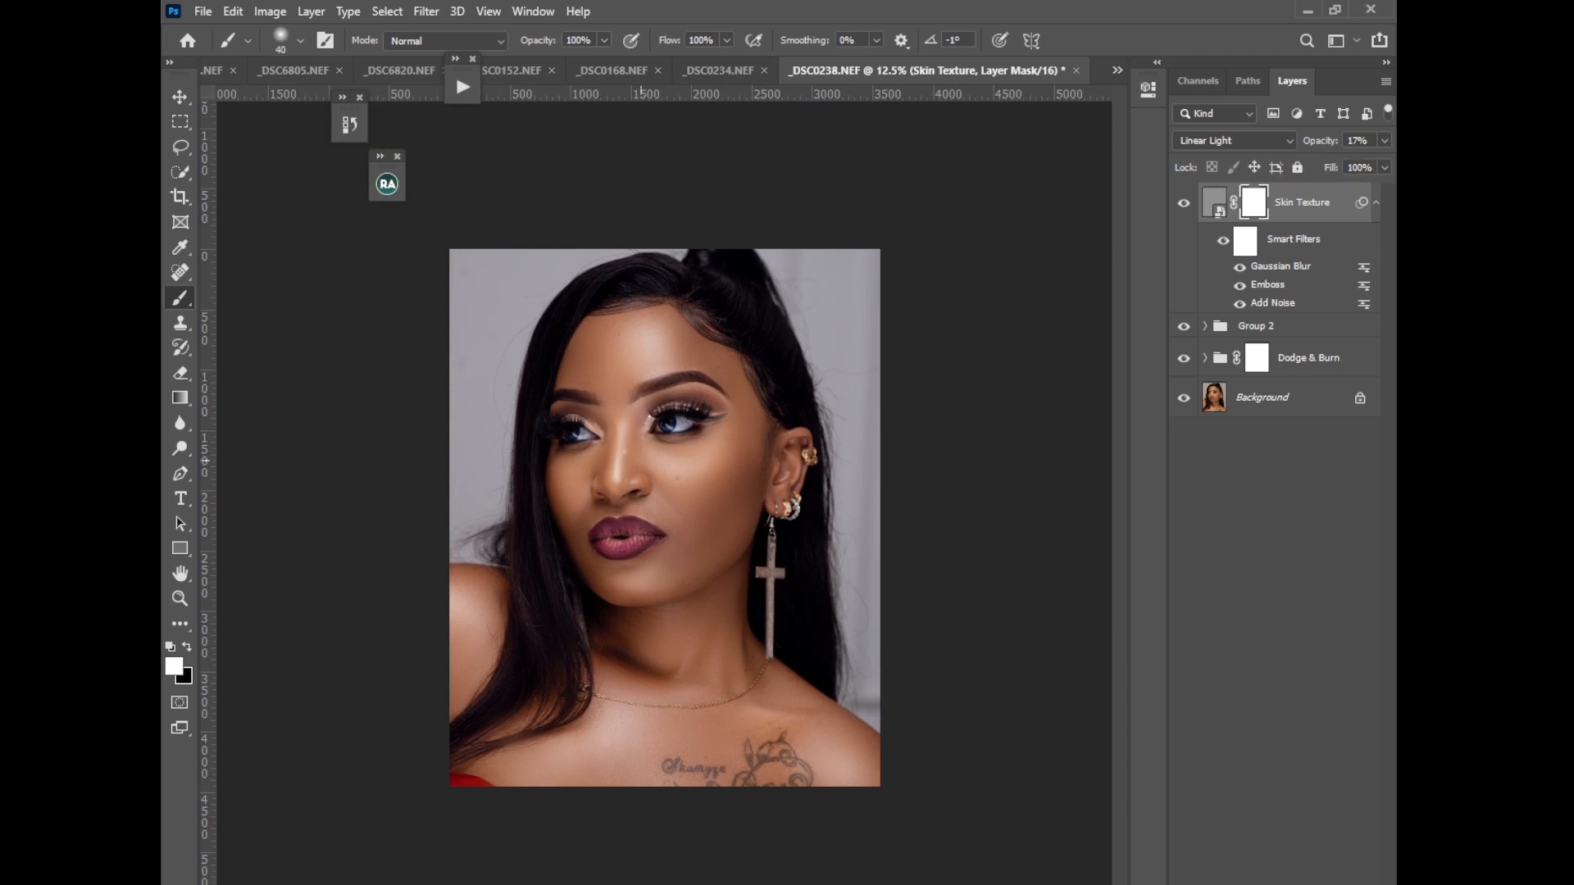
# Mask the Skin Texture layer off the hair and backdrop around the face using a soft black brush enlarged to 700 px
pyautogui.rightClick(181, 298)
pyautogui.click(246, 297)
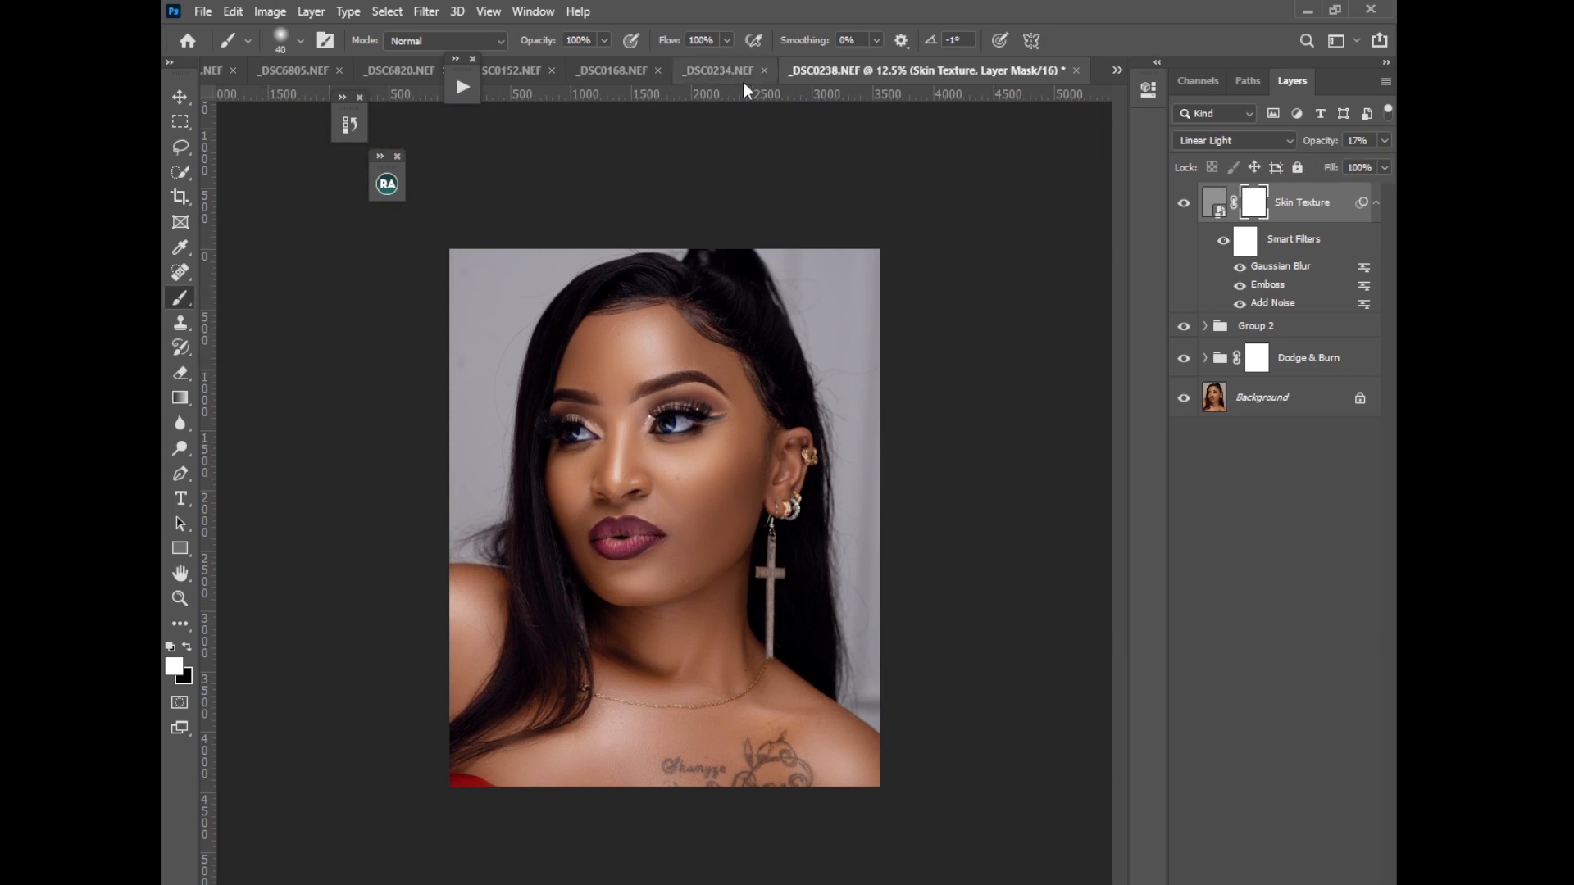
pyautogui.press(']')
pyautogui.press(']')
pyautogui.press(']')
pyautogui.press(']')
pyautogui.press(']')
pyautogui.press(']')
pyautogui.press(']')
pyautogui.press(']')
pyautogui.press(']')
pyautogui.press(']')
pyautogui.press(']')
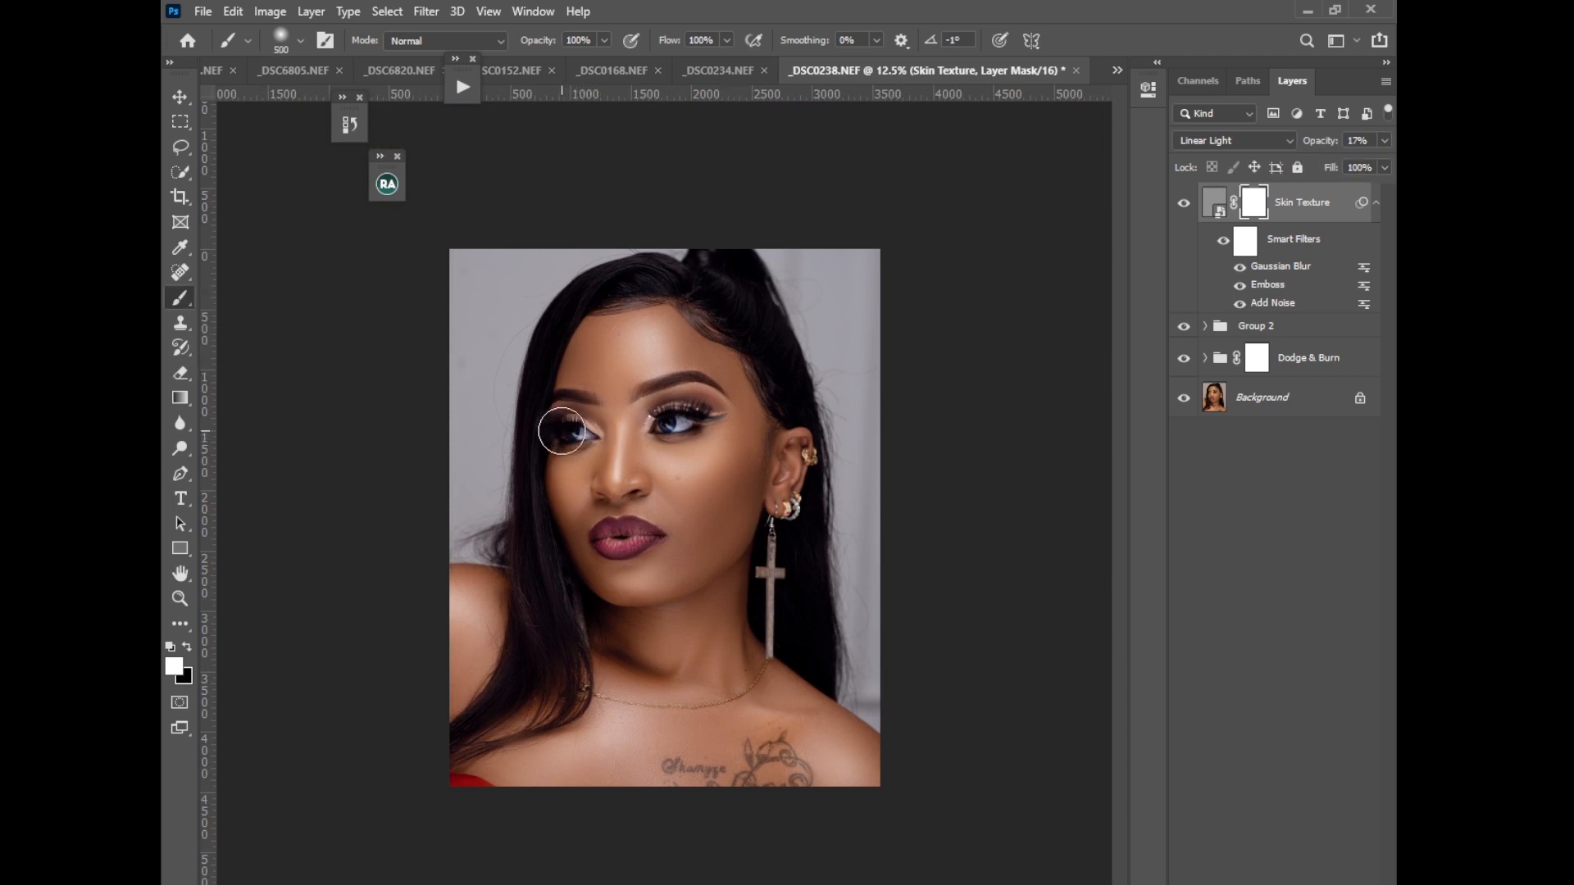
pyautogui.press('x')
pyautogui.moveTo(492, 348)
pyautogui.mouseDown()
pyautogui.moveTo(846, 682)
pyautogui.moveTo(857, 658)
pyautogui.moveTo(805, 311)
pyautogui.moveTo(852, 624)
pyautogui.moveTo(865, 578)
pyautogui.moveTo(840, 293)
pyautogui.moveTo(850, 256)
pyautogui.moveTo(883, 325)
pyautogui.moveTo(782, 300)
pyautogui.moveTo(775, 237)
pyautogui.moveTo(868, 290)
pyautogui.moveTo(843, 473)
pyautogui.moveTo(850, 607)
pyautogui.mouseUp()
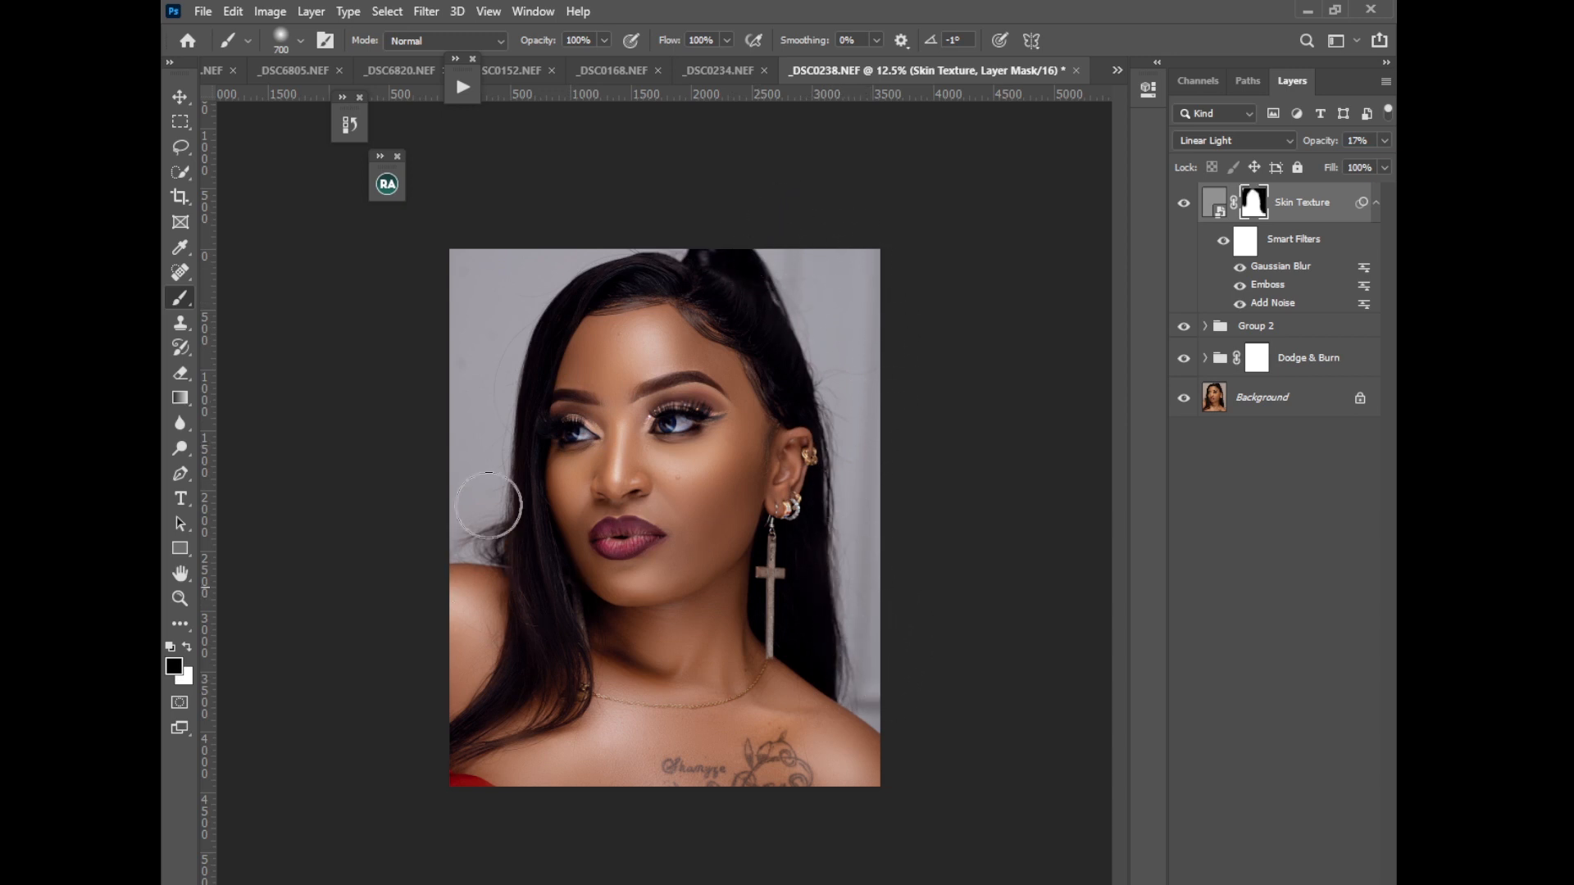
pyautogui.moveTo(489, 506)
pyautogui.mouseDown()
pyautogui.moveTo(474, 458)
pyautogui.moveTo(492, 542)
pyautogui.moveTo(502, 359)
pyautogui.moveTo(478, 258)
pyautogui.moveTo(459, 309)
pyautogui.moveTo(479, 347)
pyautogui.moveTo(493, 551)
pyautogui.moveTo(502, 297)
pyautogui.moveTo(596, 230)
pyautogui.moveTo(766, 247)
pyautogui.moveTo(477, 241)
pyautogui.moveTo(777, 263)
pyautogui.moveTo(841, 380)
pyautogui.moveTo(824, 618)
pyautogui.moveTo(842, 661)
pyautogui.moveTo(892, 684)
pyautogui.moveTo(854, 508)
pyautogui.moveTo(846, 263)
pyautogui.moveTo(770, 249)
pyautogui.moveTo(872, 429)
pyautogui.moveTo(857, 659)
pyautogui.moveTo(880, 669)
pyautogui.moveTo(895, 295)
pyautogui.moveTo(842, 260)
pyautogui.moveTo(849, 217)
pyautogui.mouseUp()
pyautogui.moveTo(477, 498)
pyautogui.mouseDown()
pyautogui.moveTo(447, 463)
pyautogui.moveTo(503, 239)
pyautogui.moveTo(865, 297)
pyautogui.moveTo(870, 507)
pyautogui.moveTo(815, 567)
pyautogui.mouseUp()
# Add a Vibrance adjustment above the Skin Texture layer and raise its vibrance slightly
pyautogui.hotkey('ctrl', '+')
pyautogui.hotkey('ctrl', '+')
pyautogui.hotkey('ctrl', '+')
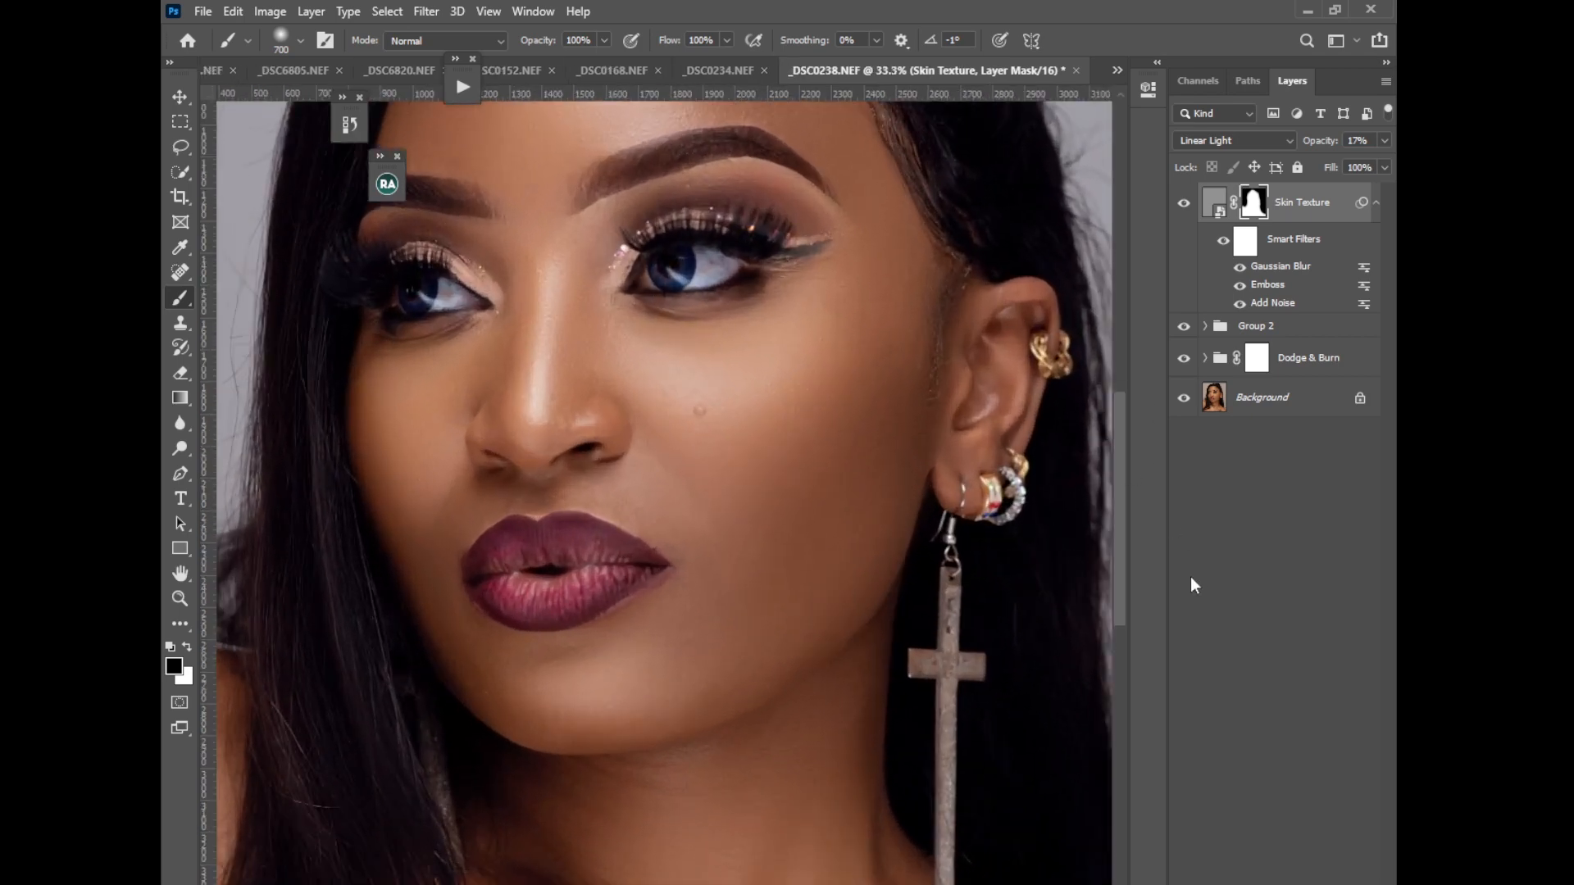
pyautogui.click(1283, 883)
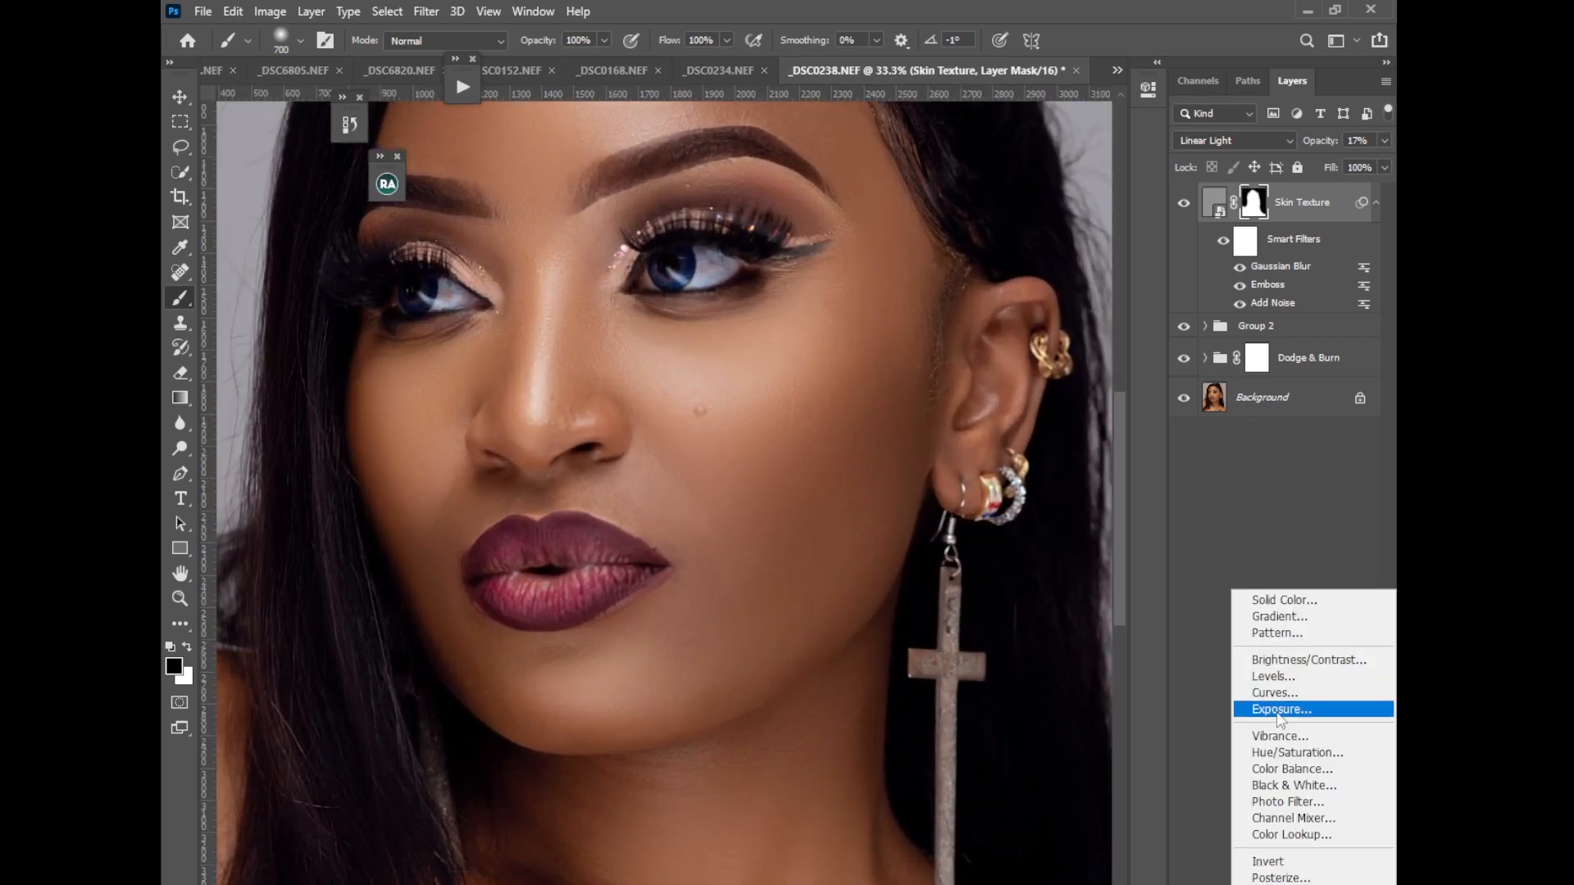
pyautogui.click(1275, 741)
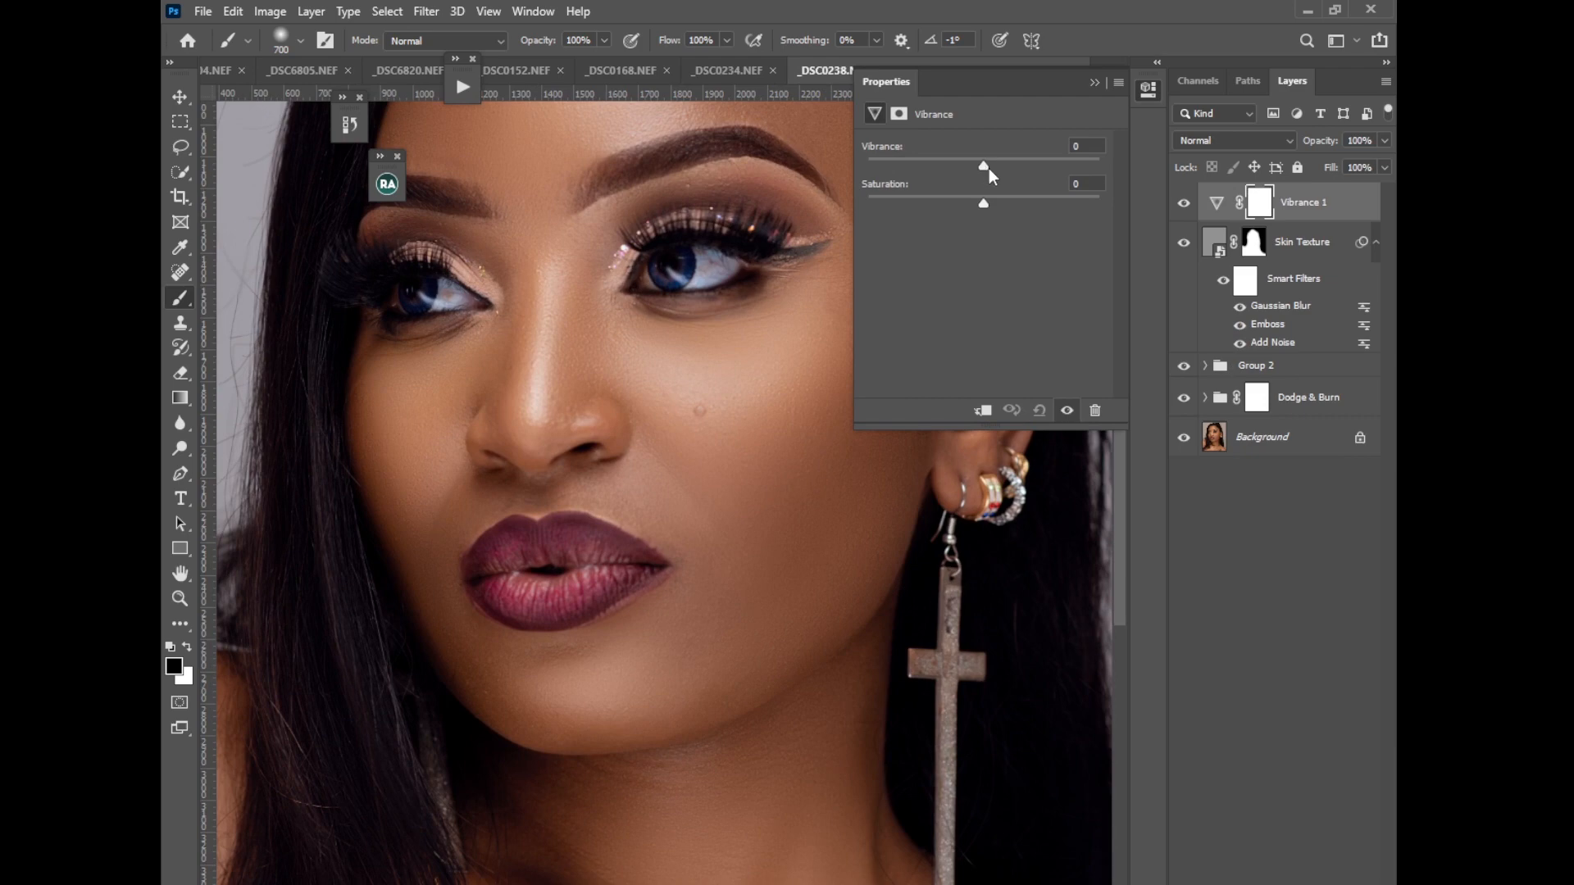
pyautogui.moveTo(990, 169); pyautogui.dragTo(999, 164)
pyautogui.click(1093, 82)
# Select all layers from Vibrance 1 down to Background and merge them into one layer
pyautogui.hotkey('ctrl', '-')
pyautogui.hotkey('ctrl', '-')
pyautogui.hotkey('ctrl', '-')
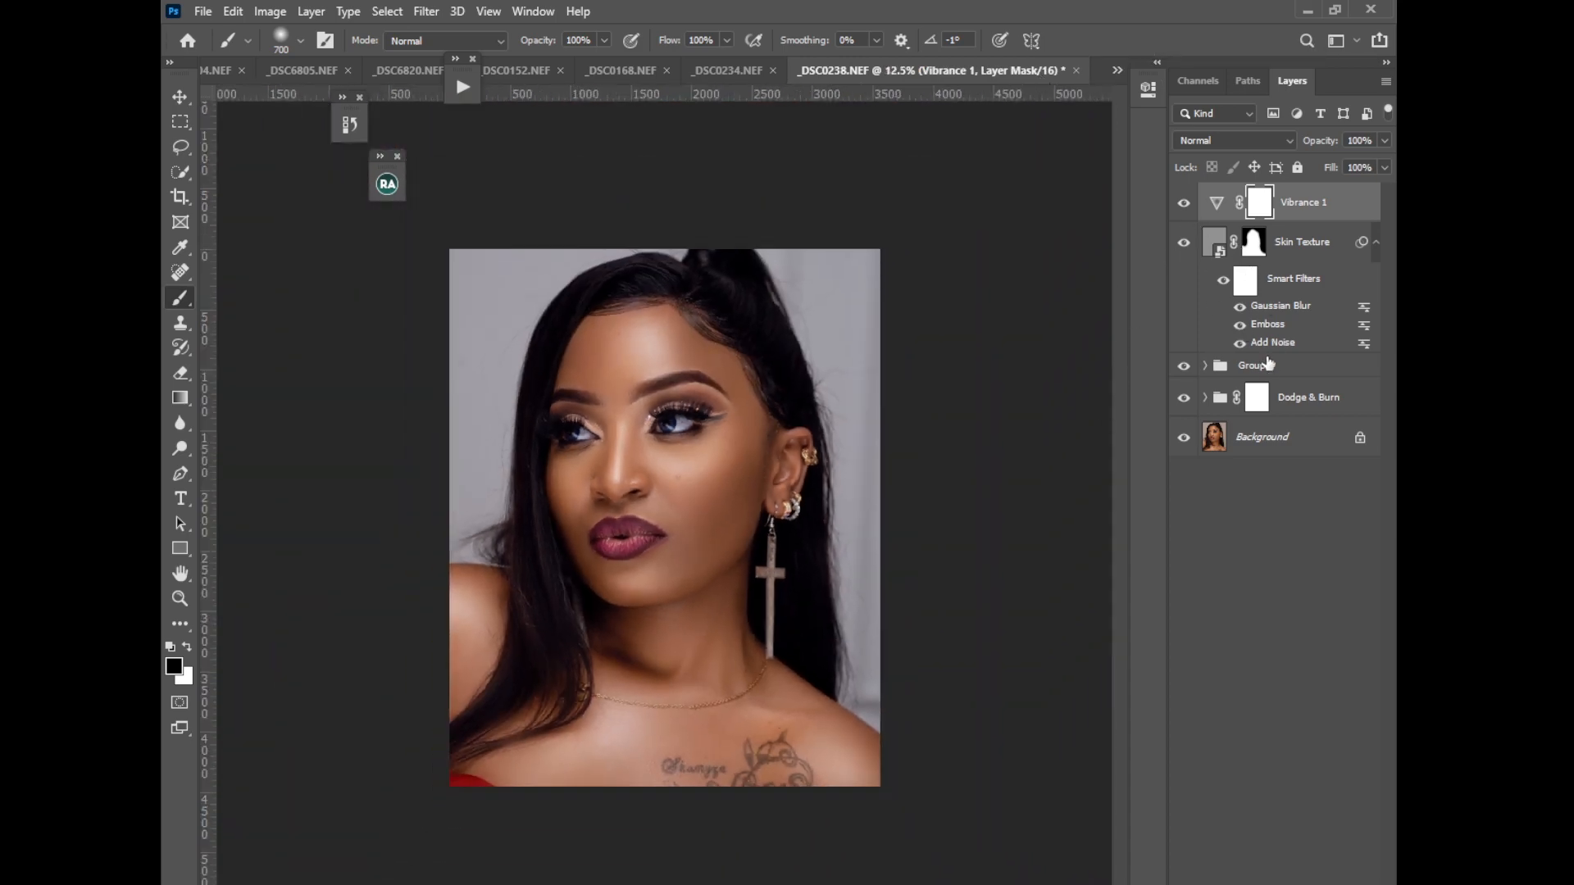
pyautogui.keyDown('shift'); pyautogui.click(1269, 438); pyautogui.keyUp('shift')
pyautogui.rightClick(1277, 425)
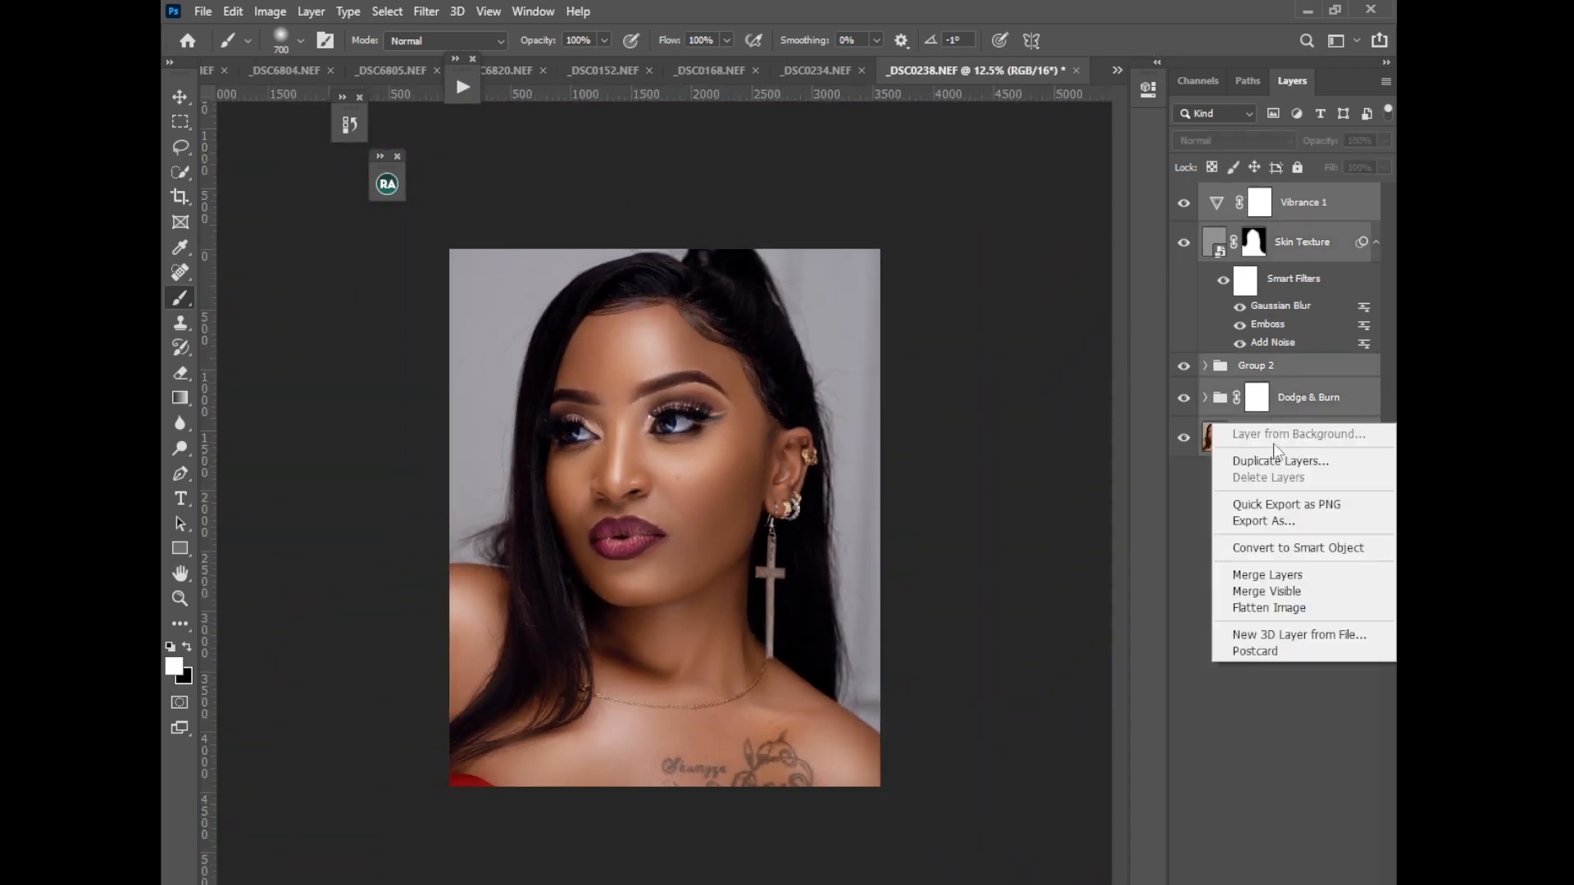
pyautogui.click(1232, 574)
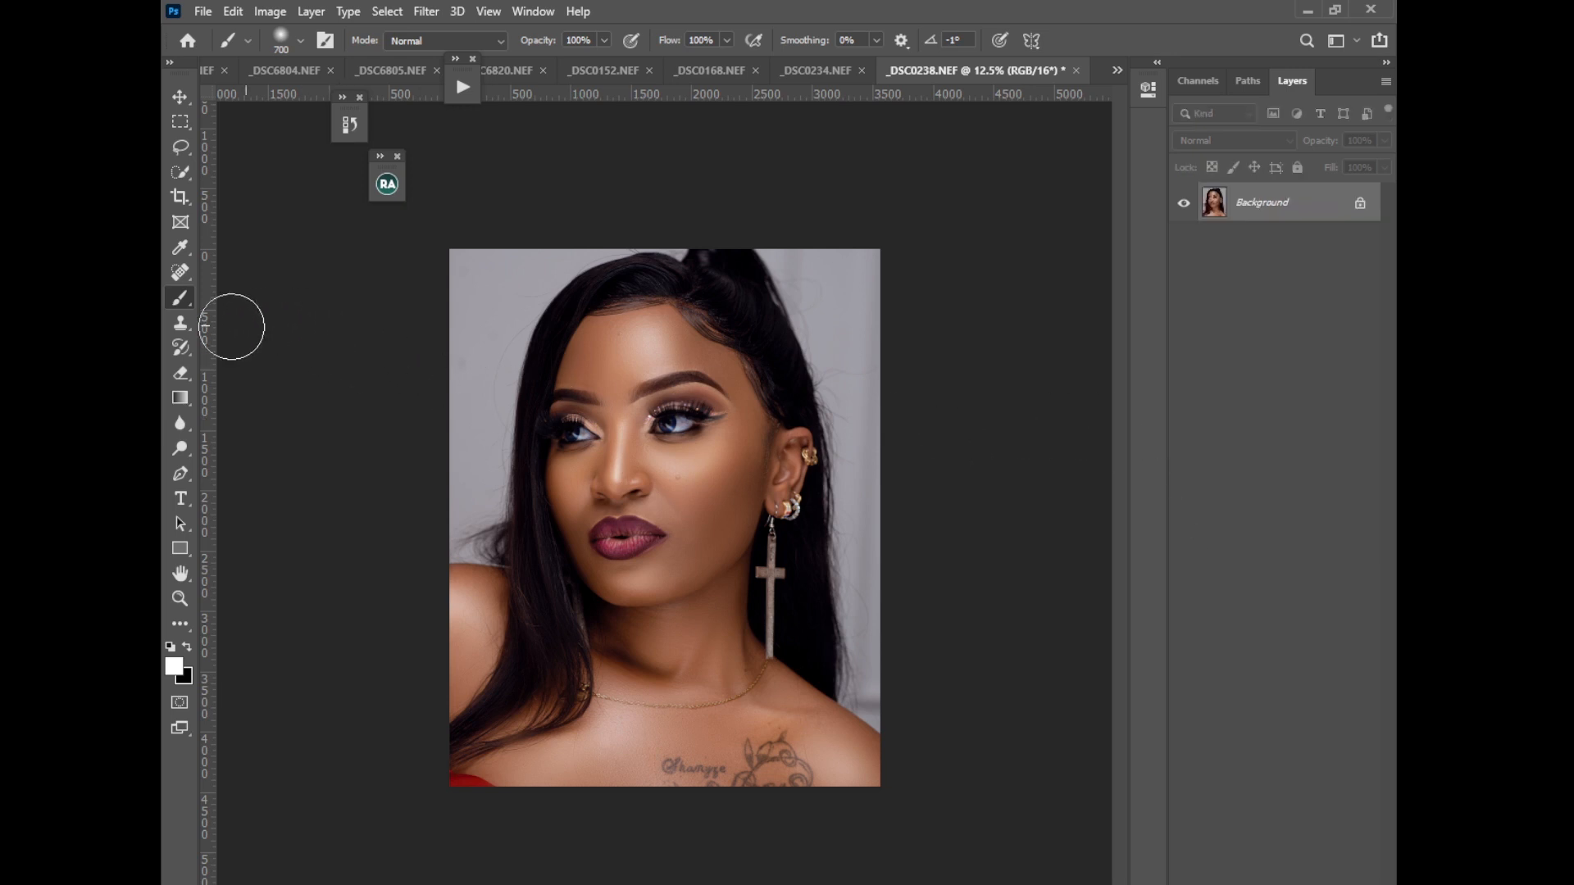
# Clean up the marks on the grey backdrop to the left of the hair with the Patch tool
pyautogui.click(184, 273)
pyautogui.click(252, 310)
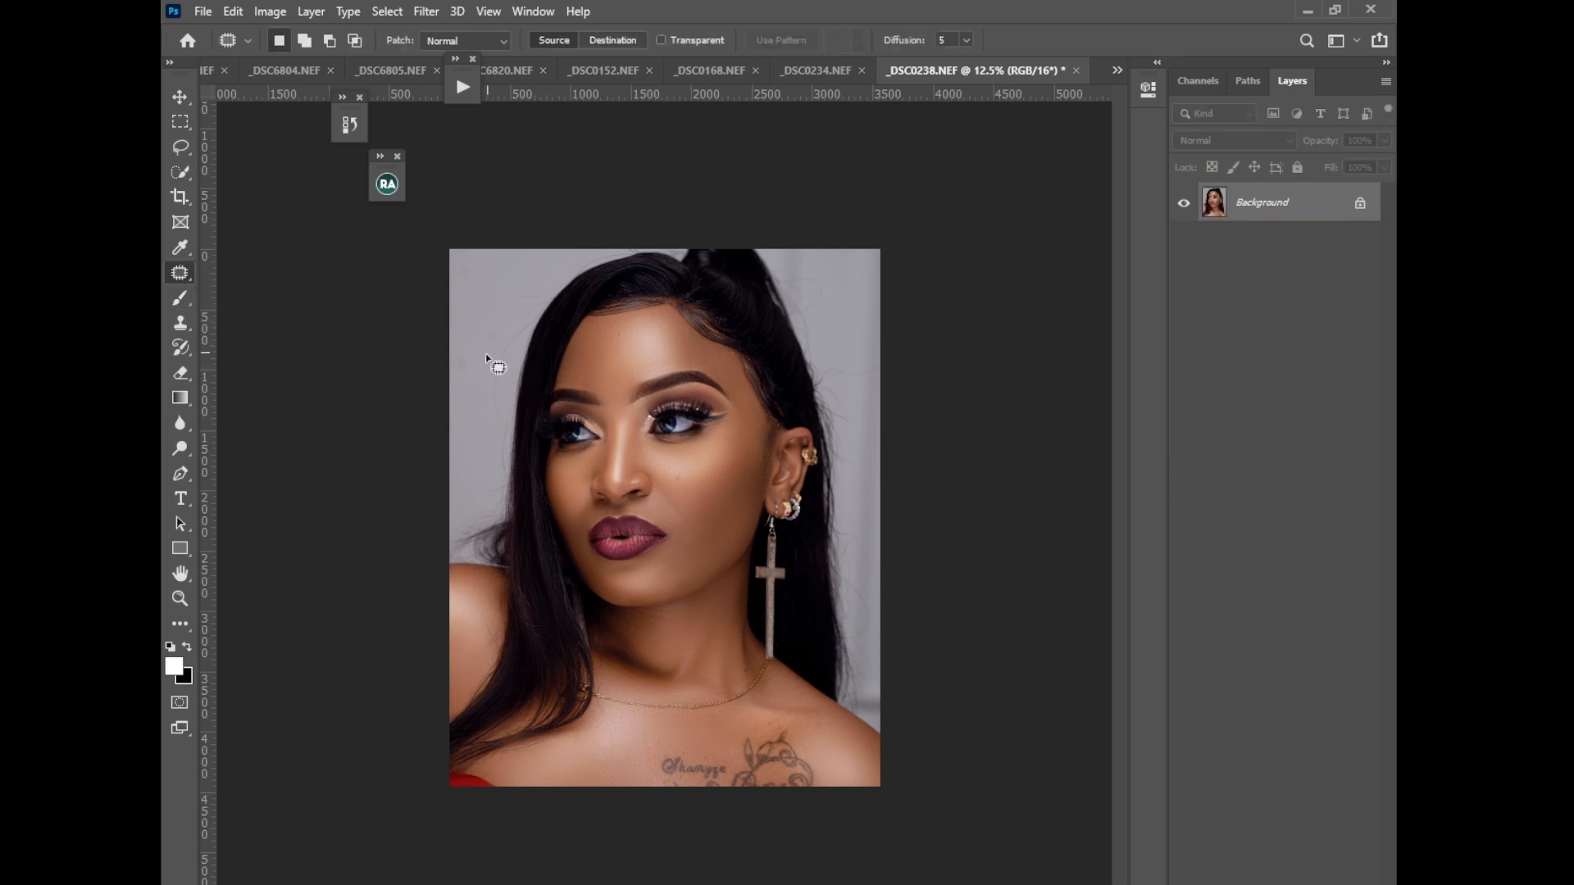
pyautogui.moveTo(503, 402)
pyautogui.mouseDown()
pyautogui.moveTo(512, 302)
pyautogui.moveTo(493, 345)
pyautogui.mouseUp()
pyautogui.moveTo(508, 373); pyautogui.dragTo(484, 348)
pyautogui.hotkey('ctrl', 'd')
pyautogui.moveTo(514, 270)
pyautogui.mouseDown()
pyautogui.moveTo(545, 304)
pyautogui.moveTo(516, 272)
pyautogui.mouseUp()
pyautogui.moveTo(522, 289); pyautogui.dragTo(496, 307)
pyautogui.moveTo(494, 365)
pyautogui.mouseDown()
pyautogui.moveTo(480, 362)
pyautogui.moveTo(495, 369)
pyautogui.mouseUp()
pyautogui.moveTo(490, 389)
pyautogui.mouseDown()
pyautogui.moveTo(508, 350)
pyautogui.moveTo(472, 325)
pyautogui.mouseUp()
pyautogui.hotkey('ctrl', 'd')
# Patch the stray hairs and marks on the backdrop to the right of the hair with clean backdrop areas
pyautogui.moveTo(825, 337)
pyautogui.mouseDown()
pyautogui.moveTo(841, 342)
pyautogui.moveTo(858, 423)
pyautogui.mouseUp()
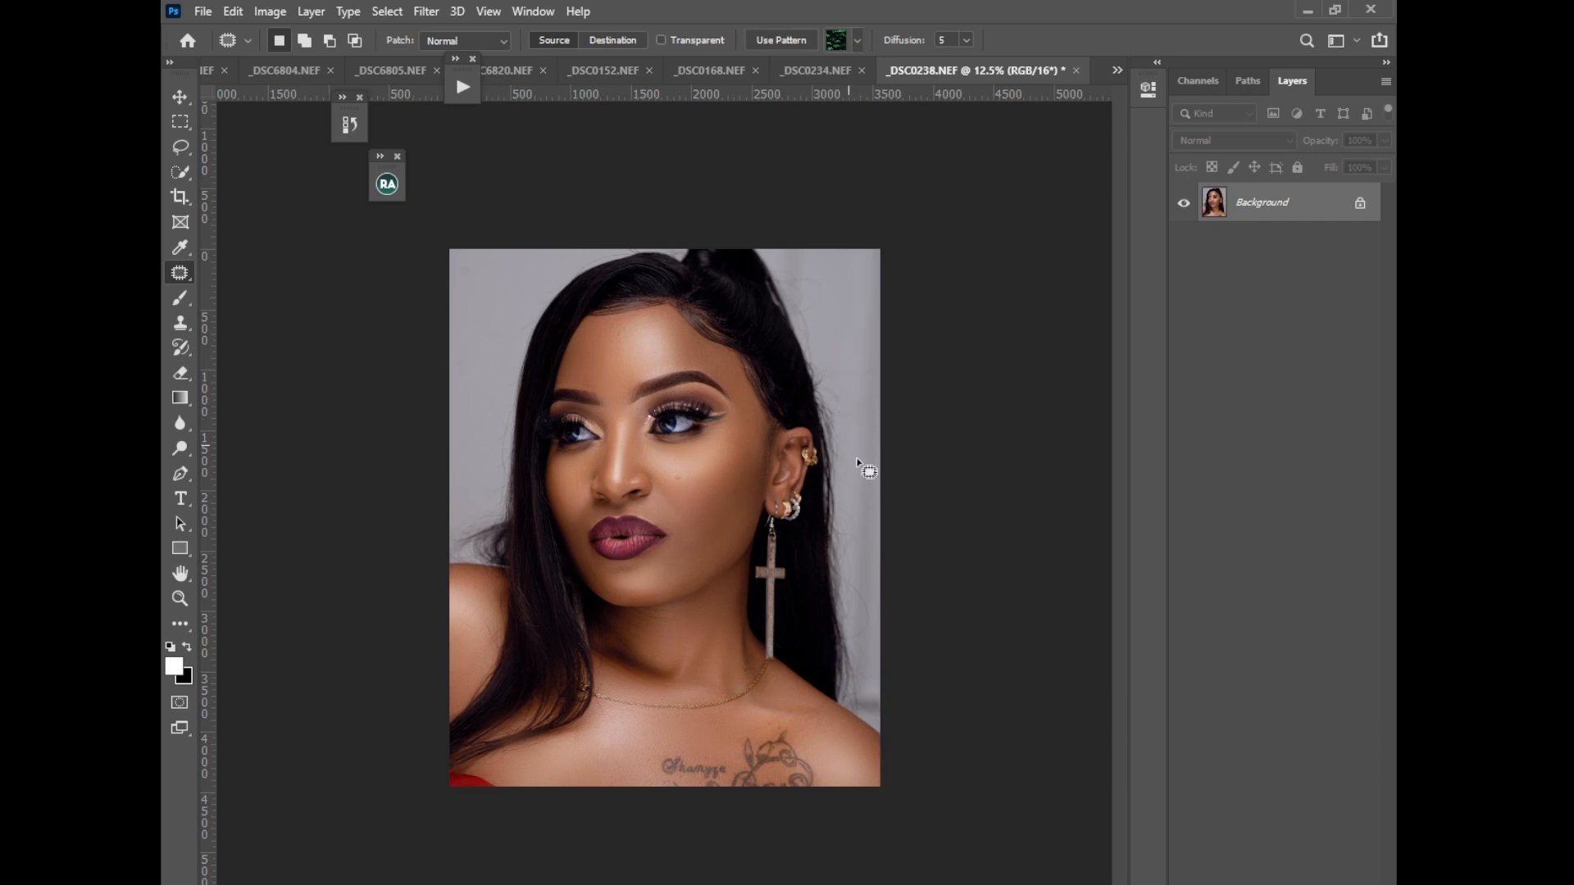
pyautogui.moveTo(848, 366)
pyautogui.mouseDown()
pyautogui.moveTo(865, 393)
pyautogui.moveTo(868, 357)
pyautogui.mouseUp()
pyautogui.moveTo(814, 283); pyautogui.dragTo(827, 274)
pyautogui.moveTo(830, 287); pyautogui.dragTo(850, 375)
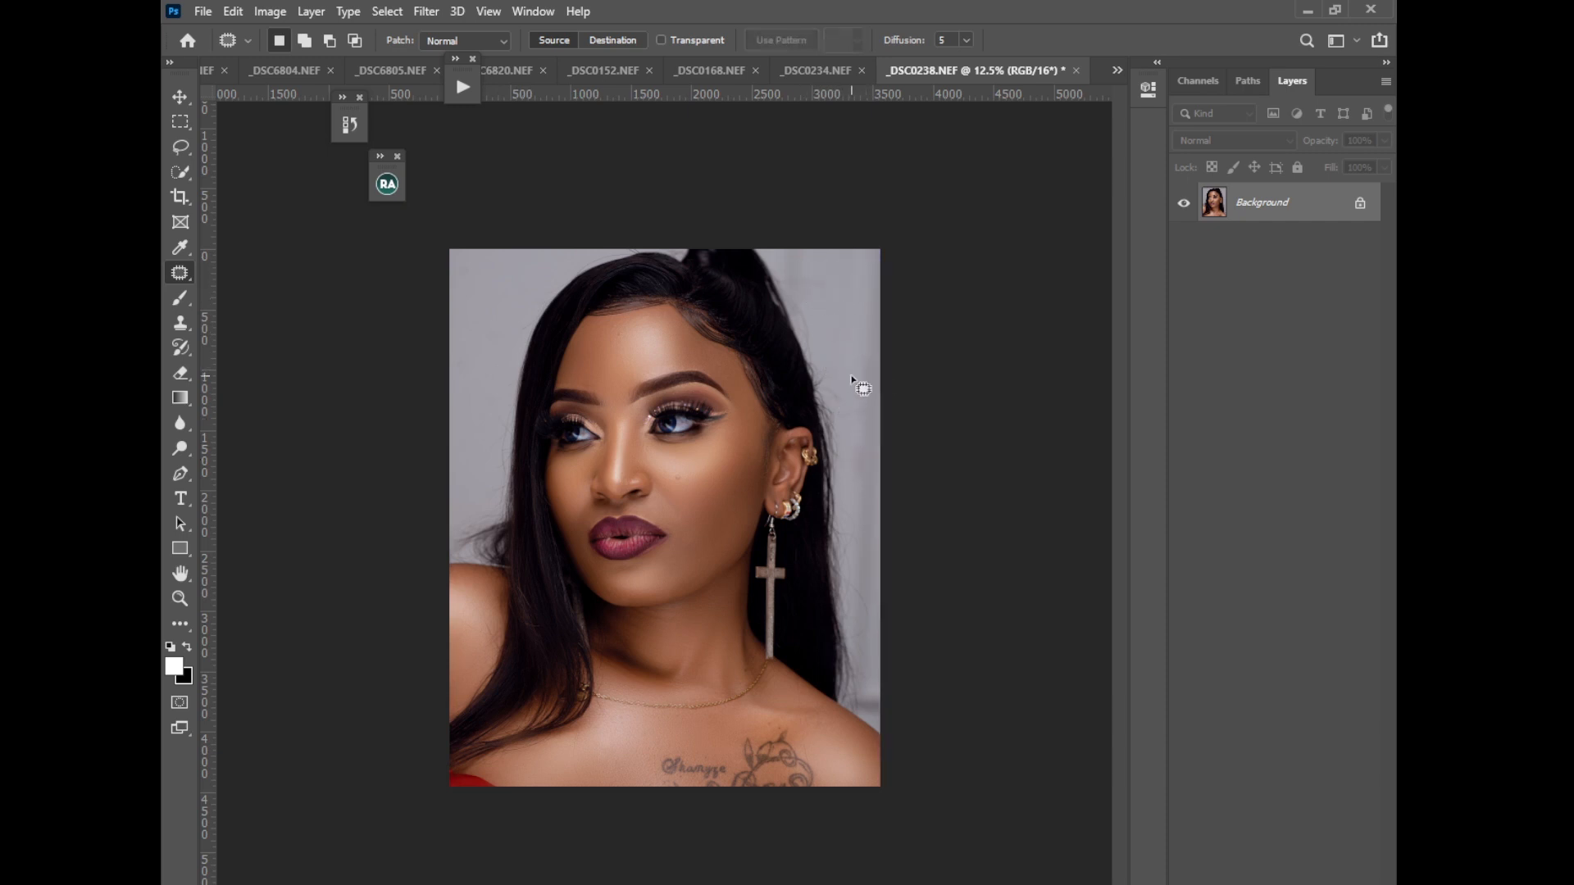
pyautogui.moveTo(852, 554)
pyautogui.mouseDown()
pyautogui.moveTo(856, 616)
pyautogui.moveTo(867, 565)
pyautogui.mouseUp()
pyautogui.moveTo(862, 583); pyautogui.dragTo(854, 468)
pyautogui.moveTo(834, 379); pyautogui.dragTo(857, 407)
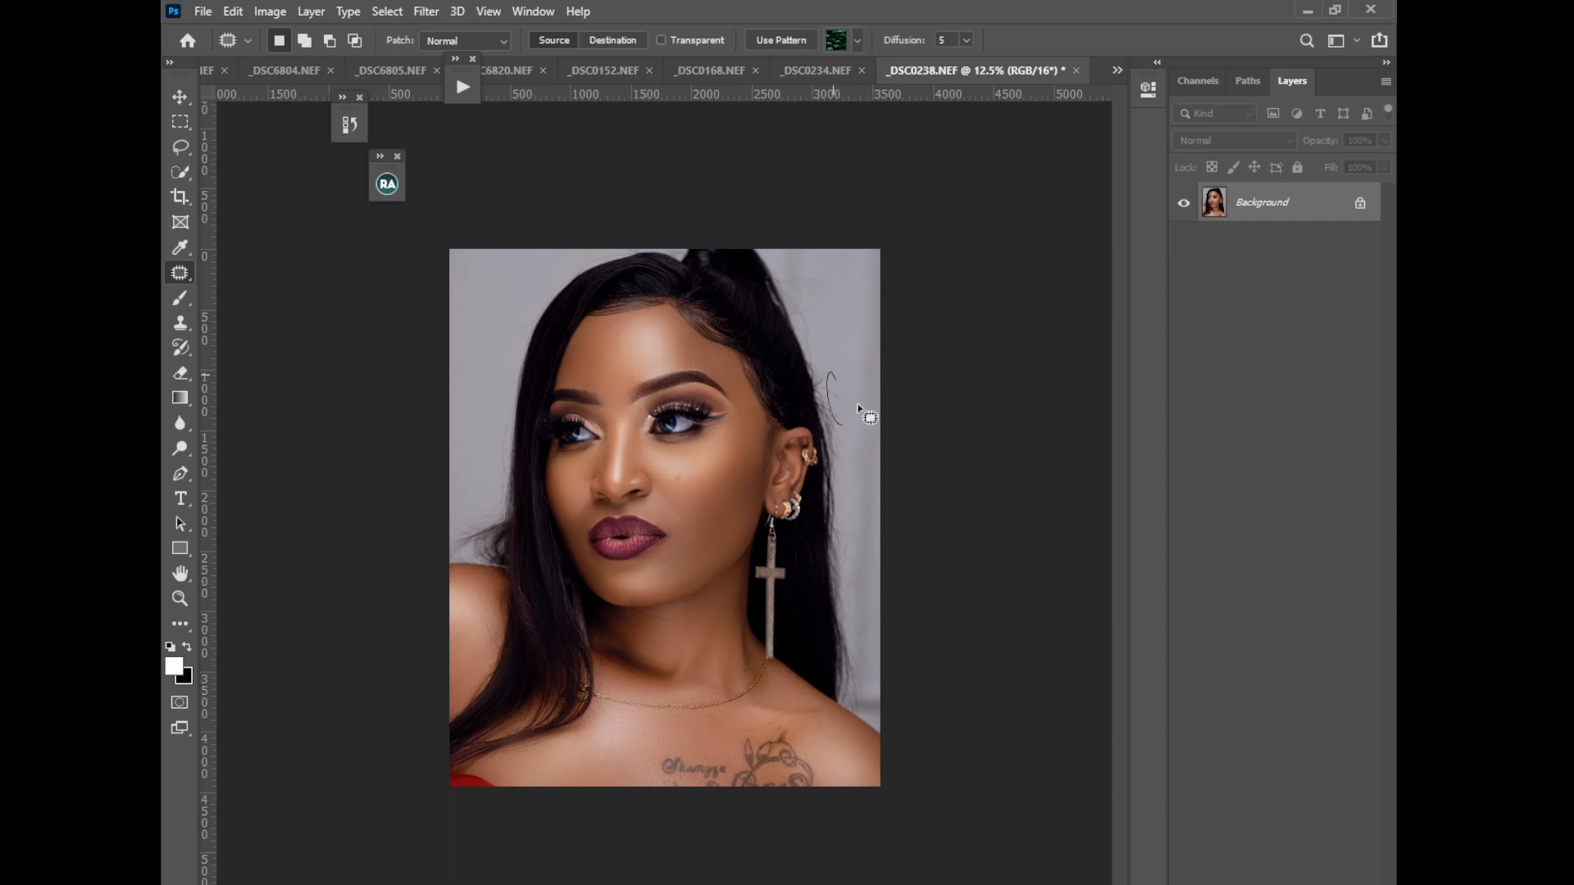
pyautogui.hotkey('ctrl', 'd')
# Patch the remaining marks on the backdrop beside the top of the hair and above the left shoulder
pyautogui.moveTo(797, 258)
pyautogui.mouseDown()
pyautogui.moveTo(832, 280)
pyautogui.moveTo(811, 257)
pyautogui.mouseUp()
pyautogui.moveTo(822, 272); pyautogui.dragTo(858, 332)
pyautogui.hotkey('ctrl', 'd')
pyautogui.hotkey('ctrl', 'd')
pyautogui.moveTo(467, 488)
pyautogui.mouseDown()
pyautogui.moveTo(483, 473)
pyautogui.moveTo(482, 399)
pyautogui.mouseUp()
pyautogui.hotkey('ctrl', 'd')
# Patch a small skin blemish on the chest just above the tattoo and review the whole portrait
pyautogui.scroll(4, 816, 263)
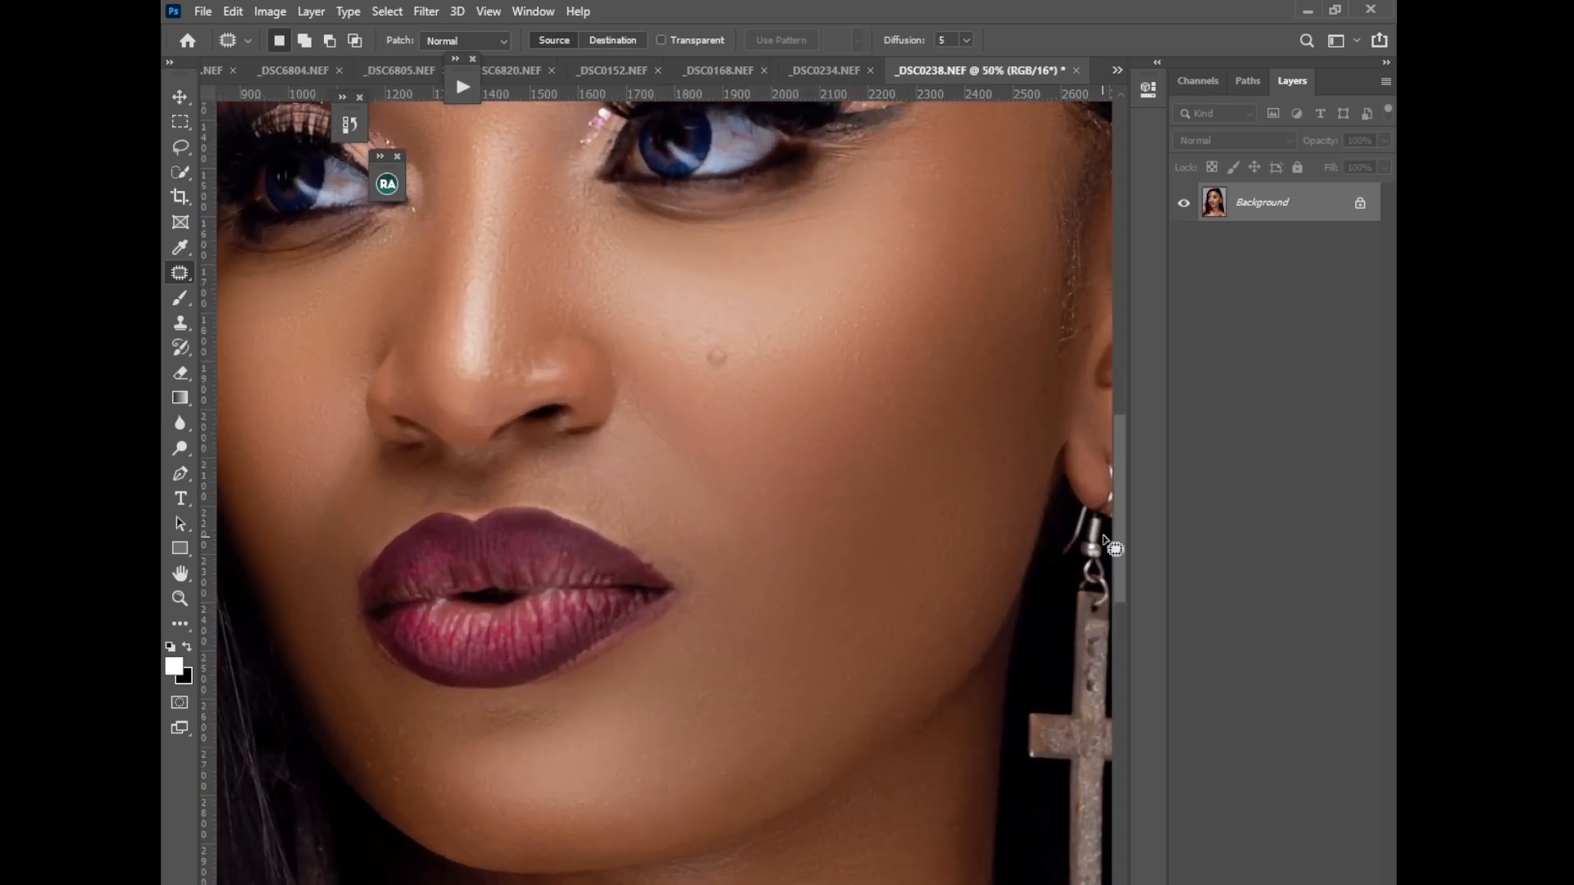
pyautogui.moveTo(1118, 509); pyautogui.dragTo(1110, 658)
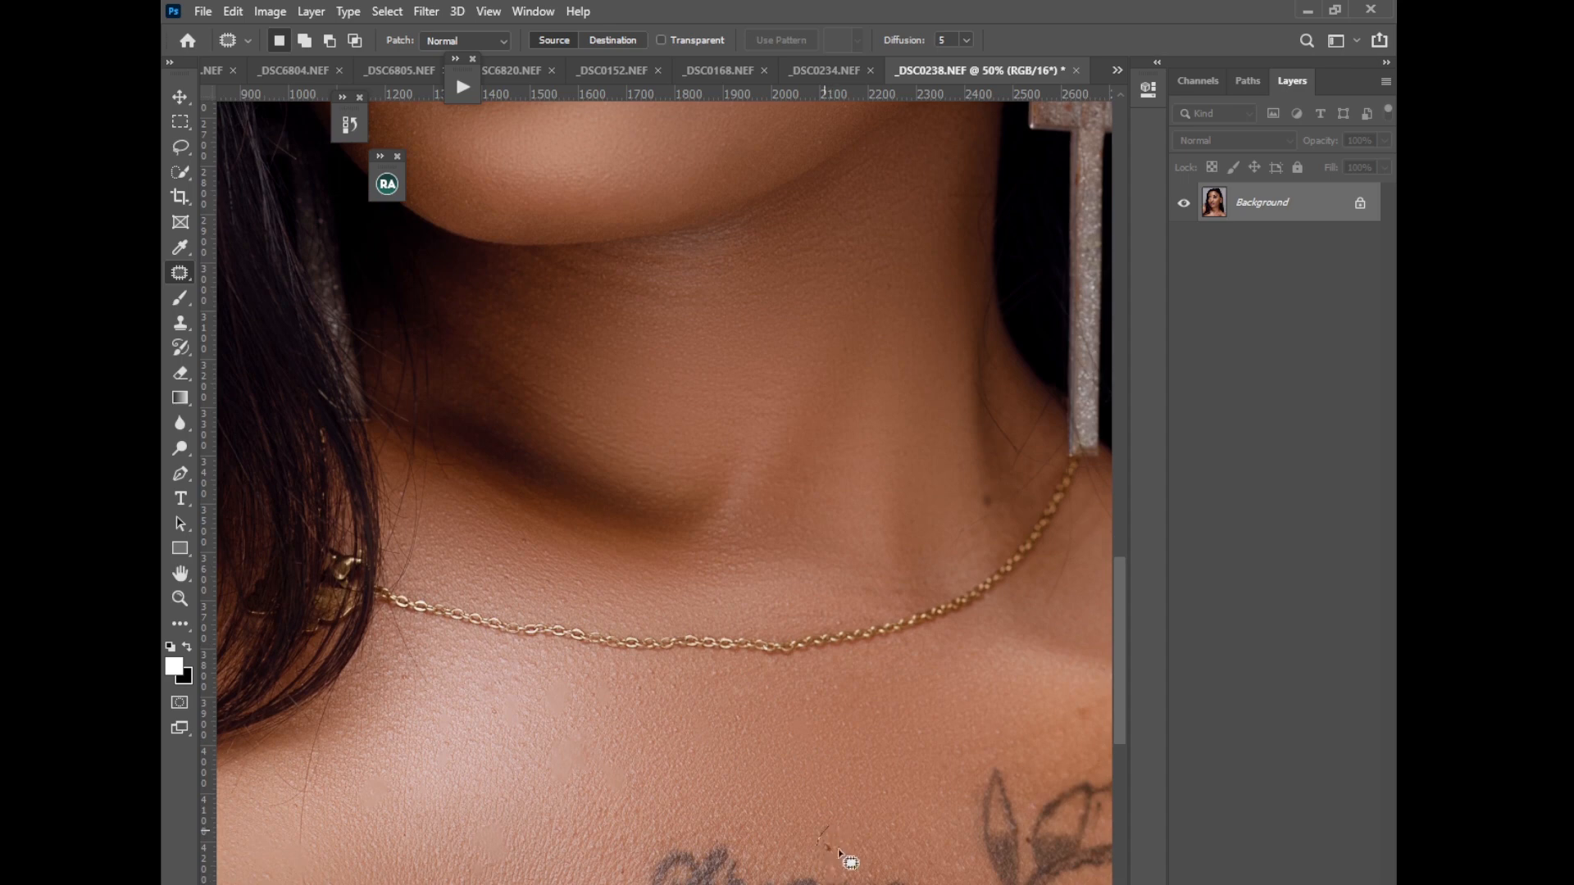
pyautogui.hotkey('ctrl', '-')
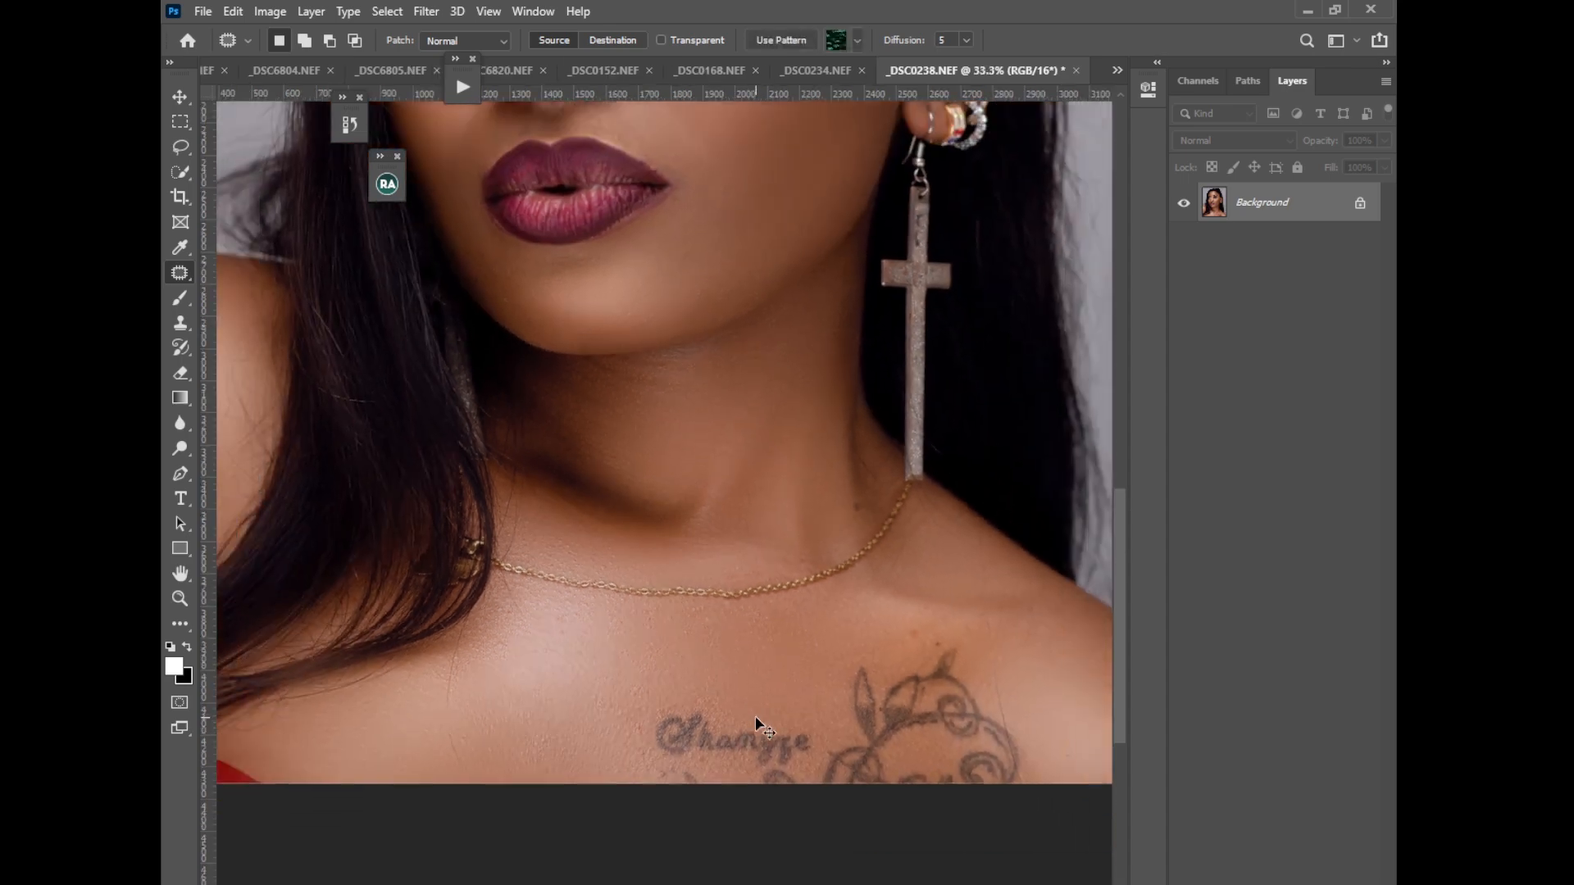
pyautogui.hotkey('ctrl', '-')
pyautogui.hotkey('ctrl', '-')
pyautogui.hotkey('ctrl', '-')
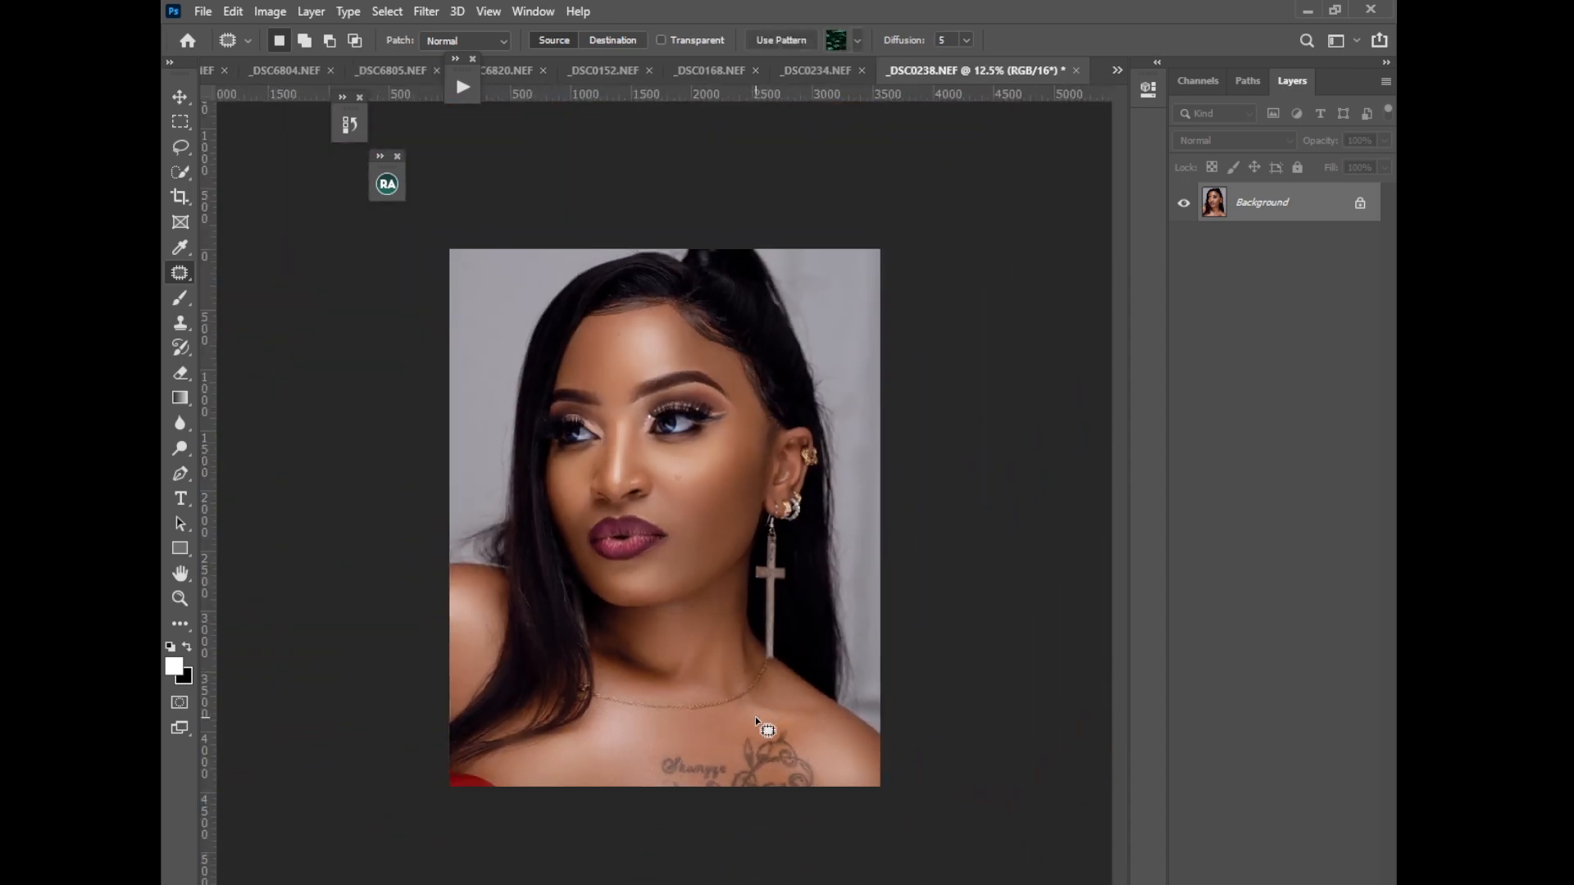